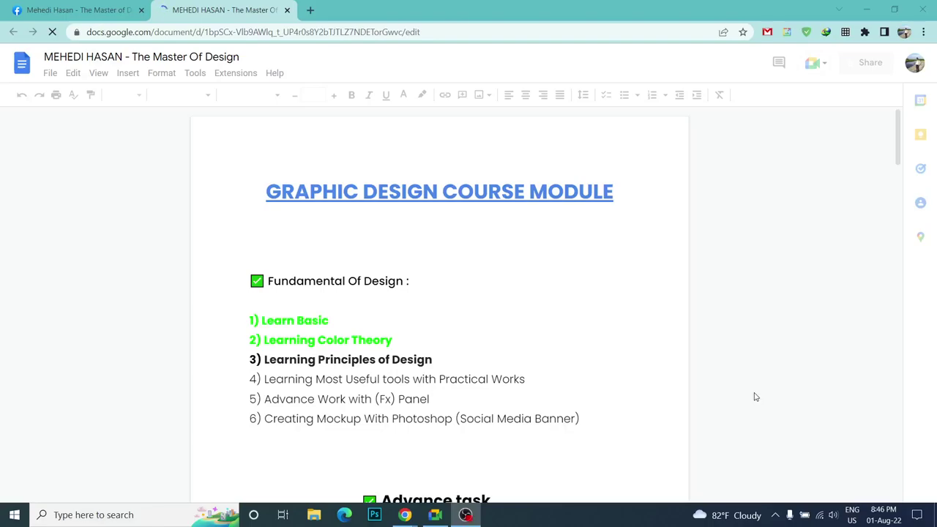
- Scroll the course module outline down to the logo design topics
left_click(708, 43)
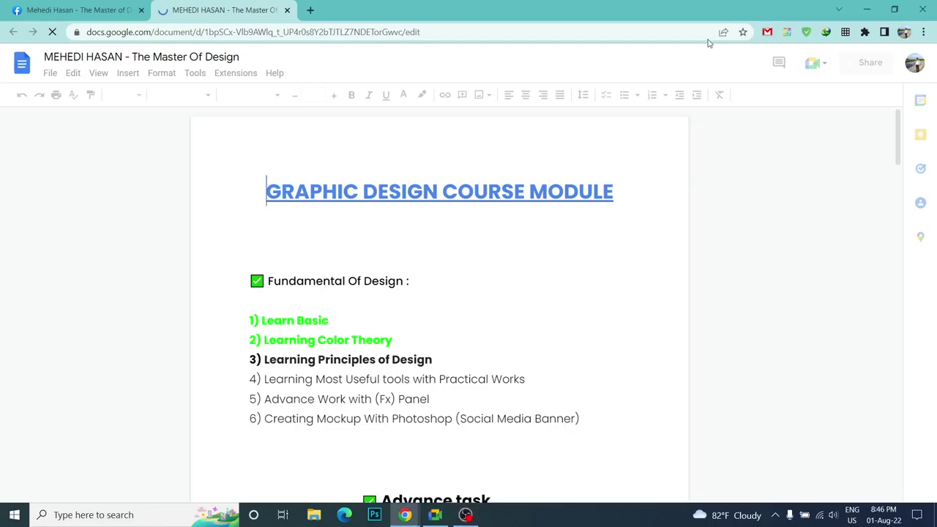
scroll(394, 322, "down", 4)
scroll(400, 383, "down", 3)
scroll(412, 358, "down", 4)
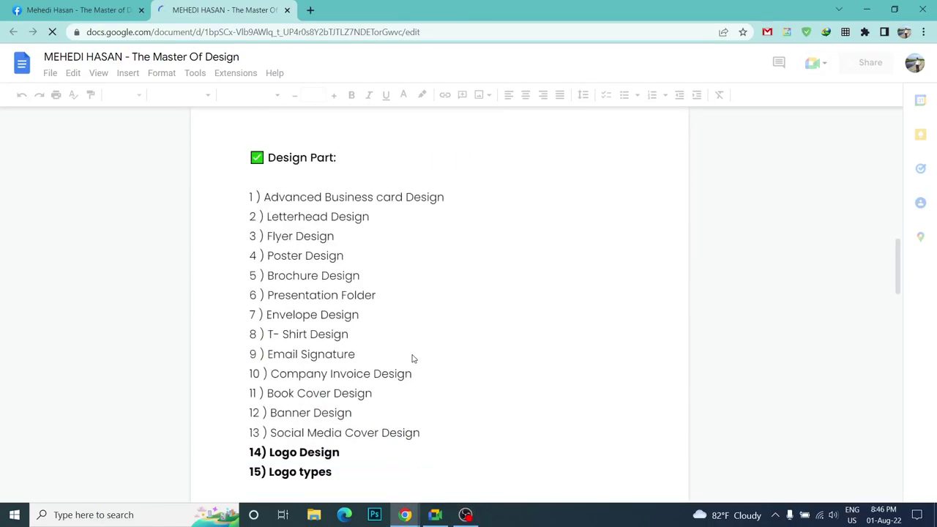
scroll(392, 375, "down", 3)
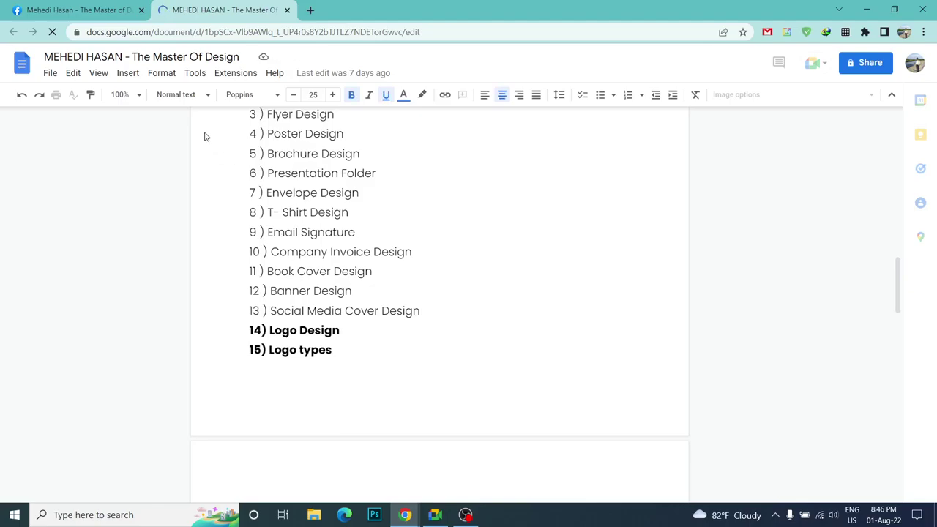
- Return to the course document, place the cursor after '14) Logo Design', and scroll back up
left_click(866, 9)
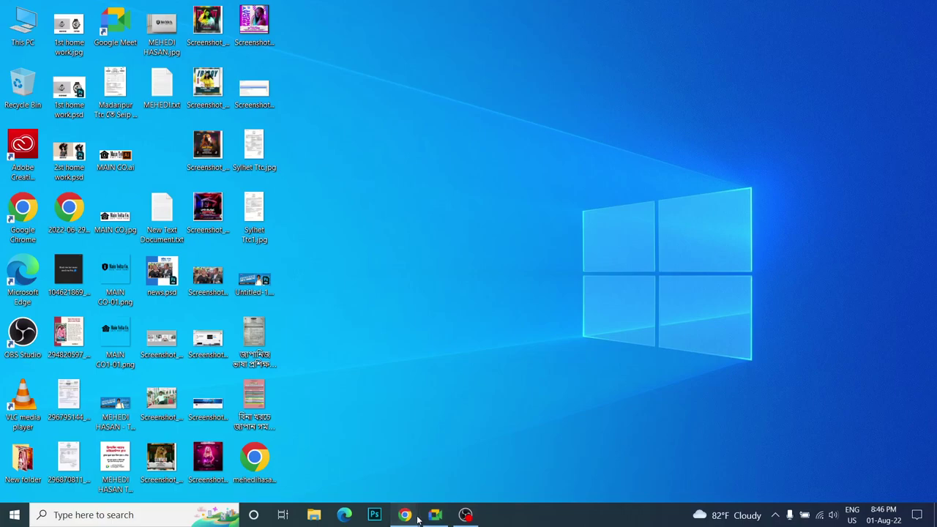
mouse_move(404, 514)
left_click(357, 474)
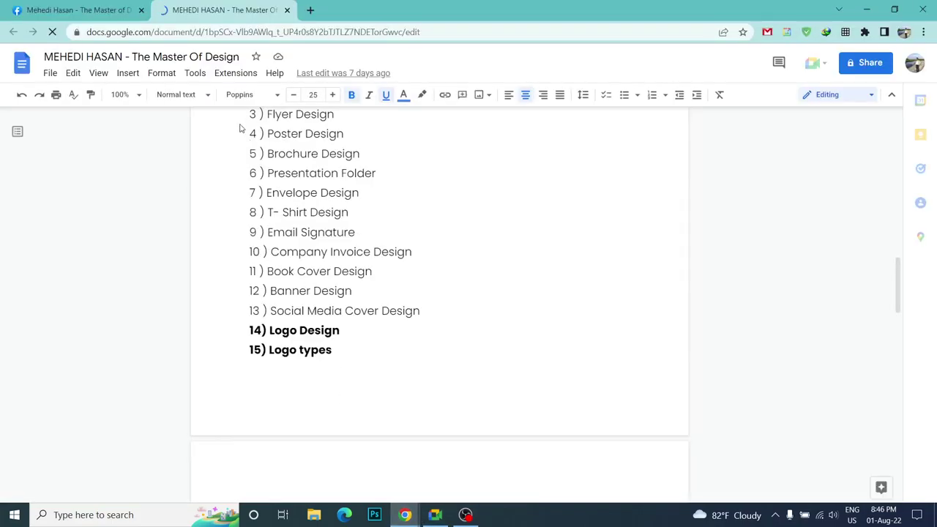
left_click(341, 329)
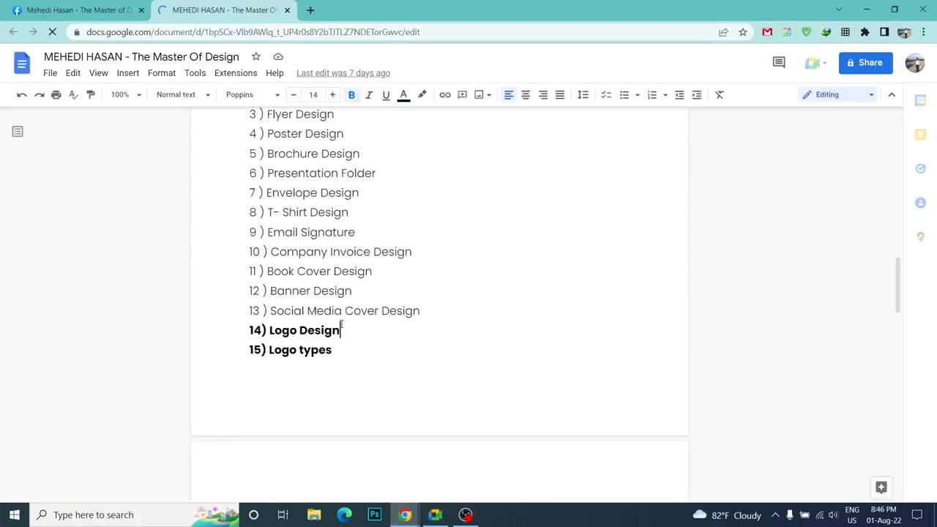
scroll(341, 328, "up", 1)
scroll(333, 325, "up", 3)
scroll(329, 324, "up", 3)
- Admit the waiting participant into the Google Meet call
left_click(82, 10)
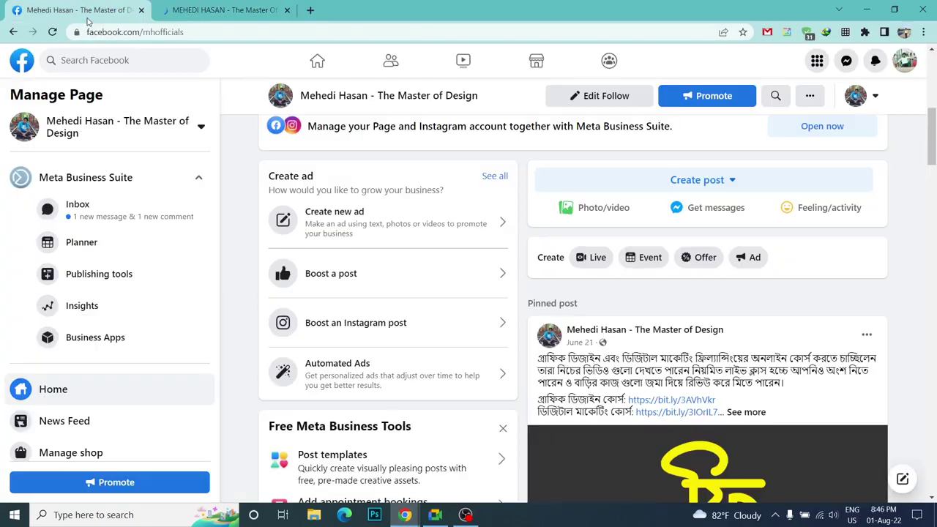
left_click(295, 9)
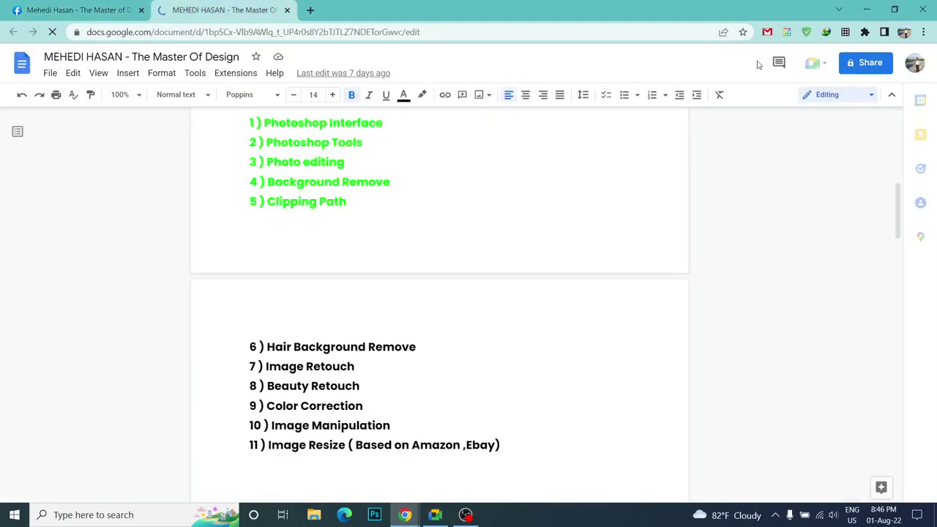
left_click(435, 514)
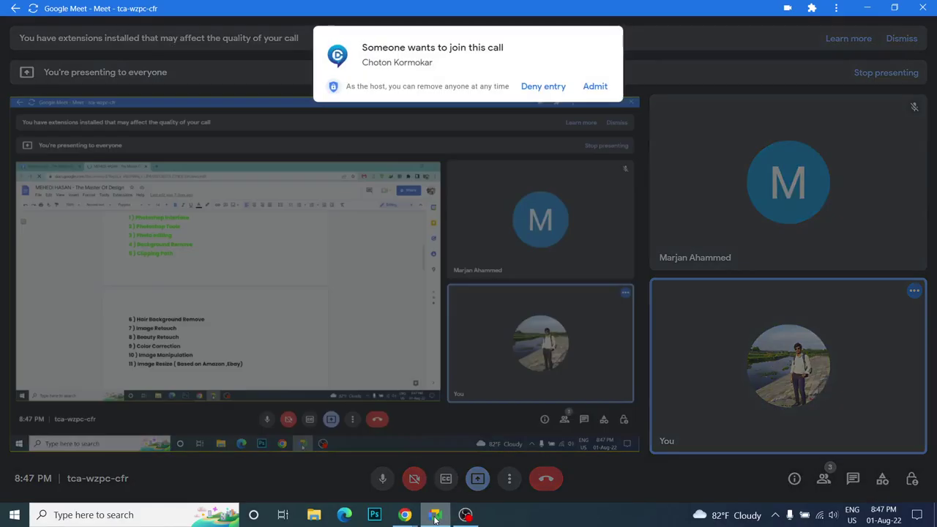
left_click(600, 87)
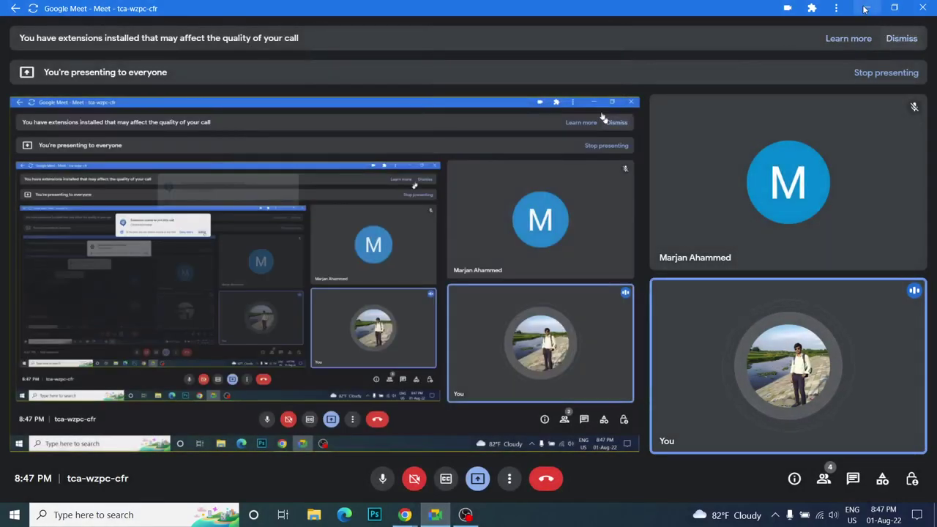
left_click(867, 8)
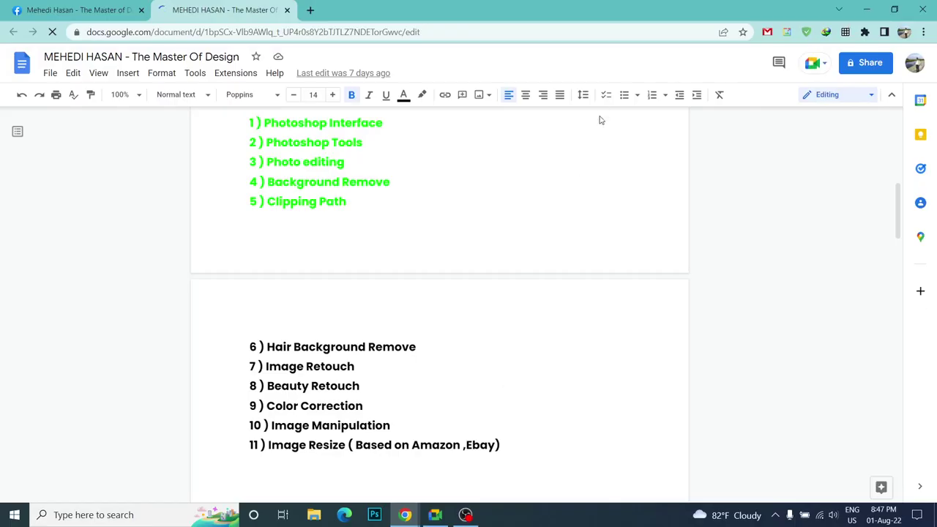
- Open a new Incognito window and close the window holding the course document
left_click(923, 31)
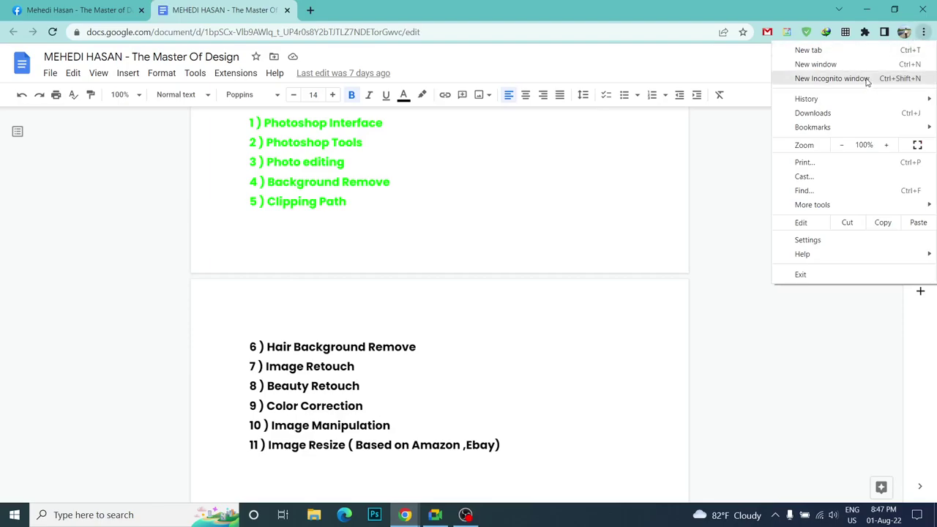
left_click(868, 84)
left_click(922, 9)
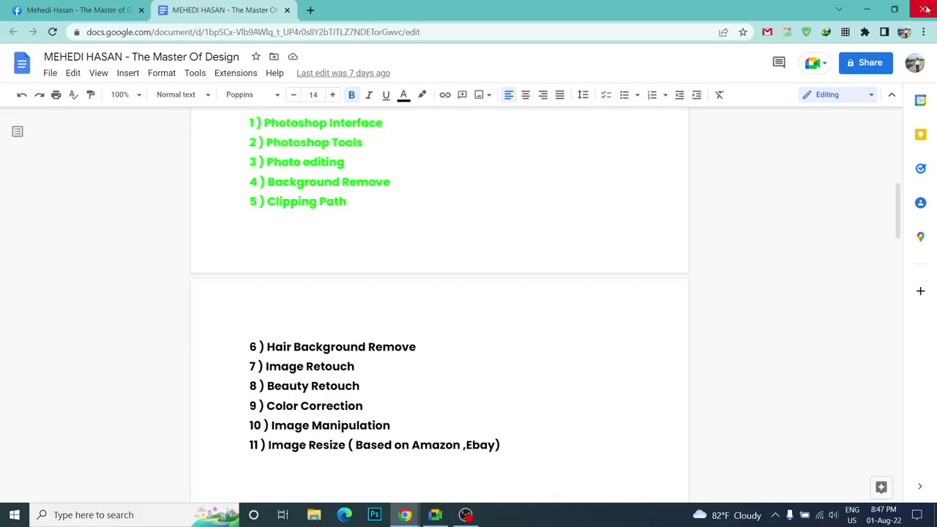
left_click(925, 8)
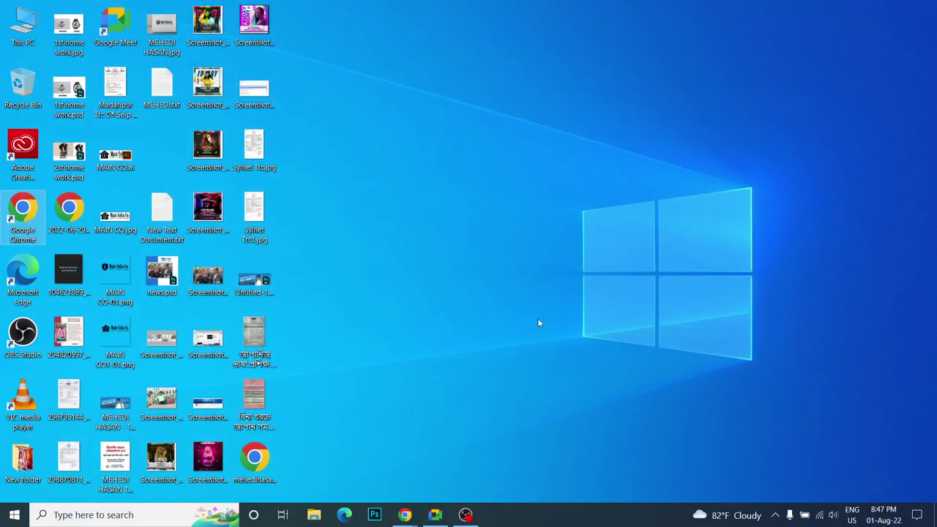
- Check on the Google Meet window, then bring up the Start menu app list
left_click(436, 516)
left_click(436, 516)
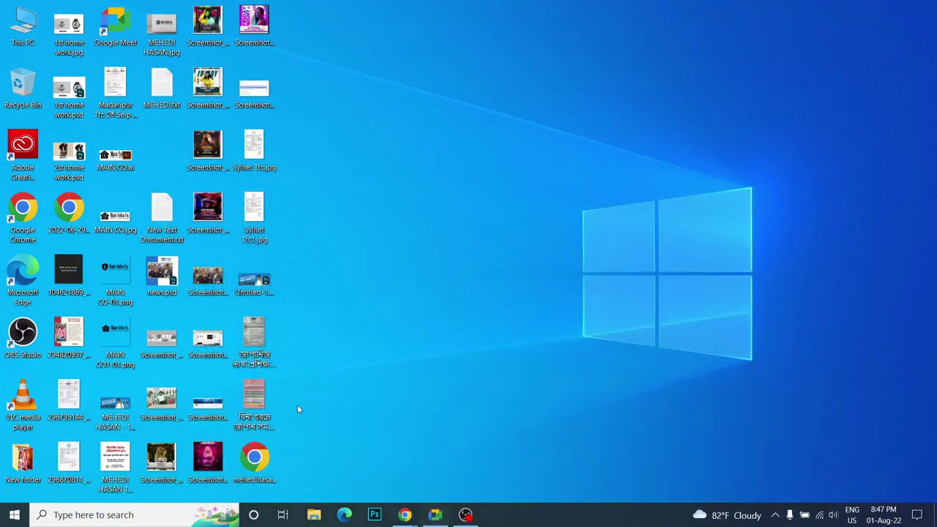
left_click(15, 514)
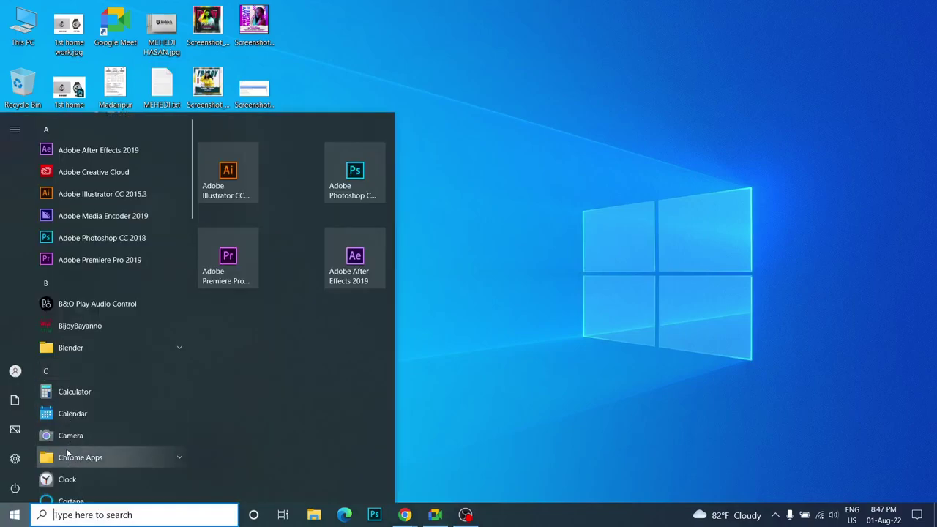
mouse_move(405, 515)
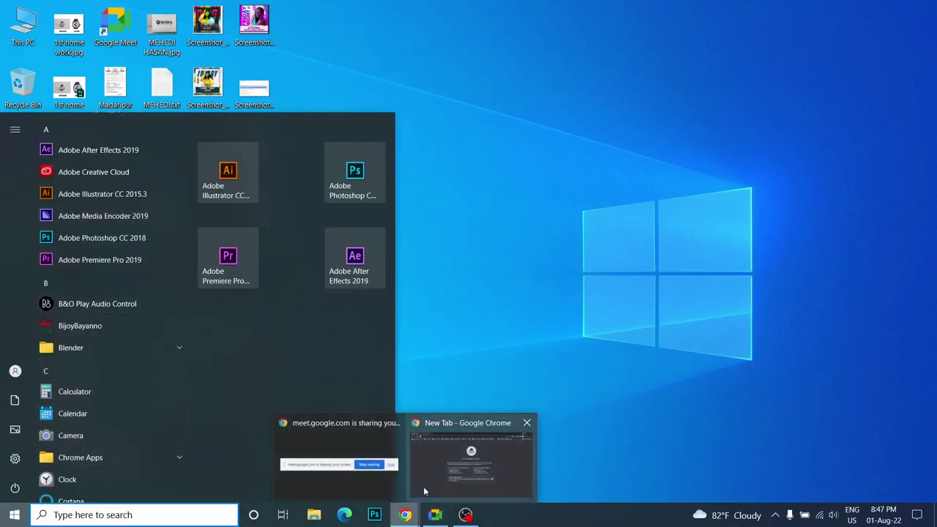
- Enter the signature name in the private window's address bar and select it
left_click(477, 468)
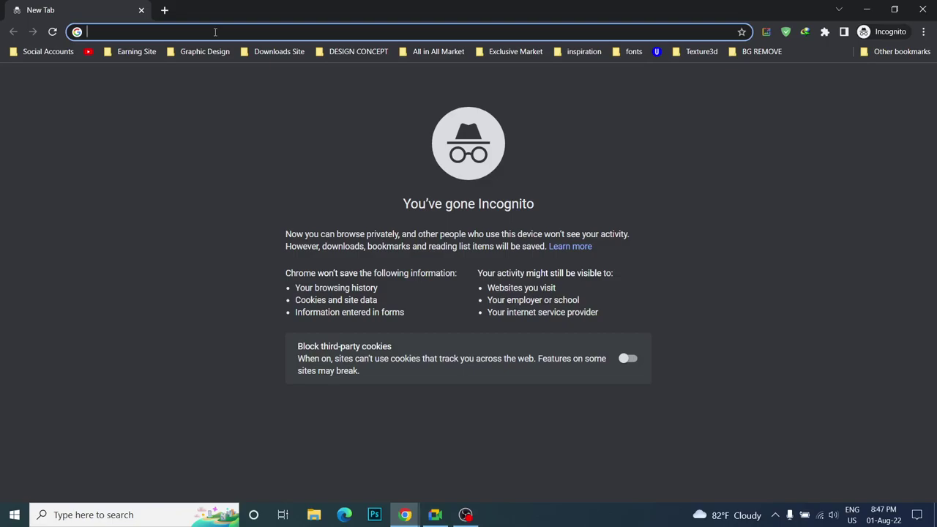
type("J")
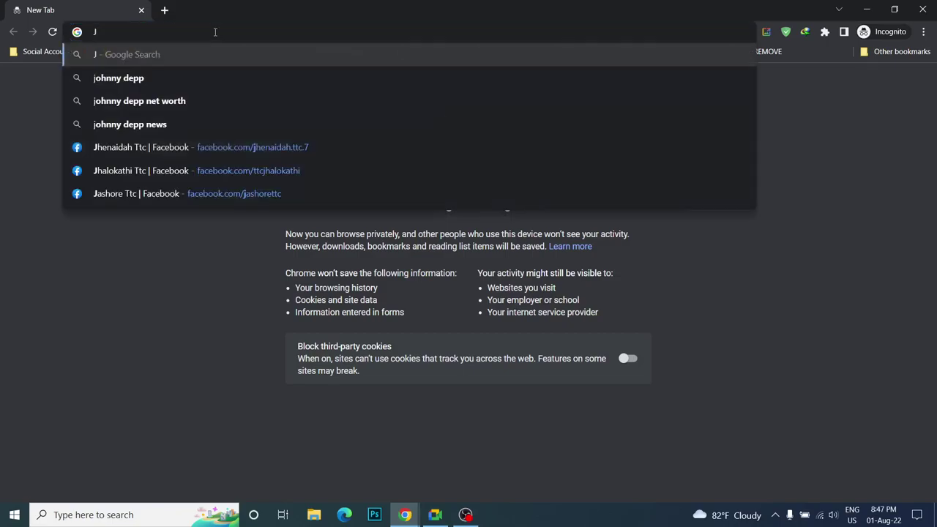
type("ohn ")
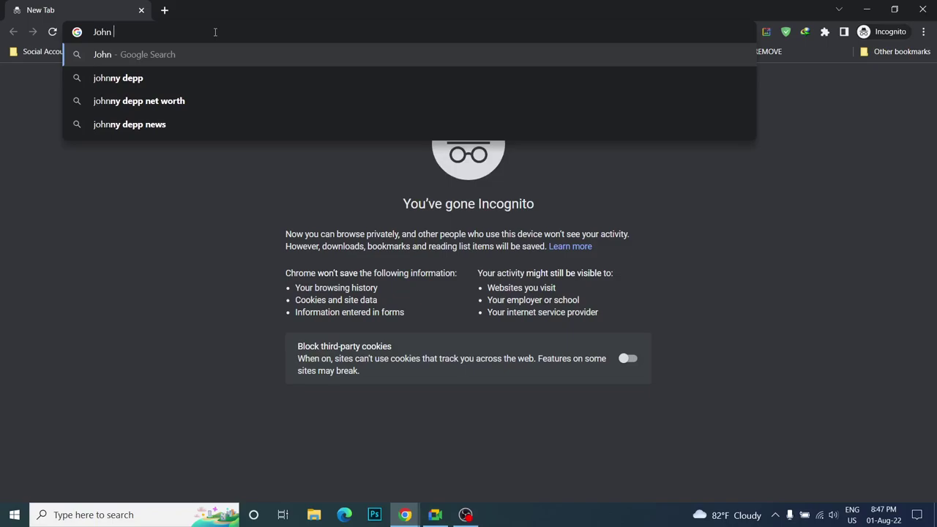
type("Rio")
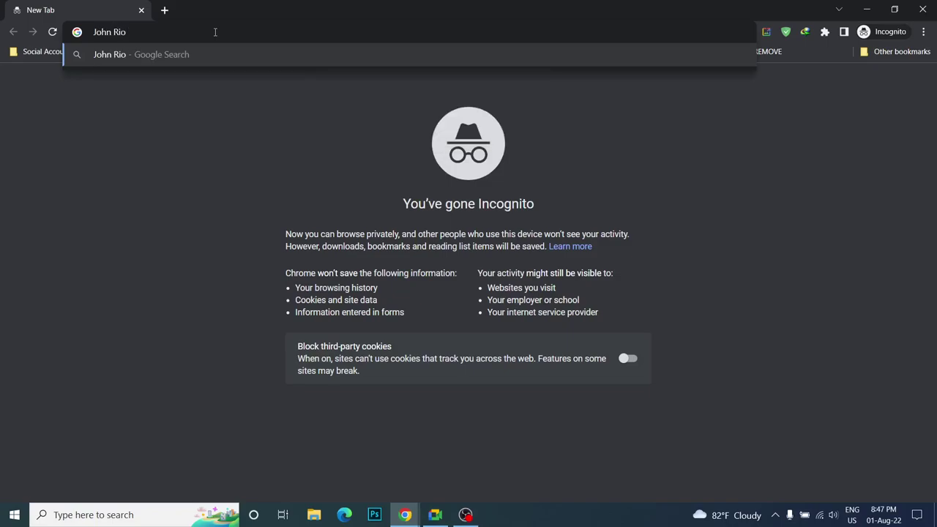
key("ctrl+shift+Left")
key("ctrl+shift+Left")
left_click(436, 518)
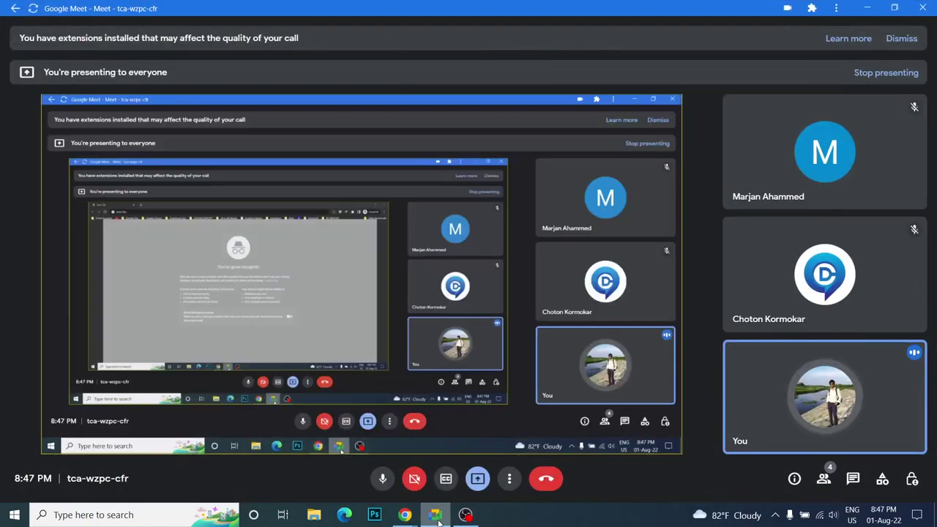
left_click(436, 518)
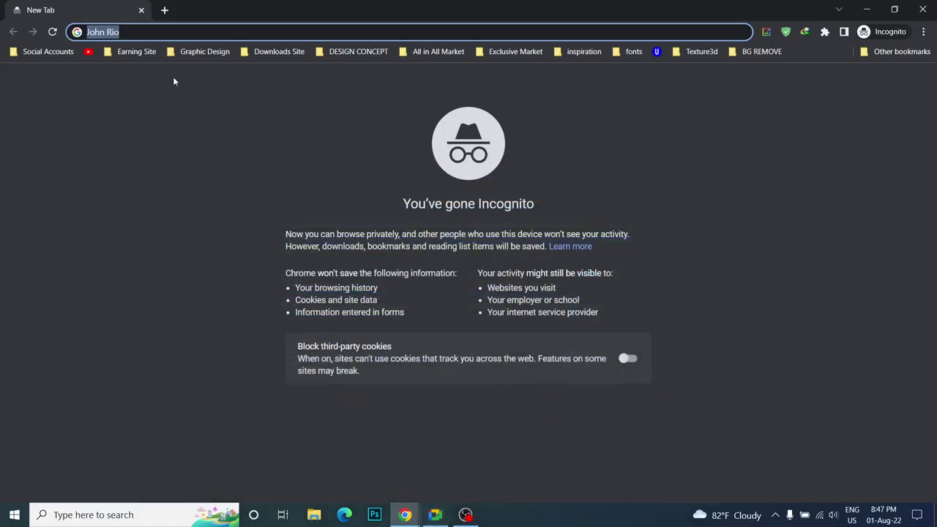
- Search Google for 'signature logo' in a new tab
left_click(165, 10)
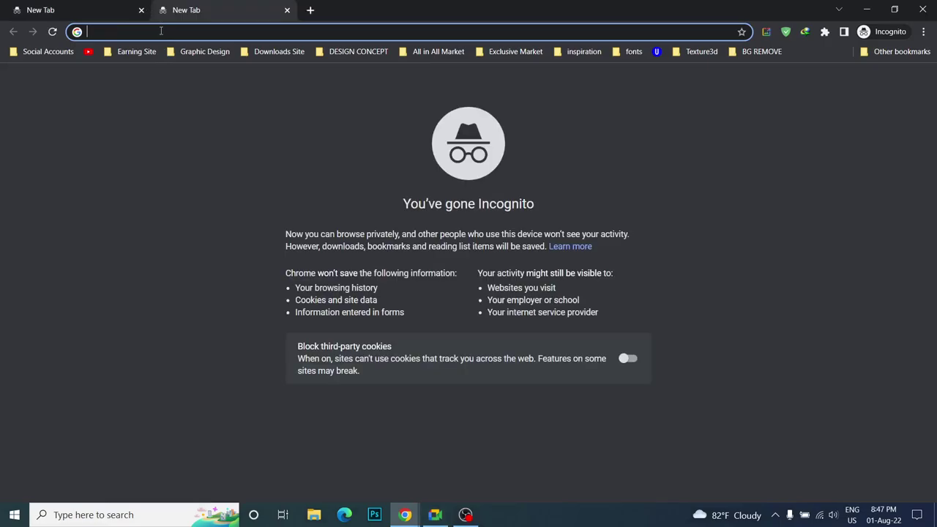
left_click(161, 31)
type("sin")
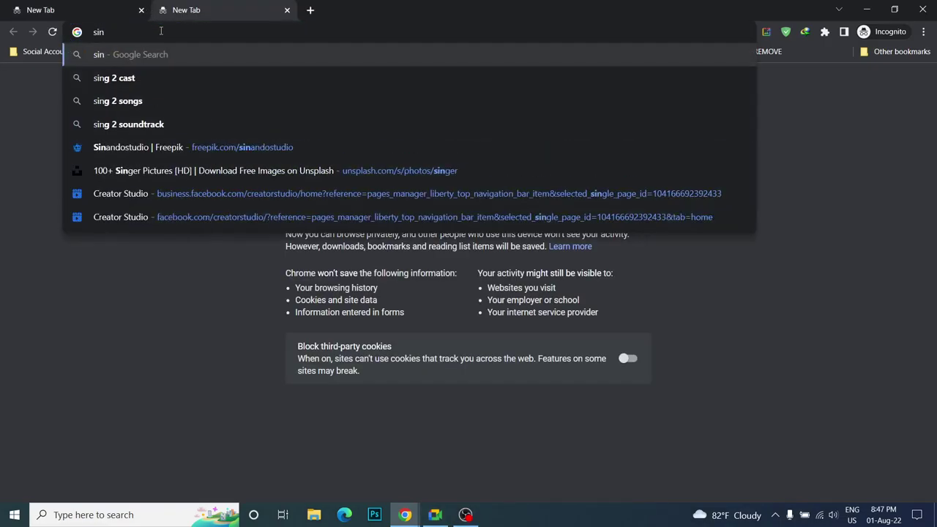
type("t")
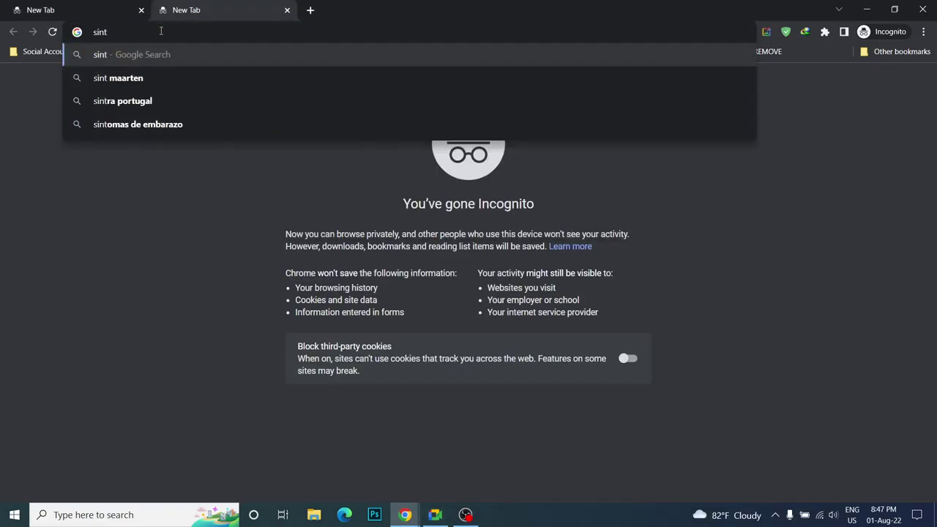
key("BackSpace")
type("gtu")
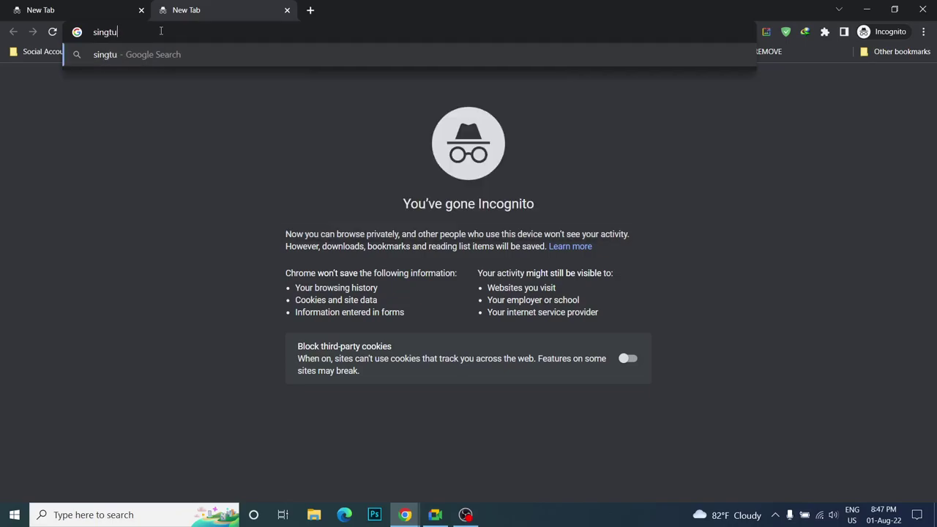
type("re")
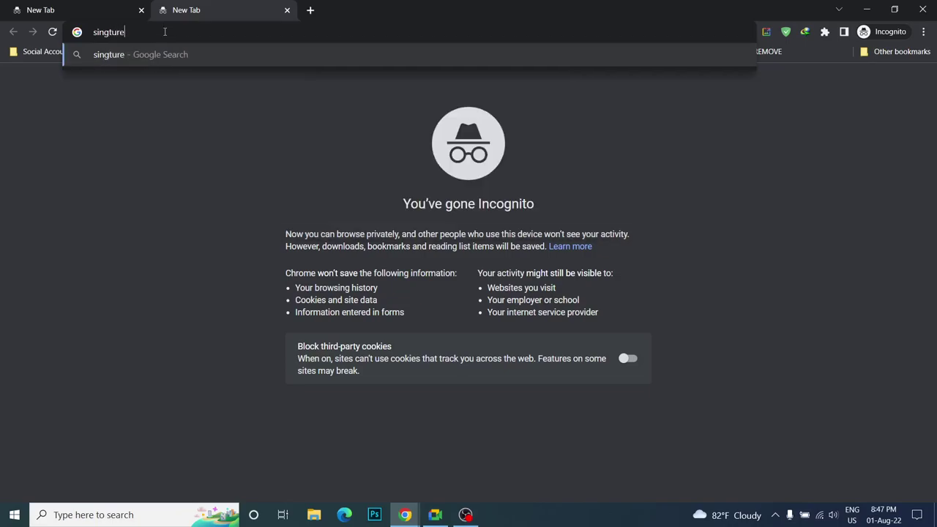
type(" logo")
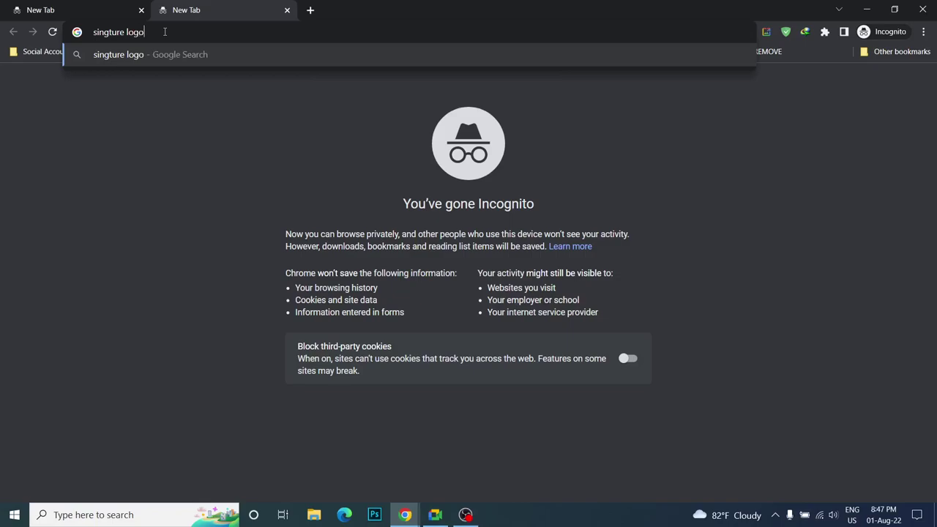
key("Return")
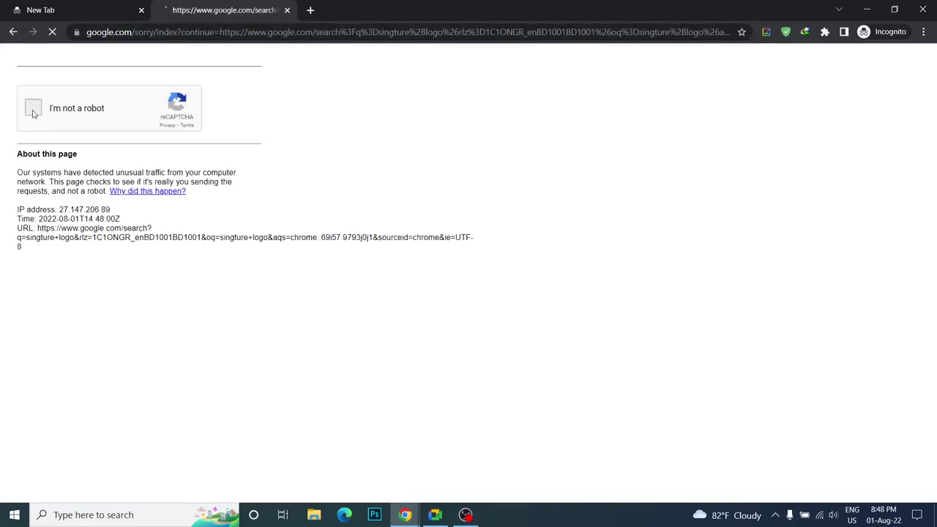
- Pass the robot check by marking the three motorcycle pictures and submitting
left_click(33, 108)
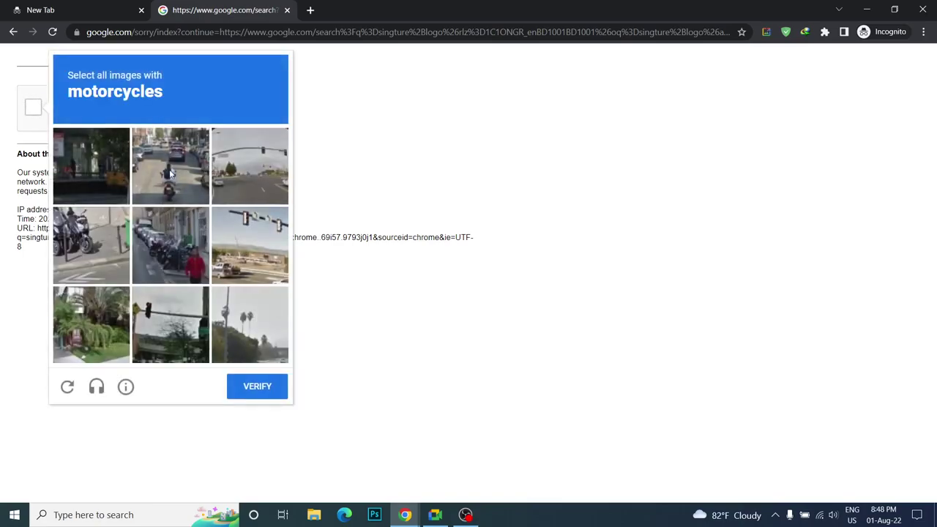
left_click(169, 174)
left_click(79, 253)
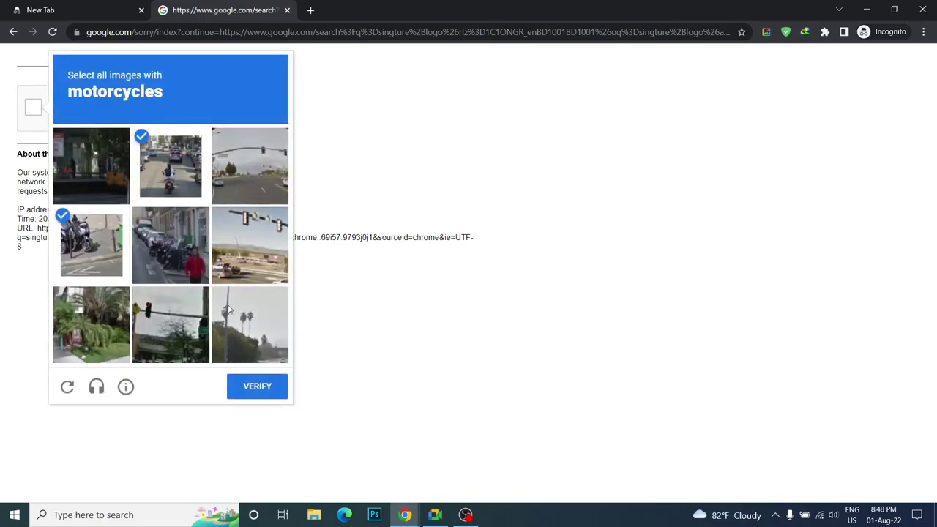
left_click(193, 250)
left_click(257, 386)
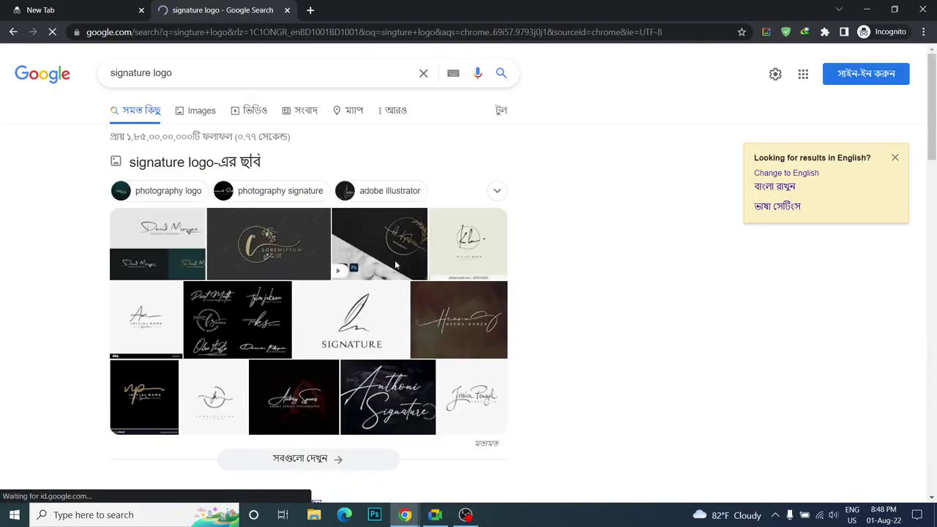
- Show all signature logo image results and scroll down through the handwritten and gold-script examples
scroll(297, 366, "down", 3)
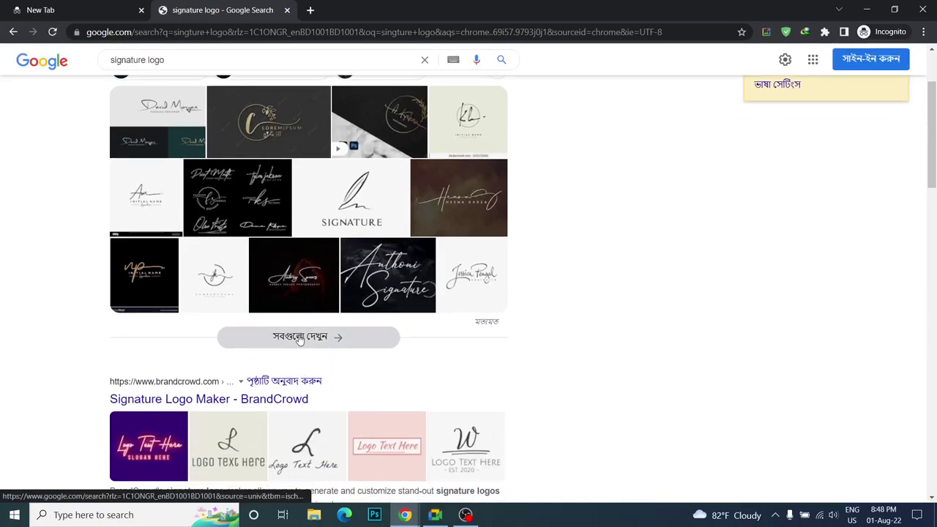
left_click(298, 338)
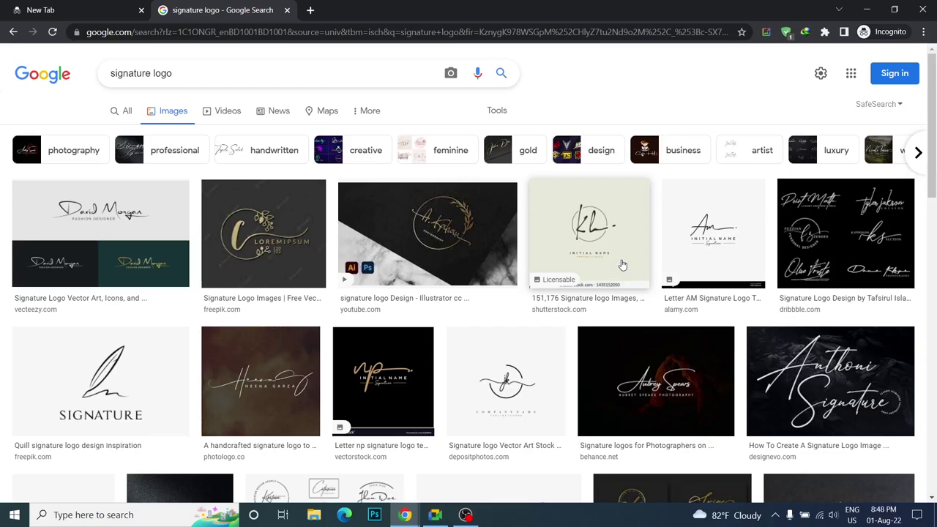
scroll(622, 264, "down", 3)
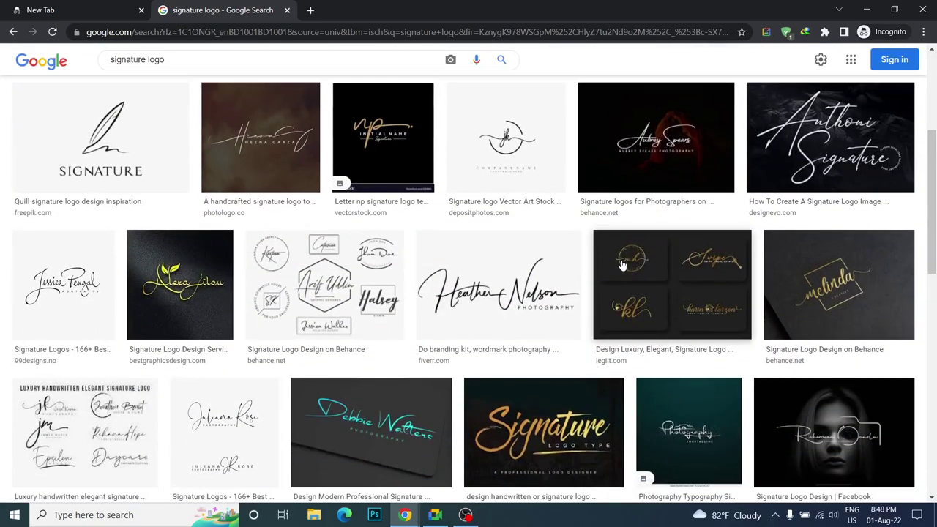
scroll(622, 264, "down", 2)
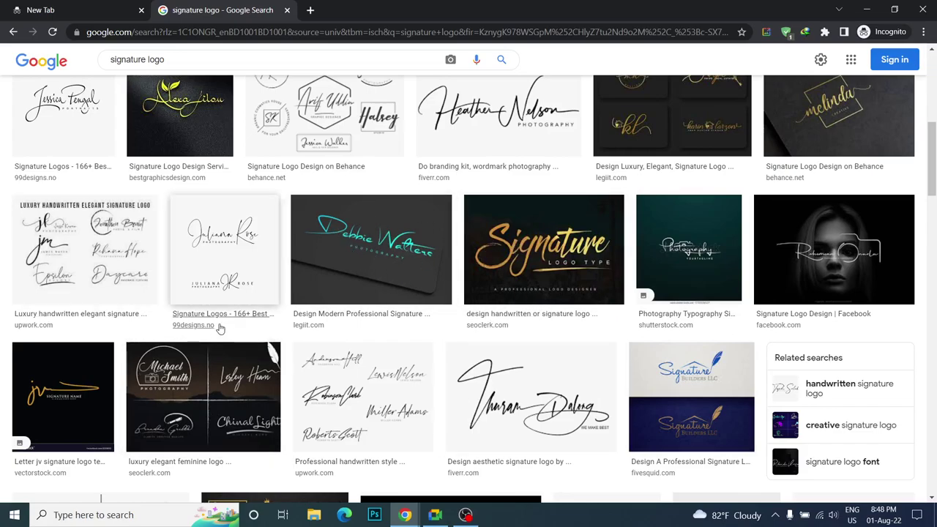
scroll(220, 330, "down", 1)
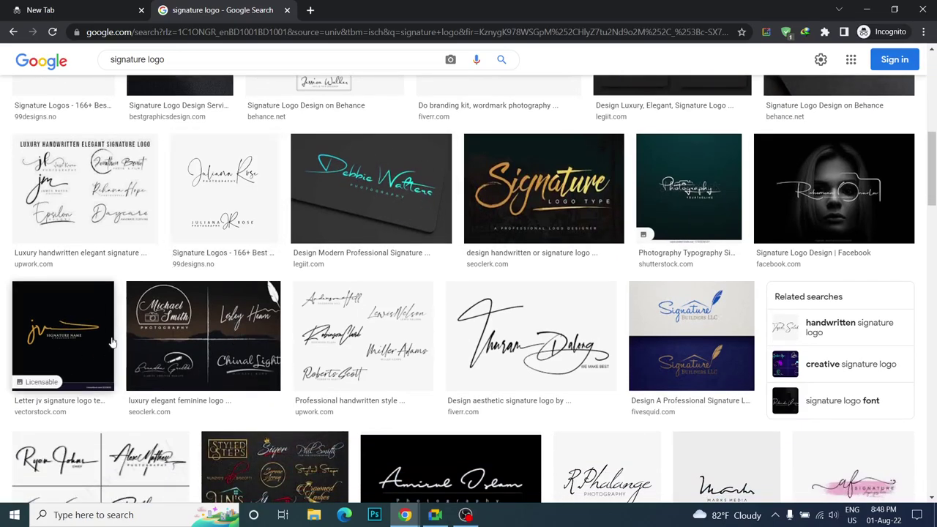
- Preview the 'Letter jv' logo, then the Fiverr 'Design aesthetic signature logo' image
left_click(60, 344)
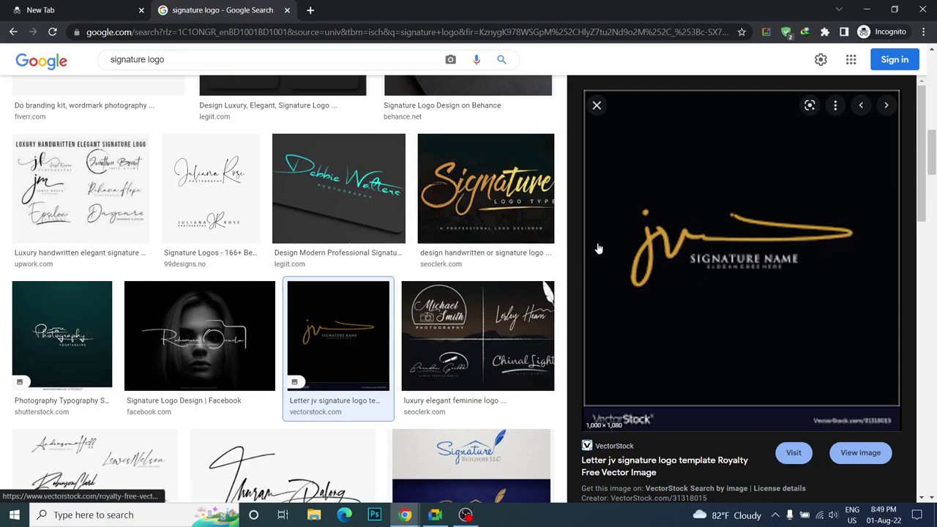
scroll(349, 329, "down", 3)
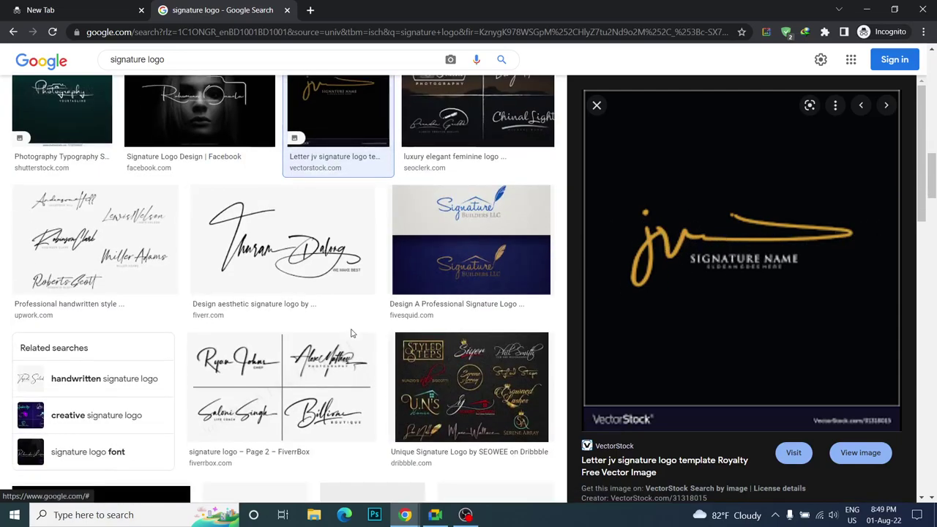
left_click(293, 251)
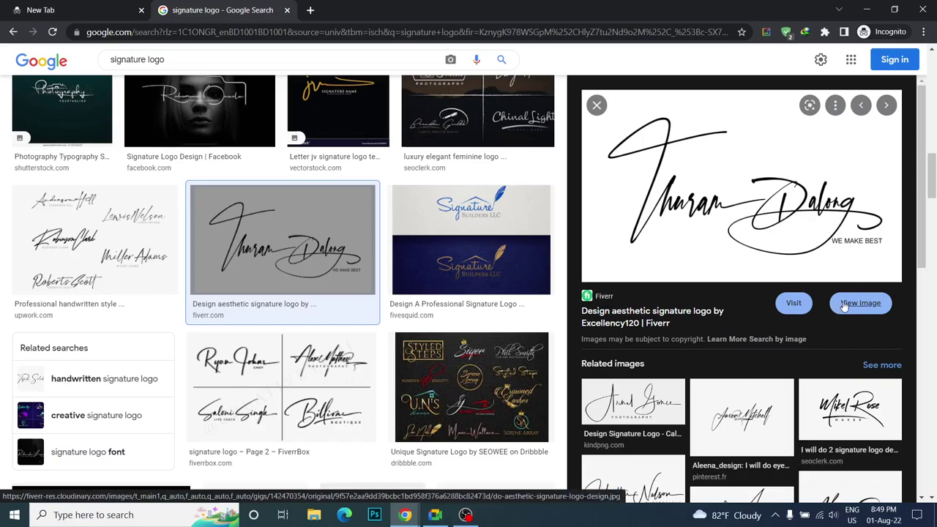
- Visit the Fiverr gig, scroll its description, and open the seller's profile
left_click(797, 303)
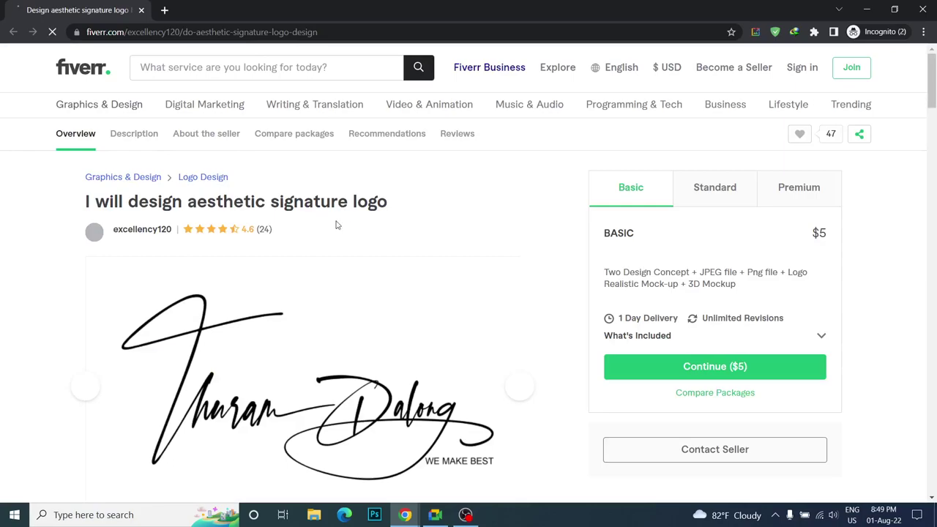
scroll(407, 202, "down", 3)
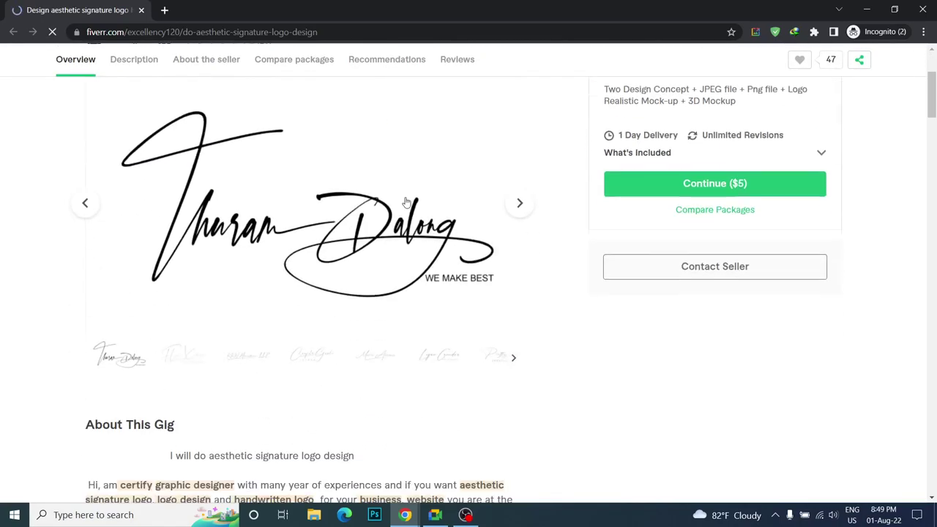
scroll(406, 202, "up", 2)
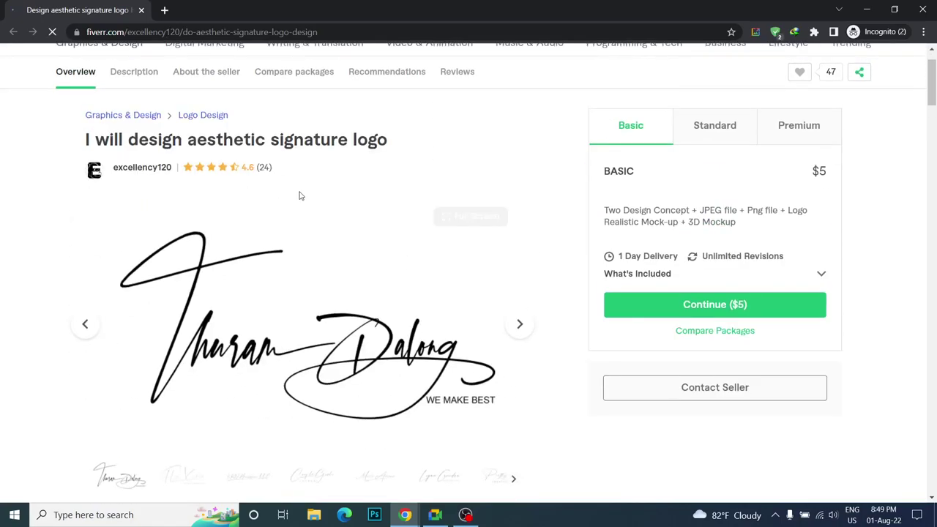
scroll(166, 274, "down", 3)
scroll(165, 274, "down", 4)
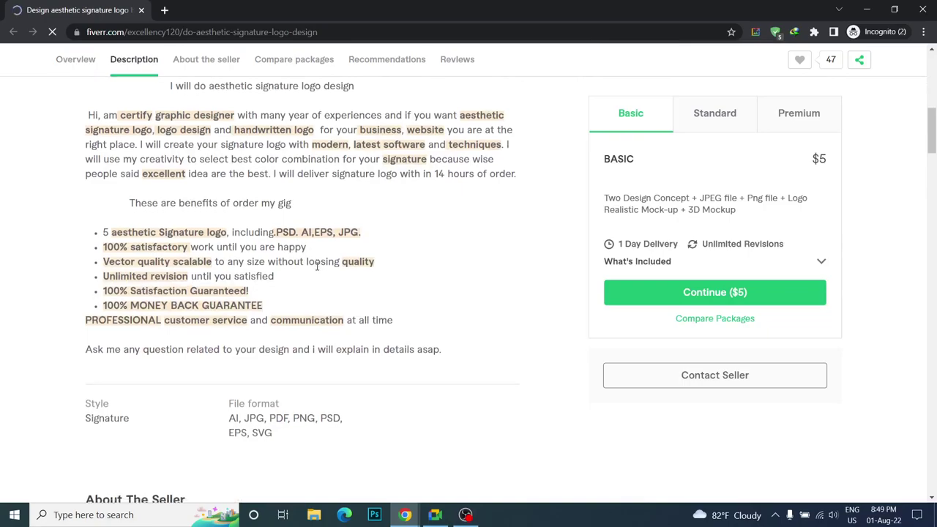
scroll(194, 313, "down", 3)
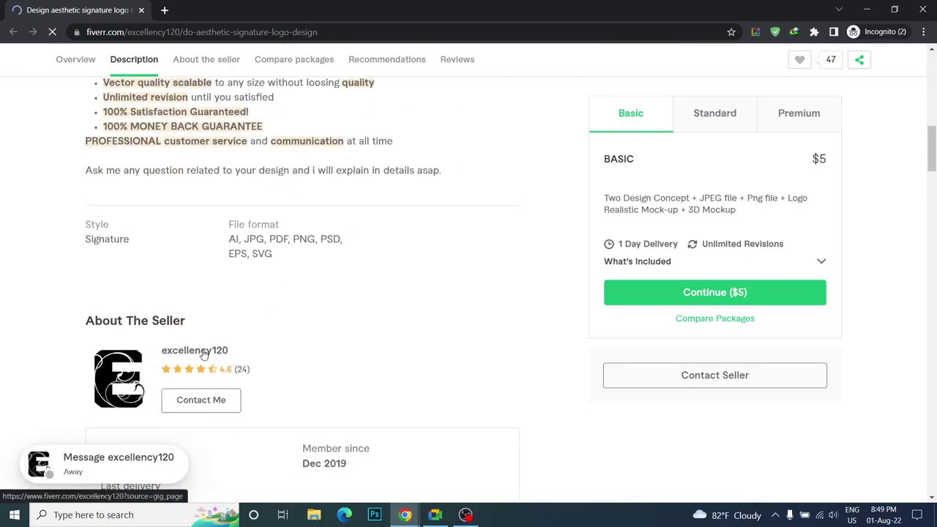
left_click(205, 354)
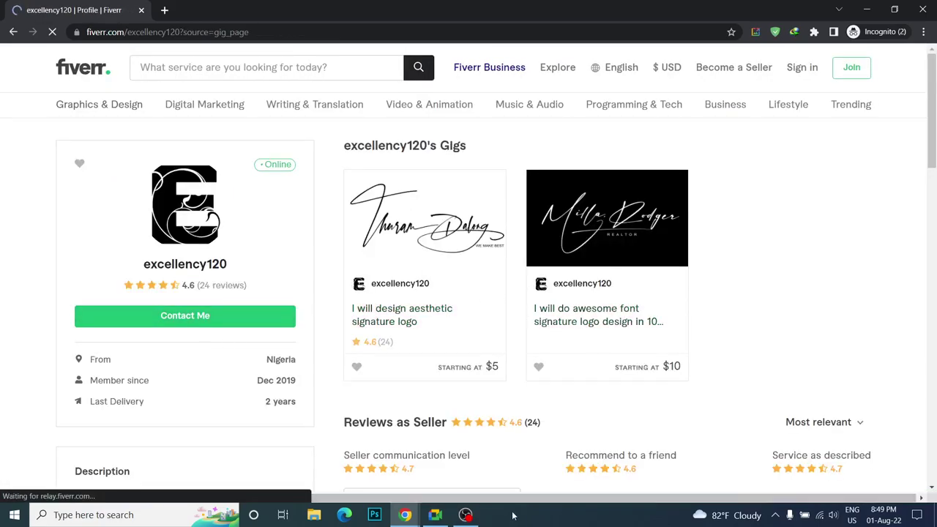
- Admit the waiting participant into the video call
left_click(435, 515)
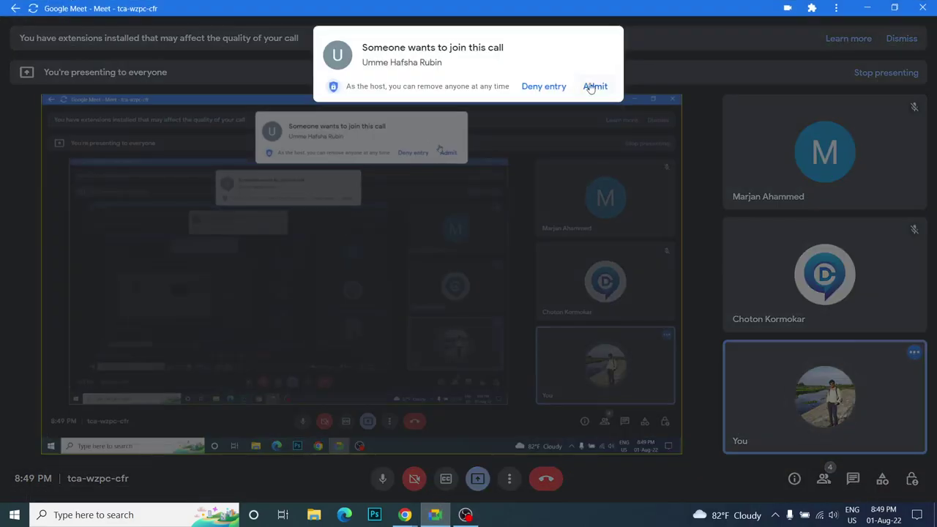
left_click(593, 87)
left_click(867, 5)
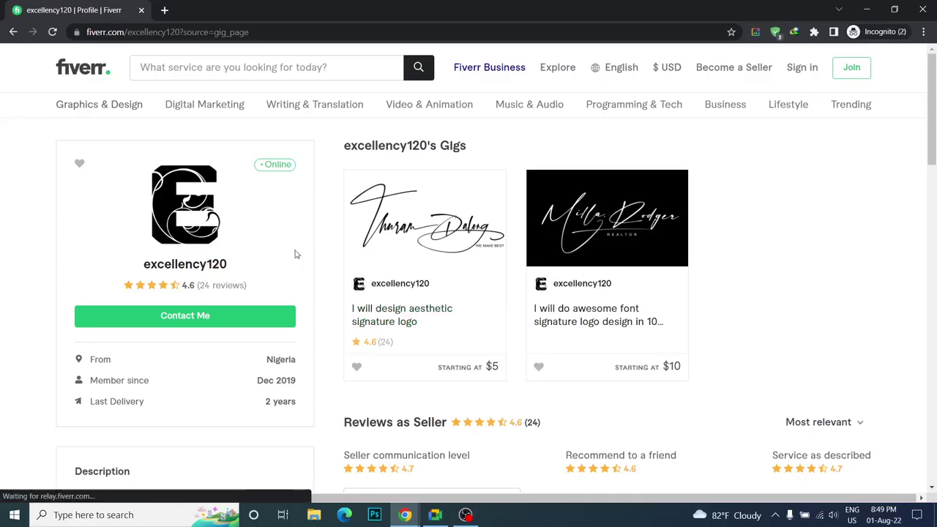
- Review the seller's country, membership date, last delivery time and reviews
scroll(175, 227, "down", 1)
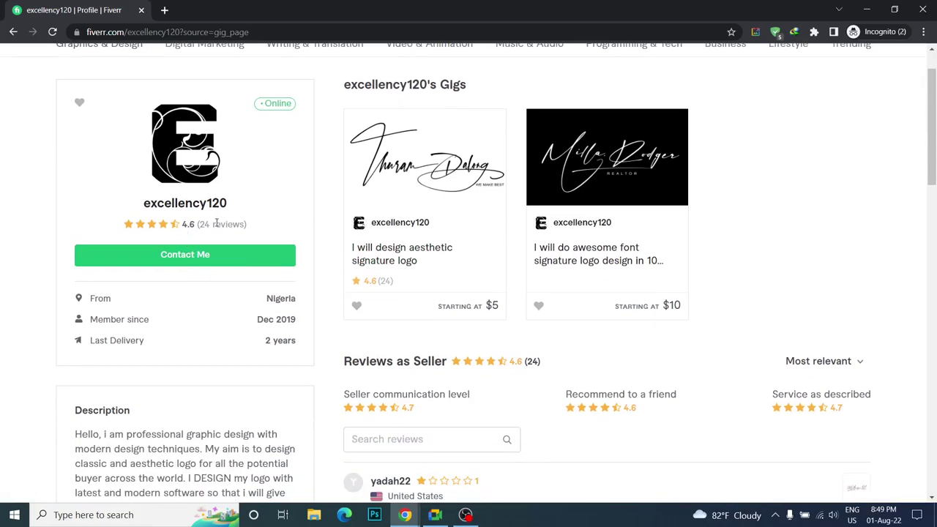
left_click_drag(265, 300, 299, 313)
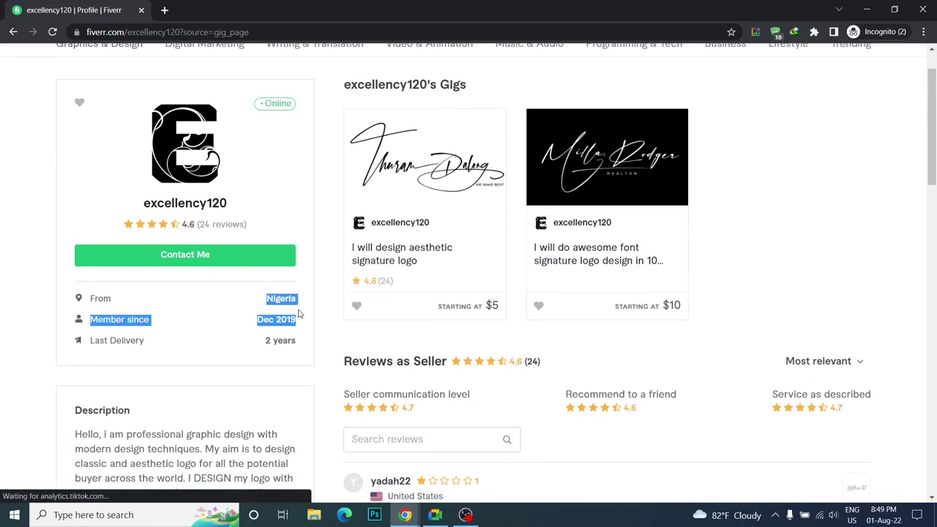
left_click(290, 344)
left_click_drag(266, 341, 295, 343)
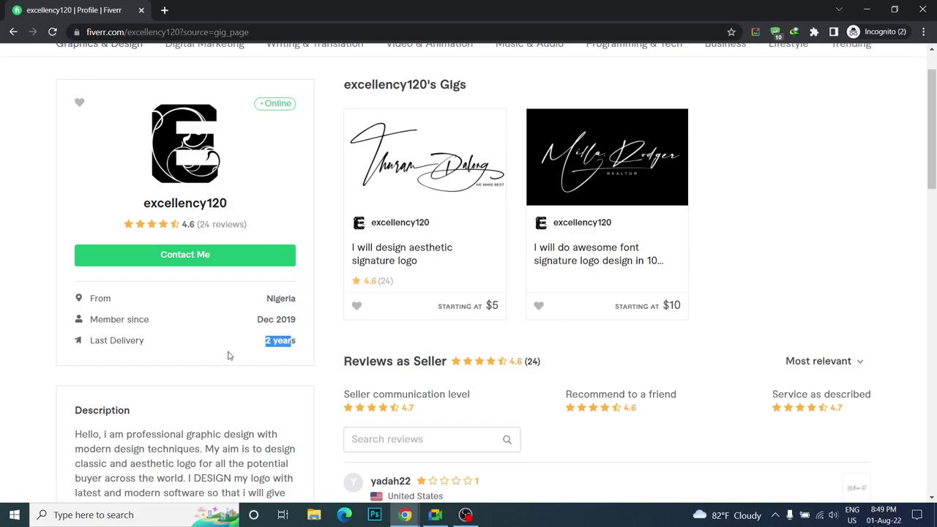
scroll(229, 355, "down", 3)
scroll(272, 302, "down", 3)
scroll(276, 299, "up", 2)
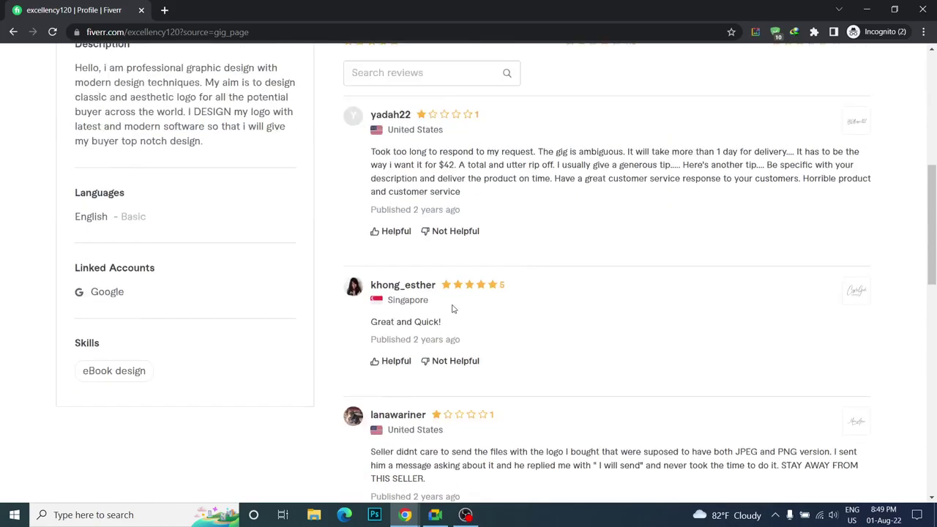
scroll(449, 307, "up", 5)
- Scroll back up the image results and preview the Alamy 'Letter AM' signature logo
left_click(869, 7)
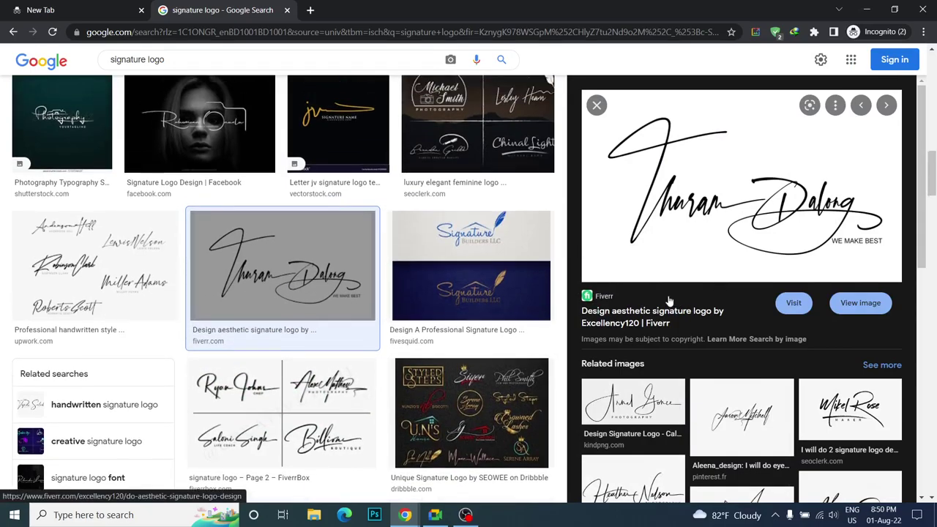
scroll(905, 312, "up", 3)
scroll(906, 312, "up", 5)
scroll(906, 312, "up", 4)
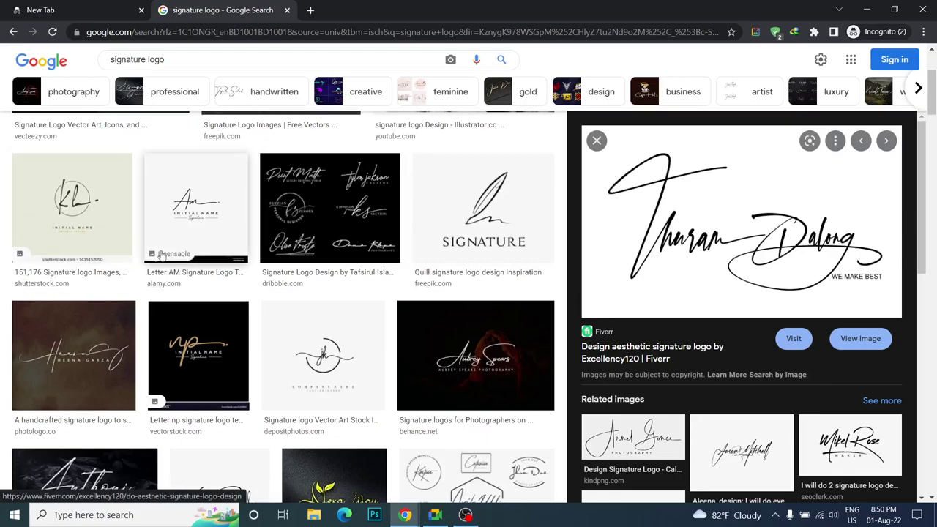
left_click(172, 223)
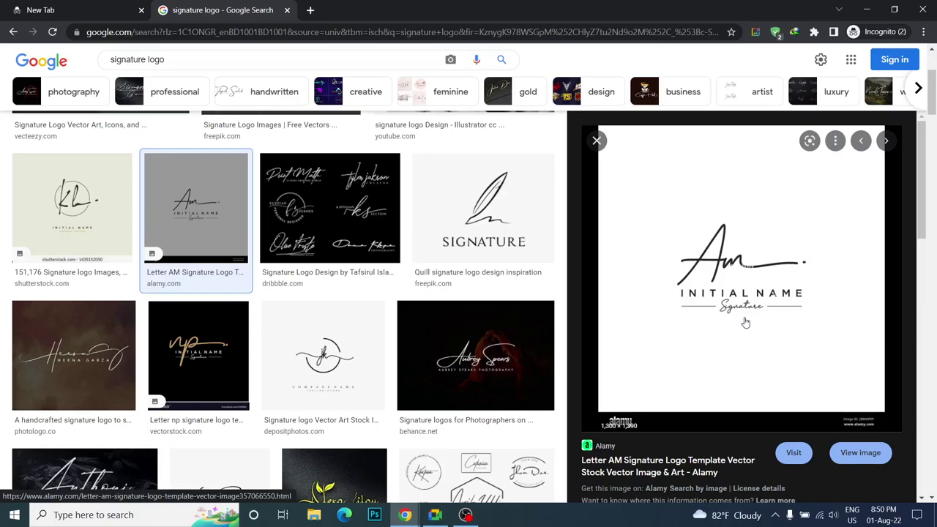
- Duplicate the signature logo results tab
left_click(89, 8)
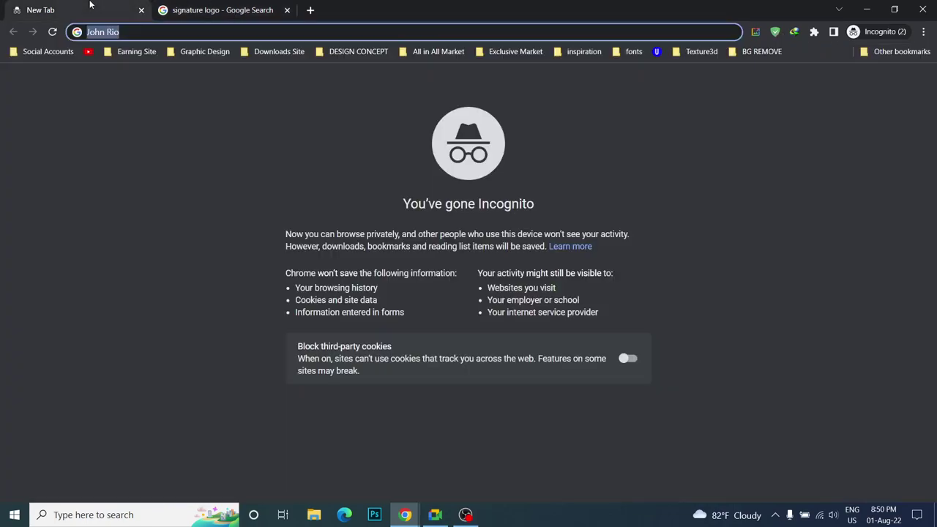
left_click(190, 6)
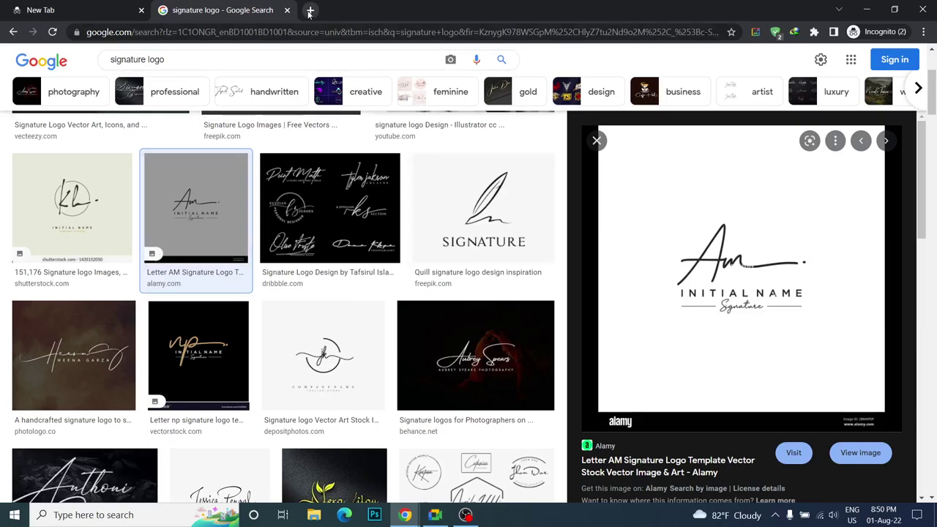
left_click(221, 59)
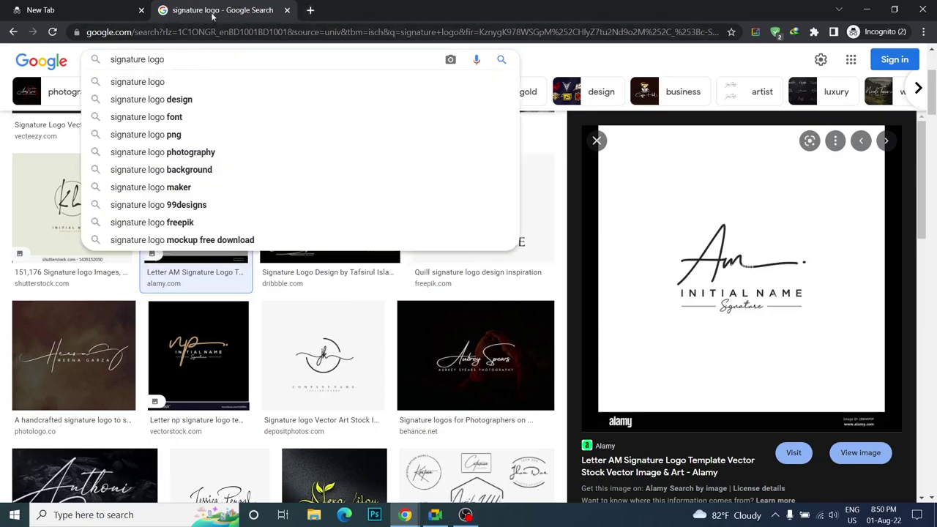
right_click(212, 13)
left_click(253, 103)
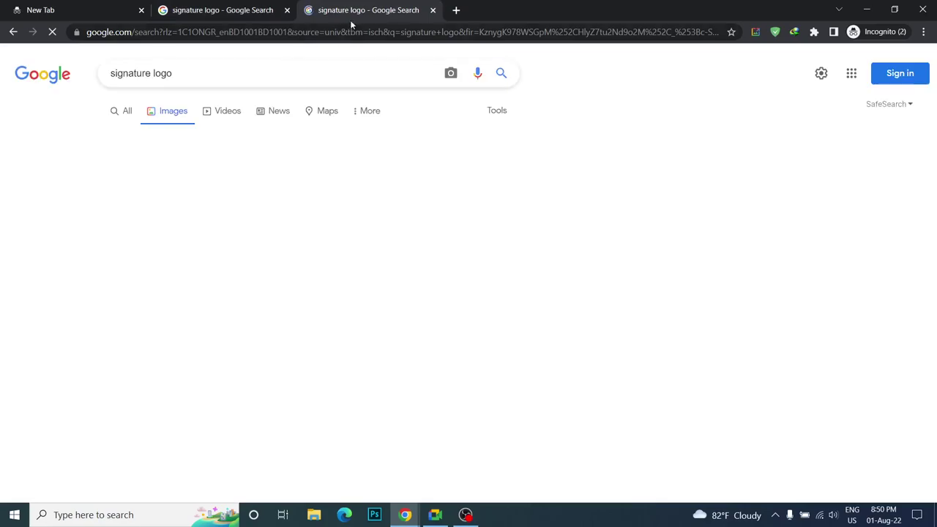
- Change the query to 'signature font' and run the image search
double_click(162, 72)
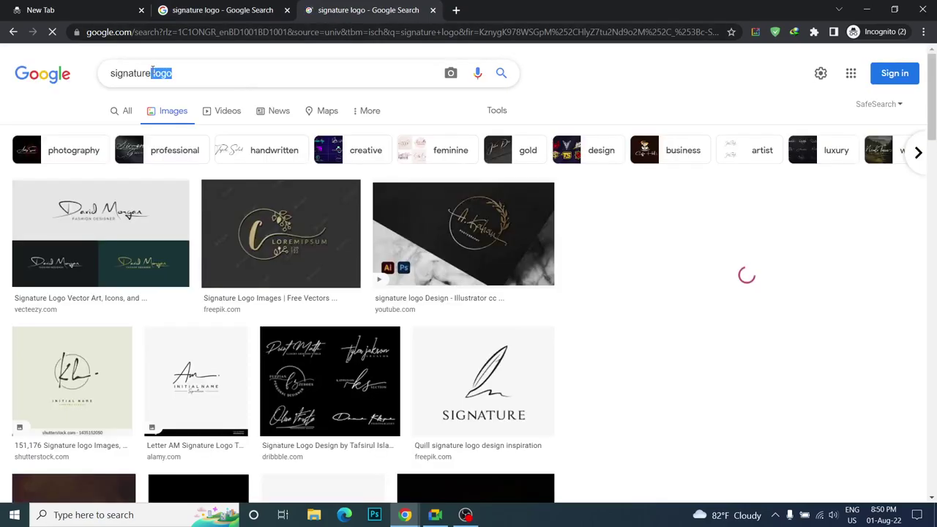
key("BackSpace")
type("font")
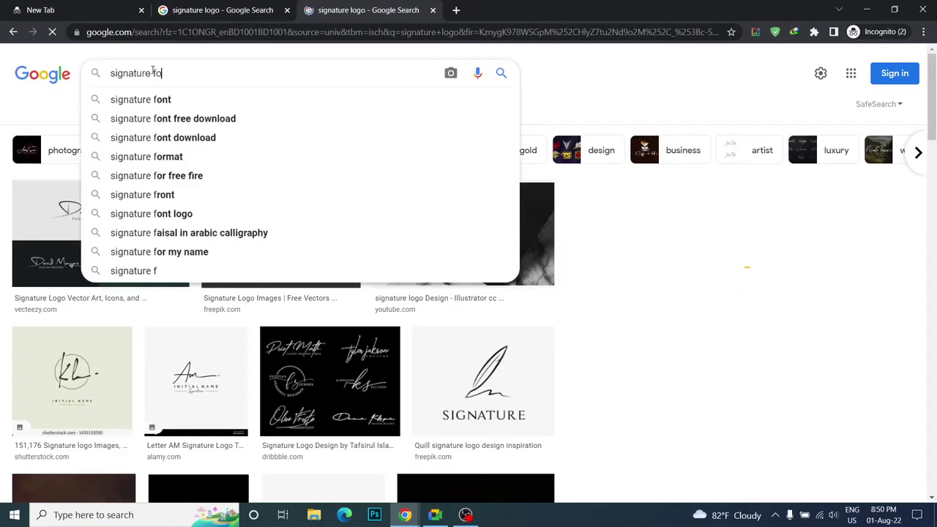
key("Return")
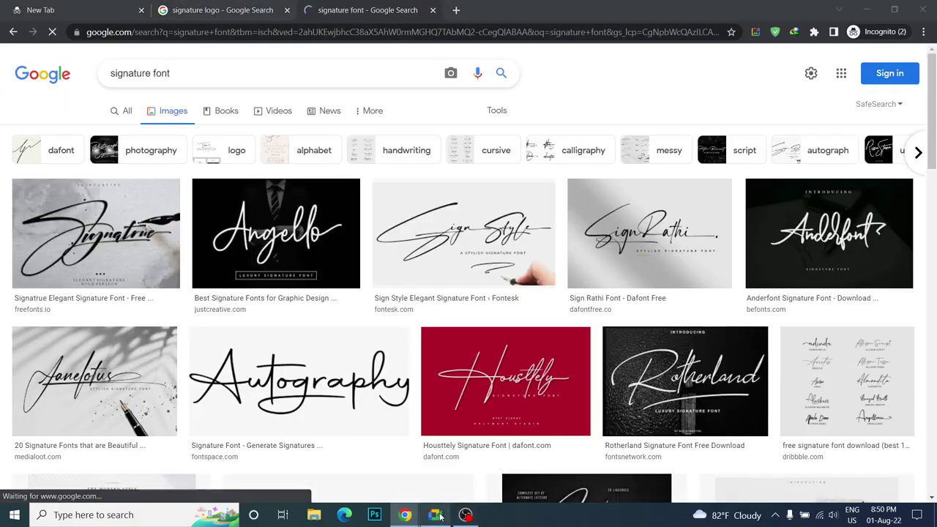
- Check the video call, then switch the signature font search to All web results
left_click(436, 514)
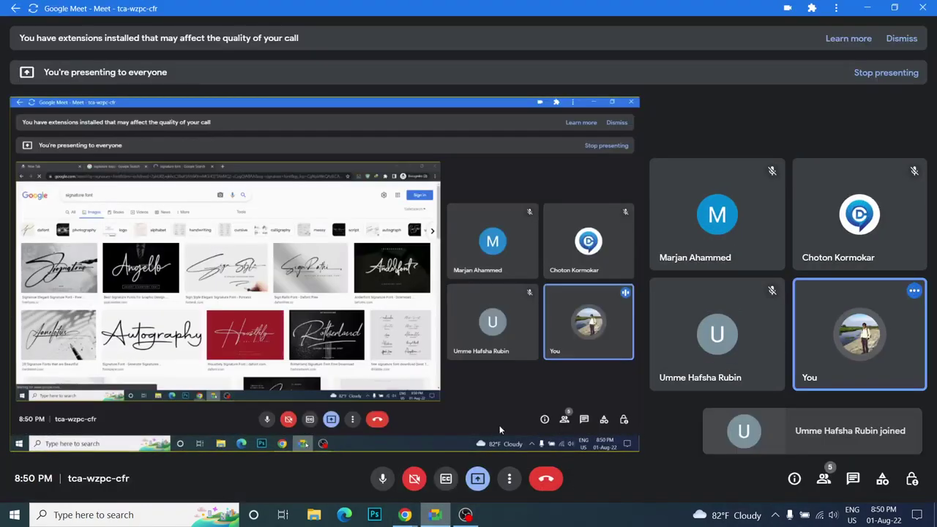
left_click(866, 7)
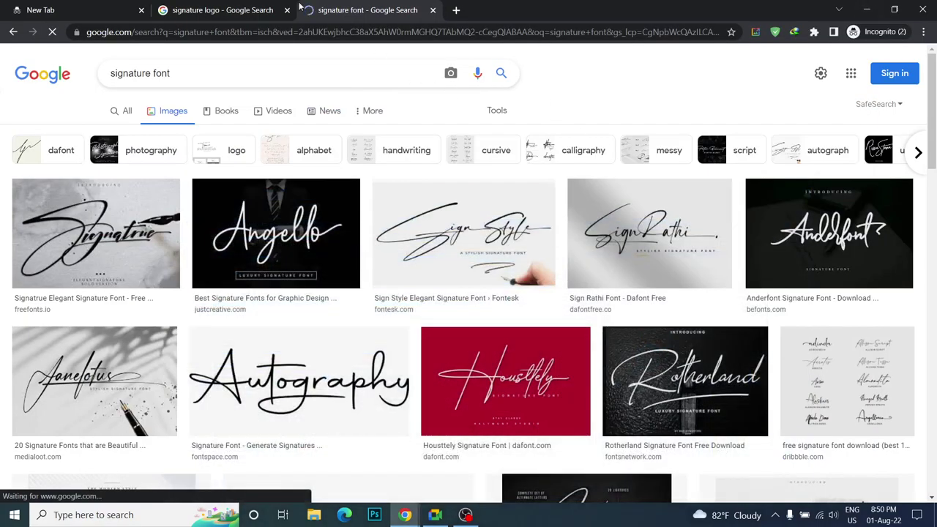
left_click(236, 11)
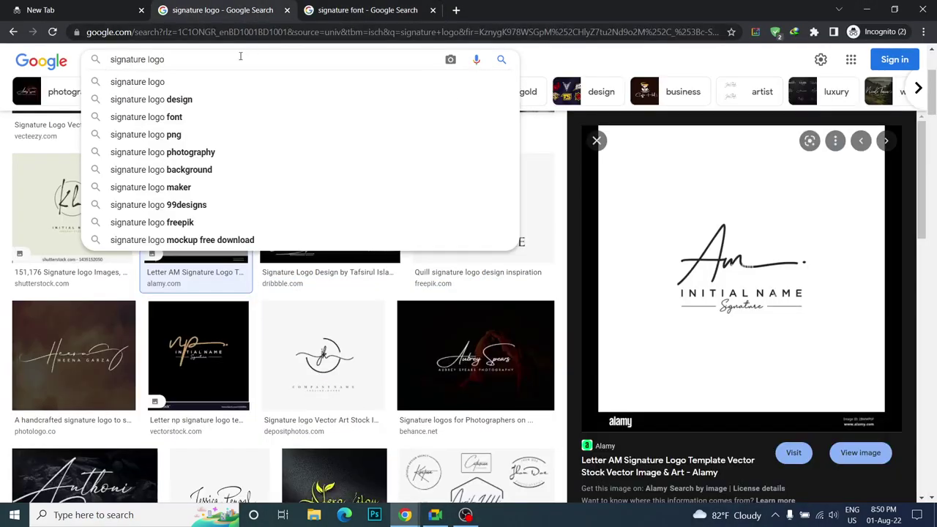
left_click(379, 8)
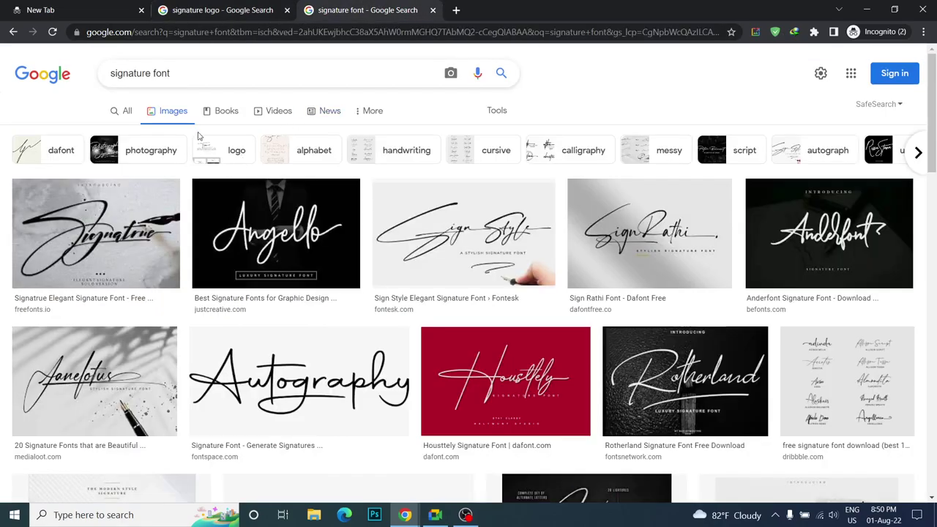
left_click(128, 111)
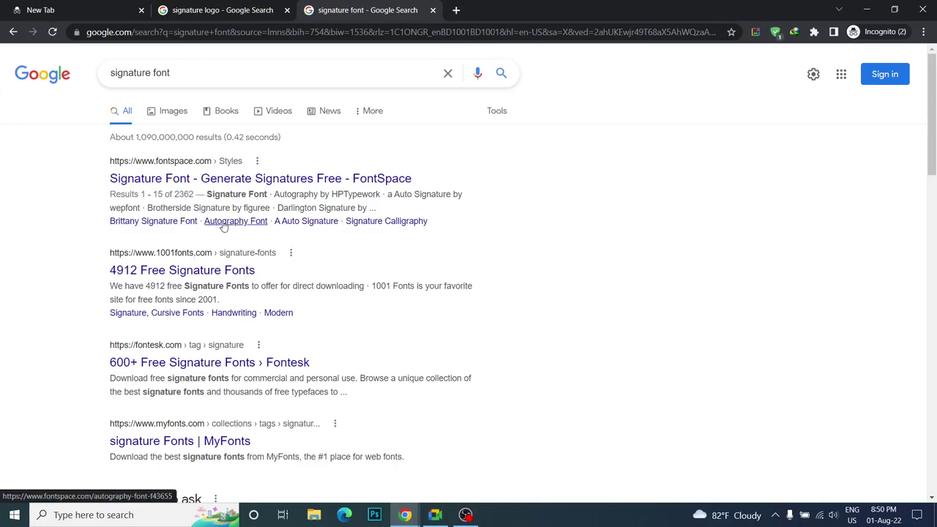
- Open Fontesk's '600+ Free Signature Fonts' page and scroll through the font grid
left_click(155, 351, "shift")
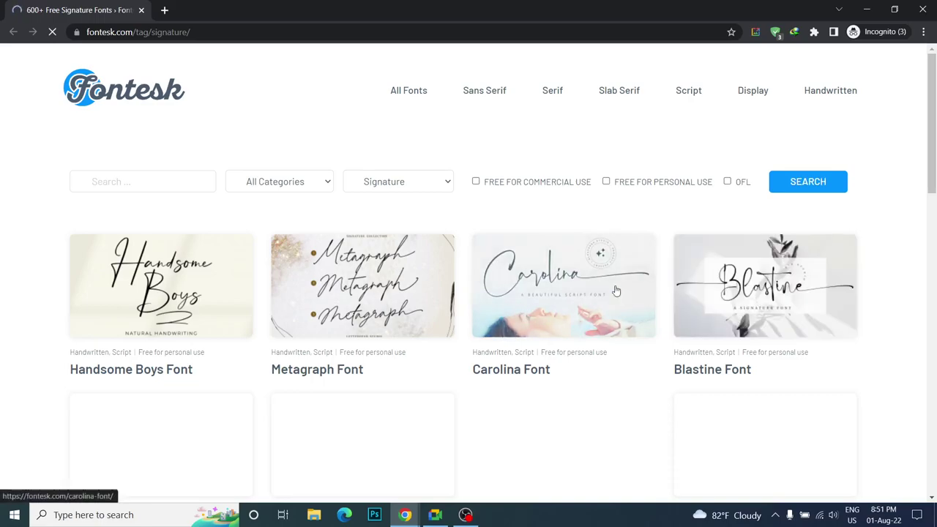
scroll(516, 303, "down", 1)
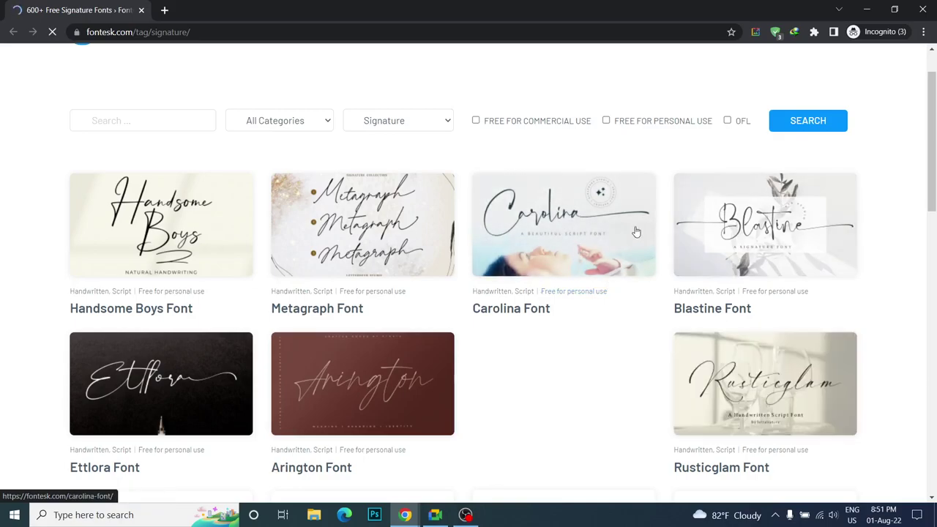
scroll(636, 231, "down", 1)
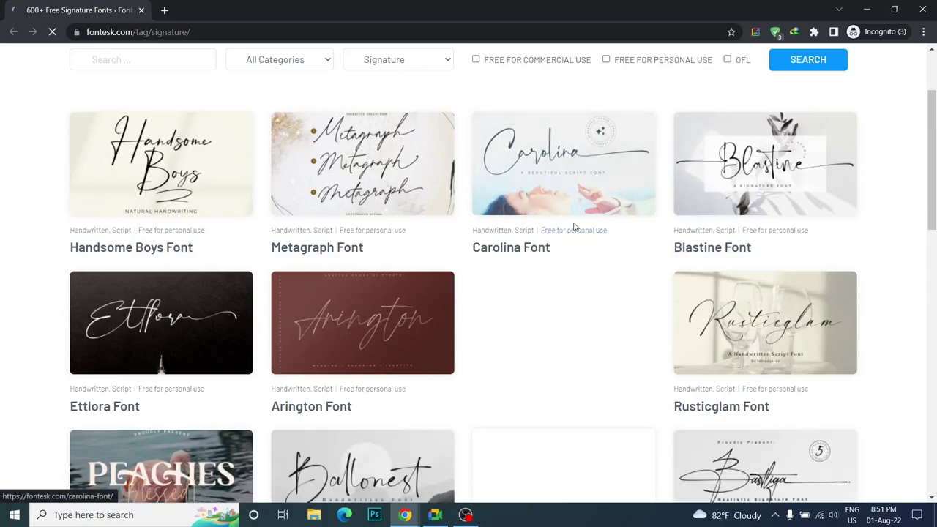
scroll(471, 215, "up", 2)
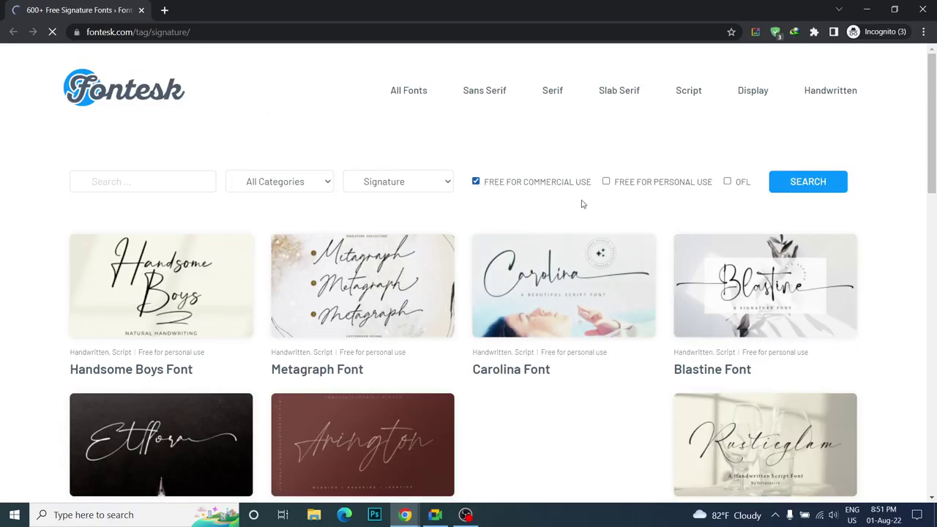
scroll(491, 212, "down", 3)
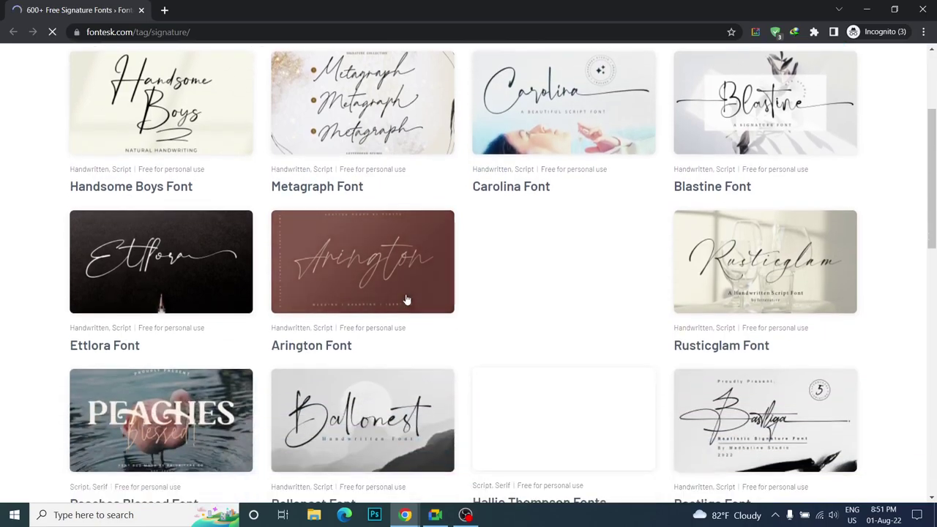
scroll(390, 315, "down", 1)
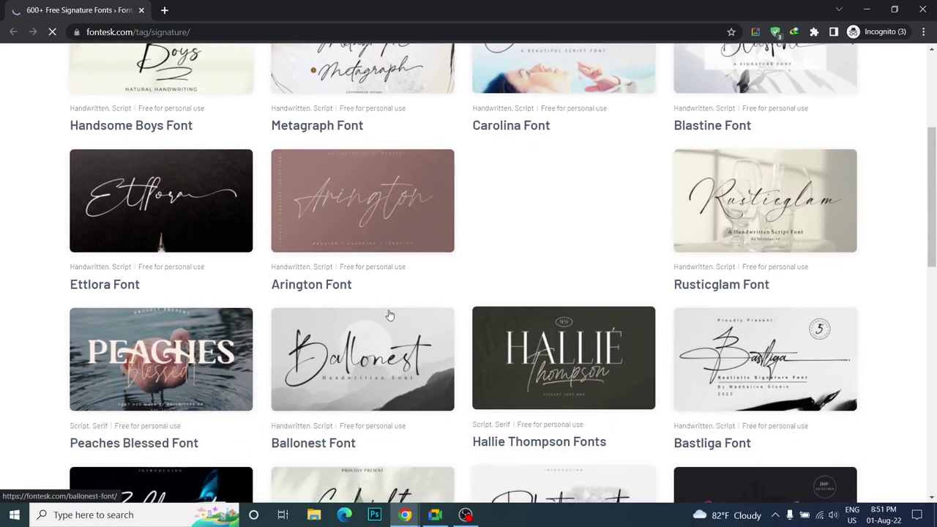
scroll(390, 314, "down", 2)
scroll(389, 314, "down", 1)
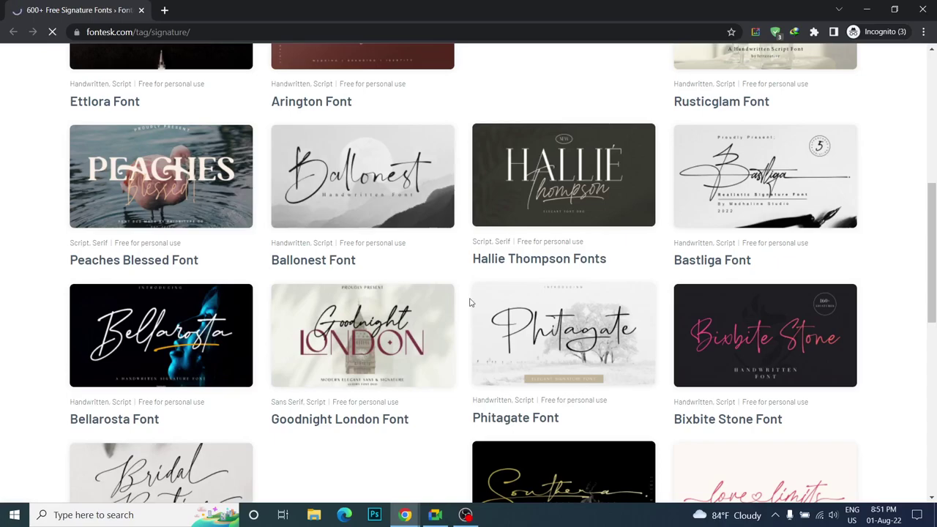
scroll(245, 234, "up", 2)
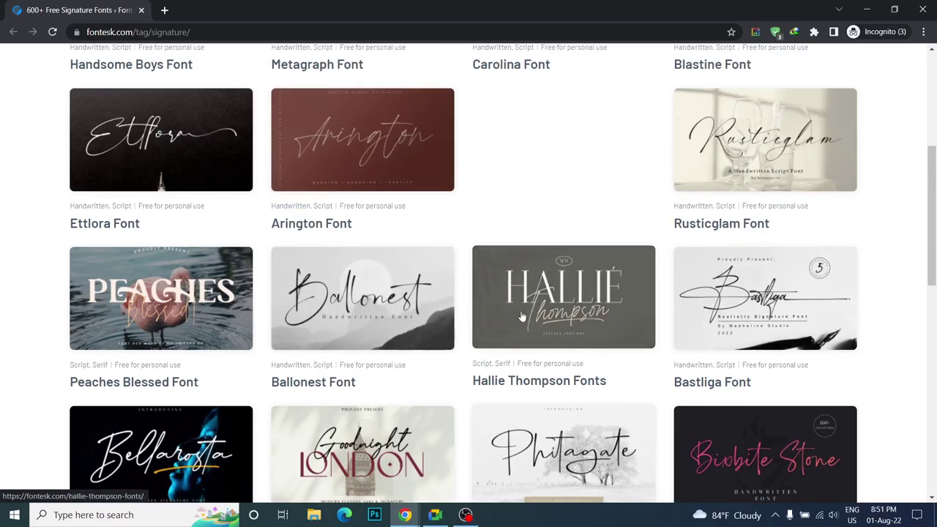
scroll(534, 387, "up", 1)
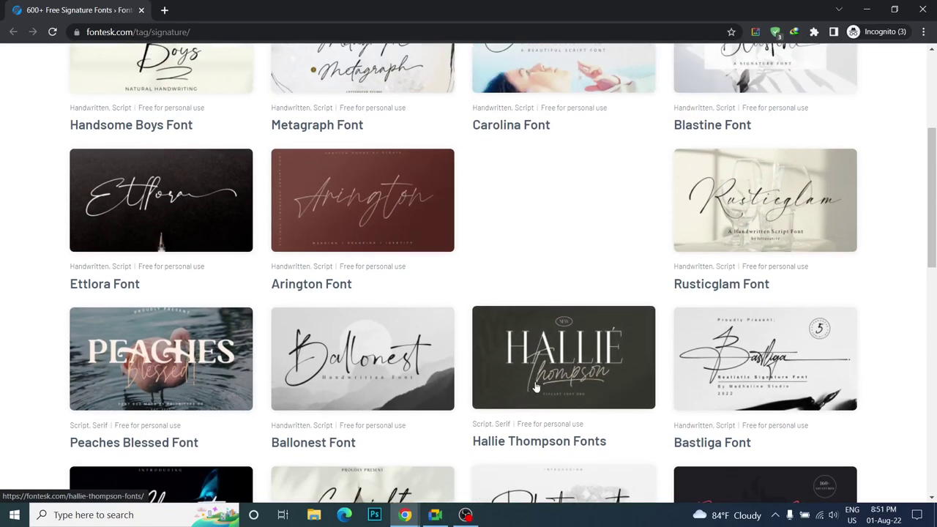
scroll(535, 387, "up", 1)
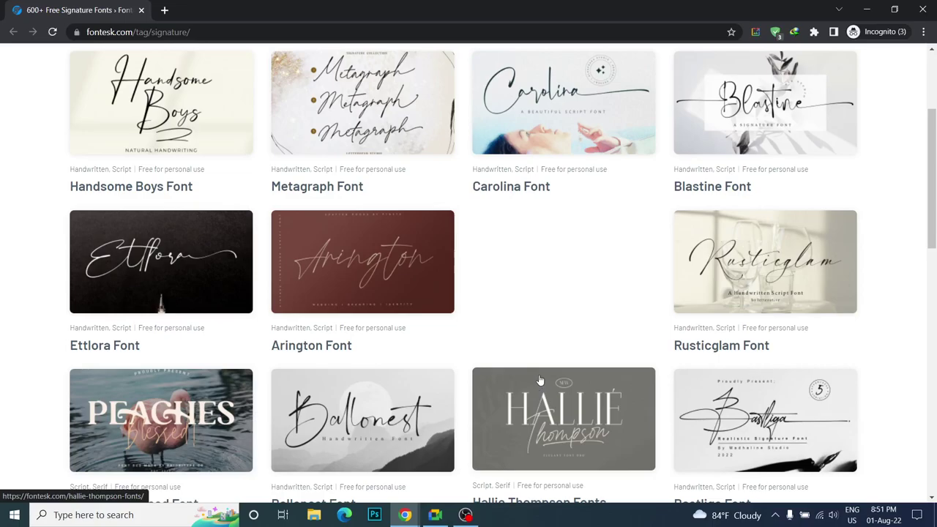
scroll(539, 379, "down", 4)
scroll(512, 387, "down", 4)
scroll(449, 397, "up", 2)
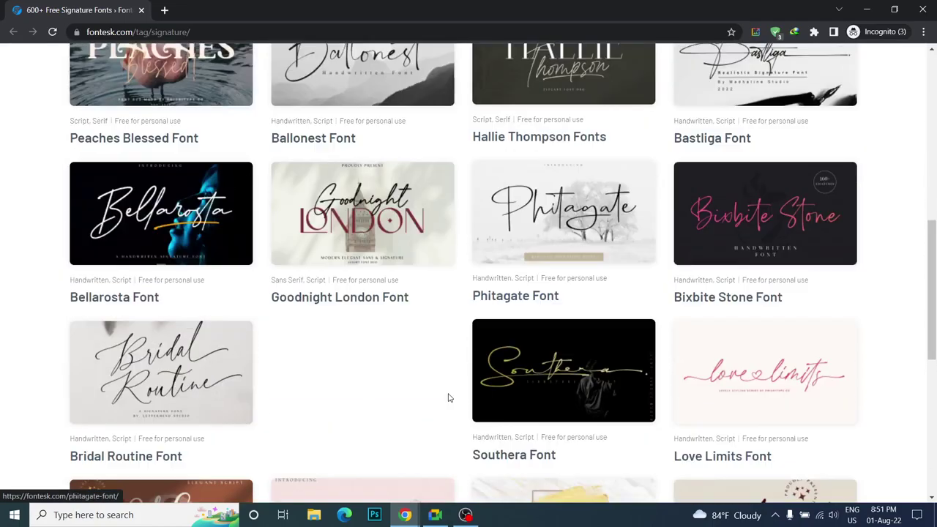
scroll(449, 397, "down", 2)
scroll(449, 409, "down", 2)
scroll(451, 392, "up", 6)
scroll(453, 391, "up", 5)
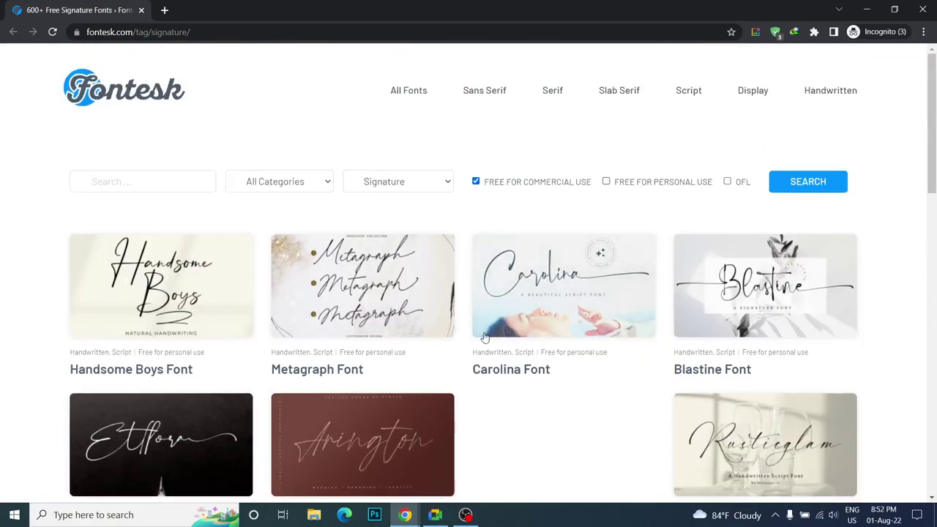
scroll(448, 344, "down", 2)
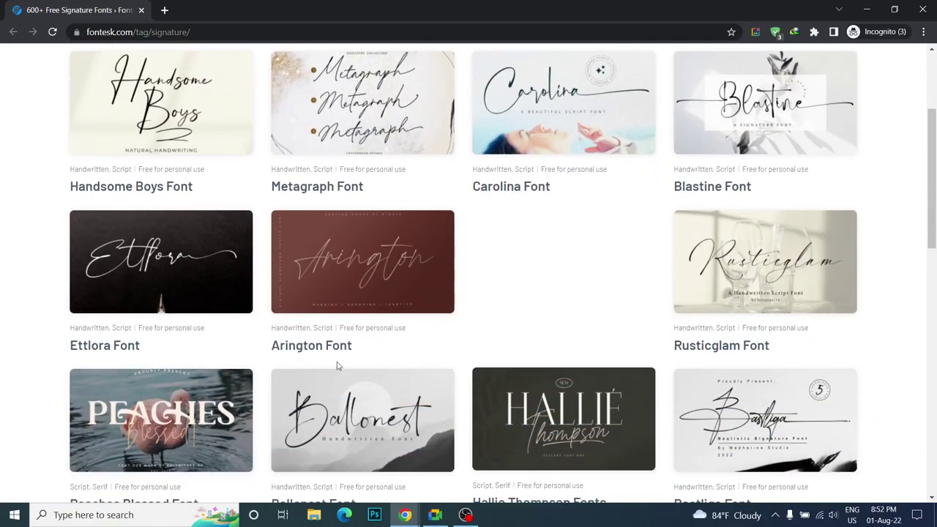
scroll(538, 292, "up", 1)
scroll(538, 293, "down", 2)
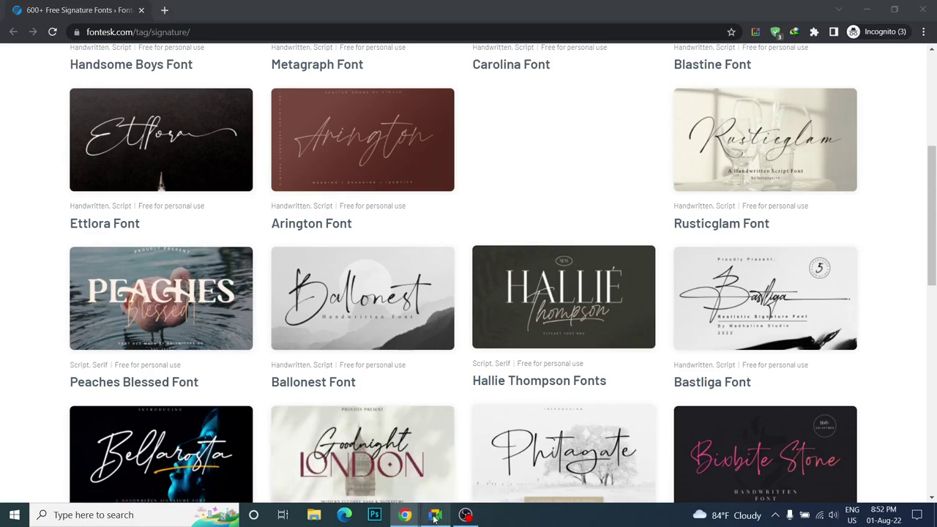
- Admit the waiting participant to the Google Meet call and mute everyone
left_click(434, 515)
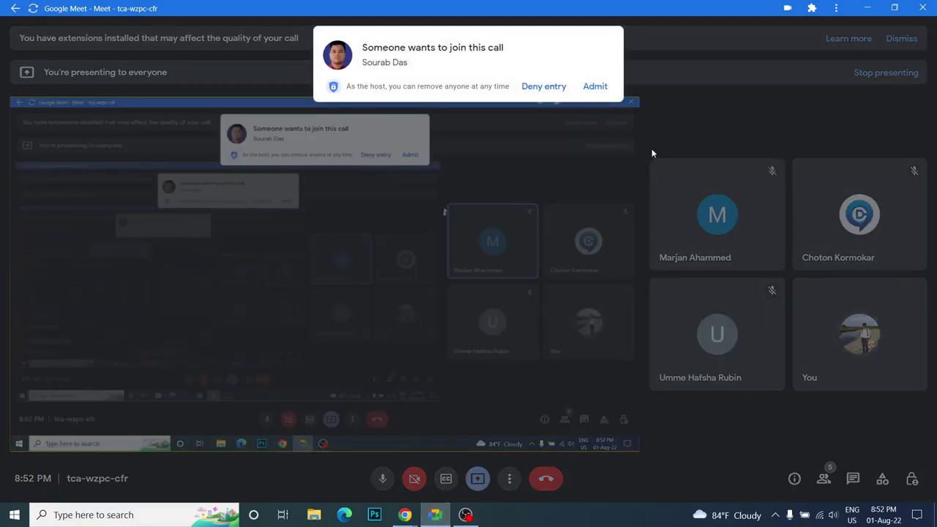
left_click(595, 86)
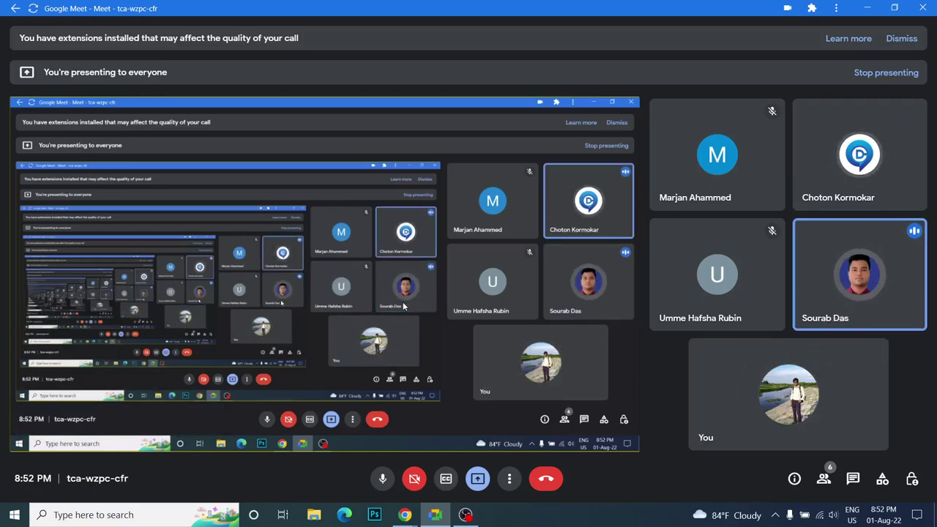
left_click(911, 479)
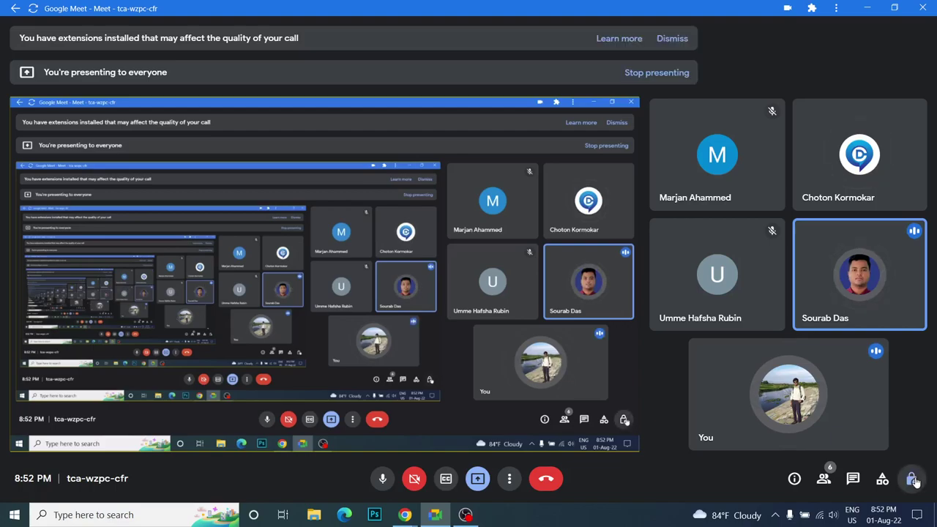
left_click(823, 479)
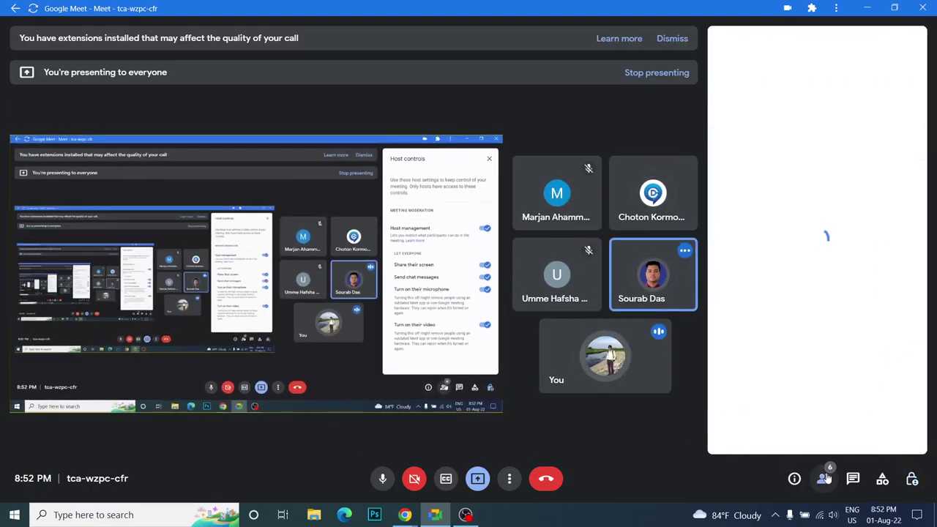
left_click(766, 92)
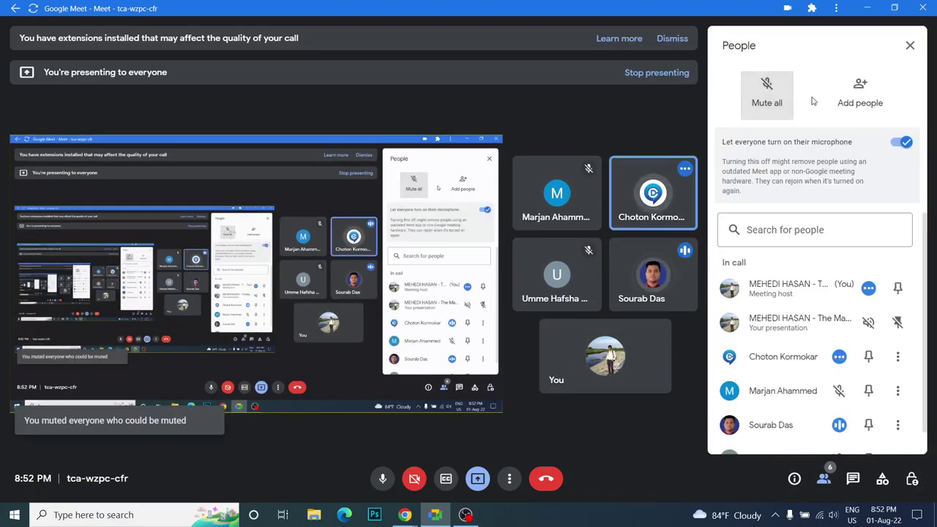
left_click(910, 46)
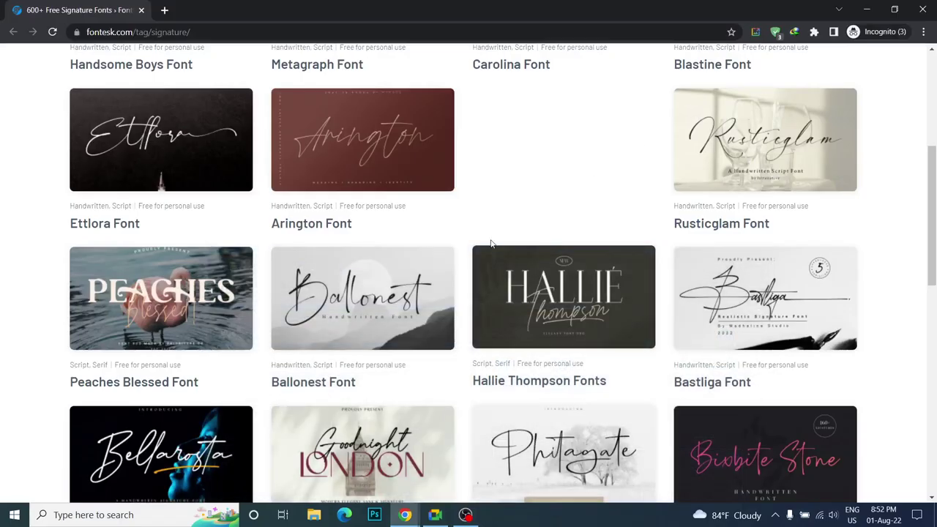
- Open the Phitagate font details page on Fontesk
scroll(291, 347, "down", 1)
scroll(292, 349, "down", 3)
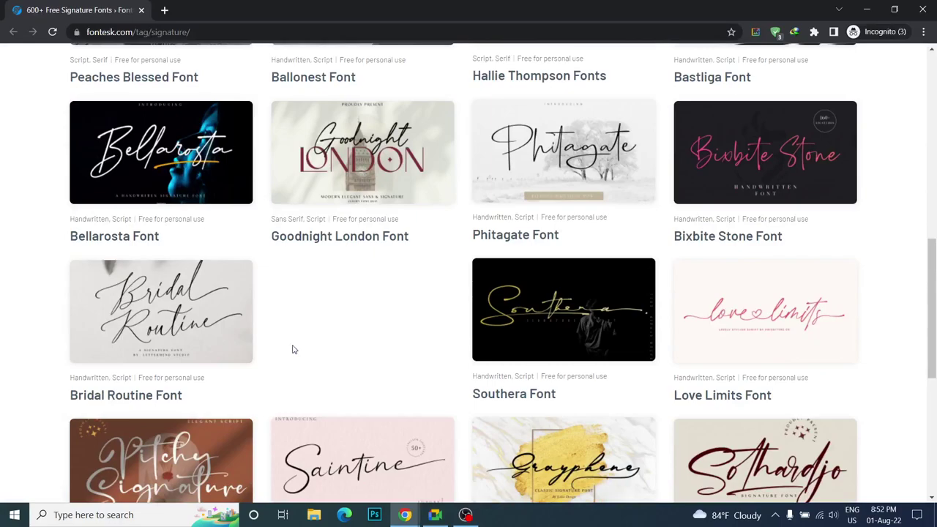
scroll(292, 349, "up", 1)
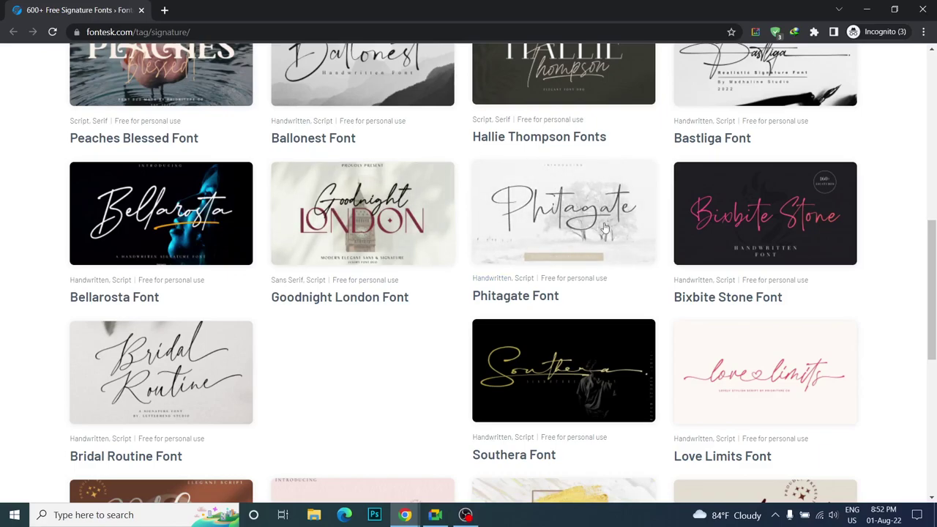
left_click(555, 217)
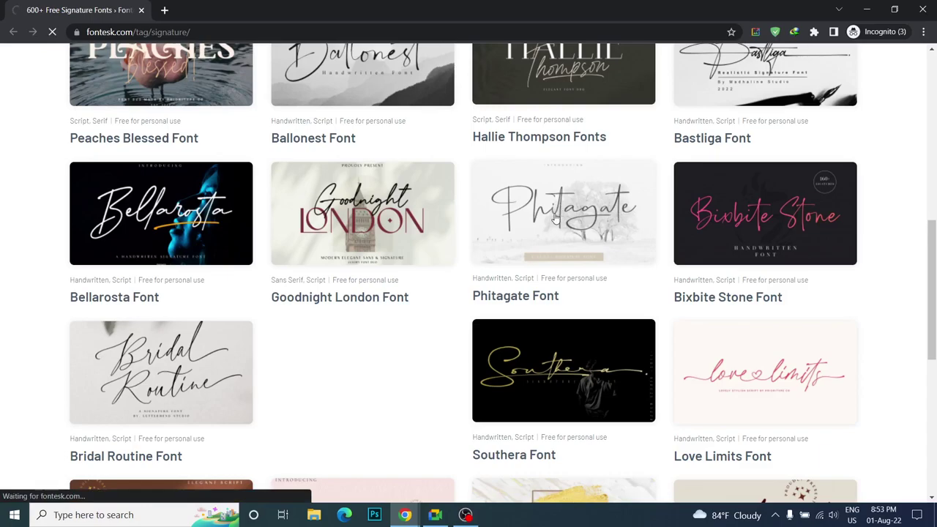
left_click(547, 231)
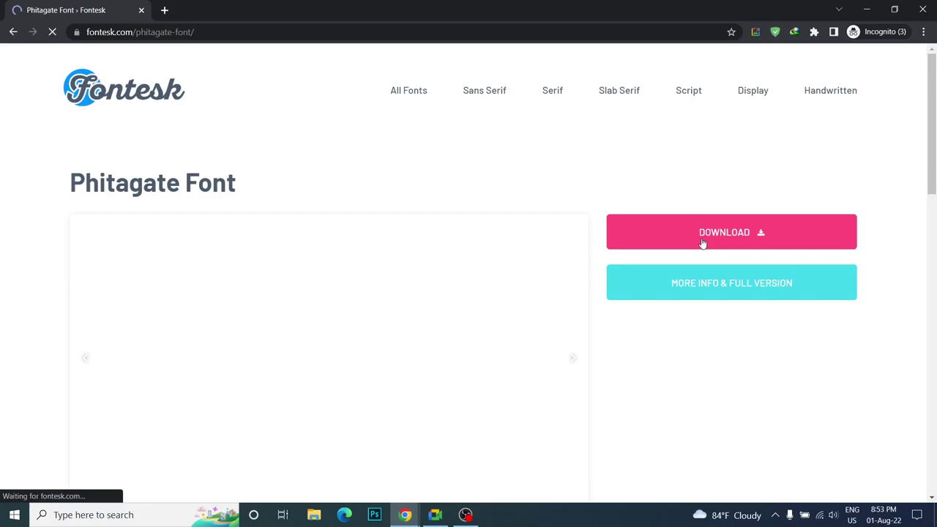
- Download phitagate.zip through IDM and show it in the Compressed downloads folder
scroll(255, 319, "down", 5)
scroll(278, 322, "down", 4)
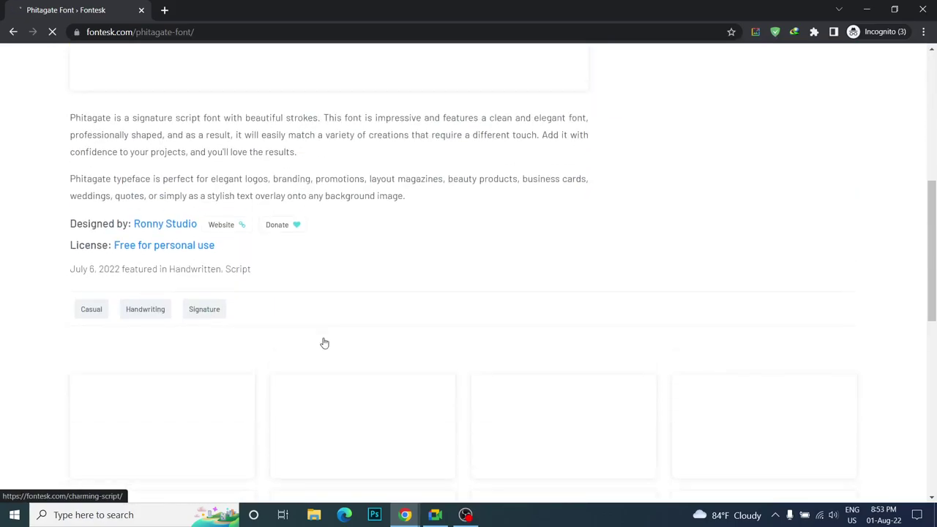
scroll(324, 344, "up", 3)
scroll(324, 341, "up", 5)
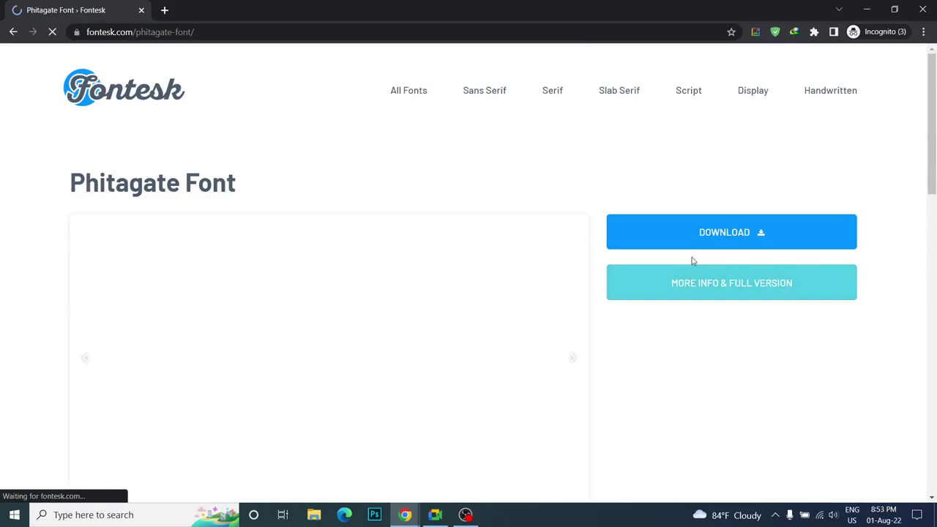
left_click(732, 232)
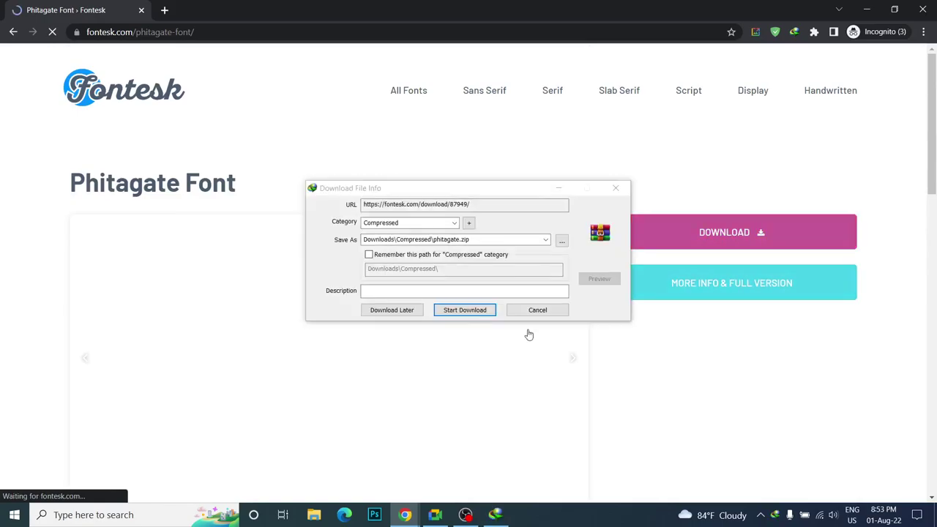
left_click(459, 311)
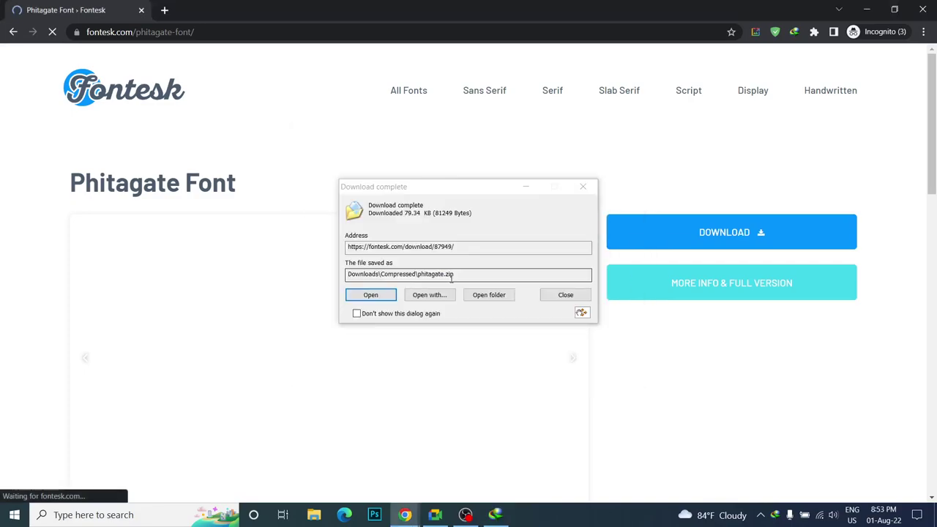
left_click(479, 296)
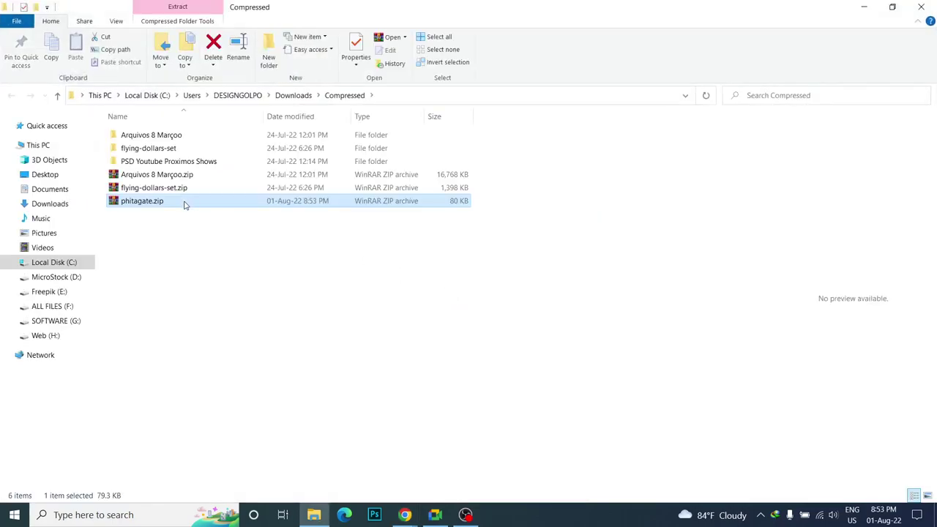
- Open phitagate.zip in WinRAR as the default zip handler and preview Phitagate-Regular
double_click(185, 203)
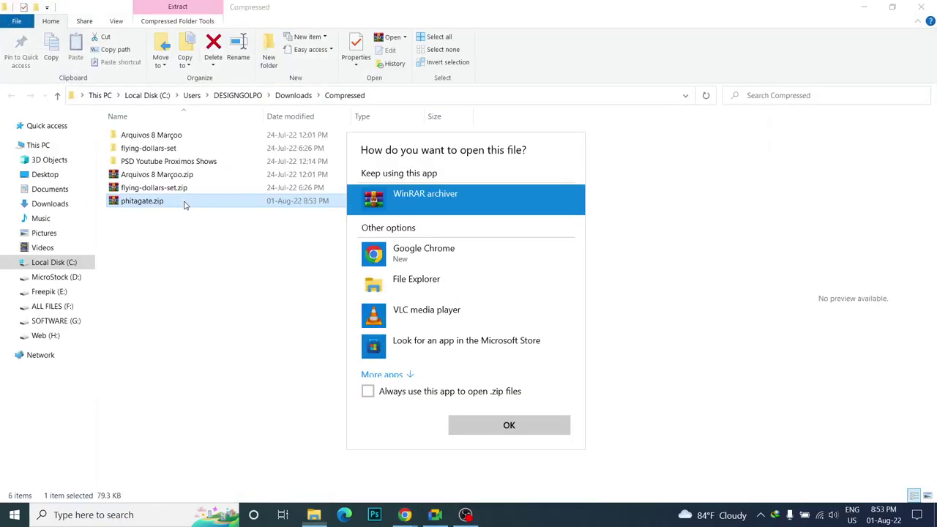
left_click(483, 394)
left_click(509, 425)
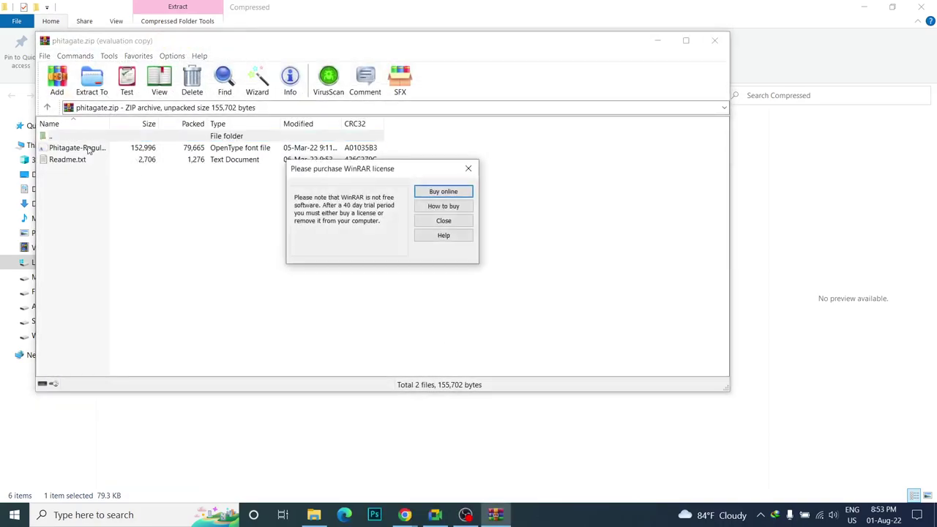
left_click(468, 169)
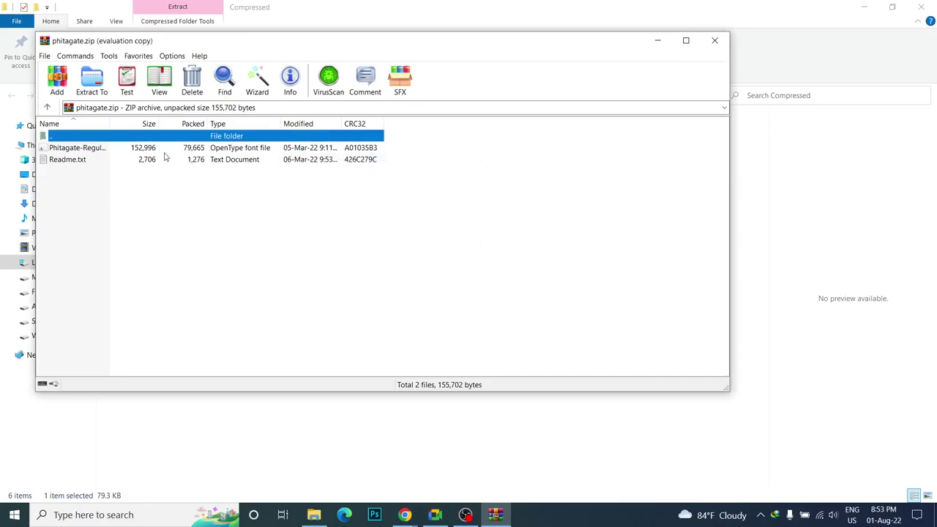
double_click(93, 147)
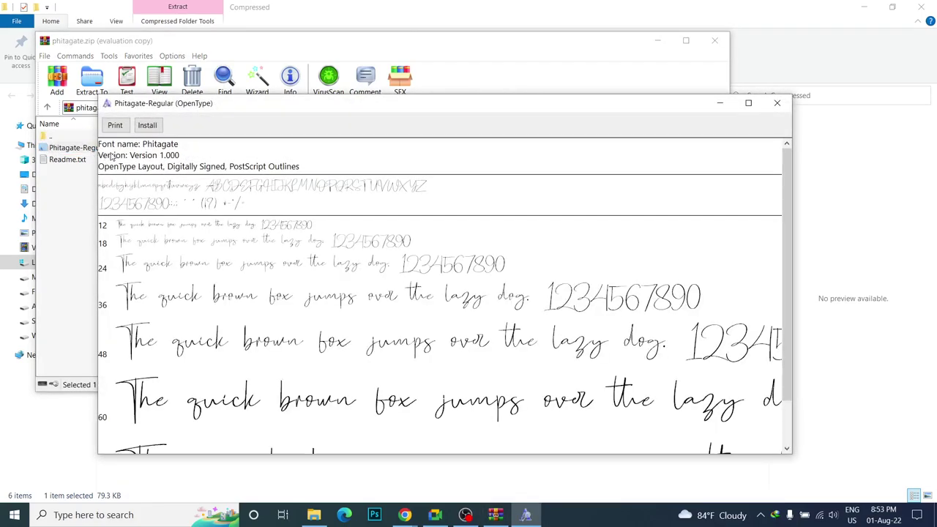
left_click(777, 107)
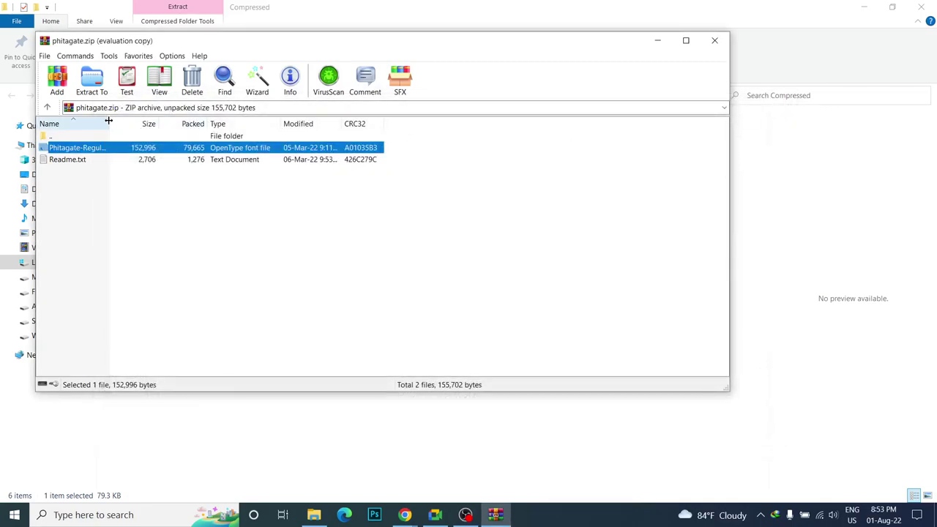
mouse_move(110, 123)
left_mouse_down()
mouse_move(158, 131)
mouse_move(161, 145)
left_mouse_up()
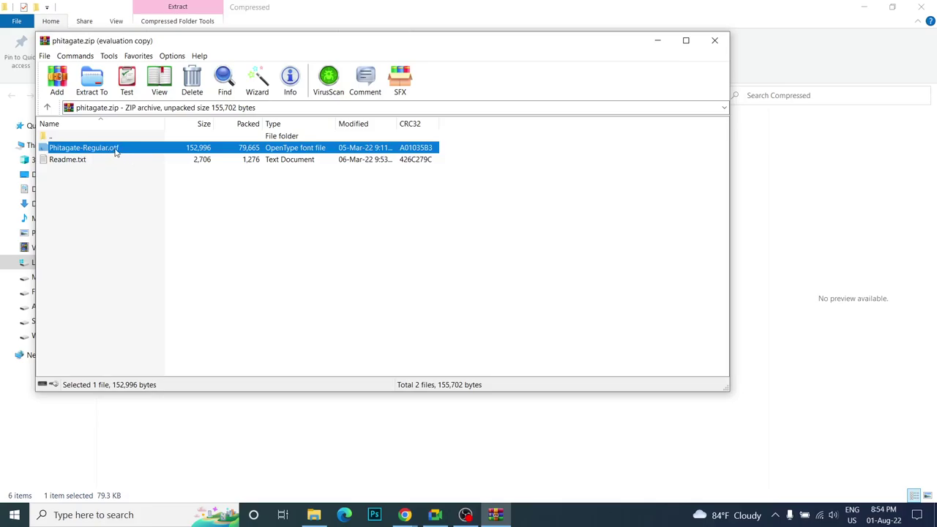
- Install the Phitagate-Regular font, then close the preview and the archive
double_click(154, 149)
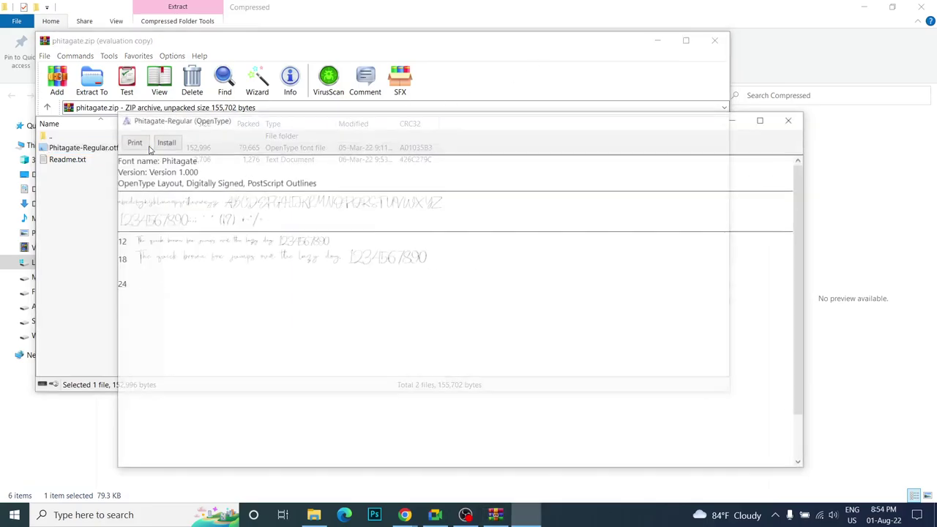
left_click(162, 142)
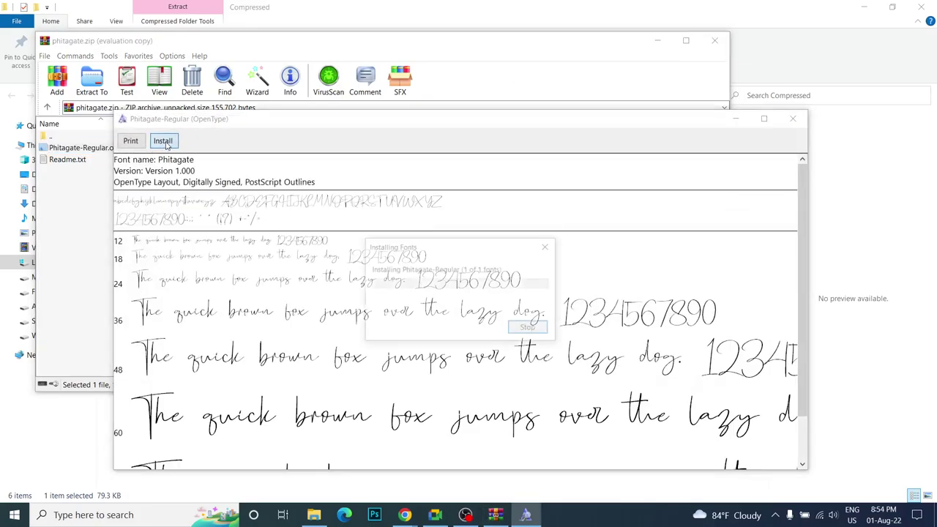
left_click(792, 119)
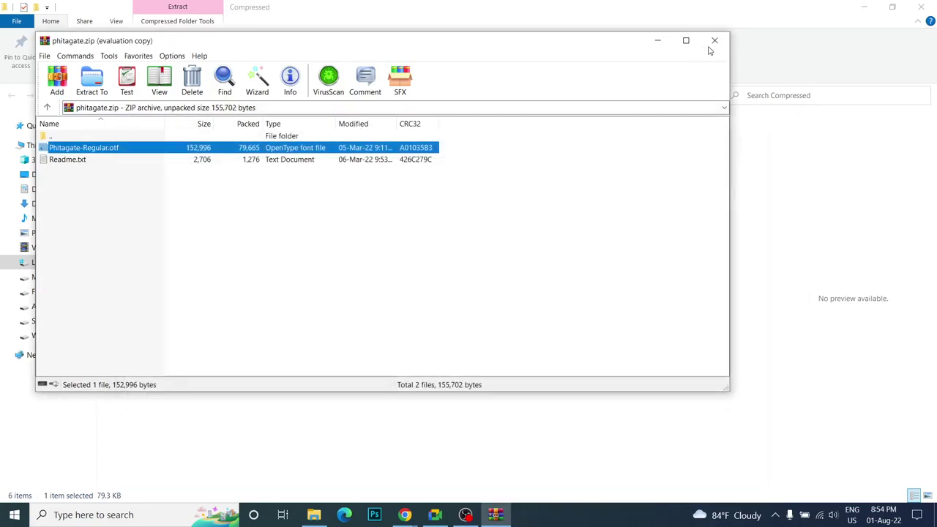
left_click(714, 42)
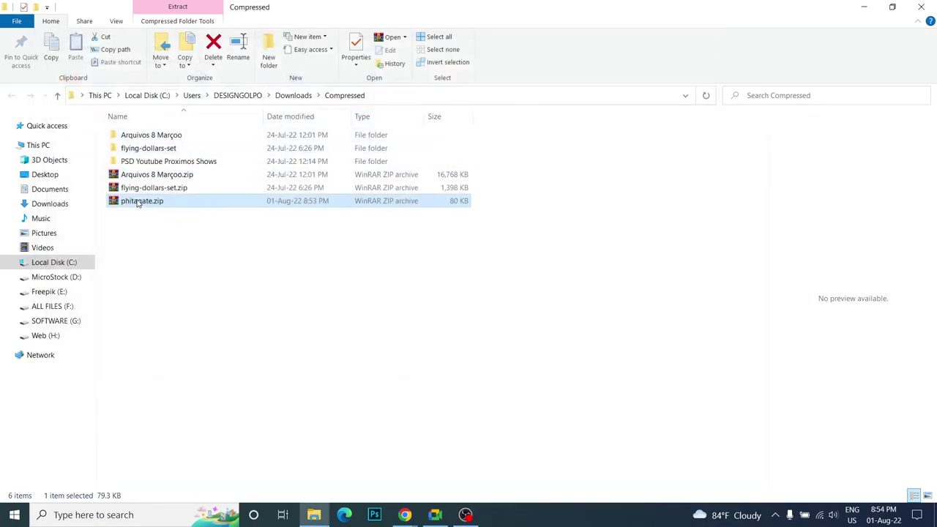
left_click(435, 515)
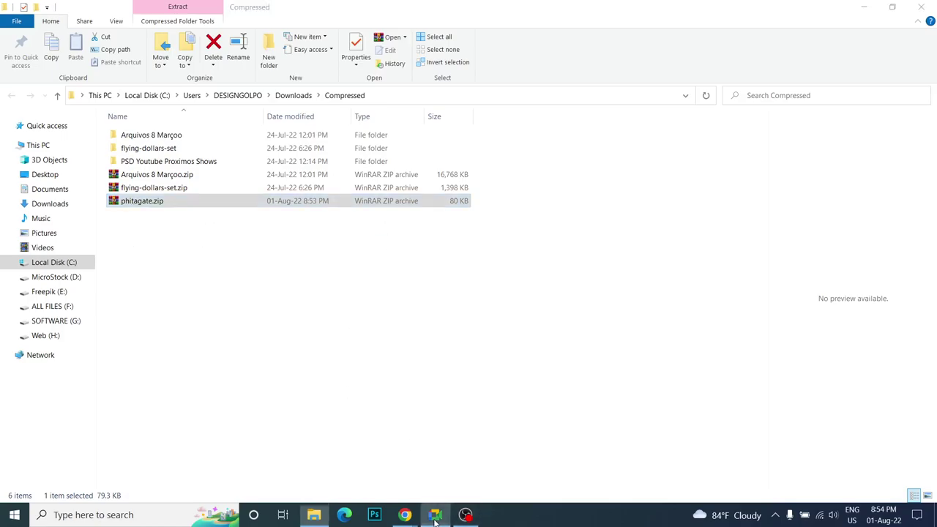
- Hide Google Meet and close the Fiverr profile window
left_click(435, 516)
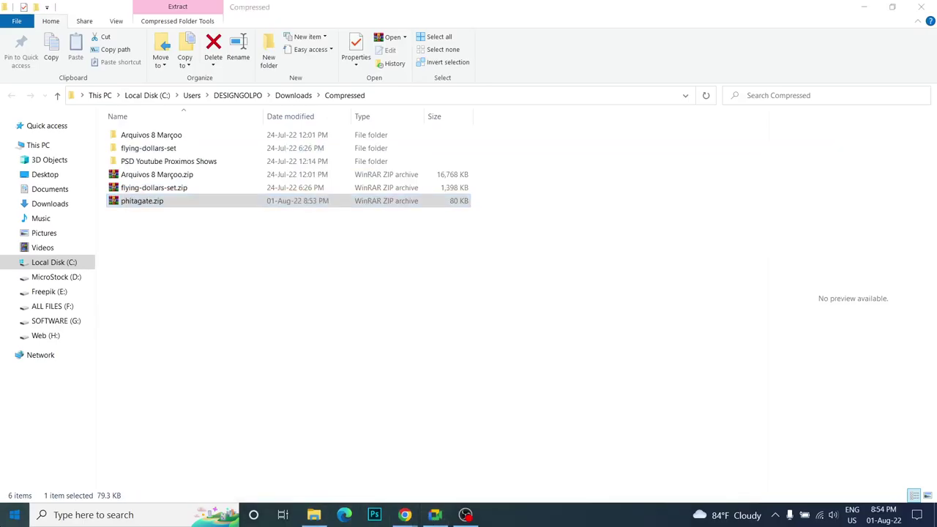
key("super")
key("super")
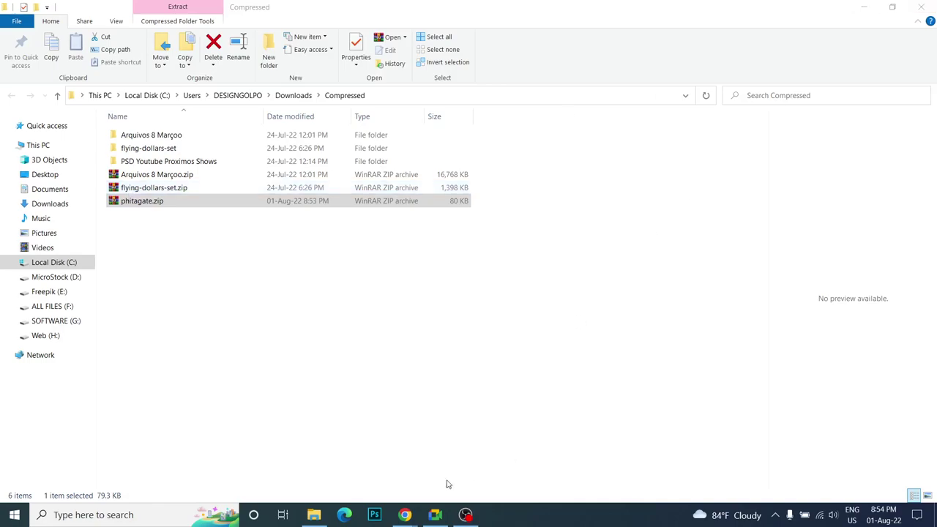
mouse_move(404, 514)
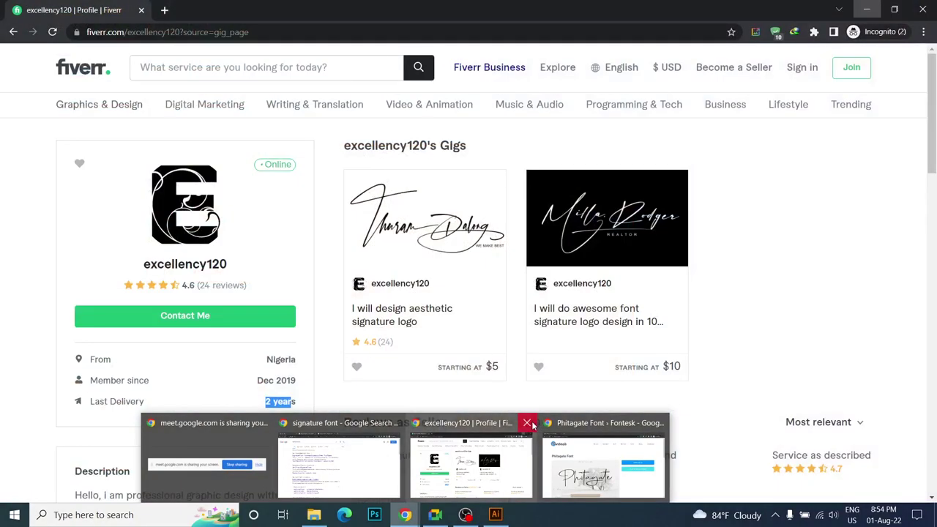
left_click(526, 422)
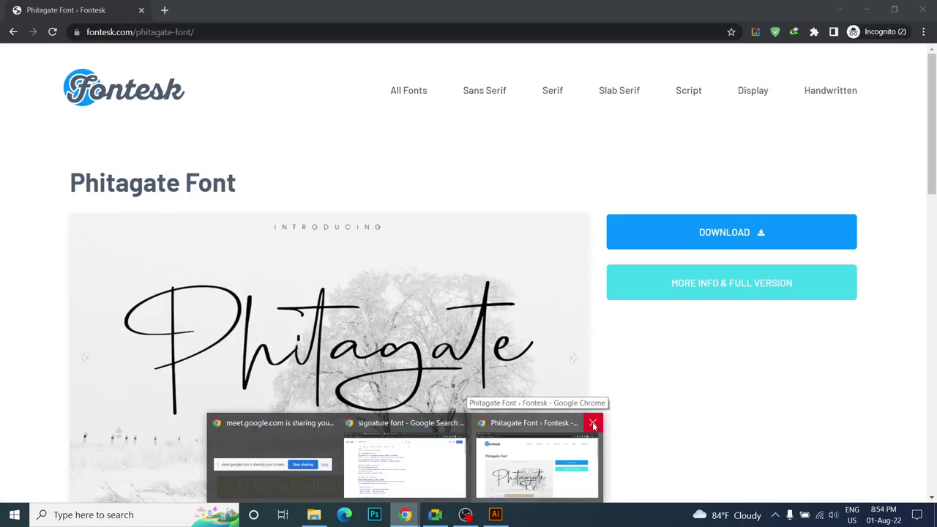
- Return Chrome to the top of Fontesk's signature font list, launching Illustrator meanwhile
left_click(555, 450)
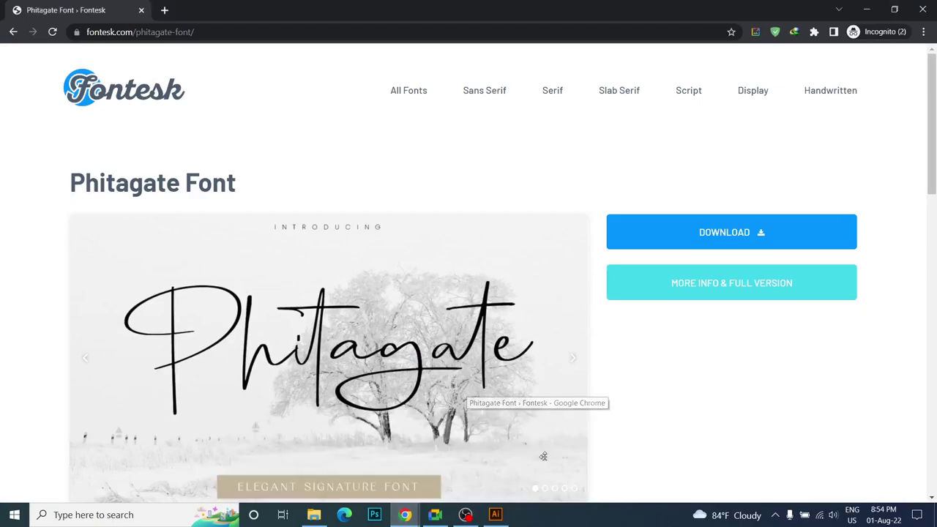
left_click(13, 32)
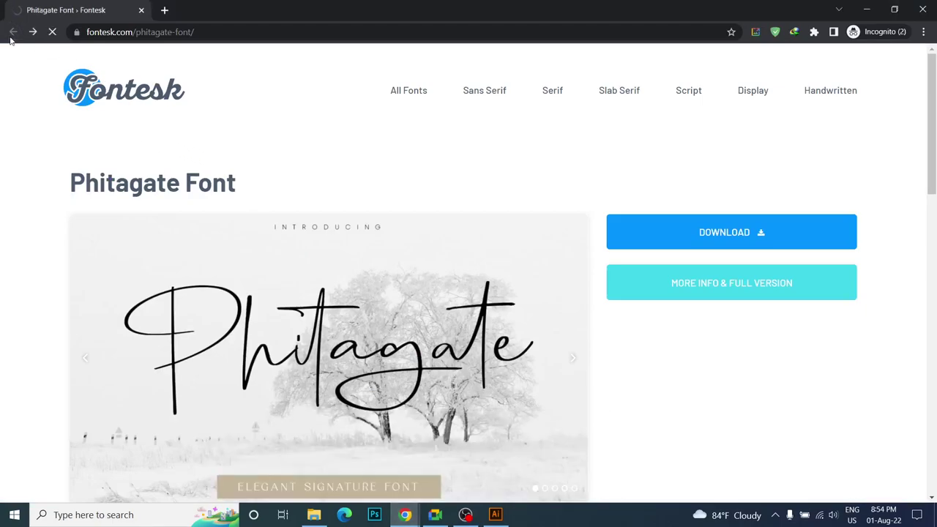
left_click(495, 516)
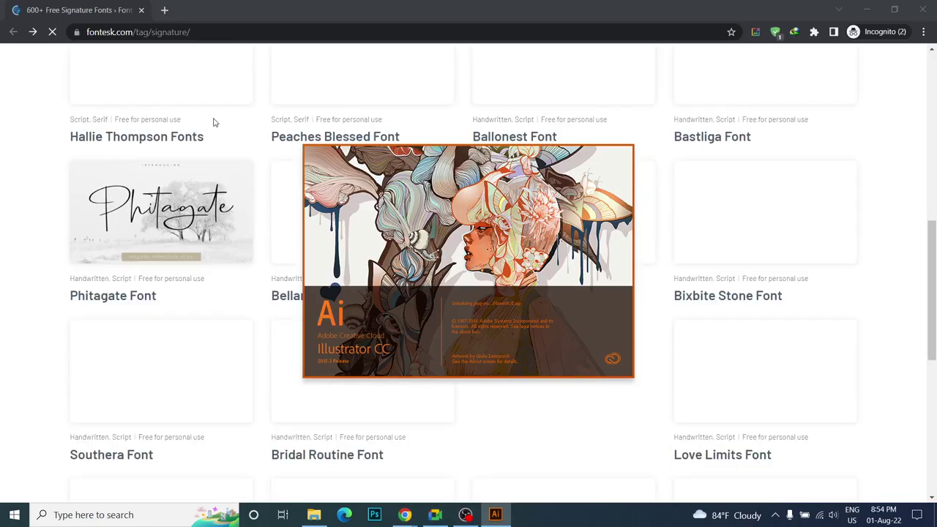
scroll(568, 259, "up", 4)
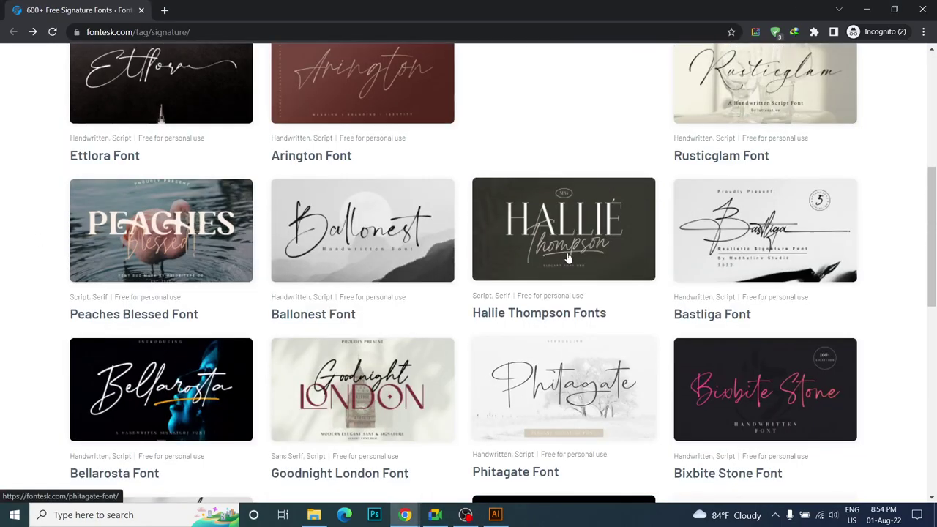
scroll(569, 260, "up", 1)
scroll(569, 259, "up", 3)
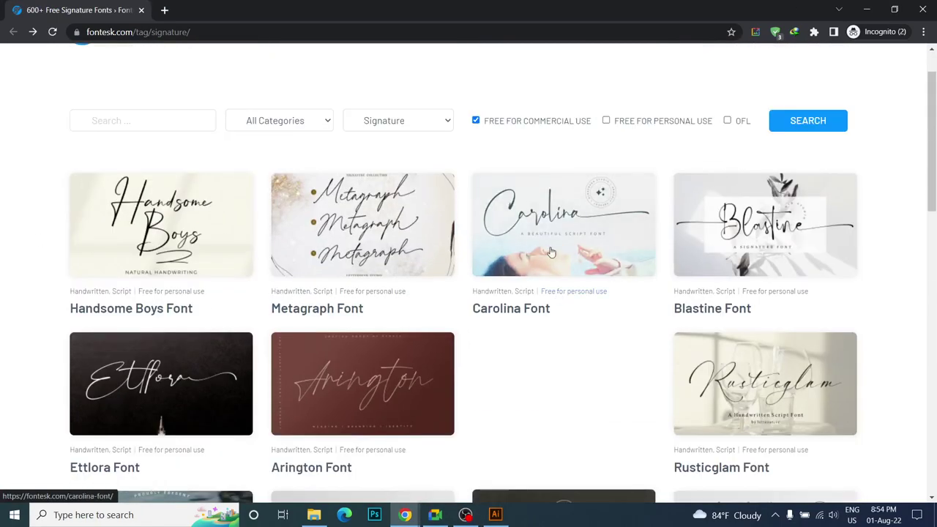
- Download carolina.zip from the Carolina Font page via IDM and open it in WinRAR
left_click(569, 271)
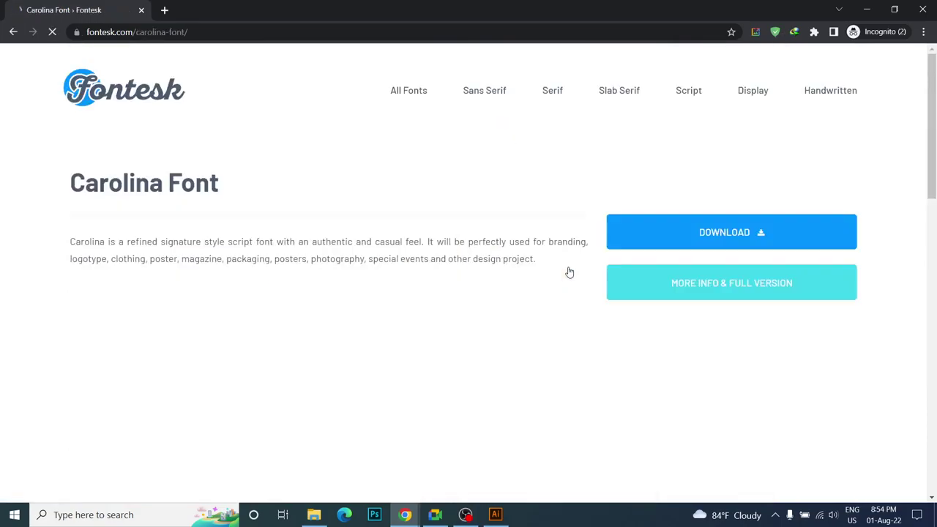
left_click(749, 236)
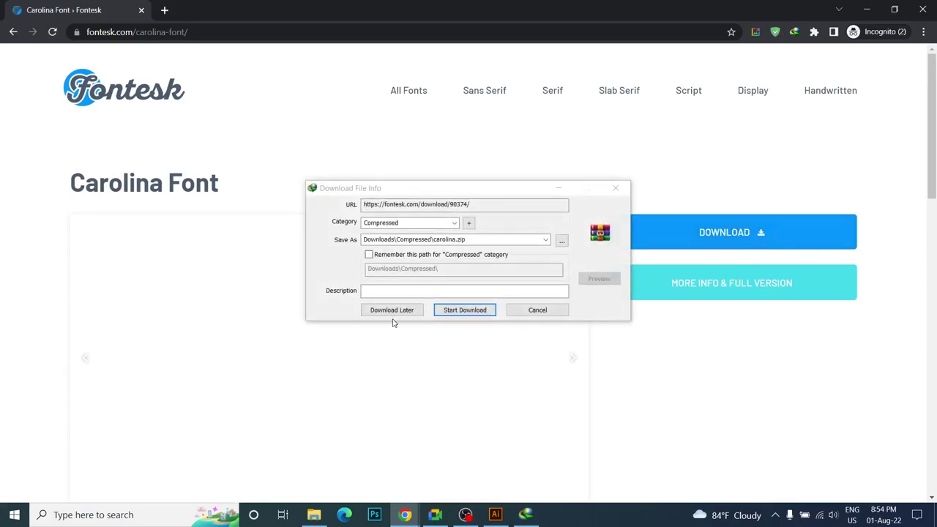
left_click(465, 311)
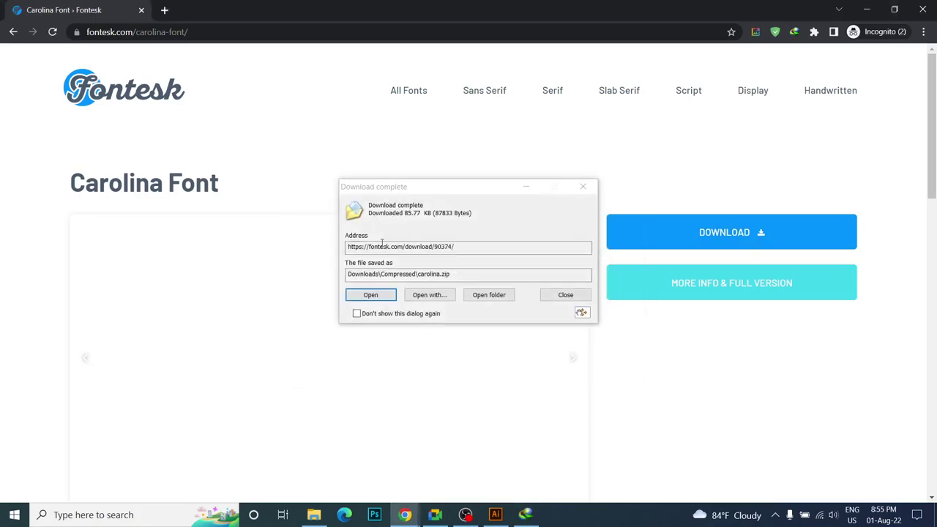
left_click(481, 297)
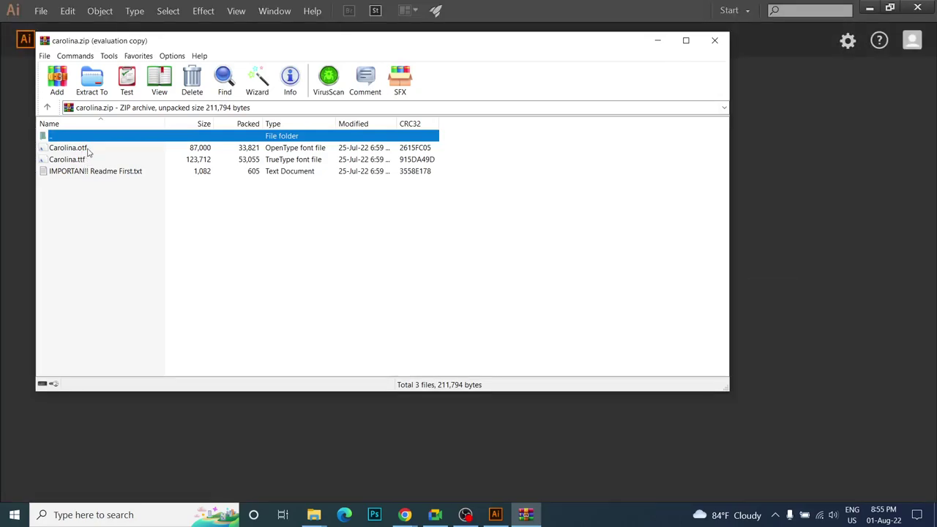
- Install the Carolina.otf font from the archive's font preview
left_click(88, 151)
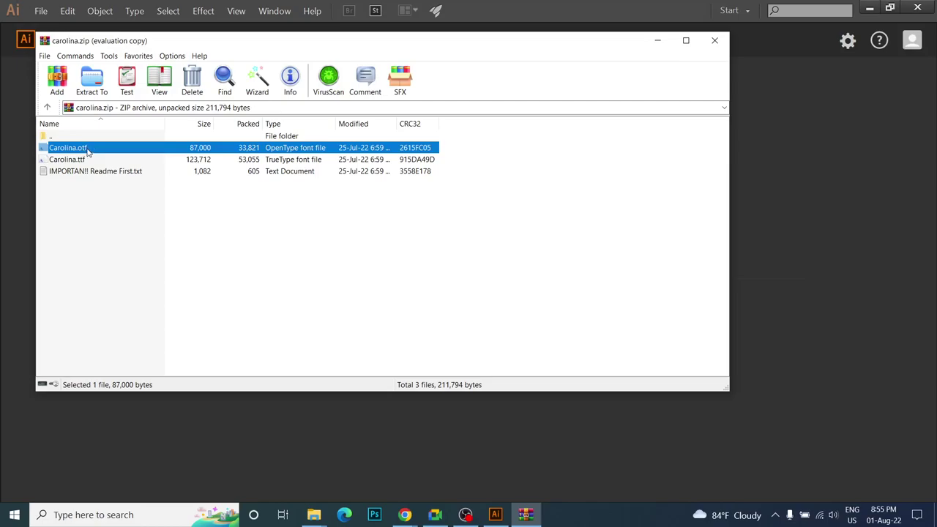
double_click(88, 148)
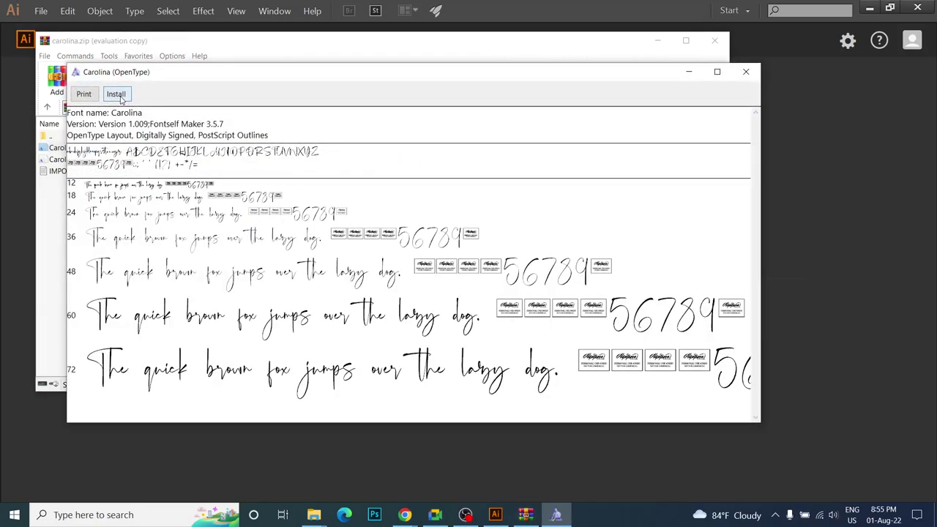
left_click(117, 95)
- Close the font preview and WinRAR, then create a new 500 × 500 px Illustrator document
left_click(745, 71)
left_click(714, 41)
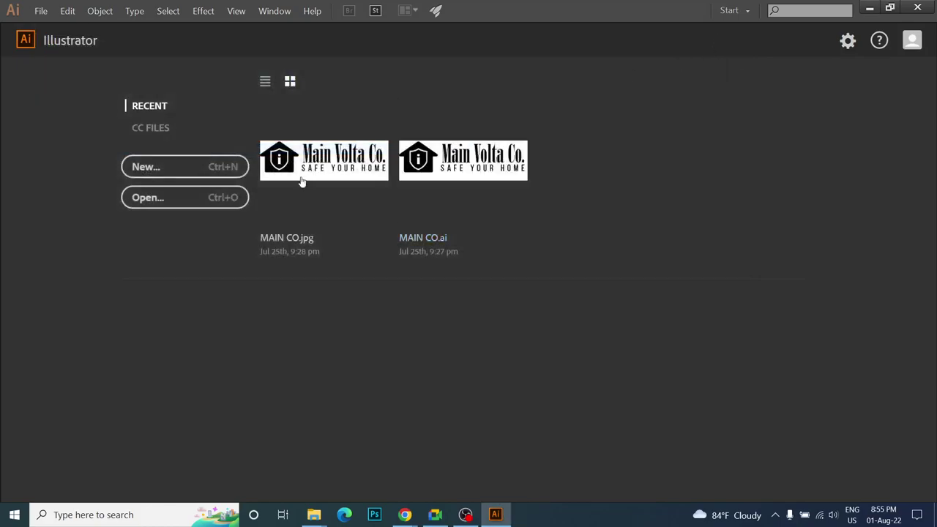
left_click(184, 169)
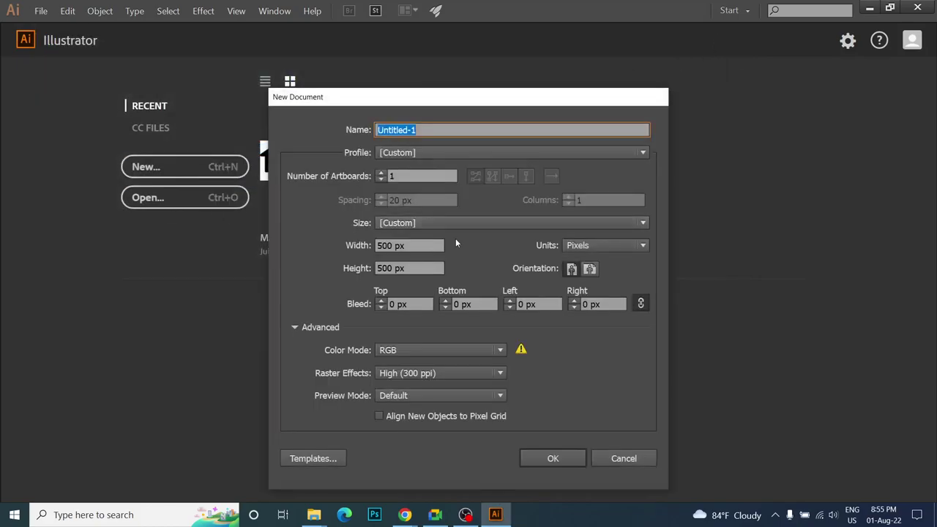
left_click(554, 458)
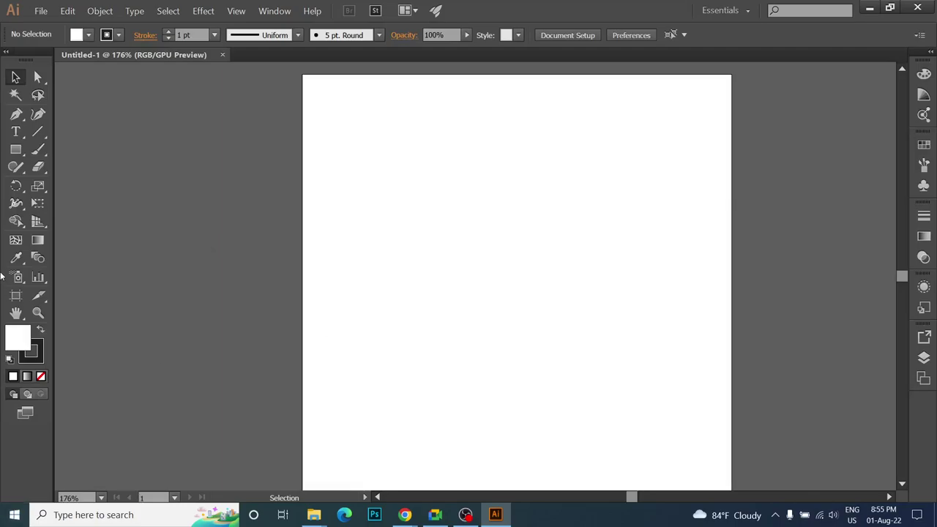
- Switch to the Type tool and scroll up to the area above the artboard
left_click(15, 132)
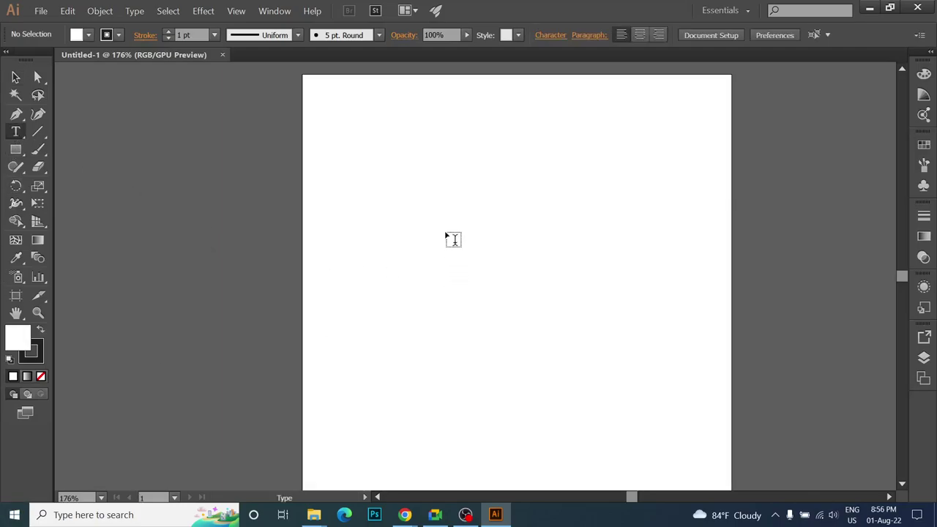
scroll(443, 292, "up", 3)
scroll(446, 316, "up", 4)
scroll(445, 256, "up", 4)
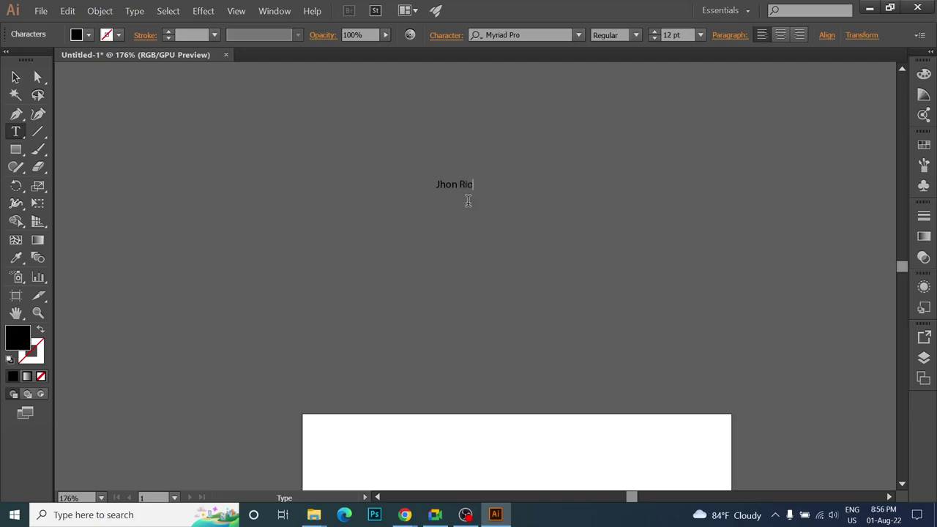
- Enlarge Jhon Rio to about 58 pt, move it left, and duplicate it to the right
key("Escape")
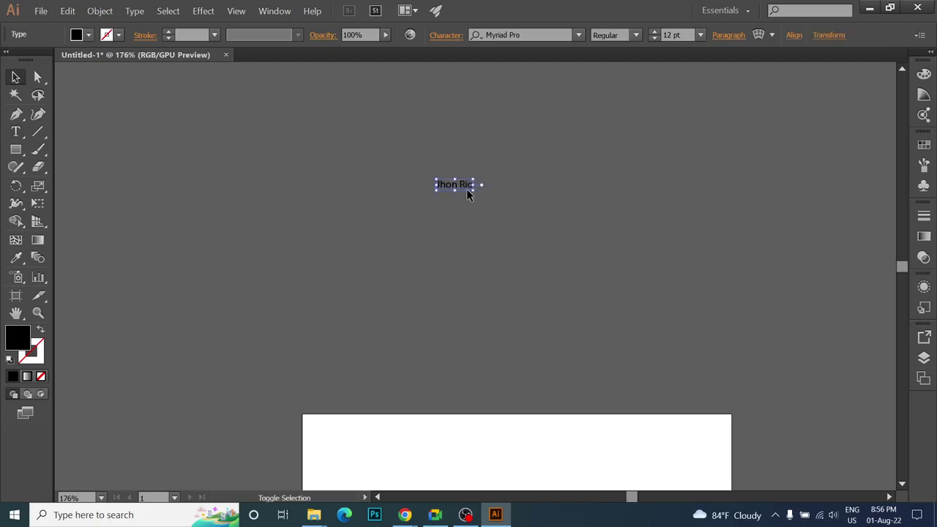
left_click_drag(473, 190, 613, 233)
mouse_move(432, 190)
left_mouse_down()
mouse_move(380, 189)
mouse_move(183, 114)
left_mouse_up()
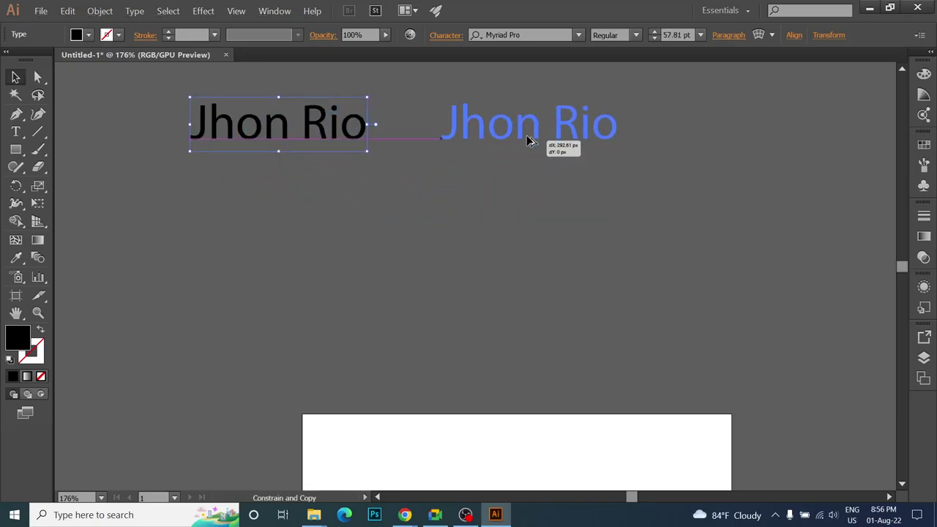
left_click_drag(515, 163, 529, 139)
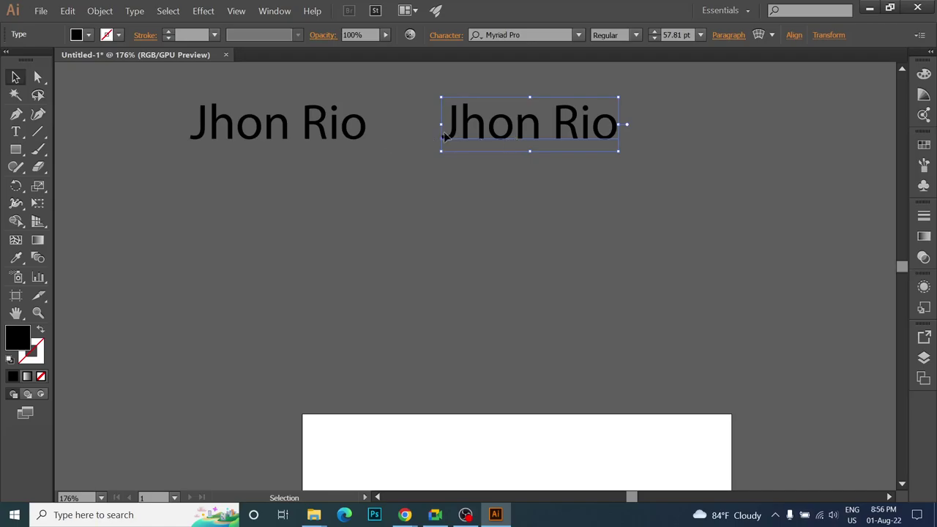
triple_click(481, 131)
- Retype the copy as 'Graphic Designer' and move it below the name
type("G")
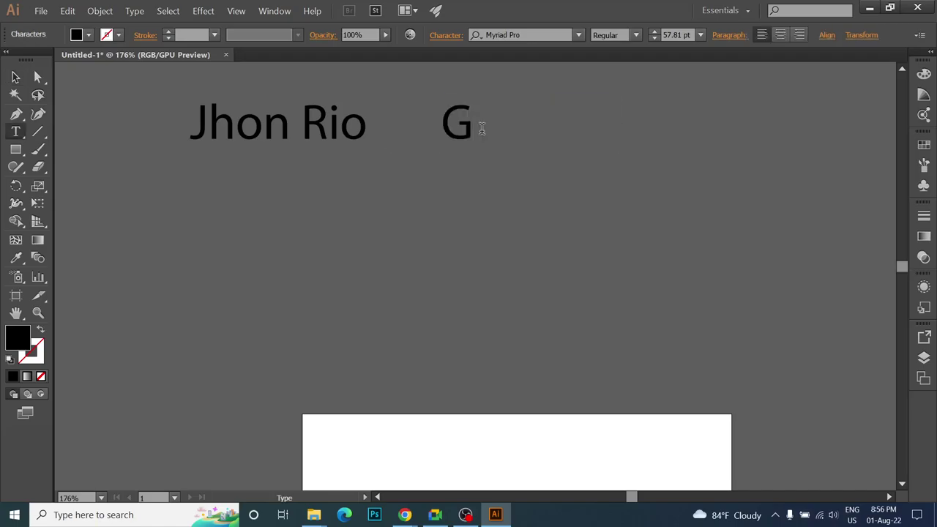
type("raphi")
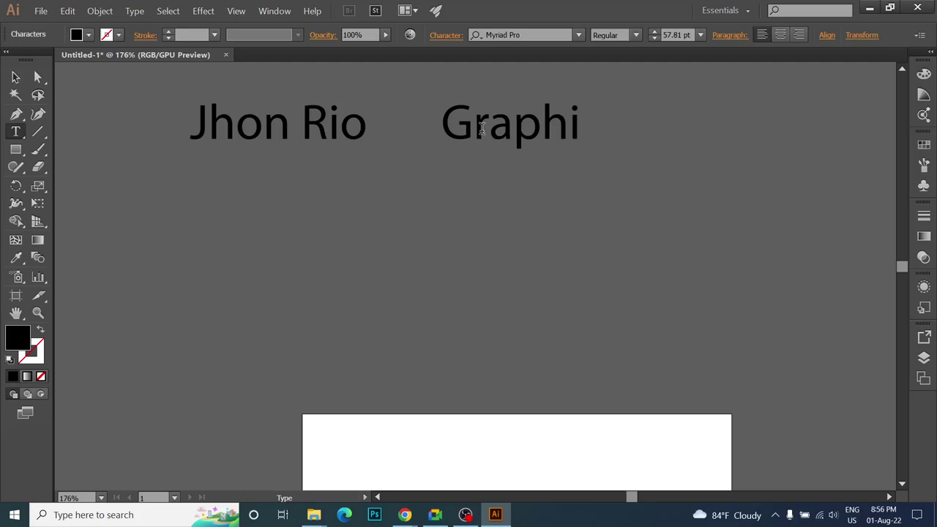
type("c Des")
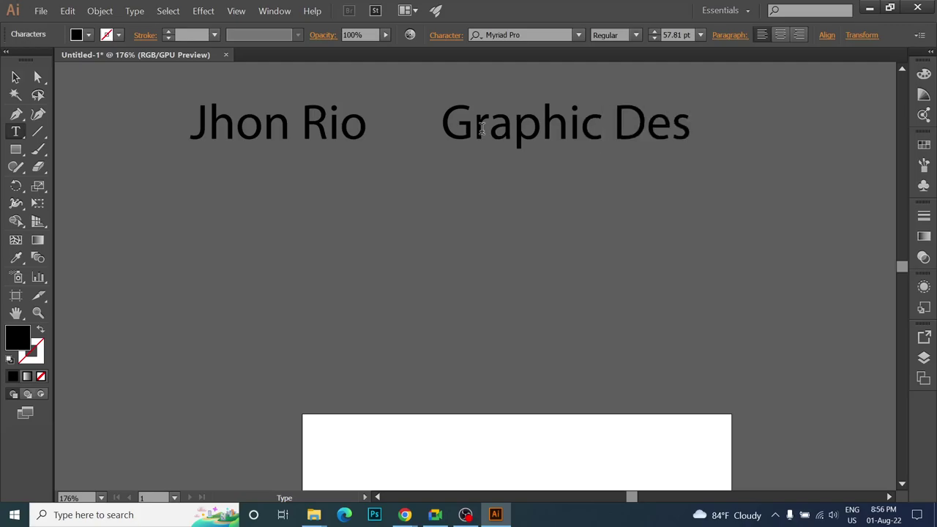
type("igner")
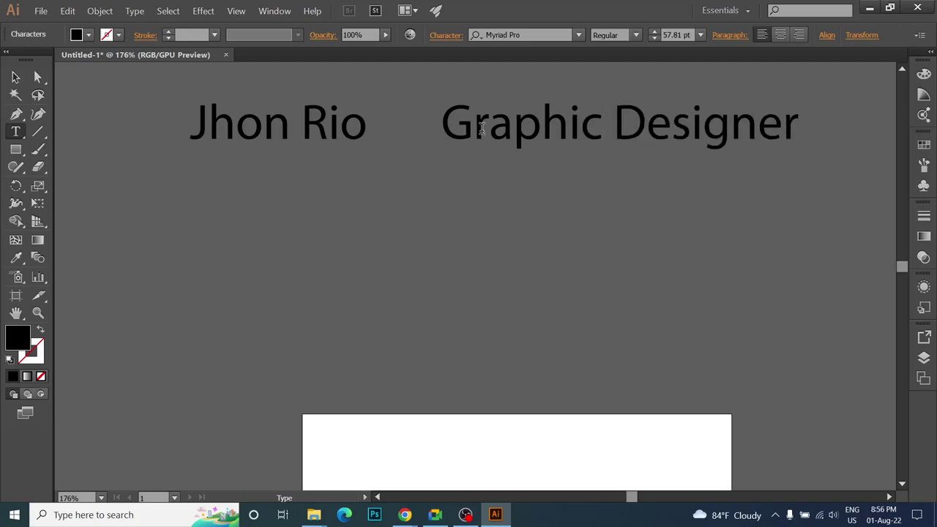
left_click(16, 77)
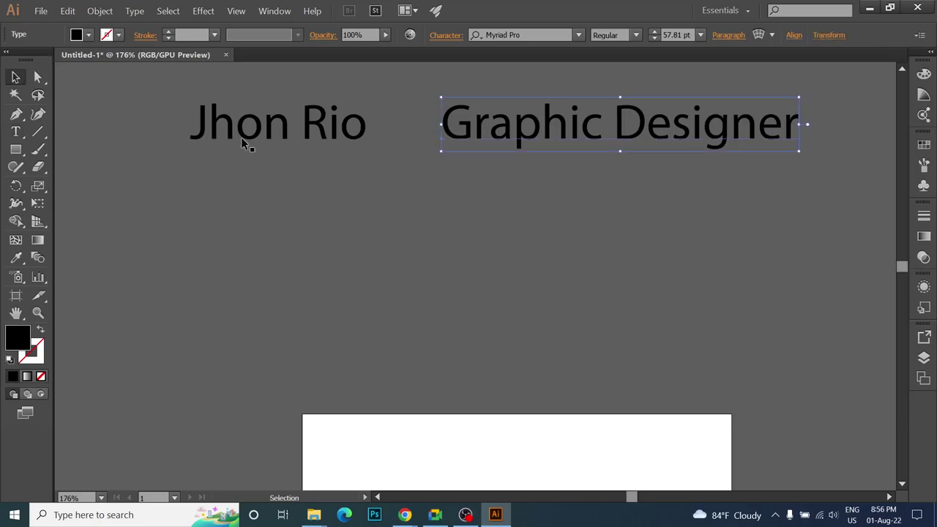
left_click_drag(562, 135, 150, 280)
- Duplicate Jhon Rio to the right at the same height and select the left name's letters
left_click(335, 121)
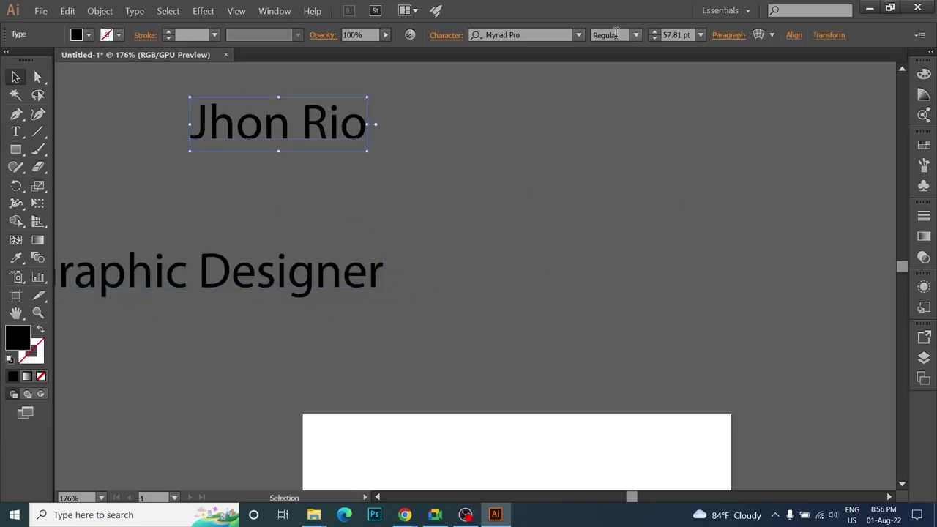
left_click(552, 30)
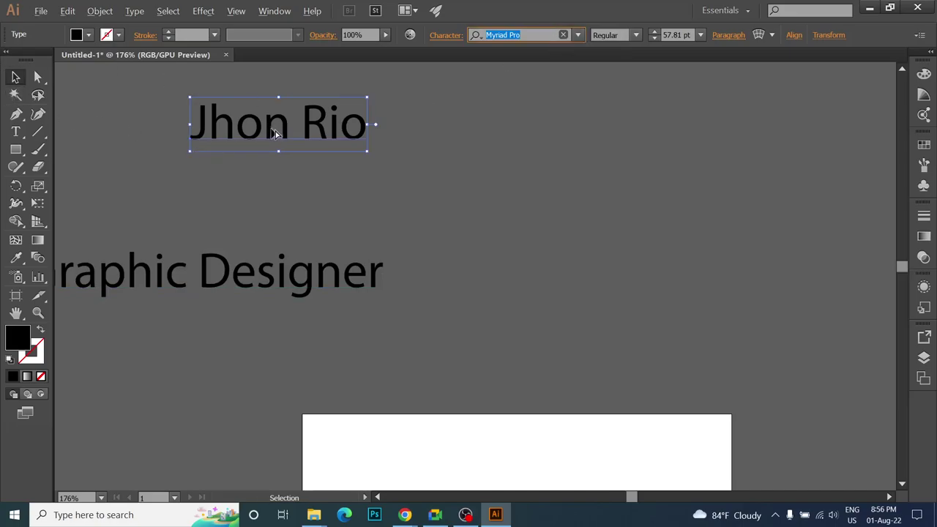
left_click_drag(276, 134, 515, 144)
key("t")
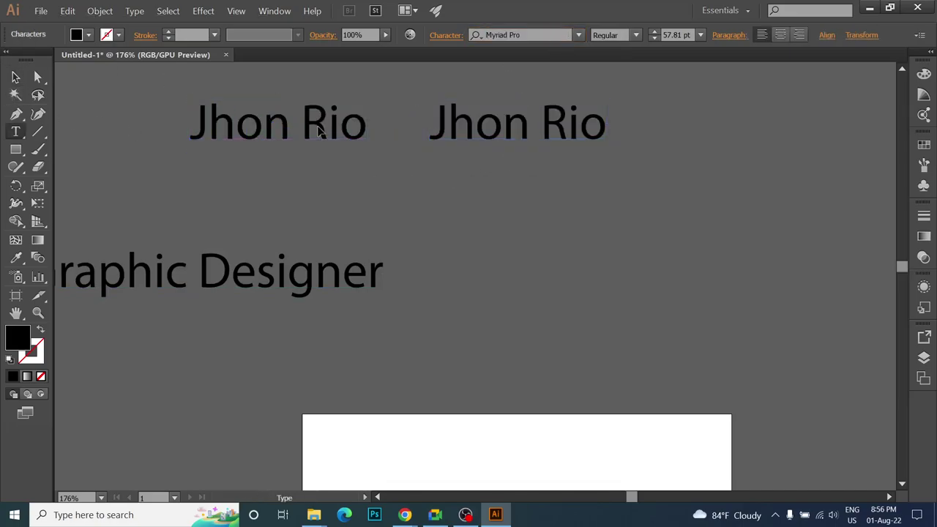
triple_click(319, 130)
- Set the left Jhon Rio in the Phitagate Regular font
left_click(561, 35)
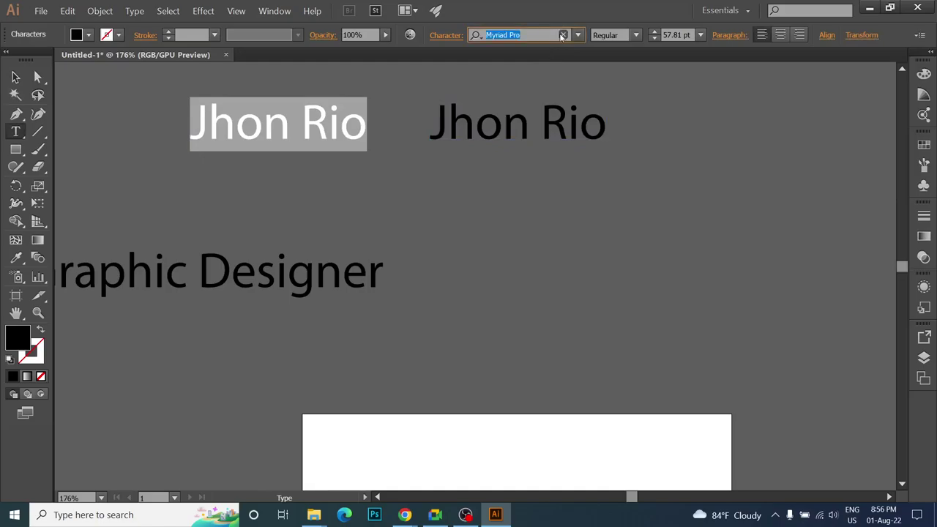
type("phi")
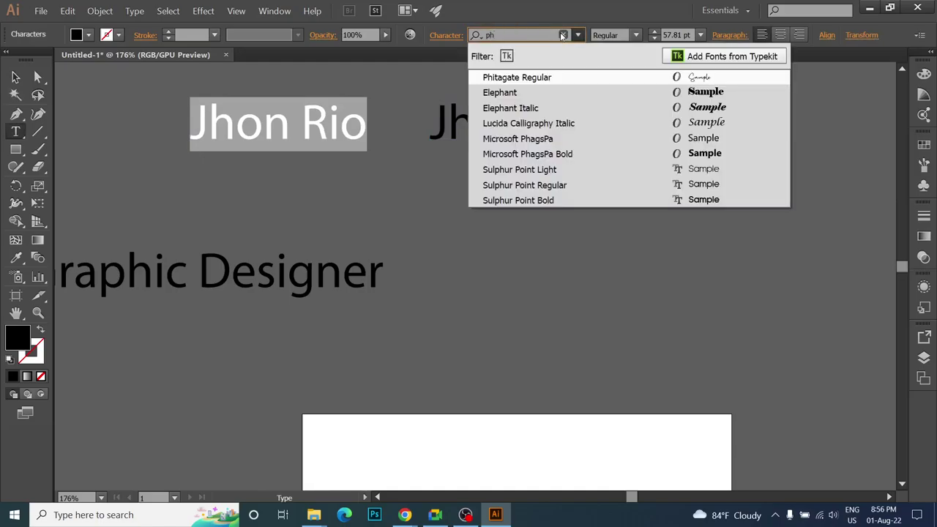
left_click(527, 78)
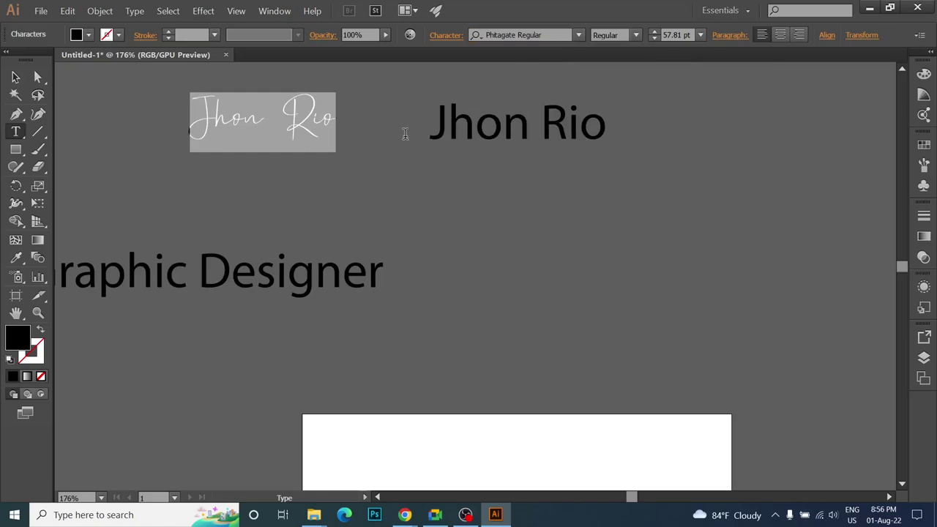
left_click(16, 77)
left_click(439, 172)
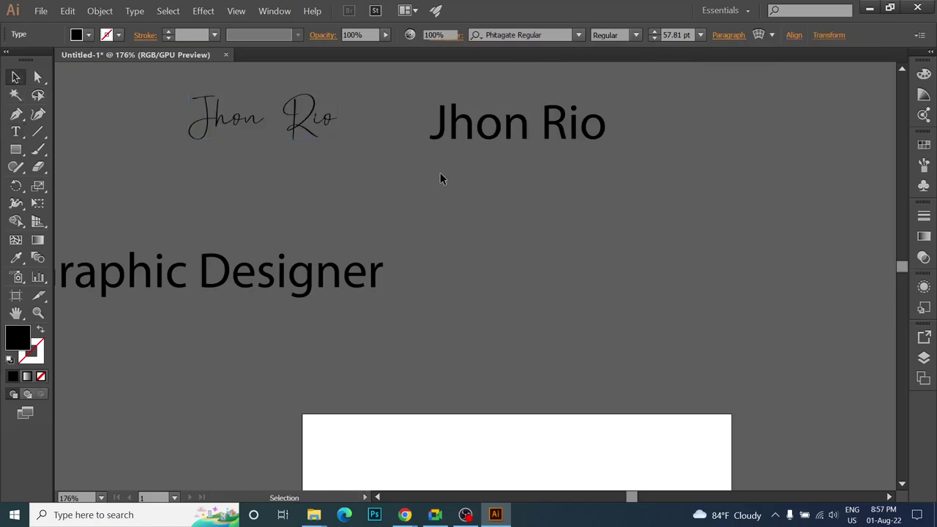
- Set the right Jhon Rio copy in the Carolina font
left_click(512, 123)
left_click(524, 35)
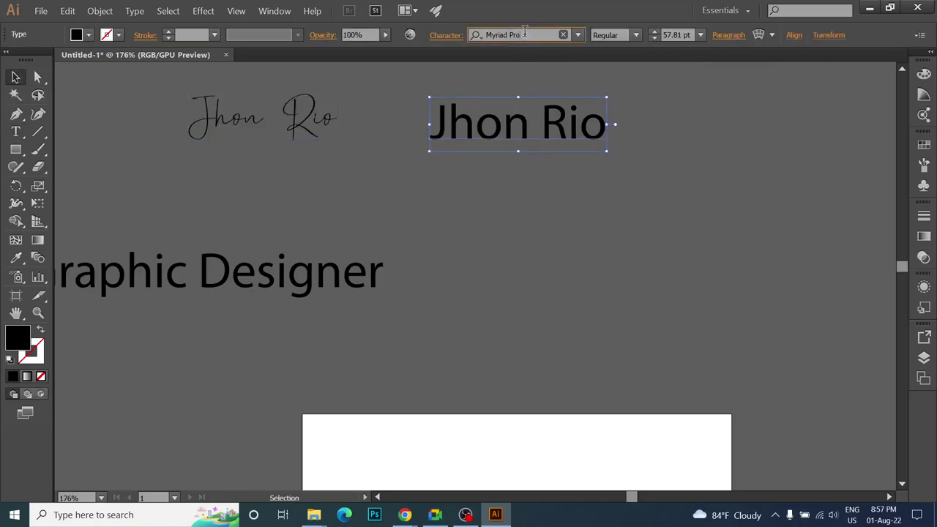
type("c")
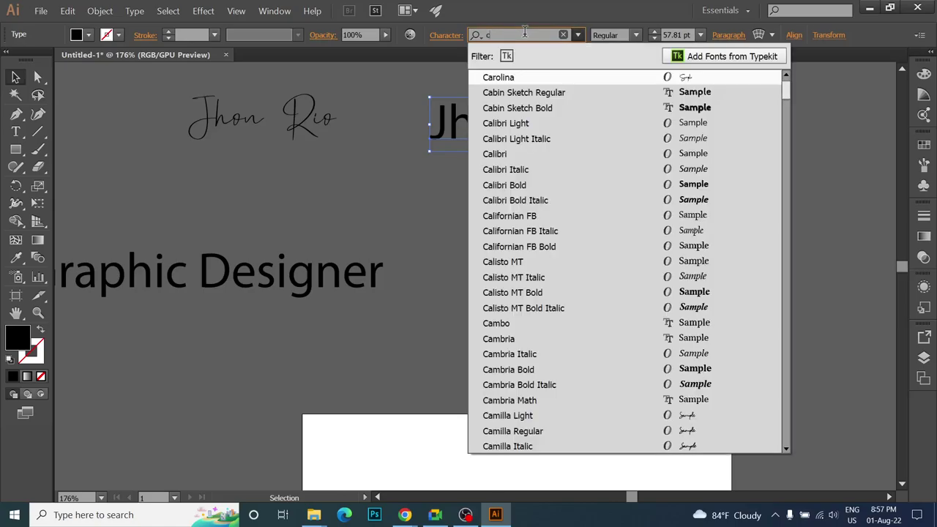
type("ar")
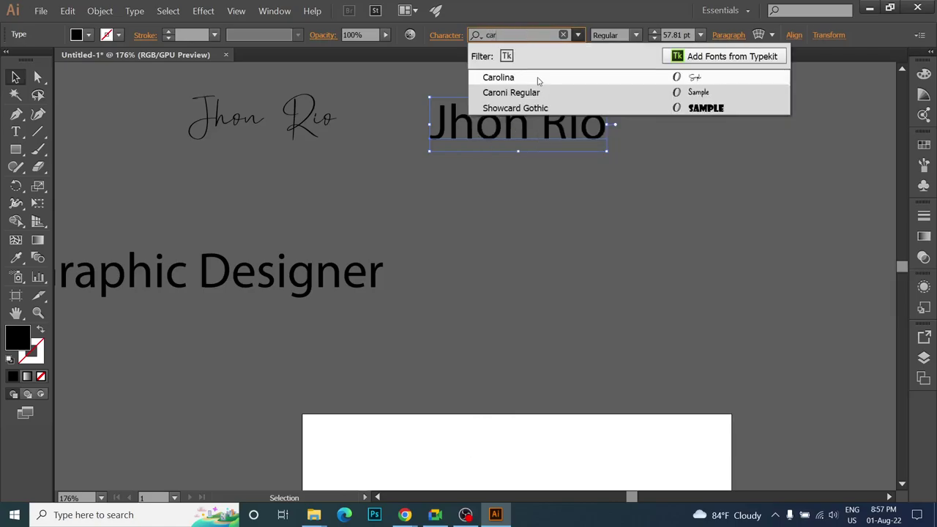
left_click(538, 78)
left_click(590, 111)
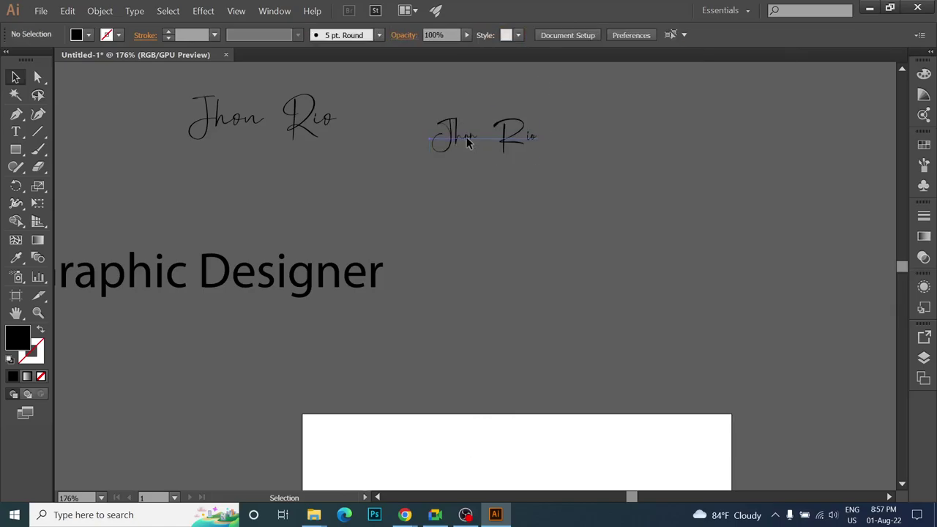
left_click(468, 142)
scroll(469, 139, "up", 2)
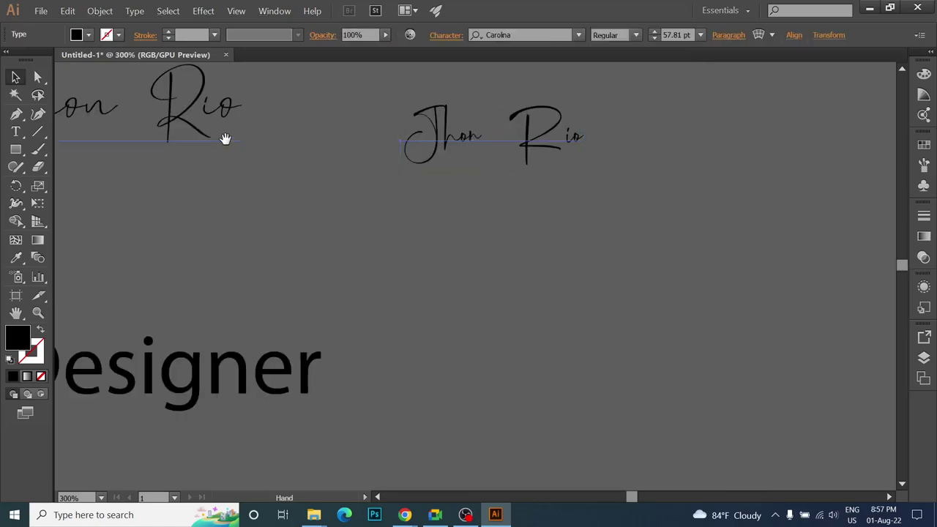
mouse_move(225, 139)
left_mouse_down()
mouse_move(456, 190)
mouse_move(437, 178)
left_mouse_up()
left_click(680, 215)
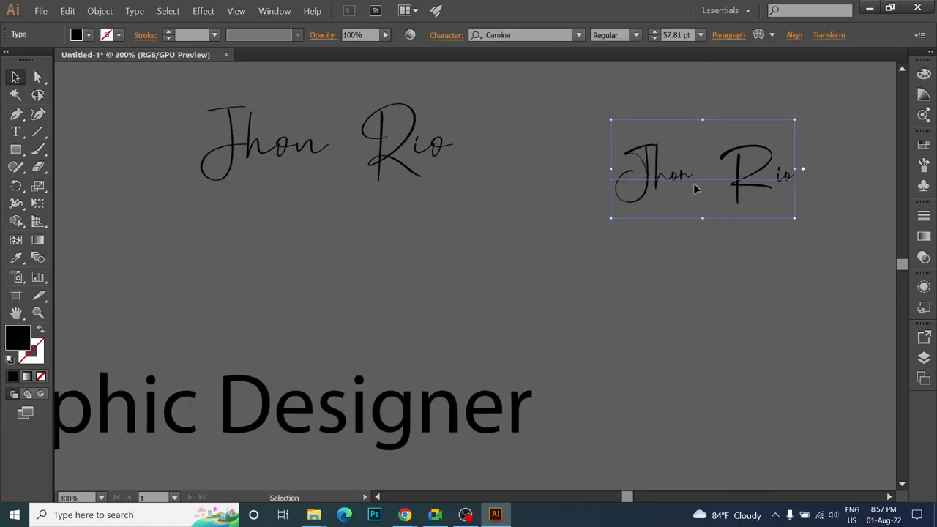
left_click_drag(695, 189, 620, 189)
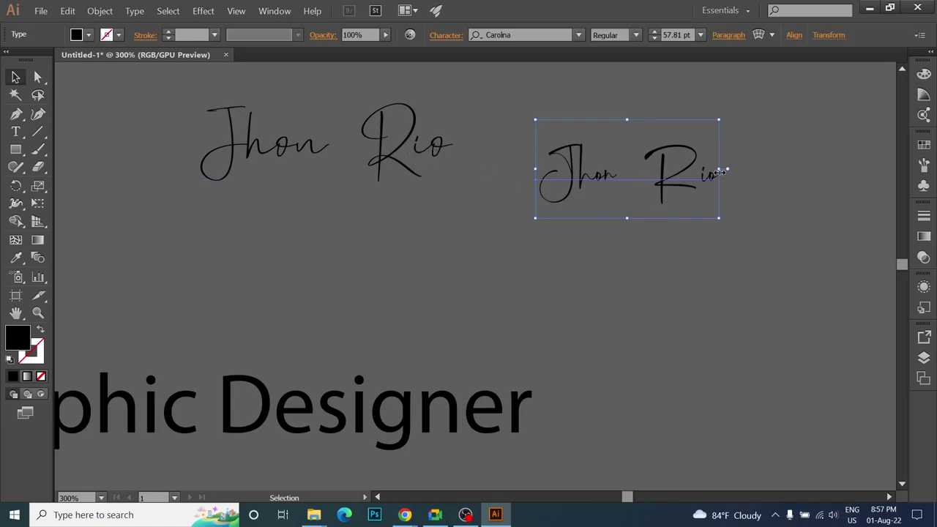
right_click(661, 177)
left_click(685, 249)
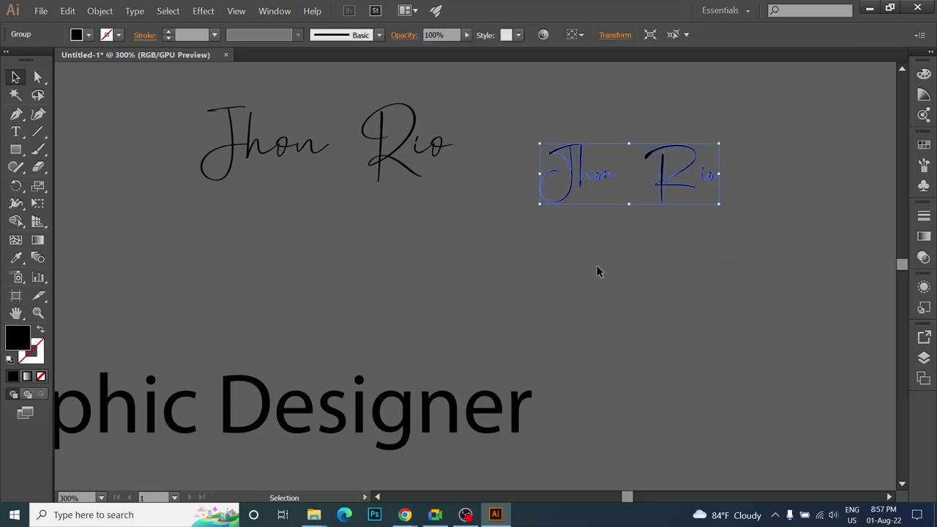
left_click(597, 272)
left_click(417, 169)
right_click(417, 169)
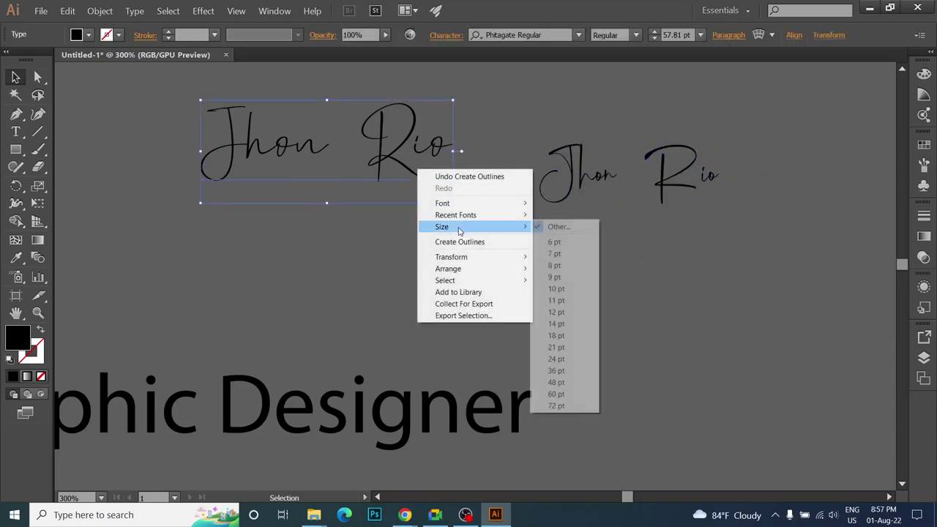
left_click(555, 112)
key("ctrl+z")
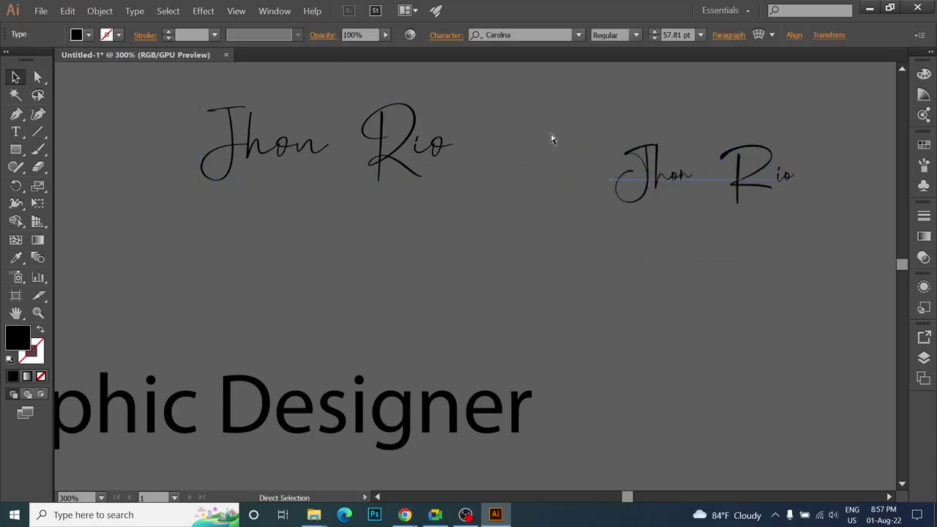
key("ctrl+z")
key("ctrl+z")
key("ctrl+z")
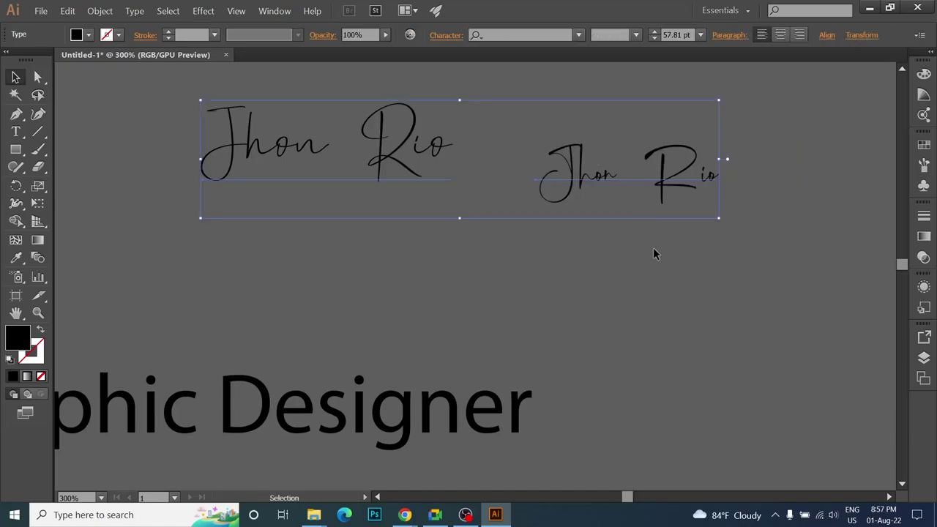
- Try selecting letters of the Carolina name, including the final o, then exit text editing
left_click(655, 254)
left_click(687, 183)
triple_click(687, 183)
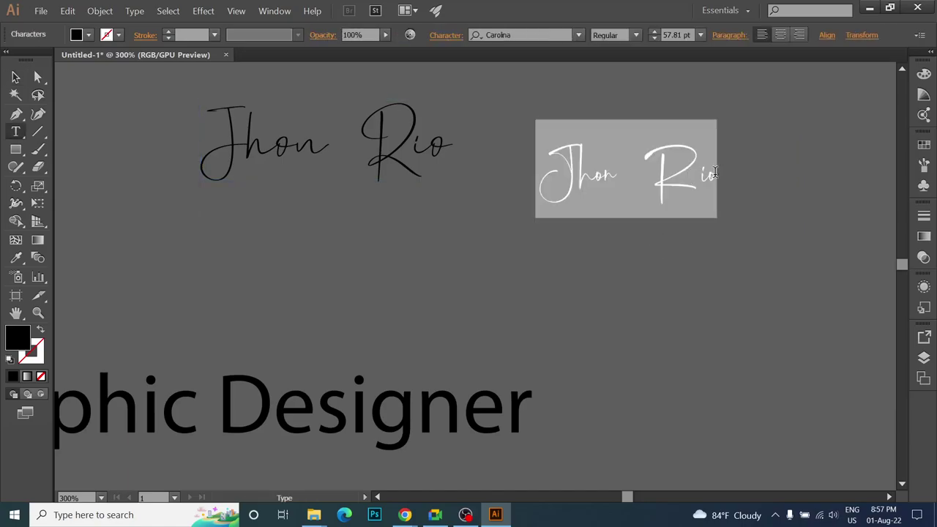
left_click(713, 173)
left_click_drag(720, 175, 706, 177)
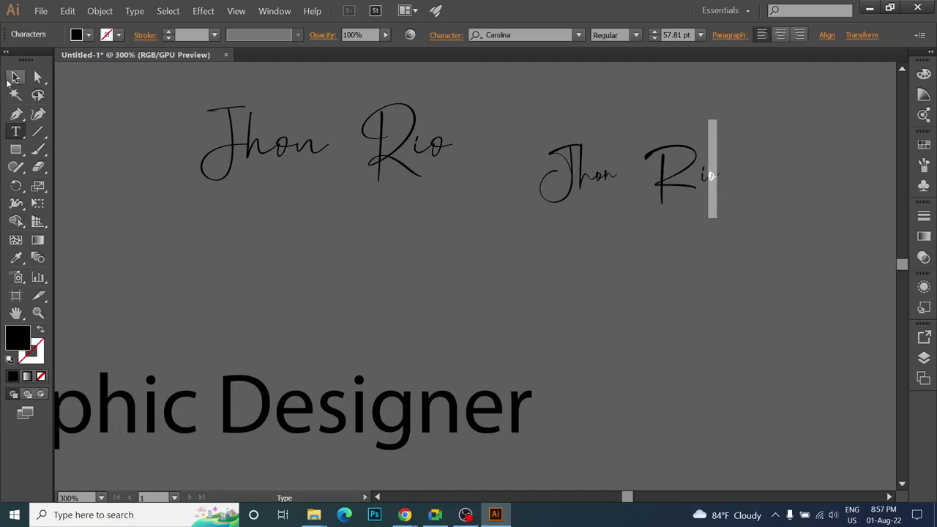
key("Escape")
left_click_drag(717, 293, 366, 314)
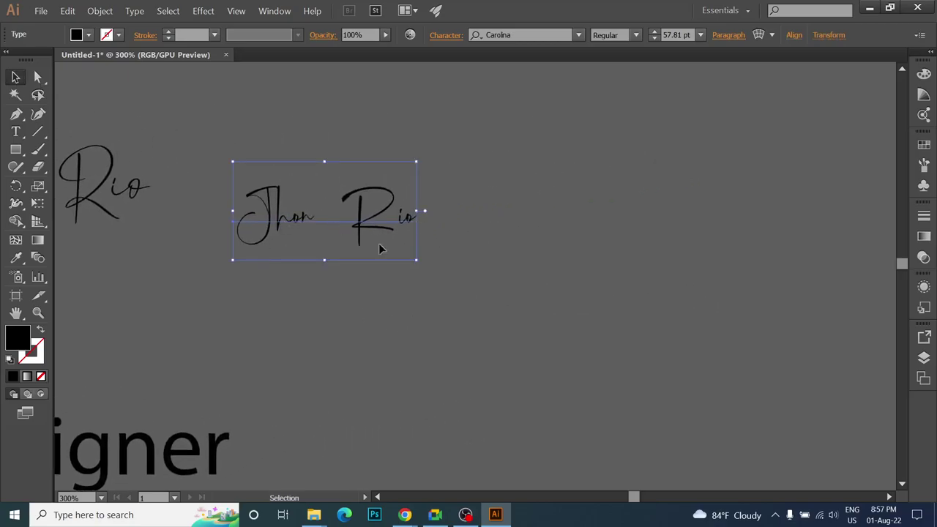
double_click(300, 224)
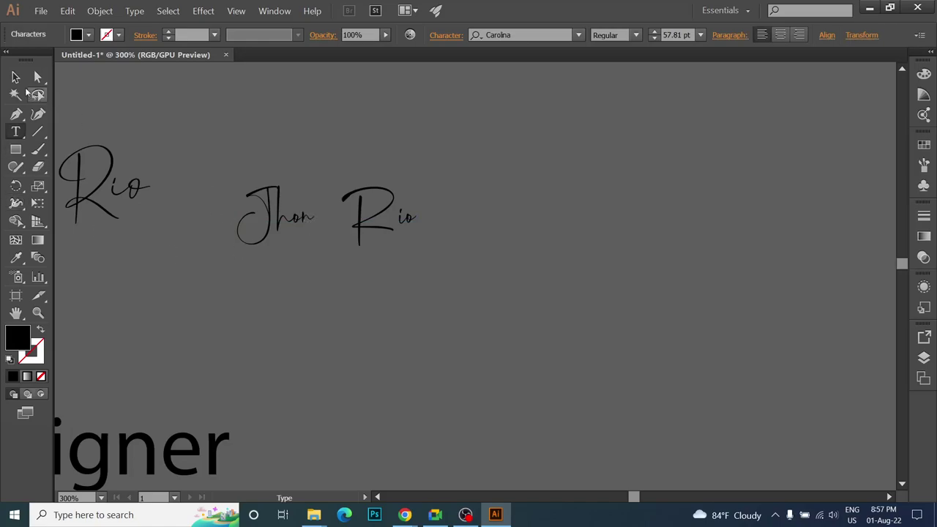
key("Escape")
mouse_move(299, 156)
left_mouse_down()
mouse_move(452, 185)
mouse_move(687, 193)
left_mouse_up()
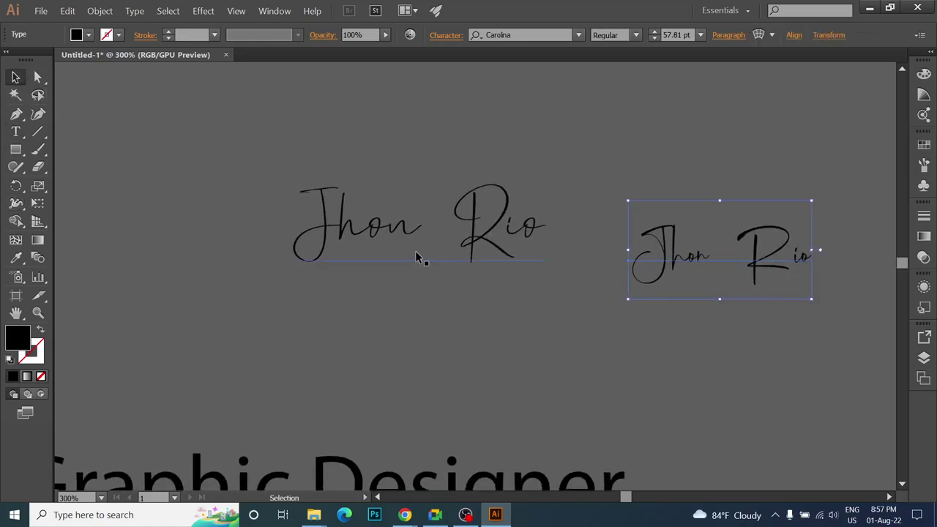
left_click_drag(653, 163, 476, 147)
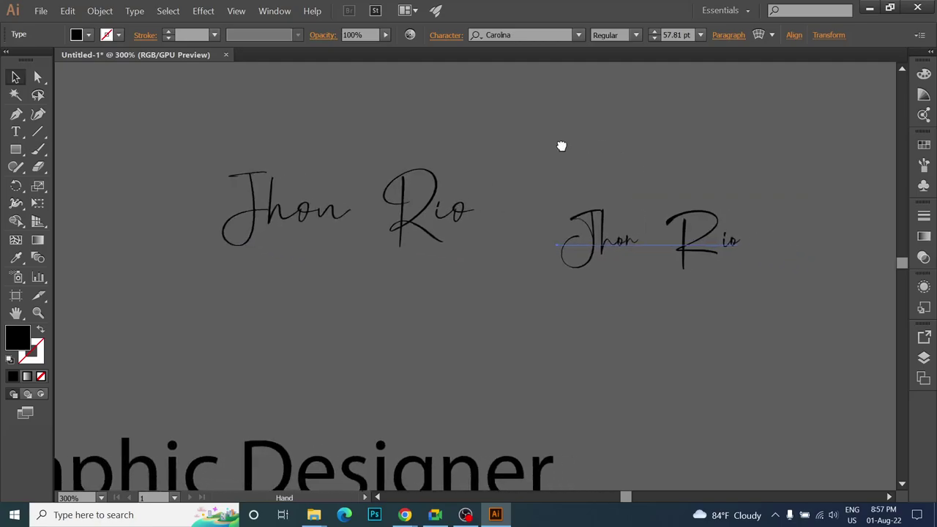
double_click(533, 252)
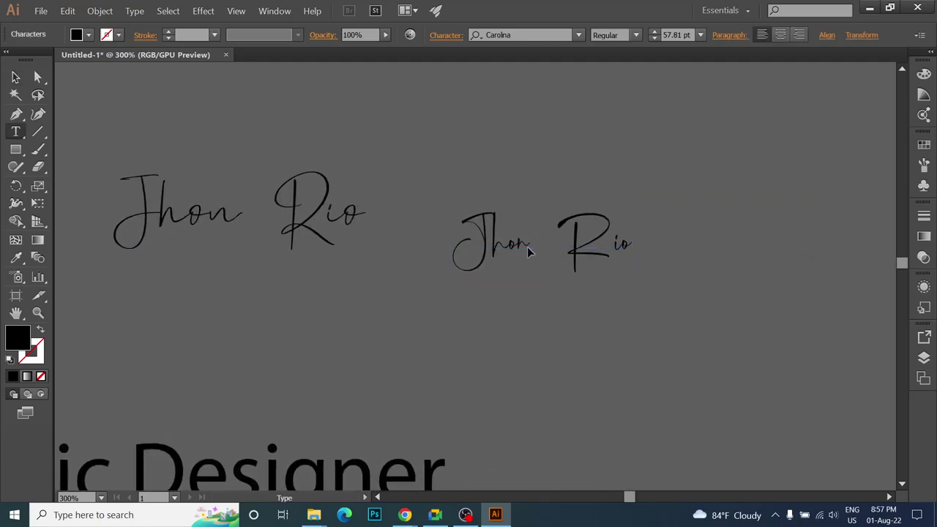
left_click(528, 241)
left_click_drag(528, 241, 517, 243)
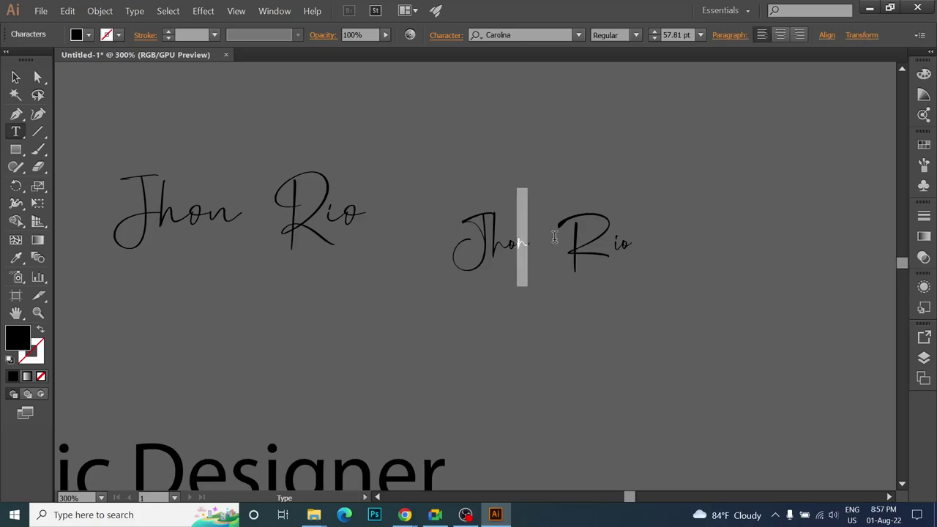
left_click(267, 12)
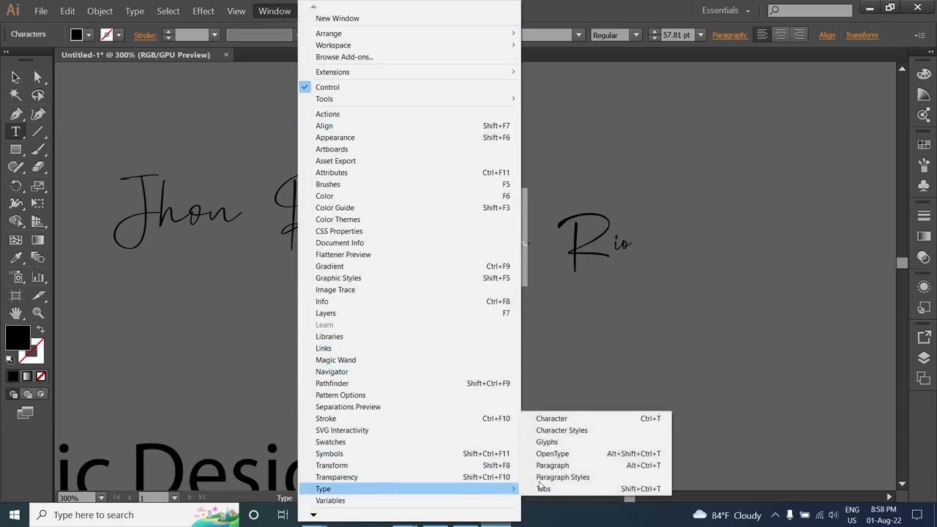
mouse_move(322, 488)
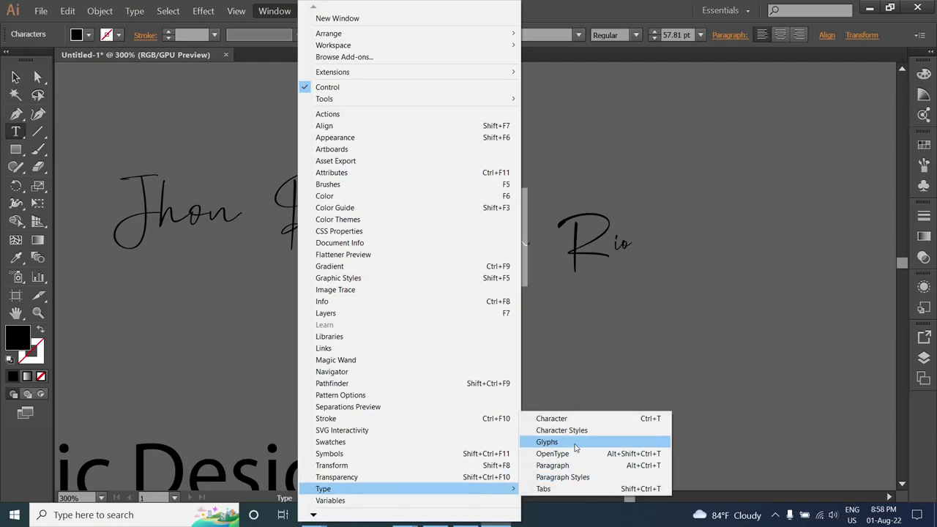
- Open the Glyphs panel, enlarge and reposition it, then close it
left_click(576, 443)
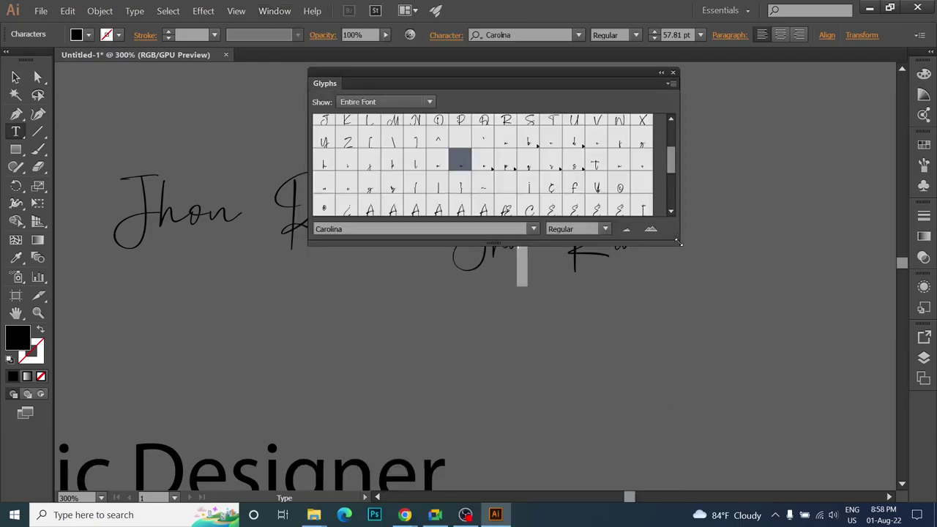
left_click_drag(678, 242, 801, 311)
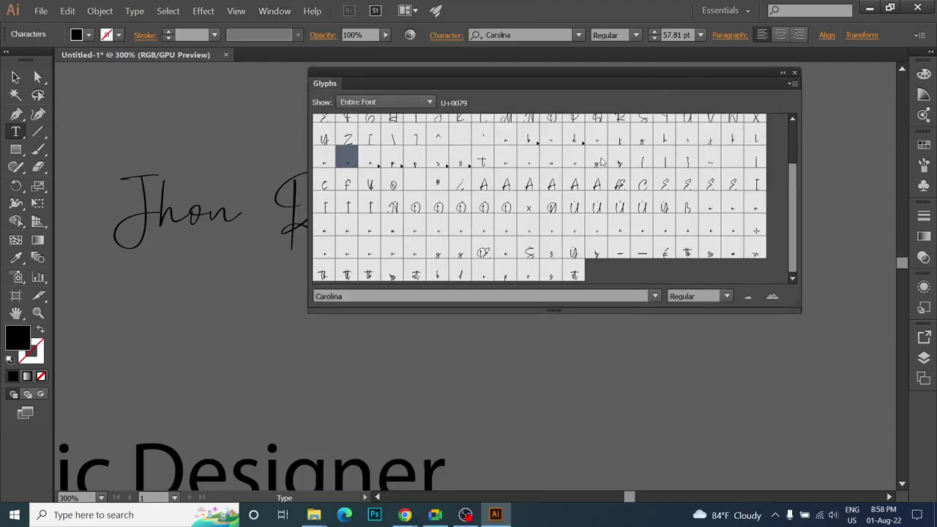
left_click_drag(475, 71, 580, 99)
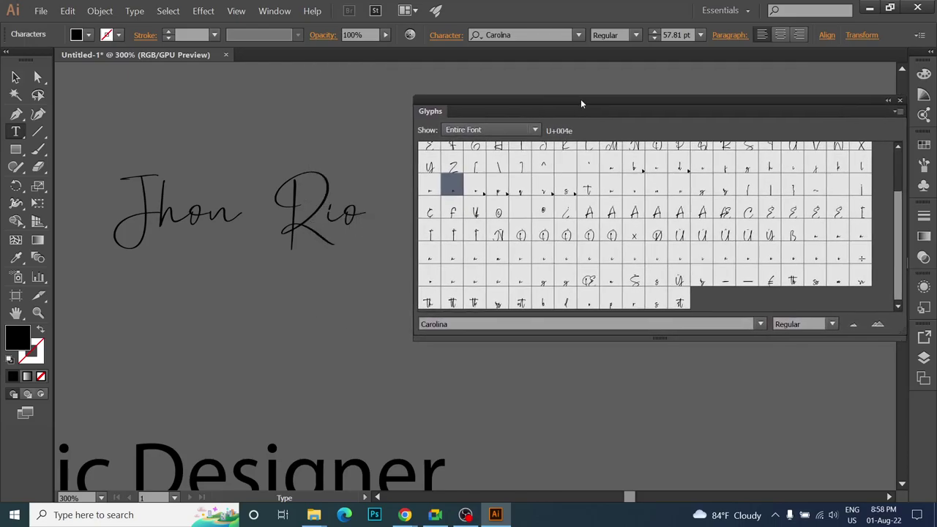
scroll(548, 268, "up", 3)
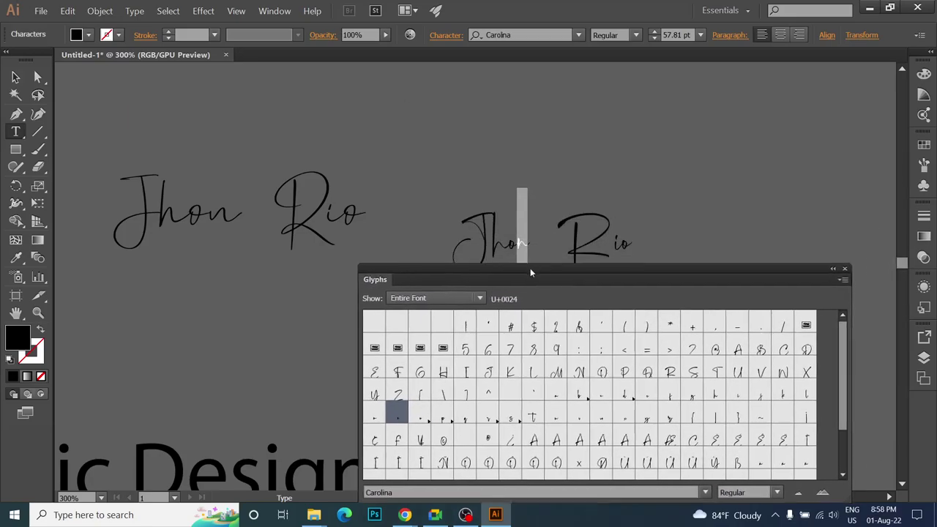
left_click_drag(586, 103, 517, 282)
scroll(529, 269, "down", 1)
scroll(529, 269, "down", 1)
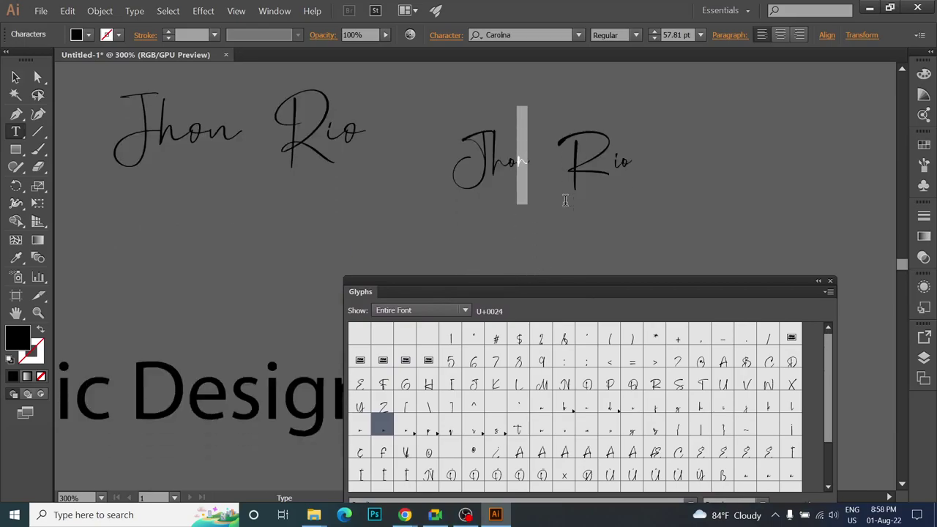
scroll(544, 251, "down", 1)
left_click_drag(521, 295, 518, 218)
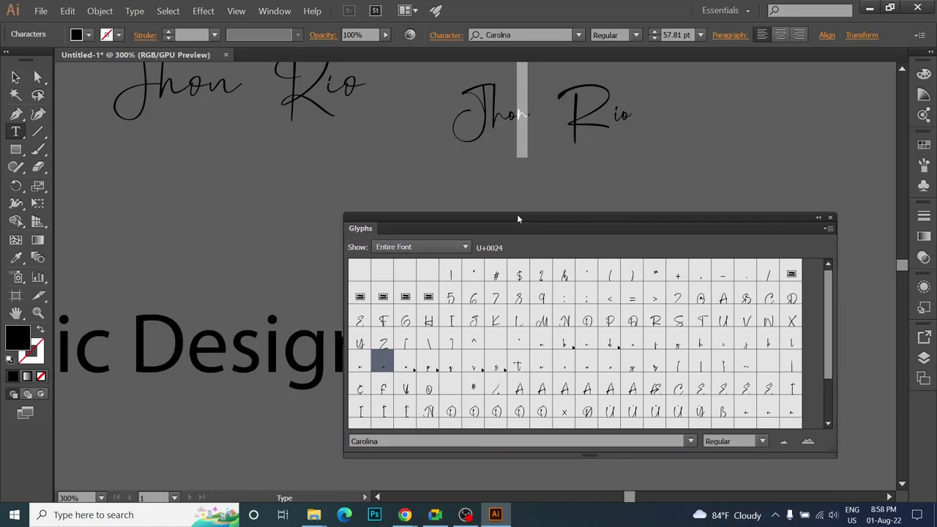
left_click(829, 217)
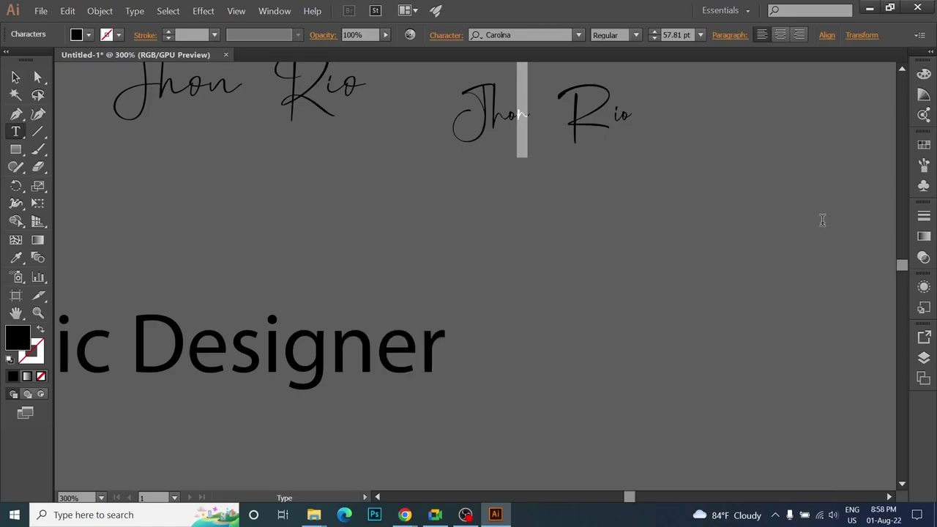
- Reselect the n in Jhon and reopen the Glyphs panel beside the signature
left_click(537, 108)
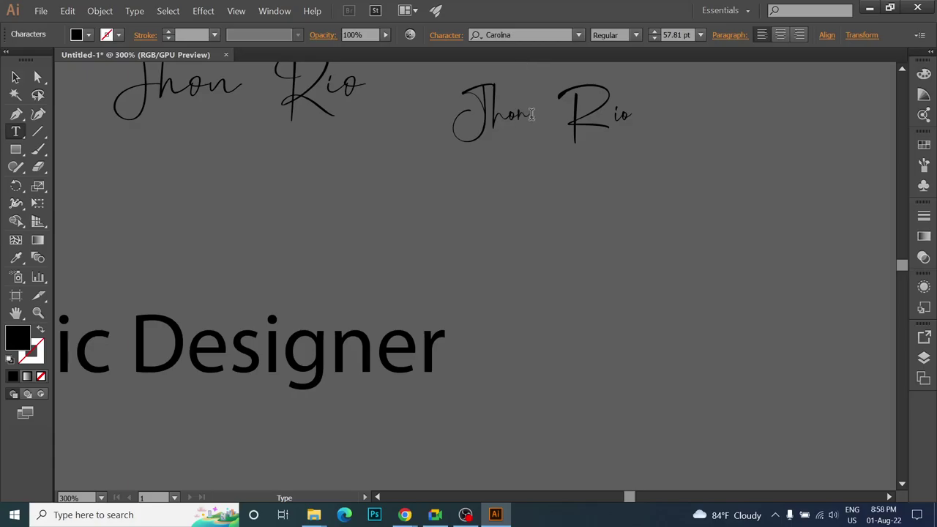
left_click_drag(530, 113, 516, 114)
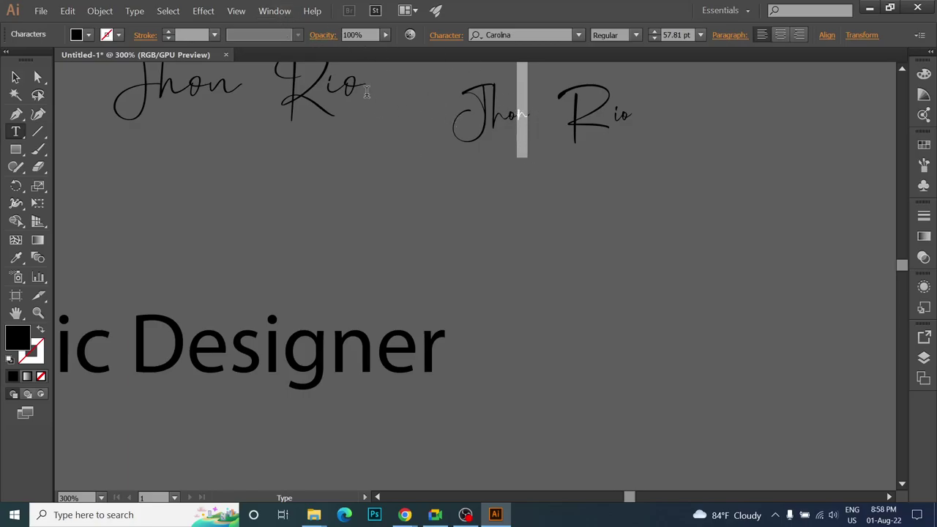
left_click(268, 10)
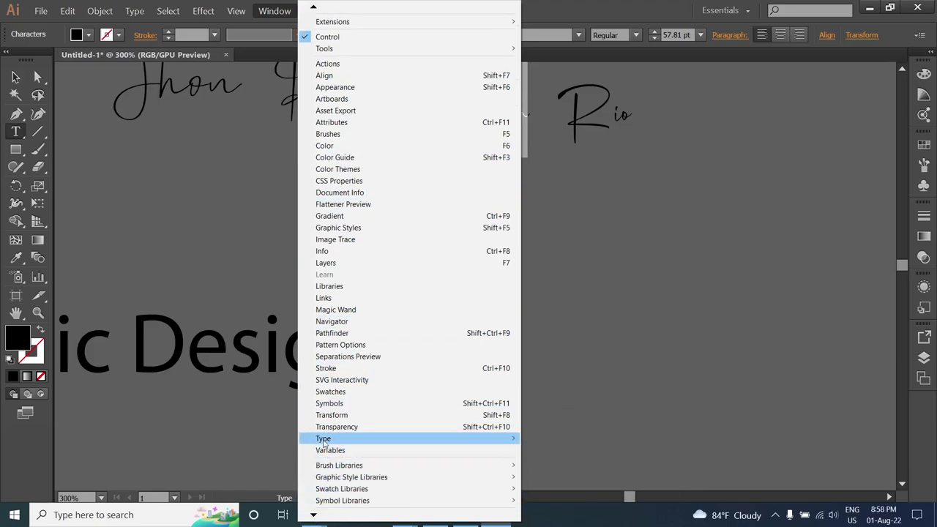
mouse_move(324, 438)
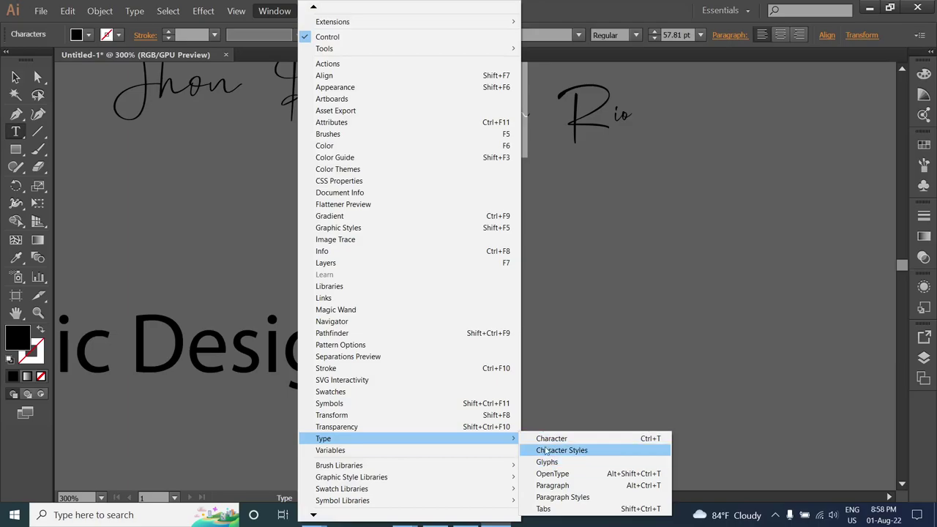
left_click(545, 462)
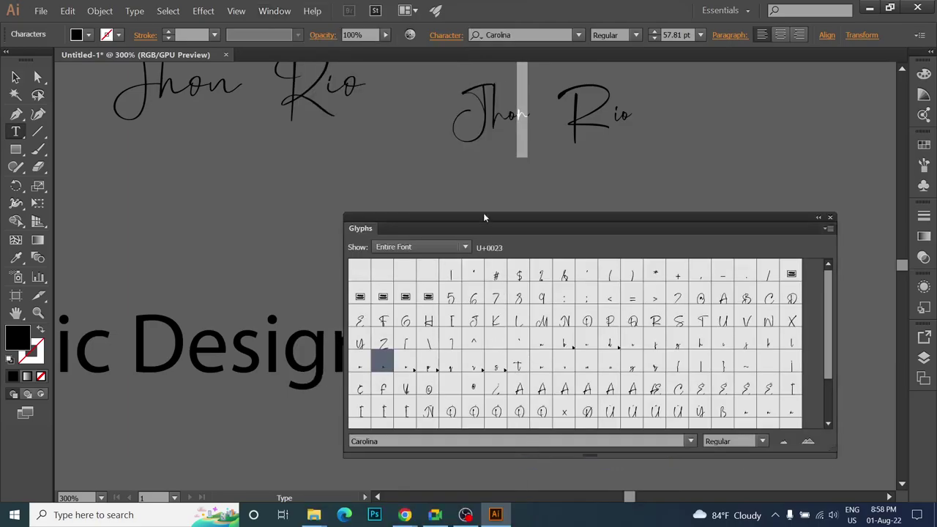
mouse_move(483, 213)
left_mouse_down()
mouse_move(572, 142)
mouse_move(610, 166)
left_mouse_up()
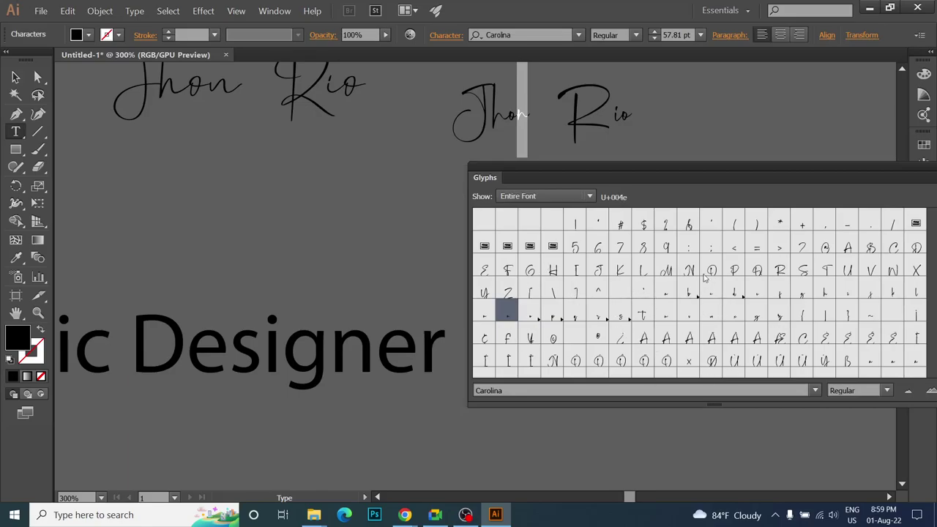
scroll(630, 292, "down", 2)
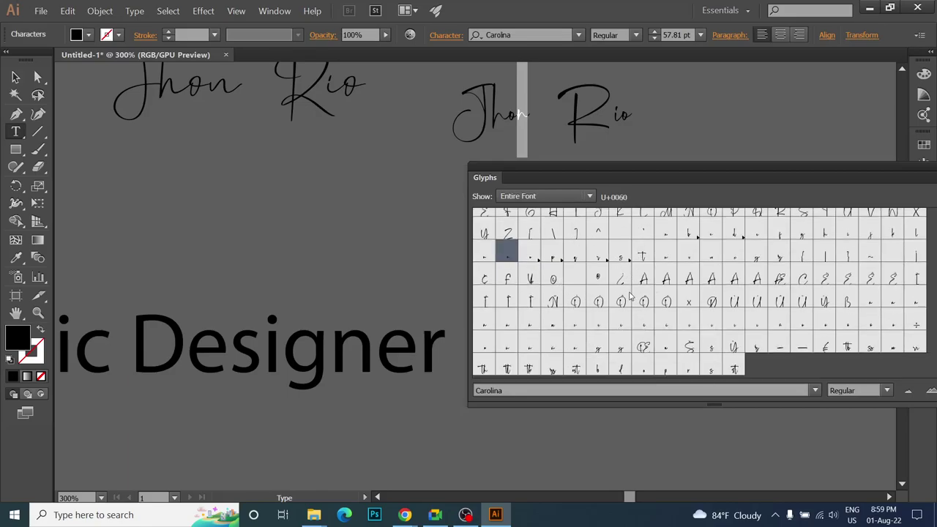
scroll(690, 343, "up", 2)
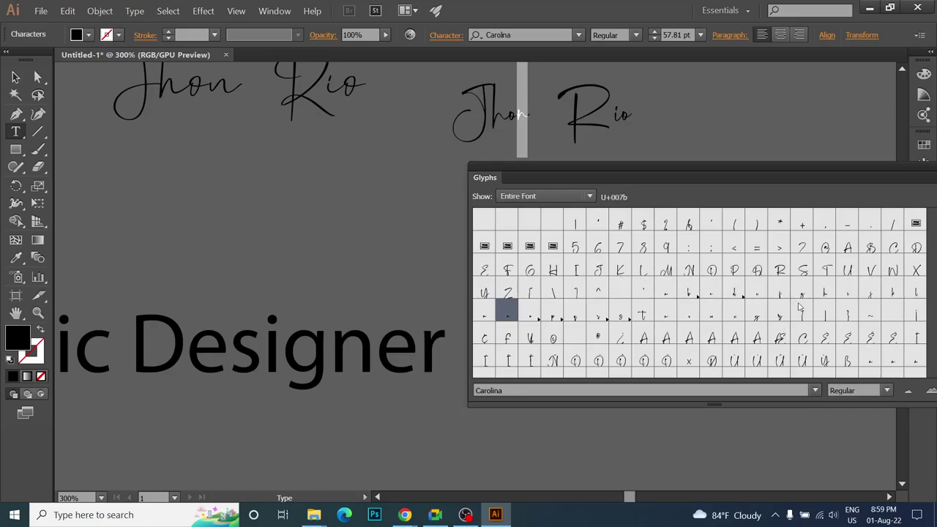
- Replace the n with a swash glyph and insert several extra swash and tail glyphs
left_click(669, 317)
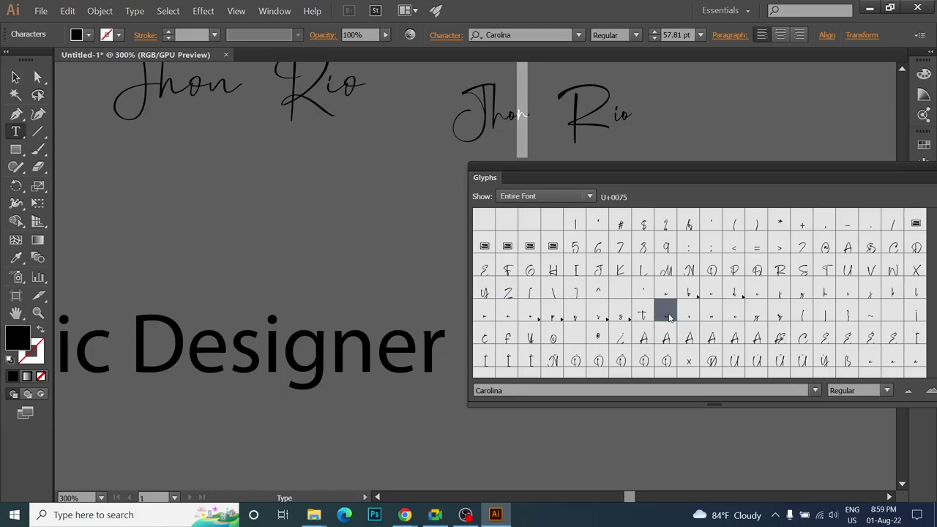
double_click(669, 317)
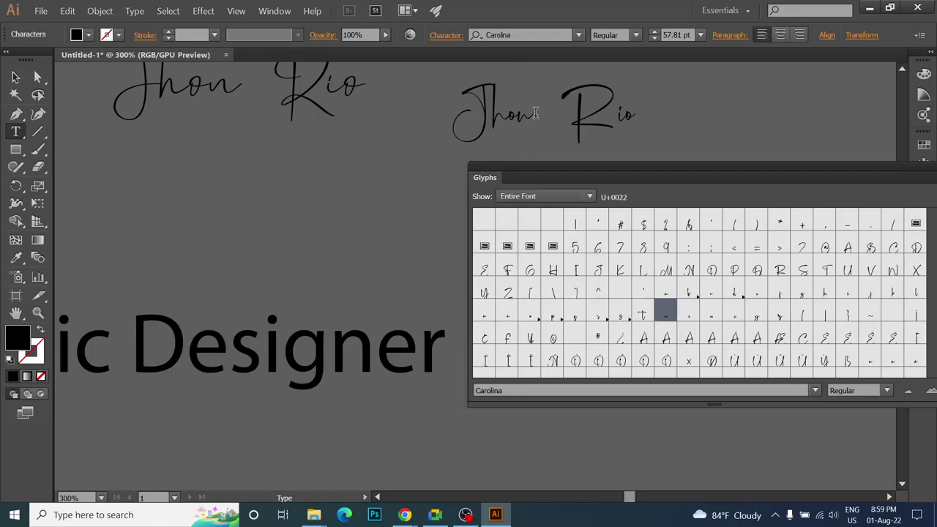
double_click(670, 309)
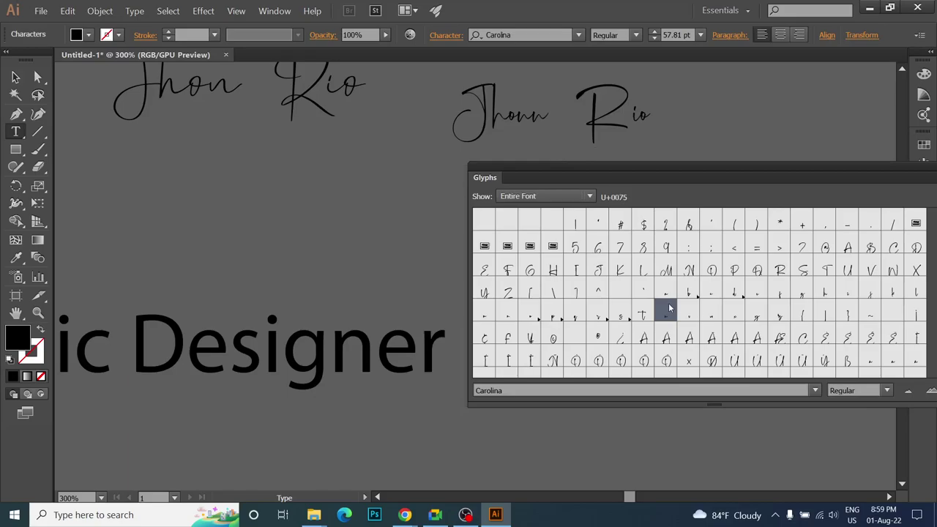
scroll(670, 320, "down", 3)
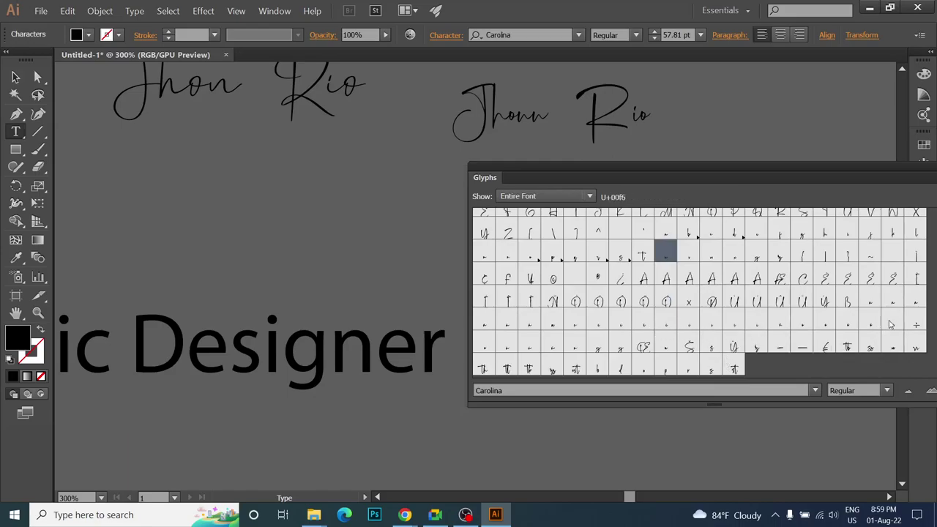
left_click(915, 348)
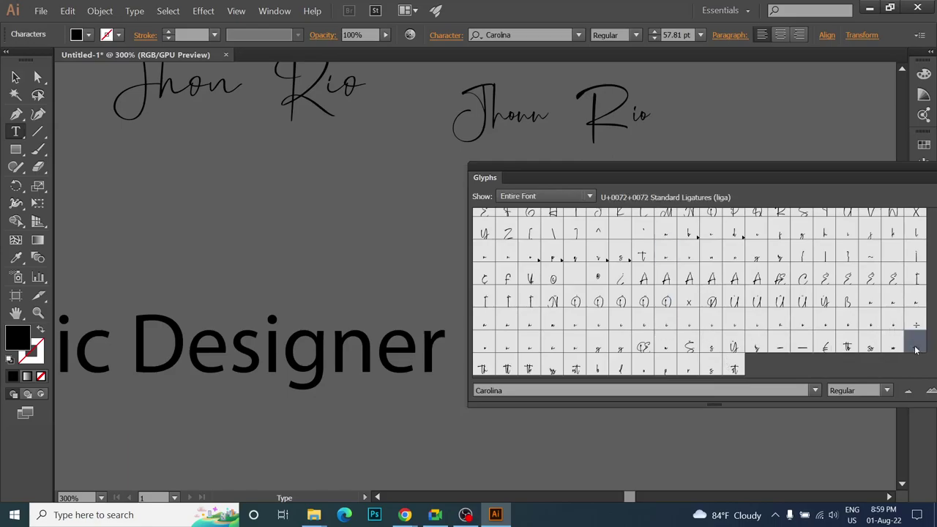
double_click(552, 348)
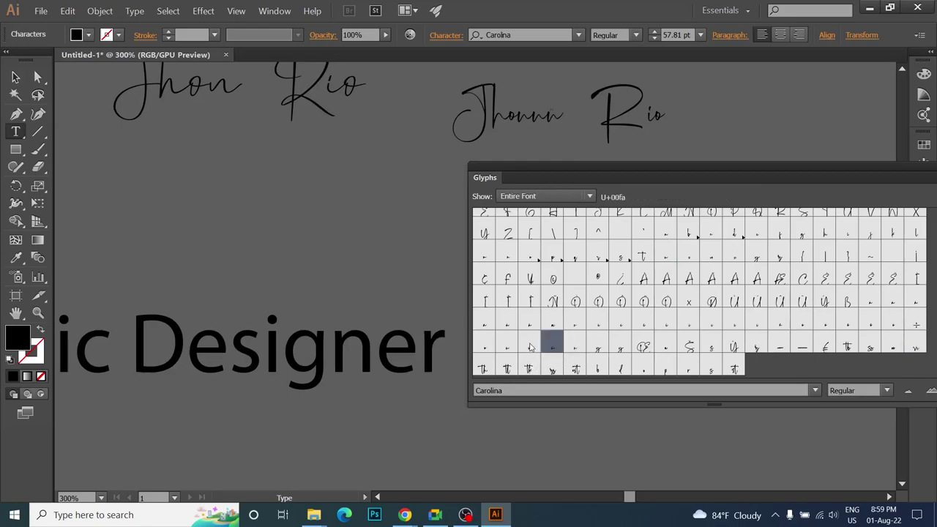
double_click(530, 347)
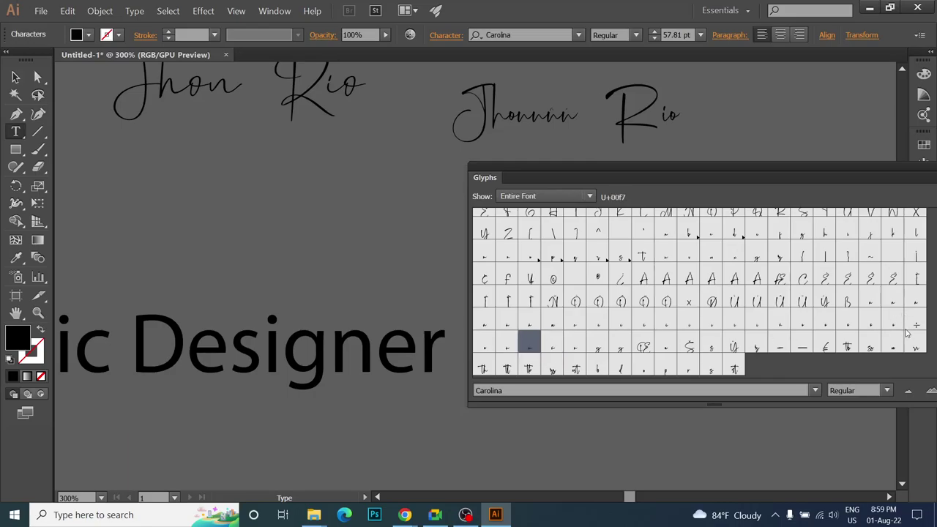
double_click(915, 302)
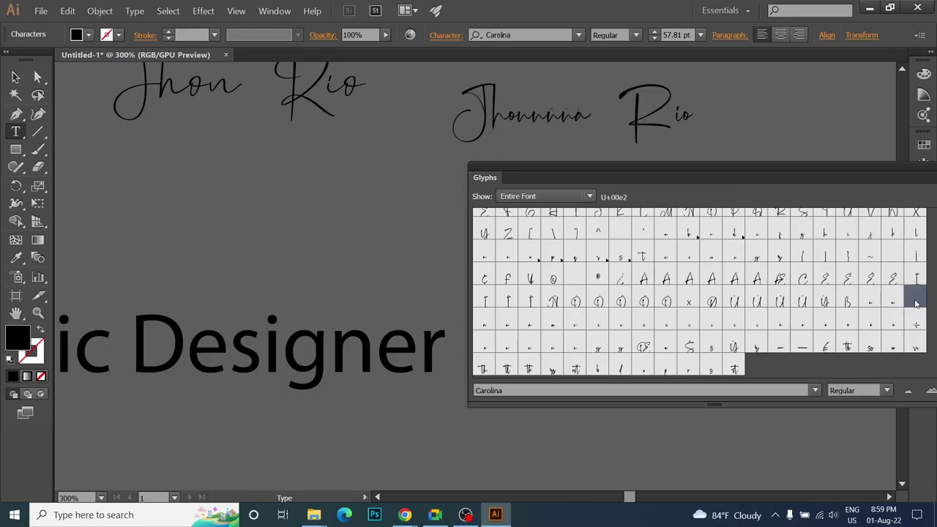
- Insert a brace-shaped swash tail glyph before Rio
left_click_drag(719, 168, 603, 185)
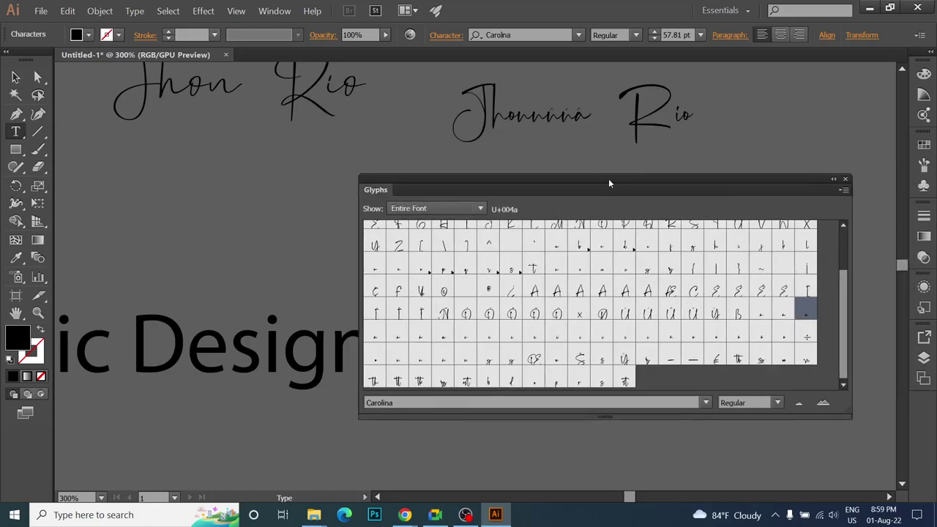
scroll(734, 311, "up", 3)
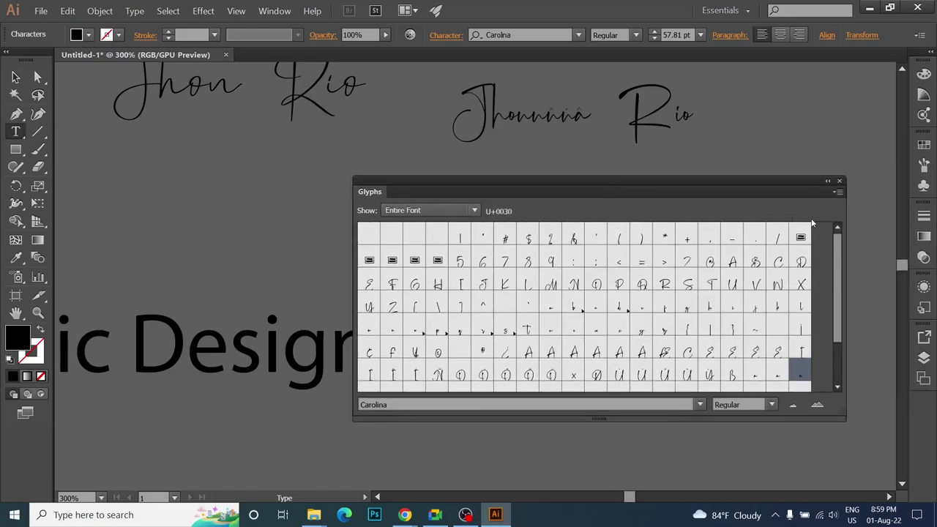
scroll(573, 304, "down", 3)
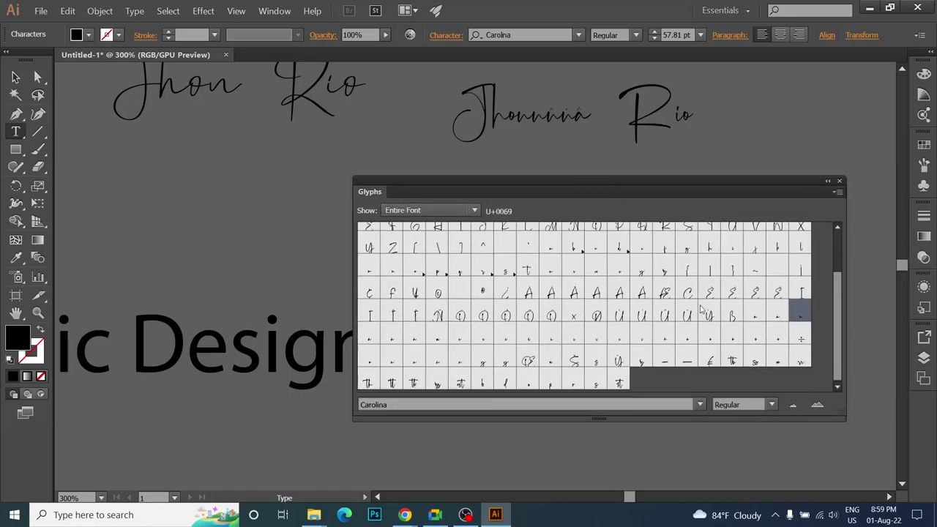
scroll(701, 310, "up", 3)
scroll(688, 319, "down", 3)
double_click(686, 273)
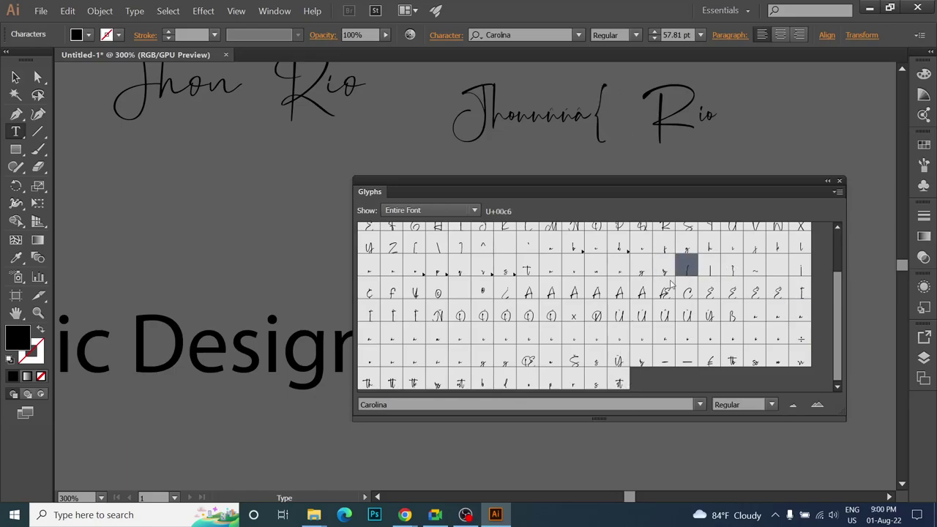
scroll(667, 278, "up", 2)
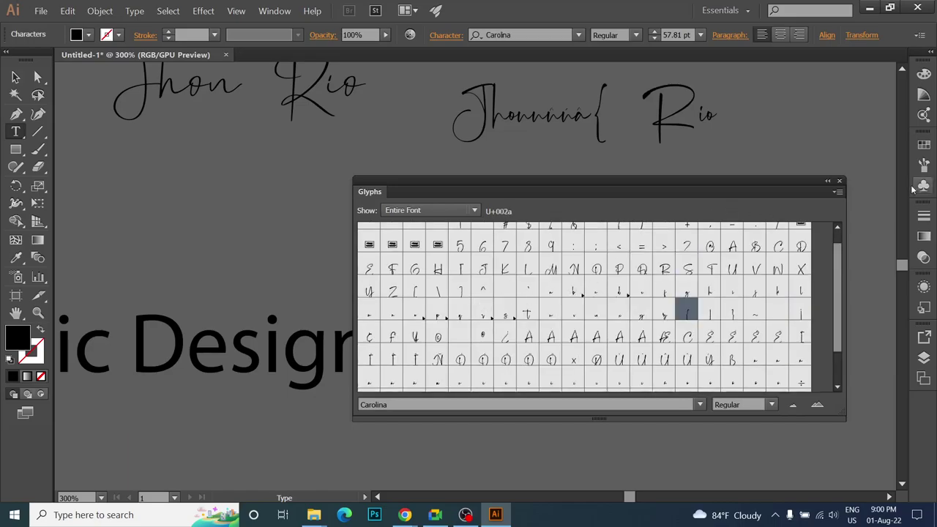
- Select the n in the Phitagate Jhon and open its Glyphs panel
left_click(840, 181)
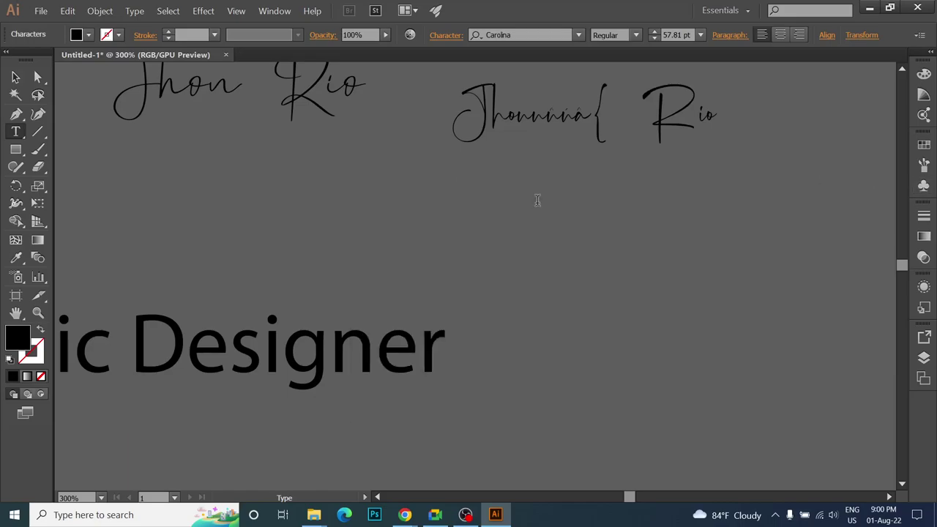
left_click(239, 87)
left_click_drag(224, 87, 215, 86)
left_click(273, 11)
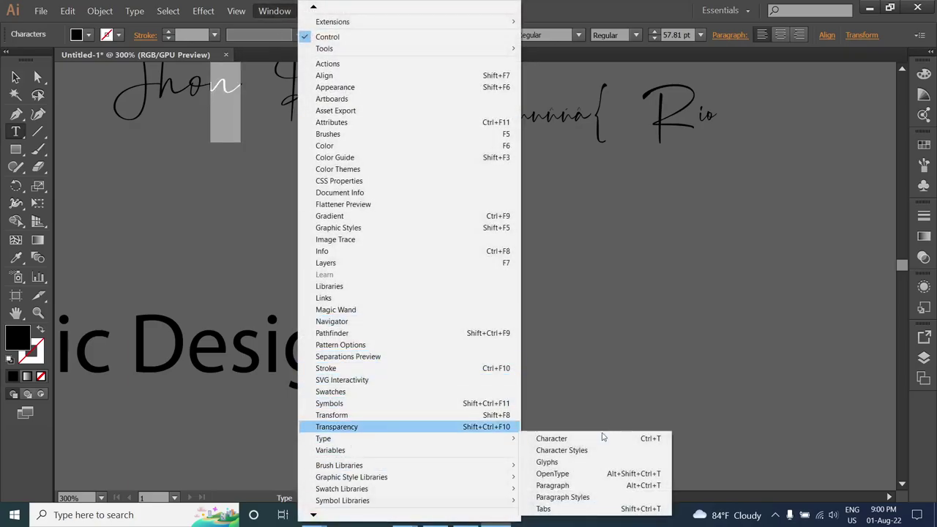
left_click(573, 462)
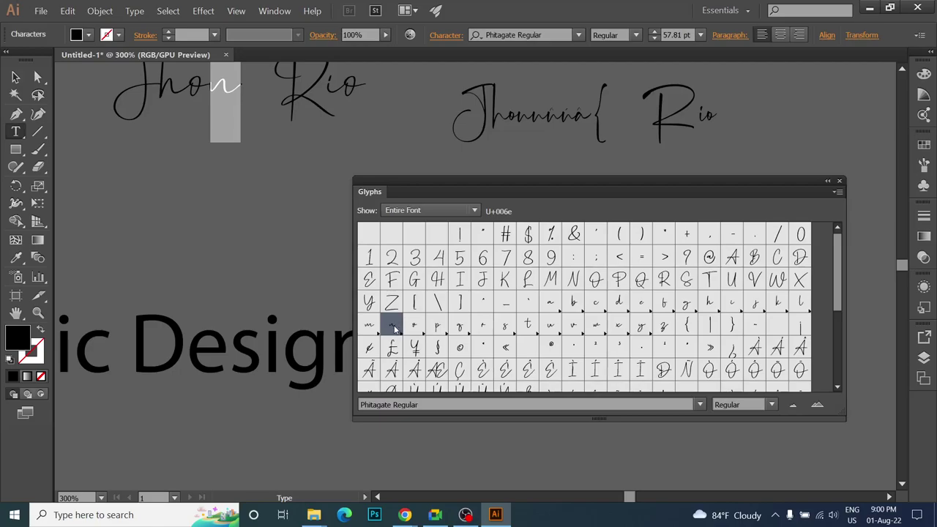
- Replace the n with a long-tailed alternate glyph and close the Glyphs panel
scroll(524, 319, "down", 3)
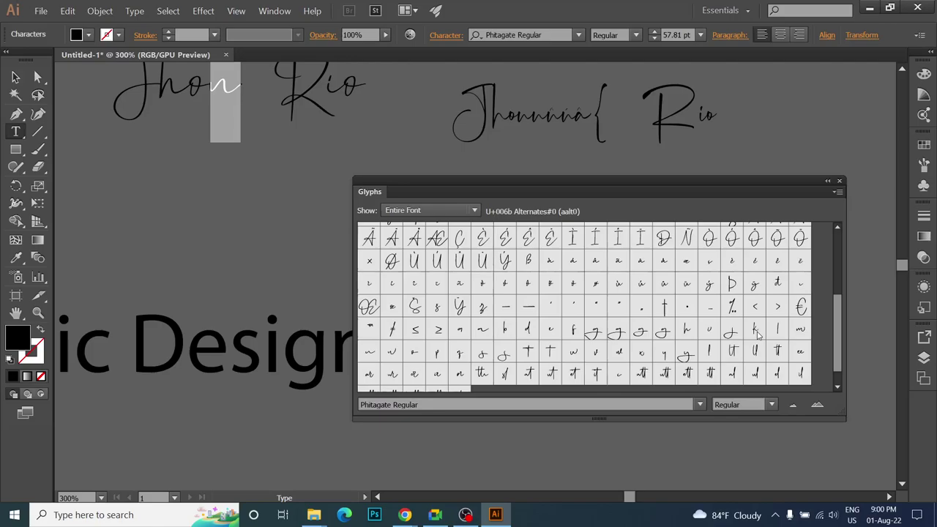
left_click(370, 357)
double_click(371, 357)
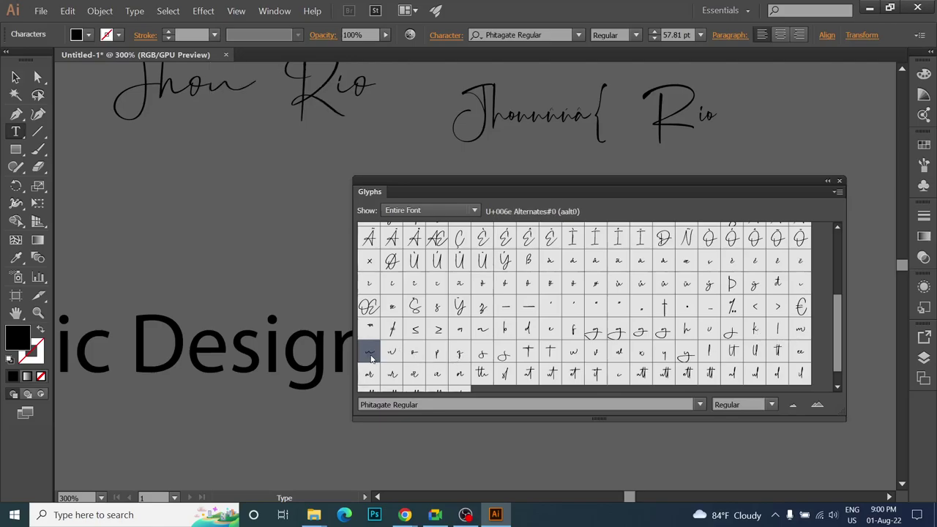
key("shift+Left")
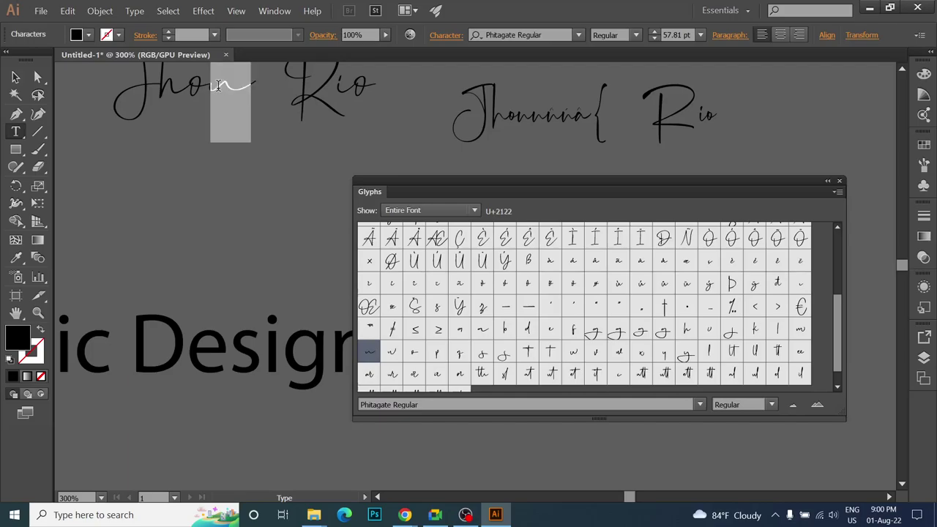
scroll(504, 338, "down", 1)
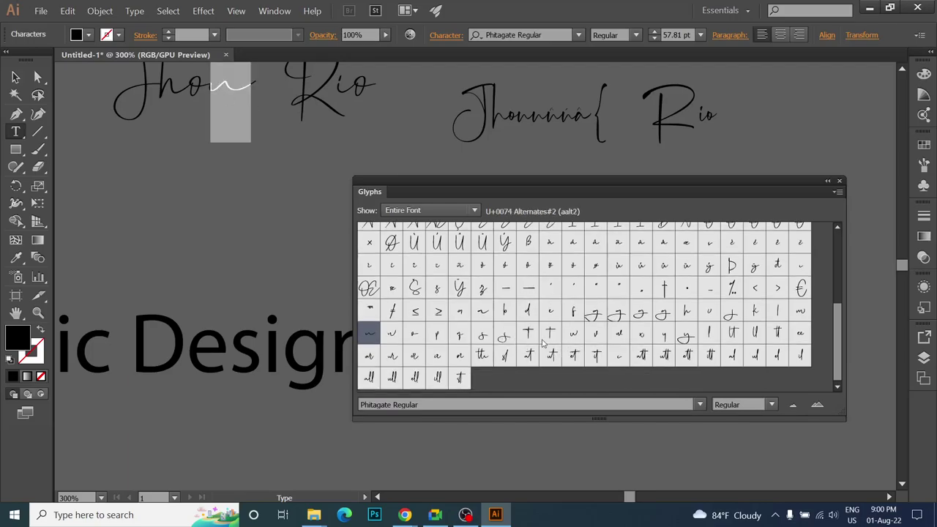
scroll(537, 341, "up", 4)
scroll(537, 341, "up", 5)
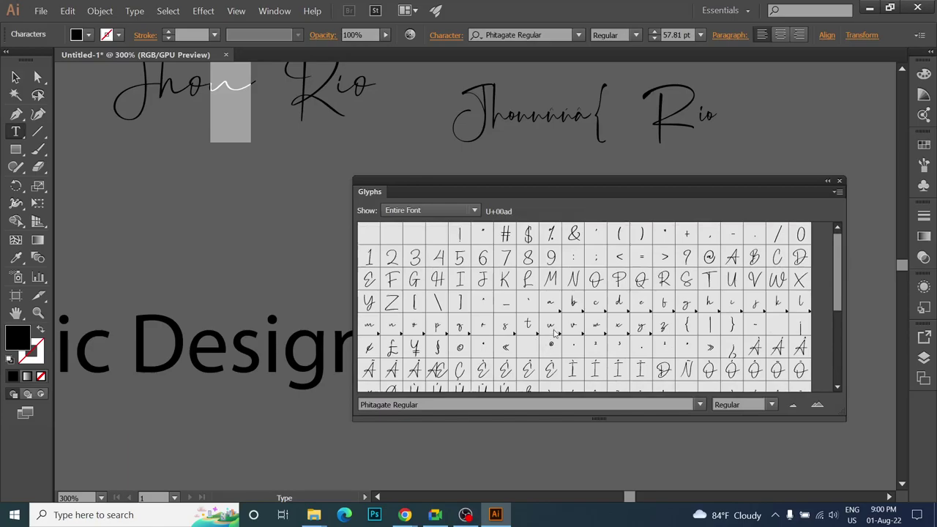
left_click(839, 181)
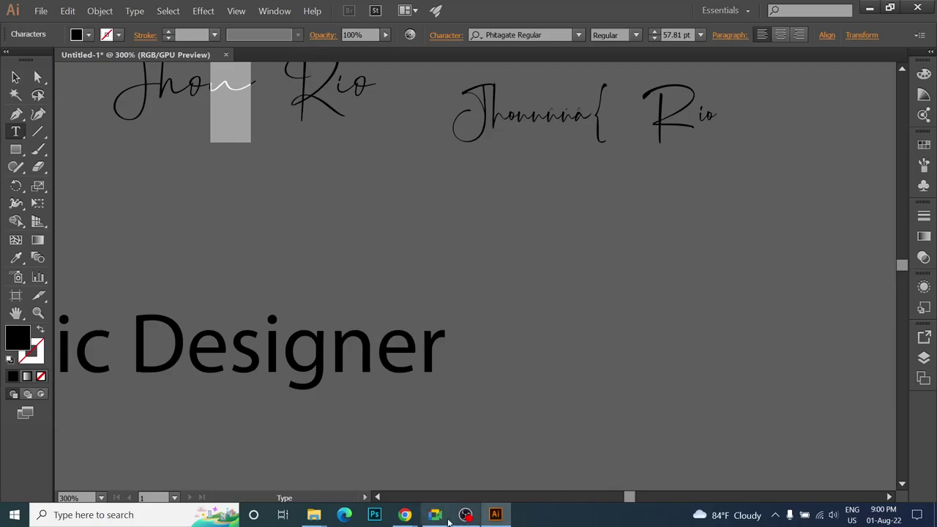
- Return to Fontesk's signature fonts list in the browser and open the Blastine Font page
left_click(404, 514)
left_click(517, 462)
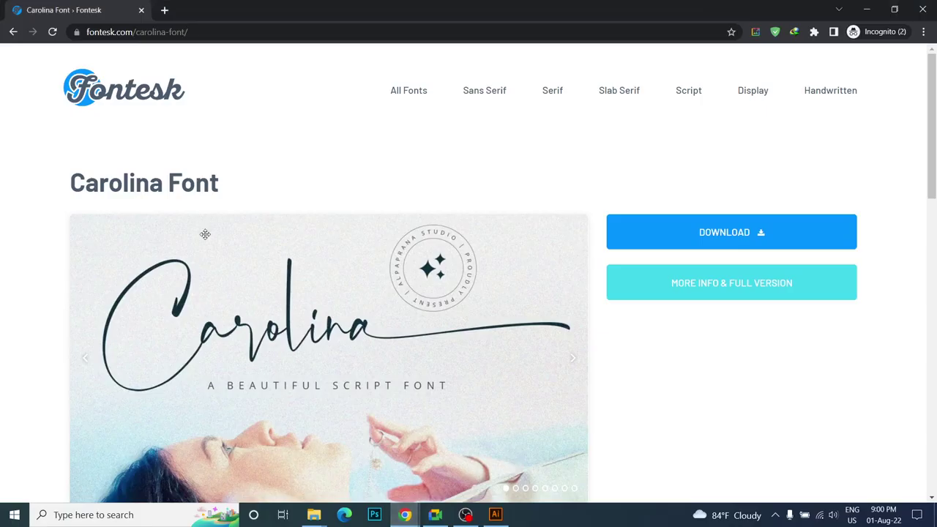
left_click(11, 32)
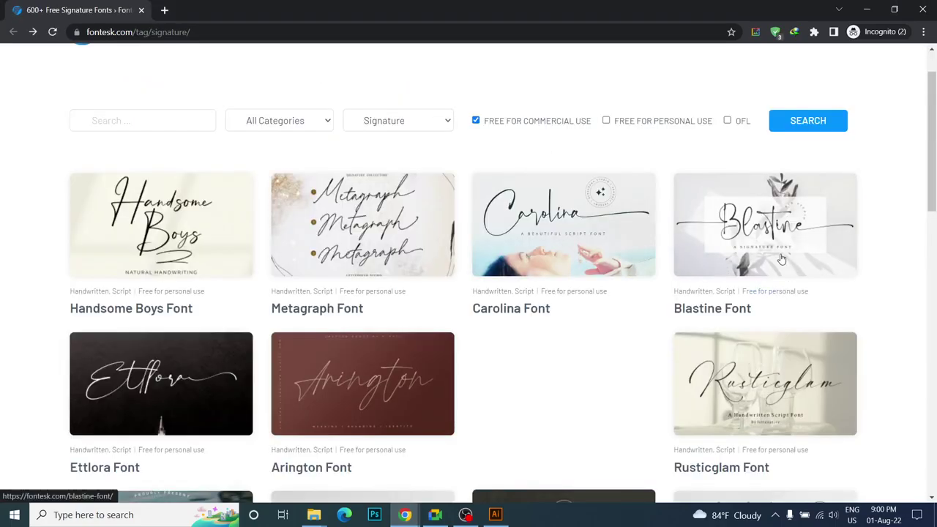
left_click(777, 245)
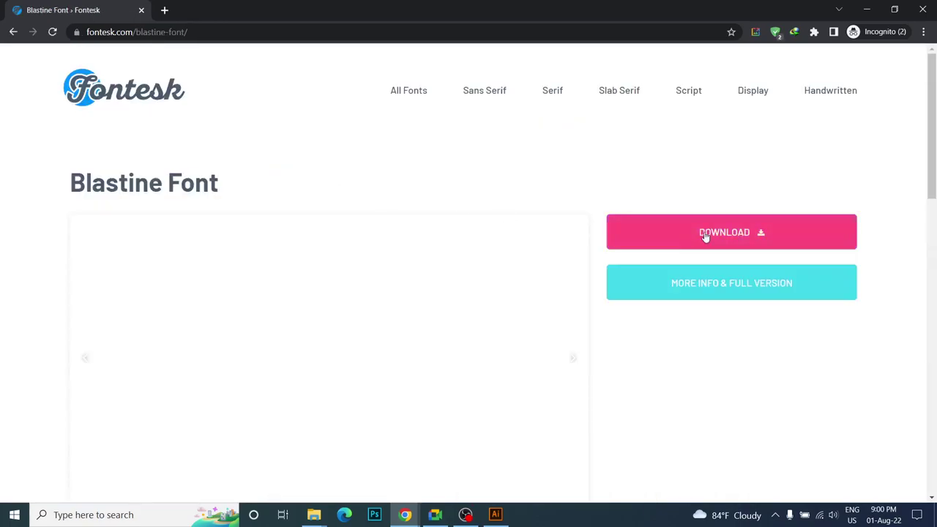
- Download blastine.zip through IDM and wait for it to complete
left_click(704, 236)
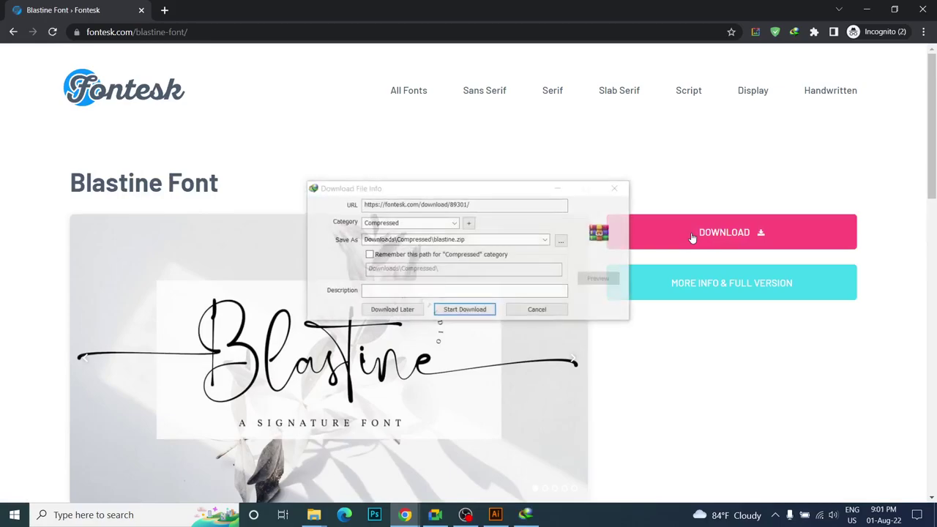
left_click(454, 310)
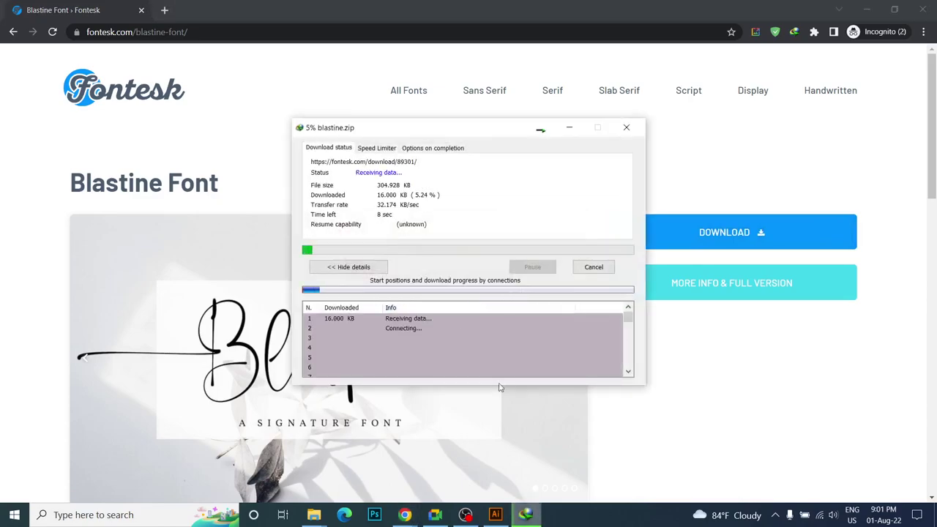
left_click(437, 516)
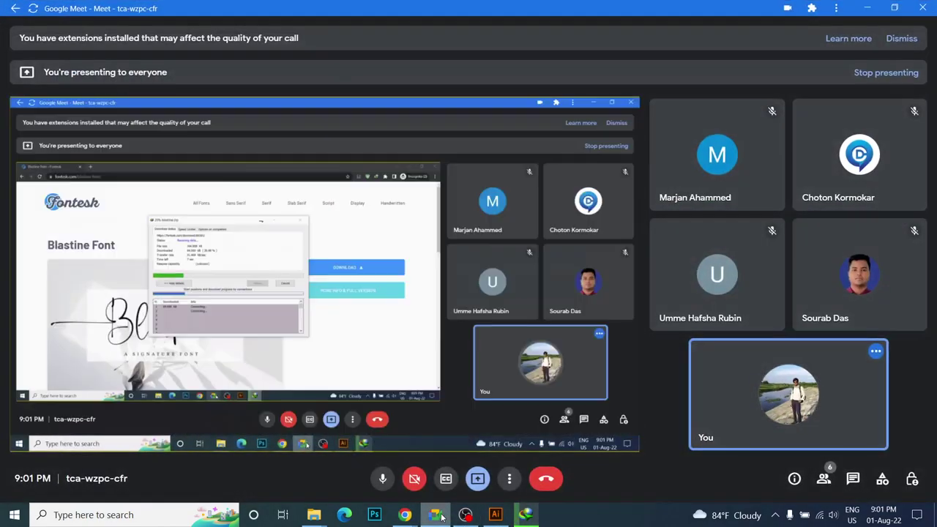
left_click(442, 517)
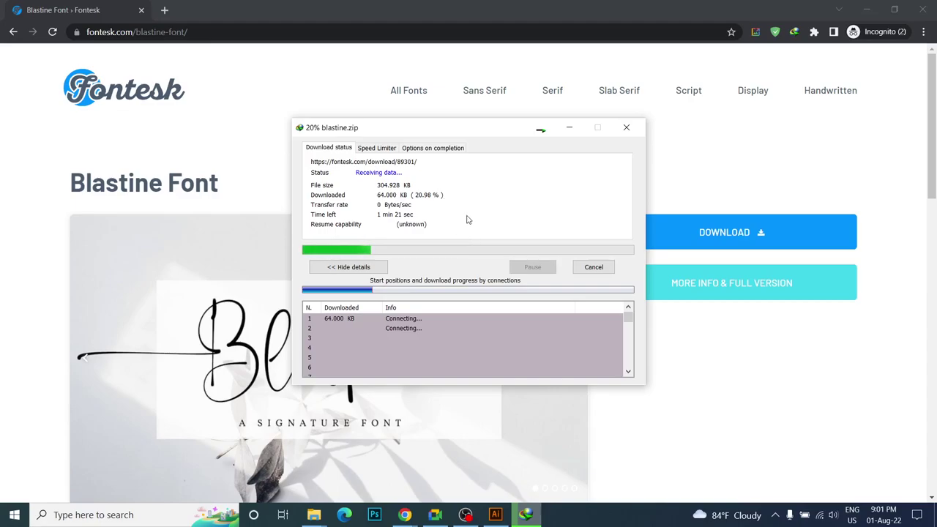
left_click(439, 518)
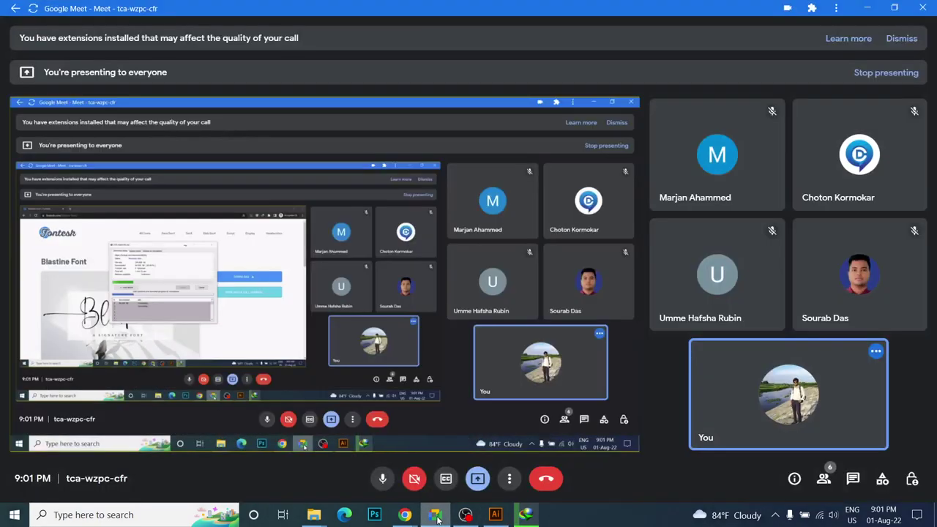
left_click(437, 518)
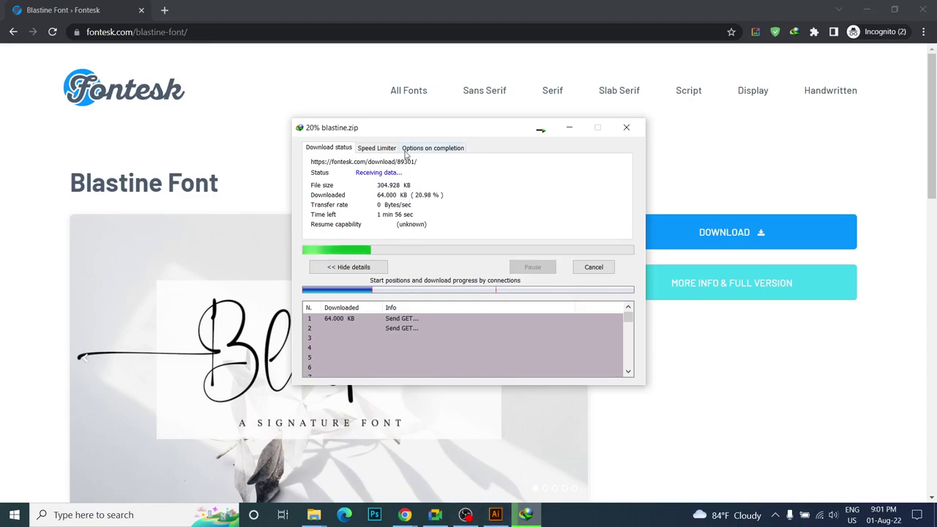
left_click_drag(408, 131, 404, 124)
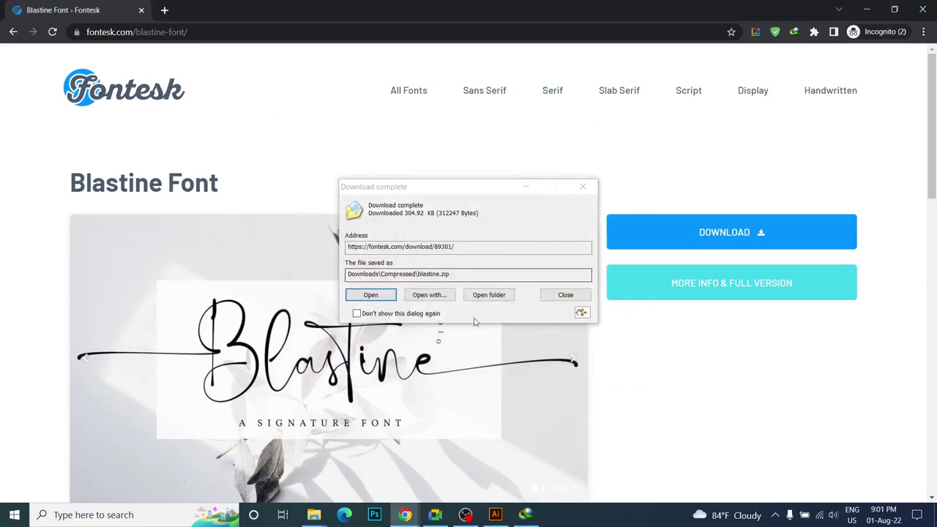
- Open blastine.zip in WinRAR and install the Blastine.otf font
left_click(493, 293)
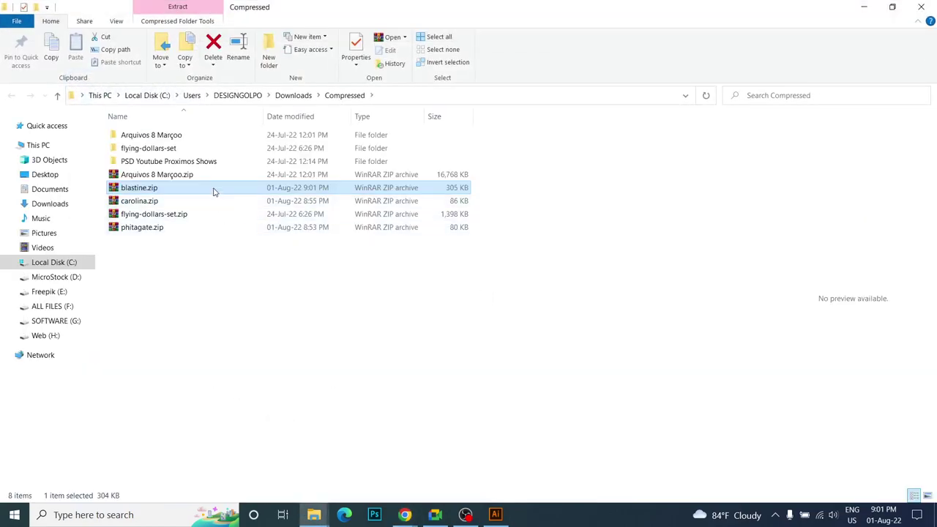
double_click(213, 191)
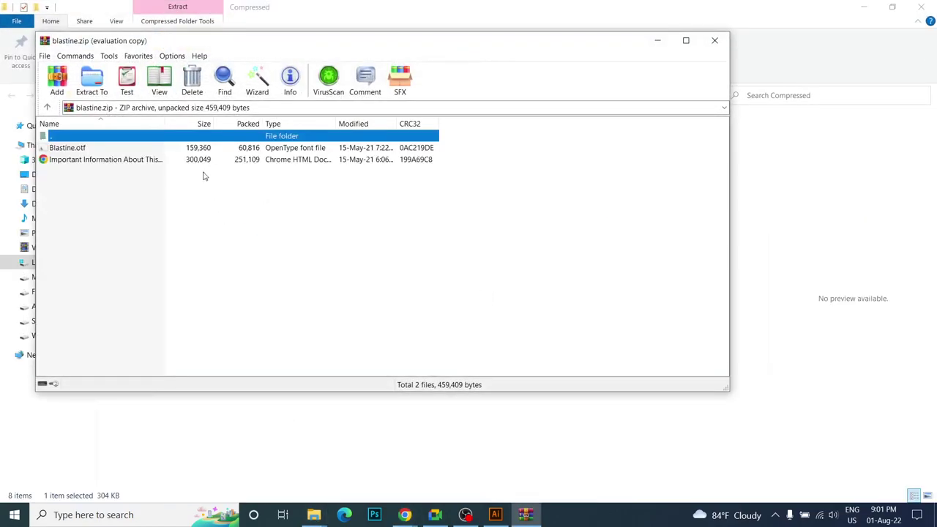
left_click(82, 149)
left_click(469, 168)
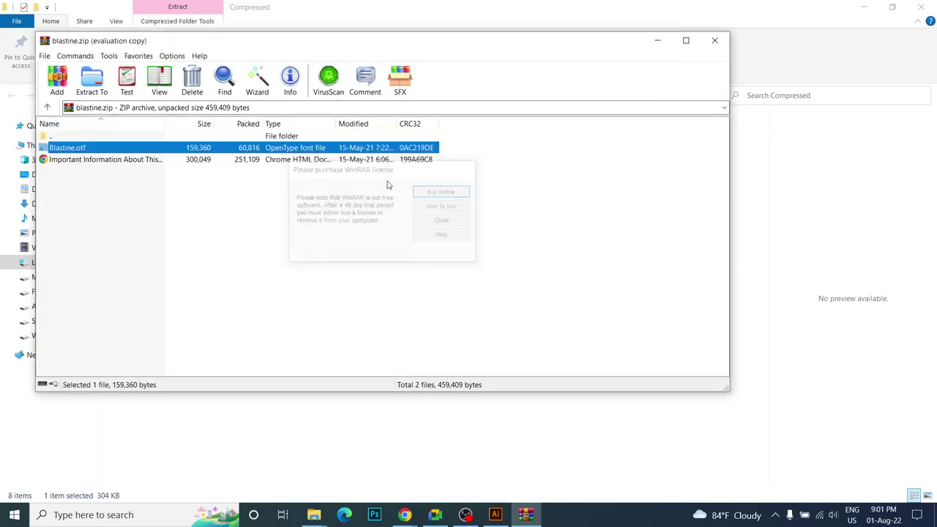
double_click(155, 150)
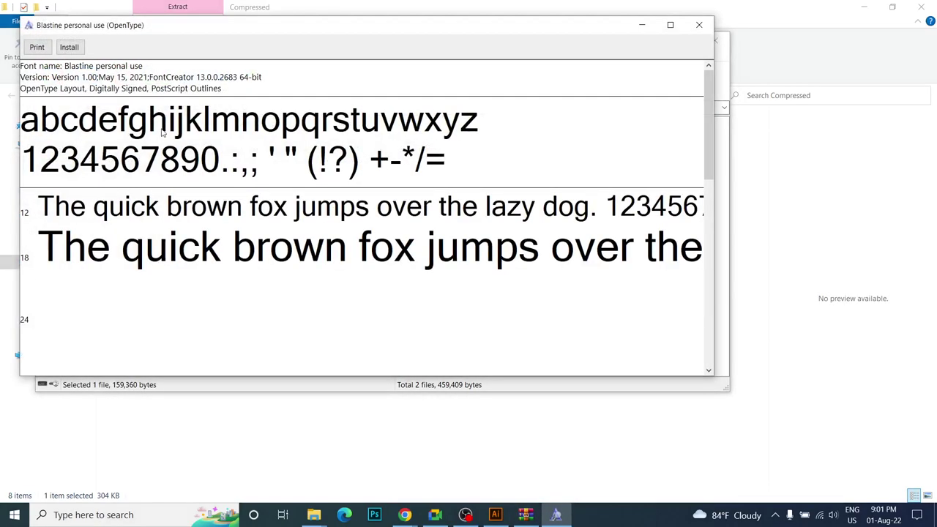
left_click(69, 47)
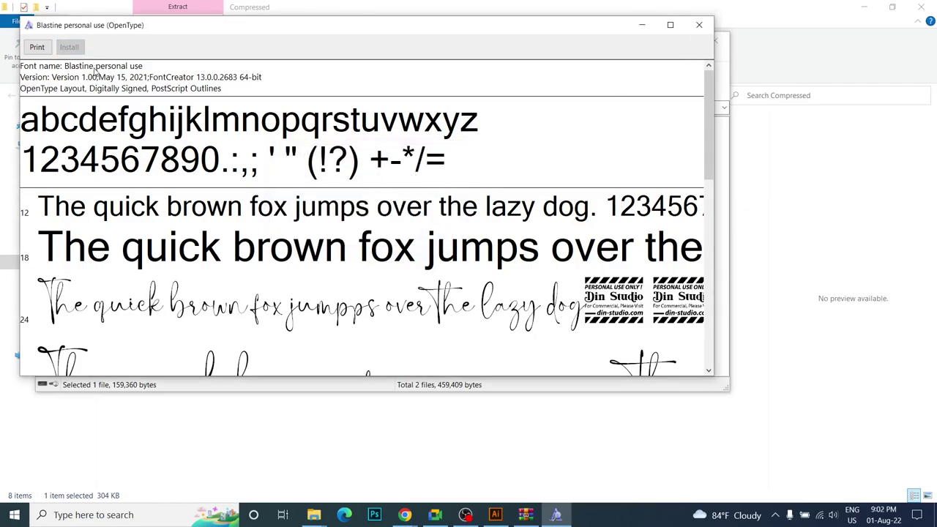
- Close the font preview, archive and downloads windows and return to Illustrator
left_click(698, 25)
left_click(714, 40)
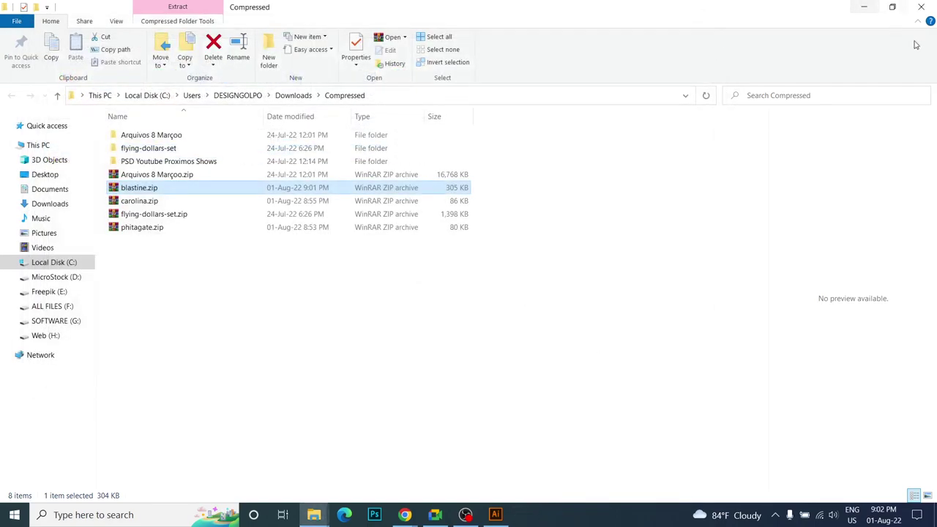
left_click(921, 7)
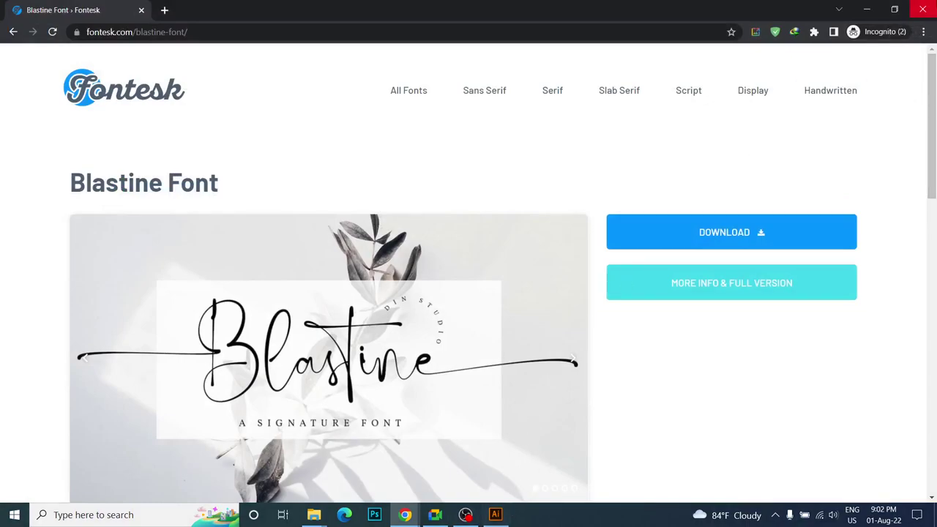
left_click(414, 517)
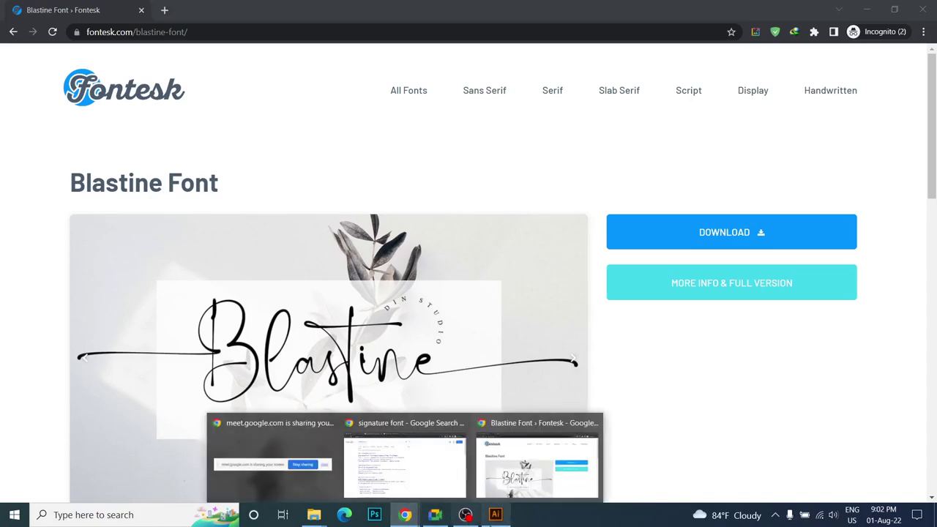
left_click(496, 515)
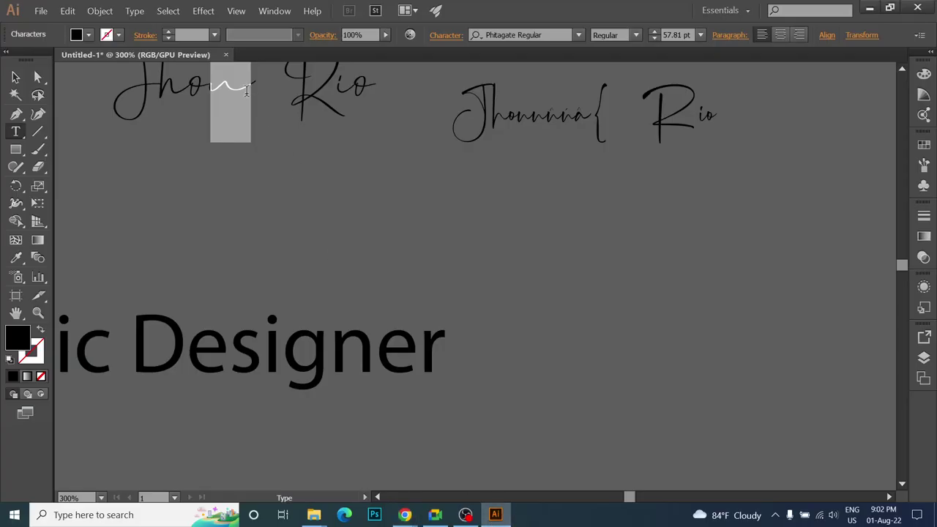
left_click(249, 150)
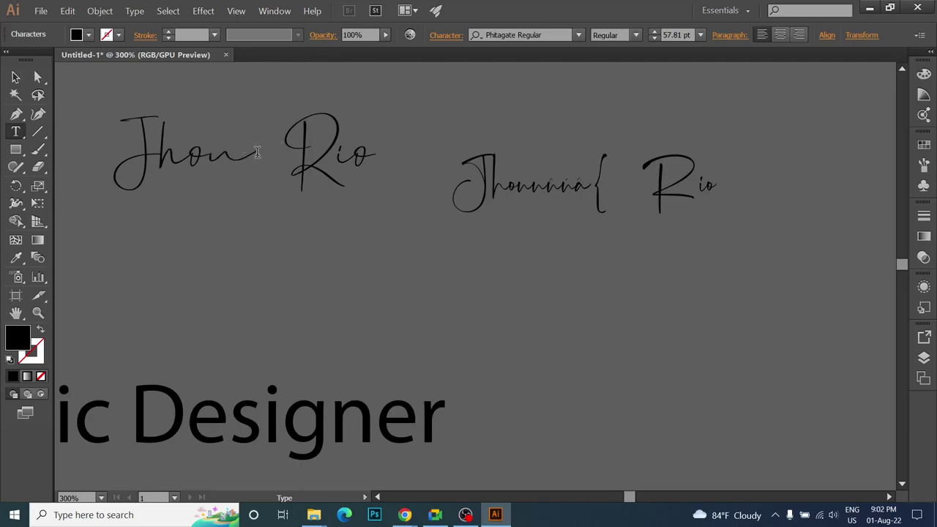
- Apply the Blastine personal use font to the whole Jhon Rio line
triple_click(255, 151)
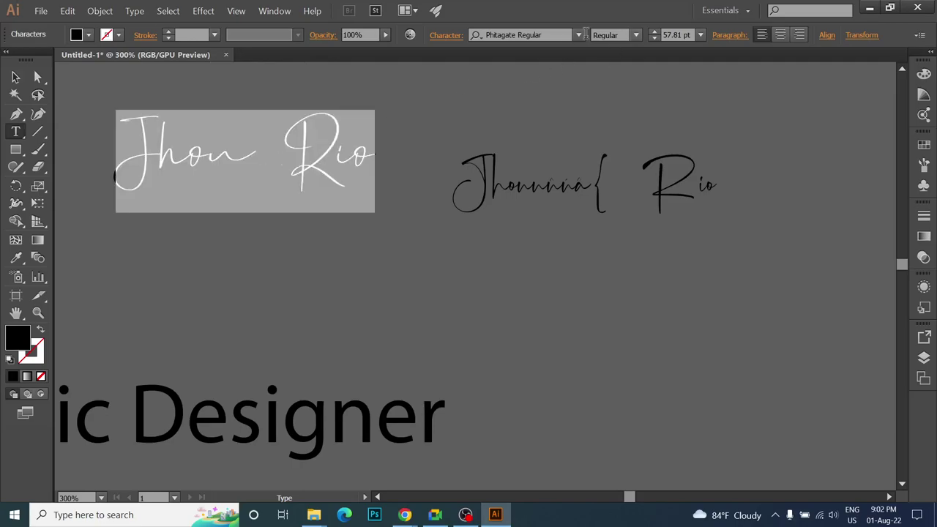
left_click(564, 36)
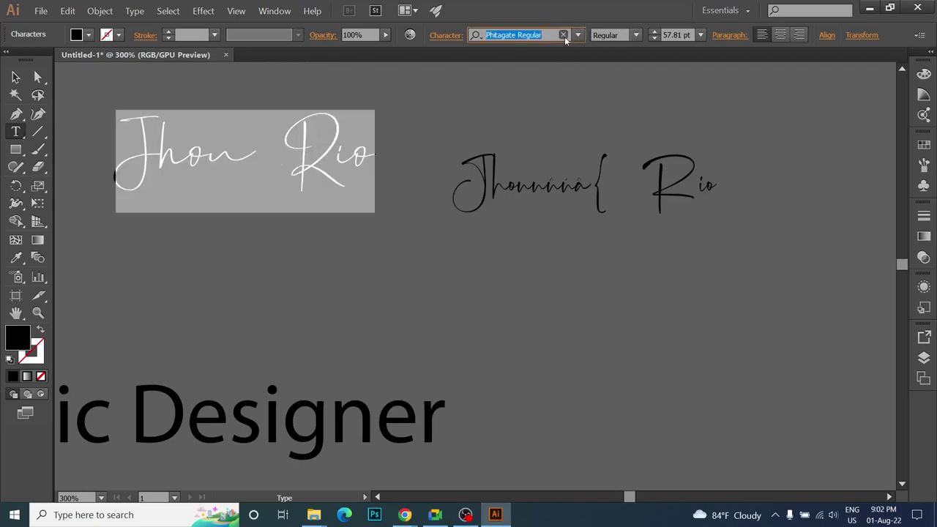
type("b")
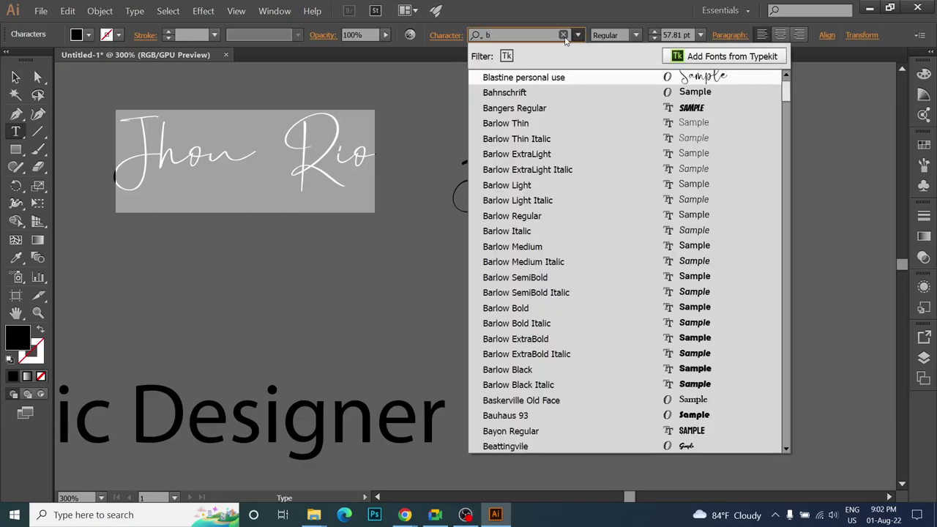
left_click(545, 78)
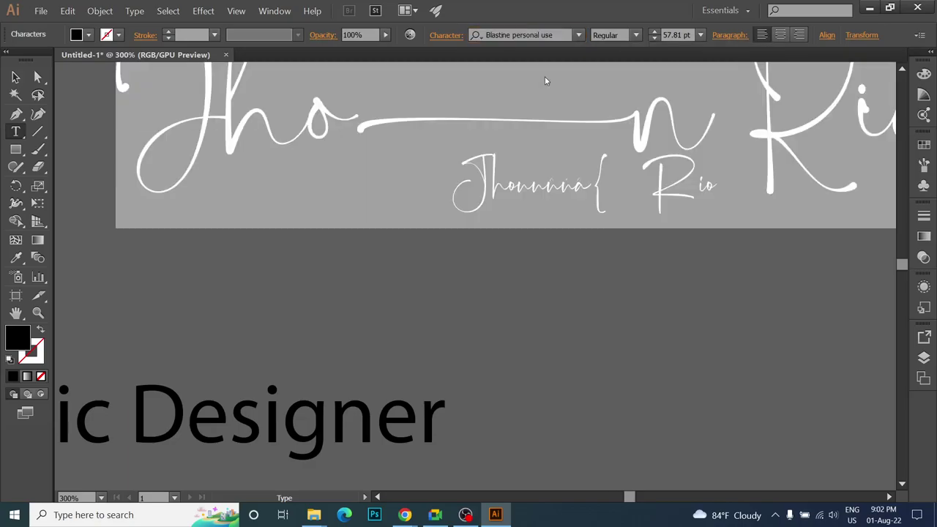
left_click(462, 151)
scroll(456, 162, "up", 1)
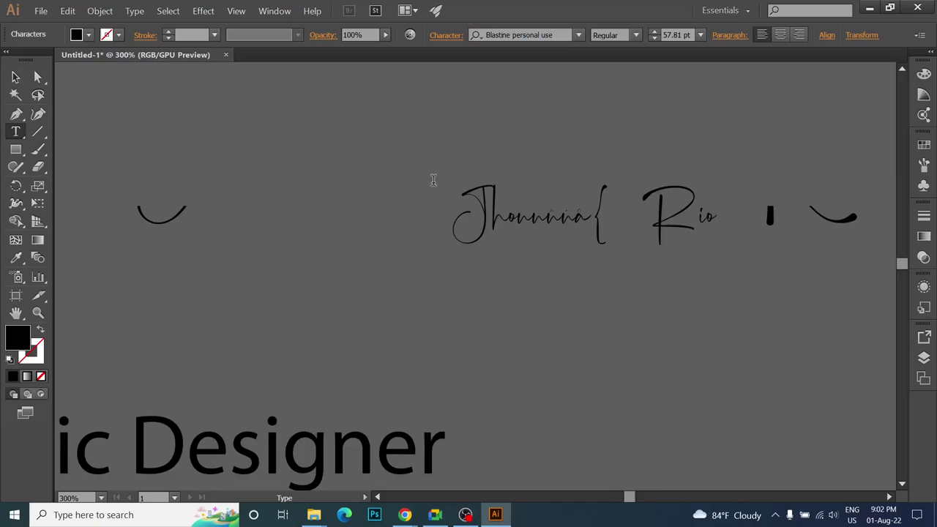
key("ctrl+z")
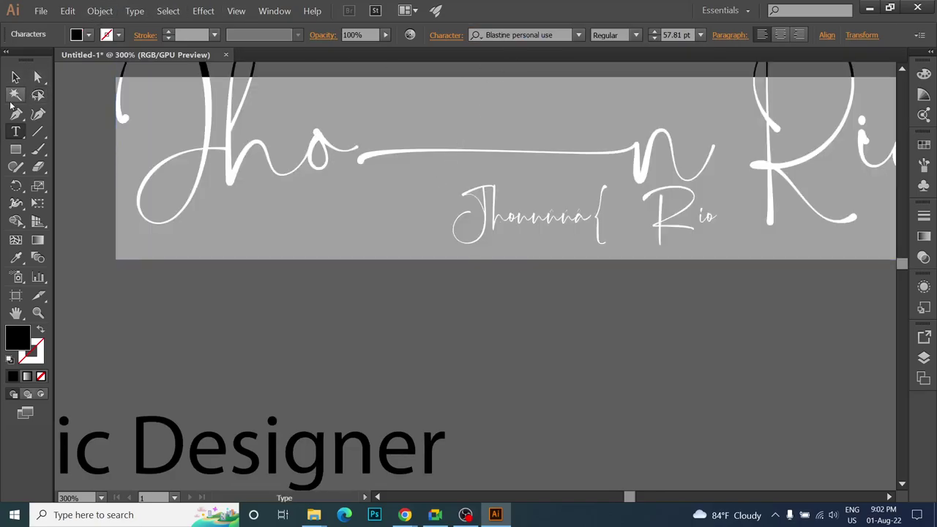
left_click(15, 76)
- Shift the signature slightly left and reduce its font size to 32 pt
scroll(383, 199, "down", 1)
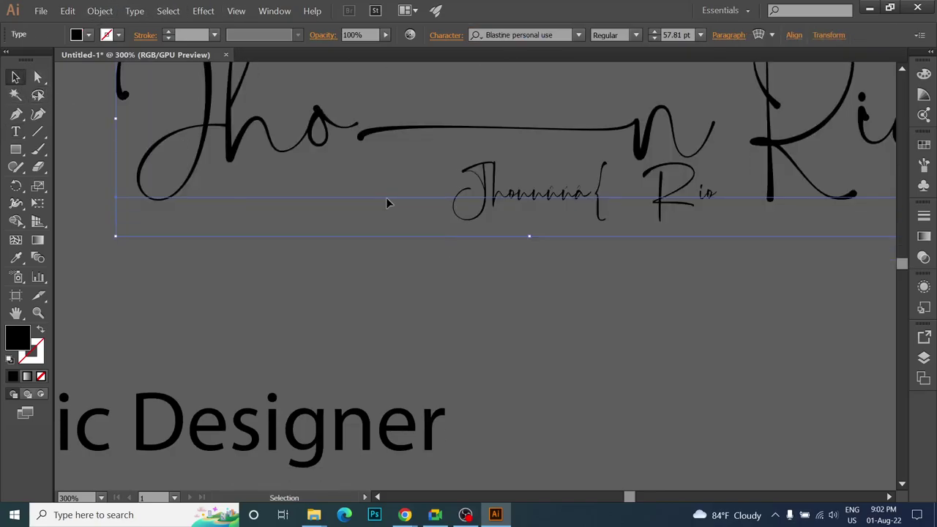
scroll(388, 203, "up", 1)
scroll(464, 339, "up", 2)
left_click_drag(497, 220, 510, 179)
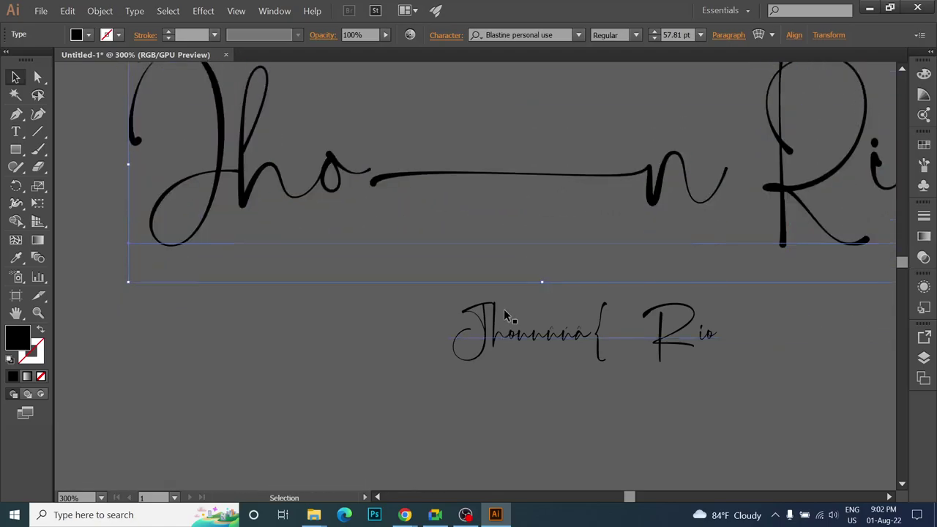
scroll(504, 314, "up", 3)
left_click_drag(452, 263, 431, 188)
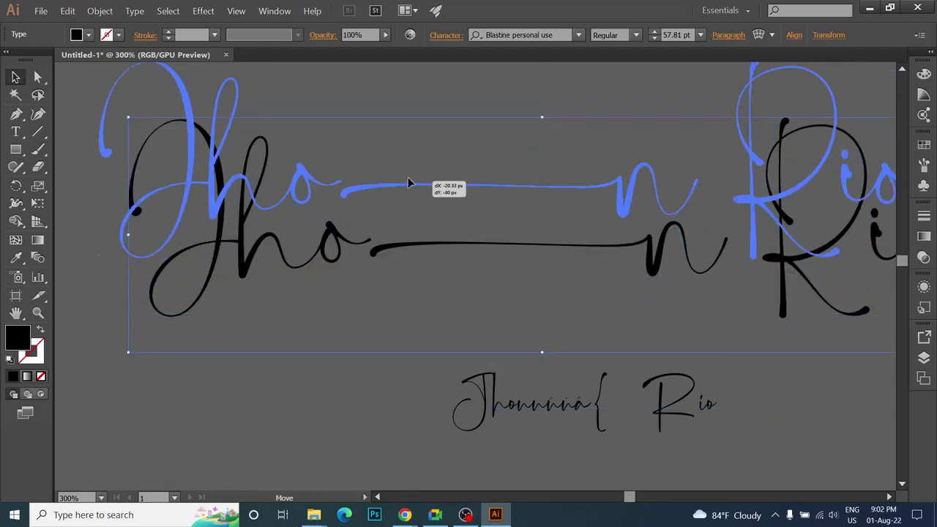
left_click(652, 39)
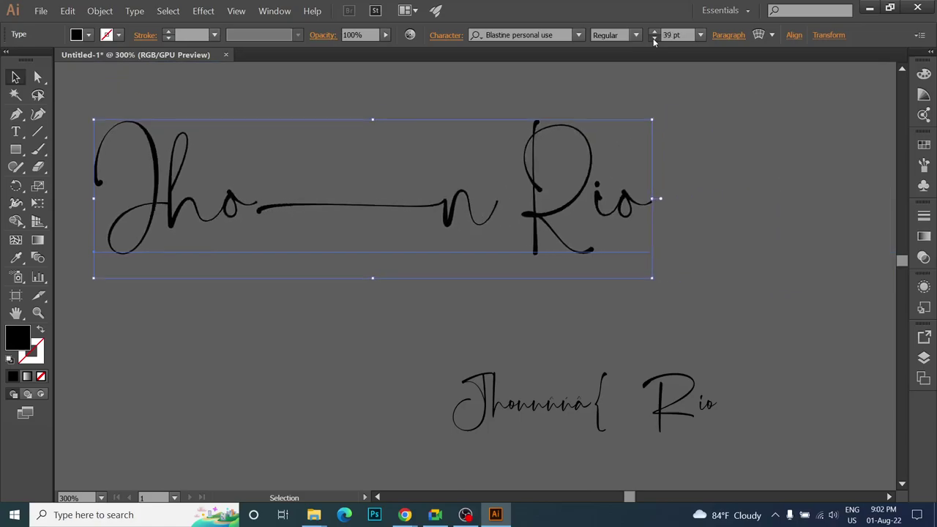
left_click(266, 294)
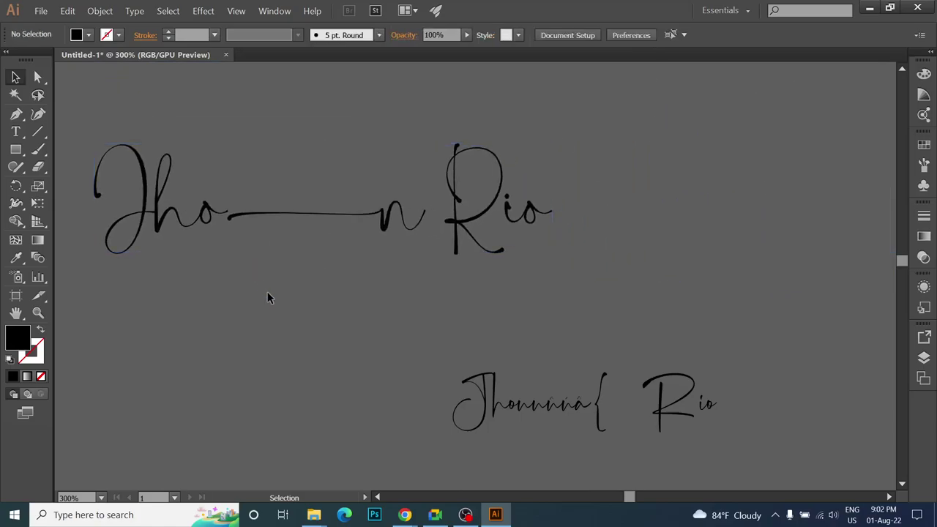
- Select the swash connector and n between 'Jho' and 'Rio' in the Blastine signature
double_click(285, 219)
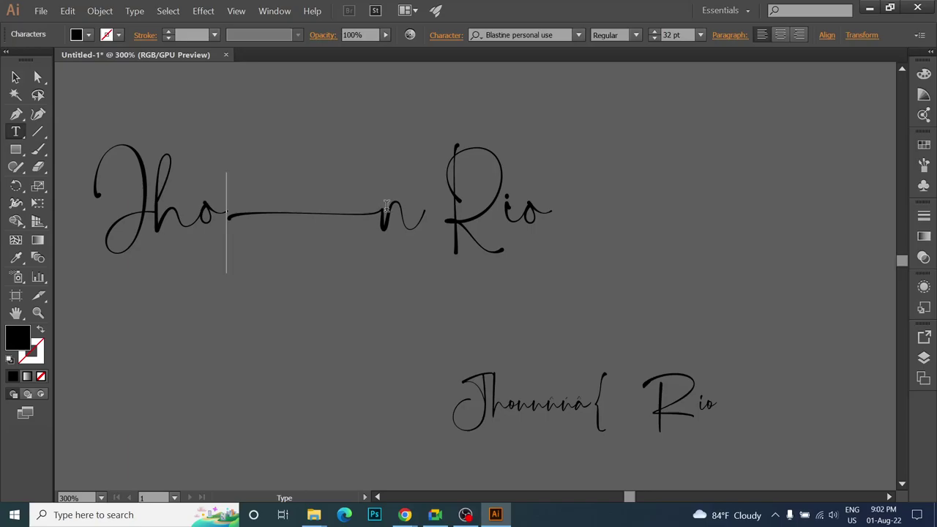
left_click_drag(428, 214, 243, 211)
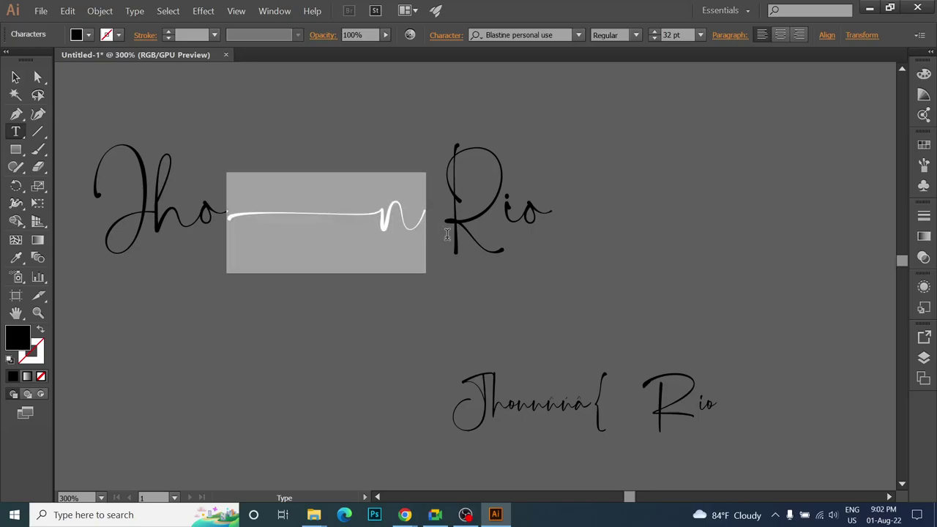
left_click(378, 215)
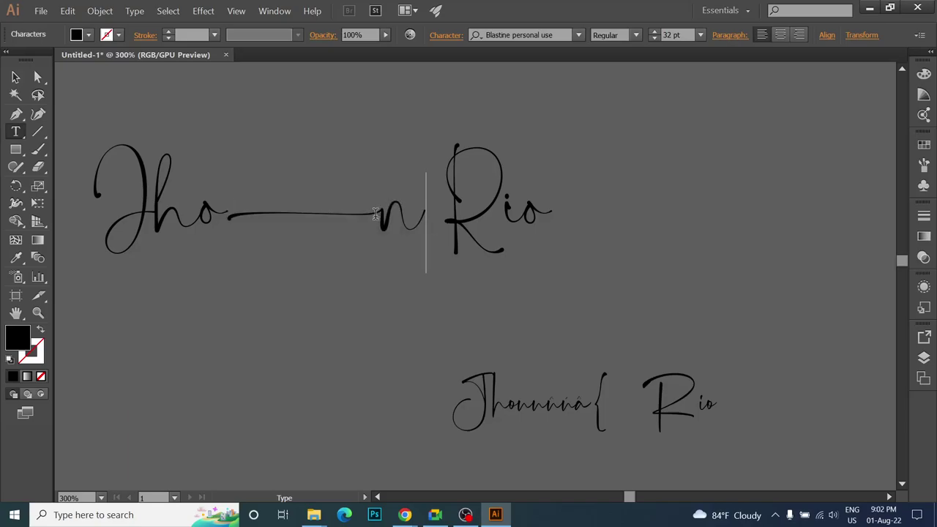
double_click(322, 213)
left_click(257, 214)
left_click_drag(257, 214, 399, 219)
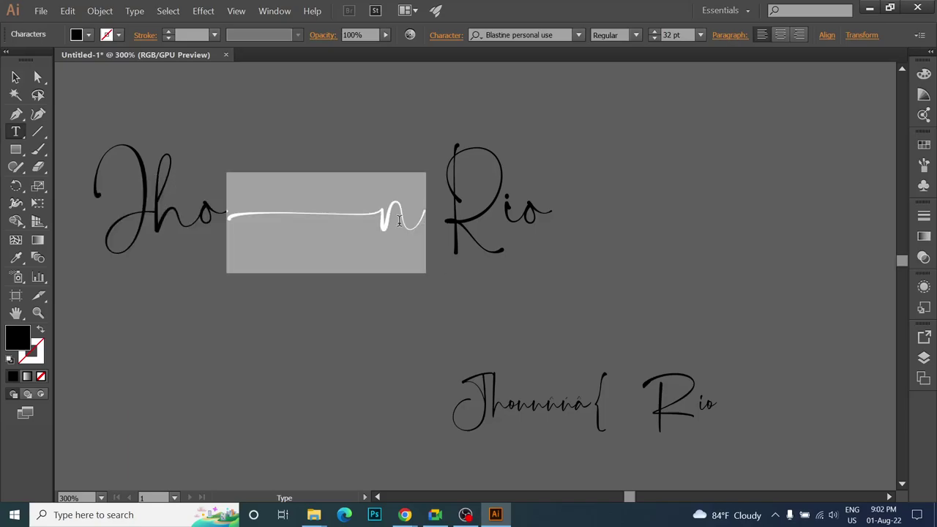
left_click(274, 10)
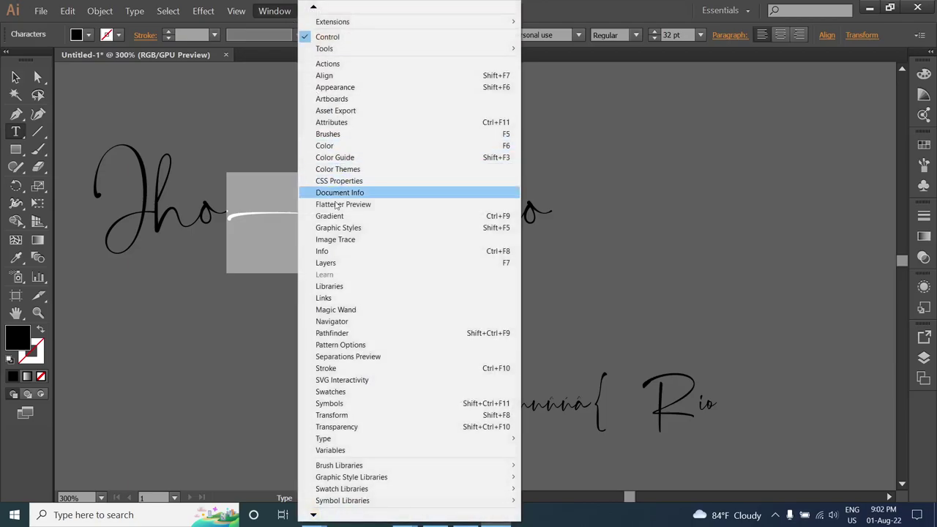
mouse_move(323, 438)
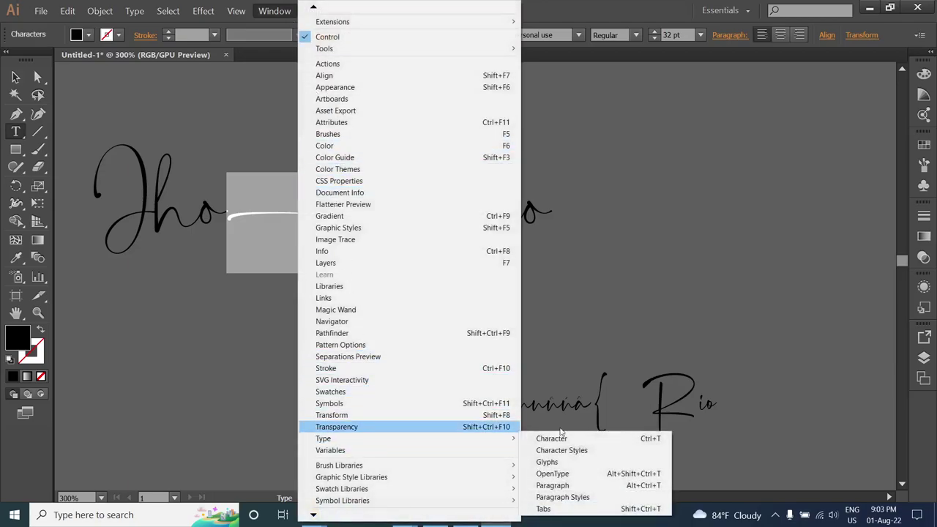
- Replace the selected swash with Blastine's long-tailed h glyph and select the new h
left_click(594, 463)
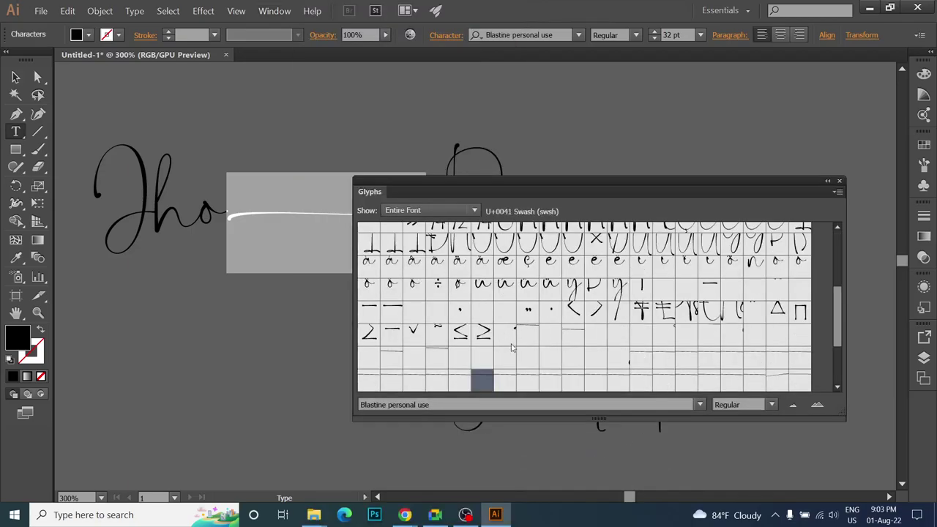
scroll(484, 294, "down", 4)
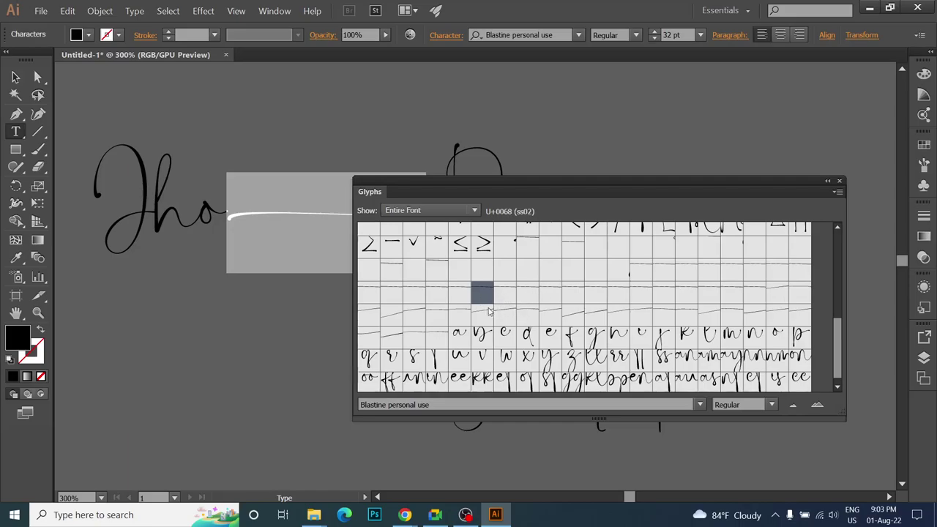
double_click(483, 310)
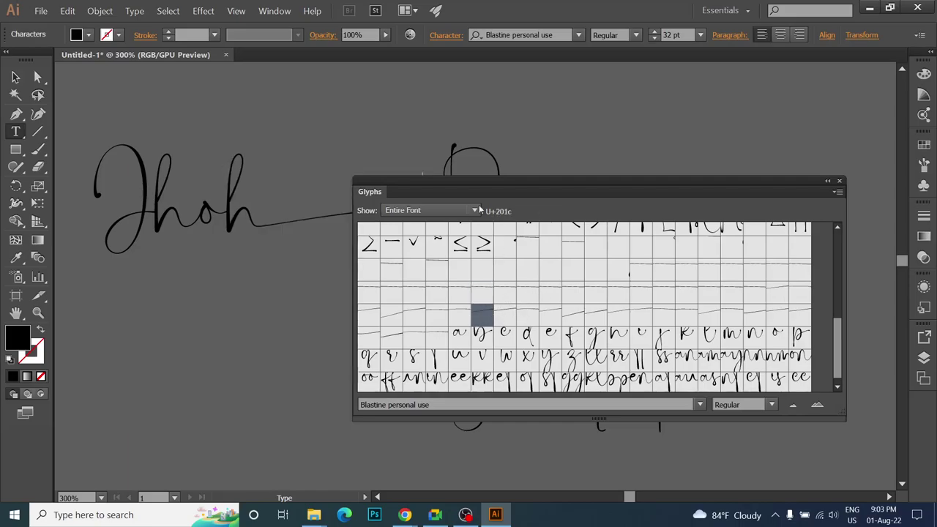
left_click(231, 208)
key("ctrl+a")
left_click_drag(252, 208, 353, 212)
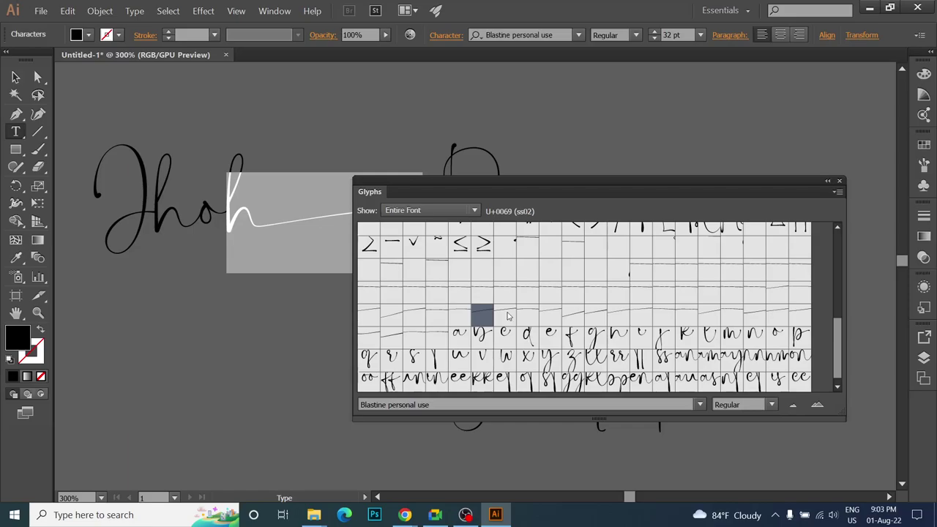
- Admit the waiting participant into the video call and return to Illustrator
left_click(434, 514)
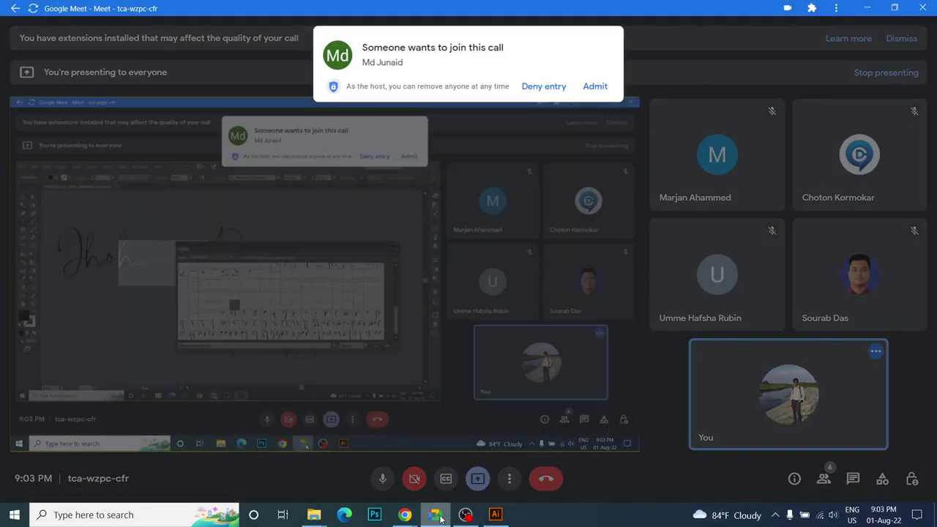
left_click(595, 87)
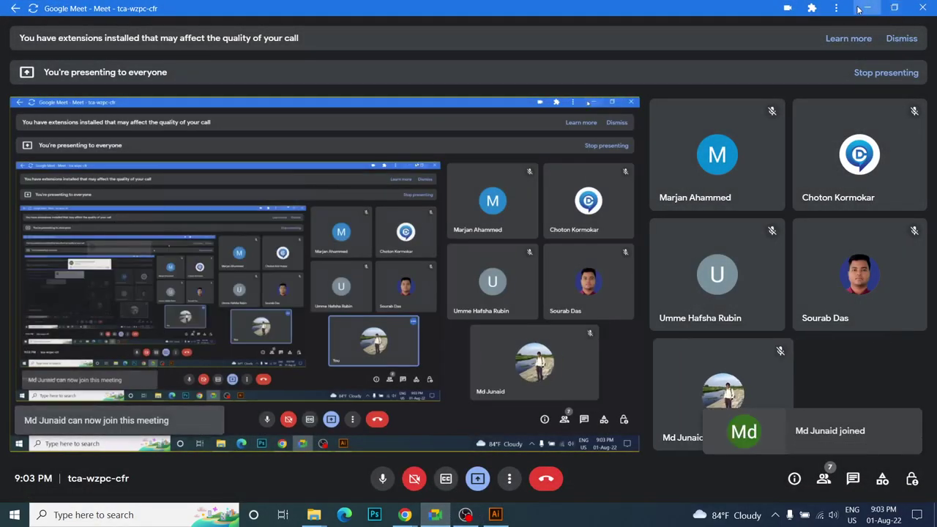
left_click(496, 514)
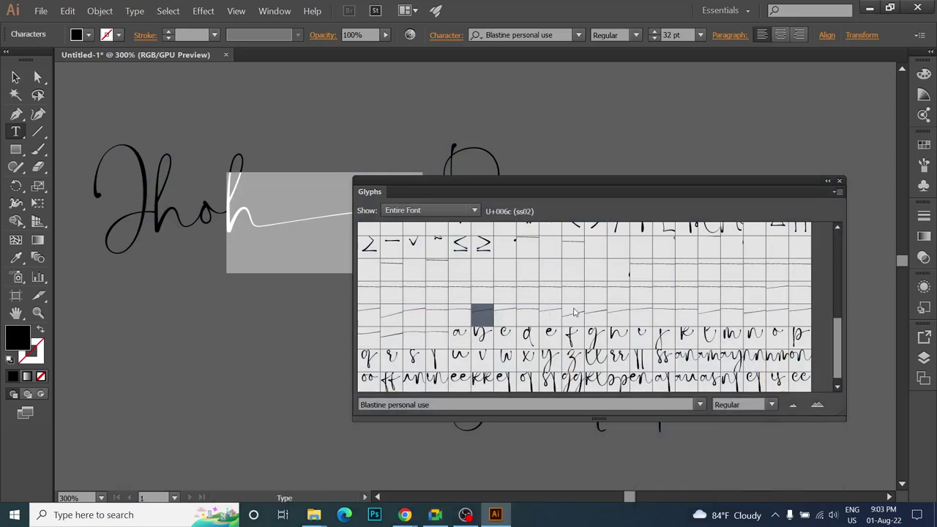
- Replace the tailed h in the signature with an alternate n glyph
left_click(619, 315)
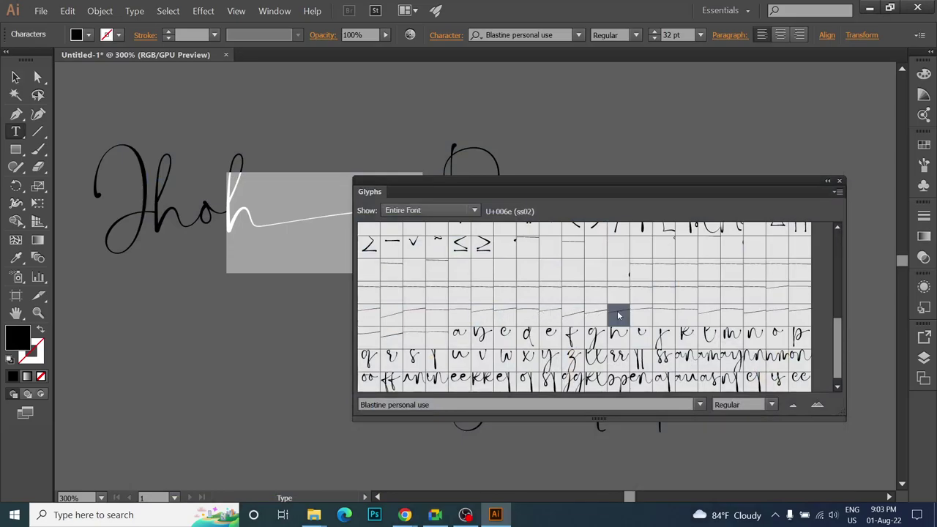
double_click(617, 314)
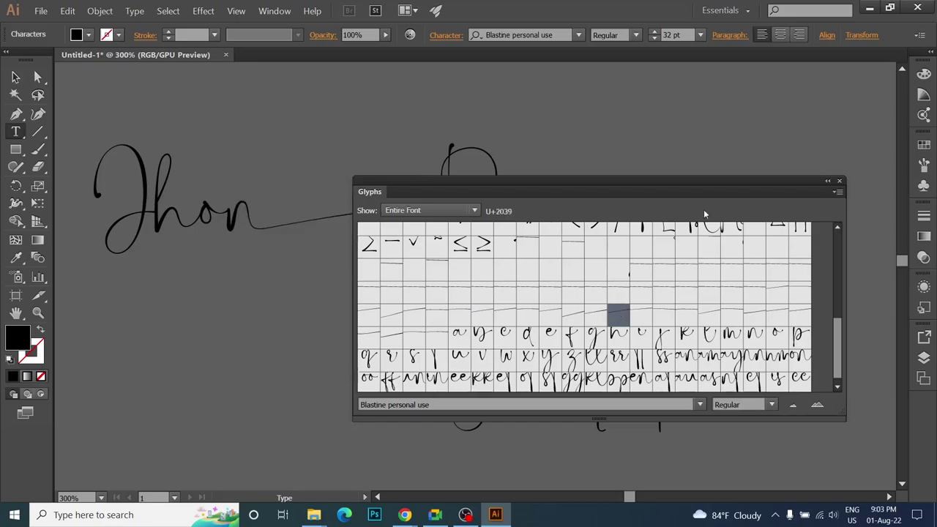
mouse_move(702, 181)
left_mouse_down()
mouse_move(705, 285)
mouse_move(689, 261)
left_mouse_up()
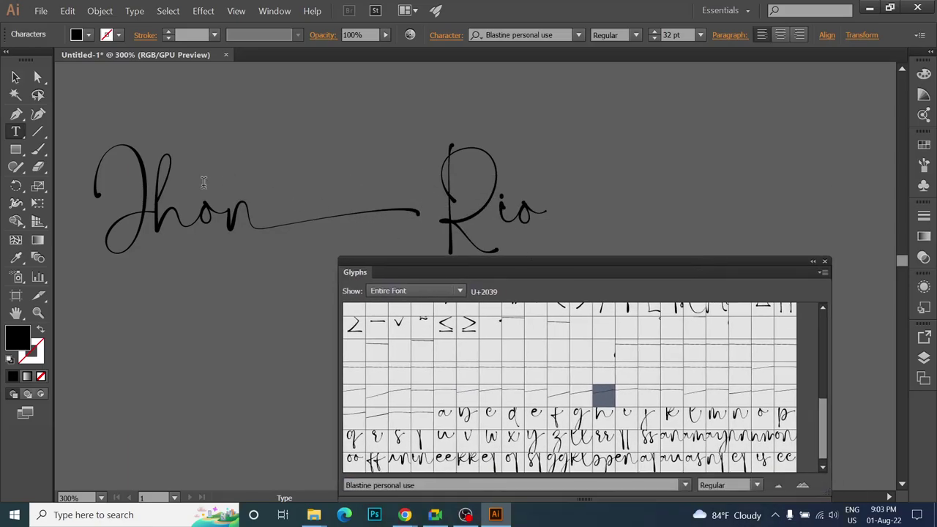
- Swap the o in Rio for a long-tailed swash o glyph
left_click(525, 210)
left_click_drag(518, 211, 556, 217)
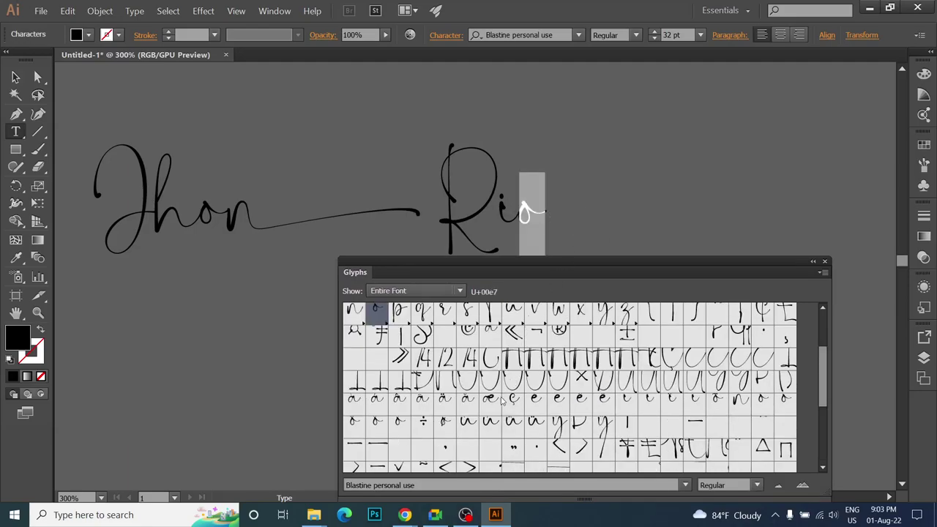
scroll(501, 394, "down", 3)
scroll(501, 394, "down", 3)
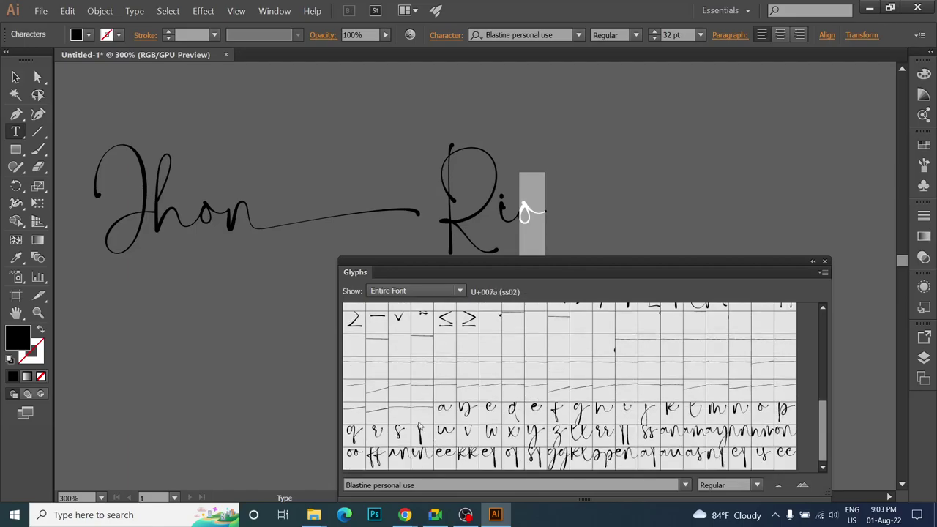
scroll(582, 435, "up", 2)
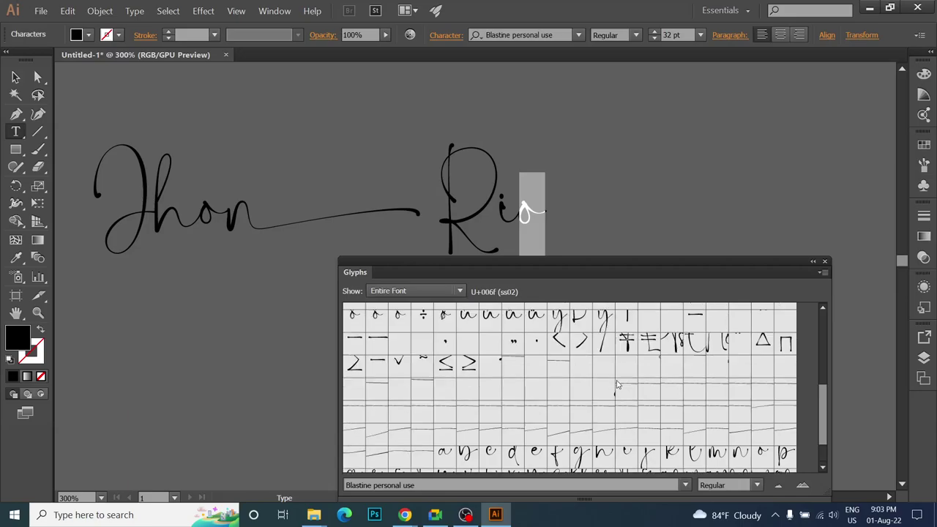
double_click(583, 431)
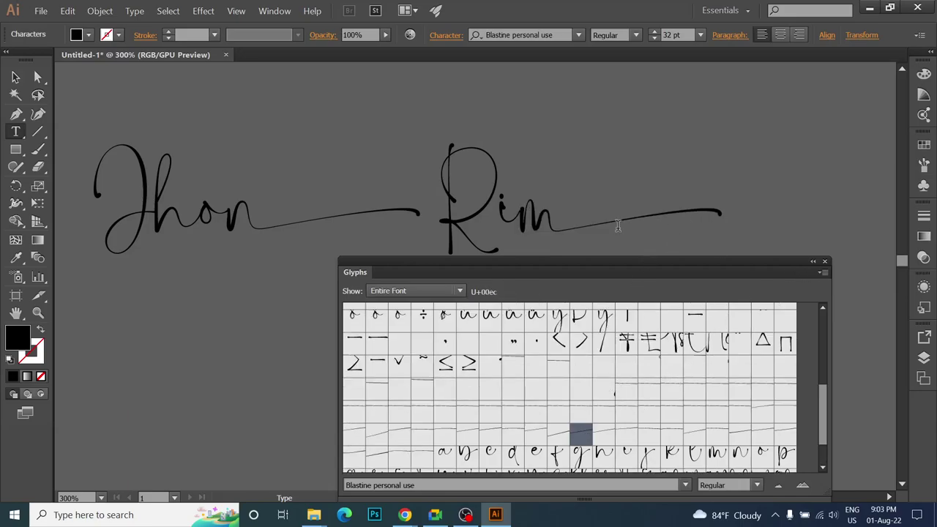
key("shift+Left")
double_click(607, 439)
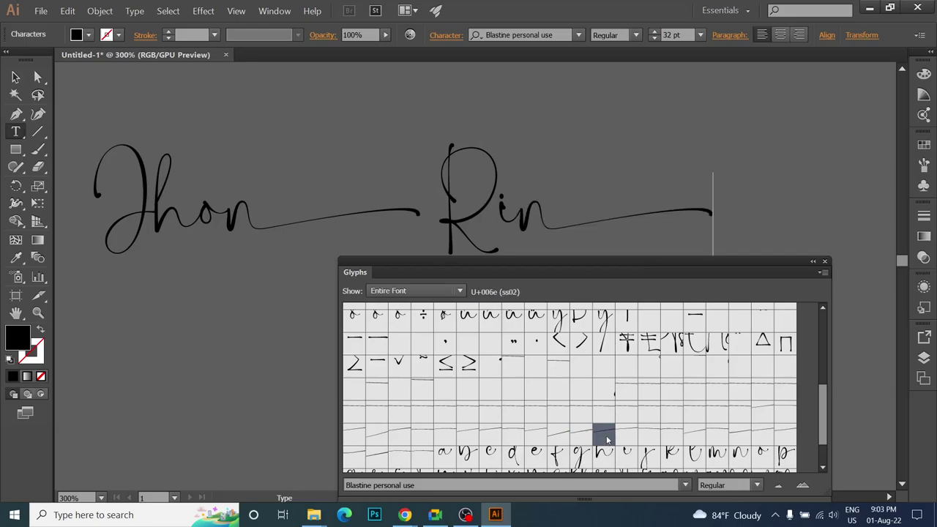
key("shift+Left")
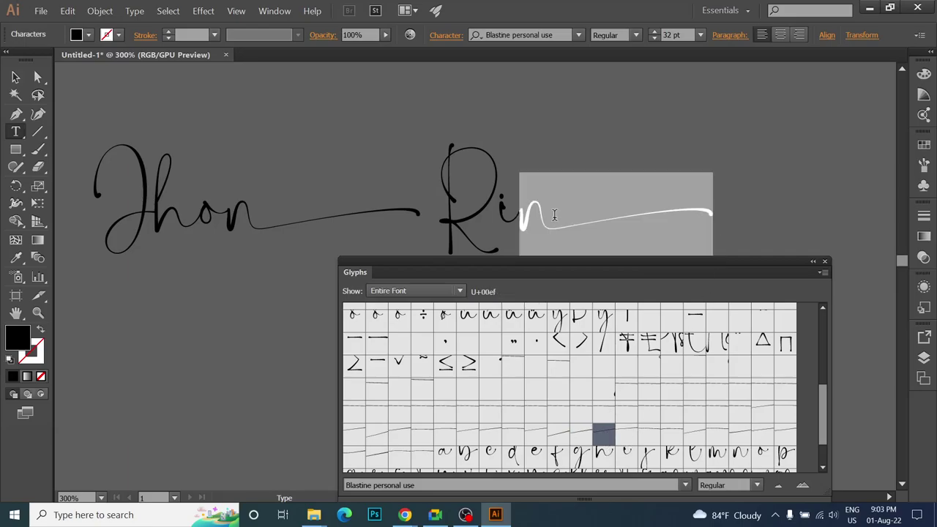
double_click(627, 436)
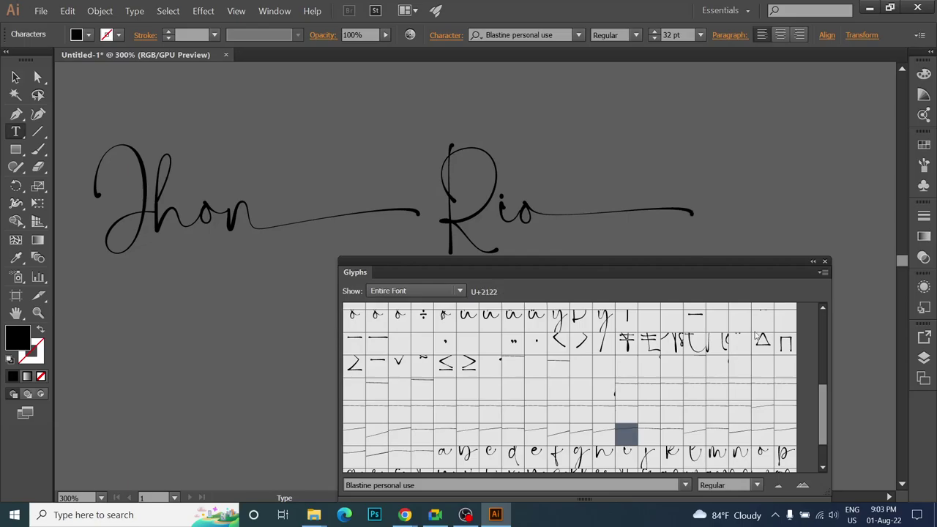
left_click(825, 262)
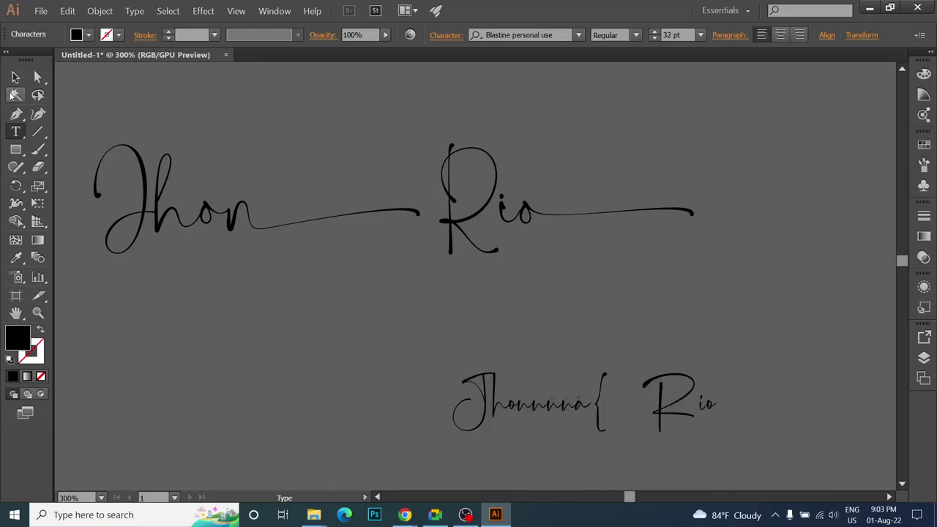
- Drag the Jhon Rio signature higher, clear of the practice text, and deselect it
left_click(16, 76)
scroll(453, 322, "up", 3)
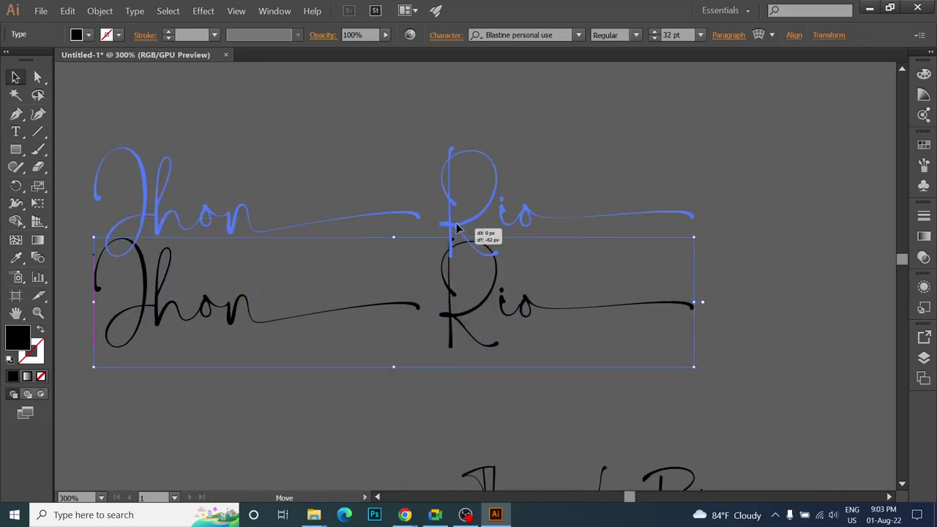
left_click_drag(459, 330, 527, 261)
left_click(605, 305)
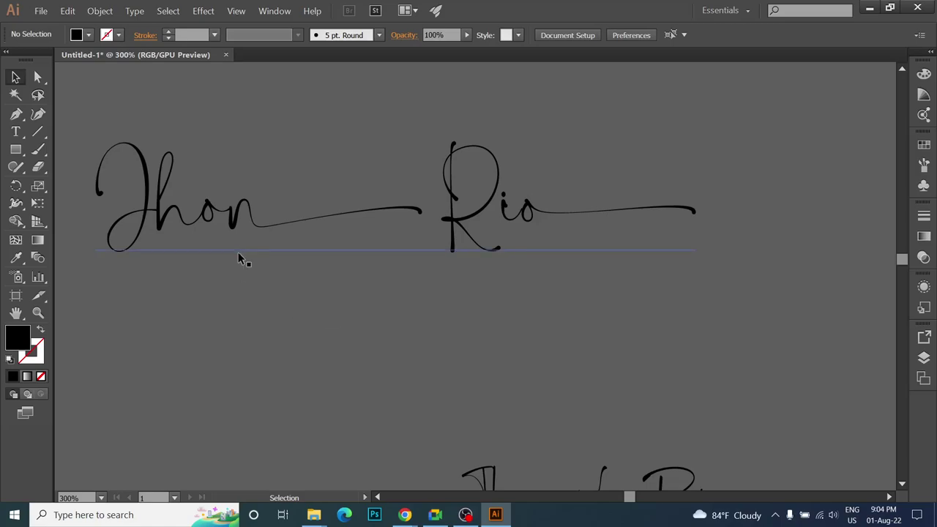
left_click(434, 515)
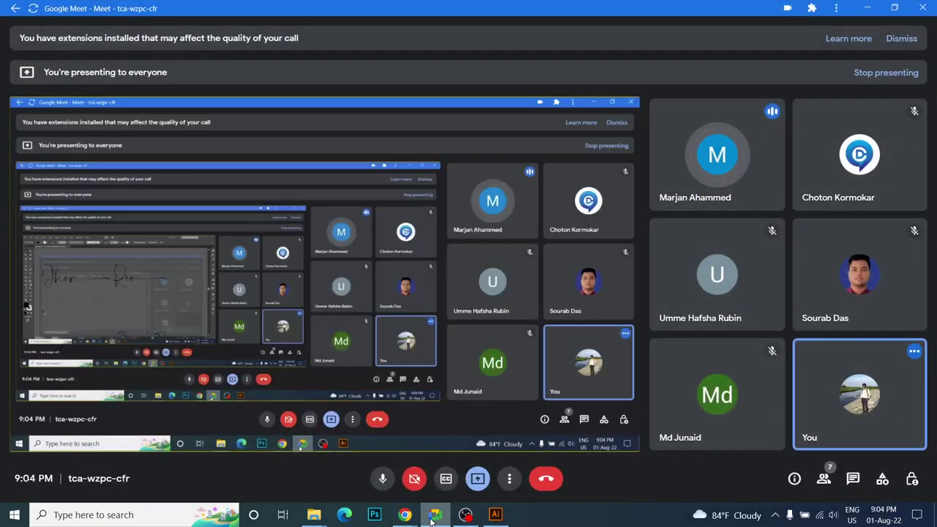
left_click(431, 517)
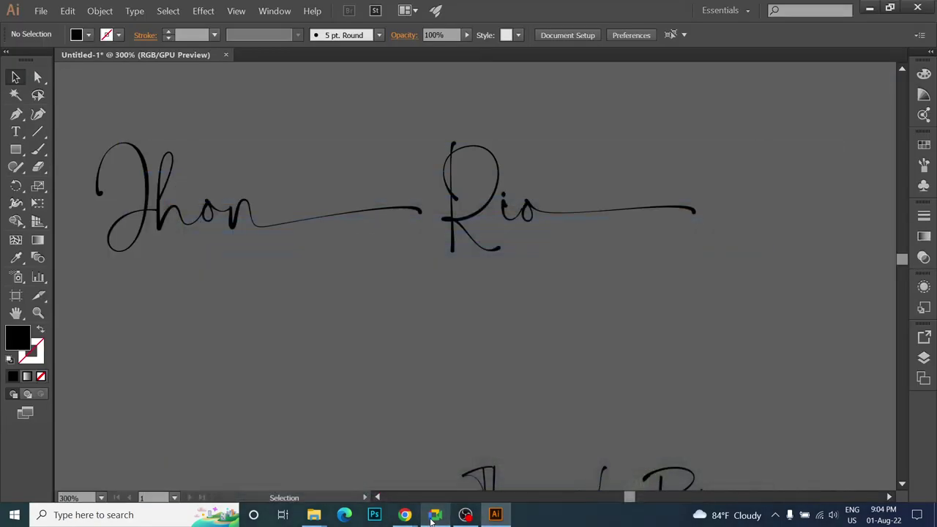
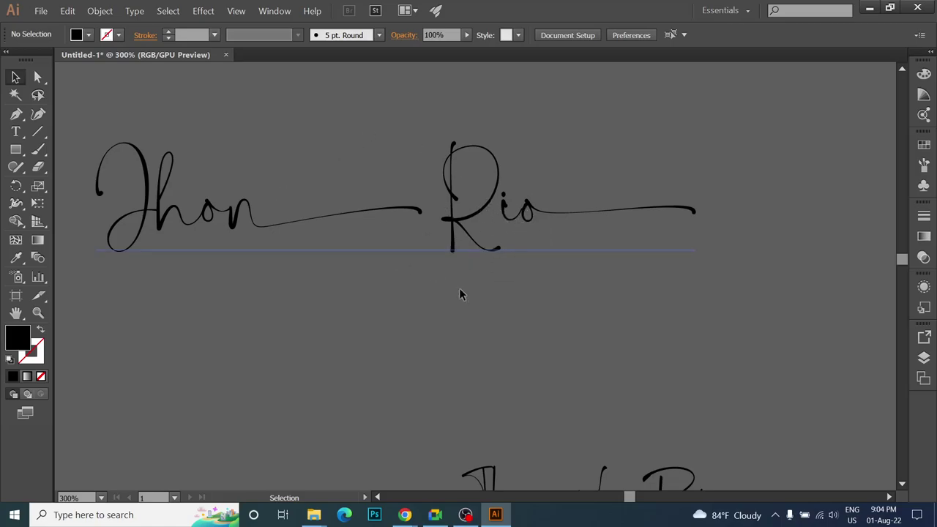
- Shrink the Graphic Designer tagline to 27 pt and move it beneath the signature
scroll(375, 243, "down", 2)
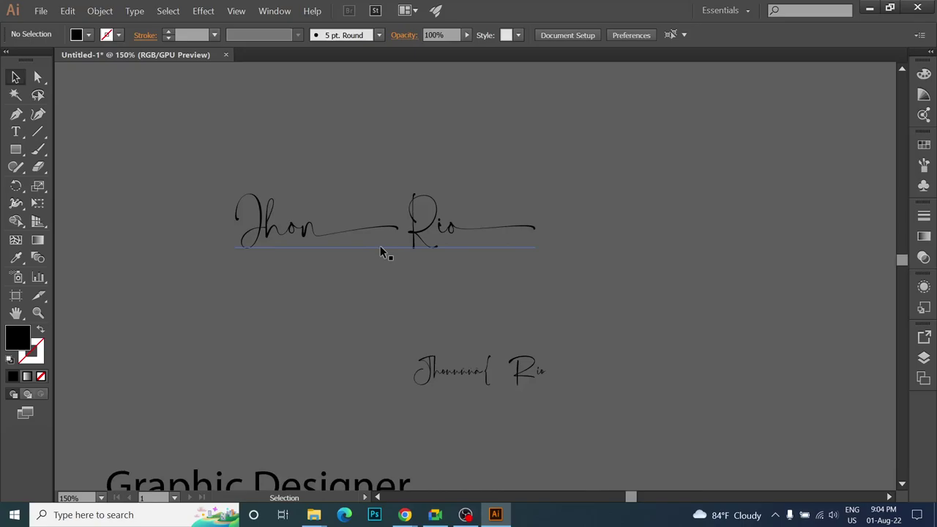
scroll(386, 256, "down", 3)
mouse_move(329, 399)
left_mouse_down()
mouse_move(473, 163)
mouse_move(468, 196)
left_mouse_up()
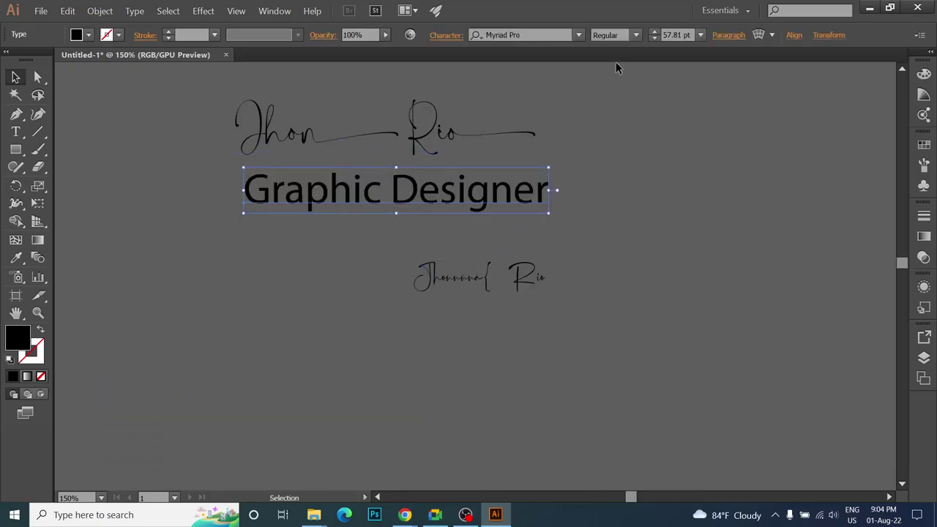
left_click(545, 34)
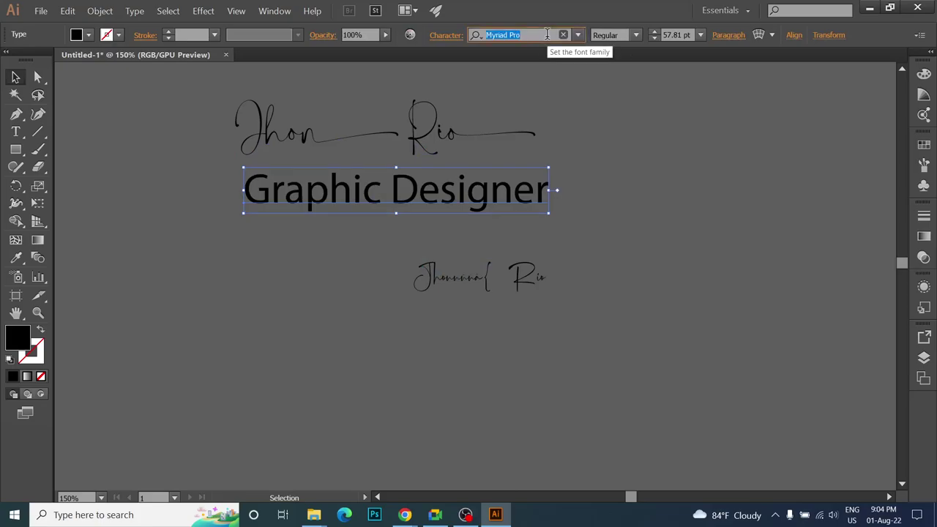
left_click(652, 40)
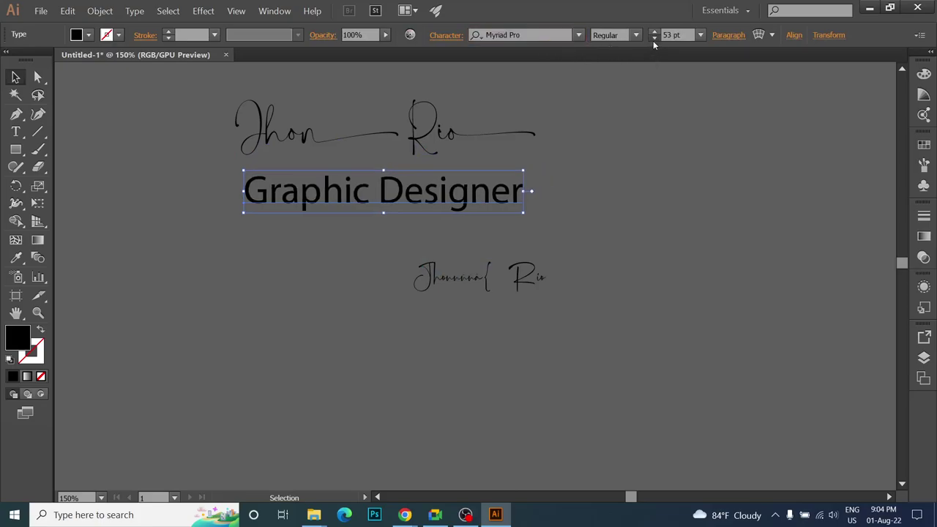
left_click(652, 40)
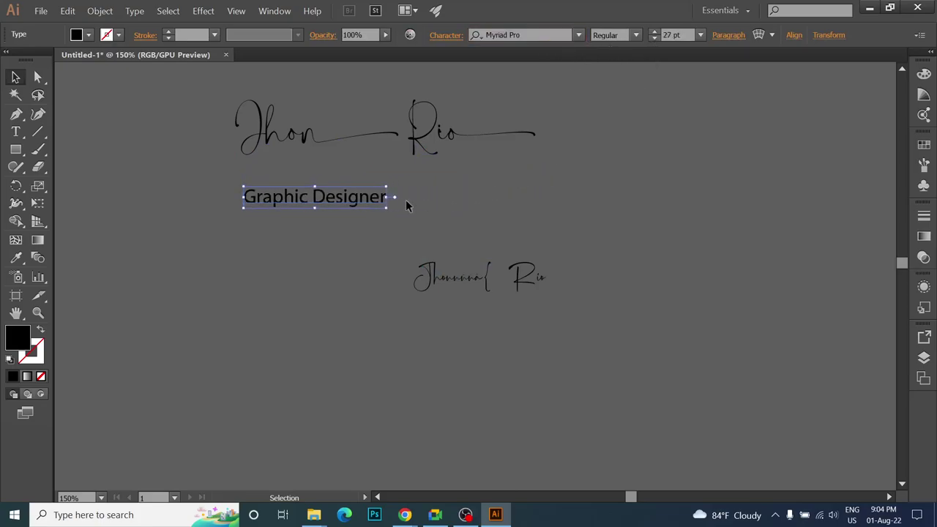
left_click_drag(324, 202, 456, 151)
- Delete 'Designer', duplicate 'Graphic' to its right and retype the copy as 'Designer'
double_click(337, 186)
key("BackSpace")
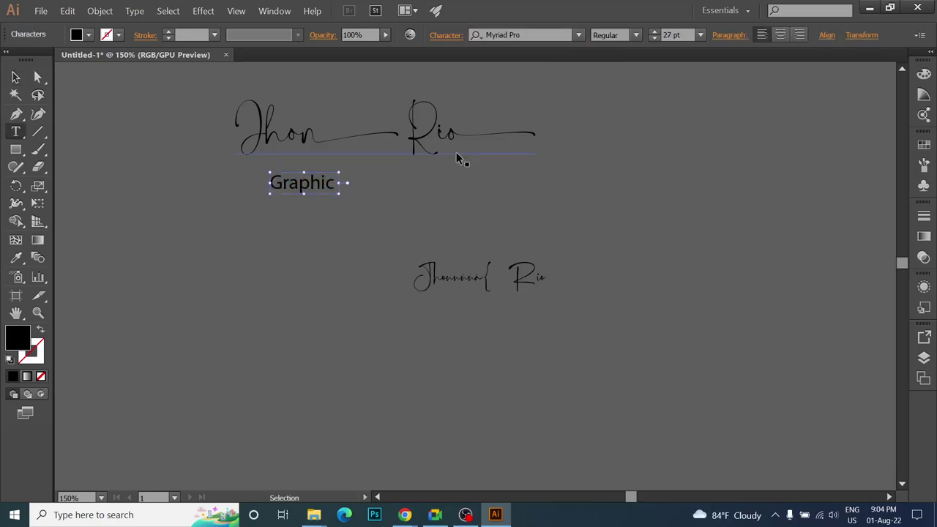
left_click(13, 74)
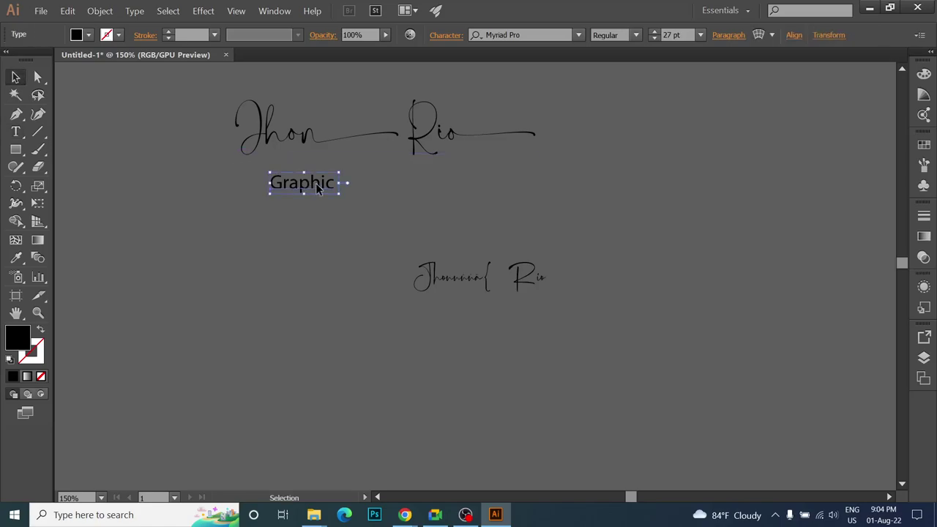
left_click_drag(308, 186, 391, 188)
double_click(384, 187)
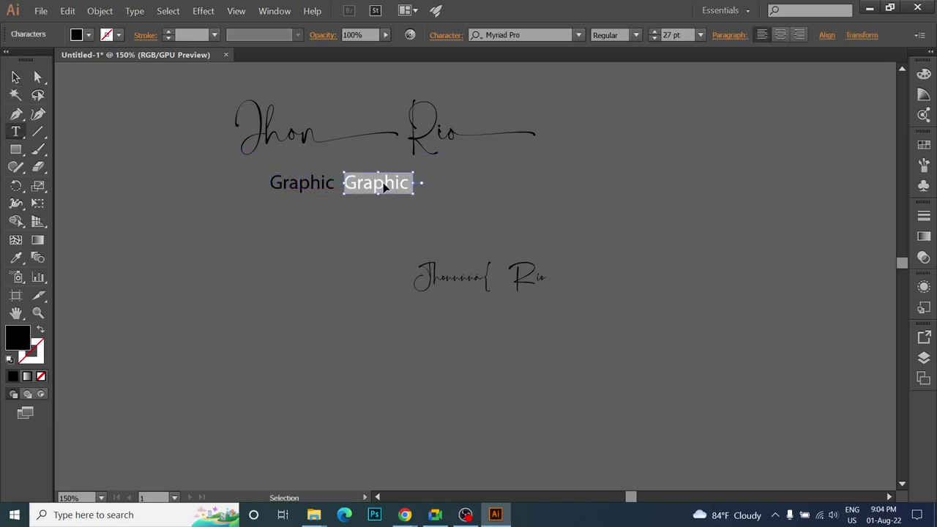
type("Designer")
left_click(17, 78)
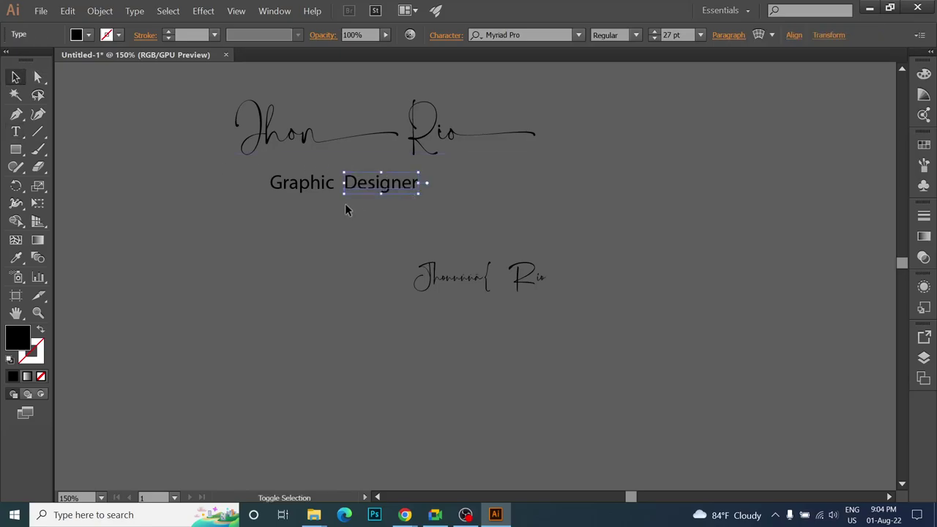
left_click(303, 185, "shift")
- Apply the Bebas Neue font to both the Graphic and Designer words
left_click(580, 34)
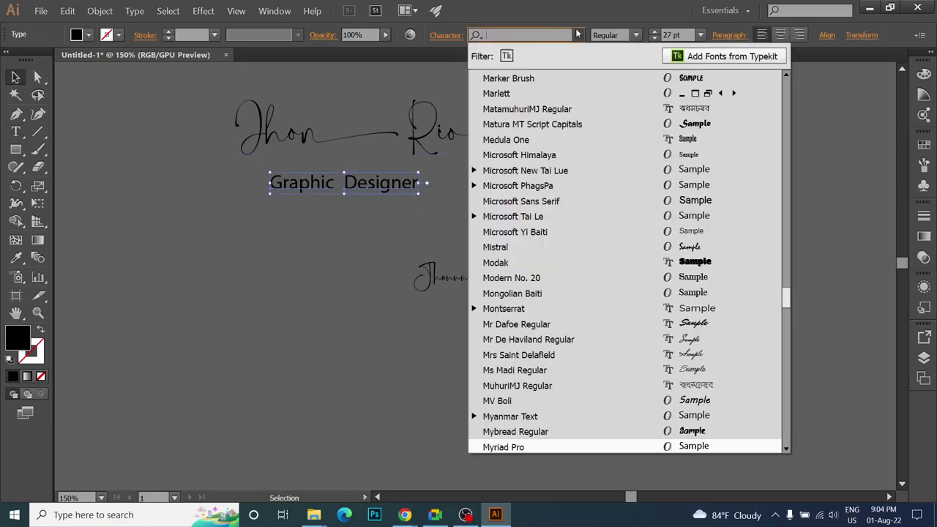
scroll(557, 194, "up", 5)
scroll(558, 194, "up", 10)
scroll(558, 194, "up", 6)
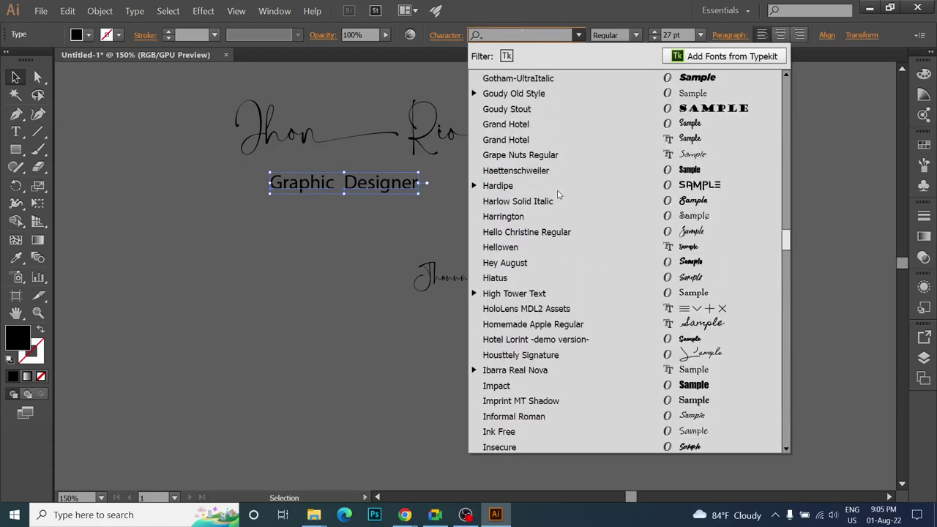
scroll(558, 194, "down", 1)
scroll(557, 193, "down", 1)
scroll(557, 194, "up", 5)
scroll(557, 196, "up", 3)
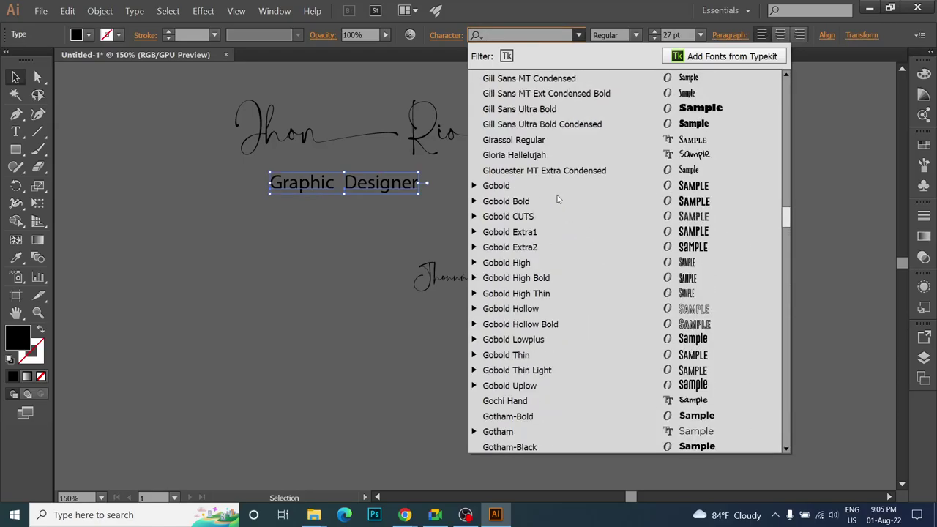
scroll(557, 196, "up", 5)
scroll(557, 196, "up", 7)
scroll(558, 196, "up", 8)
scroll(559, 199, "up", 10)
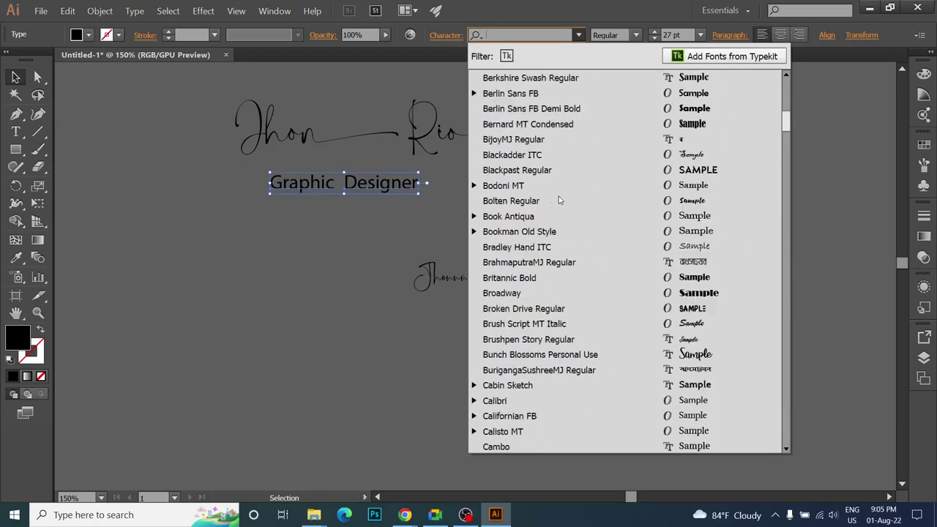
scroll(559, 199, "up", 9)
scroll(559, 199, "up", 7)
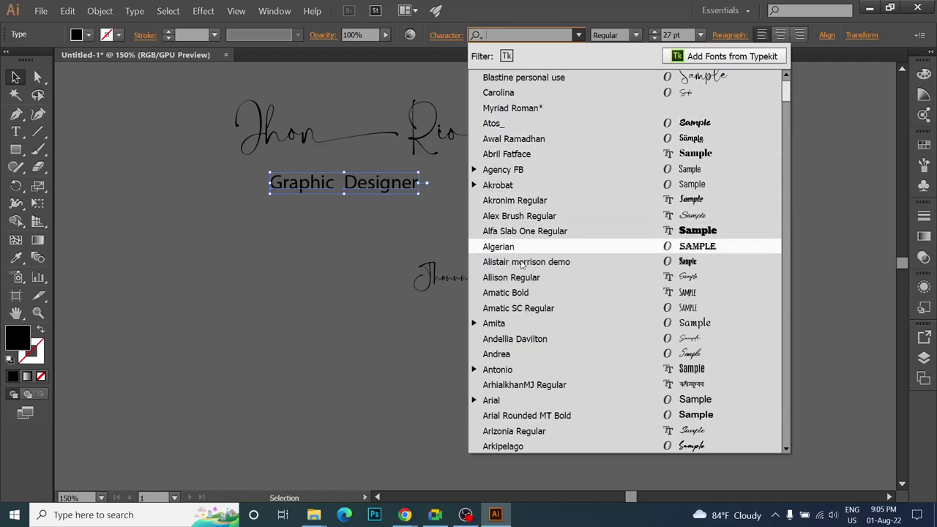
scroll(520, 324, "down", 4)
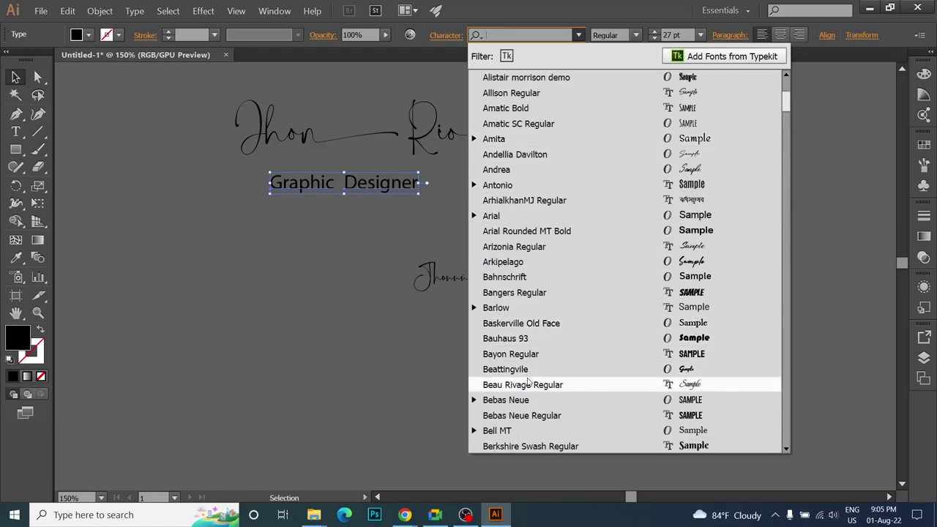
scroll(529, 382, "down", 1)
scroll(514, 333, "down", 3)
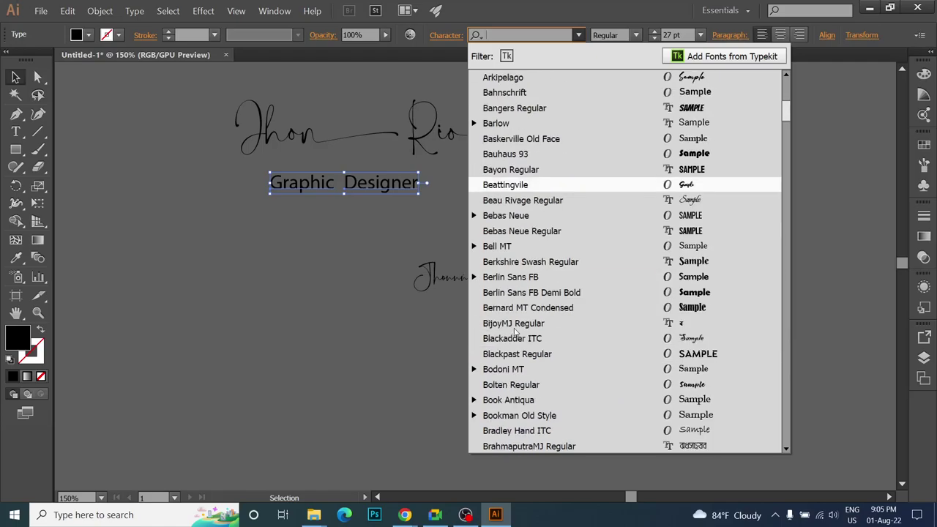
scroll(515, 333, "down", 2)
scroll(515, 331, "down", 2)
scroll(515, 331, "down", 1)
scroll(515, 330, "up", 4)
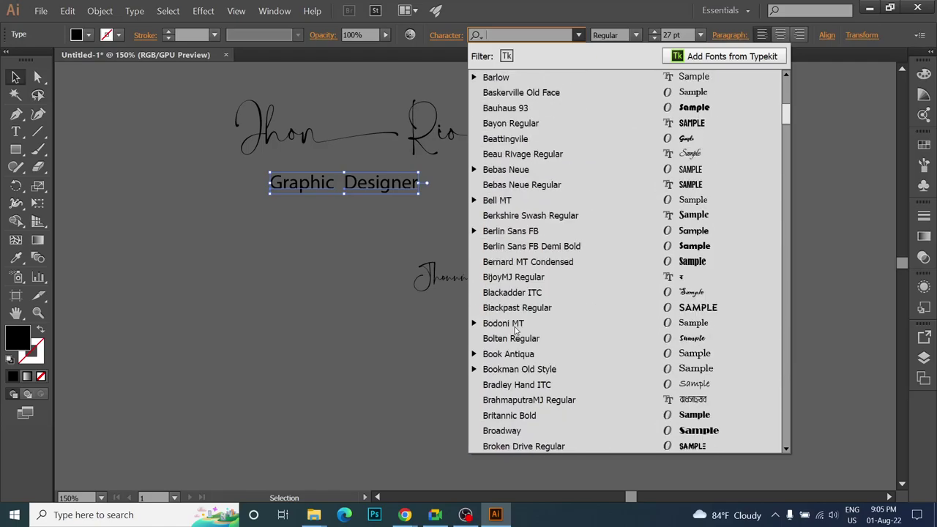
left_click(501, 170)
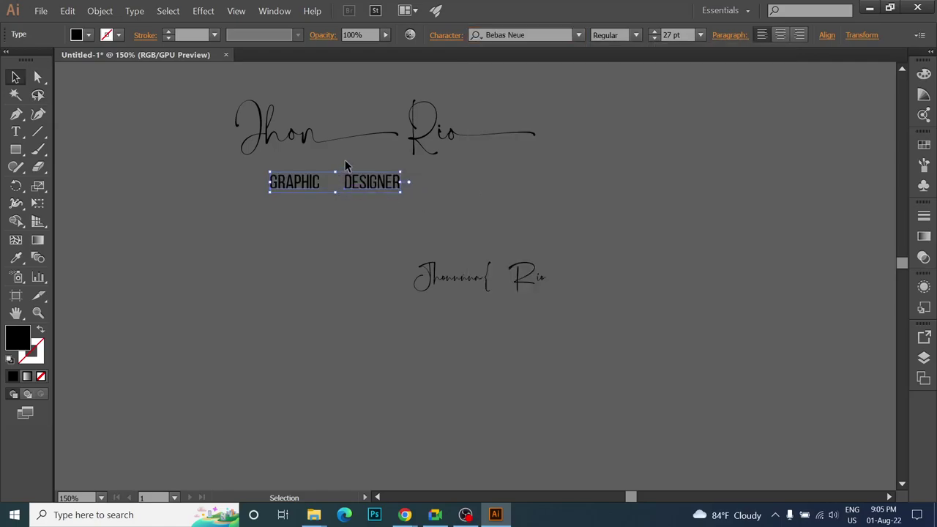
left_click(344, 139, "shift")
left_click(369, 229)
- Resize GRAPHIC and DESIGNER to 18 pt and tuck them under Jhon and Rio
left_click(322, 188)
left_click(654, 40)
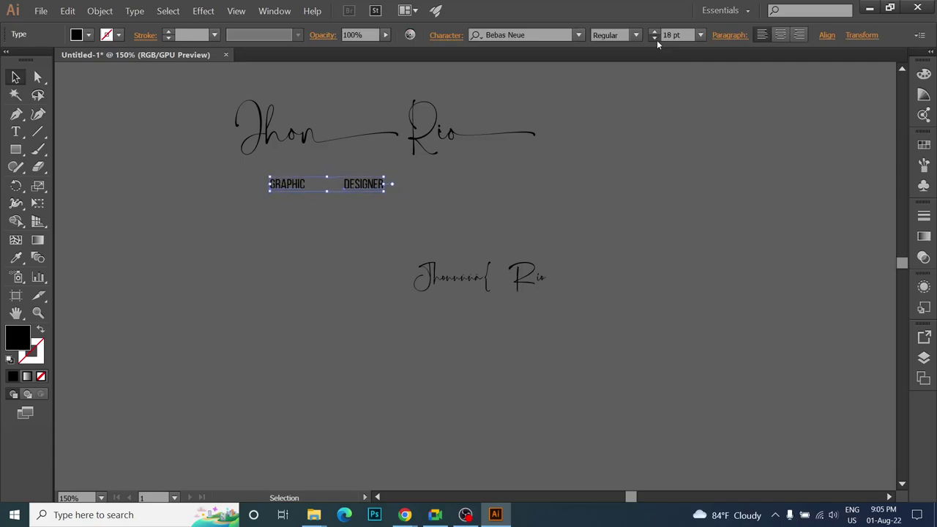
left_click(361, 222)
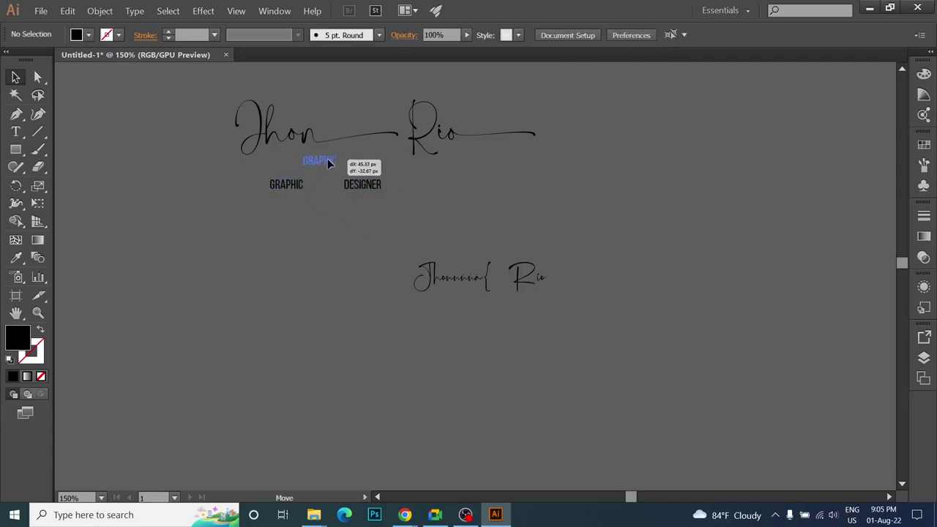
left_click_drag(303, 192, 314, 171)
left_click_drag(387, 189, 461, 164)
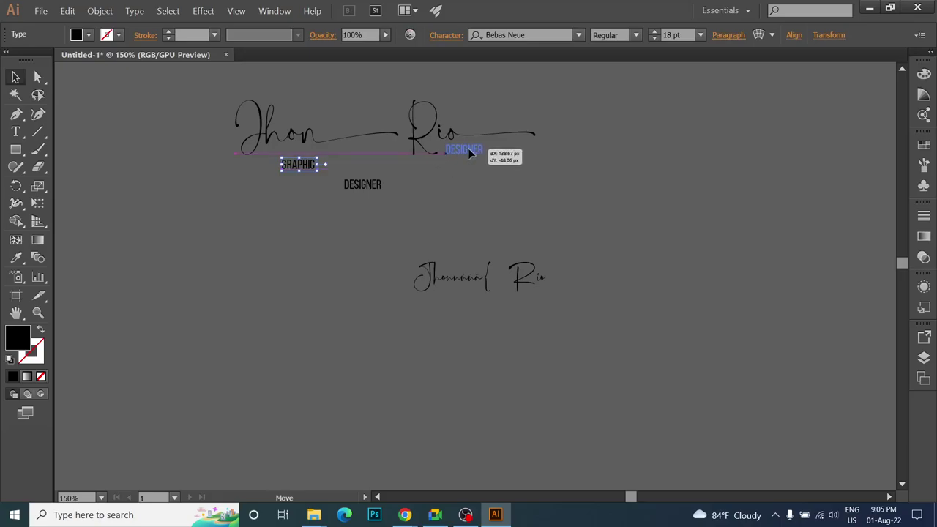
left_click_drag(461, 161, 468, 148)
left_click_drag(301, 170, 301, 160)
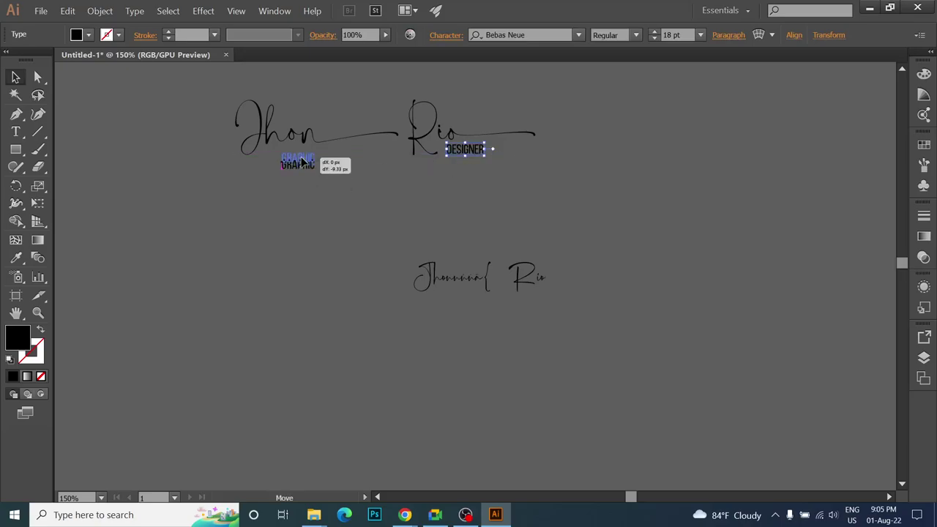
- Convert the Jhon Rio signature text to outlines
left_click(379, 206)
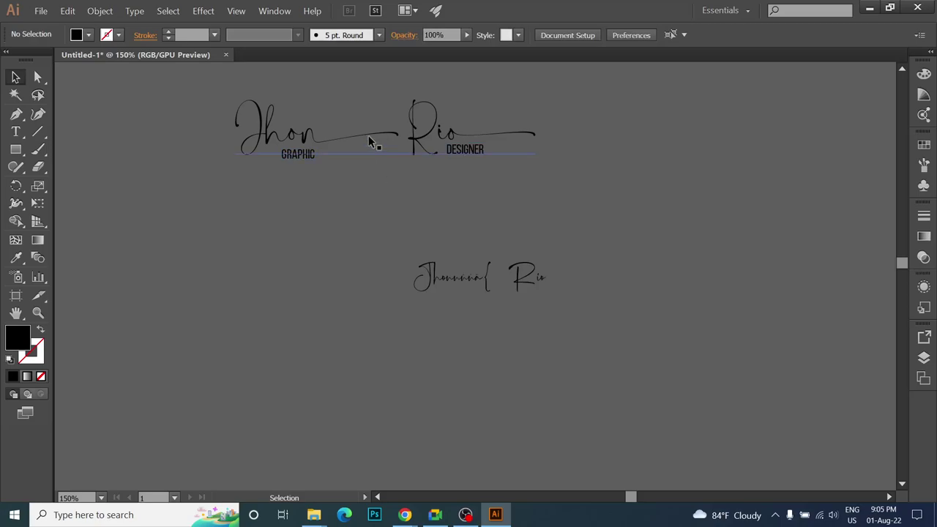
left_click(371, 137)
right_click(369, 137)
left_click(401, 208)
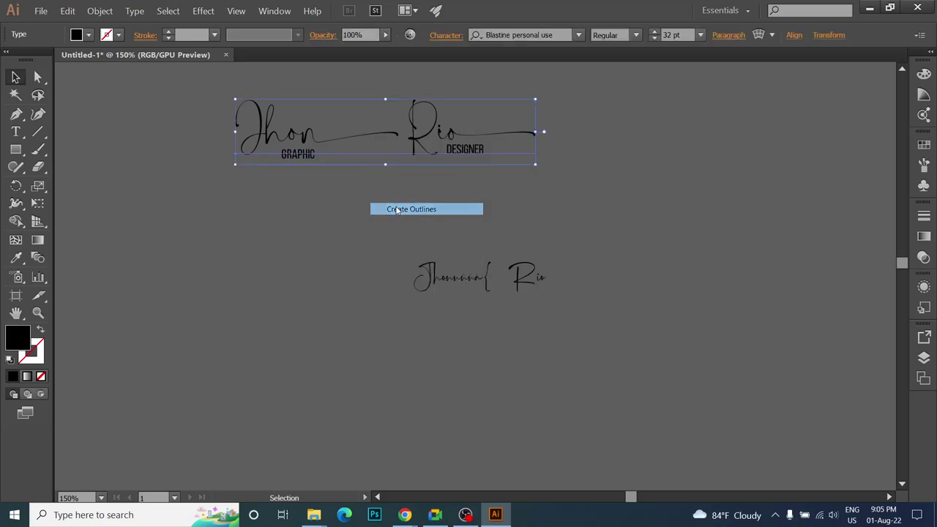
- Nudge GRAPHIC left and widen its letter spacing, starting from the 200 tracking preset
left_click(305, 170)
scroll(309, 159, "up", 1)
scroll(309, 160, "up", 1)
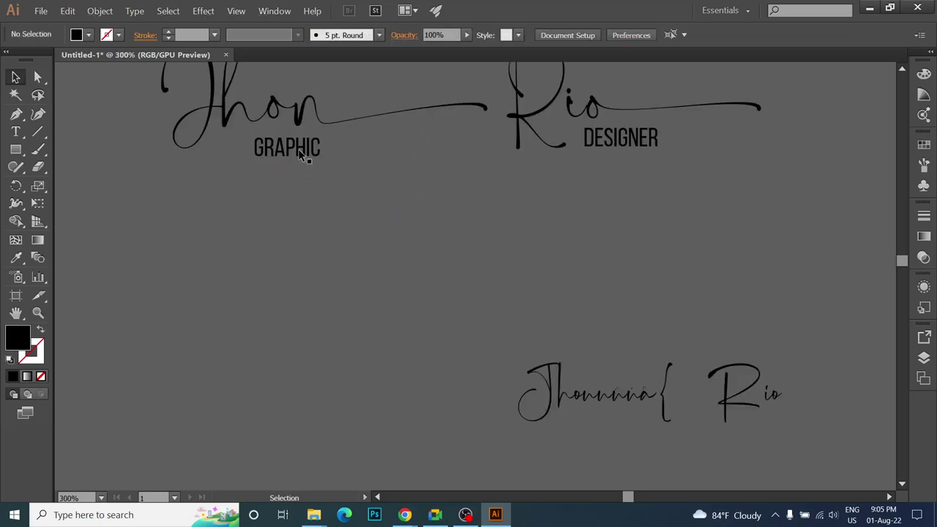
left_click_drag(295, 145, 285, 145)
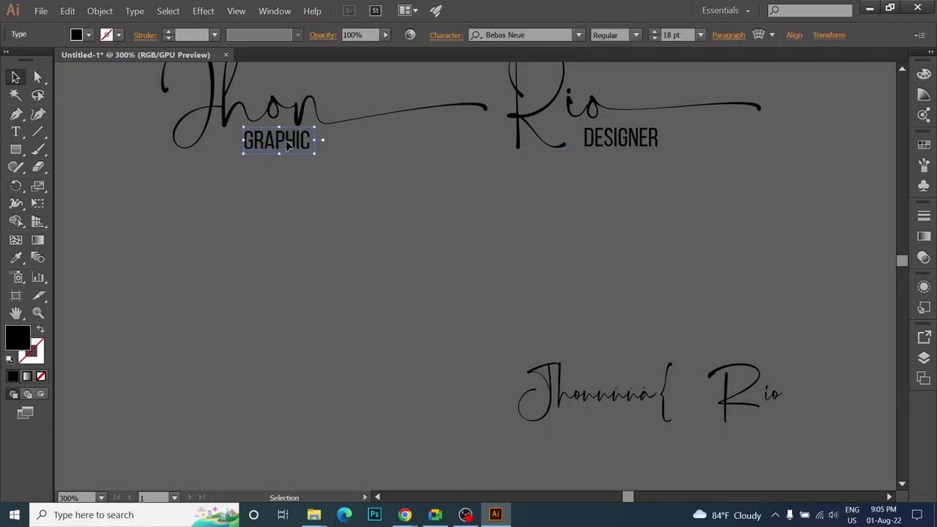
left_click(445, 35)
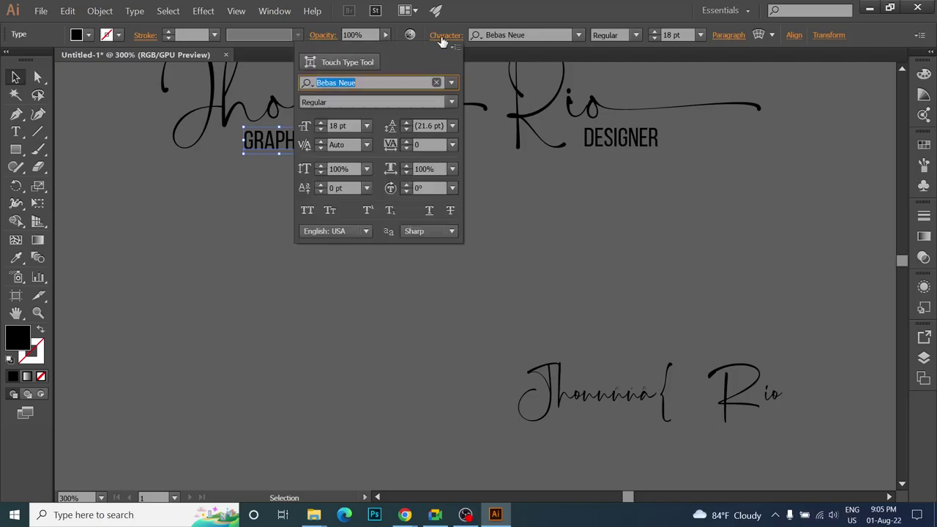
left_click(452, 144)
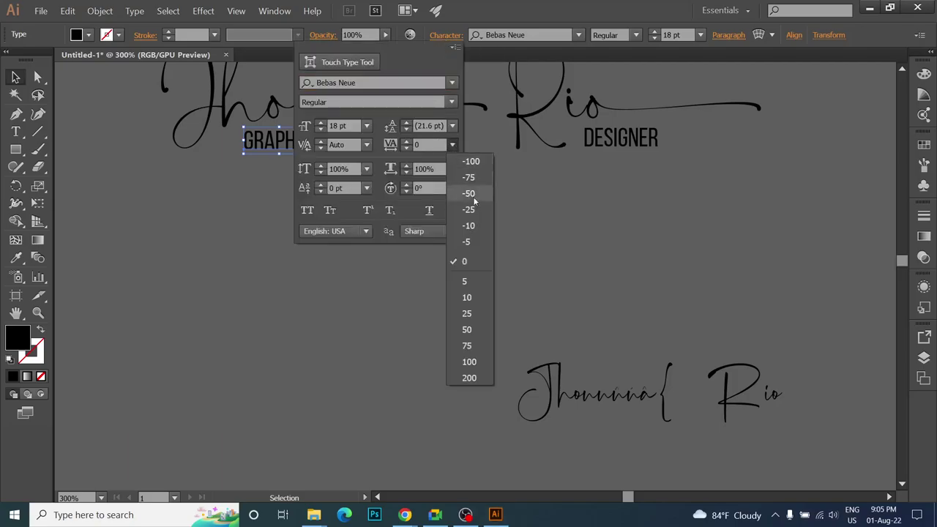
left_click(469, 378)
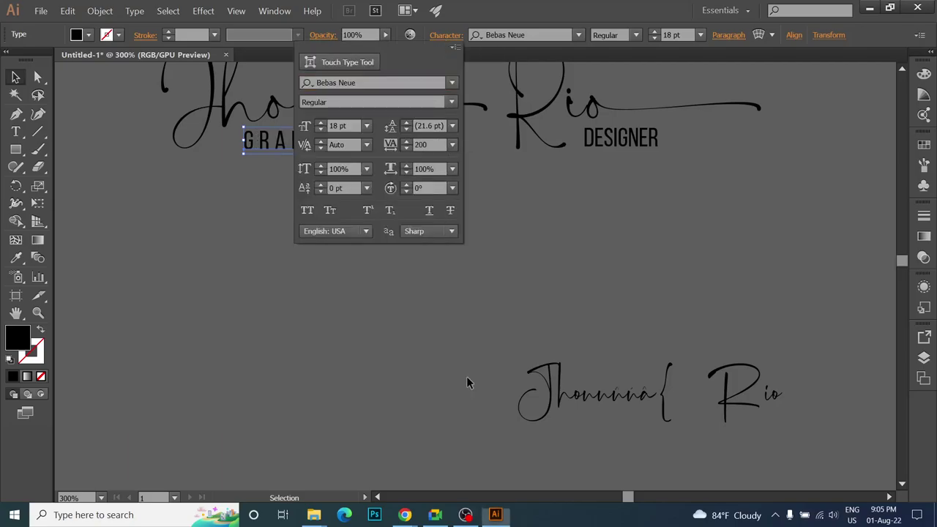
left_click(429, 144)
type("5")
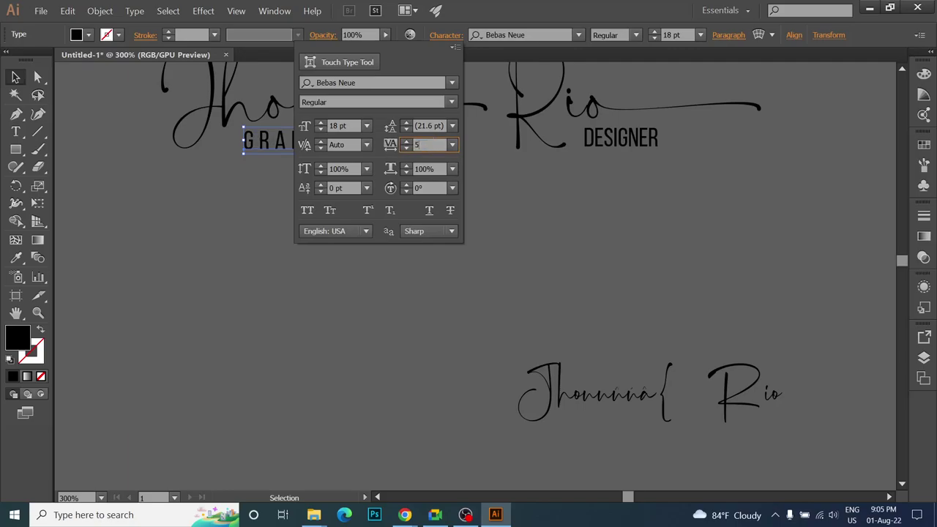
key("Return")
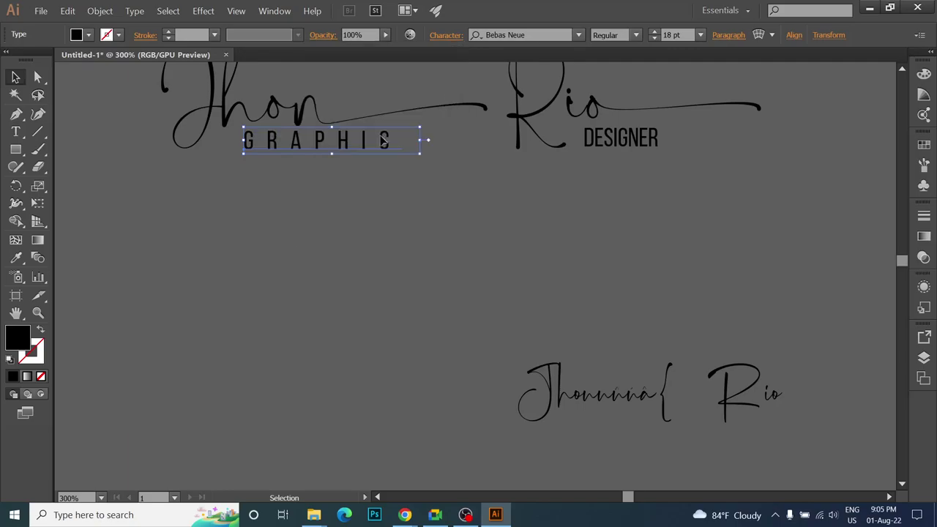
- Retype the final C of GRAPHIC
double_click(382, 141)
left_click_drag(382, 139, 436, 150)
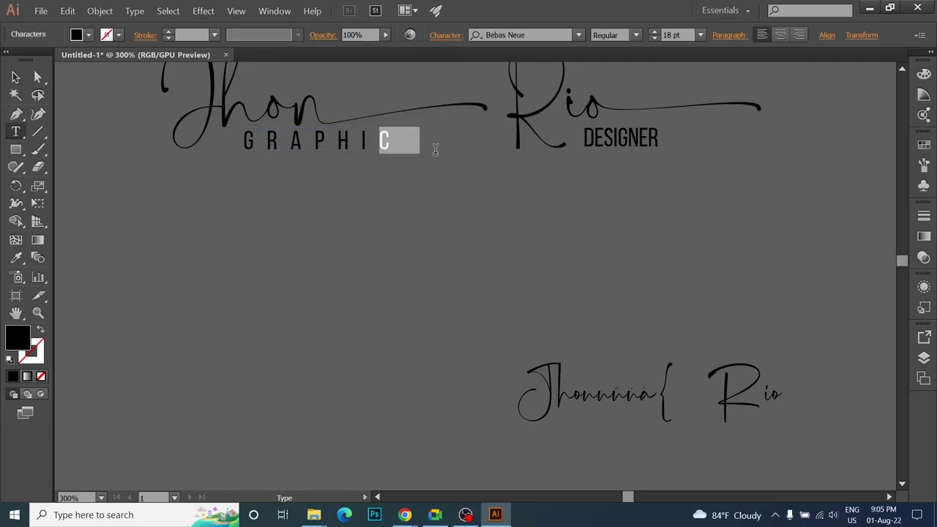
left_click(402, 129)
key("BackSpace")
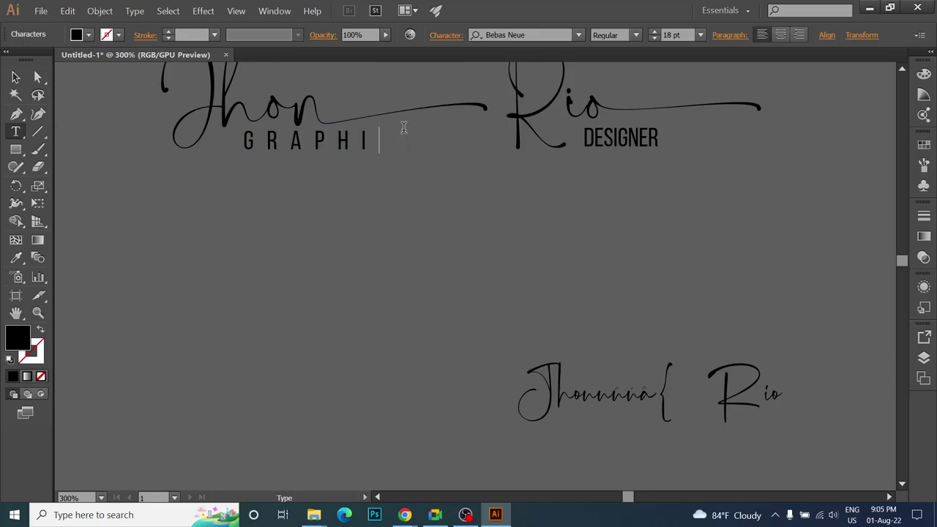
type("C")
- Set the tracking of both GRAPHIC and DESIGNER to 1000
double_click(355, 140)
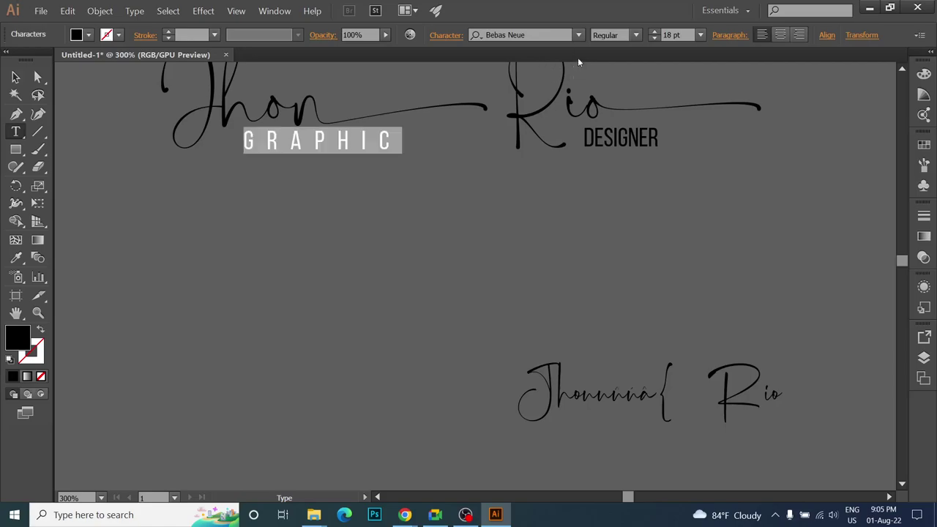
left_click(459, 37)
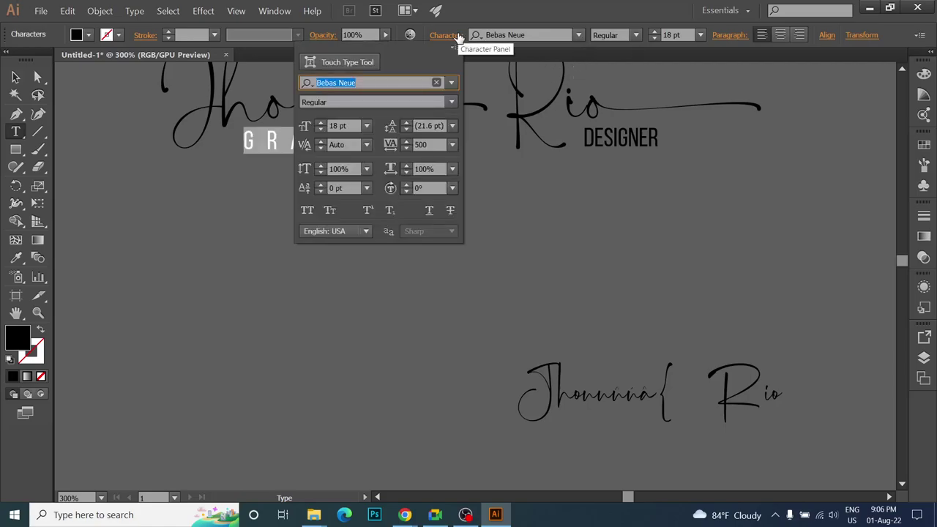
left_click(424, 145)
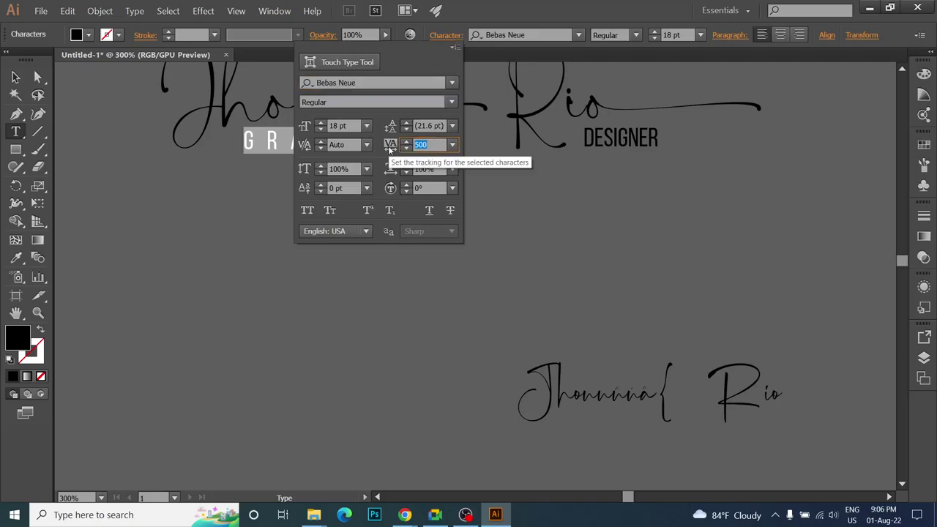
type("1000")
key("Return")
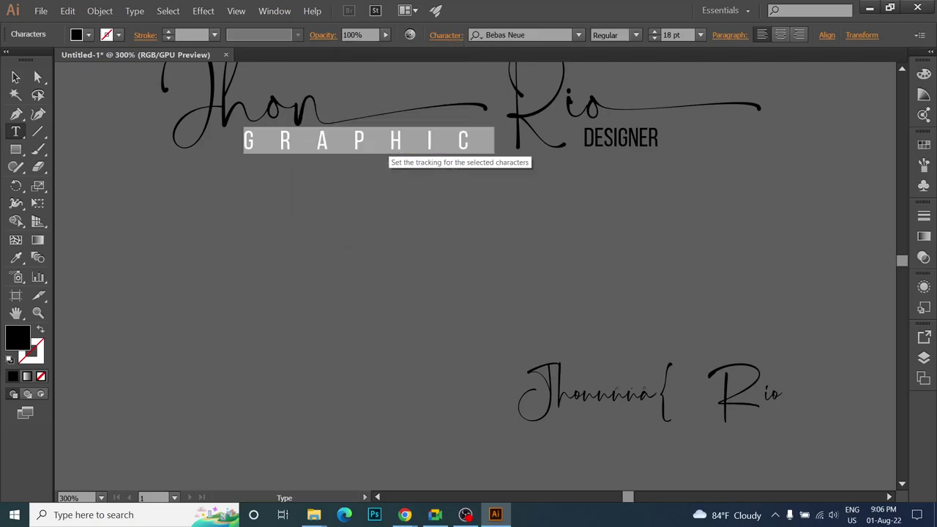
double_click(600, 139)
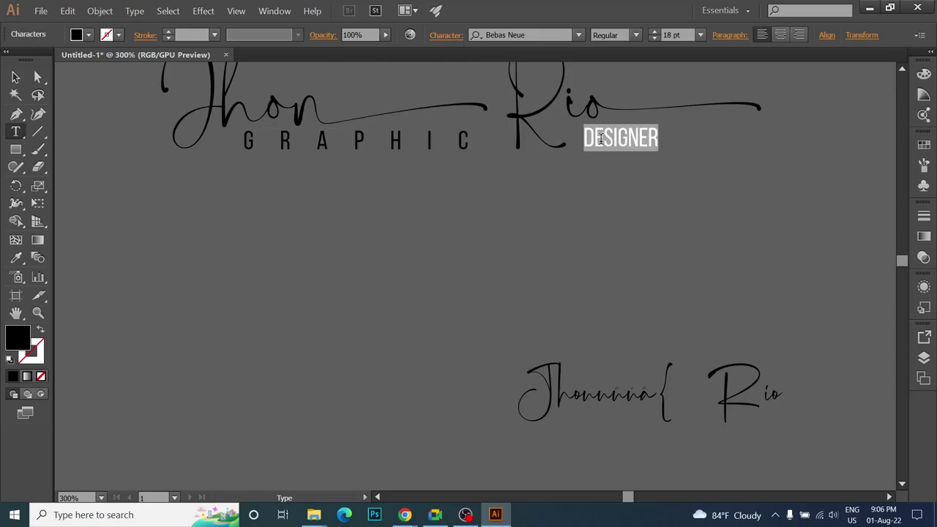
left_click(453, 35)
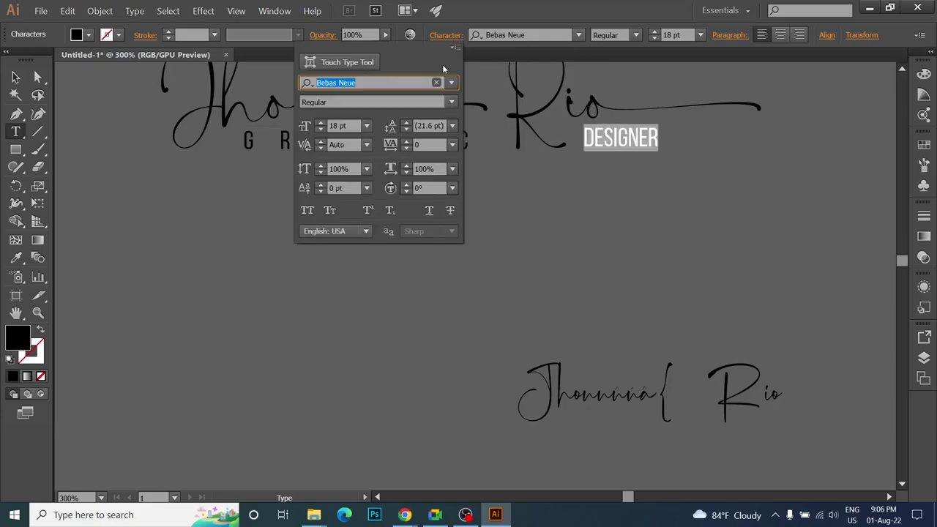
left_click(421, 145)
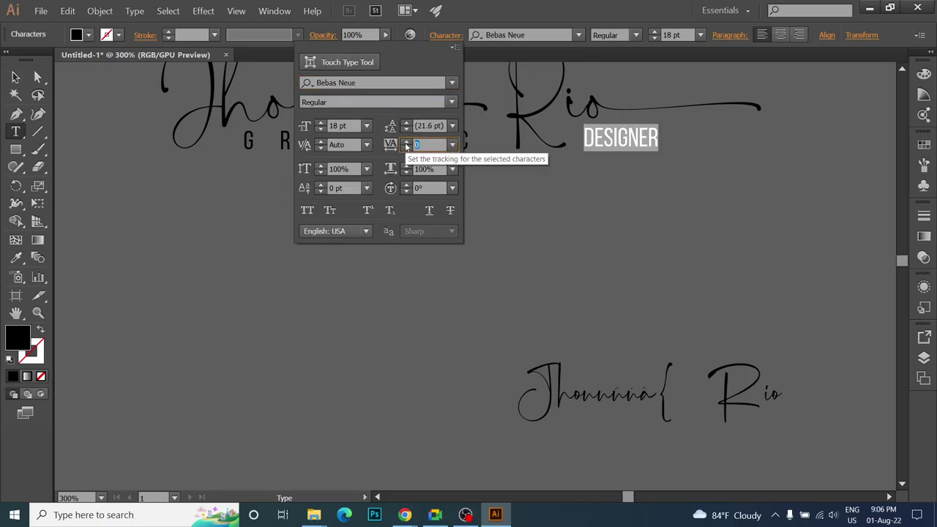
type("1000")
key("Return")
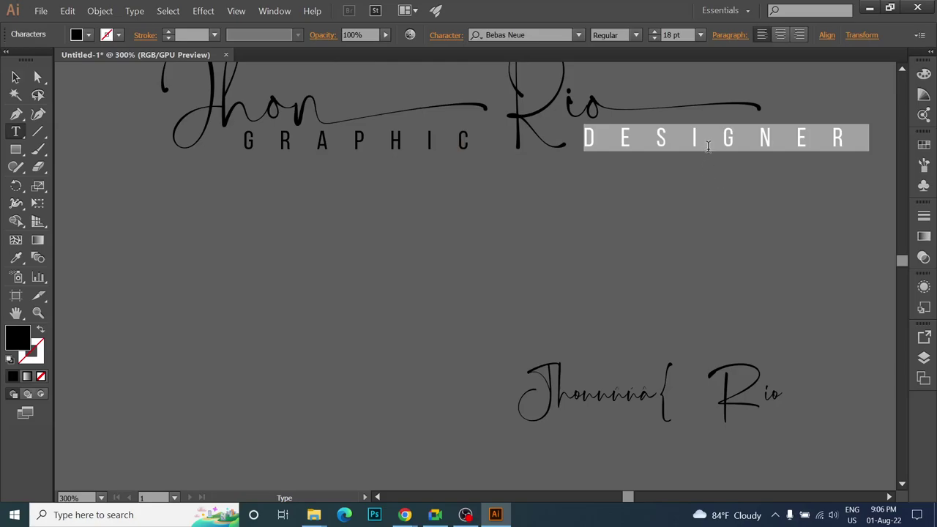
left_click(12, 79)
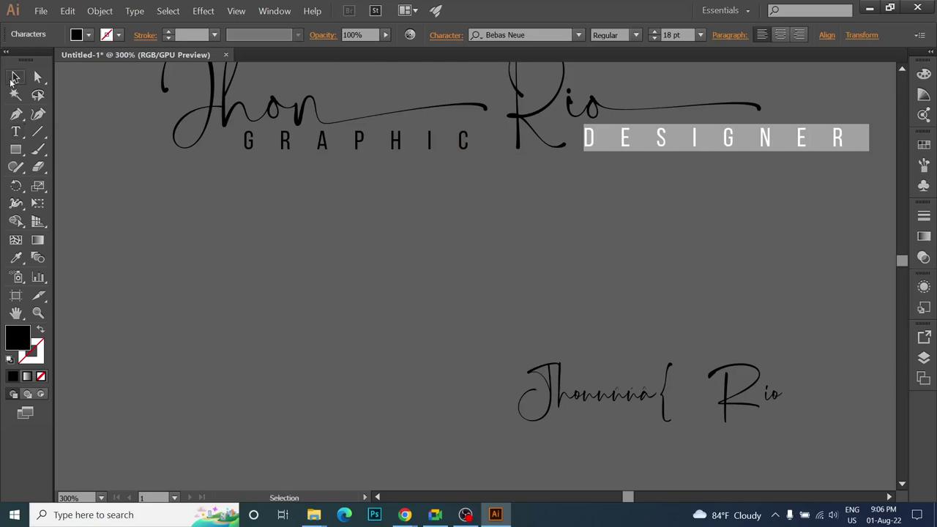
left_click(341, 146, "shift")
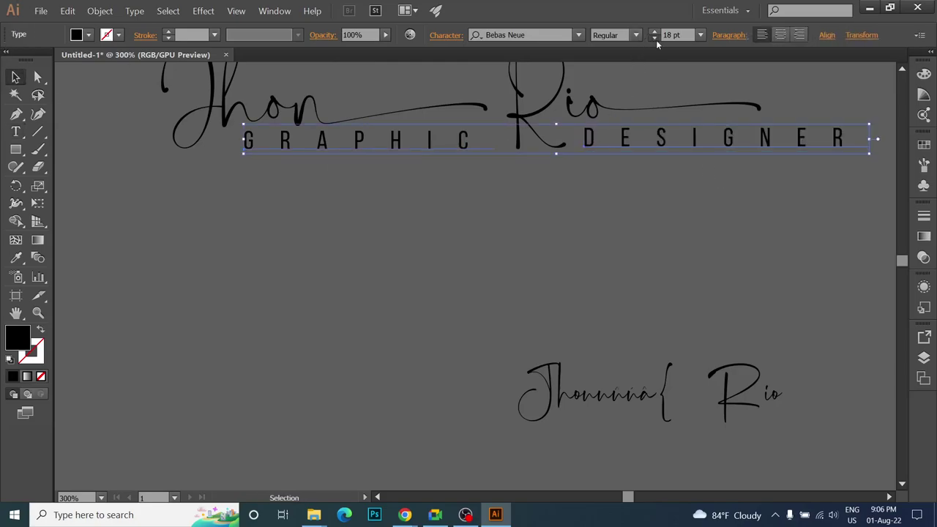
- Shrink GRAPHIC and DESIGNER to 11 pt and shift GRAPHIC slightly right
left_click(656, 40)
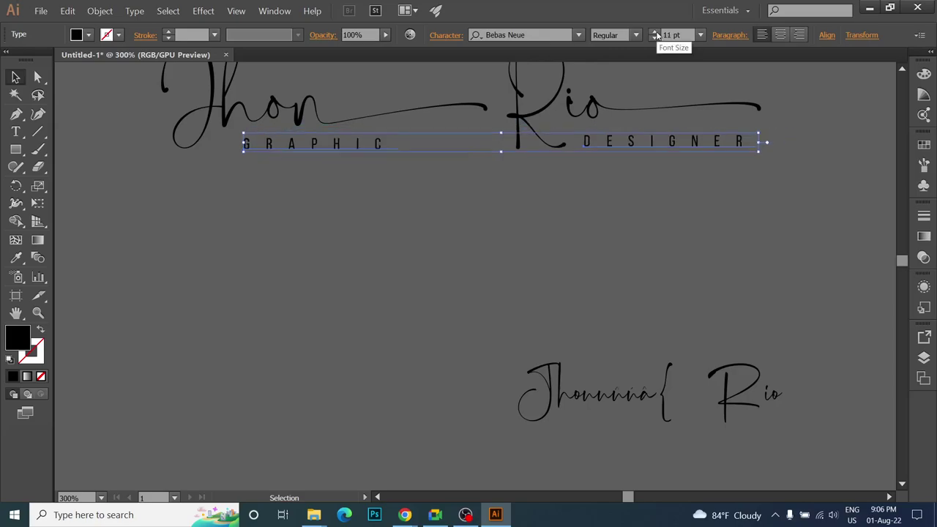
left_click(475, 183)
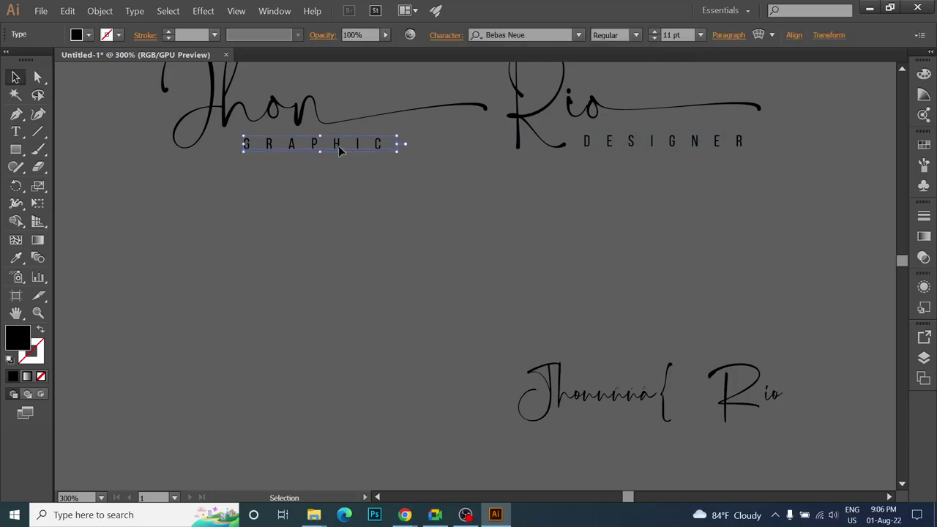
left_click_drag(351, 146, 386, 152)
left_click(387, 158)
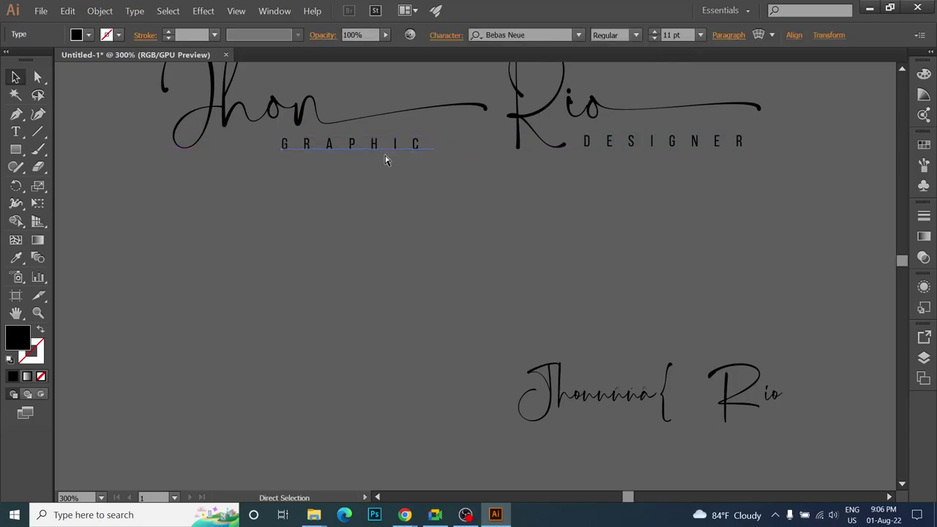
- Set GRAPHIC's tracking to 1800 so it spans beneath Jhon
left_click(360, 149)
double_click(360, 148)
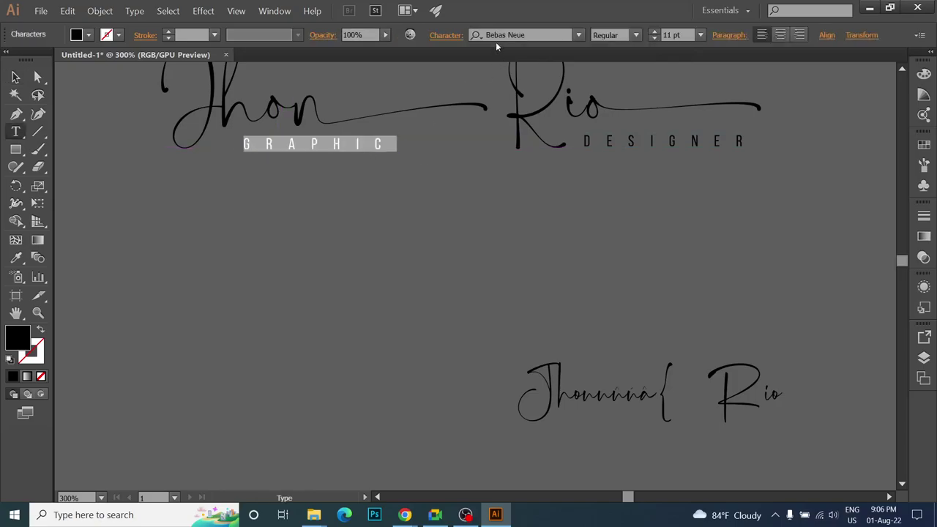
left_click(446, 35)
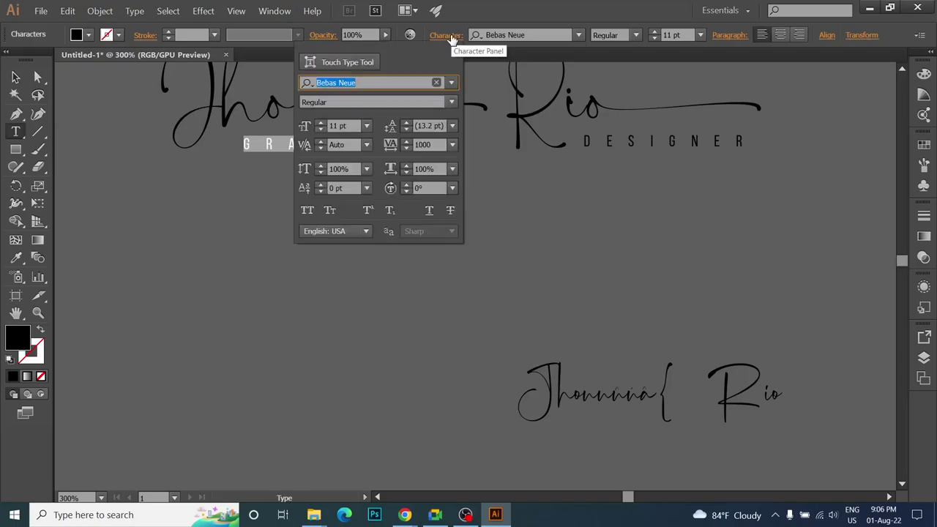
left_click(423, 144)
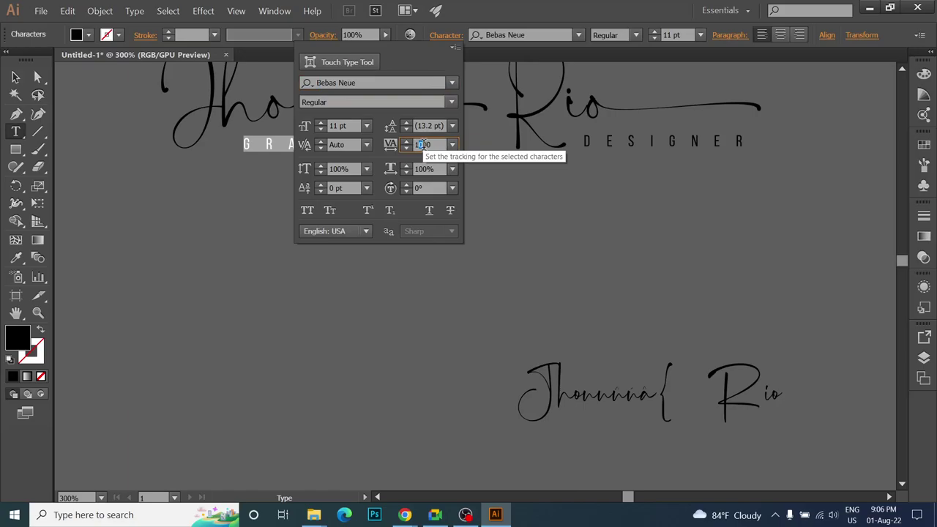
type("1800")
key("Return")
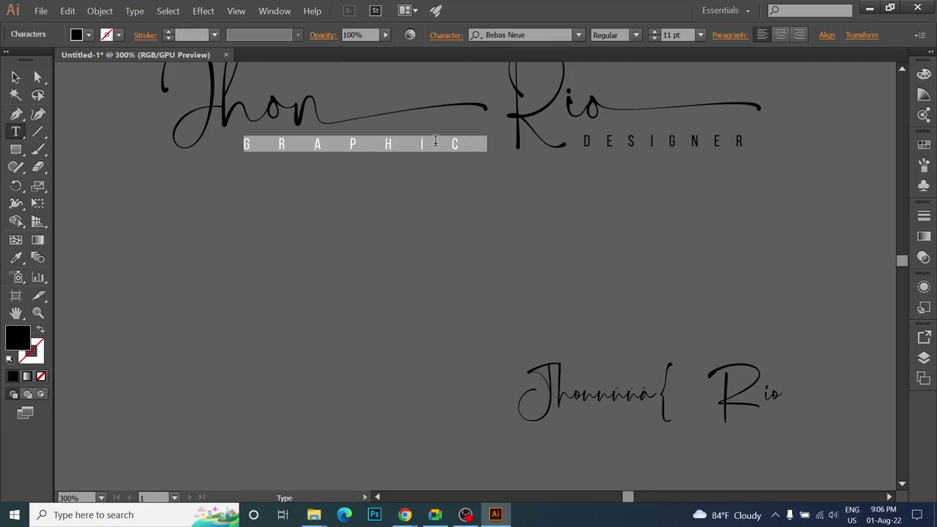
left_click(16, 76)
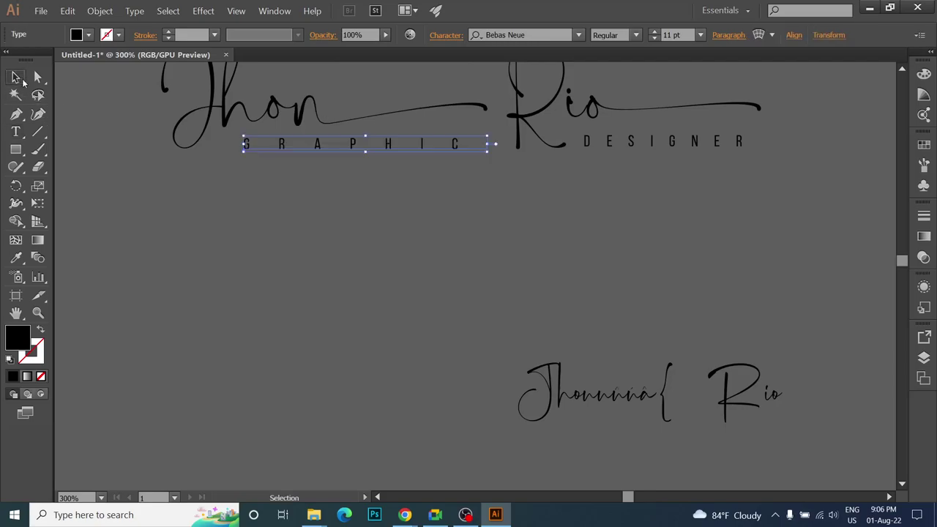
left_click(297, 241)
scroll(363, 263, "up", 1)
scroll(364, 265, "up", 1)
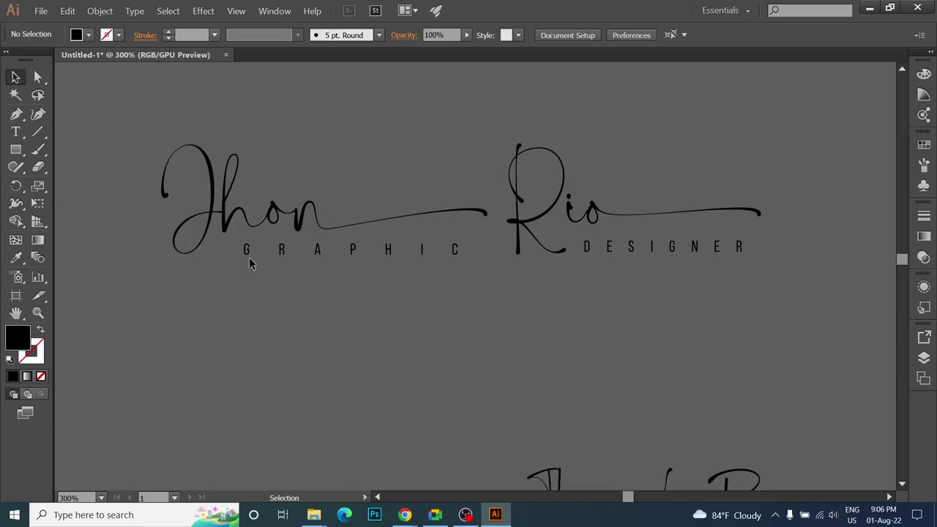
left_click(271, 256)
left_click(379, 318)
- Zoom out, delete the lower rough Jhon Rio draft, and zoom back in
scroll(557, 360, "down", 2)
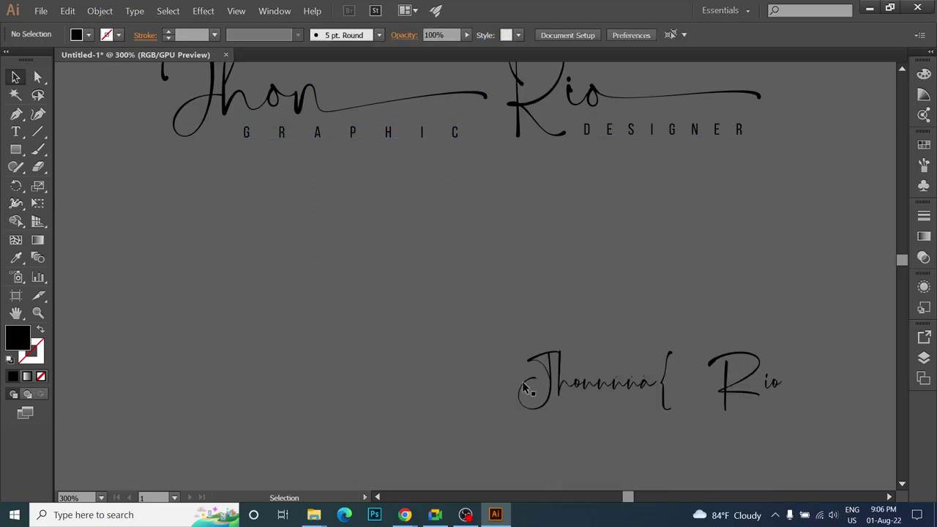
scroll(431, 365, "down", 1)
scroll(431, 365, "down", 3)
scroll(431, 362, "down", 1)
left_click(509, 292)
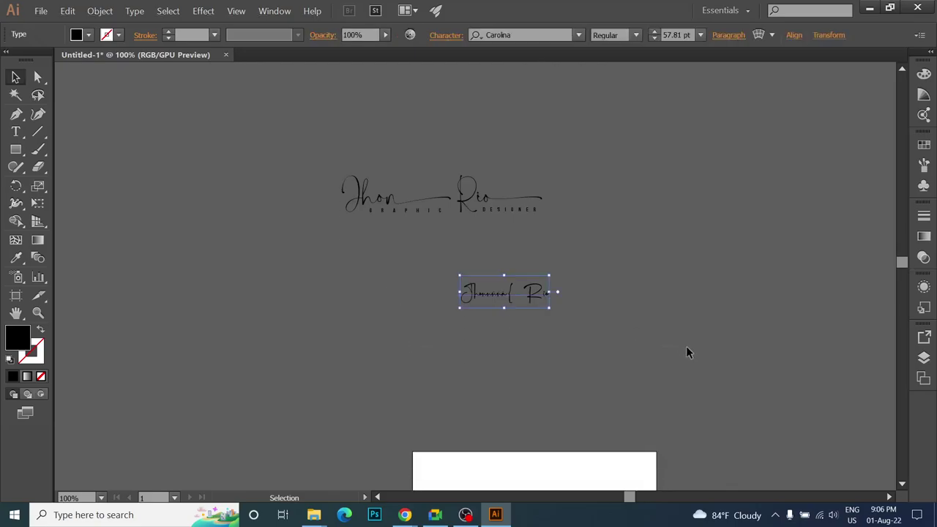
key("Delete")
scroll(333, 307, "up", 1)
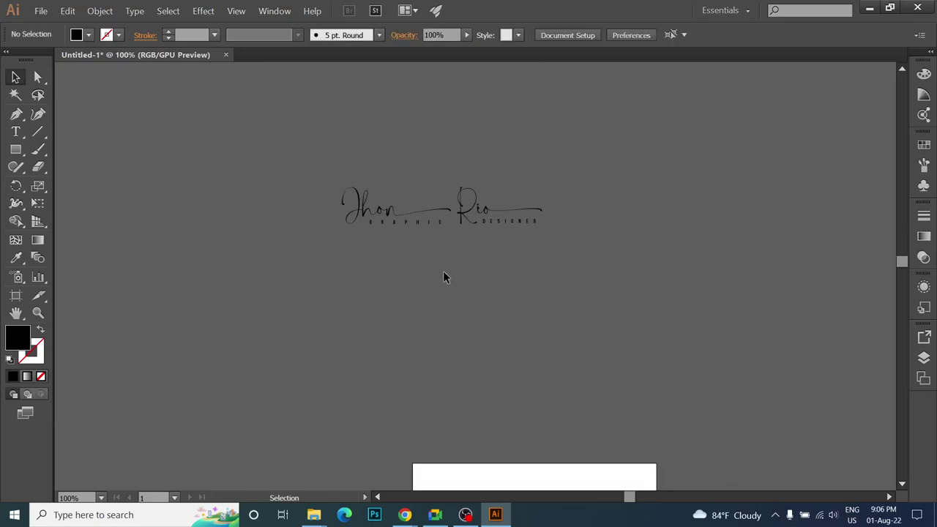
scroll(442, 272, "up", 1)
scroll(442, 272, "up", 2)
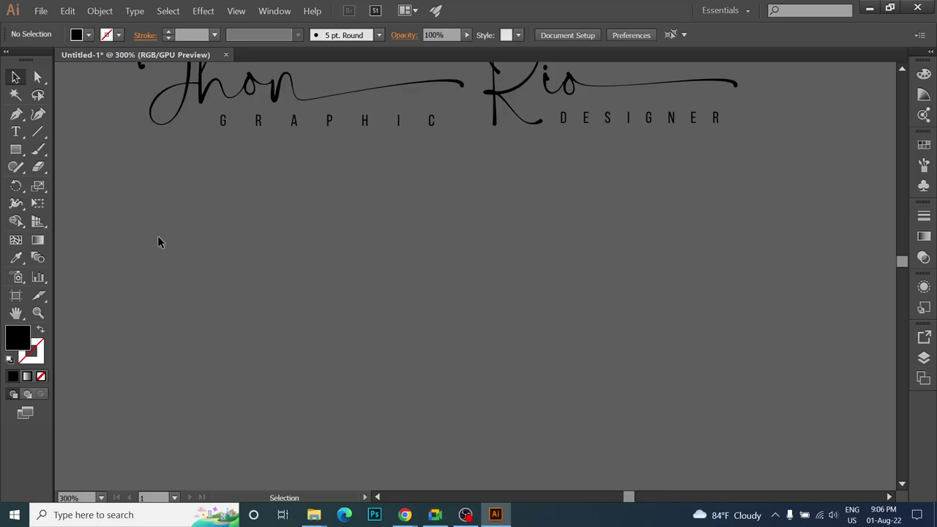
scroll(197, 253, "up", 2)
scroll(236, 261, "up", 2)
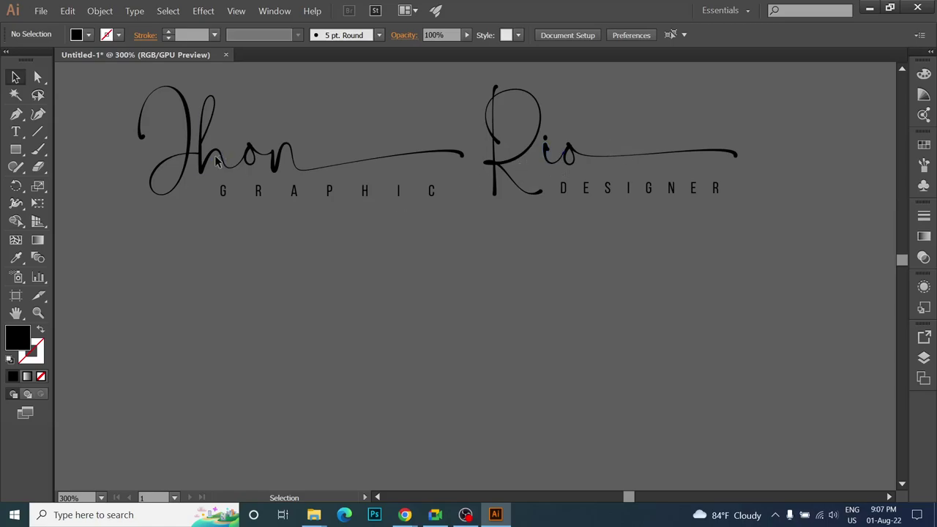
scroll(216, 159, "up", 2)
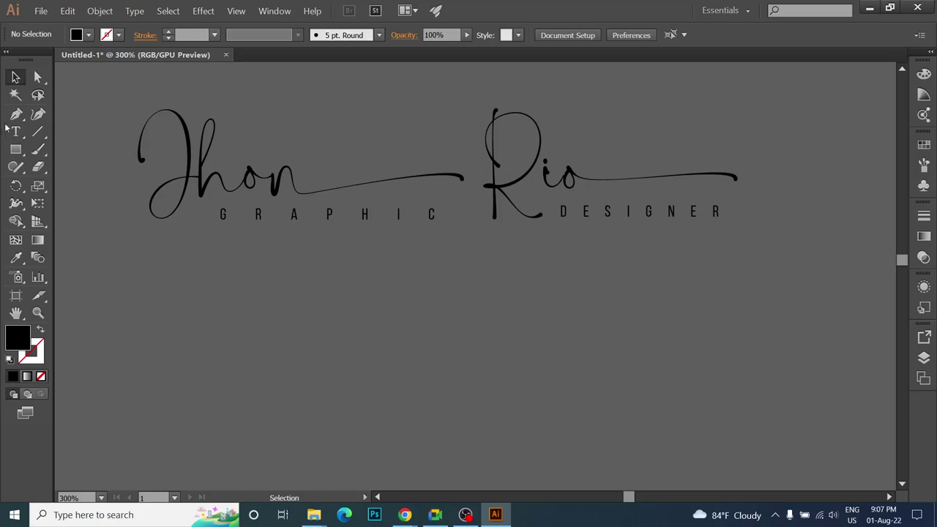
key("t")
scroll(490, 293, "down", 2)
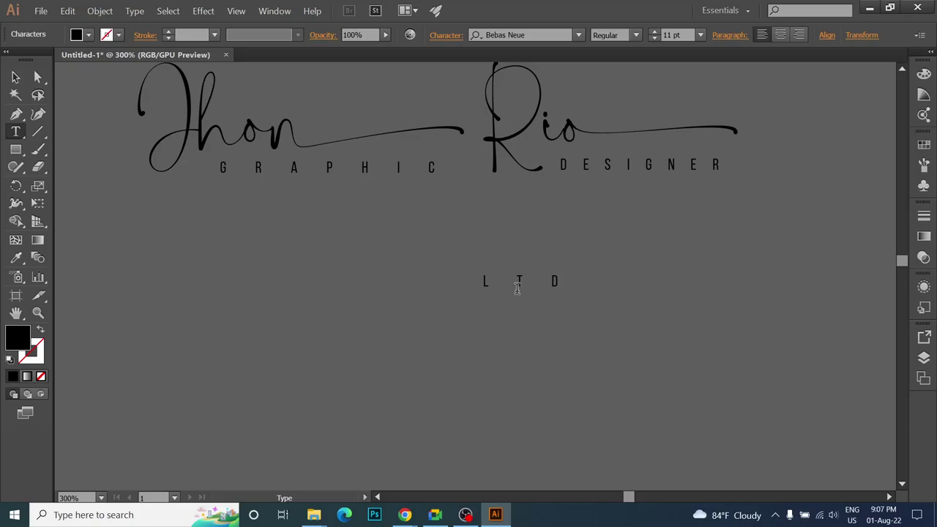
- Reset LTD's tracking to 0 and change its Bebas Neue style to Bold
double_click(519, 282)
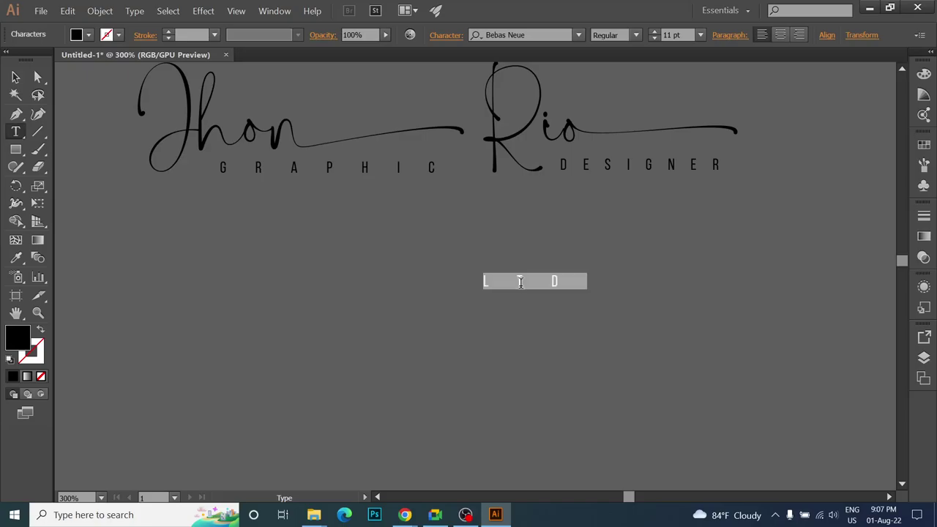
left_click(444, 35)
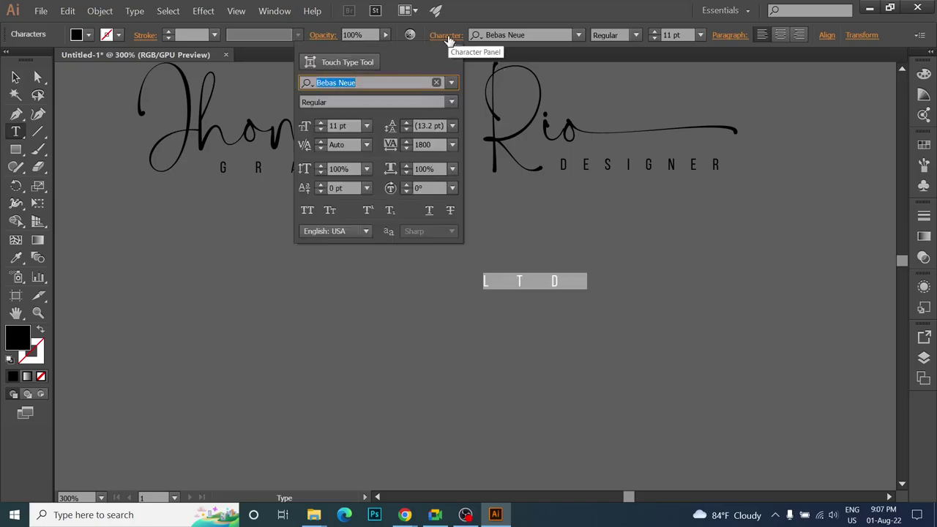
left_click(453, 147)
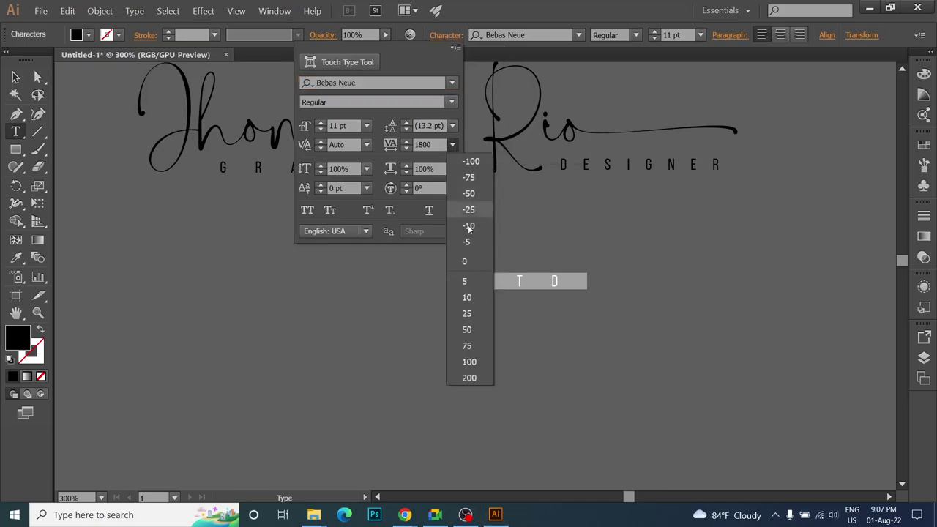
left_click(464, 262)
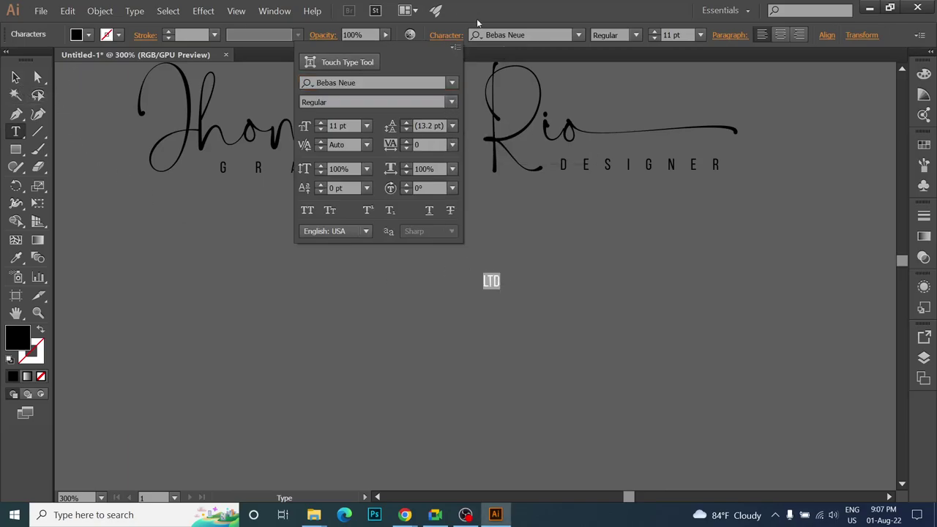
left_click(453, 101)
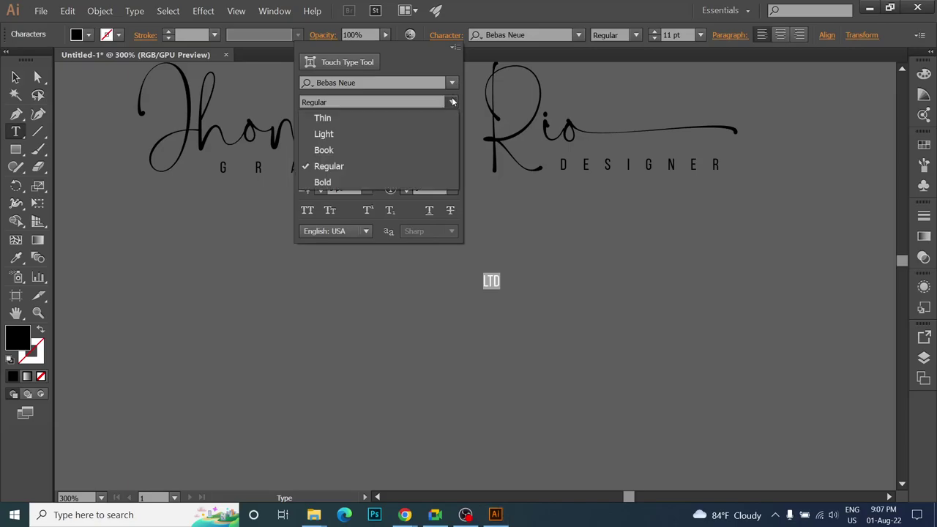
left_click(385, 180)
key("Escape")
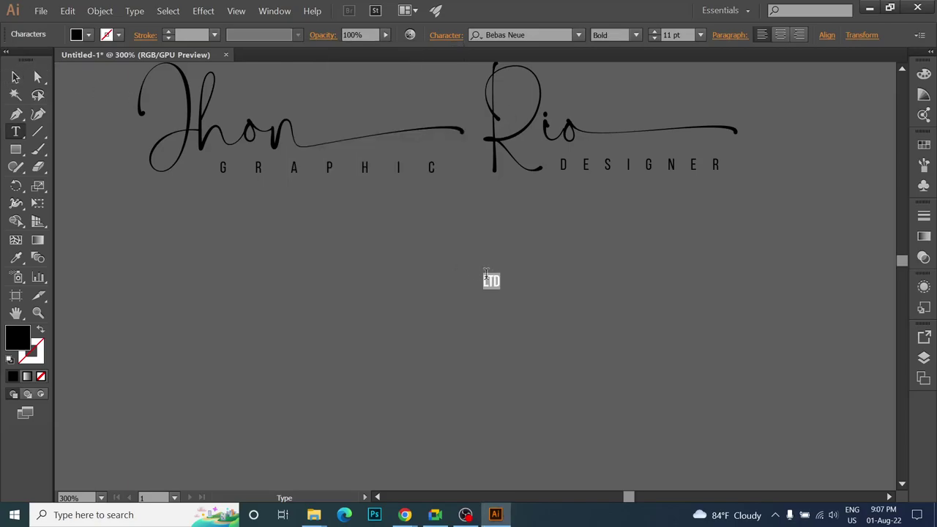
left_click(15, 77)
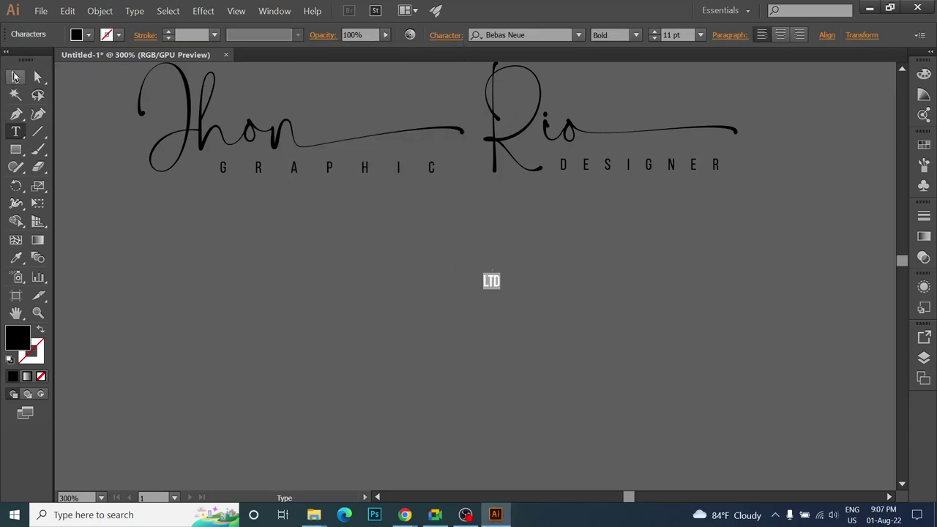
- Duplicate the Jhon Rio logo lower down, then enlarge LTD and move it beside Rio
left_click(535, 122)
left_click_drag(535, 123, 413, 296)
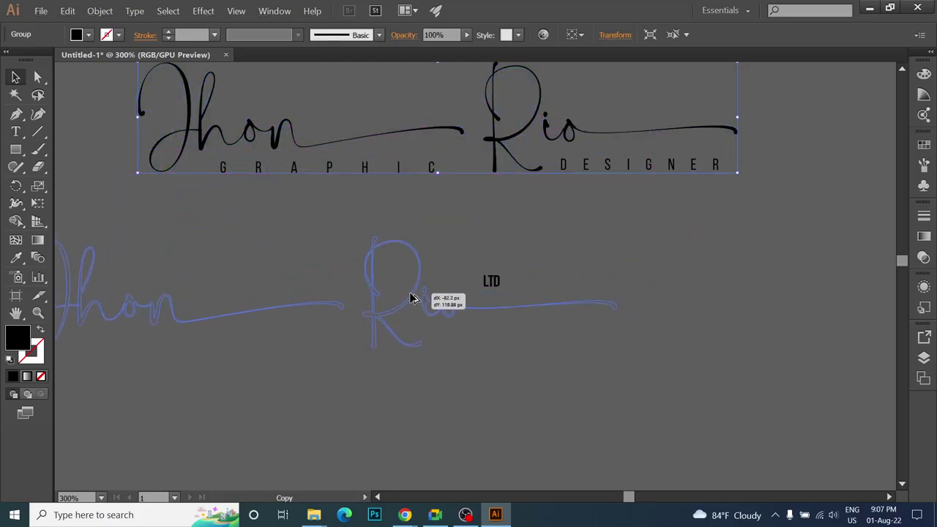
left_click(491, 281)
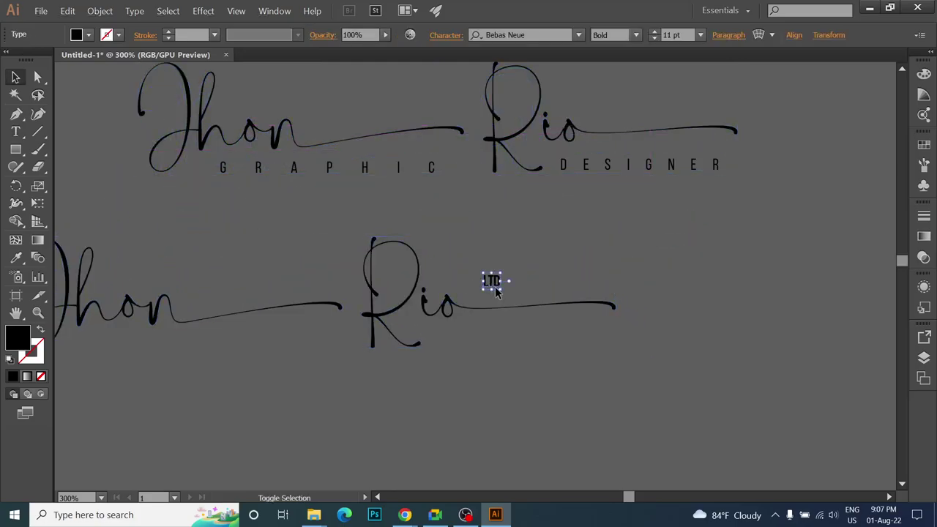
left_click_drag(505, 293, 763, 444)
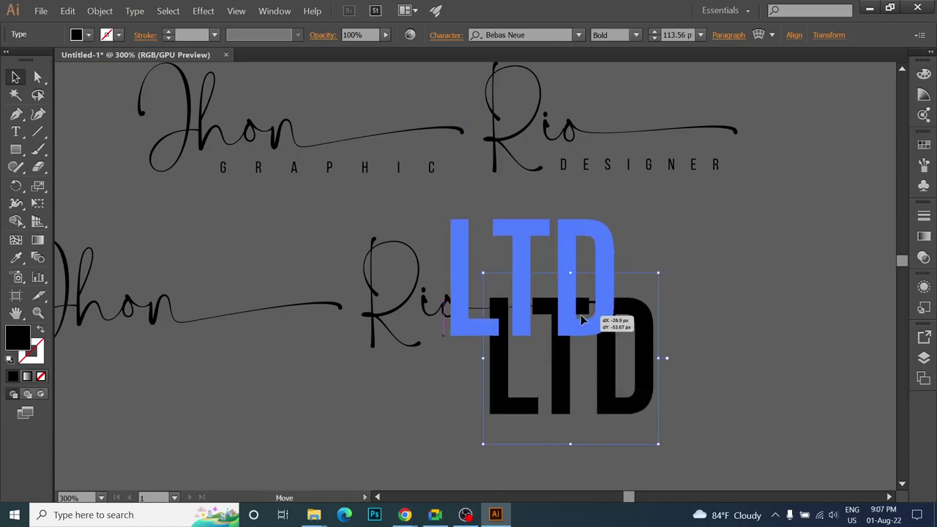
mouse_move(618, 398)
left_mouse_down()
mouse_move(550, 340)
mouse_move(595, 349)
mouse_move(592, 326)
left_mouse_up()
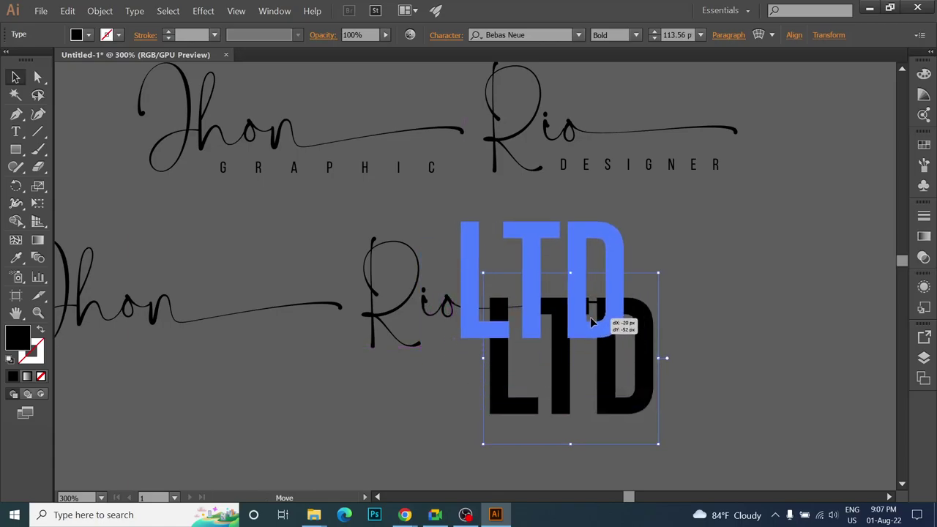
left_click_drag(592, 326, 590, 326)
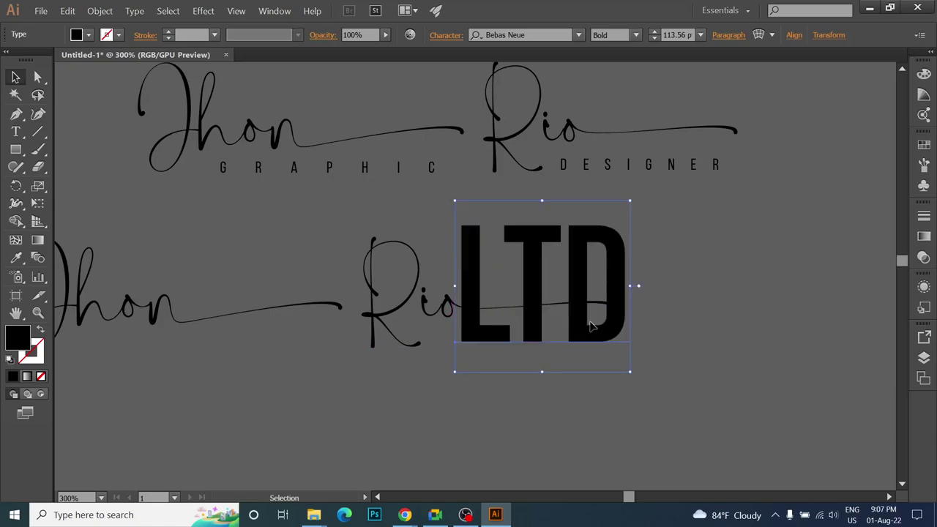
- Try a period before LTD, then remove it
key("t")
left_click(590, 325)
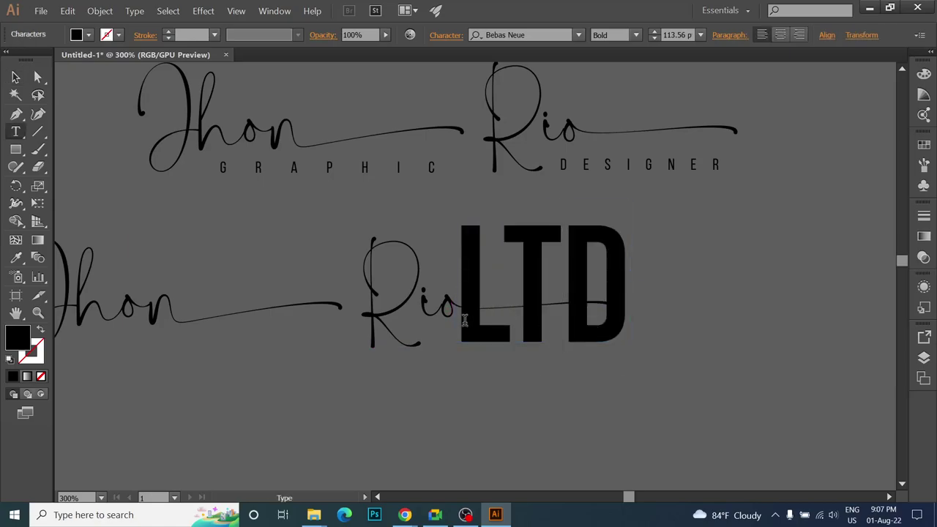
left_click(461, 321)
type(".")
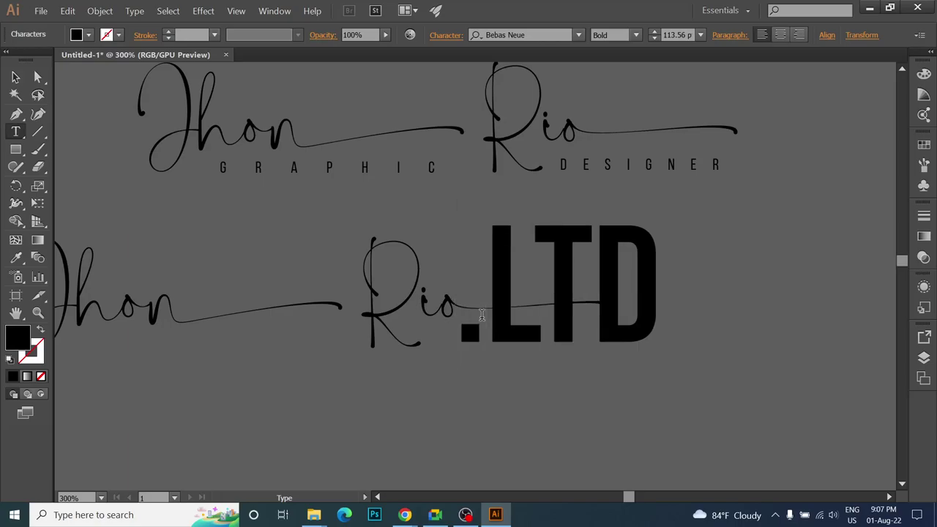
key("BackSpace")
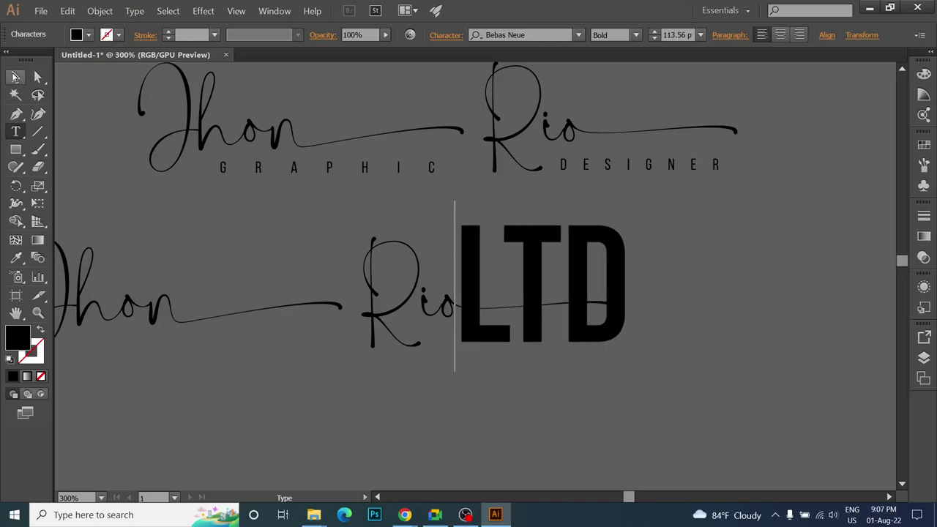
- Fine-tune LTD to about 92 pt beside Rio and draw a small black dot with the Ellipse tool
left_click(16, 77)
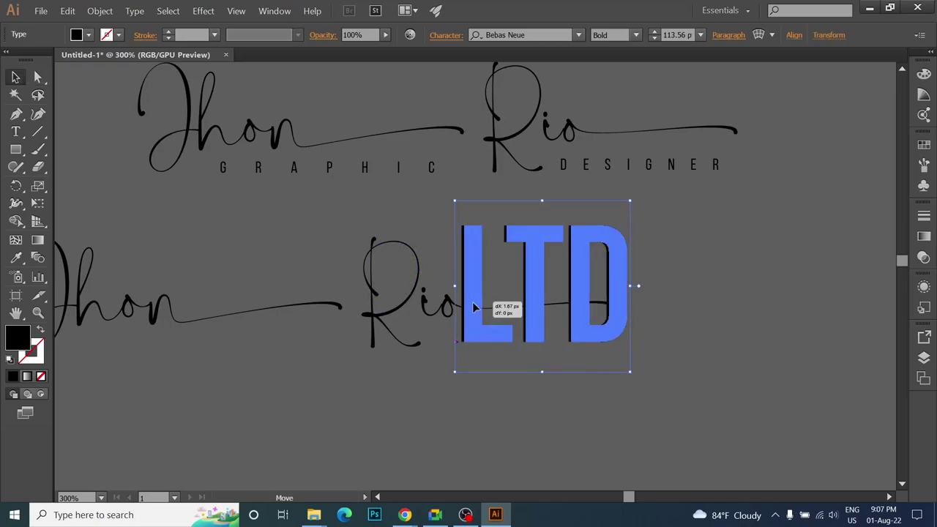
left_click_drag(469, 307, 472, 314)
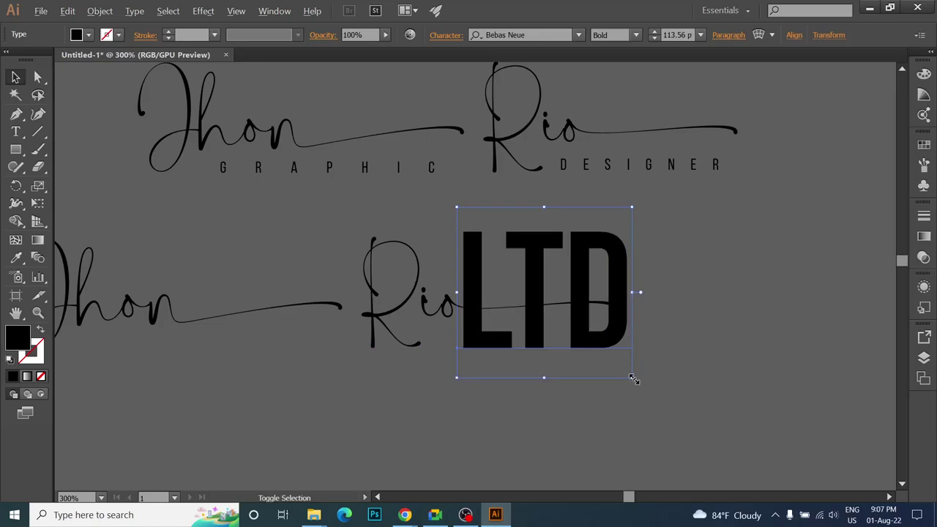
left_click_drag(634, 380, 621, 369)
left_click_drag(591, 332, 585, 337)
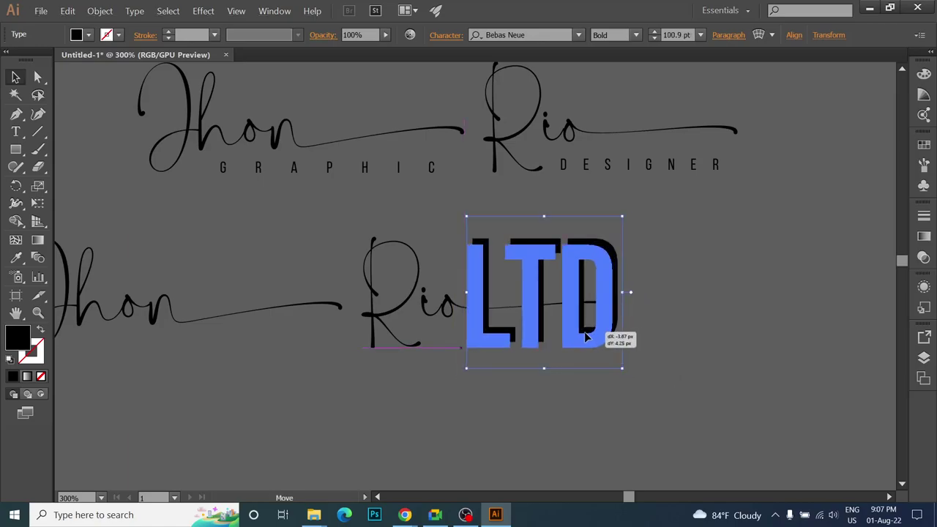
left_click_drag(615, 373, 610, 367)
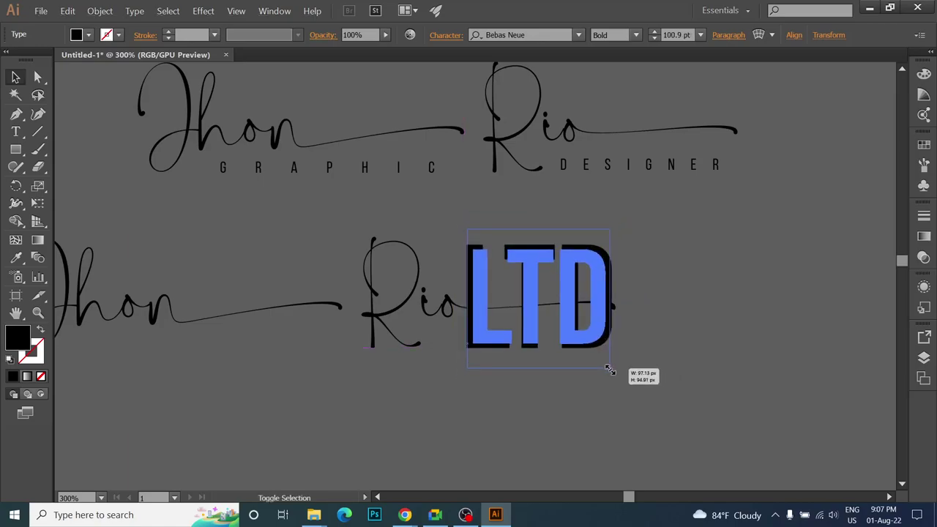
left_click_drag(565, 337, 561, 339)
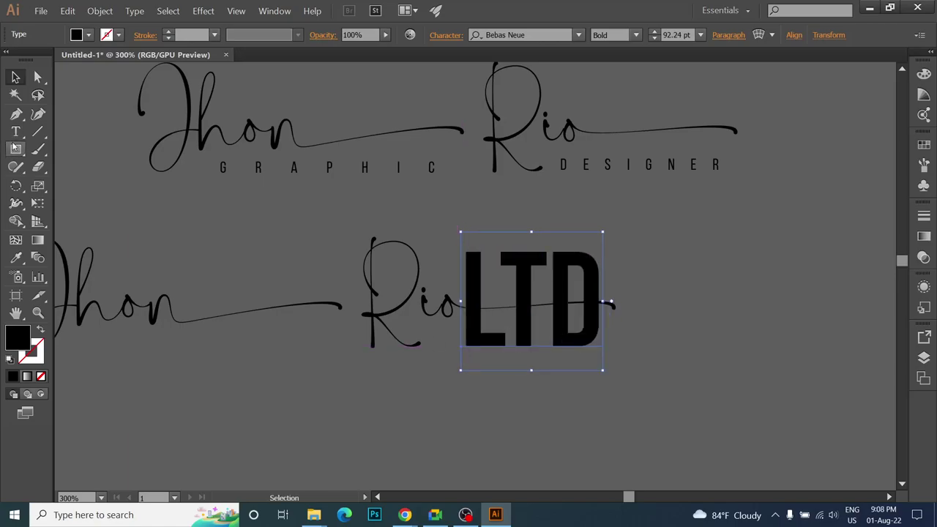
left_click_drag(27, 167, 63, 183)
left_click_drag(258, 237, 455, 350)
- Place the new circle between Rio and LTD as a period
key("v")
left_click(242, 251)
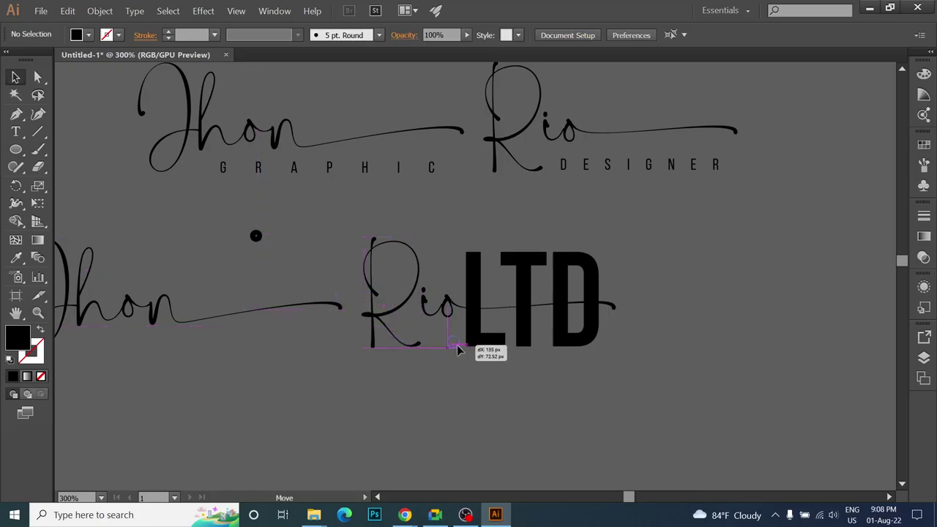
left_click_drag(455, 349, 455, 349)
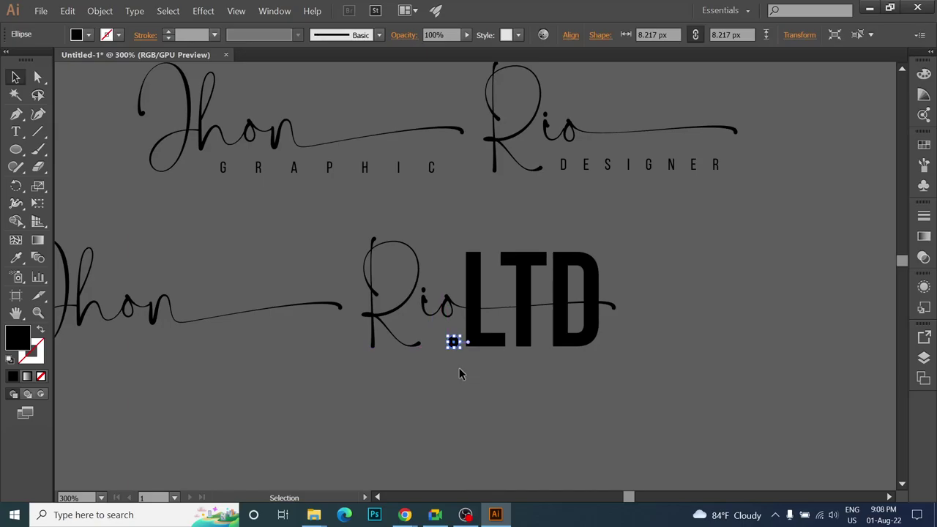
left_click(459, 368)
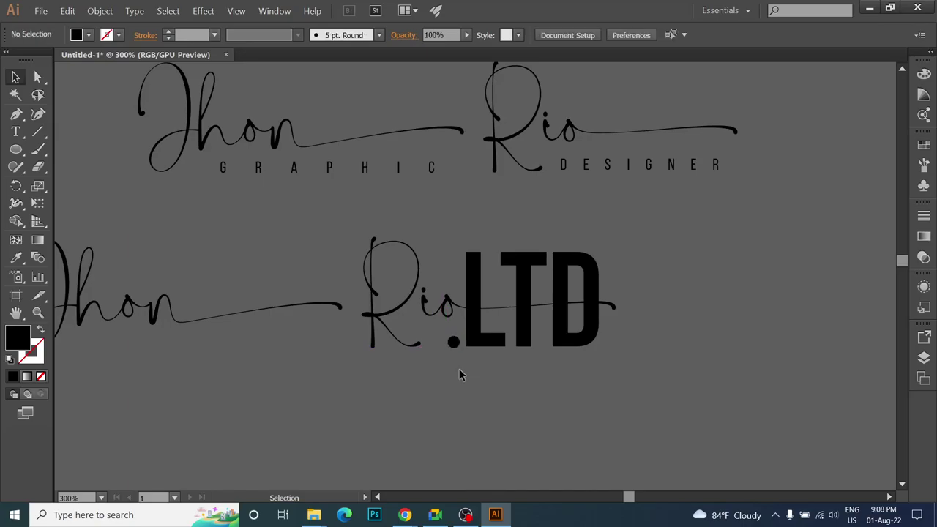
- Convert the LTD text to outlines
left_click(565, 314)
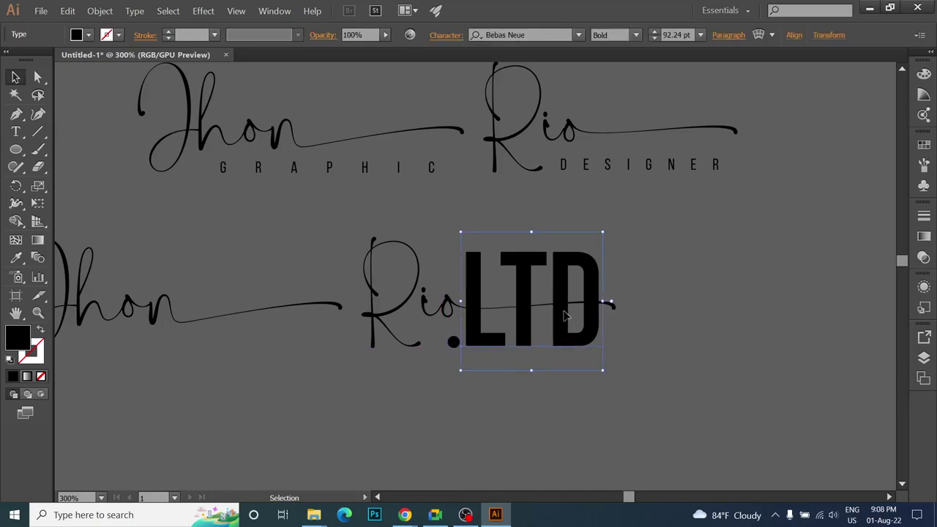
right_click(565, 315)
left_click(592, 383)
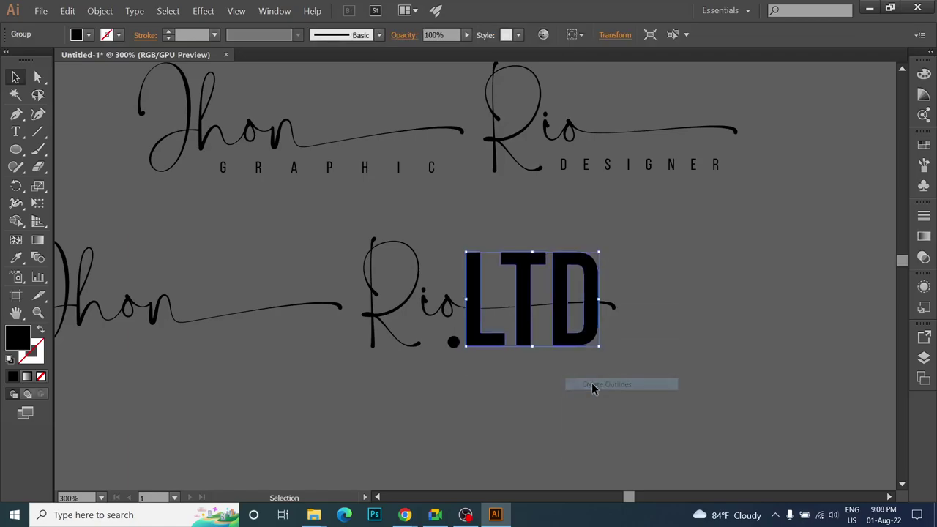
left_click(578, 366)
left_click(560, 316)
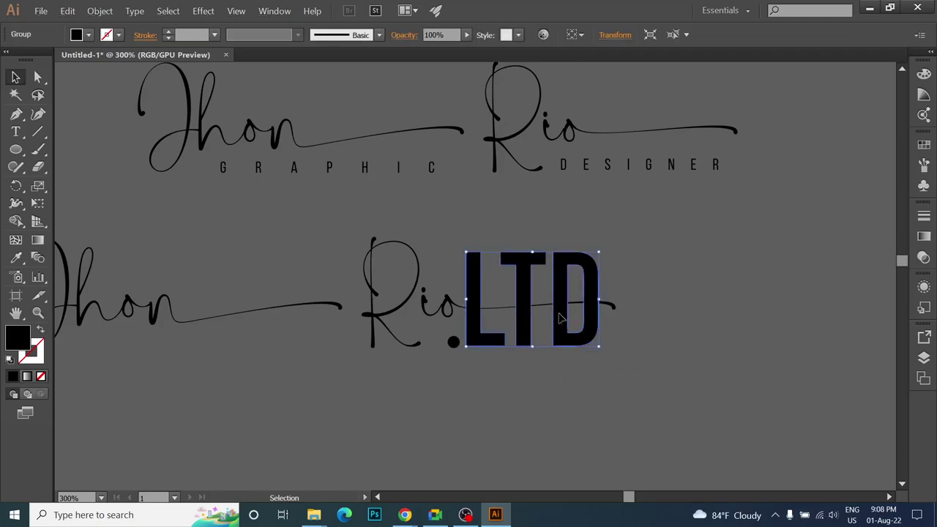
left_click(521, 415)
- Ungroup the copied signature and delete the word Jhon from it
left_click(427, 308)
right_click(426, 307)
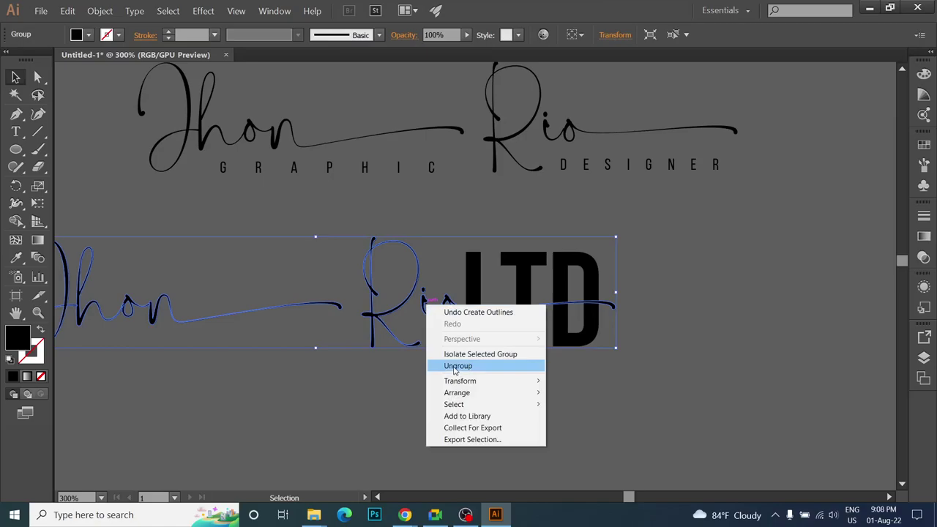
left_click(468, 363)
left_click(436, 412)
left_click(284, 307)
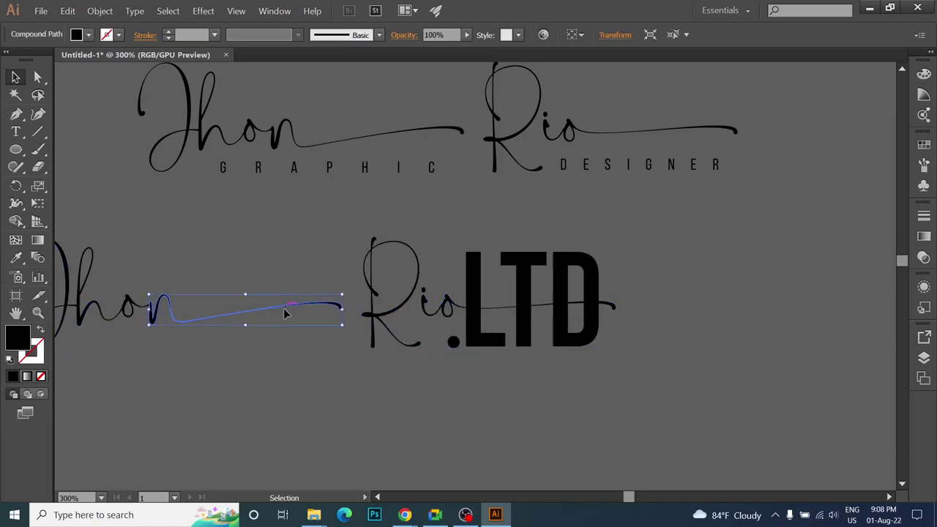
key("ctrl+minus")
key("ctrl+minus")
left_click_drag(256, 351, 256, 351)
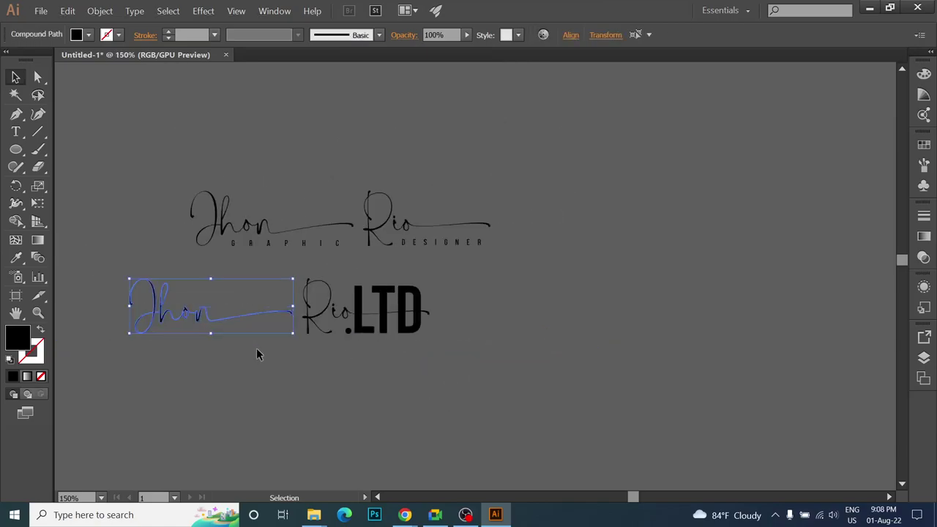
key("Delete")
scroll(326, 342, "up", 1)
- Select Rio's long swash stroke running under LTD
scroll(325, 341, "up", 1)
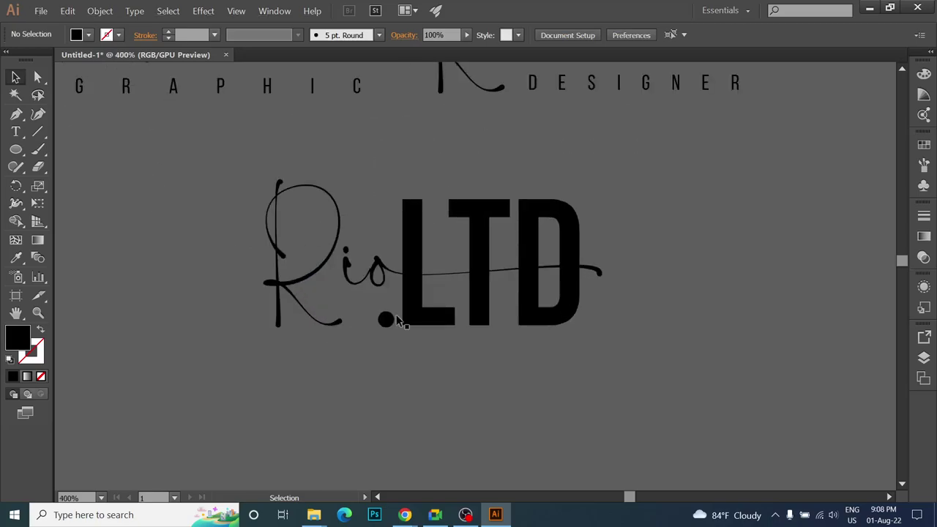
left_click(380, 274)
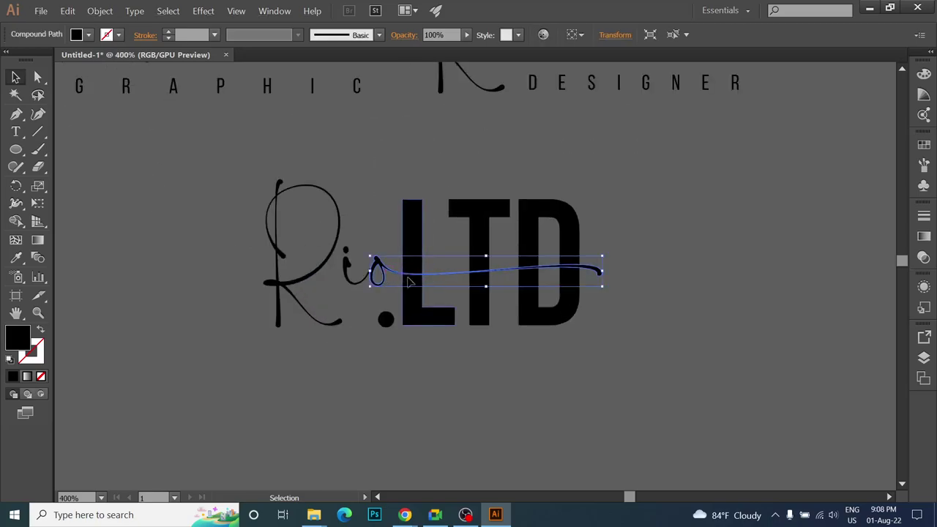
left_click(464, 386)
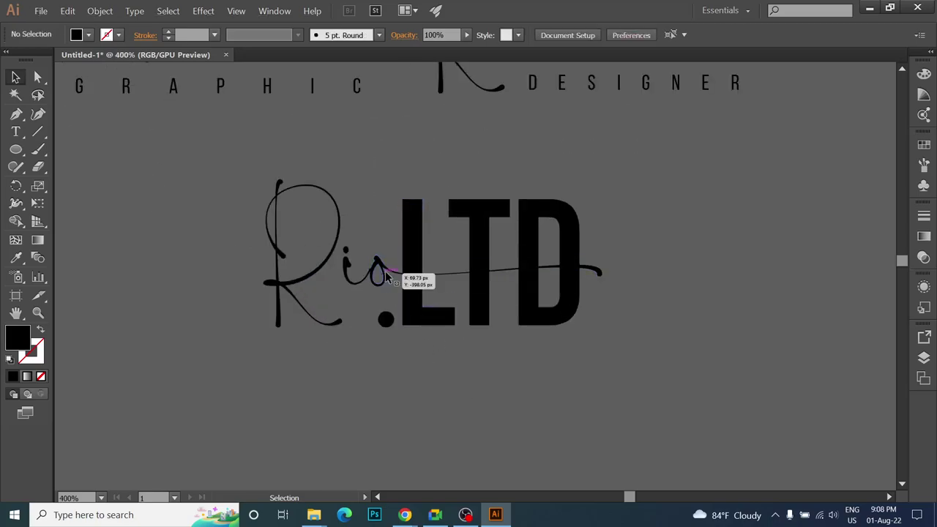
left_click(382, 272)
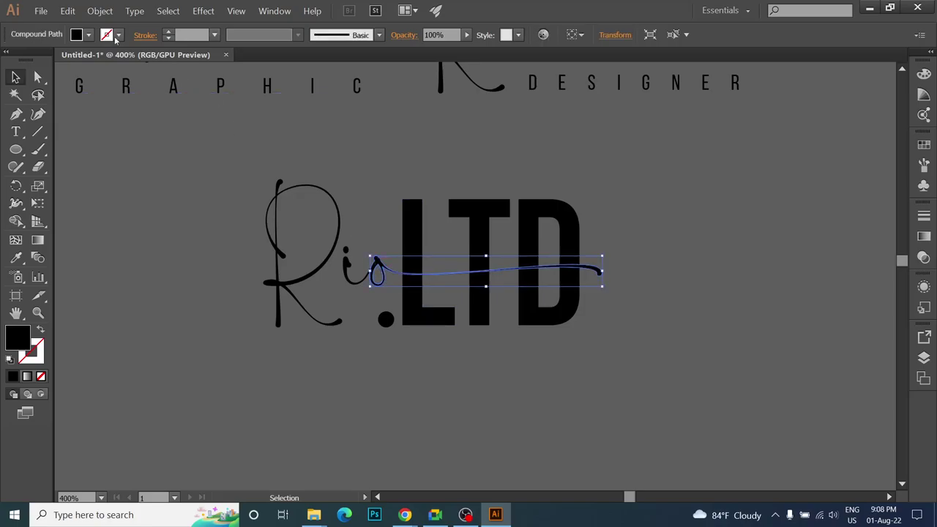
- Apply a 1 px Offset Path to the swash, checked with Preview
left_click(100, 11)
mouse_move(106, 226)
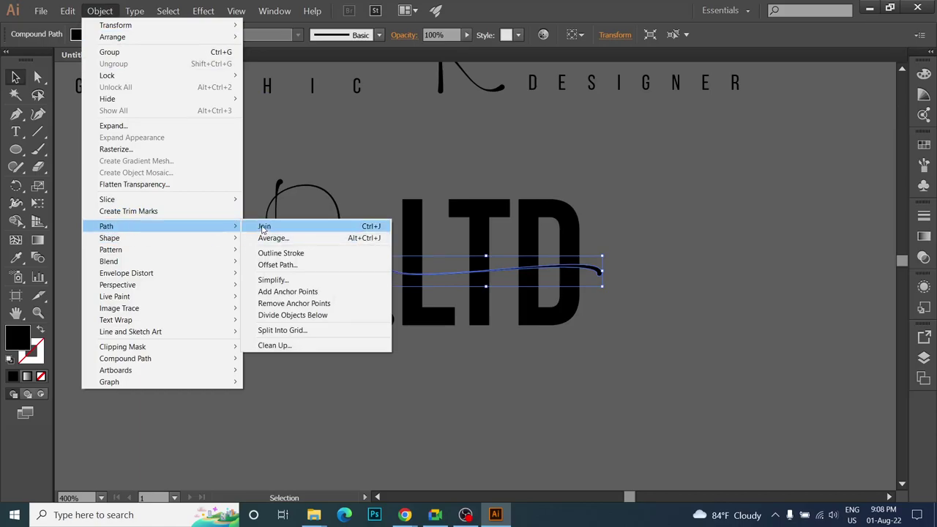
left_click(280, 267)
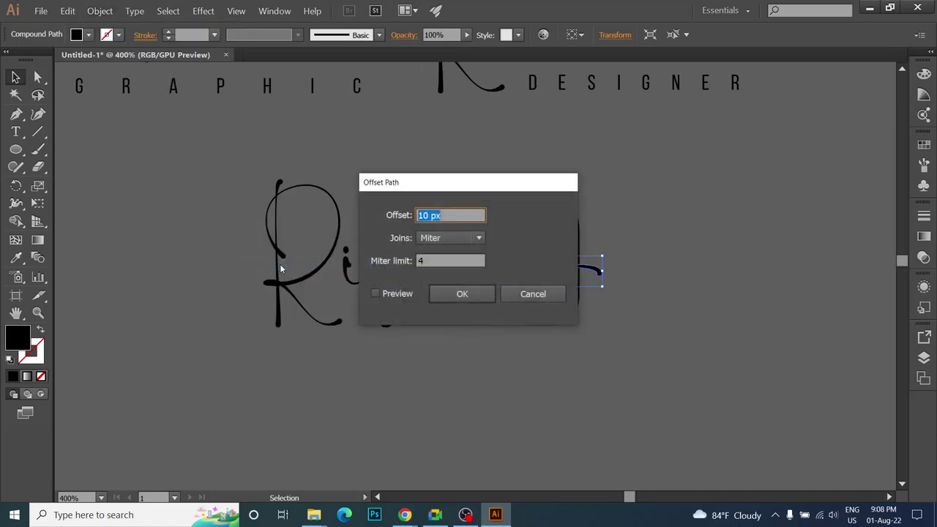
mouse_move(437, 185)
left_mouse_down()
mouse_move(583, 194)
mouse_move(725, 178)
left_mouse_up()
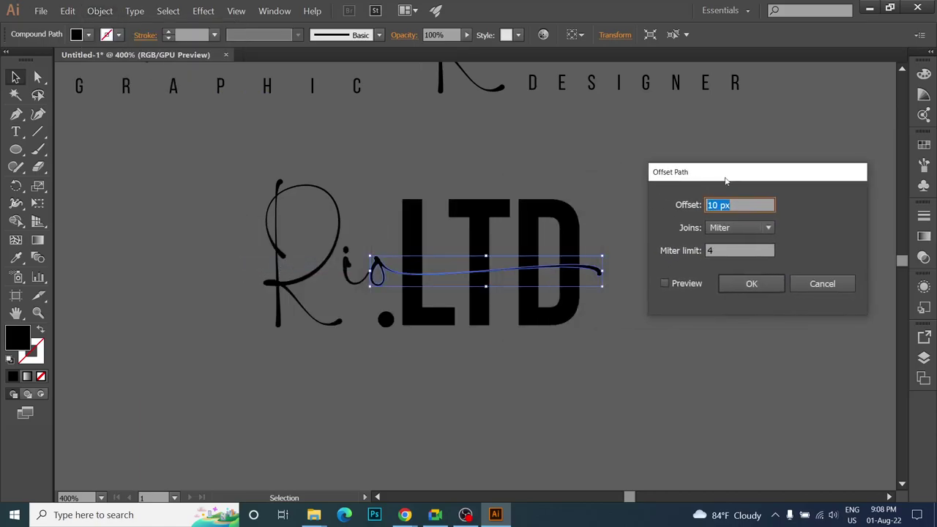
left_click(664, 284)
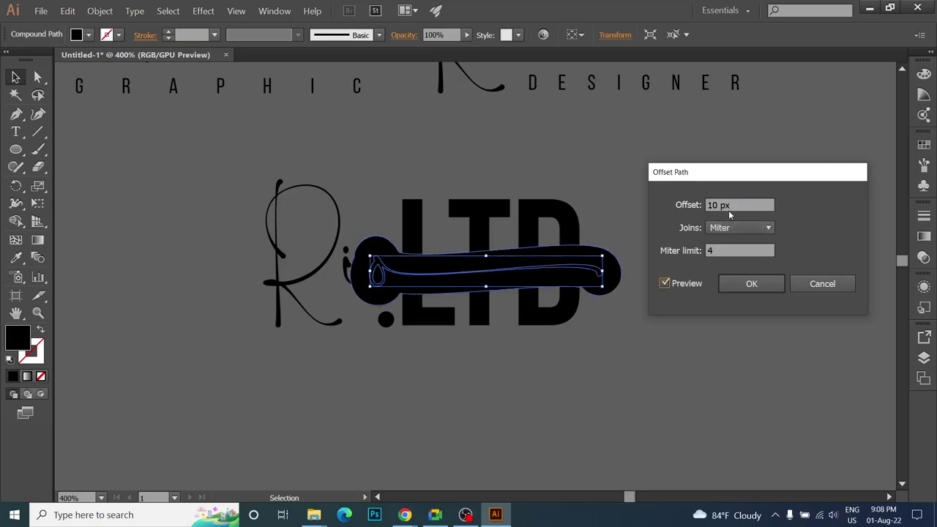
left_click(734, 203)
key("Down")
key("Down")
key("Down")
key("Down")
key("Down")
key("Down")
key("Down")
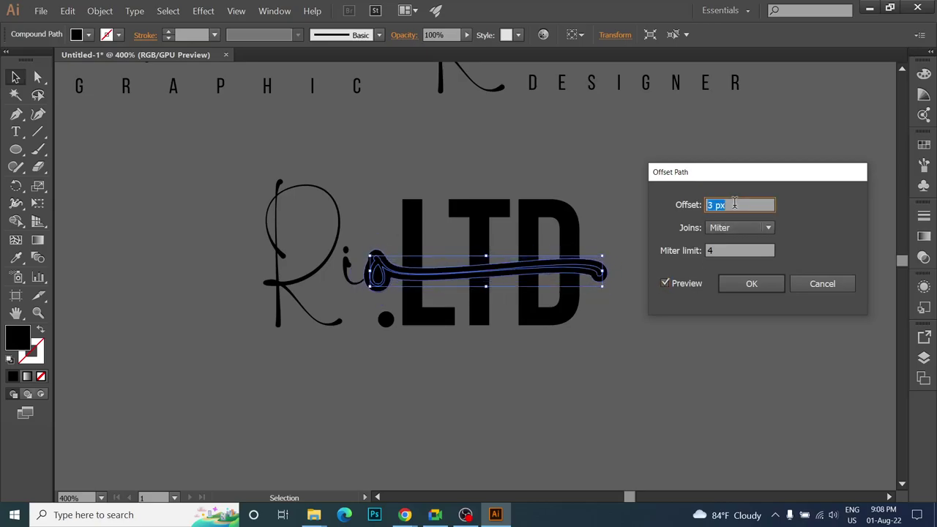
key("Down")
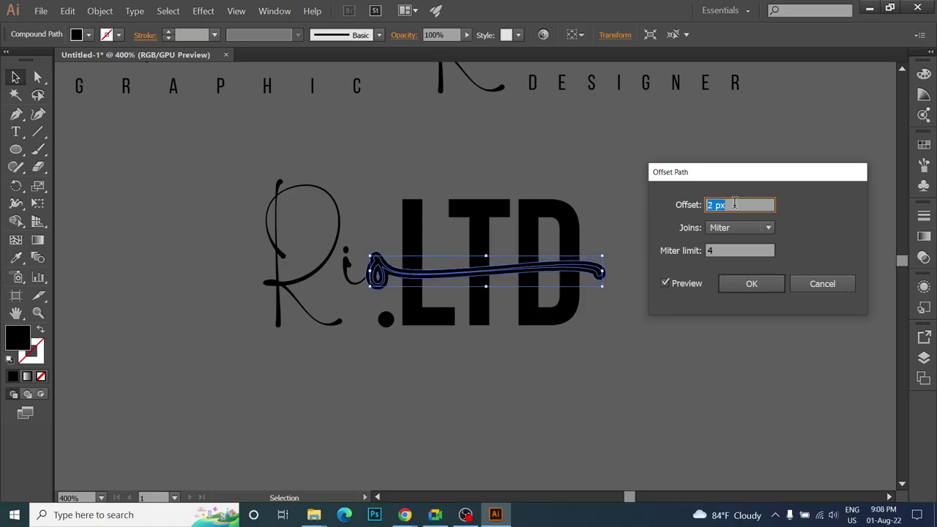
key("Down")
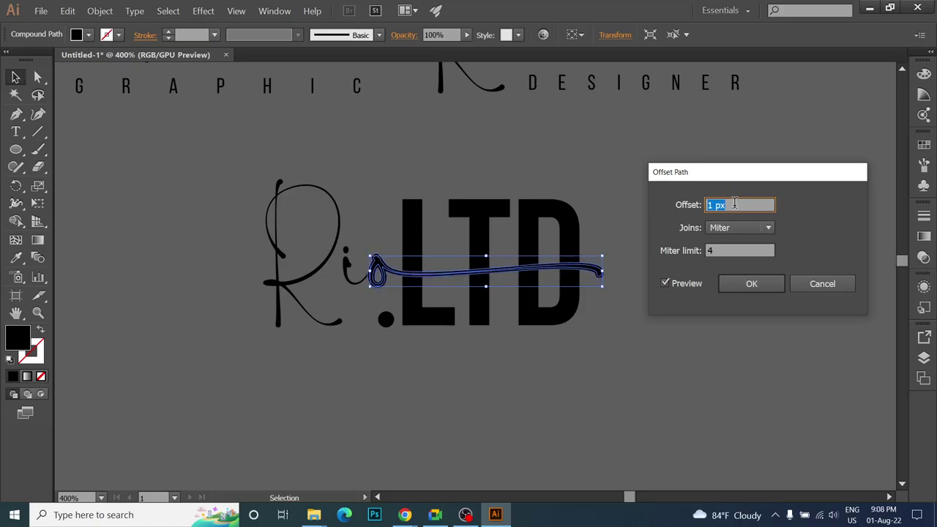
left_click(739, 286)
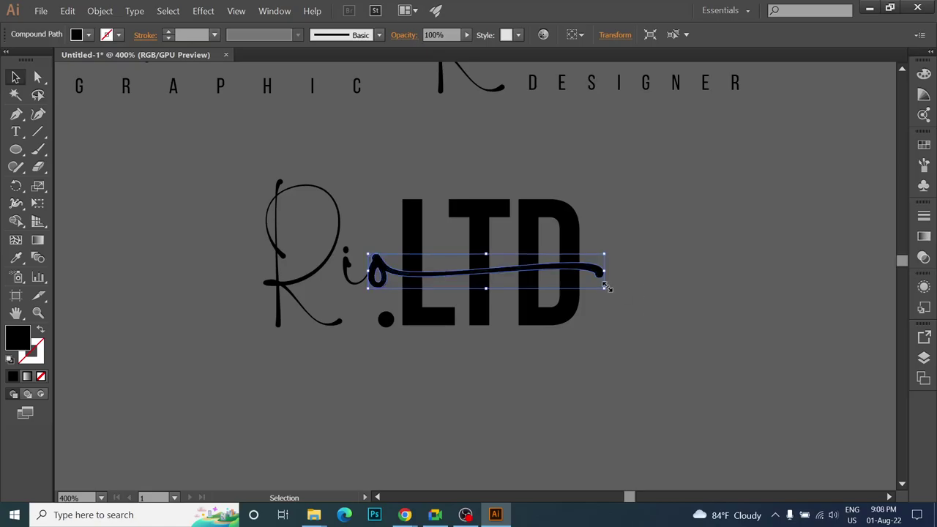
- Use Shape Builder to cut the swash crossings through the L, T and D
left_click(567, 238, "shift")
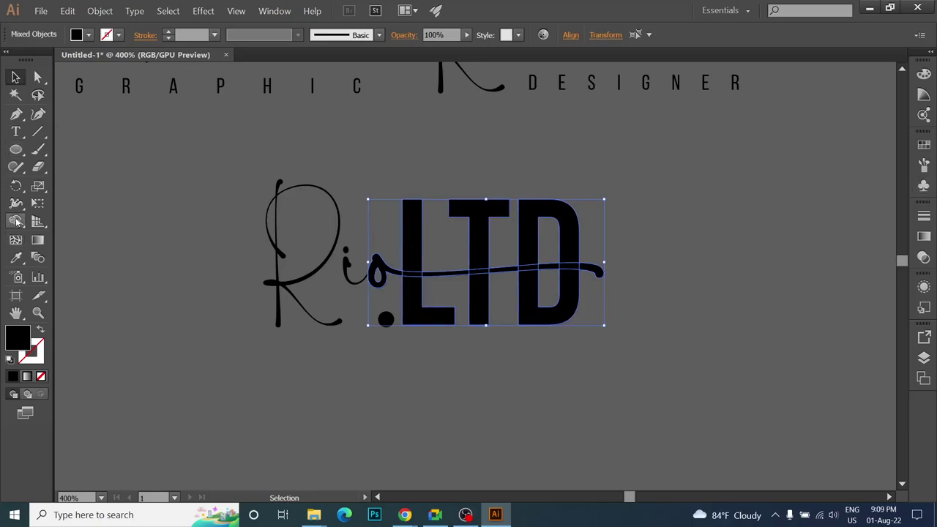
left_click(16, 222)
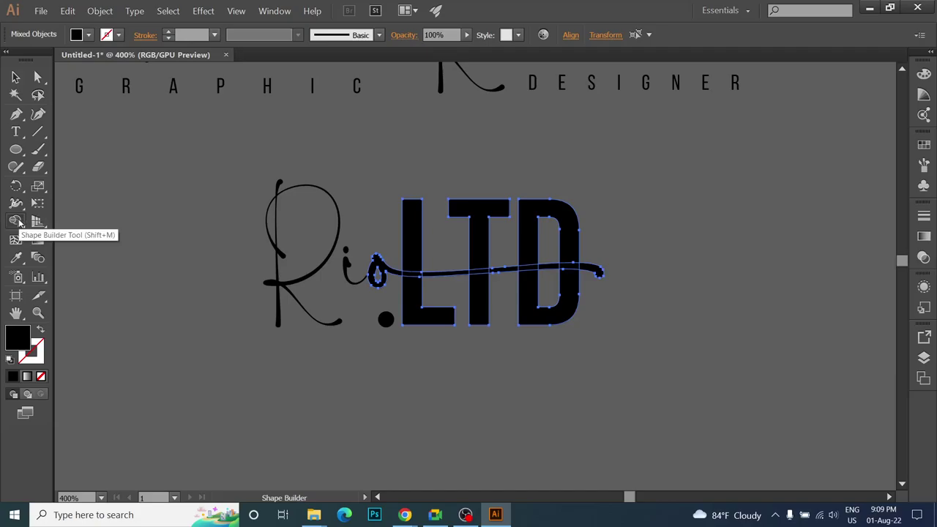
scroll(383, 285, "up", 3)
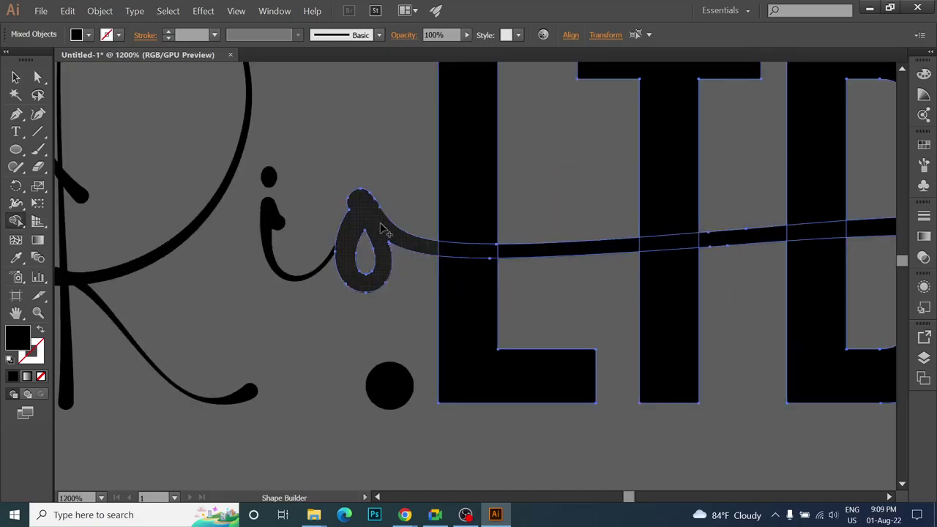
left_click_drag(379, 231, 492, 251)
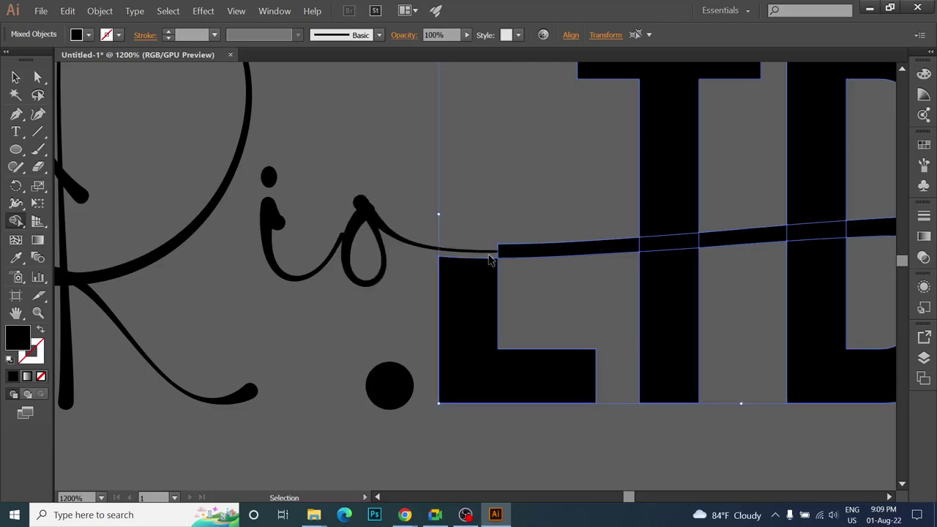
key("ctrl+z")
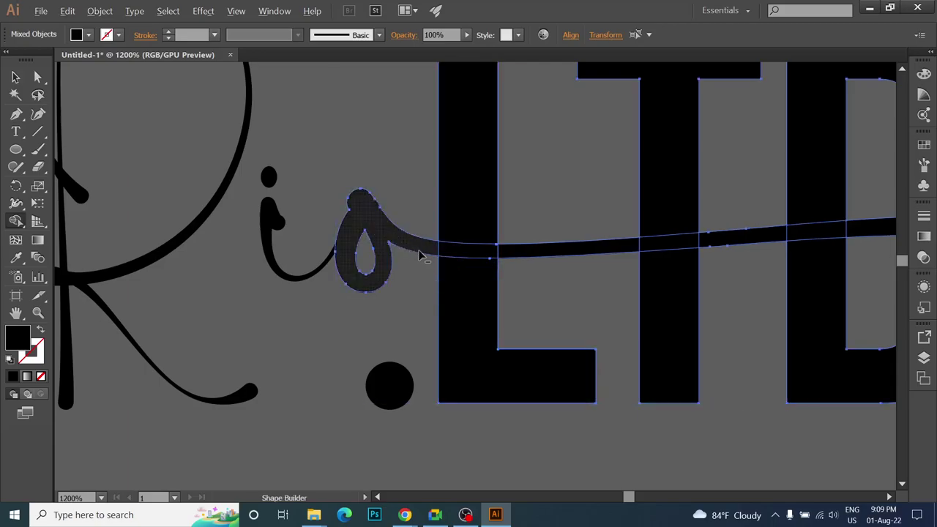
left_click_drag(441, 255, 518, 253)
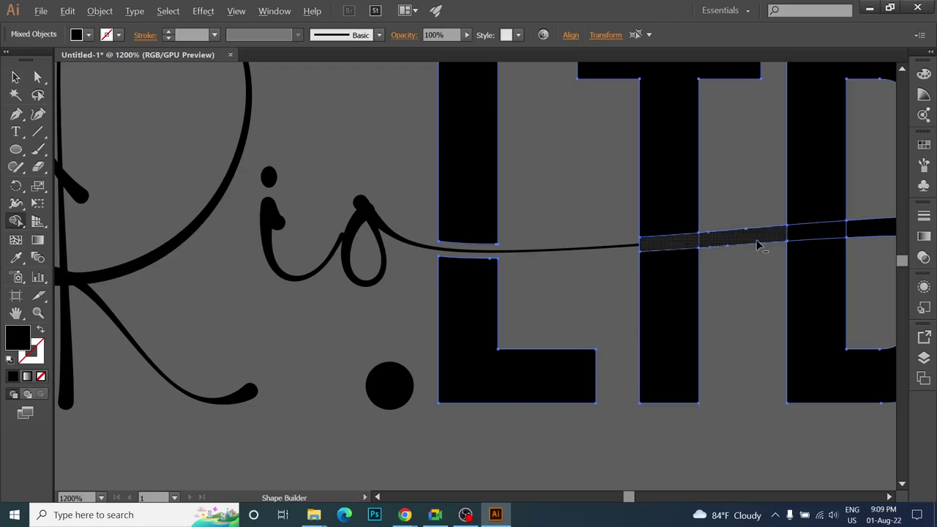
left_click_drag(695, 249, 854, 226)
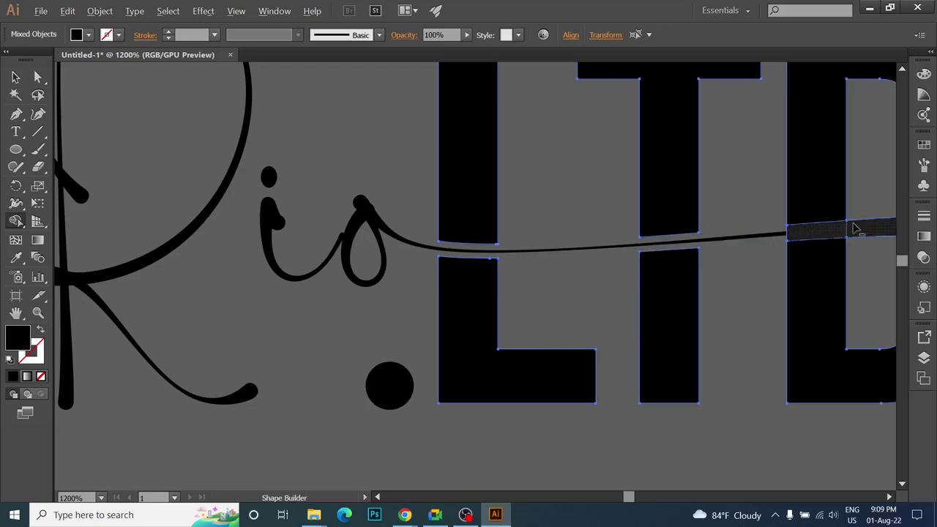
scroll(715, 256, "down", 3)
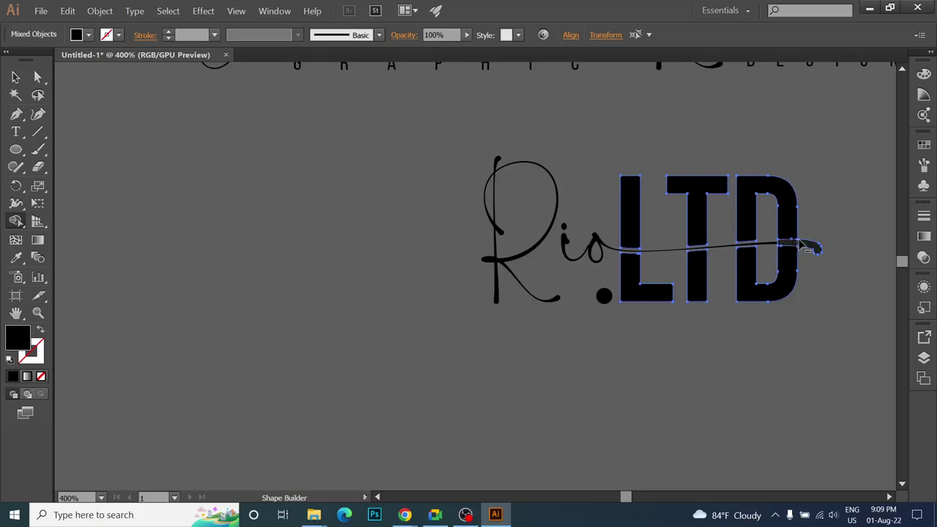
left_click_drag(801, 243, 841, 253)
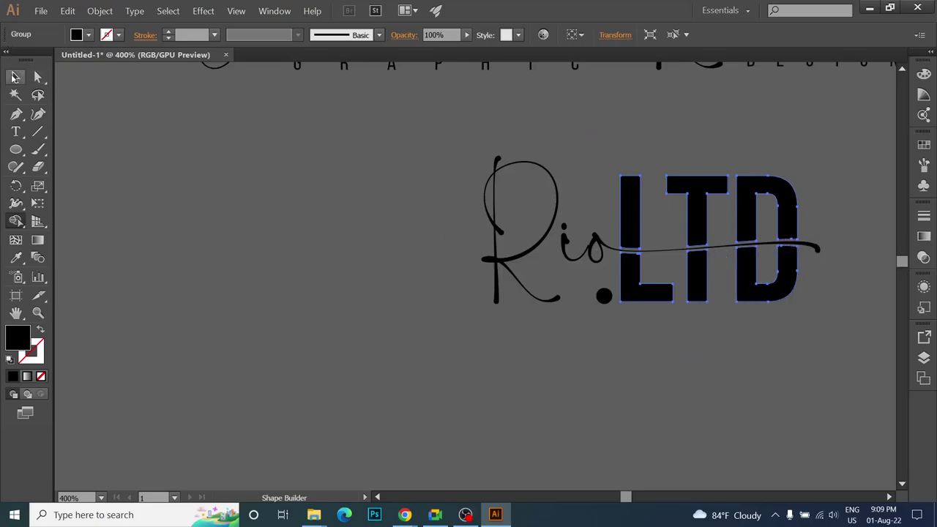
- Shrink the period dot to about 6 px and nudge it slightly upward
left_click(16, 76)
left_click(344, 157)
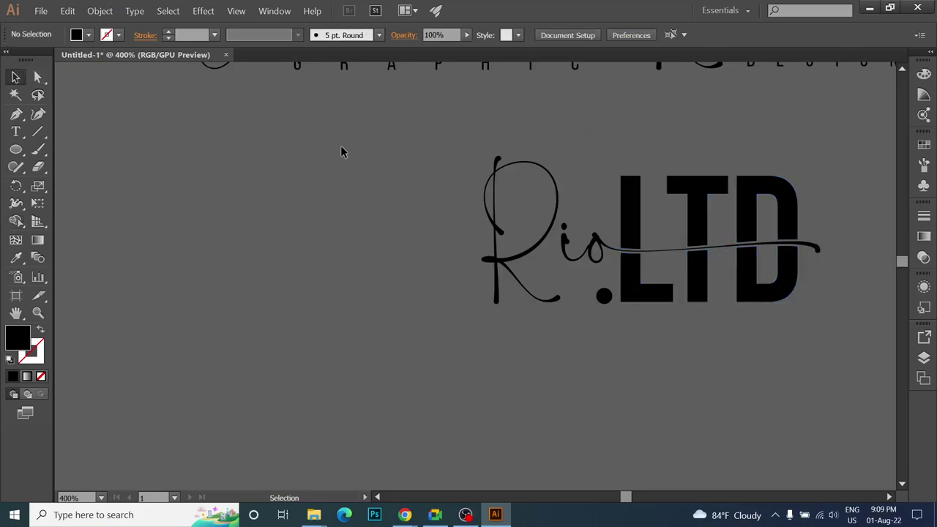
left_click(605, 296)
scroll(616, 314, "up", 4)
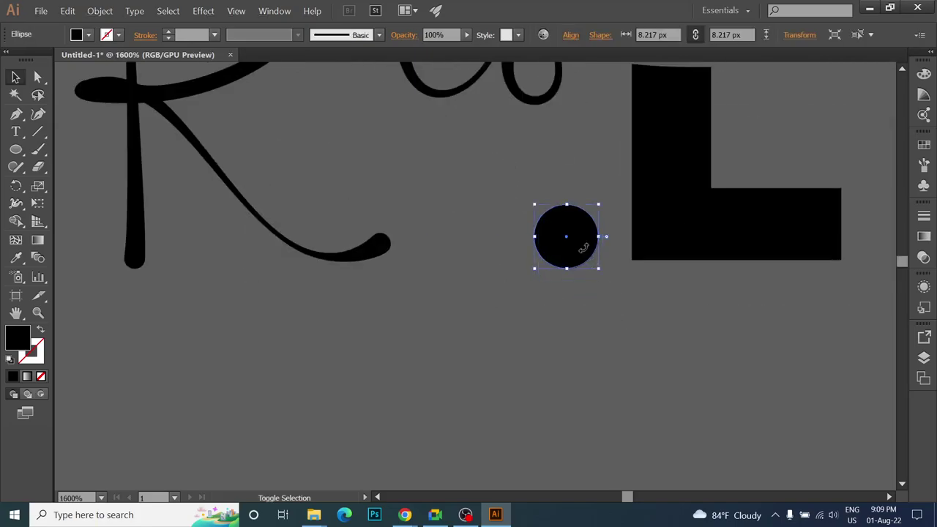
left_click_drag(534, 203, 553, 223)
left_click(602, 307)
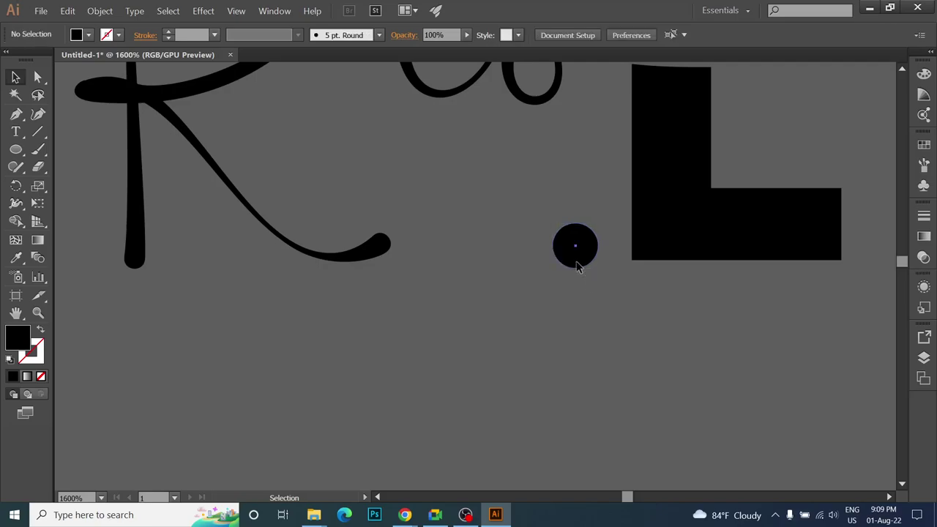
left_click_drag(576, 265, 575, 259)
left_click(595, 310)
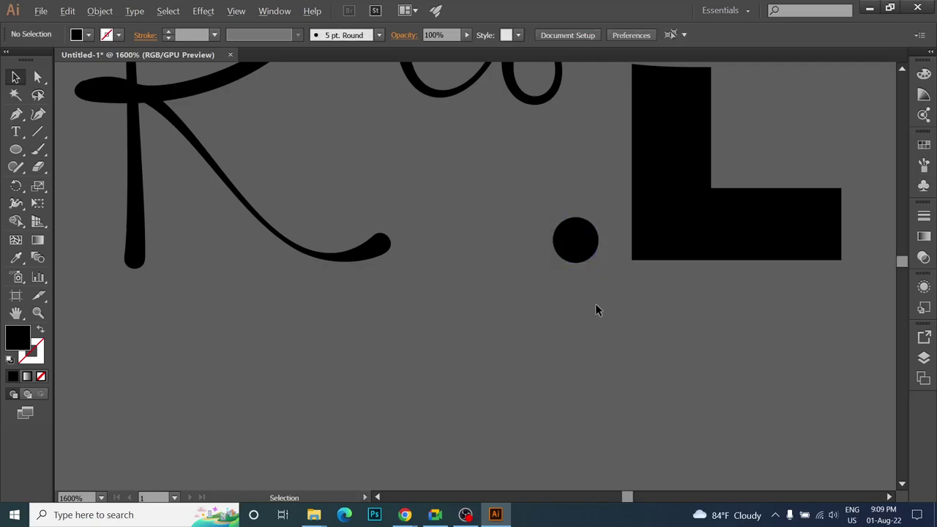
scroll(596, 305, "down", 5, "alt")
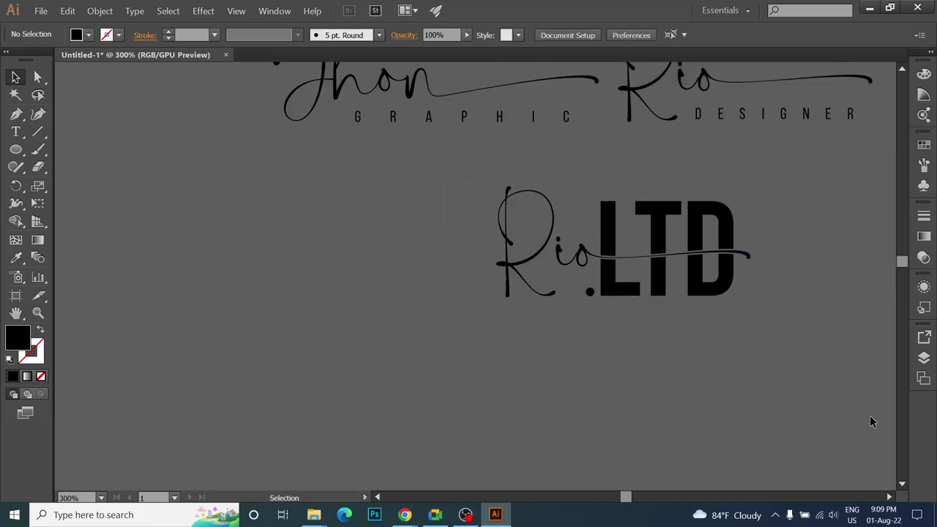
- Fill the entire Rio.LTD logo with white
left_click_drag(871, 422, 585, 286)
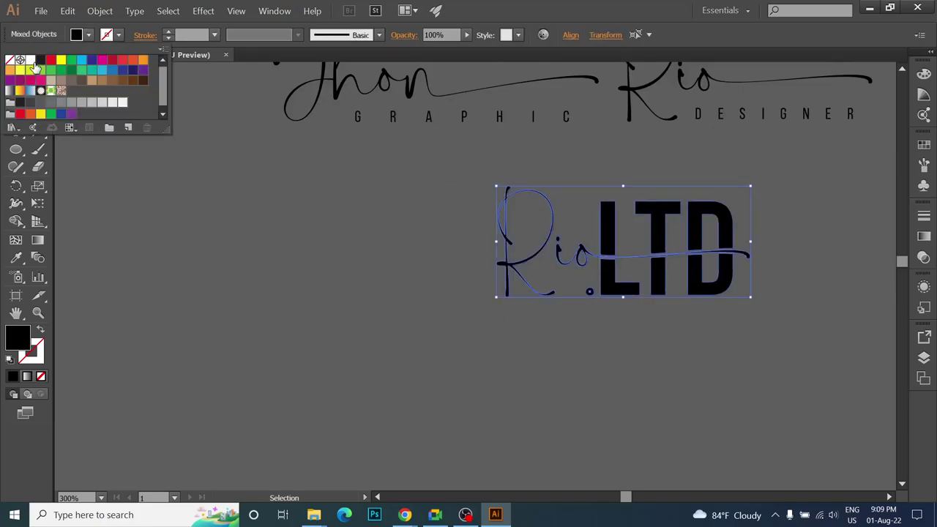
left_click(27, 65)
left_click(286, 263)
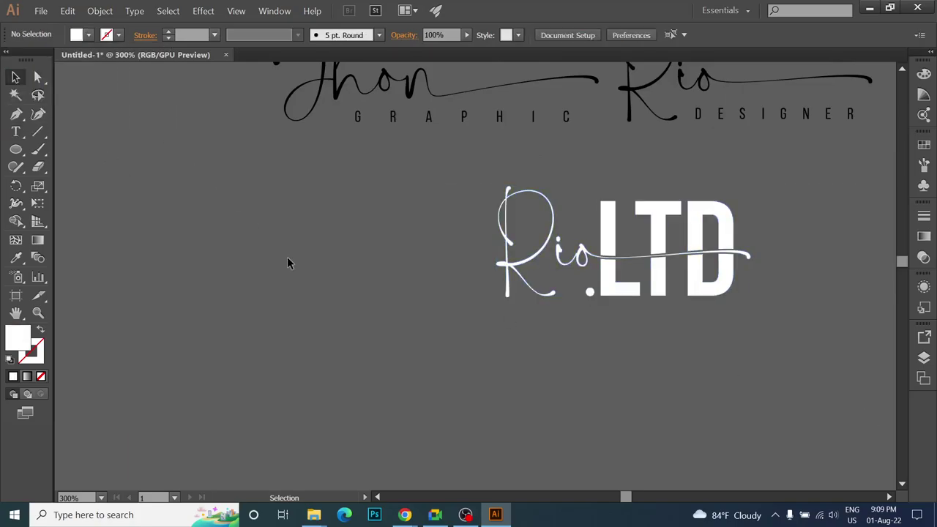
scroll(347, 298, "up", 3)
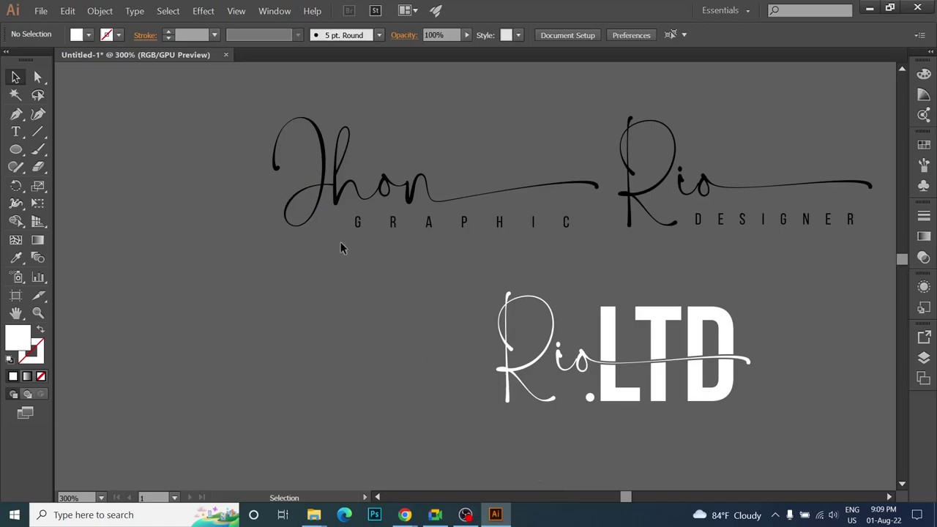
scroll(259, 297, "down", 5)
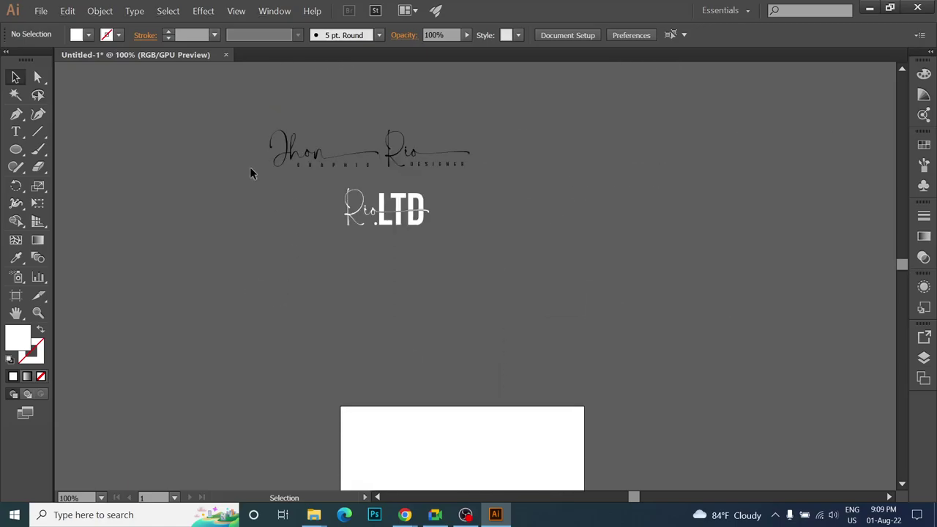
- Move the Jhon Rio signature onto the artboard and shorten the artboard to 500 × 250 px
left_click_drag(495, 176, 462, 167)
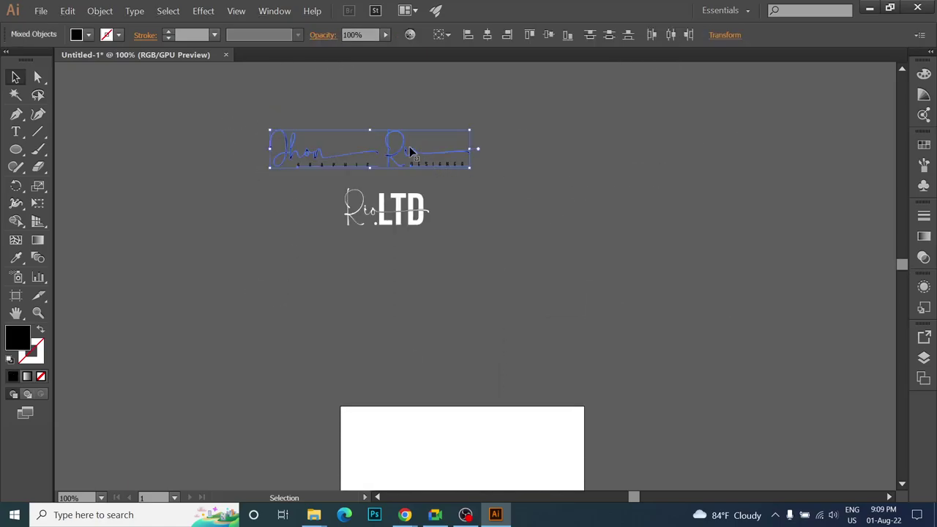
mouse_move(409, 151)
left_mouse_down()
mouse_move(492, 369)
mouse_move(508, 487)
left_mouse_up()
scroll(495, 388, "down", 4)
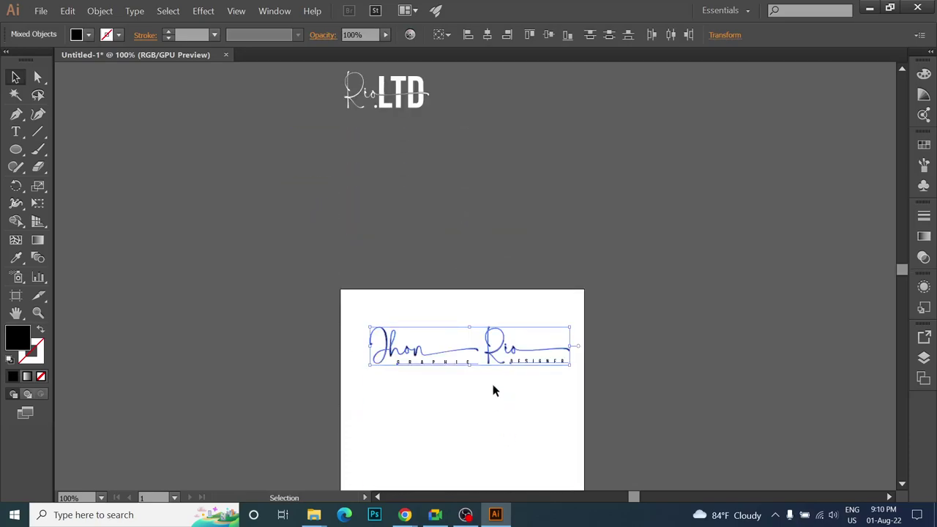
left_click_drag(485, 344, 483, 347)
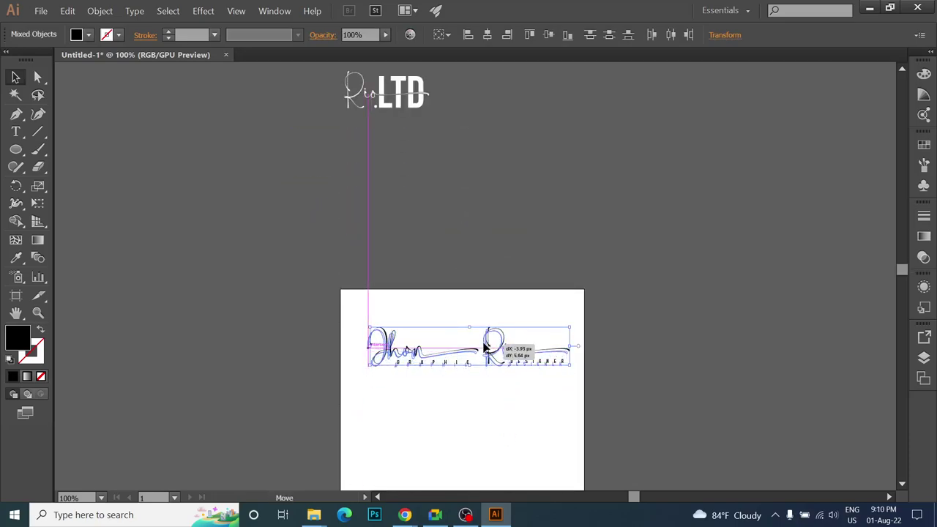
scroll(484, 347, "down", 2)
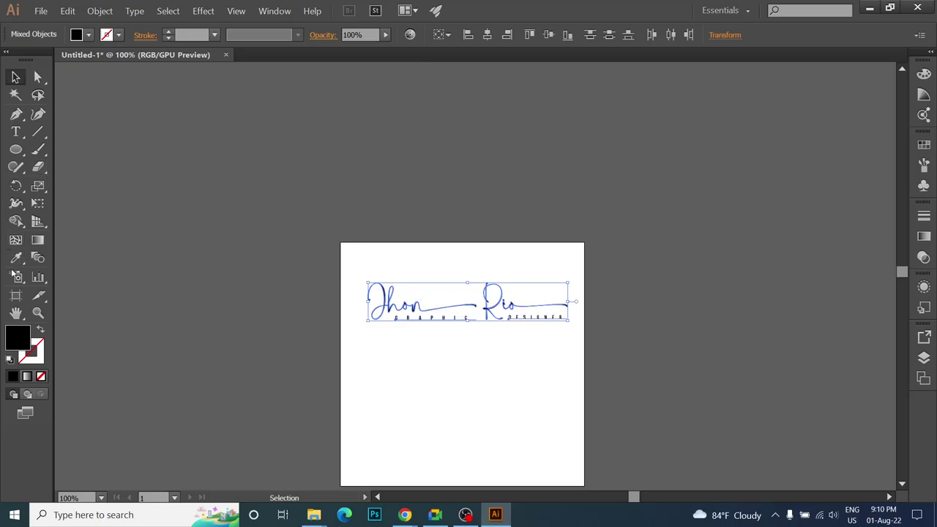
left_click(16, 294)
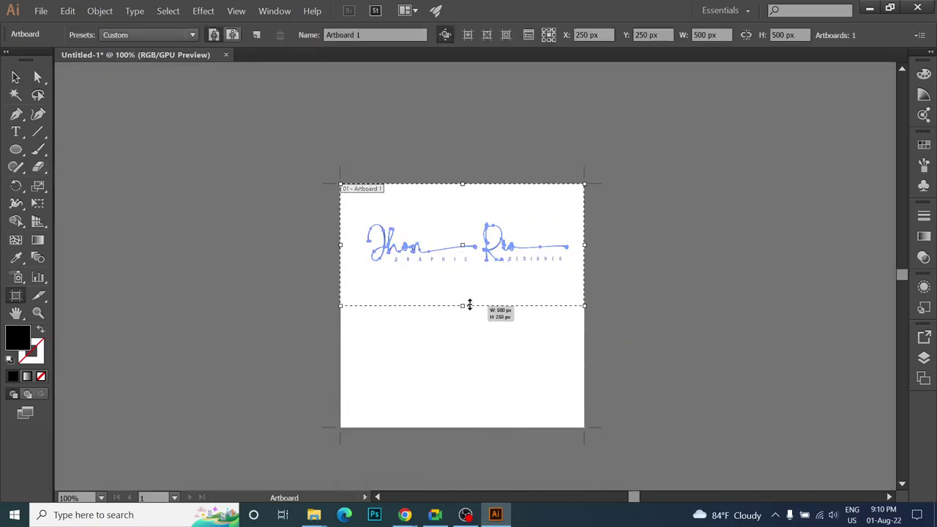
left_click_drag(462, 428, 463, 303)
- Export the artboard to the desktop as a 300 ppi transparent PNG named Jhon Rio1
left_click(16, 77)
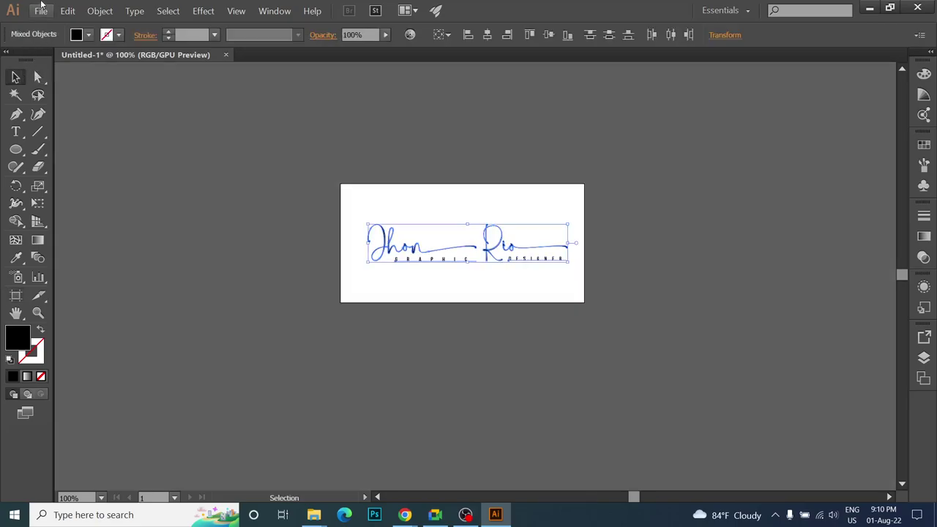
left_click(41, 10)
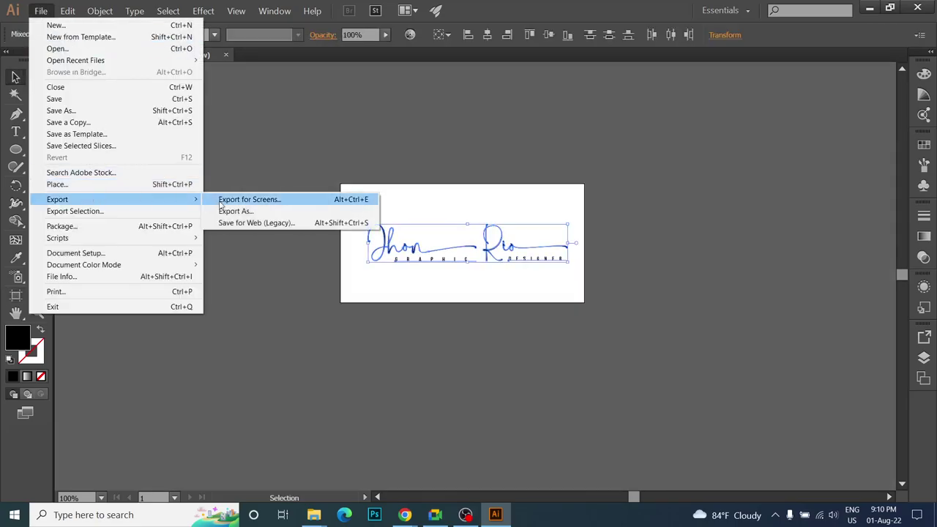
left_click(227, 211)
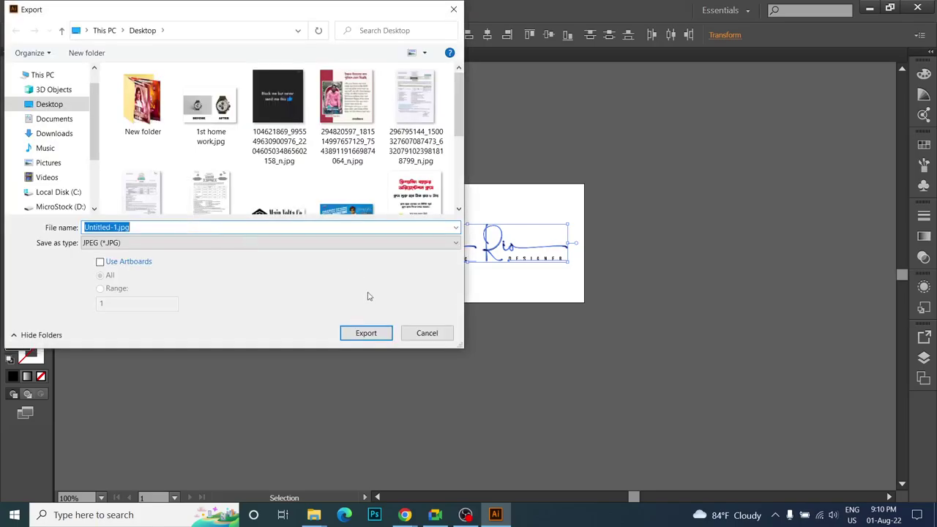
left_click(106, 244)
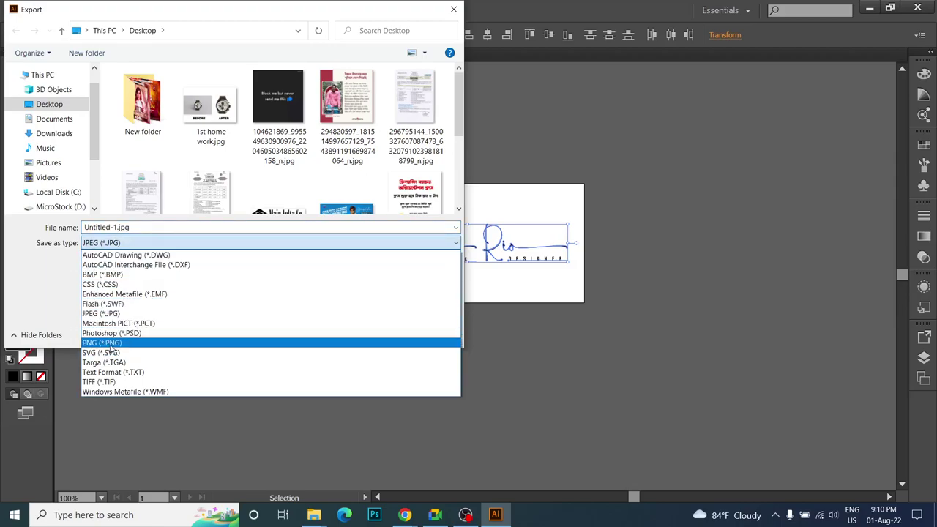
left_click(110, 342)
left_click(100, 261)
double_click(143, 229)
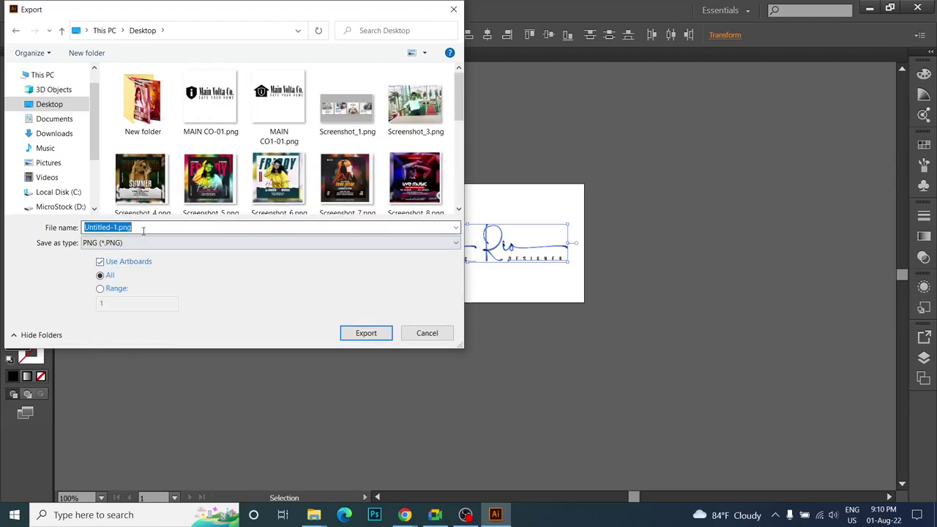
type("Jhon Rio1")
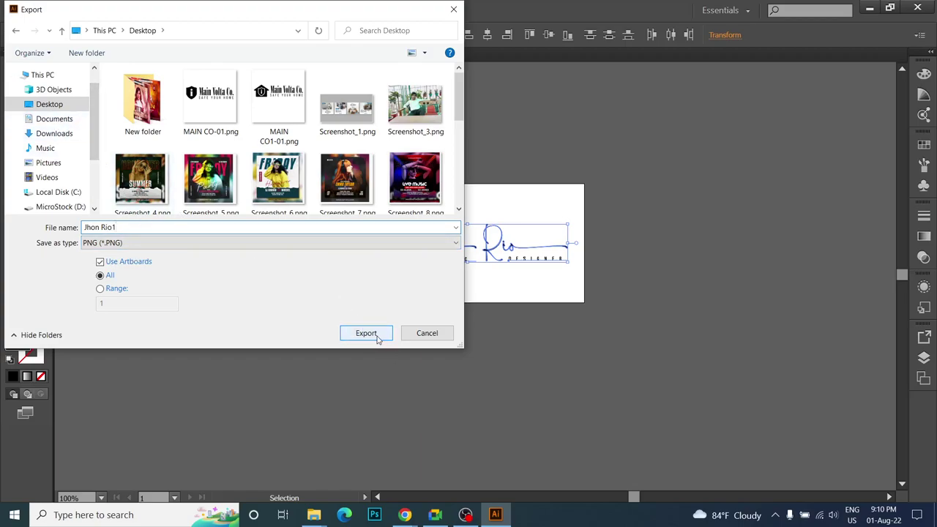
left_click(376, 336)
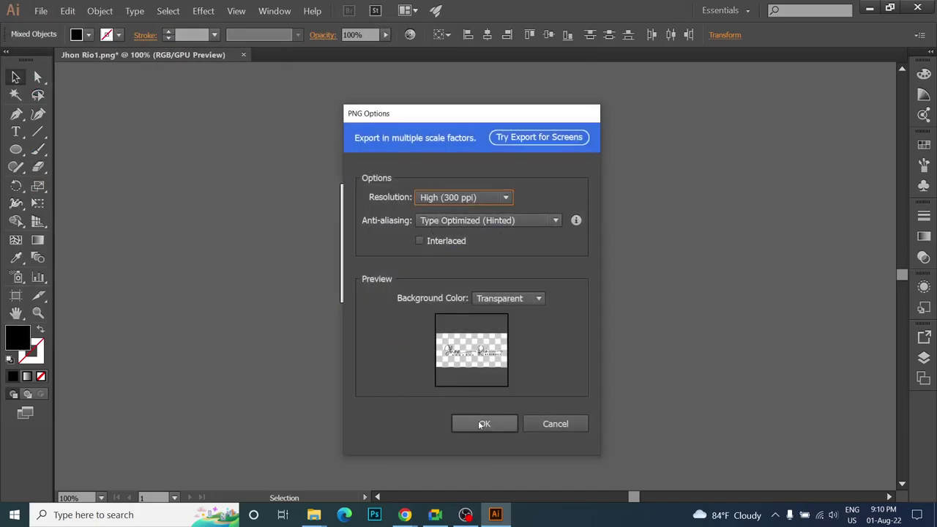
left_click(478, 422)
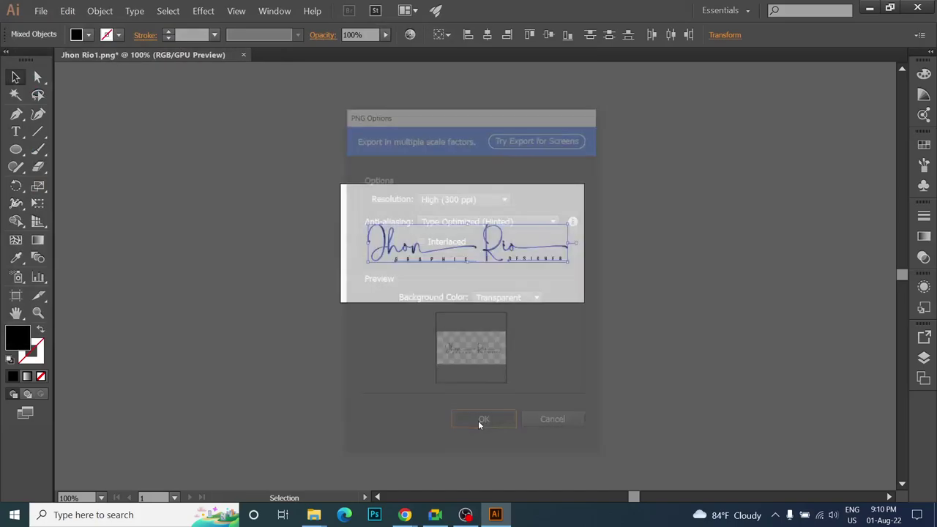
- Move the Jhon Rio signature off the artboard to the upper right
left_click(275, 301)
scroll(285, 289, "up", 2)
scroll(314, 256, "up", 2)
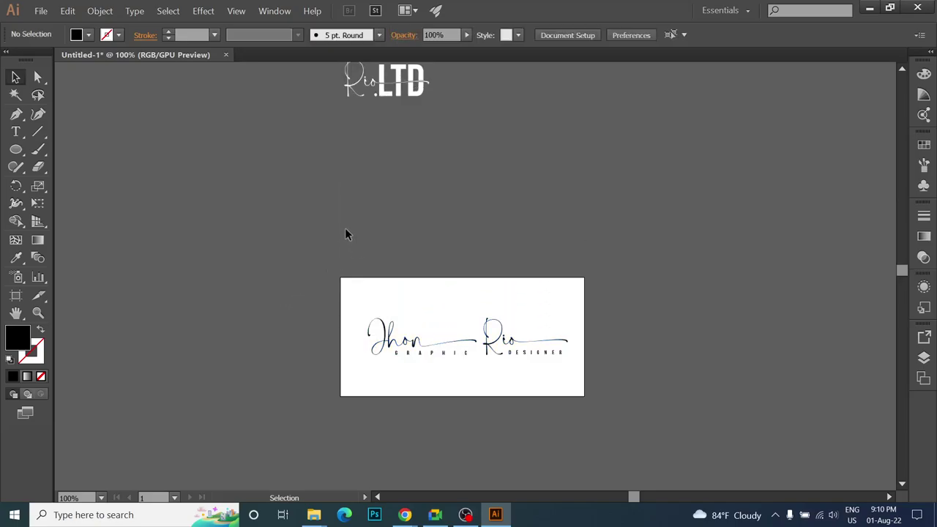
scroll(346, 234, "up", 2)
left_click(401, 128)
left_click_drag(342, 360, 622, 443)
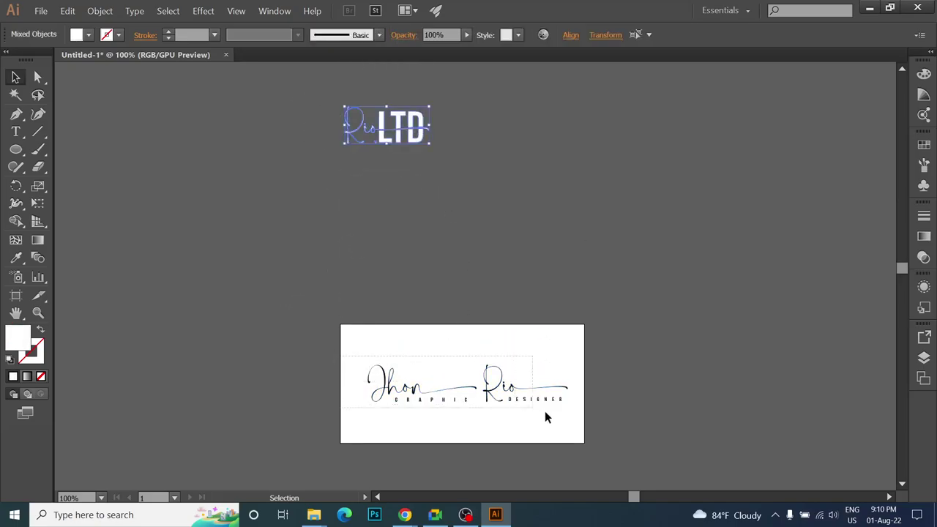
left_click_drag(507, 382, 797, 136)
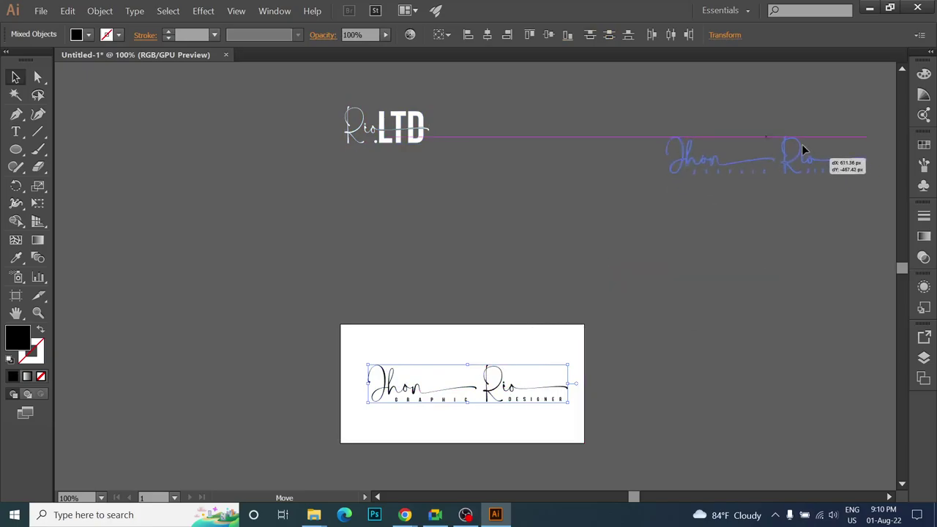
- Place the white Rio.LTD logo on the artboard, raised slightly
left_click(349, 111)
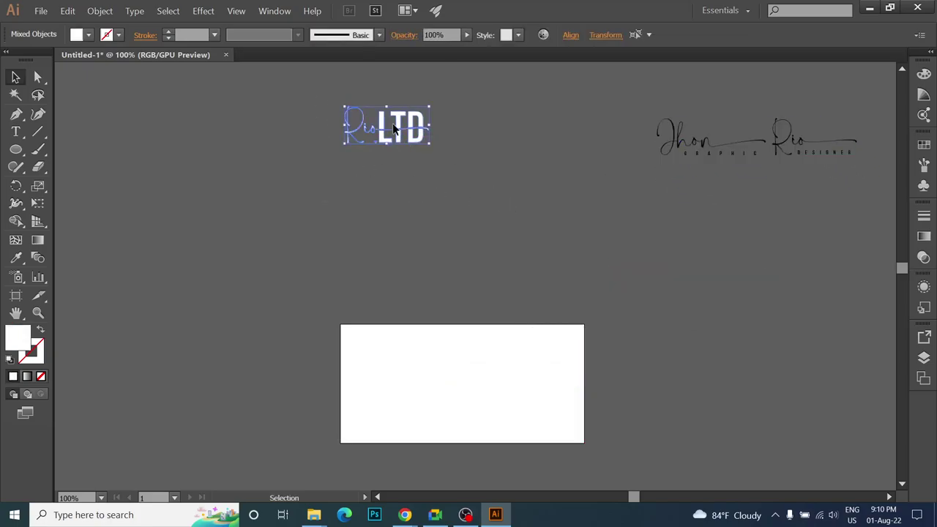
mouse_move(393, 128)
left_mouse_down()
mouse_move(426, 376)
mouse_move(574, 432)
left_mouse_up()
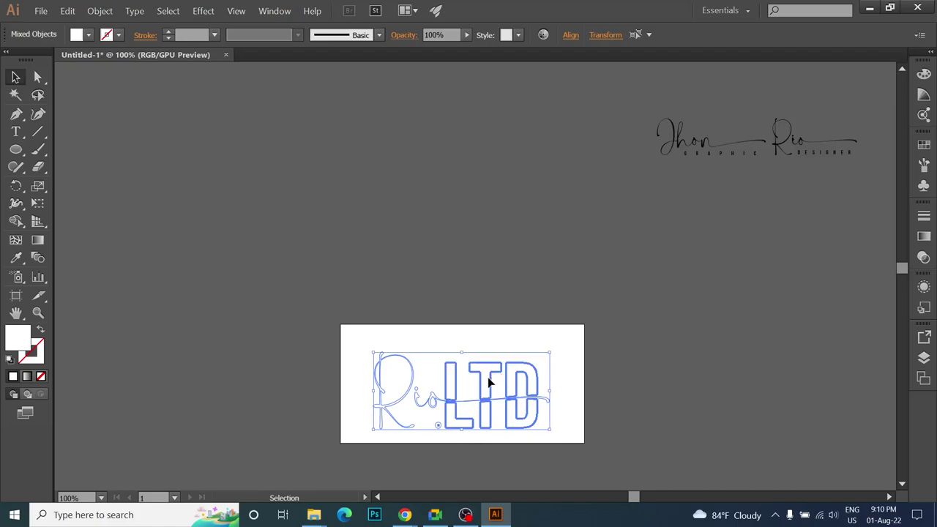
left_click_drag(351, 344, 533, 429)
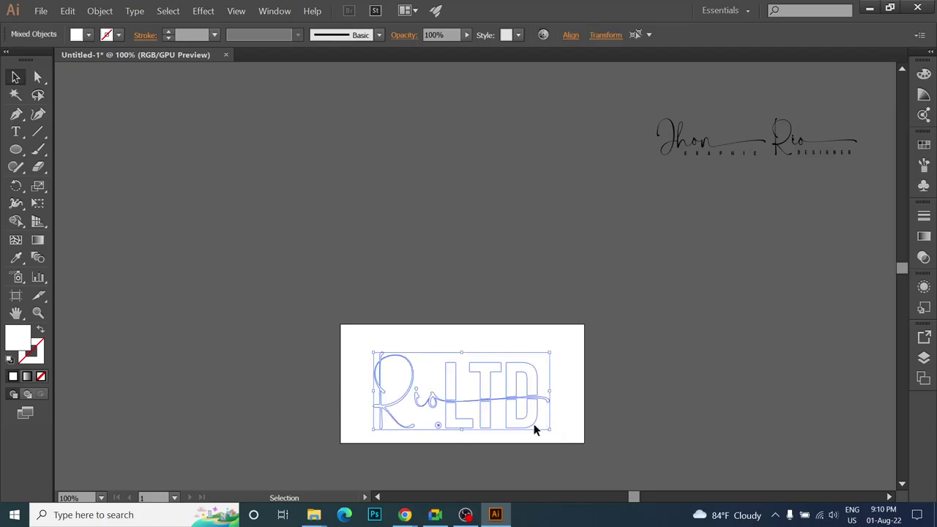
left_click_drag(487, 383, 487, 374)
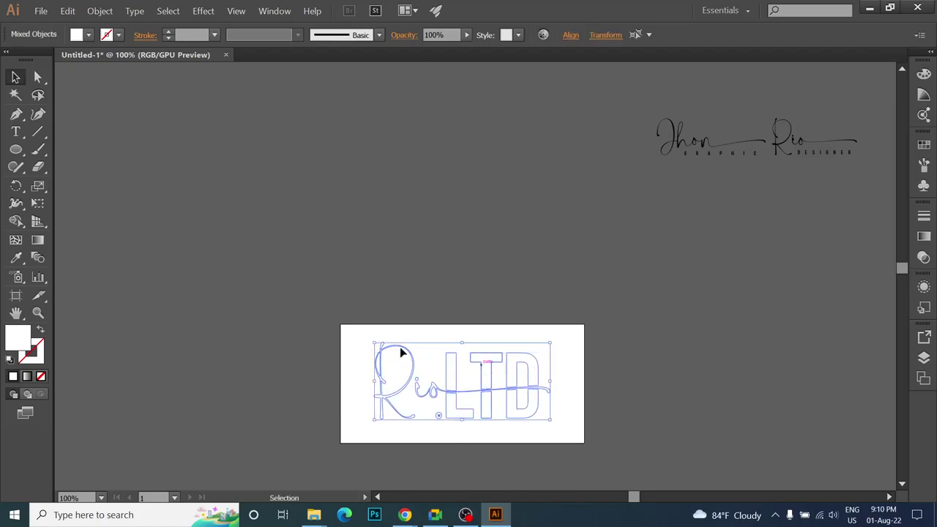
left_click(41, 10)
mouse_move(57, 199)
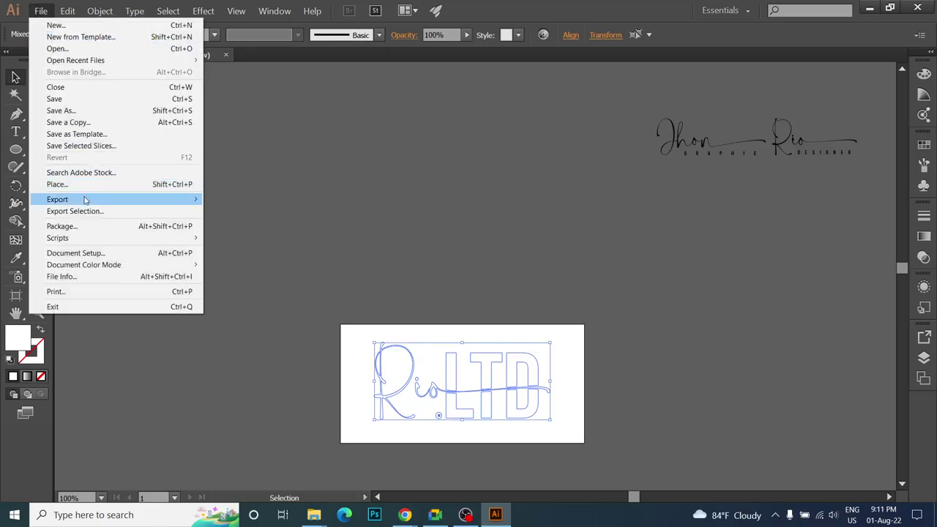
- Export the Rio.LTD artboard as a 300 ppi transparent PNG named Jhon Rio2
left_click(218, 215)
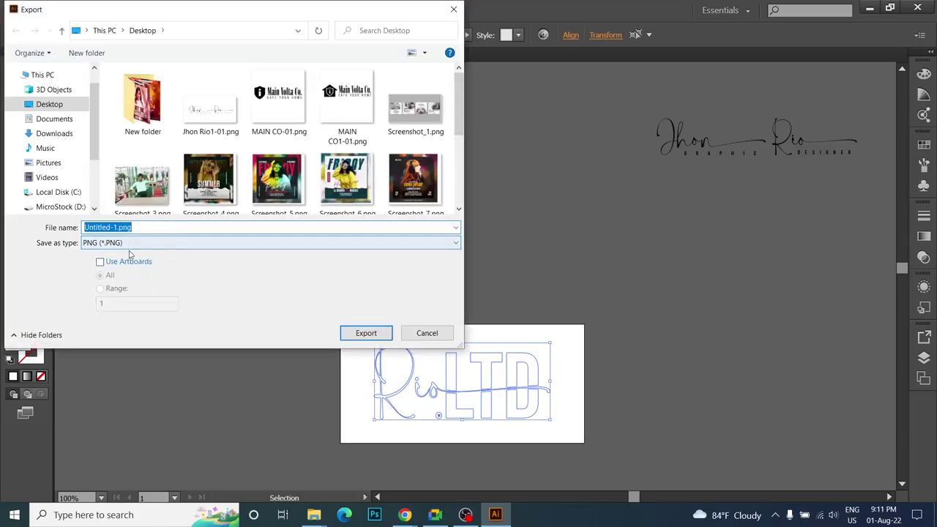
type("J")
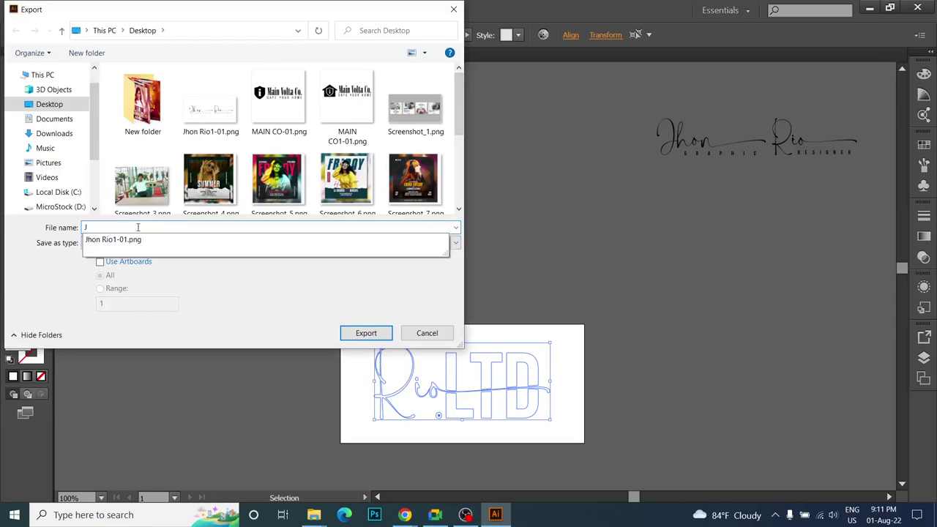
type("hone")
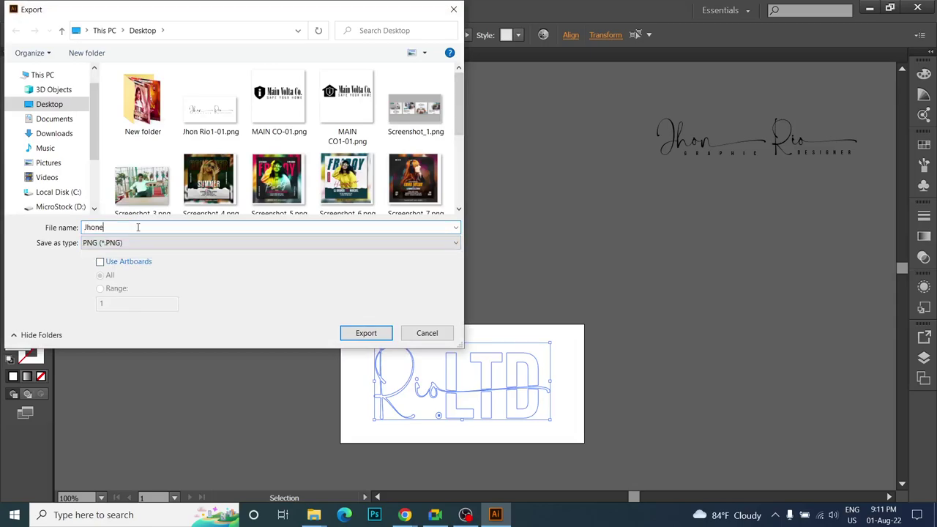
key("BackSpace")
key("BackSpace")
type("2")
left_click(374, 337)
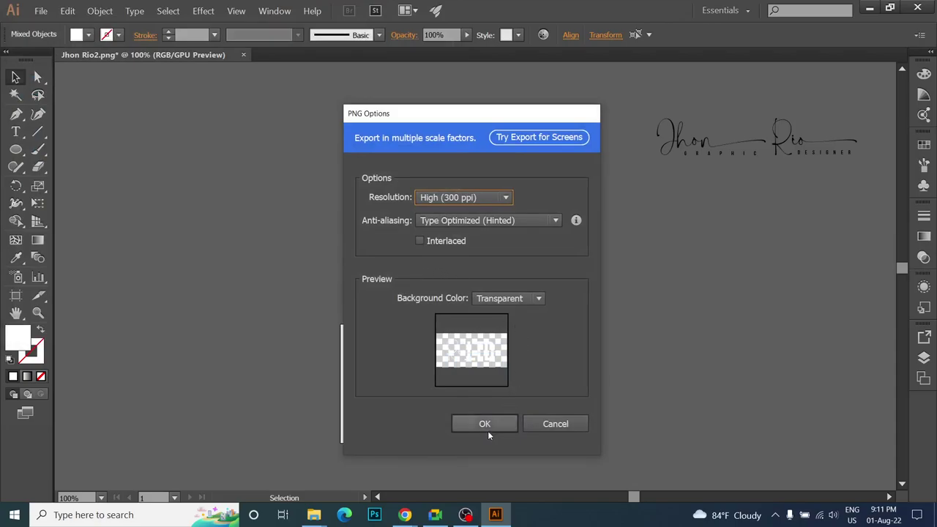
left_click(485, 428)
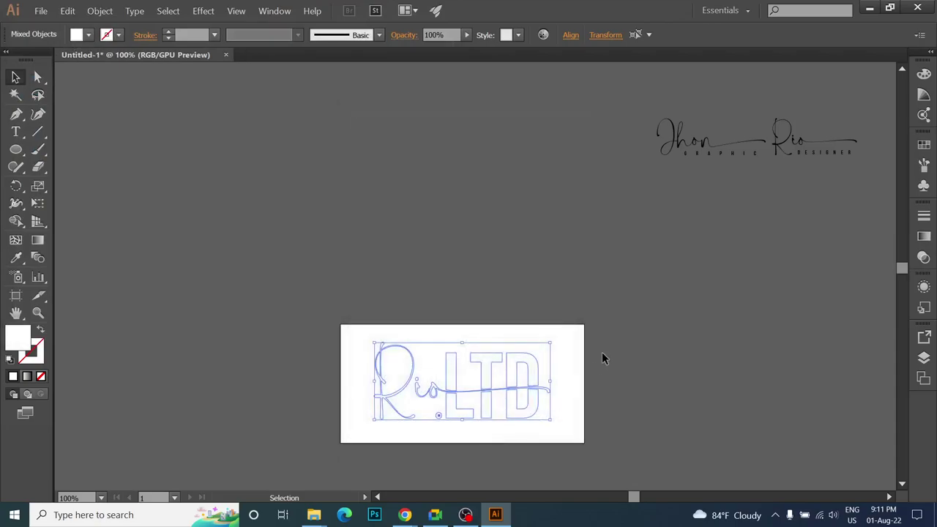
- Save the logo document as an Illustrator file on the desktop, then quit, clearing the clipboard
key("a")
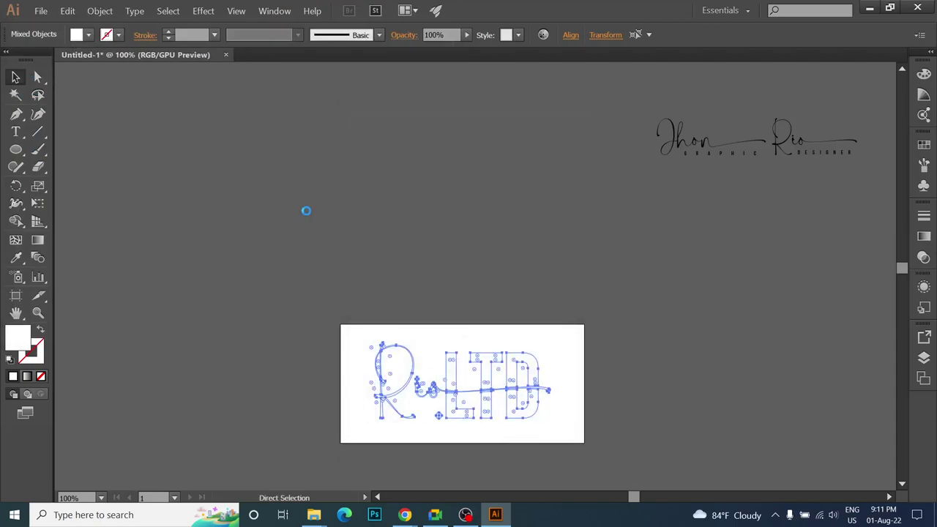
key("ctrl+s")
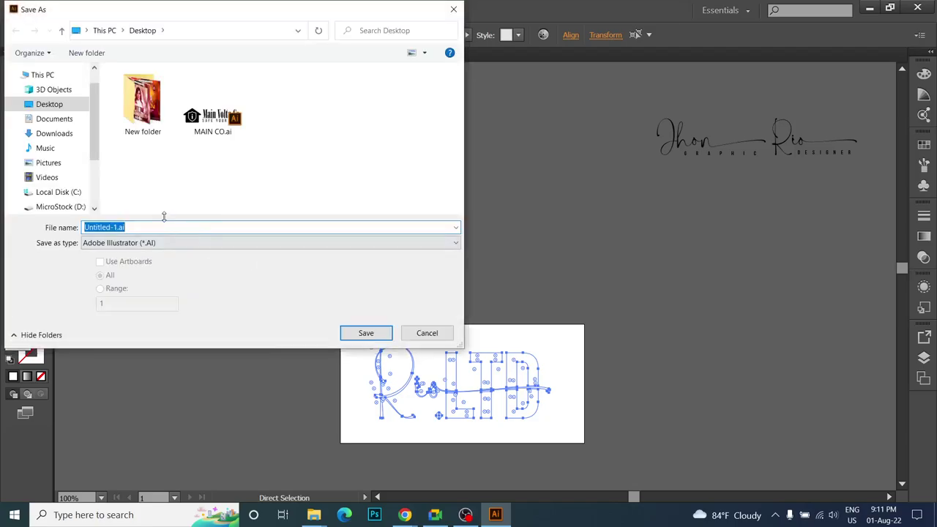
left_click(379, 337)
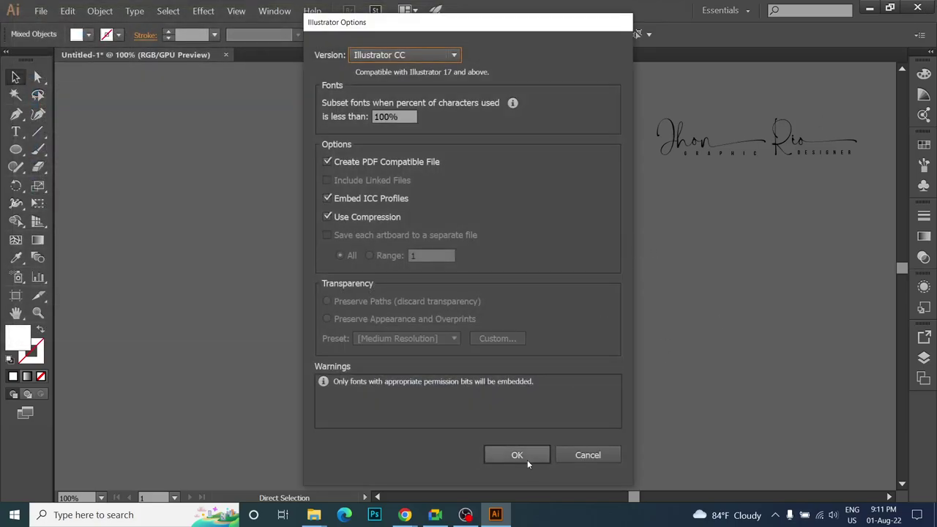
left_click(526, 458)
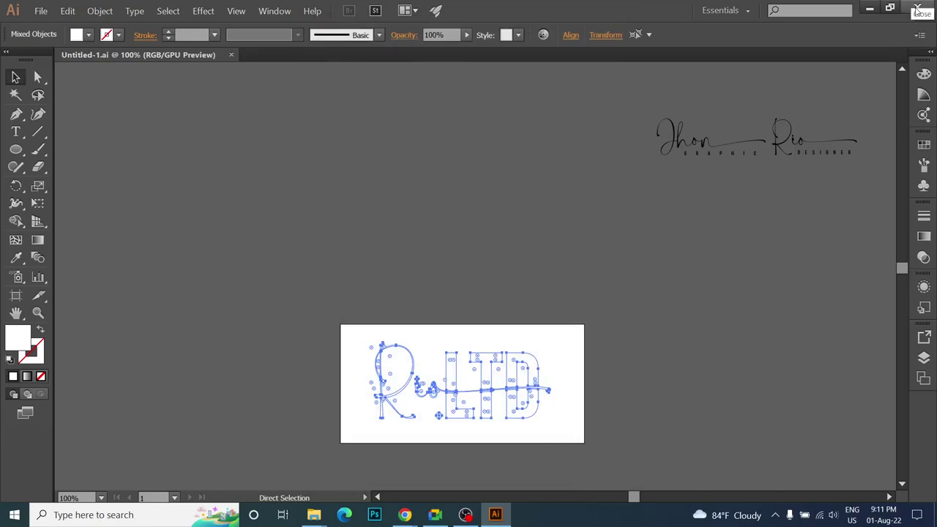
left_click(917, 9)
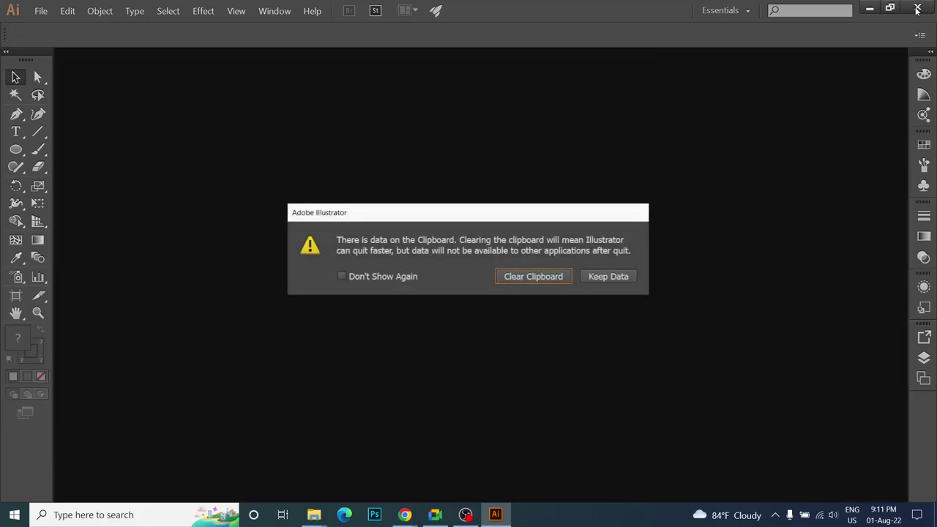
left_click(565, 277)
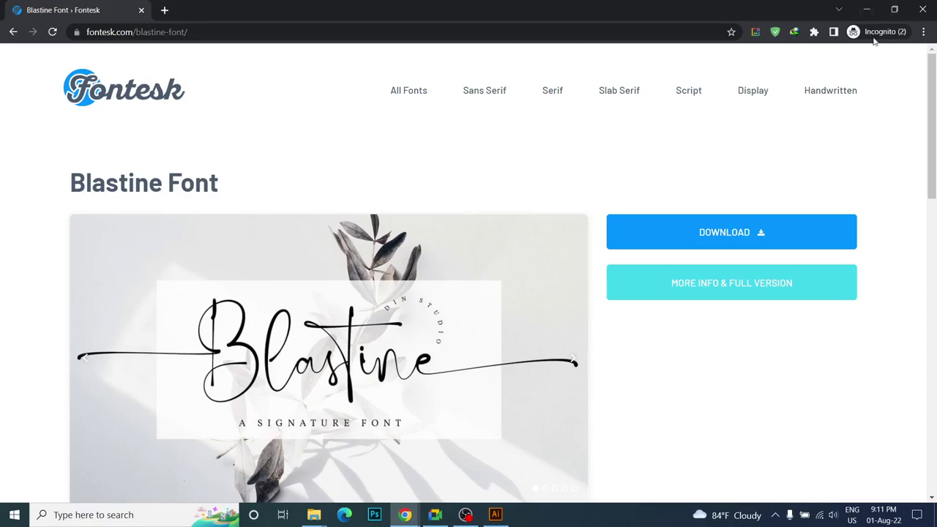
- Close the font download page and change the Google search to 'signature mockup'
left_click(924, 6)
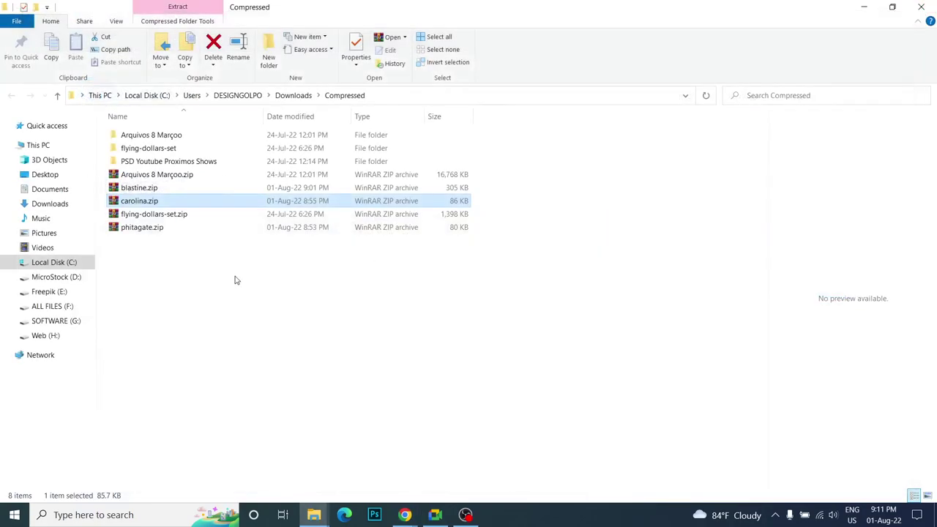
mouse_move(403, 514)
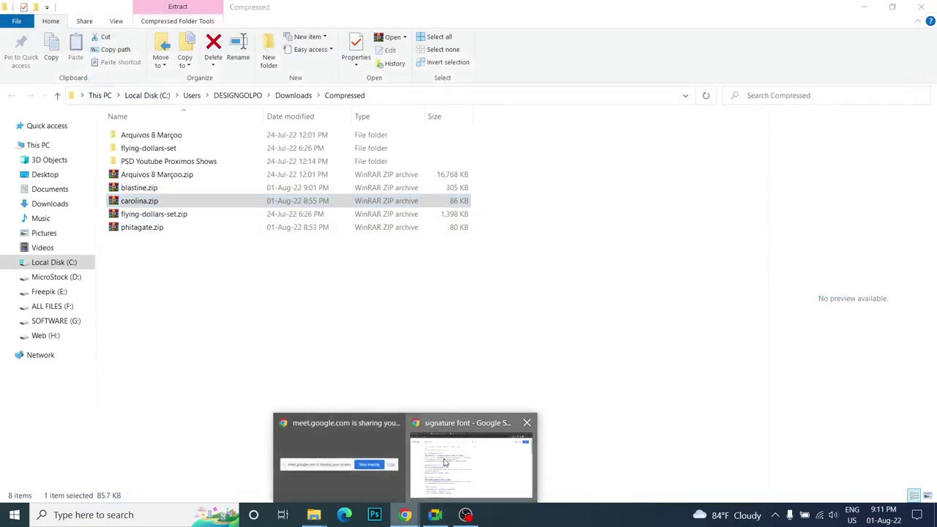
left_click(444, 462)
triple_click(174, 72)
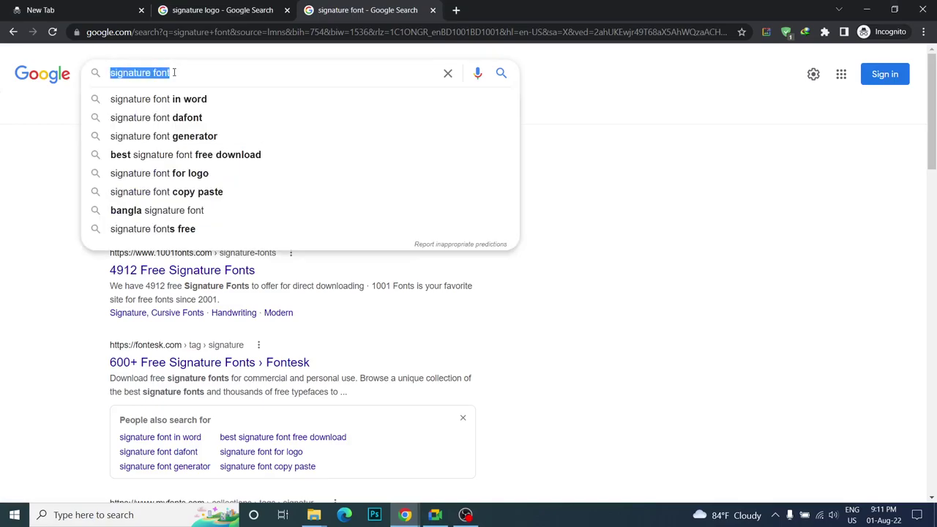
left_click(175, 73)
double_click(162, 72)
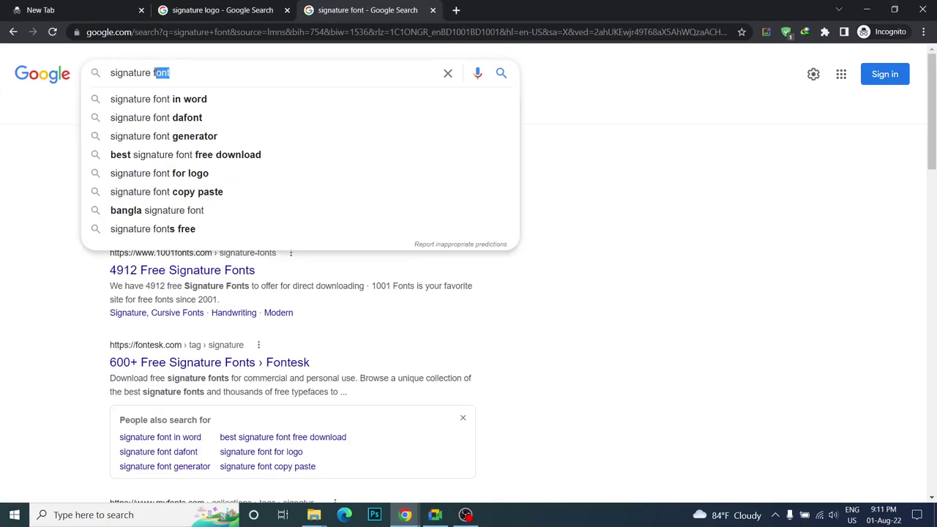
type("m")
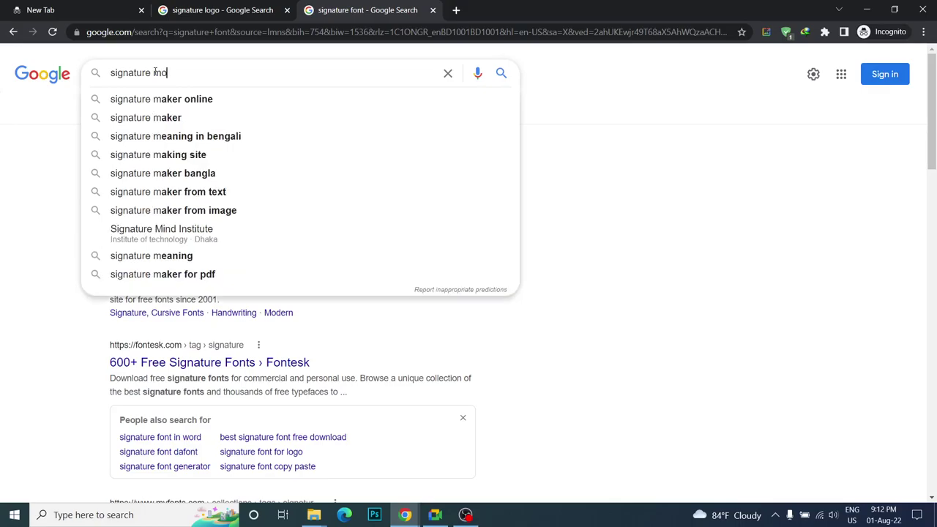
type("ockup")
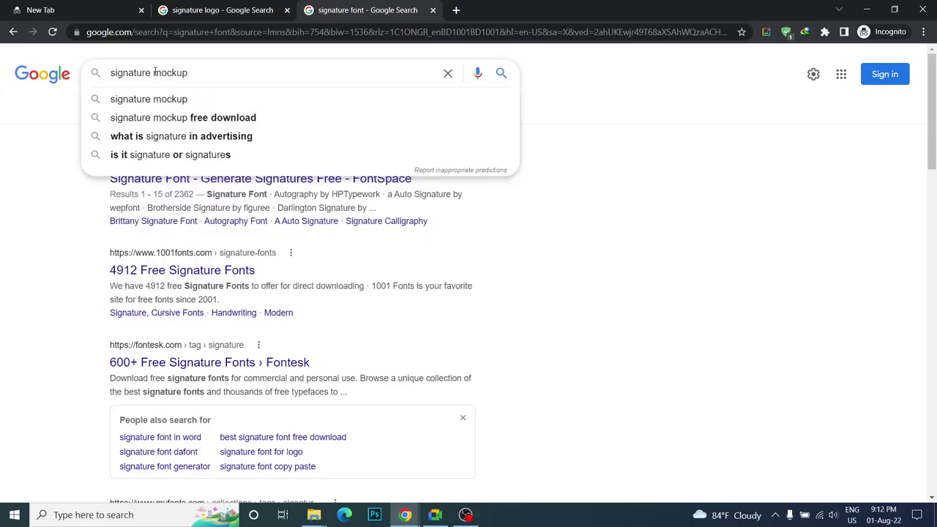
key("Return")
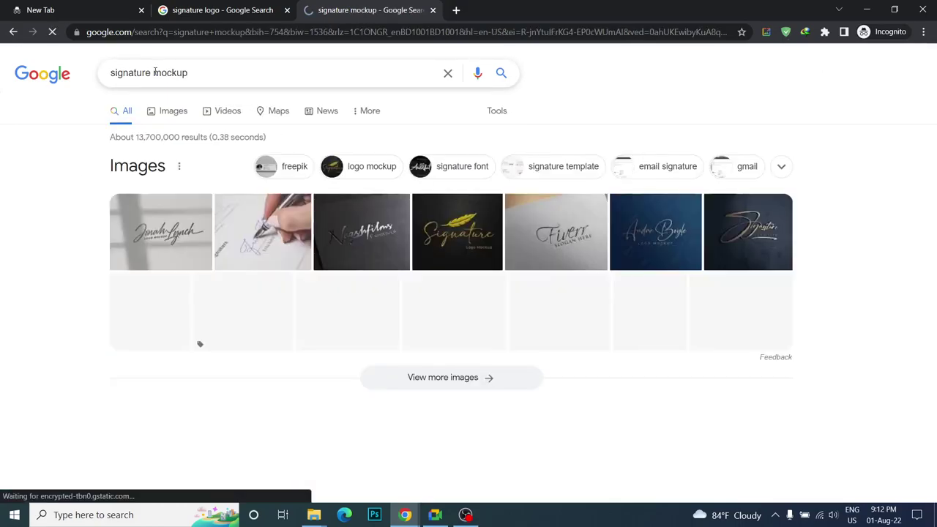
- Open the goodmockups 'Free Female Artist Signature Mockup' result in its own window, then minimize it
scroll(358, 233, "down", 1)
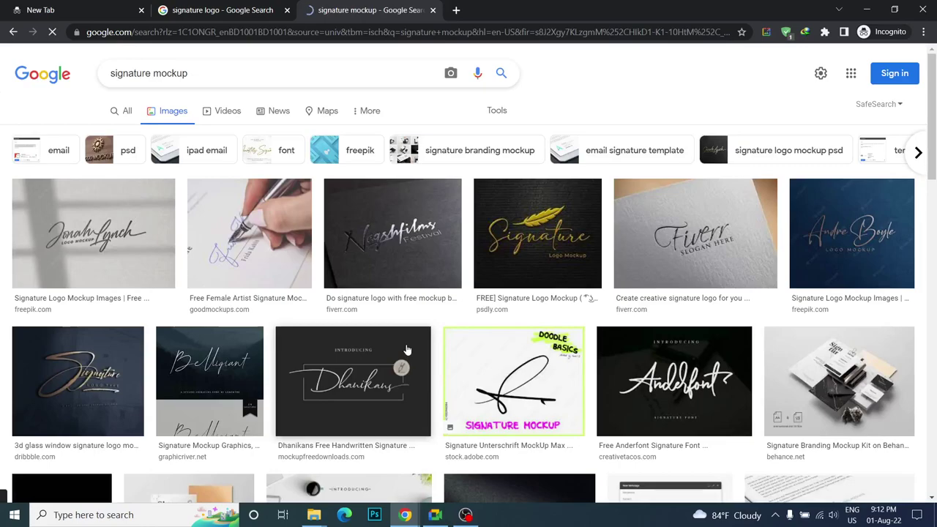
left_click(236, 304, "shift")
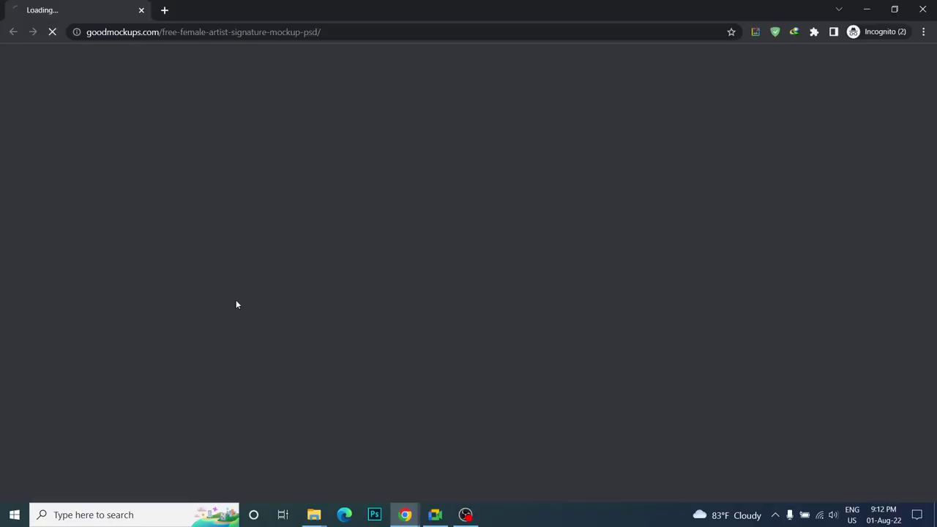
left_click(866, 9)
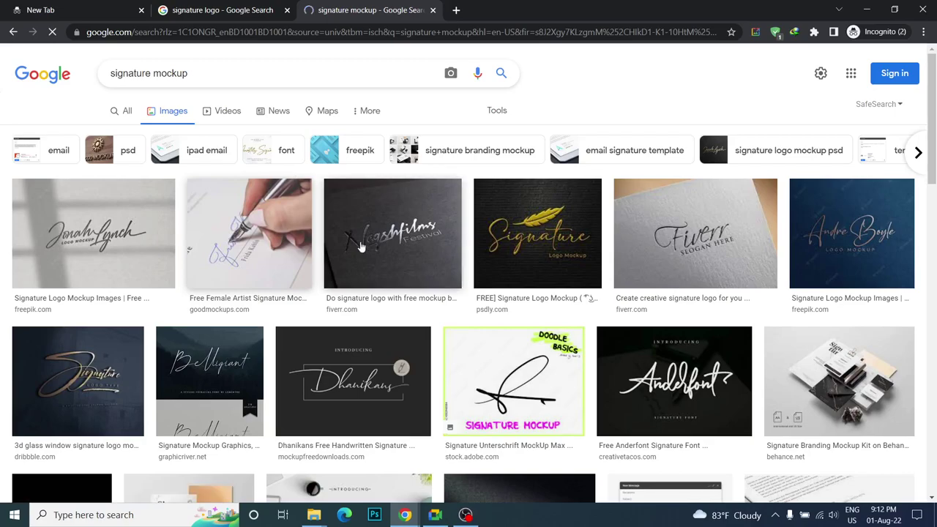
- Browse up and down through the 'signature mockup' image results
scroll(360, 247, "down", 3)
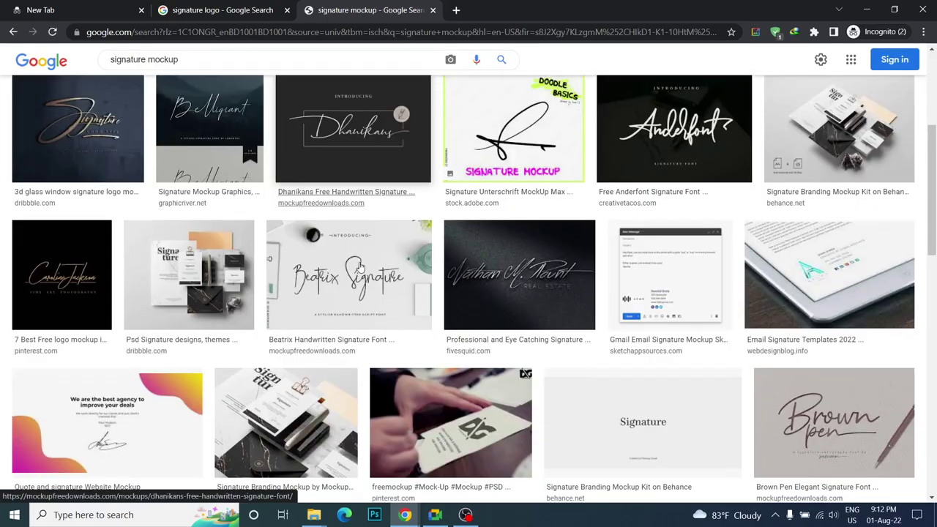
scroll(360, 267, "down", 2)
scroll(66, 220, "up", 1)
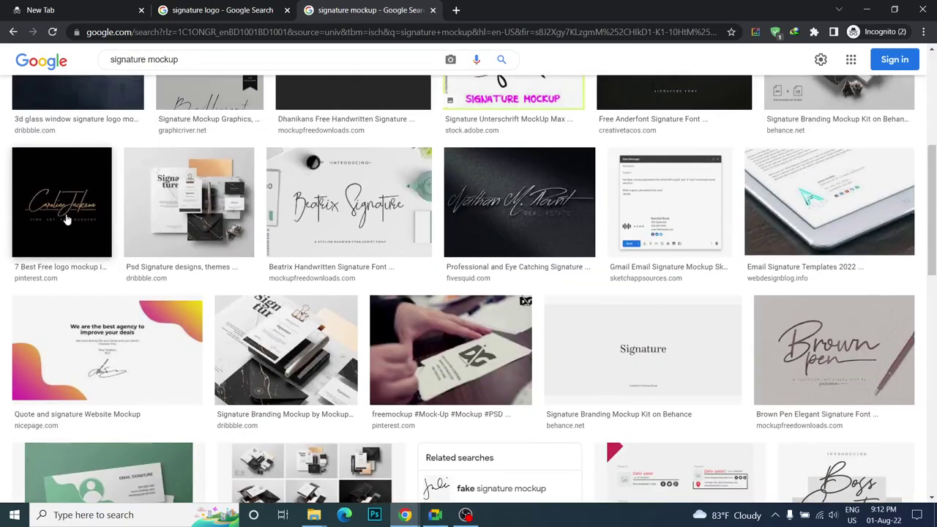
scroll(66, 220, "up", 1)
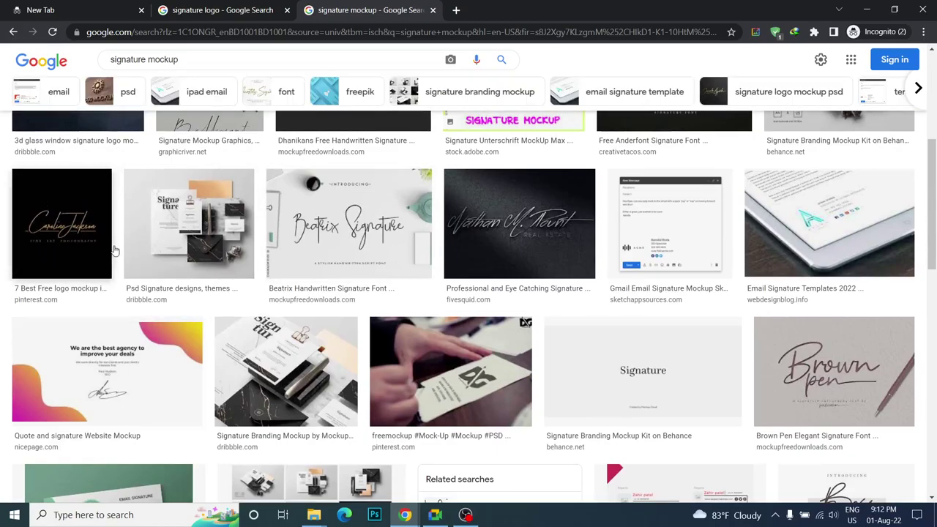
scroll(128, 241, "down", 4)
scroll(134, 237, "down", 2)
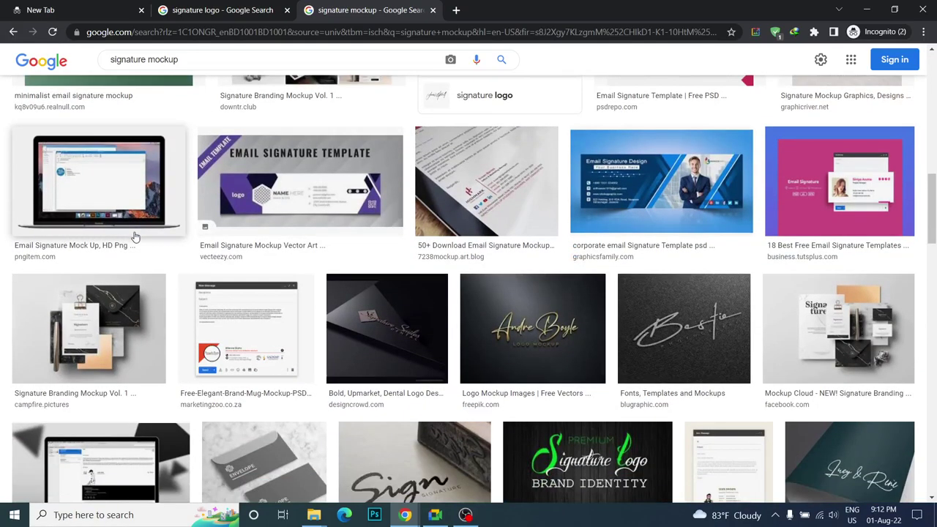
scroll(135, 236, "down", 3)
scroll(460, 236, "up", 3)
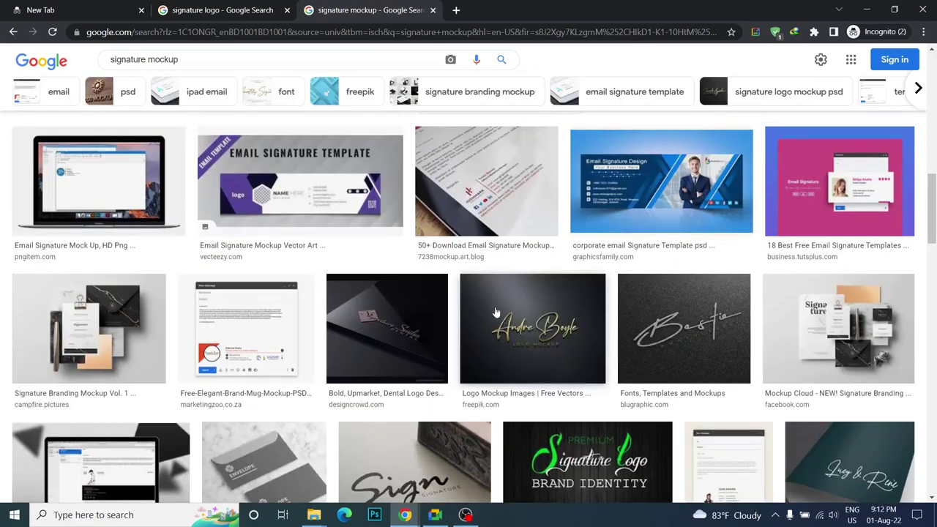
scroll(495, 312, "down", 2)
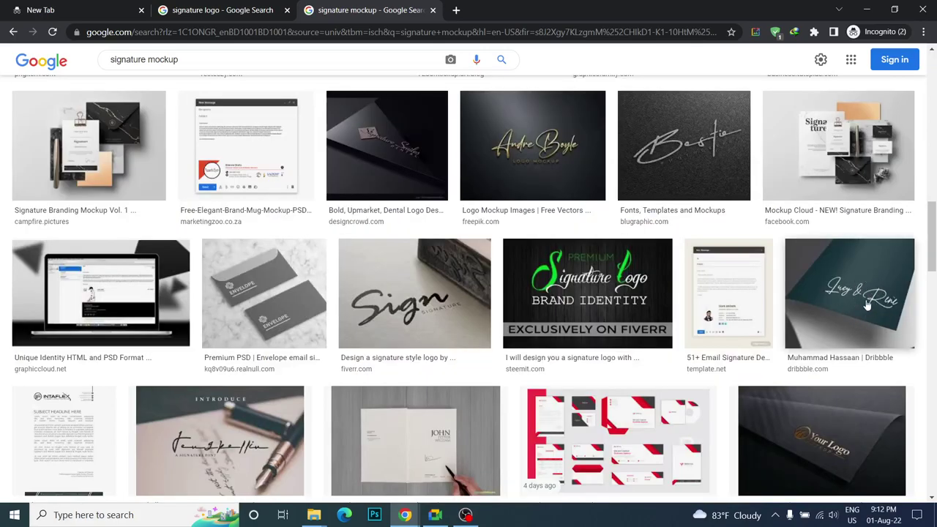
scroll(827, 336, "down", 2)
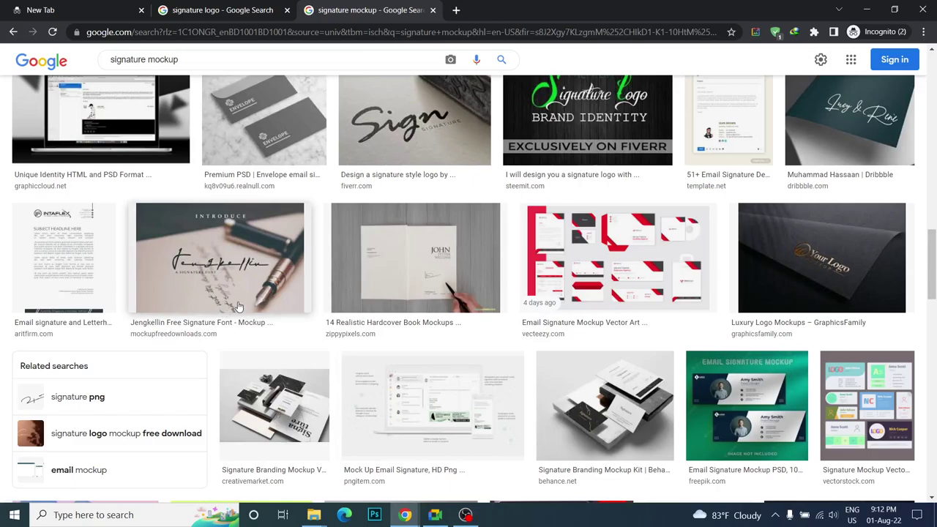
scroll(238, 306, "down", 3)
scroll(255, 325, "up", 2)
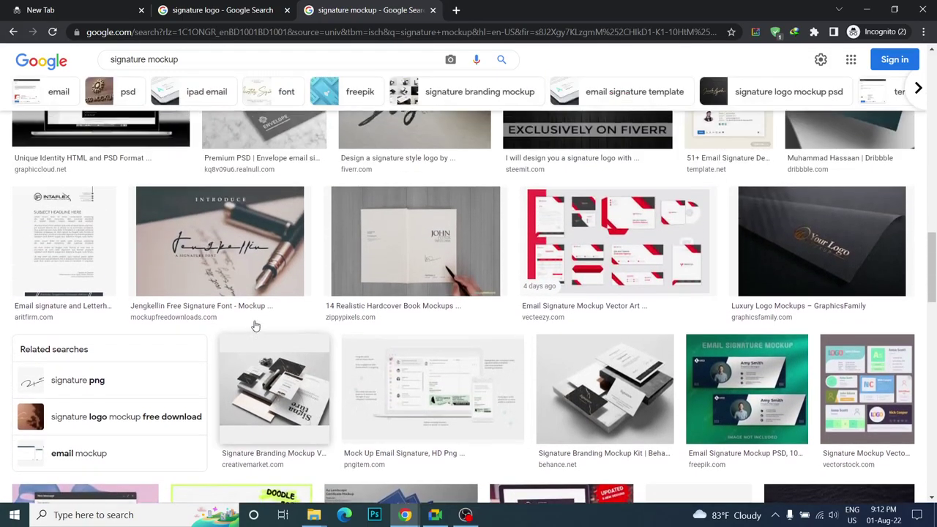
scroll(255, 325, "down", 2)
scroll(339, 295, "up", 2)
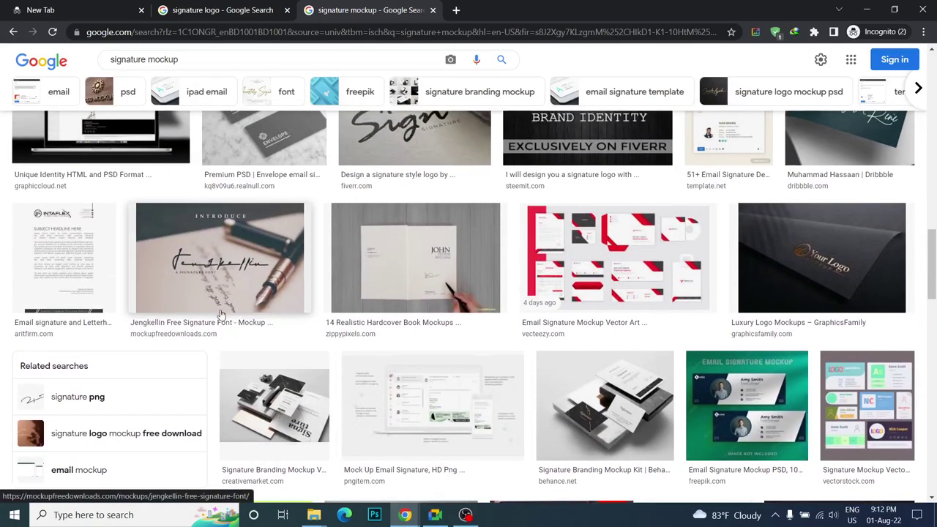
scroll(220, 313, "up", 1)
scroll(271, 293, "up", 5)
scroll(268, 225, "up", 5)
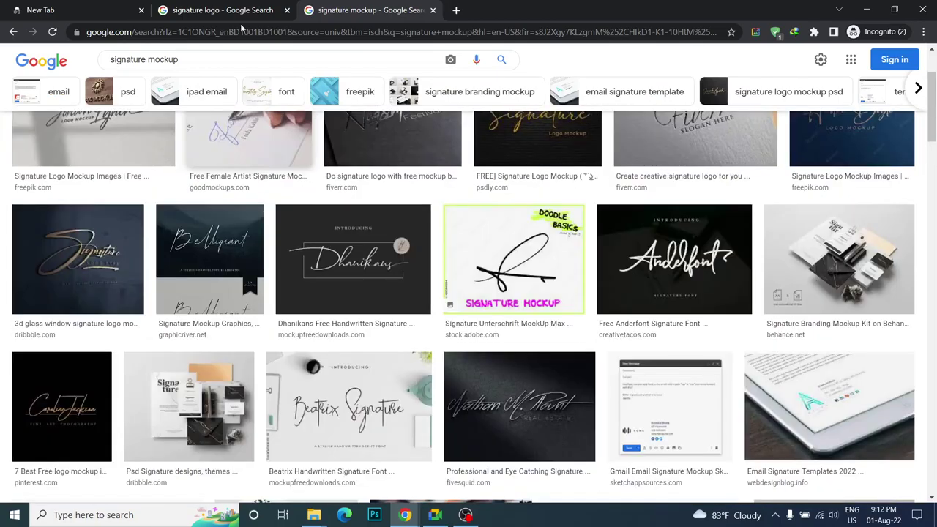
scroll(236, 245, "up", 2)
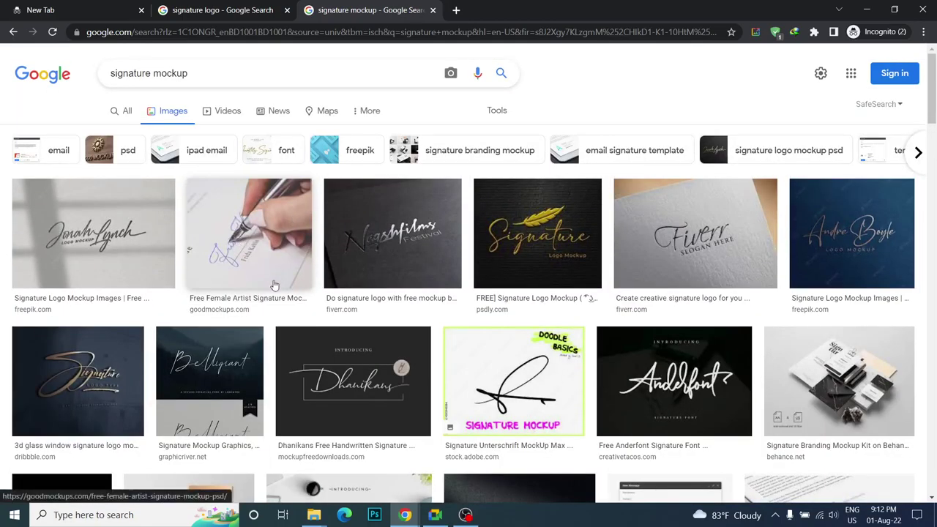
mouse_move(404, 514)
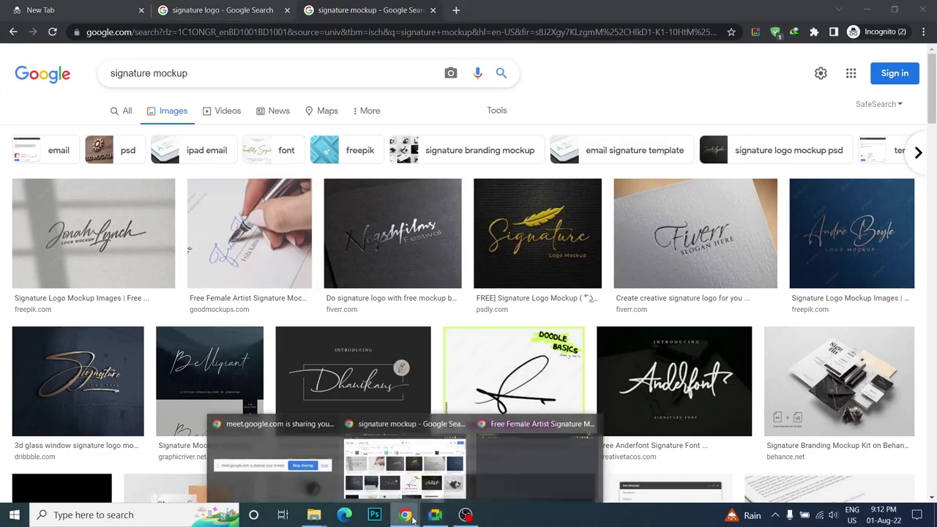
- Bring up the signature mockup article, hit its download button and scroll the wait page
left_click(500, 480)
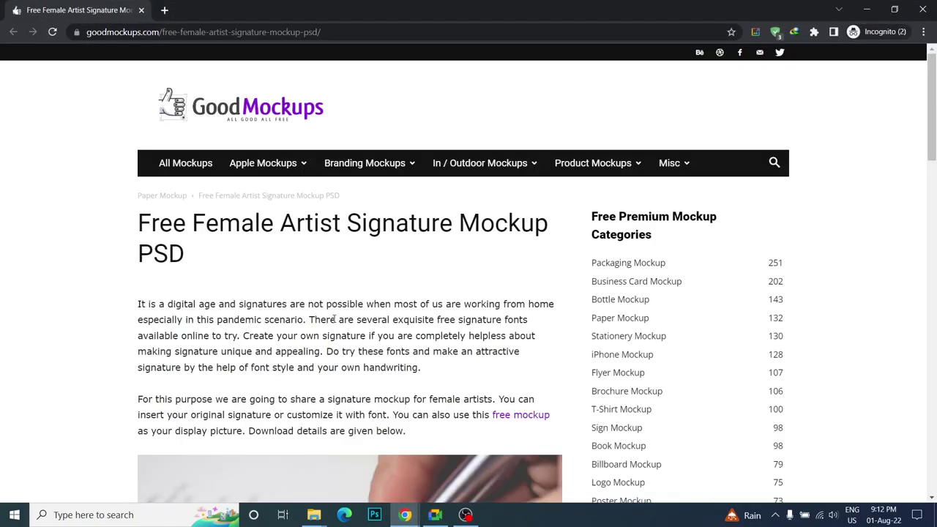
scroll(236, 369, "down", 10)
scroll(236, 368, "down", 5)
scroll(220, 293, "up", 4)
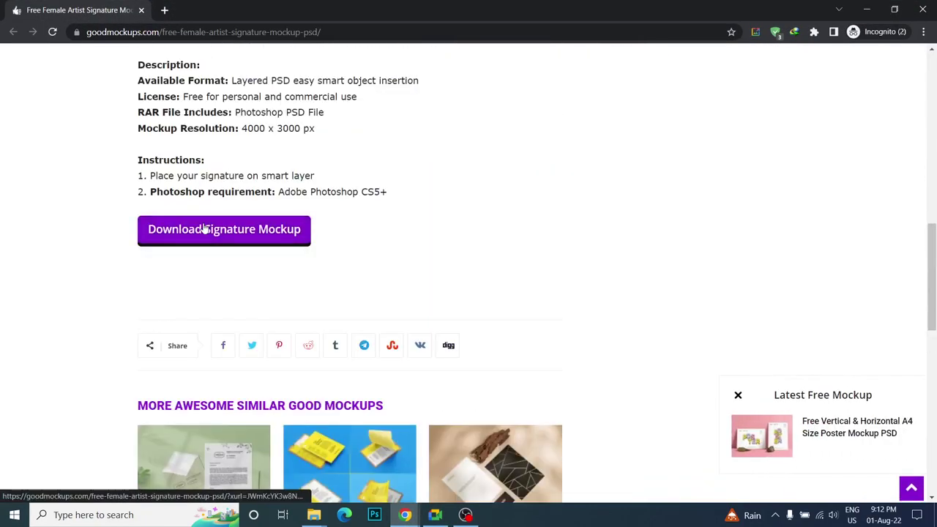
left_click(203, 228)
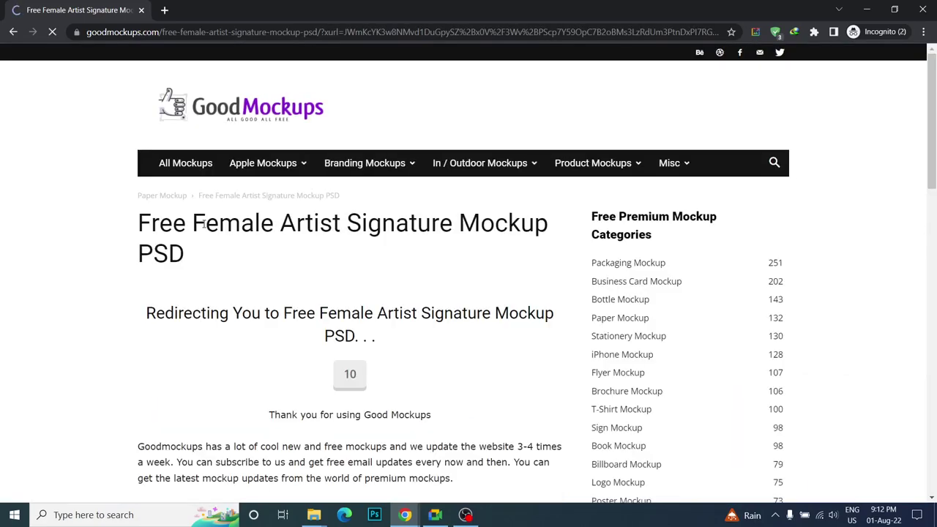
scroll(266, 251, "down", 4)
scroll(264, 251, "down", 5)
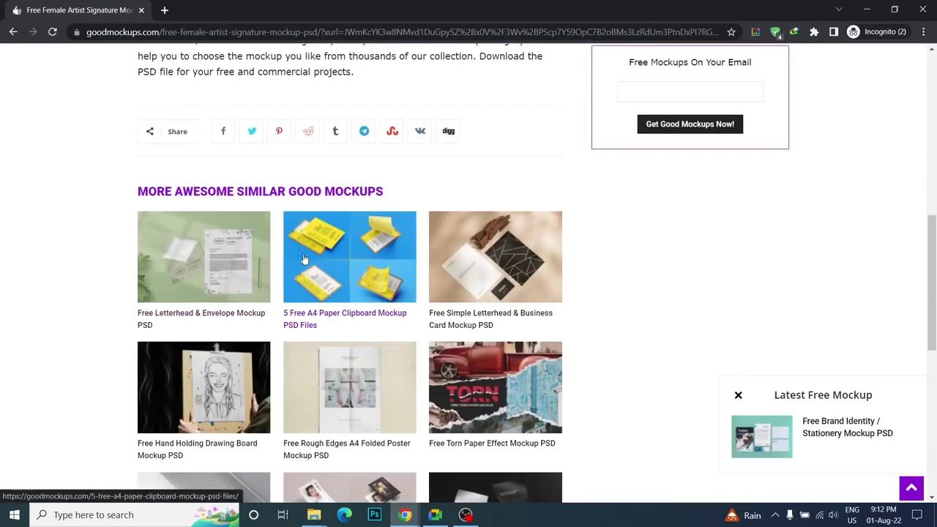
scroll(268, 256, "down", 3)
scroll(530, 300, "down", 3)
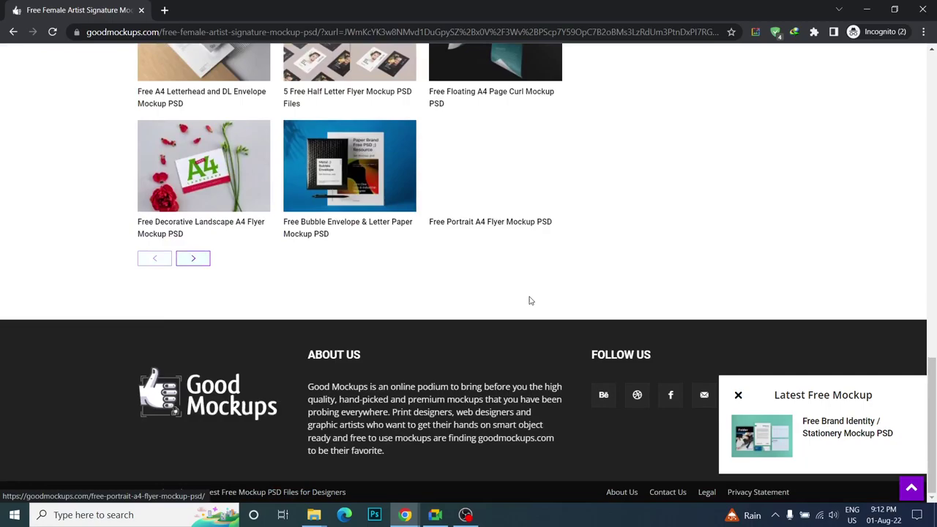
- Return to the signature mockup image results and scroll through them
left_click(407, 515)
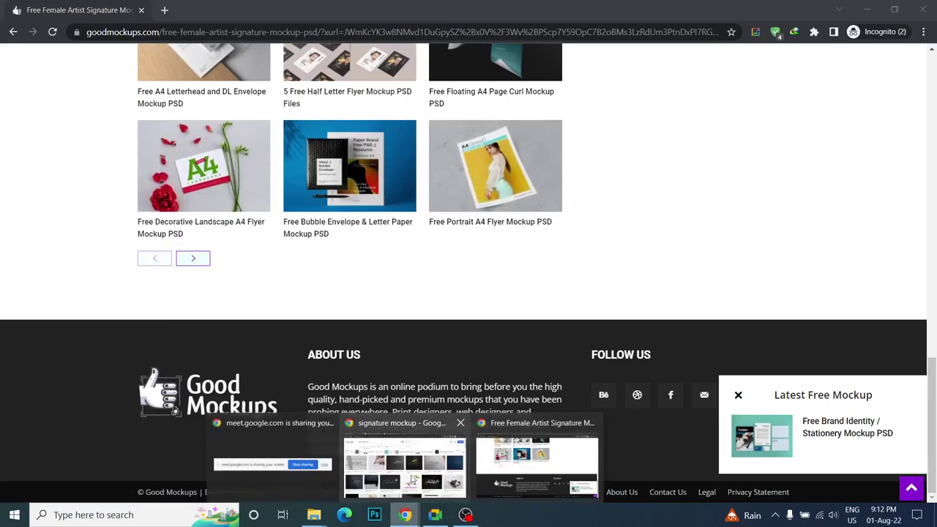
left_click(404, 462)
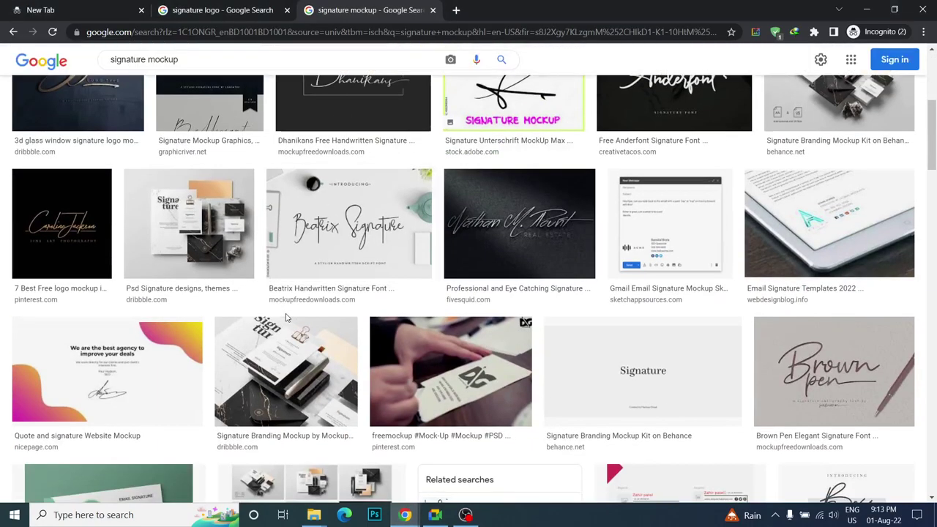
scroll(288, 309, "up", 4)
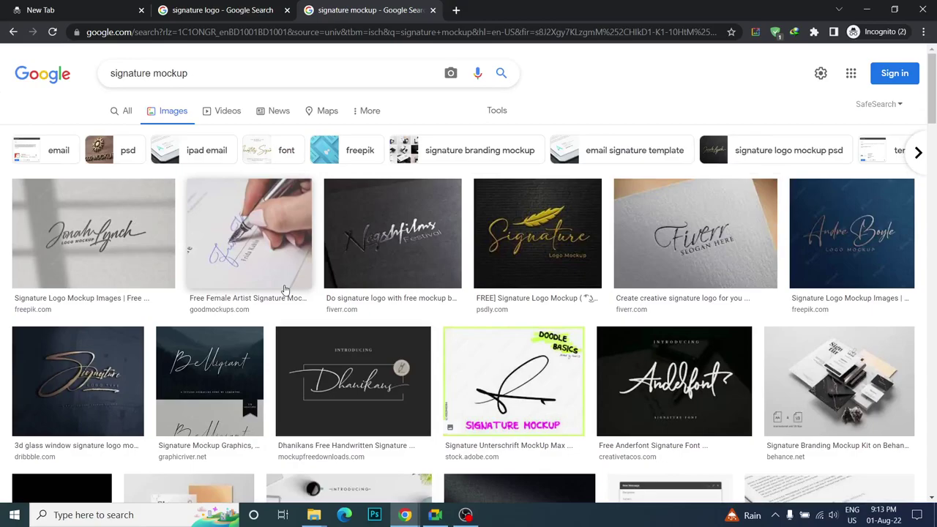
scroll(290, 282, "down", 5)
scroll(307, 322, "down", 4)
scroll(322, 366, "down", 3)
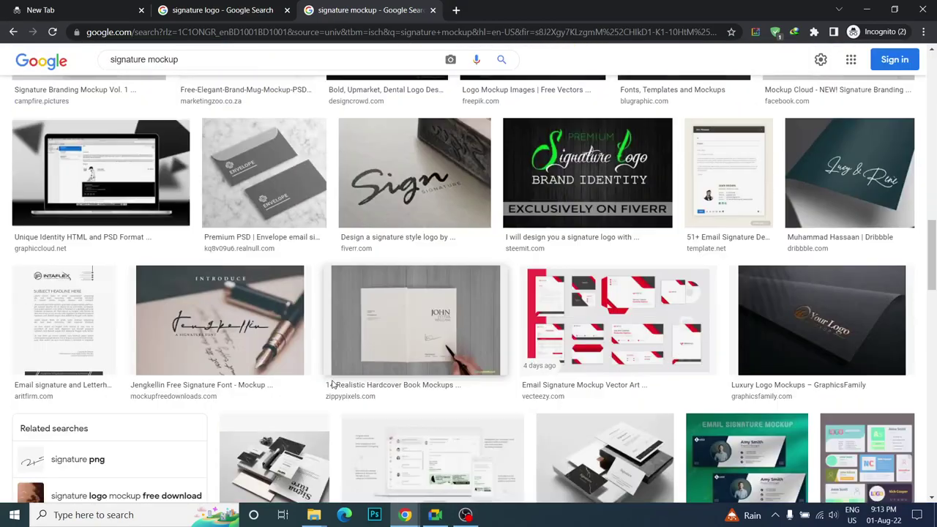
scroll(333, 385, "down", 3)
scroll(333, 386, "down", 3)
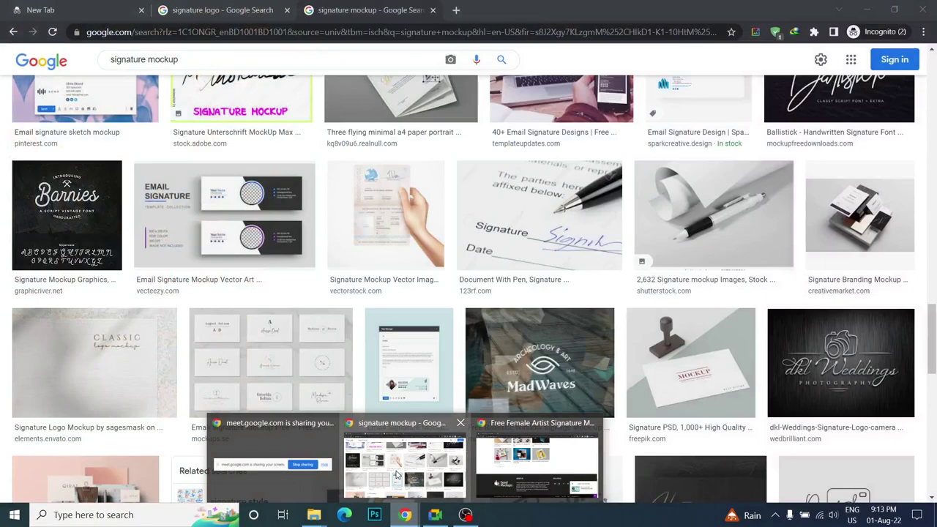
mouse_move(404, 515)
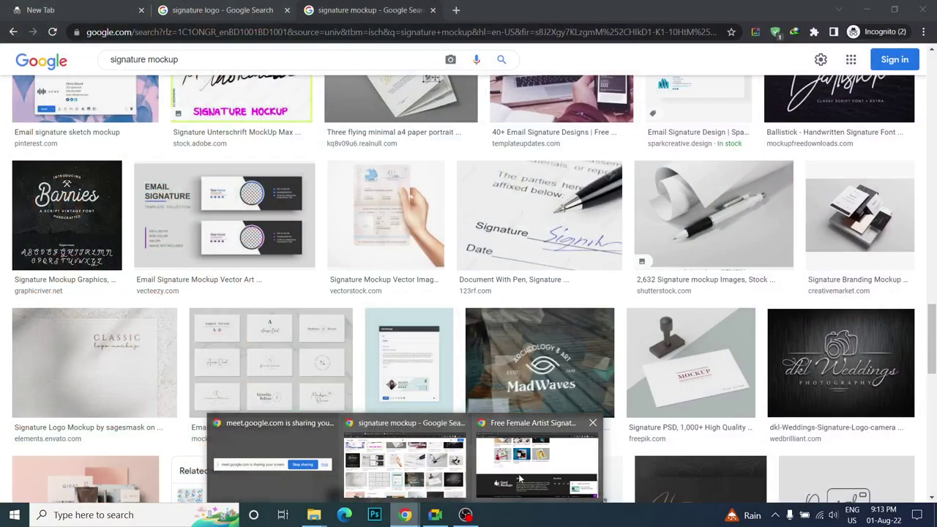
- Go back to the DesignBolts page and trigger DOWNLOAD SIGNATURE MOCKUP
left_click(520, 470)
scroll(337, 326, "up", 10)
scroll(334, 253, "up", 5)
scroll(335, 263, "down", 1)
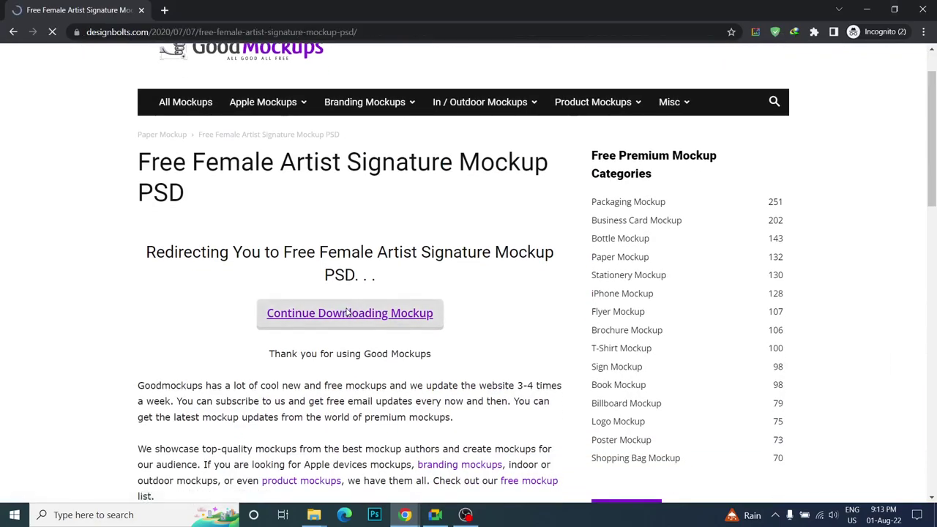
scroll(347, 308, "down", 3)
scroll(337, 314, "down", 6)
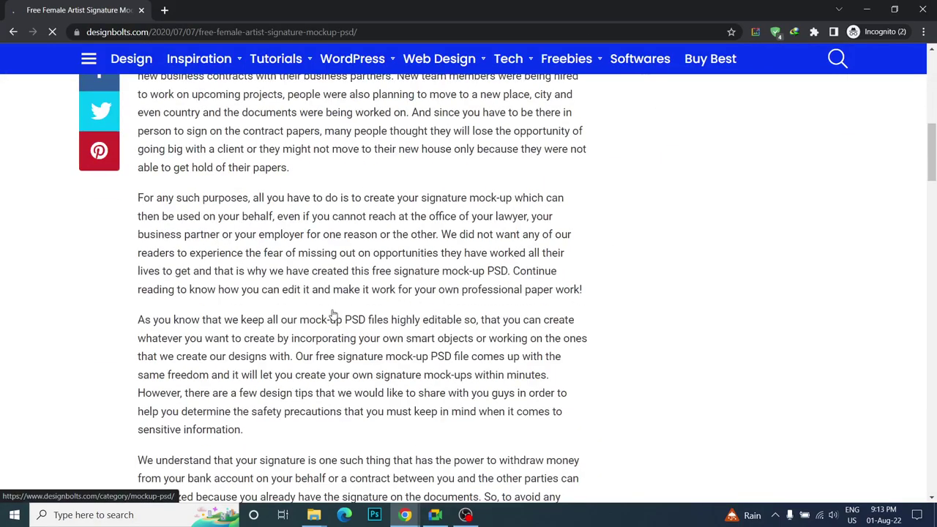
scroll(251, 329, "down", 6)
scroll(248, 333, "down", 6)
scroll(249, 331, "down", 3)
scroll(249, 329, "down", 3)
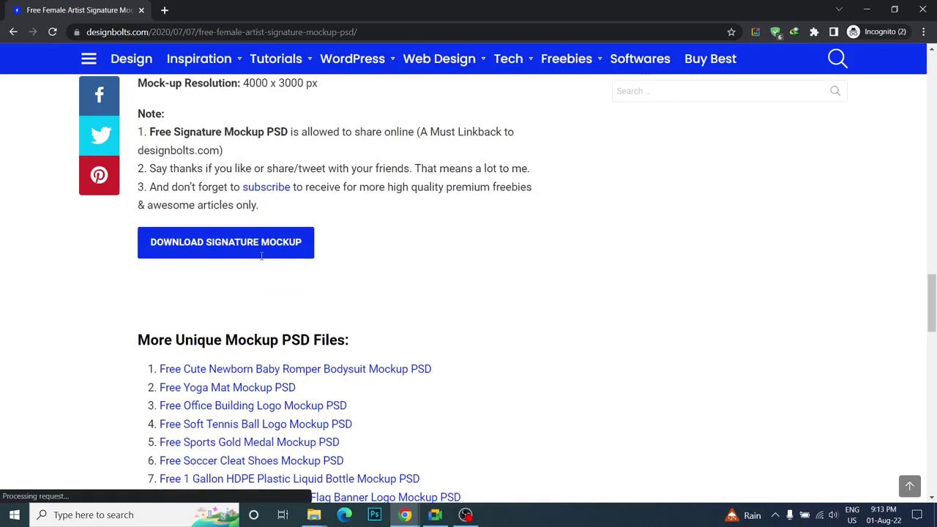
left_click(254, 250)
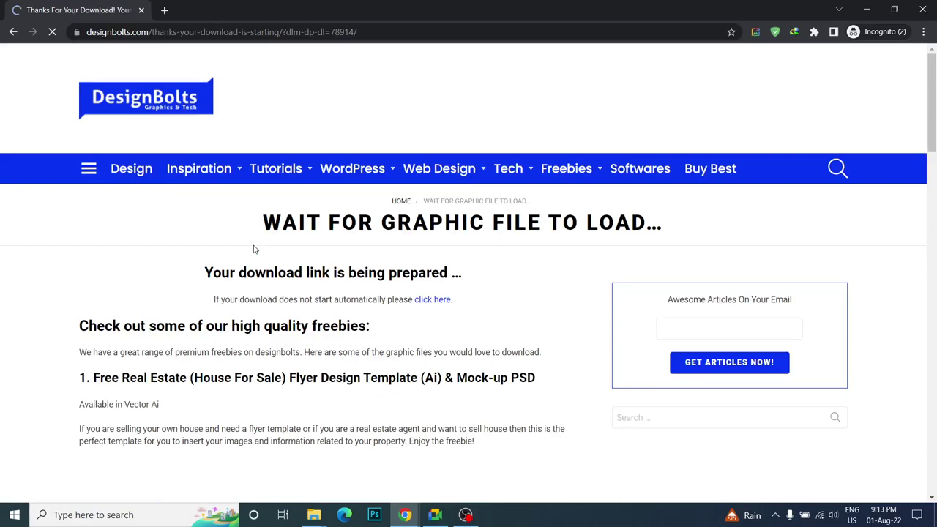
- Scroll through the 'download link is being prepared' page
scroll(265, 260, "down", 1)
scroll(265, 260, "down", 3)
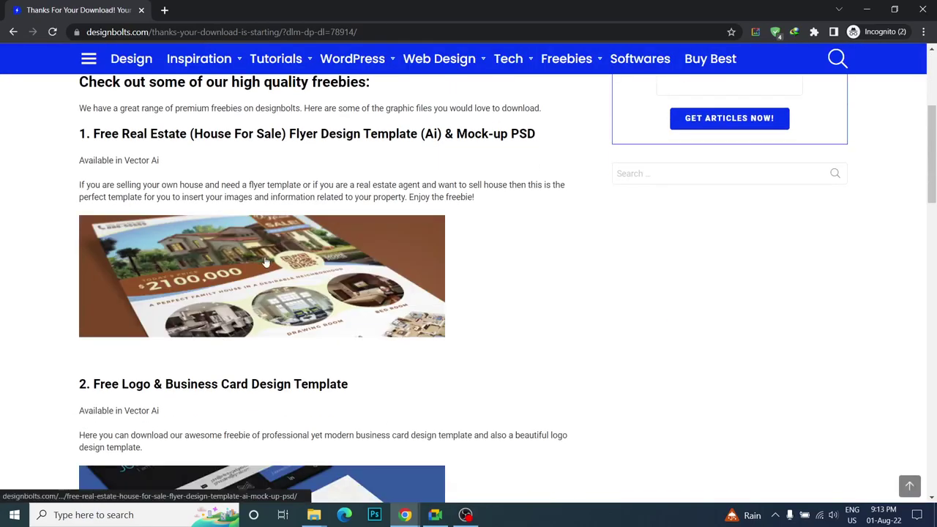
scroll(268, 266, "down", 3)
scroll(269, 266, "down", 3)
scroll(269, 266, "down", 3)
scroll(268, 266, "down", 3)
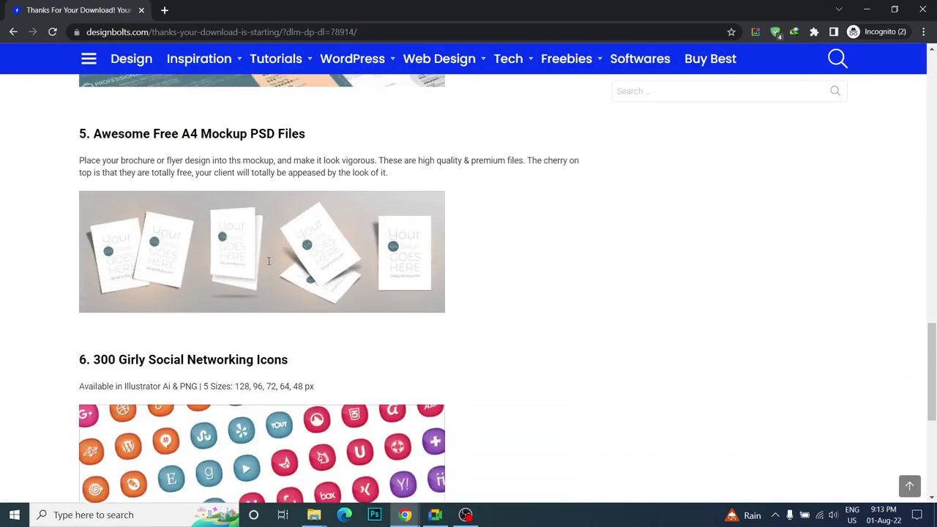
scroll(268, 265, "down", 3)
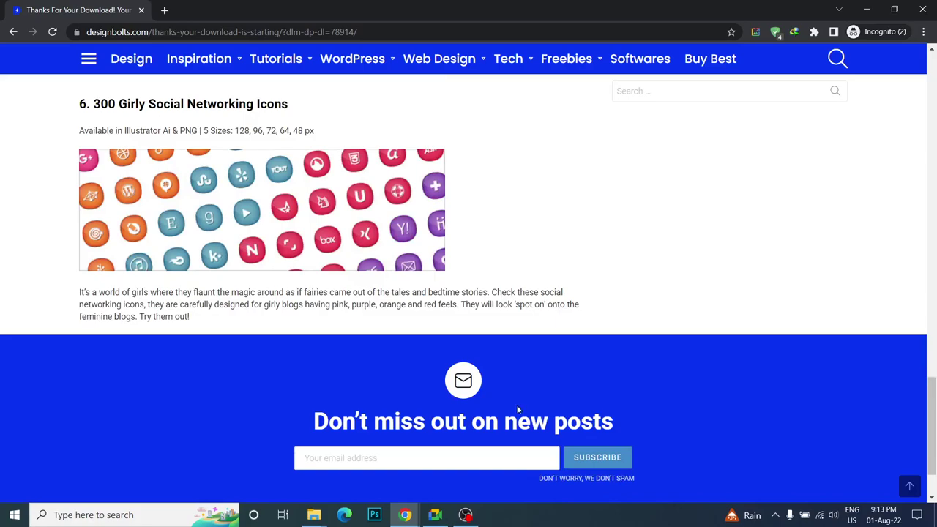
left_click(435, 515)
- Admit the waiting Meet participant and dismiss the first forbidden download error
left_click(595, 87)
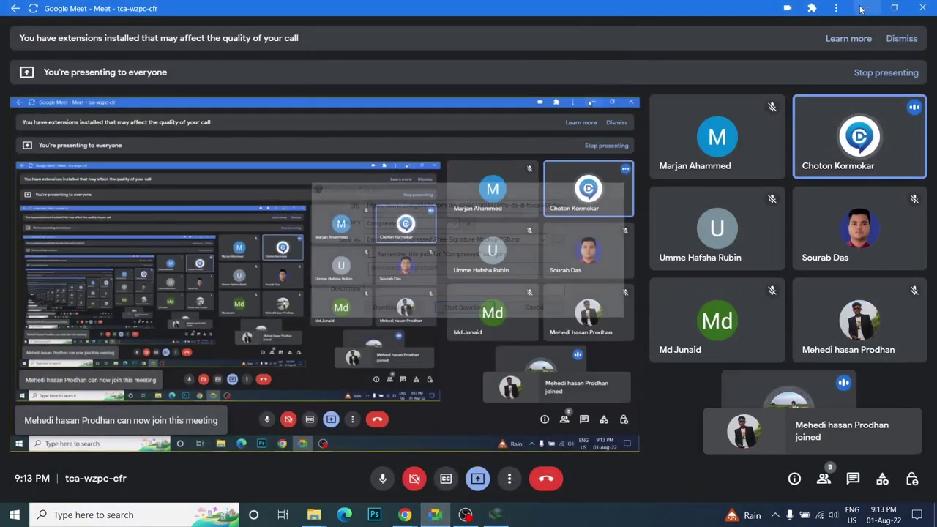
left_click(466, 309)
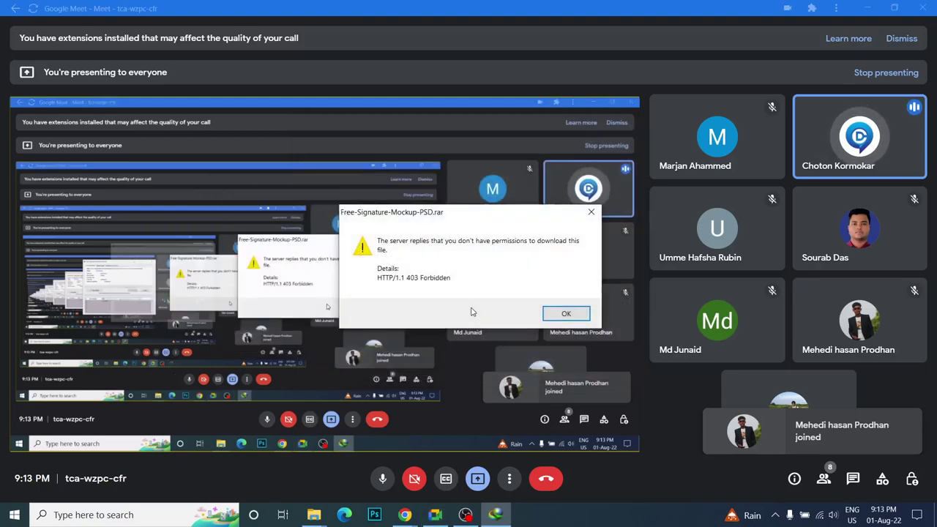
left_click(565, 316)
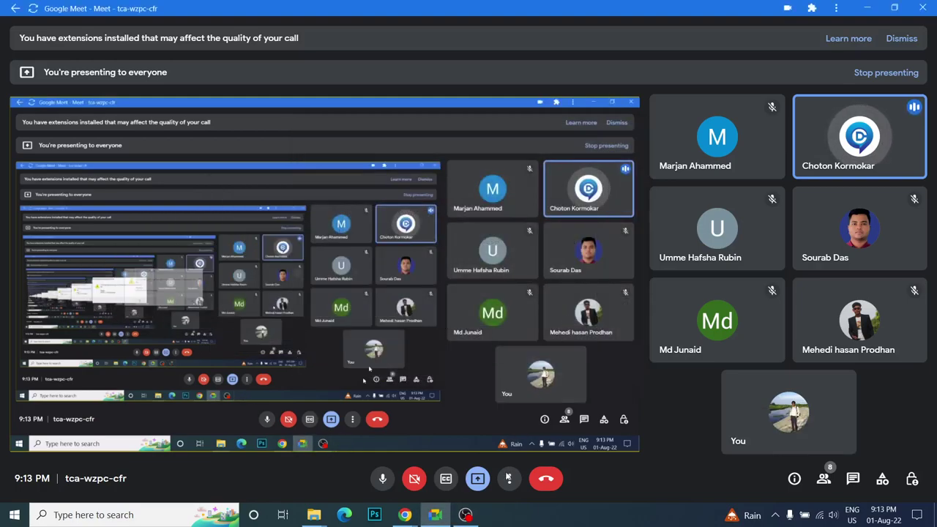
mouse_move(404, 515)
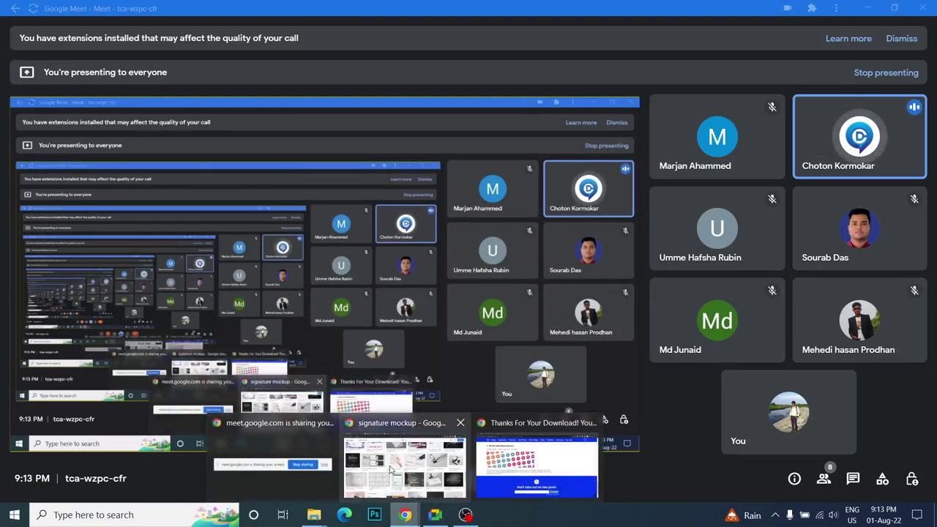
- Check the signature search tabs, then bring back the DesignBolts download page
left_click(393, 469)
scroll(336, 173, "up", 3)
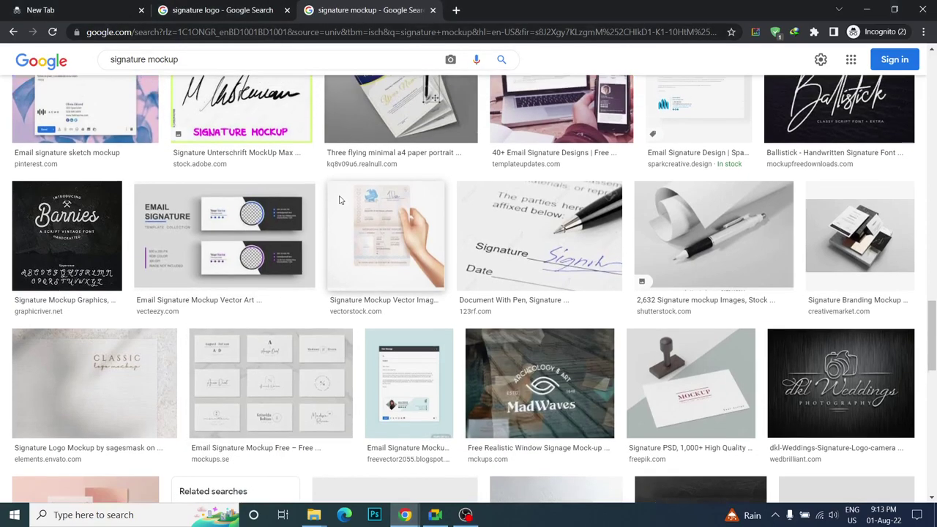
left_click(208, 9)
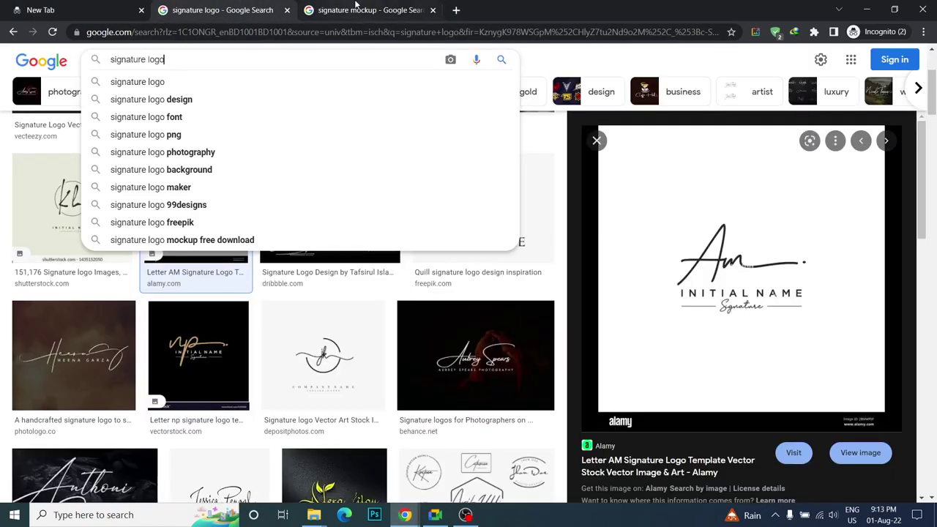
left_click(357, 8)
left_click(405, 514)
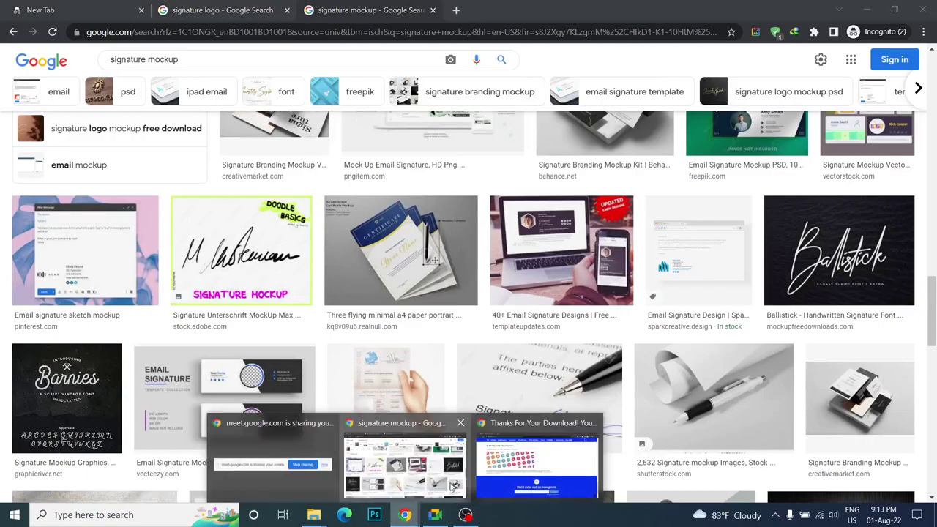
left_click(542, 457)
- Retry the mockup download via IDM, accepting the duplicate, and dismiss the 403 error
scroll(251, 267, "up", 5)
scroll(251, 268, "up", 5)
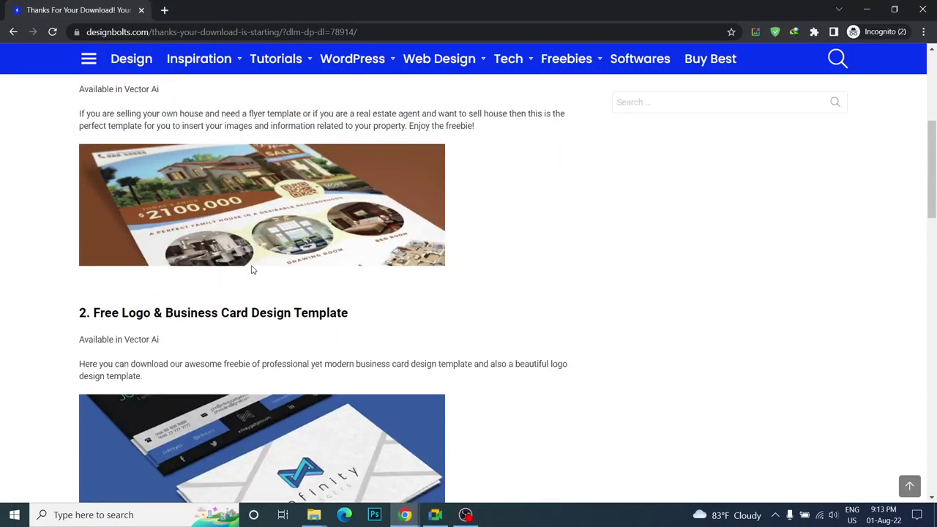
scroll(251, 268, "up", 4)
scroll(220, 269, "up", 1)
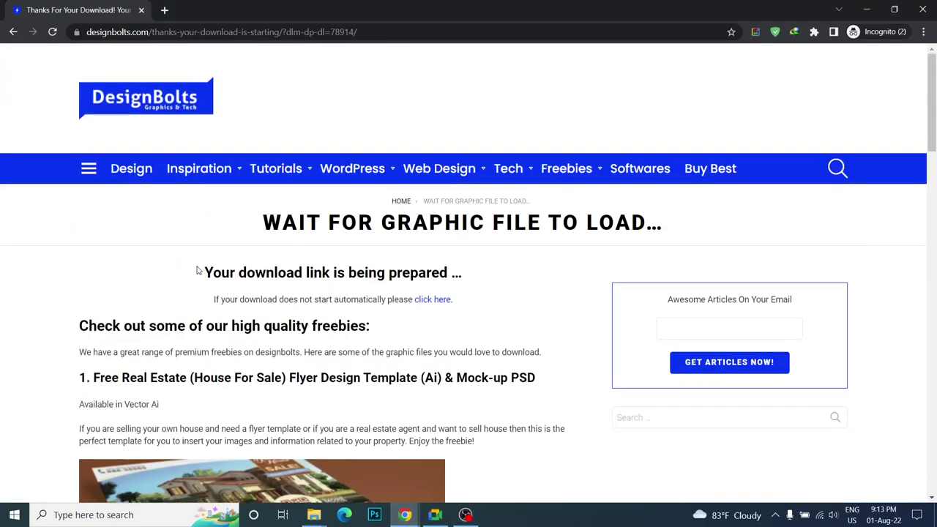
left_click(432, 300)
left_click(436, 301)
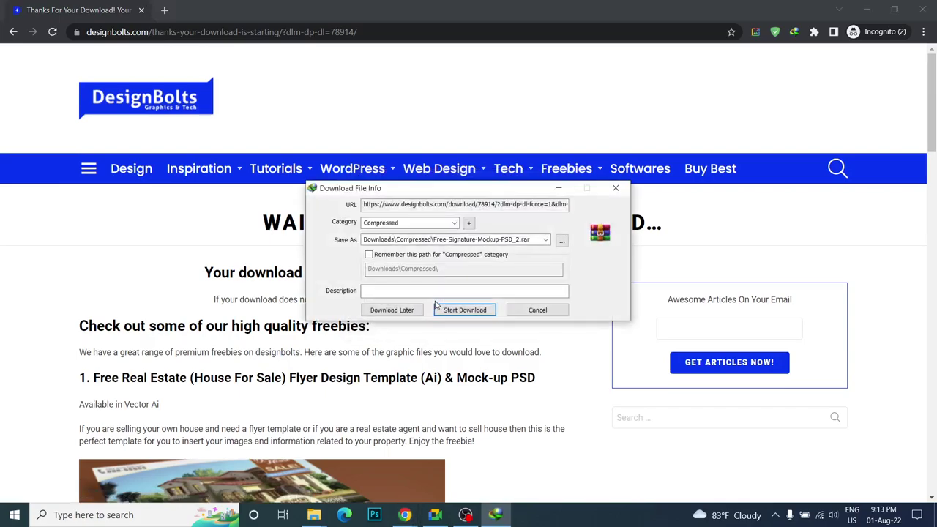
left_click(450, 308)
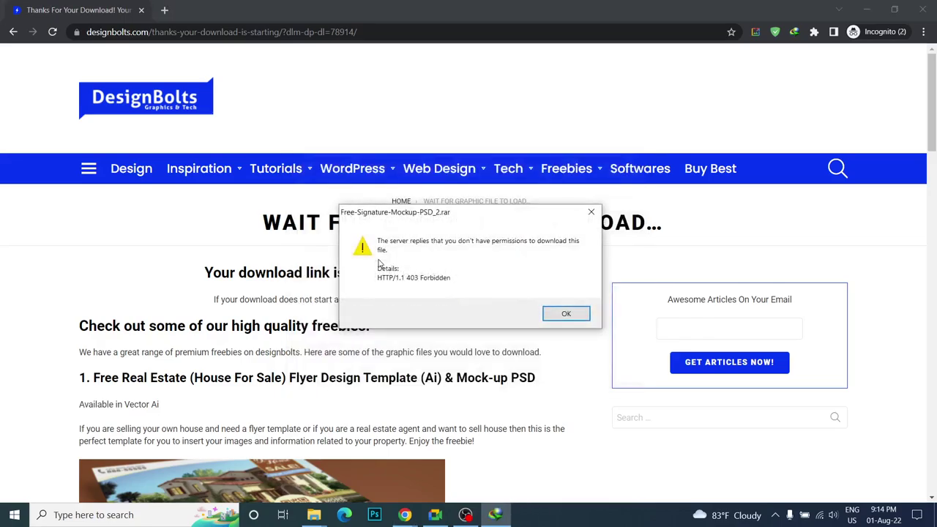
left_click(568, 317)
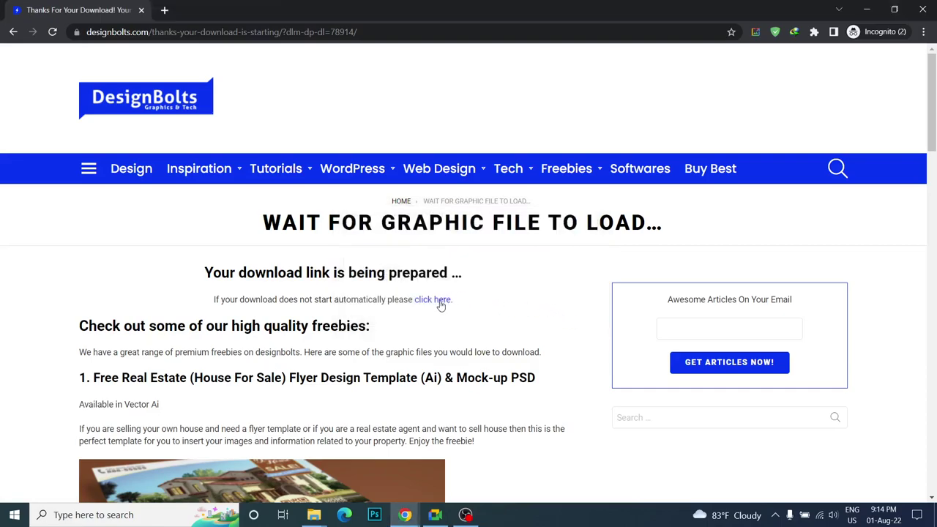
- Retry IDM once more, then let Chrome download the .rar and open its download options
left_click(435, 300)
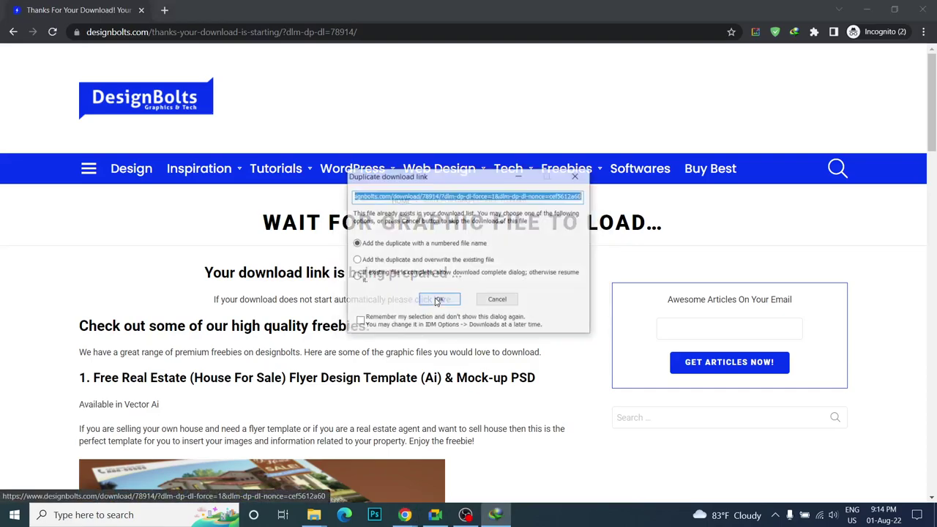
left_click(439, 301)
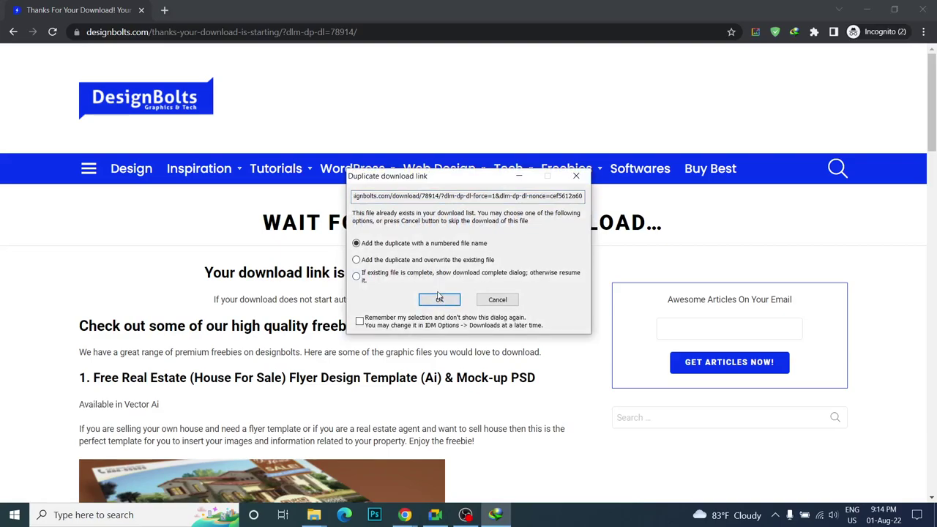
left_click(439, 298)
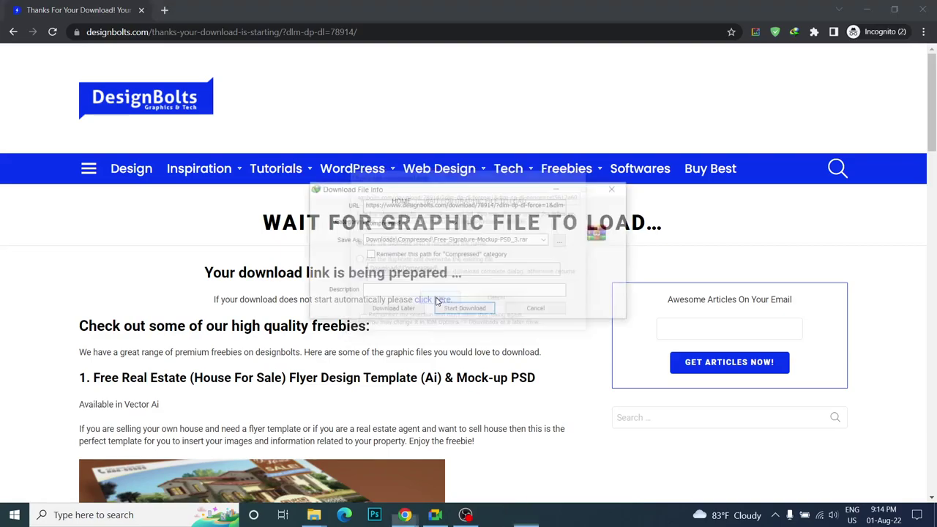
left_click(454, 311)
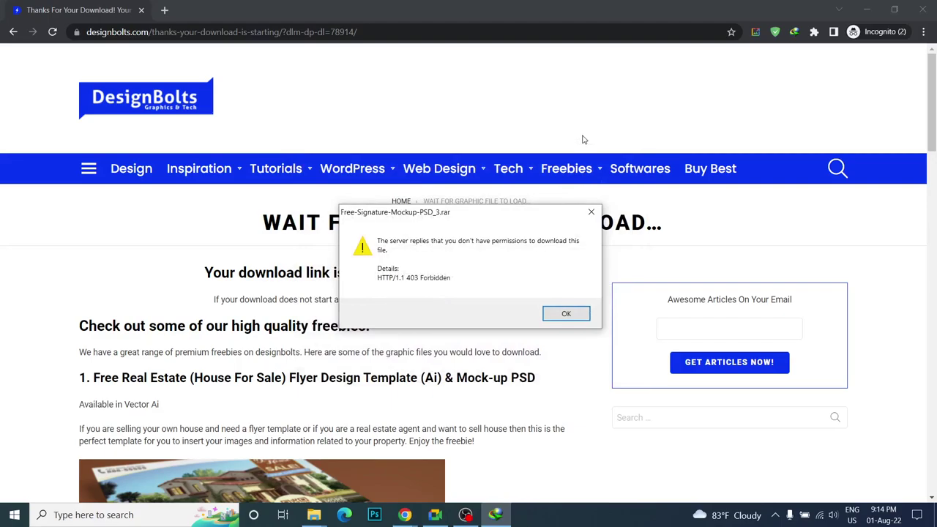
left_click(581, 313)
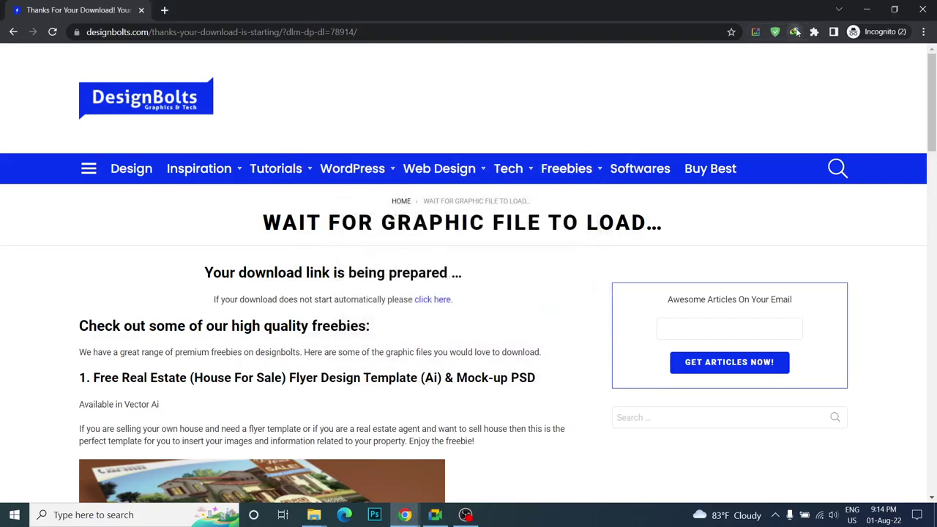
left_click(432, 299)
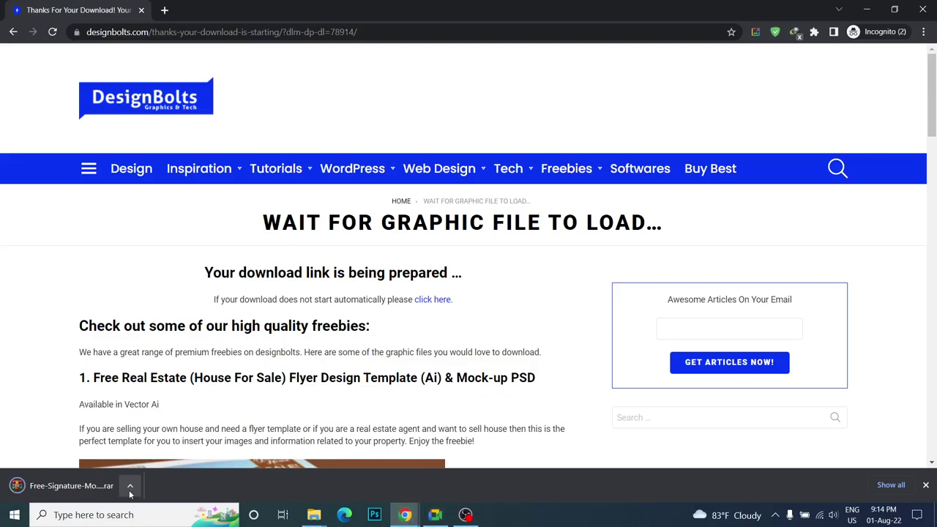
left_click(129, 488)
- Show the mockup RAR in Downloads and extract it into a new folder
left_click(143, 445)
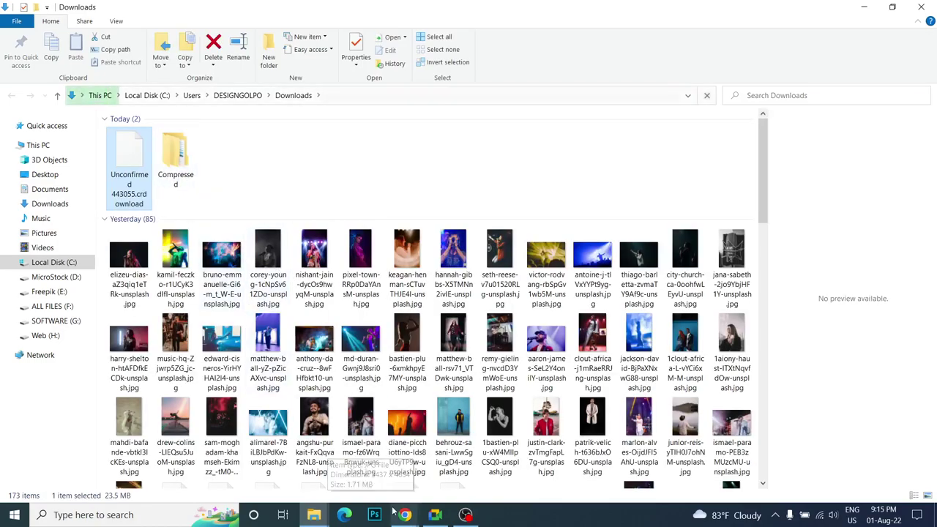
right_click(259, 170)
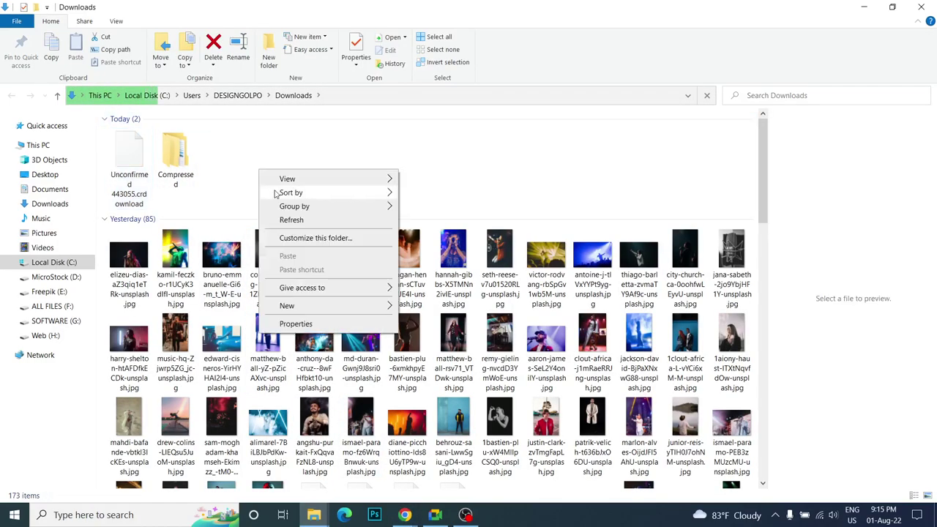
left_click(290, 219)
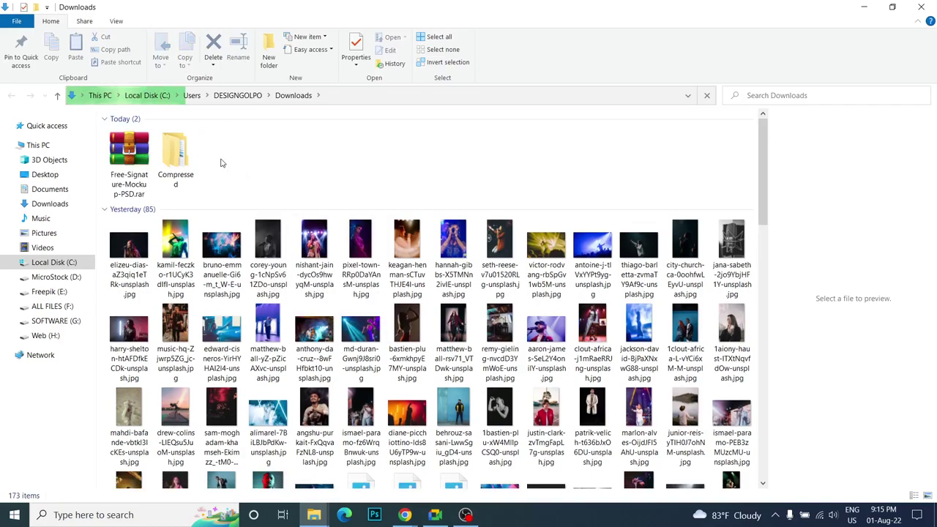
left_click(131, 155)
right_click(139, 165)
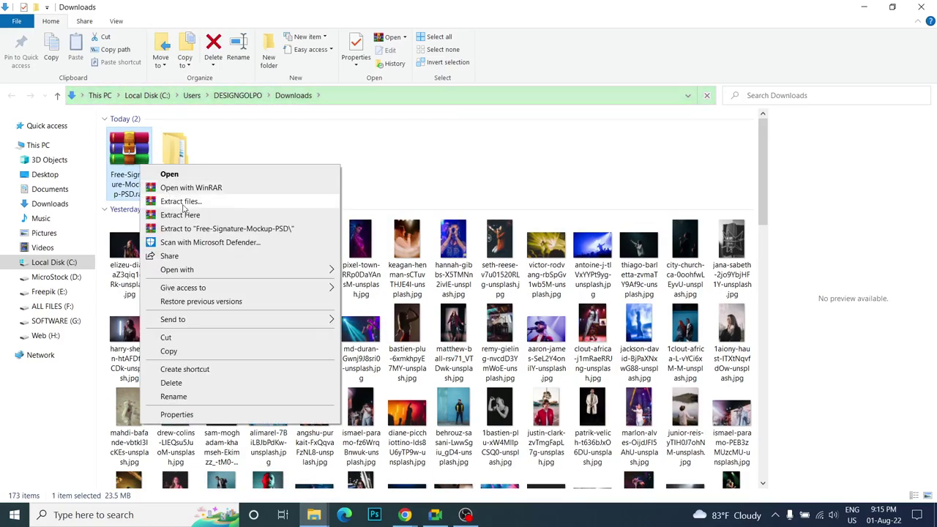
left_click(183, 204)
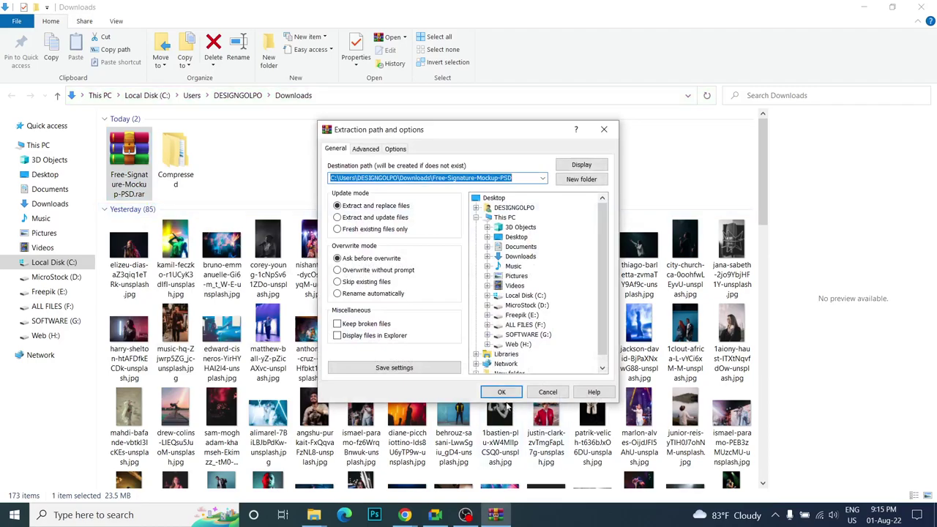
left_click(502, 393)
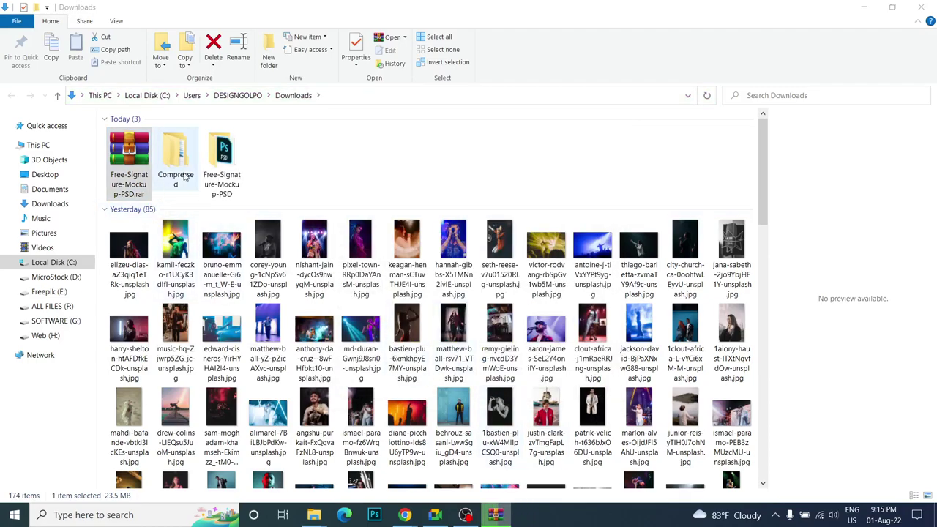
- Open Free-Signature-Mockup-PSD and launch Free Signature Mockup PSD.psd
double_click(221, 163)
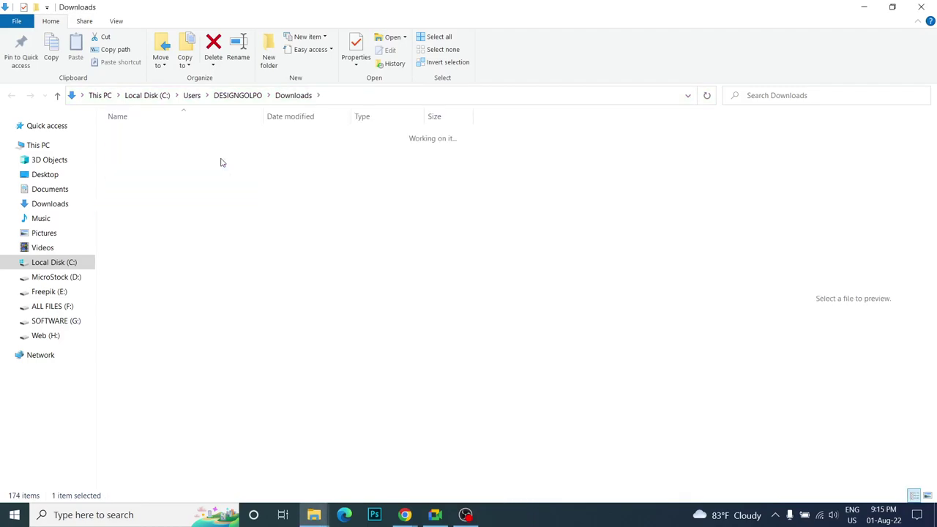
left_click(57, 98)
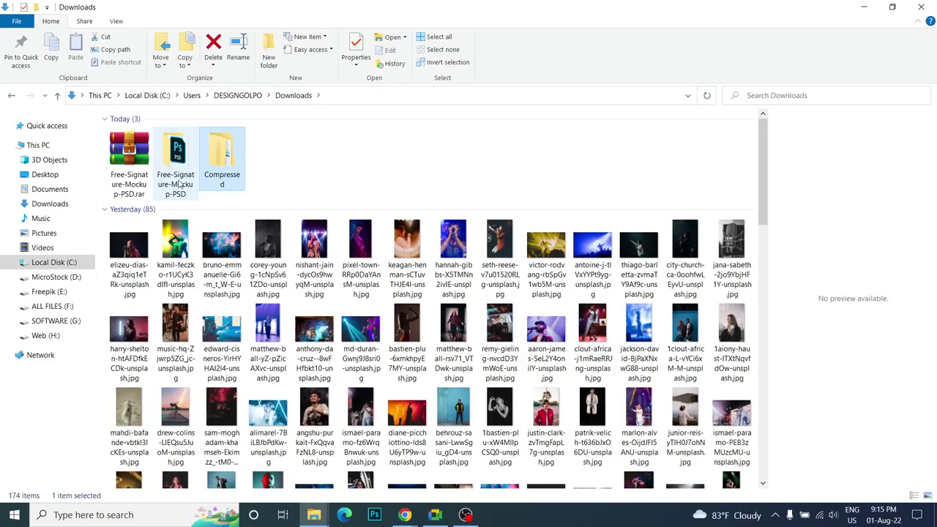
double_click(180, 185)
double_click(156, 138)
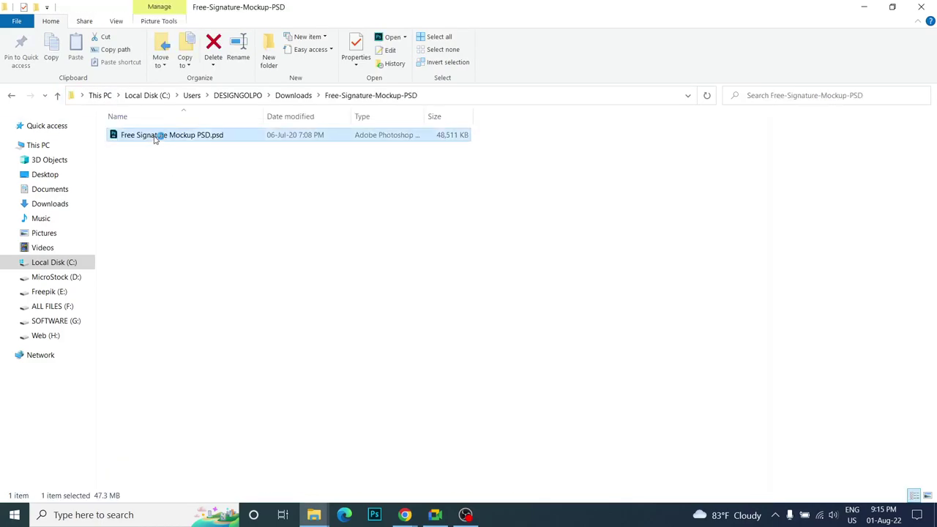
left_click(407, 515)
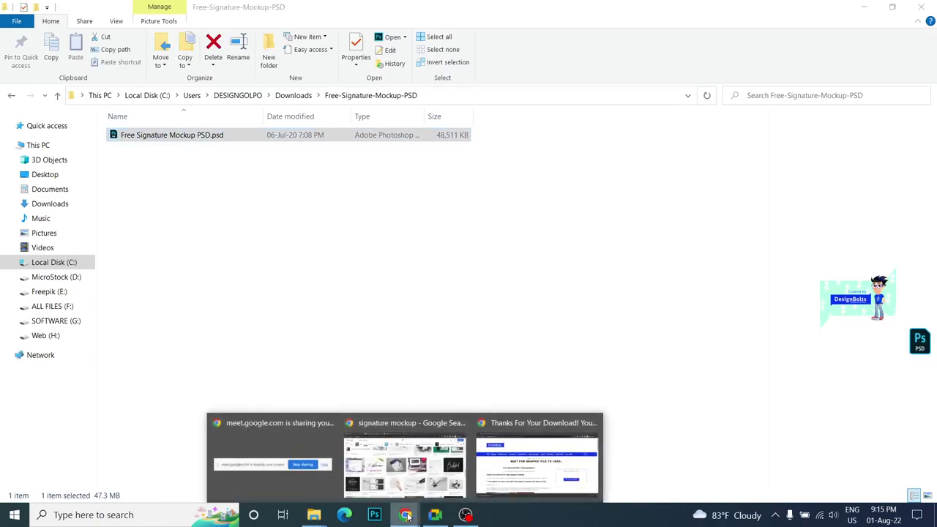
mouse_move(536, 454)
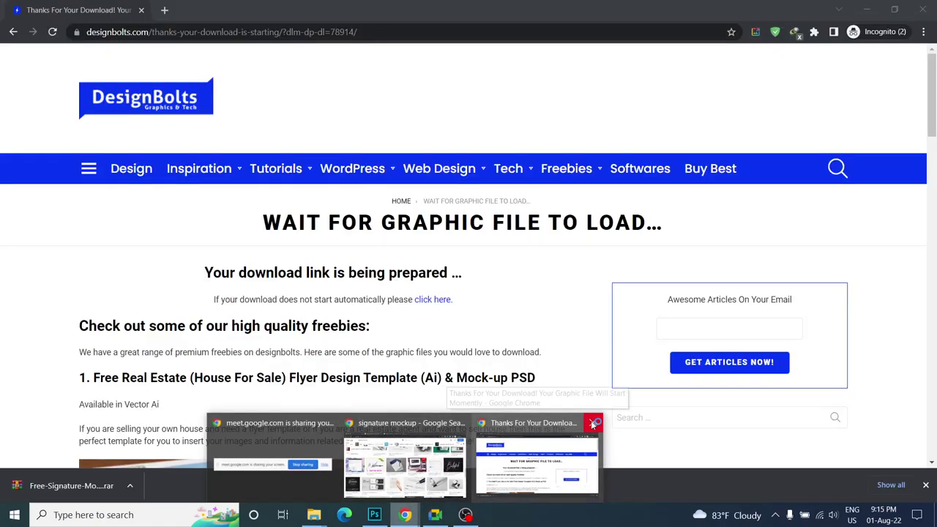
- Close the thank-you and search Chrome windows and File Explorer, minimizing Meet
left_click(593, 424)
left_click(525, 423)
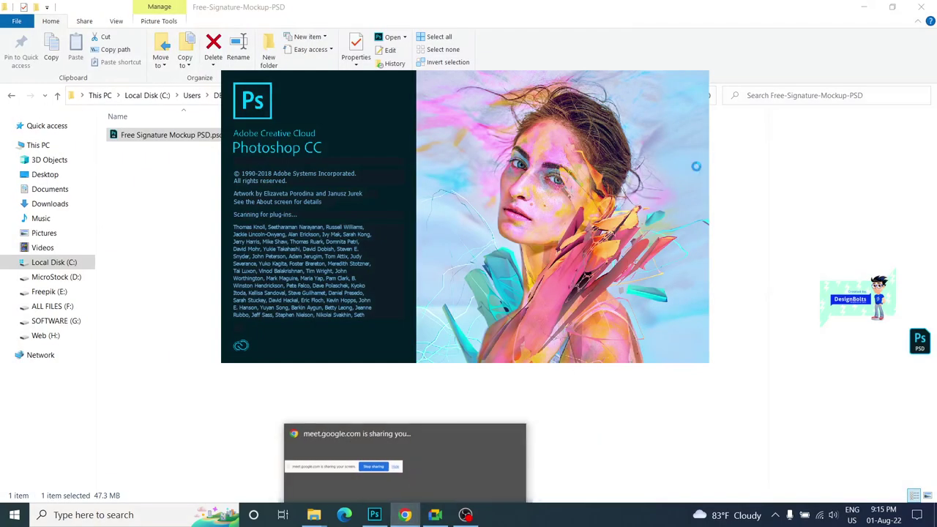
left_click(931, 5)
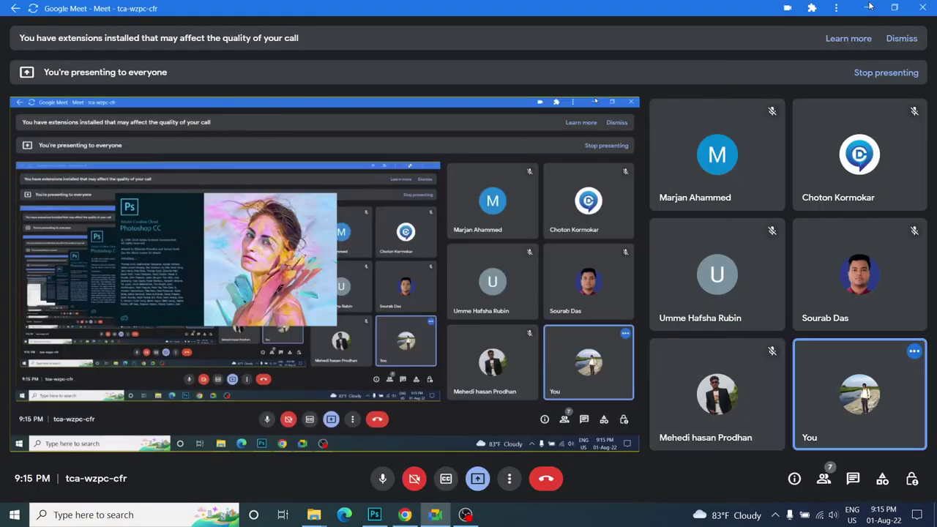
left_click(869, 6)
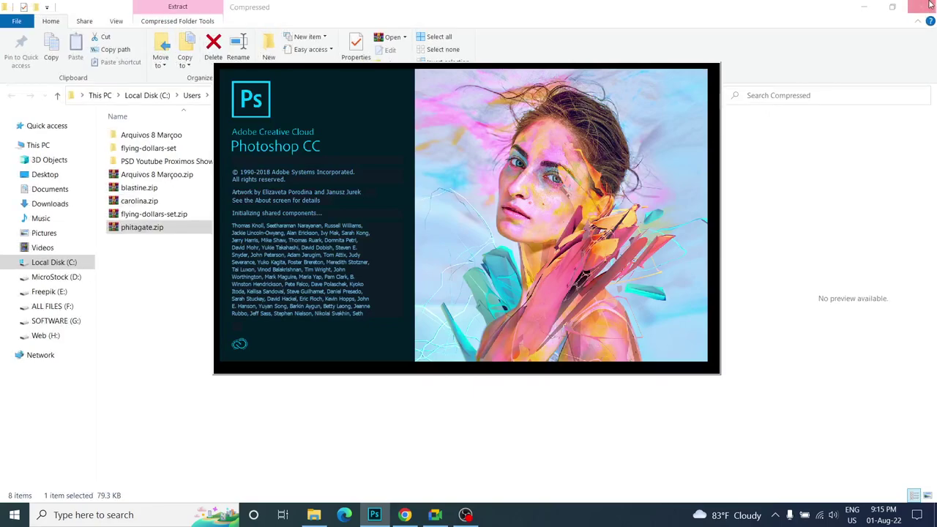
left_click(930, 5)
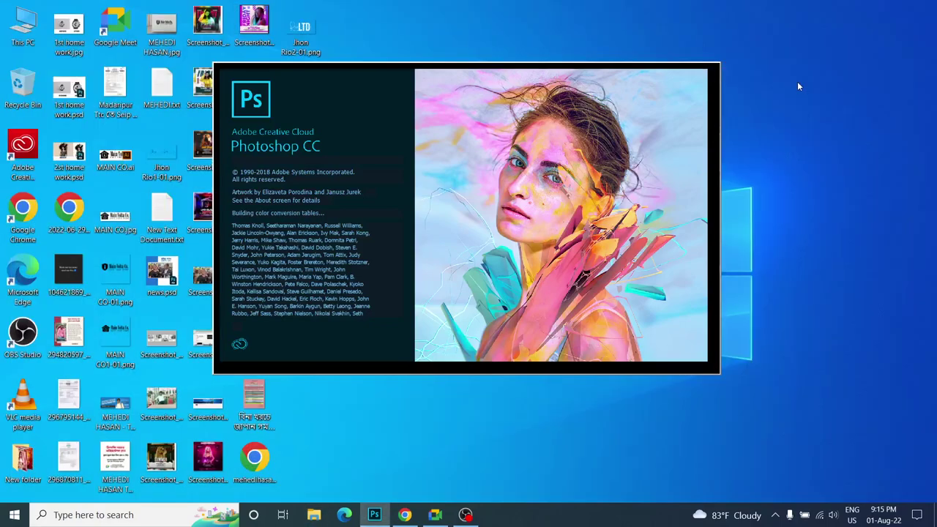
- Refresh the desktop and keep Meet minimized while Photoshop loads the mockup PSD
right_click(797, 81)
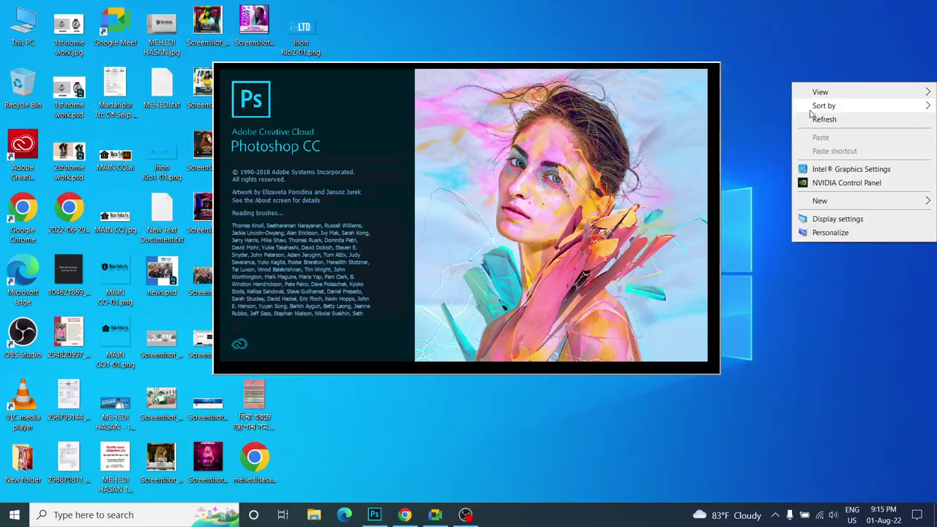
left_click(814, 119)
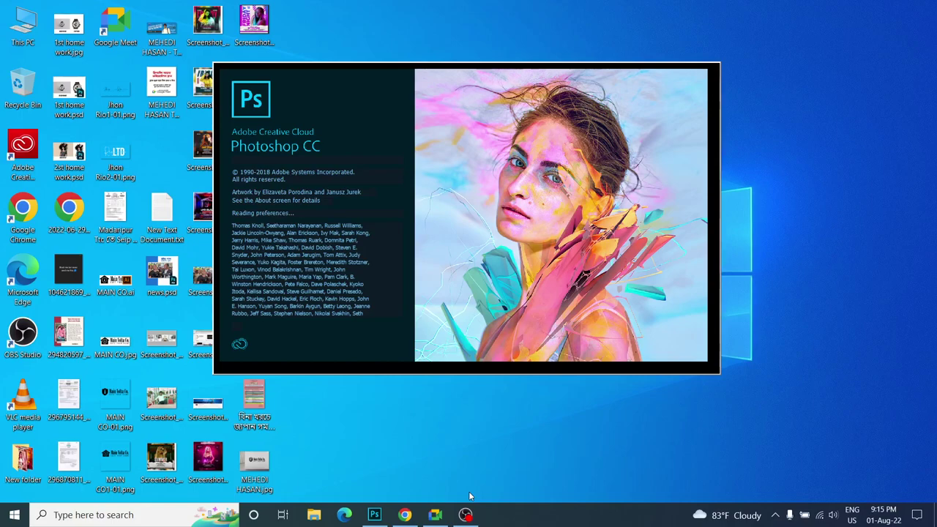
left_click(433, 516)
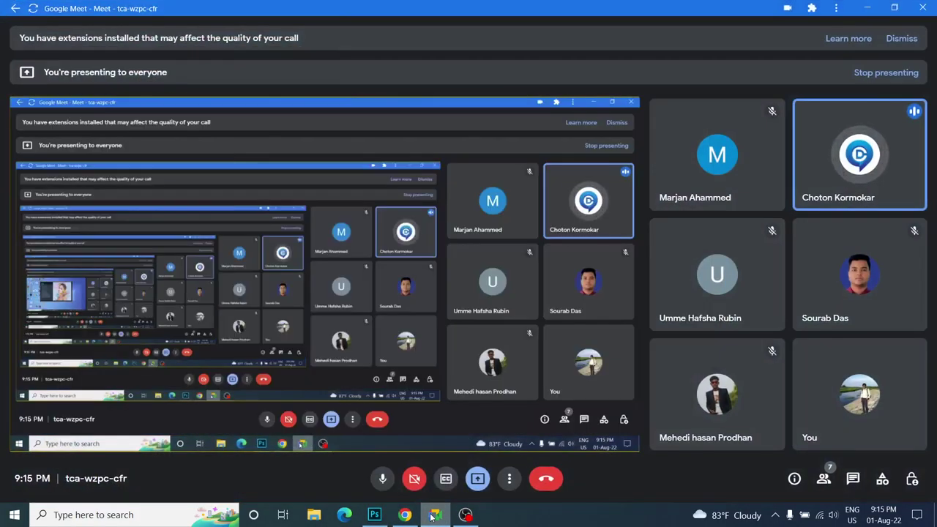
left_click(433, 515)
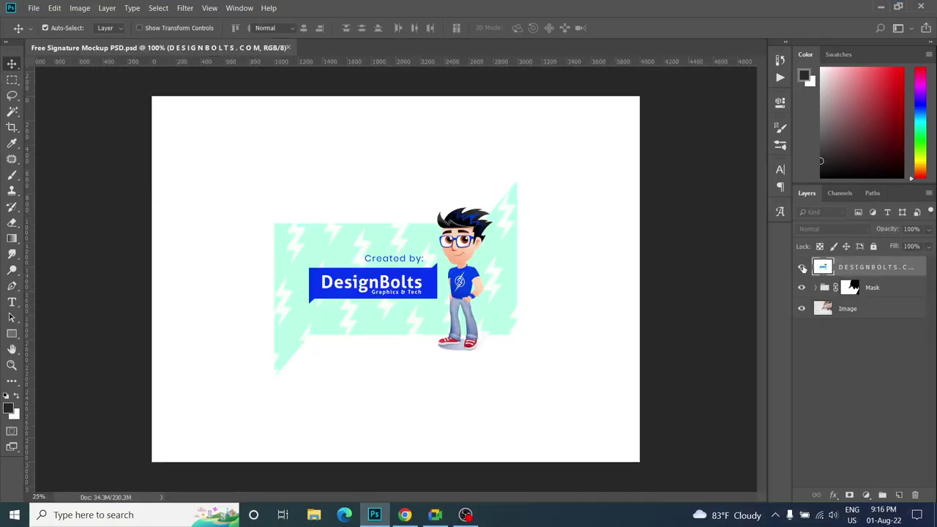
- Hide the DESIGNBOLTS layer, expand Mask group, and open the Place Signature smart object
left_click(801, 267)
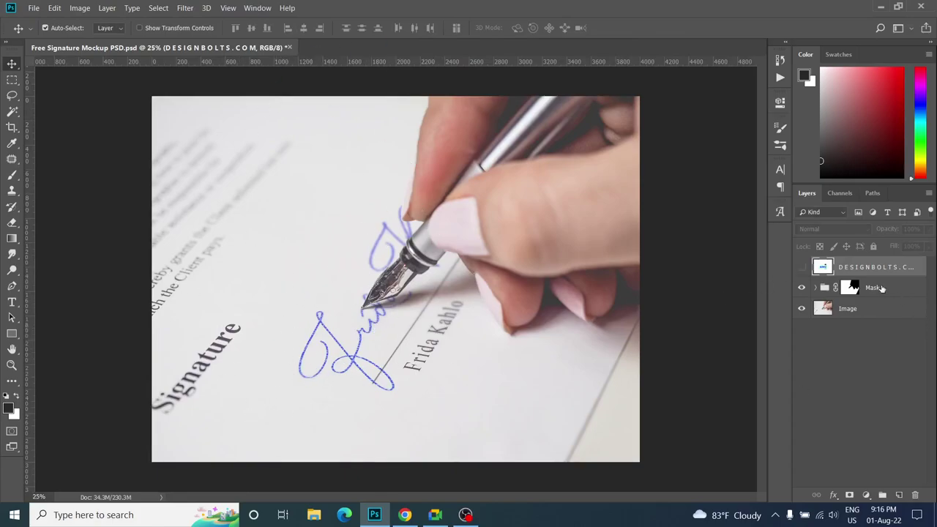
left_click(816, 287)
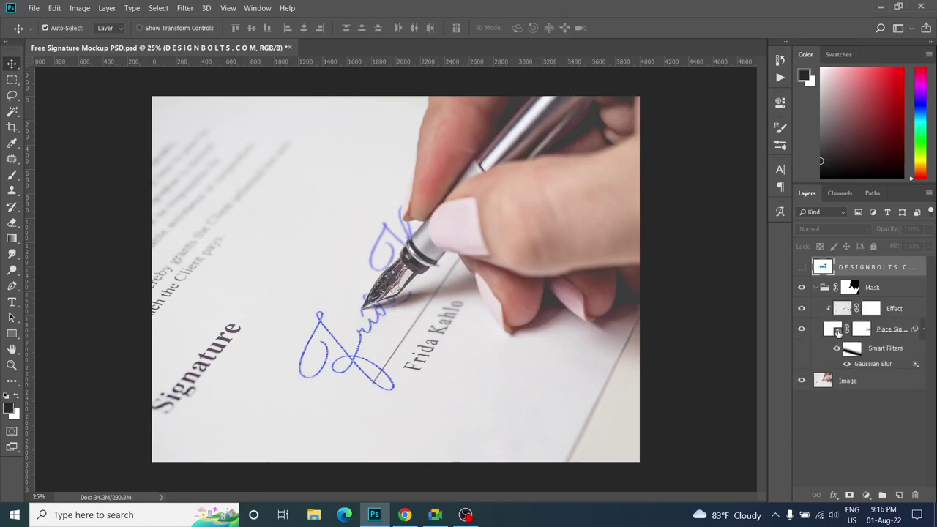
left_click(838, 330)
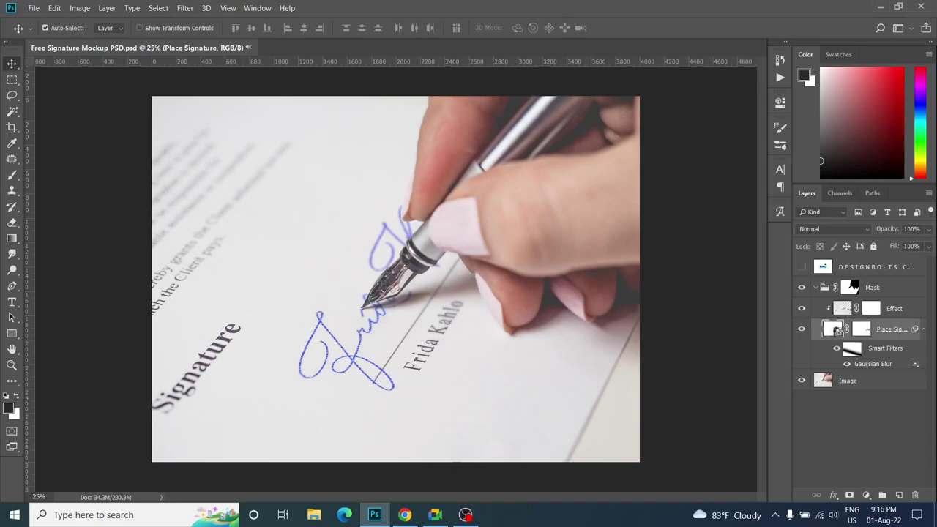
double_click(837, 331)
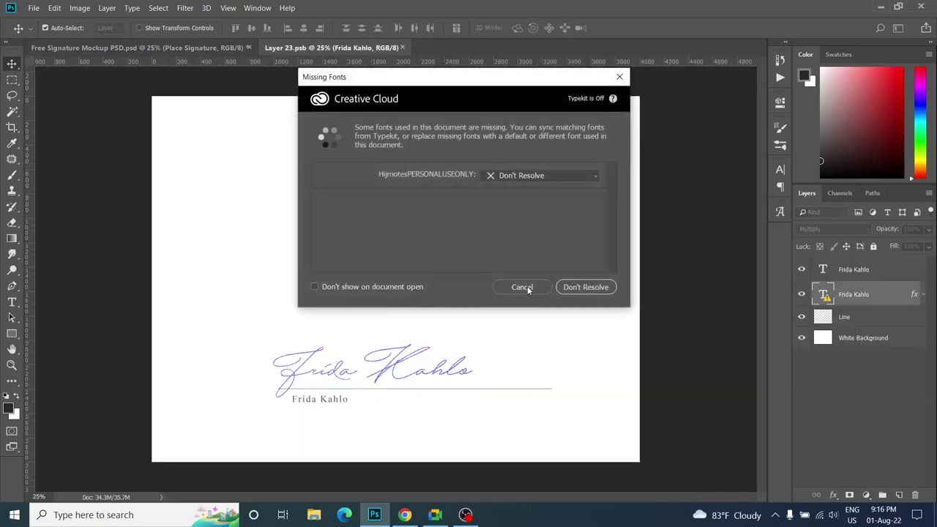
left_click(525, 287)
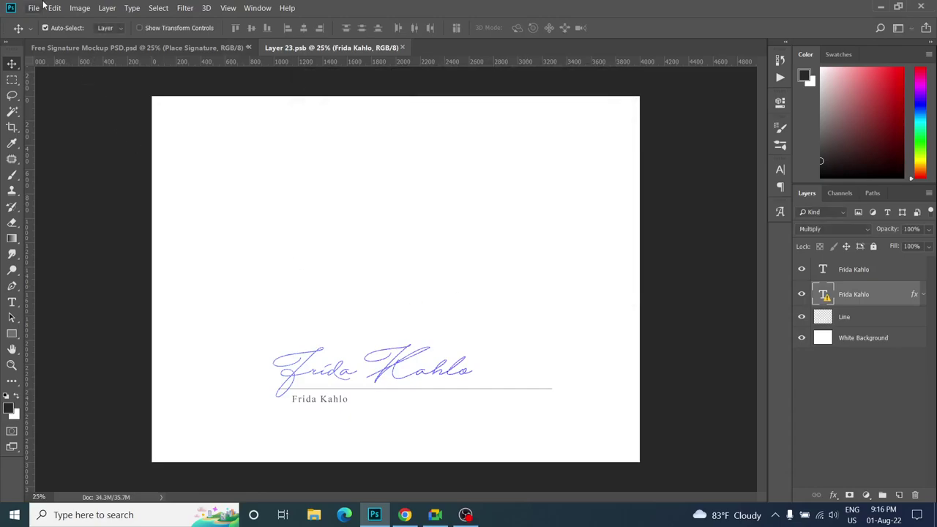
left_click(33, 8)
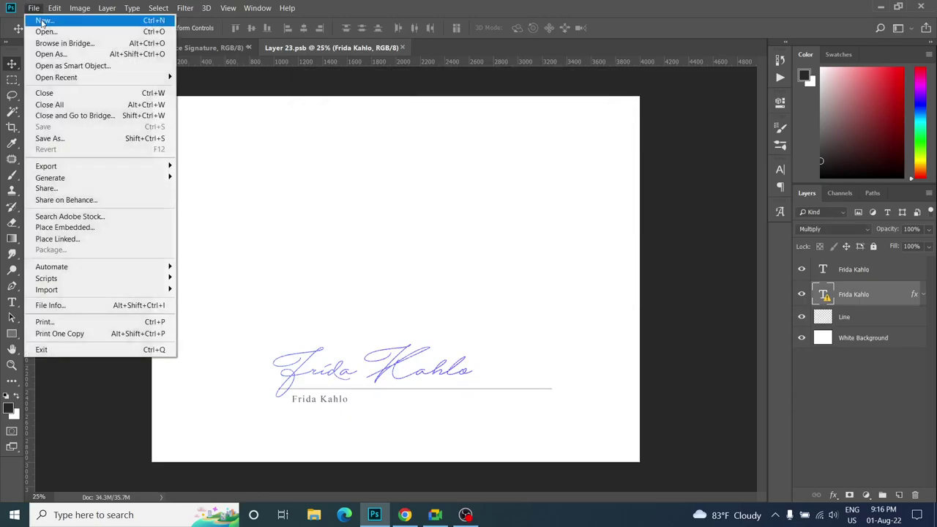
left_click(67, 227)
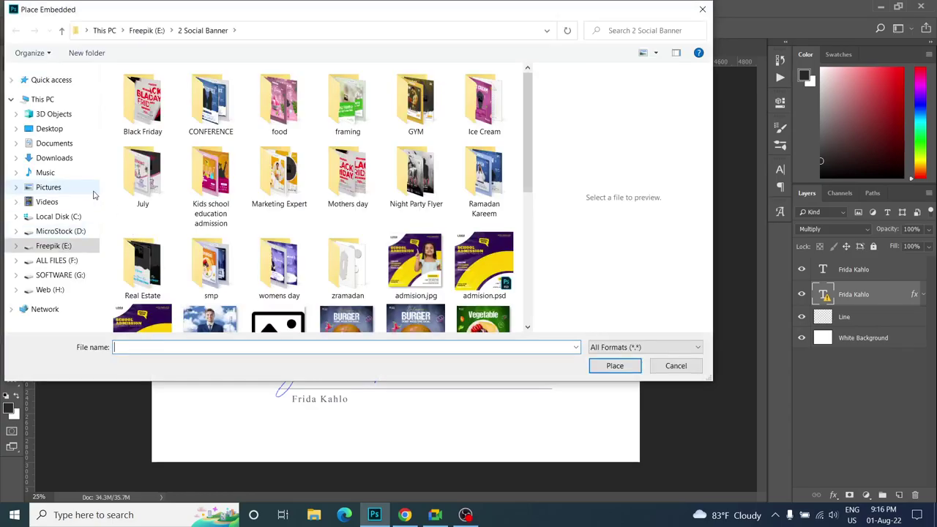
left_click(58, 129)
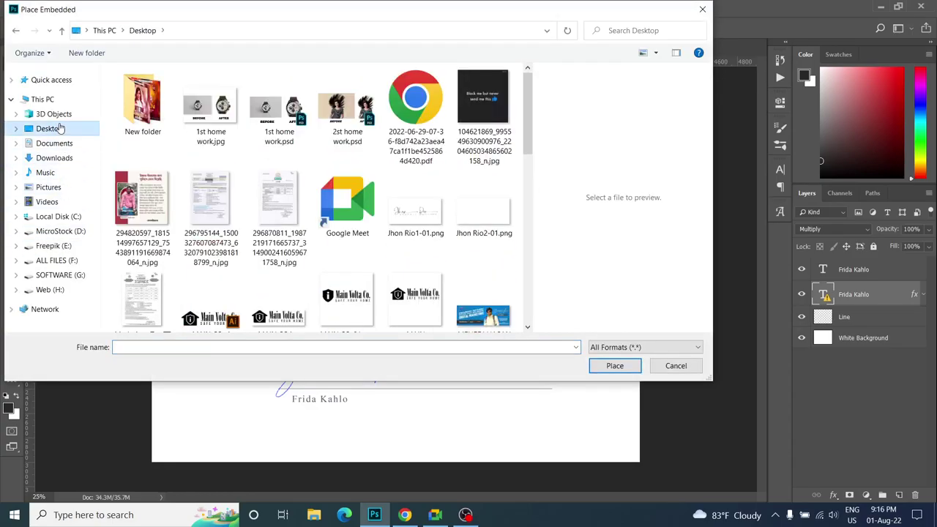
scroll(318, 232, "down", 1)
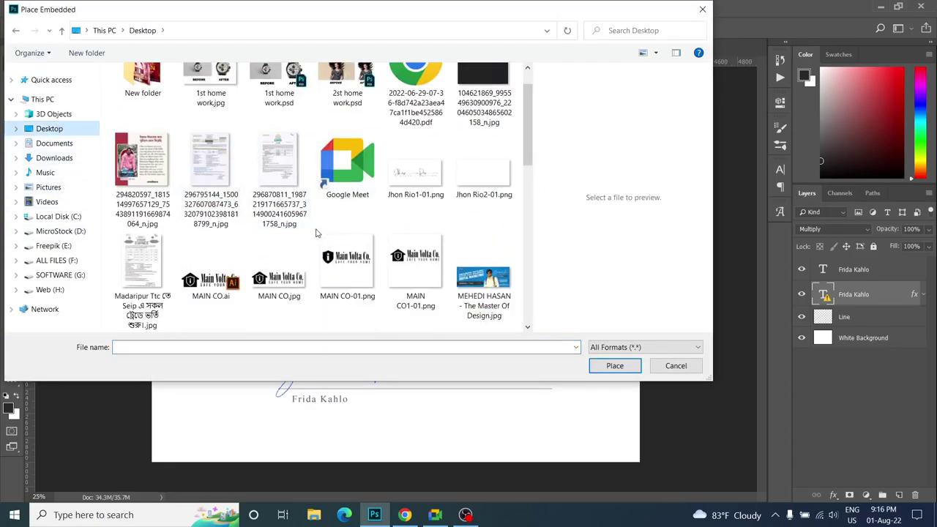
double_click(415, 173)
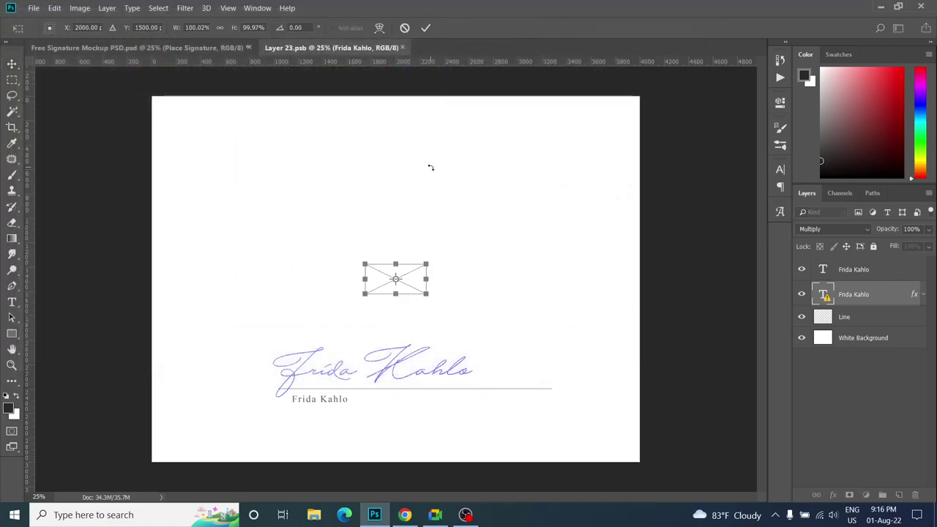
mouse_move(423, 292)
left_mouse_down()
mouse_move(581, 370)
mouse_move(584, 382)
left_mouse_up()
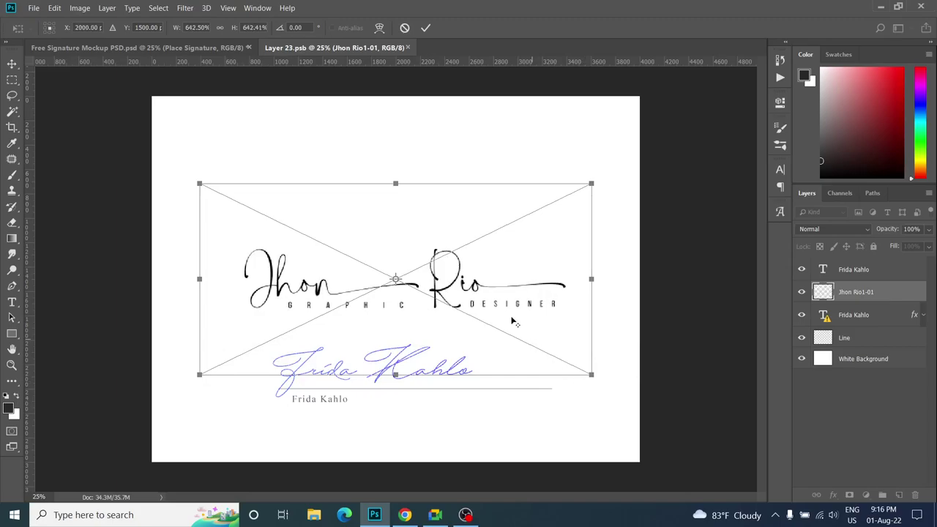
mouse_move(448, 268)
left_mouse_down()
mouse_move(456, 357)
mouse_move(455, 344)
left_mouse_up()
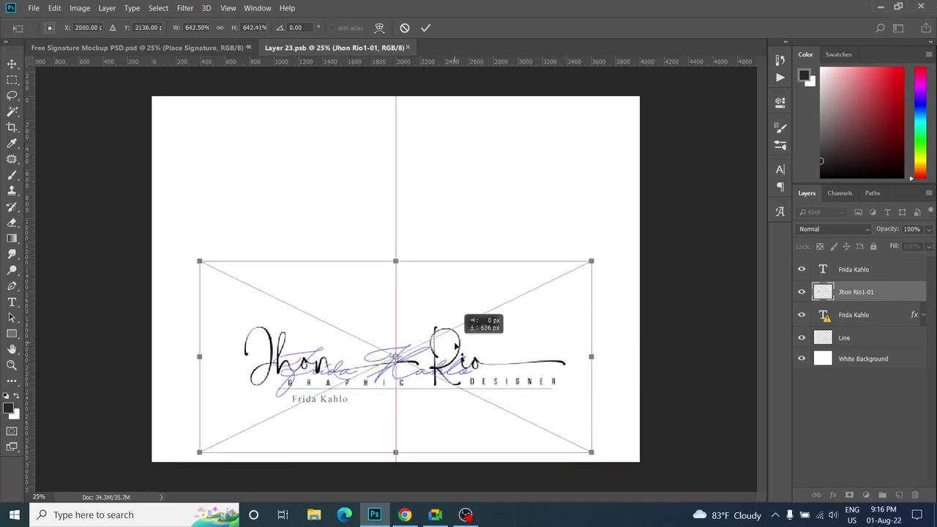
left_click_drag(454, 344, 463, 368)
key("shift+alt+m")
- Commit the placement and hide the Frida Kahlo signature, Line and printed-name layers
key("Return")
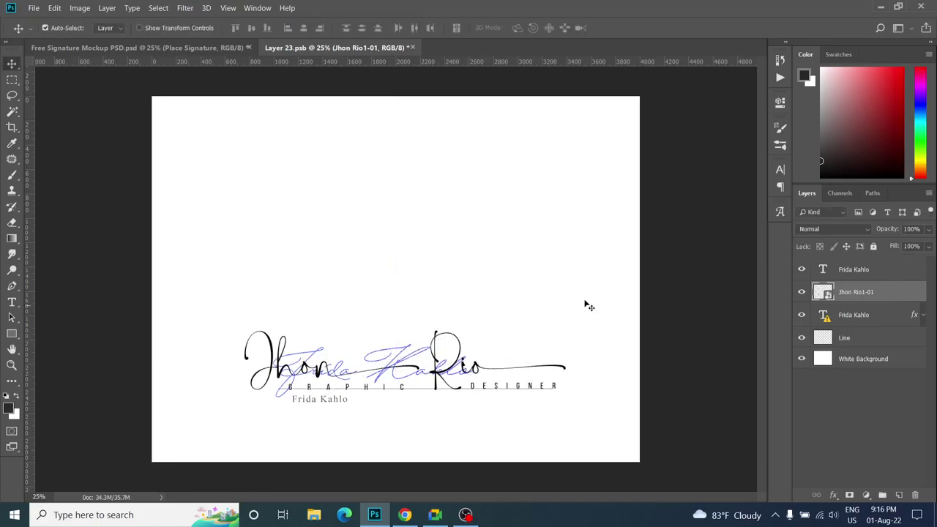
left_click(801, 315)
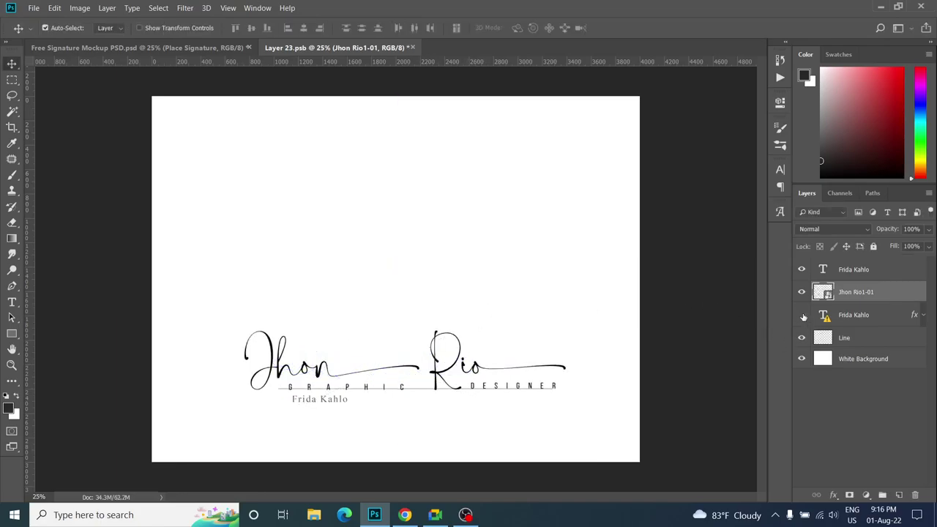
left_click(801, 315)
left_click(923, 315)
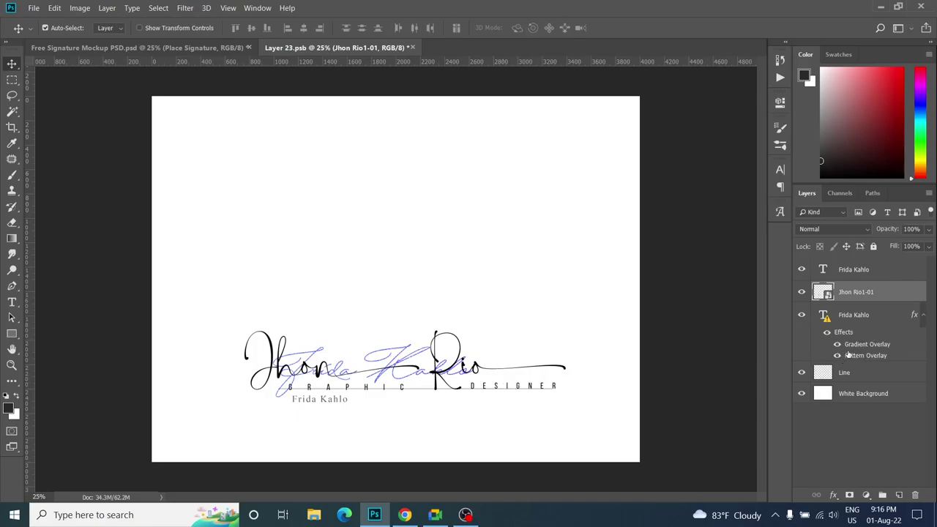
left_click(801, 315)
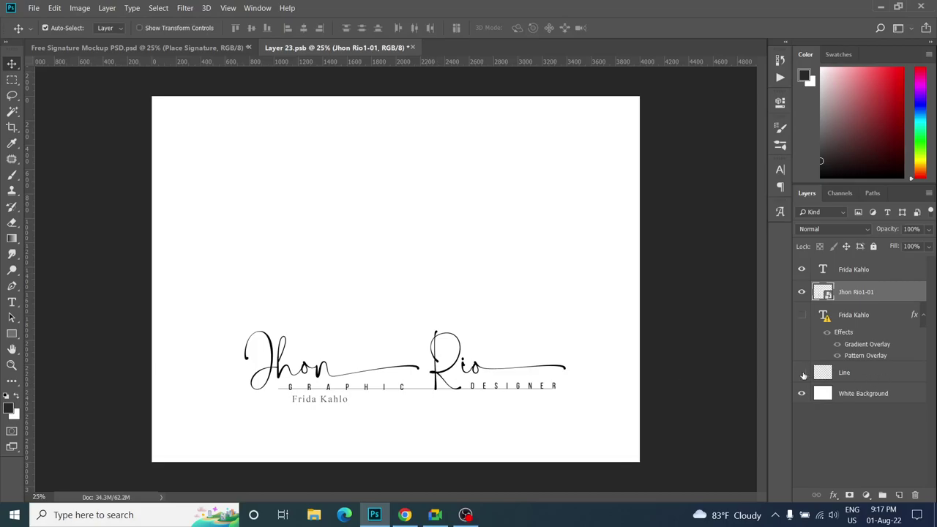
left_click(801, 372)
left_click(801, 269)
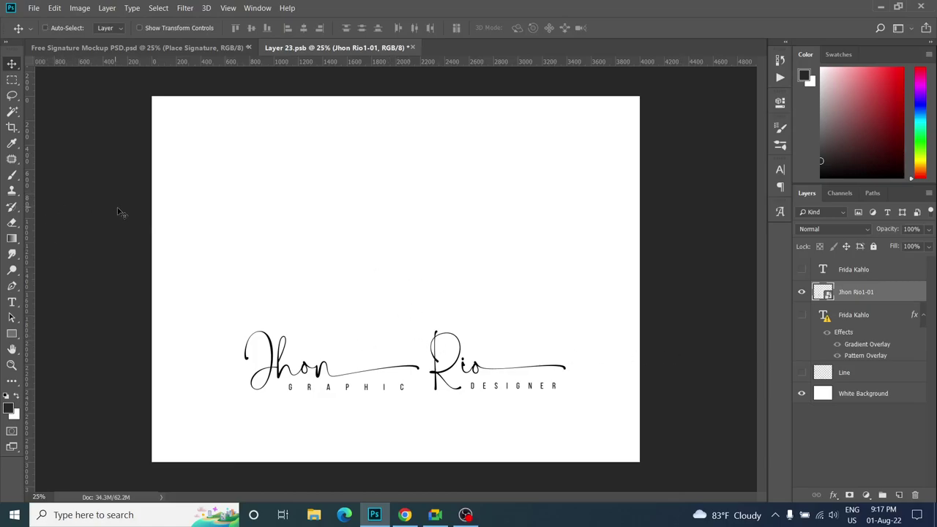
- Save the signature smart object, then save the mockup as a maximum-quality JPEG on the Desktop
key("ctrl")
key("ctrl+s")
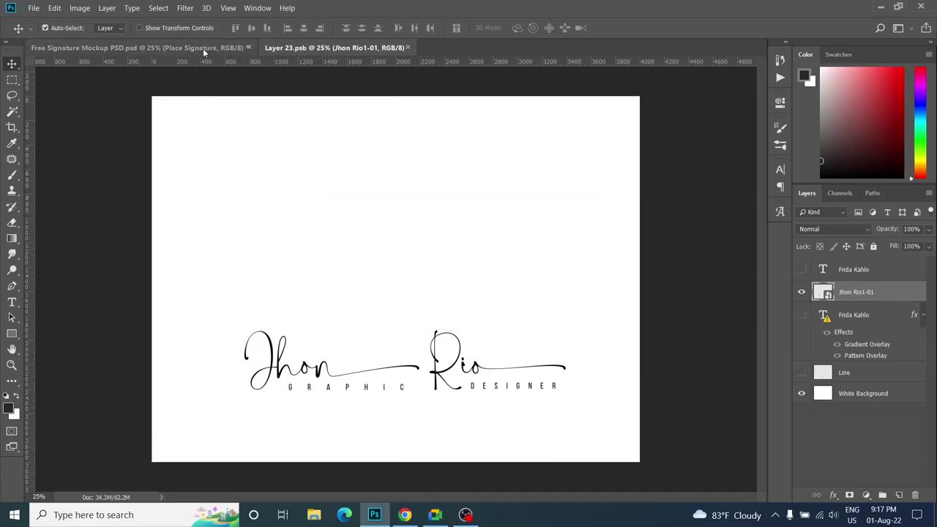
left_click(204, 48)
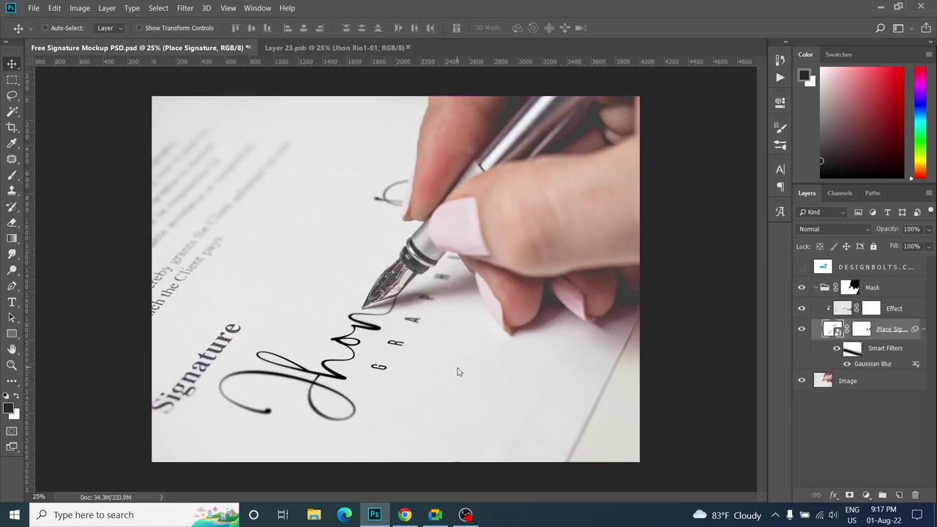
key("ctrl+shift+s")
left_click(168, 335)
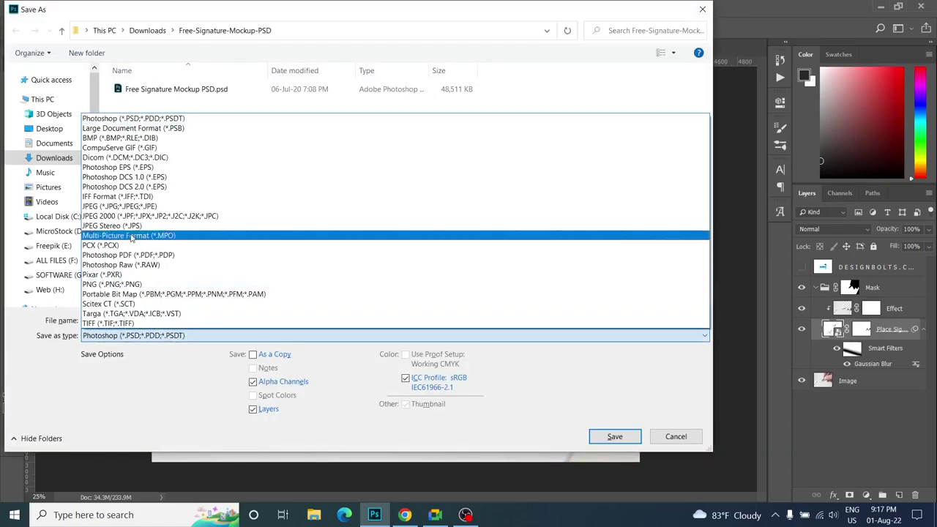
left_click(138, 212)
left_click(48, 128)
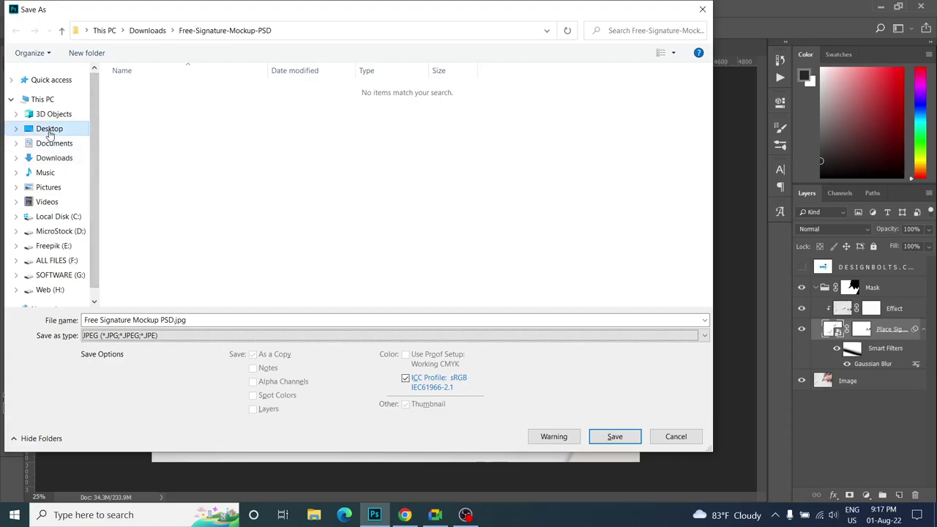
left_click(614, 436)
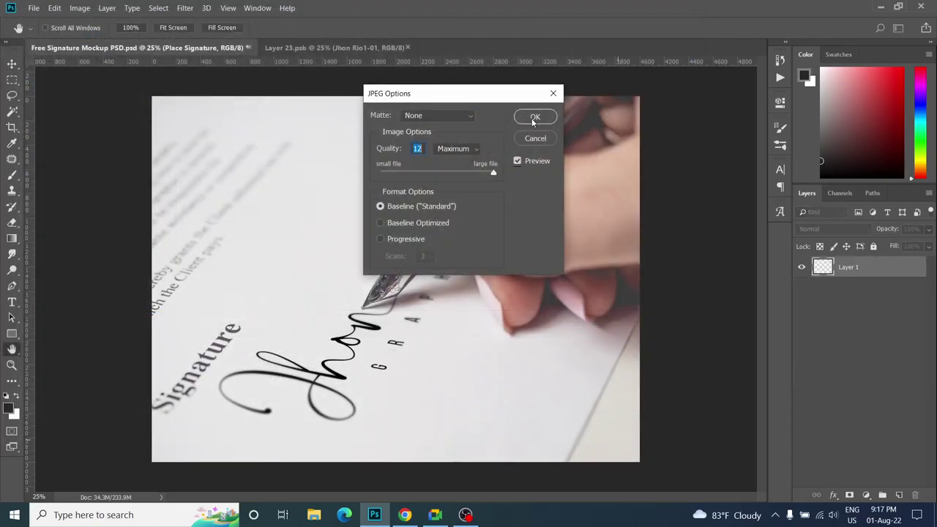
left_click(533, 118)
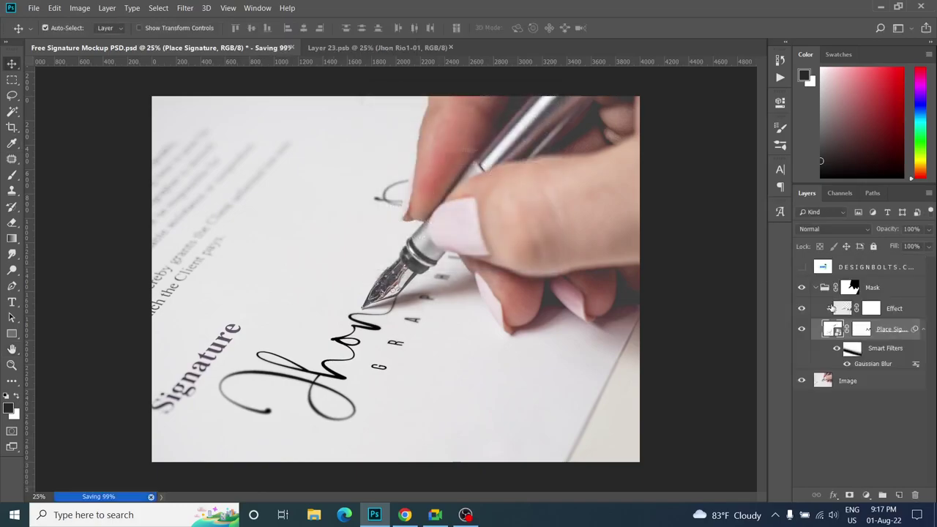
- In the signature document, show the plain Frida Kahlo text layer and the Line layer
left_click(333, 48)
left_click(801, 315)
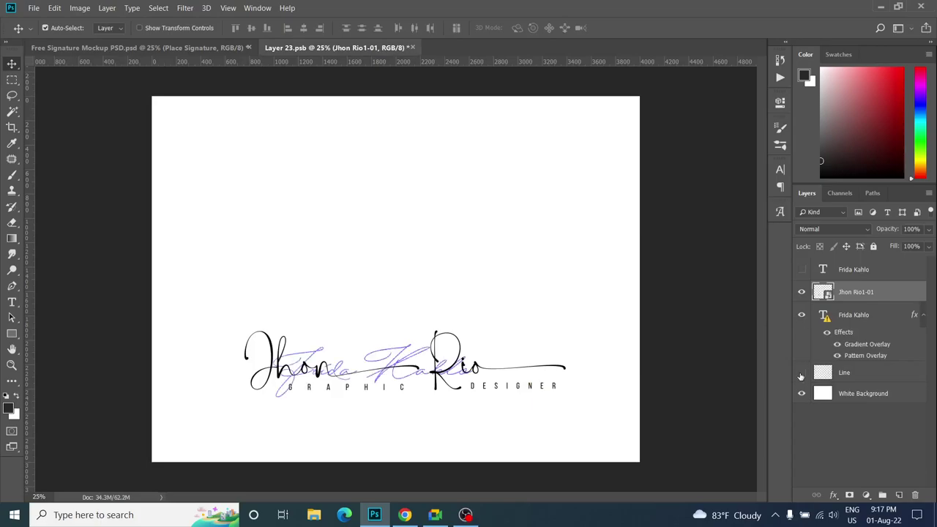
left_click(801, 372)
left_click(801, 373)
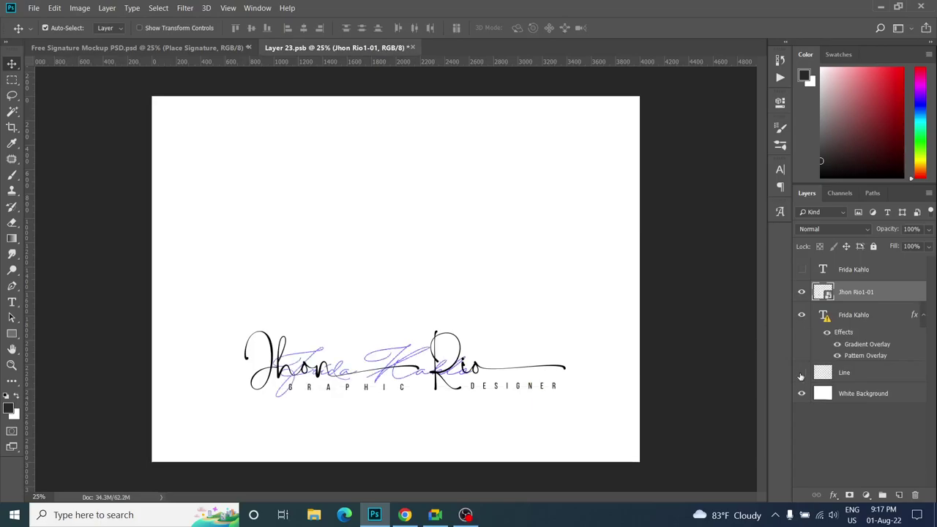
left_click(801, 314)
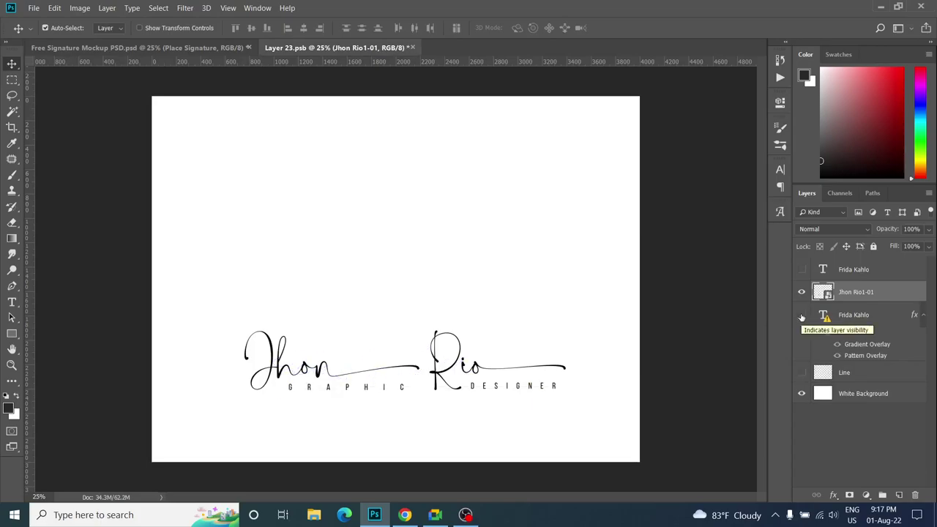
left_click(801, 269)
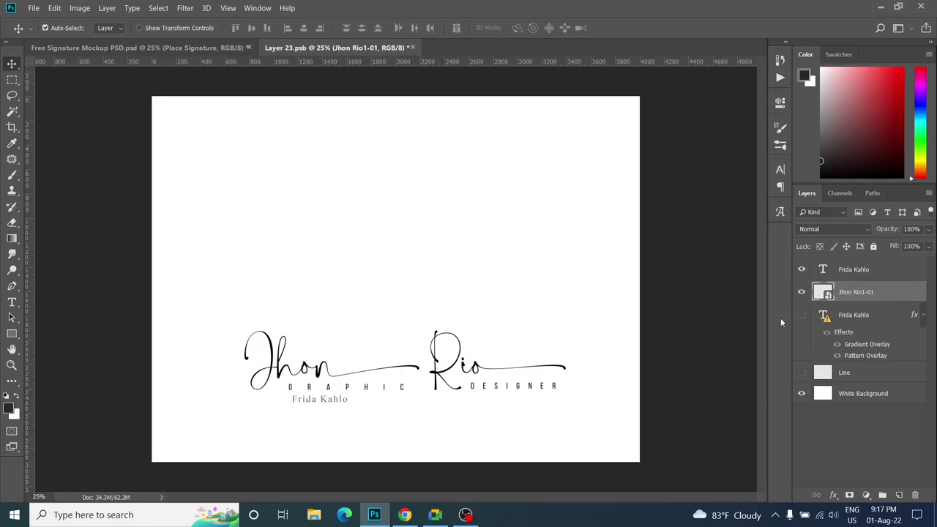
left_click(801, 373)
scroll(324, 414, "up", 2)
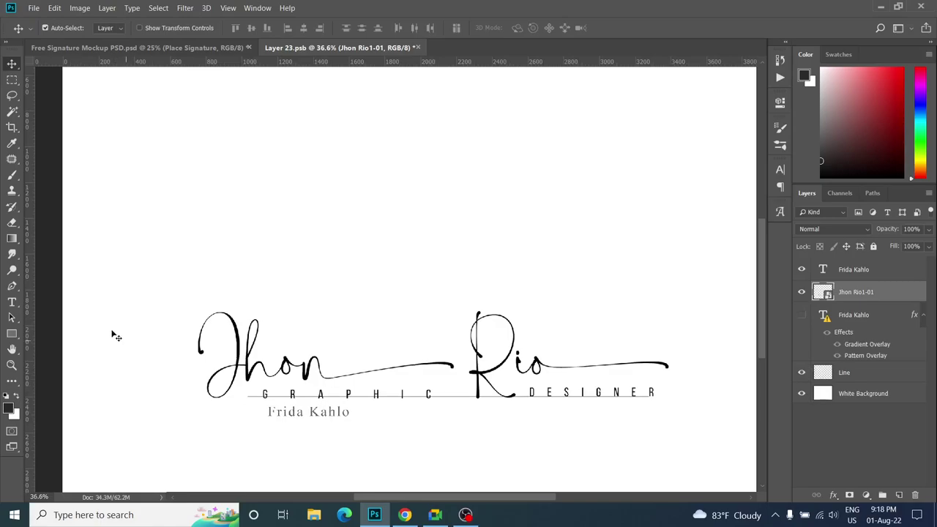
- Rasterize Jhon Rio1-01 and delete the GRAPHIC and DESIGNER lettering beneath the signature
left_click(12, 79)
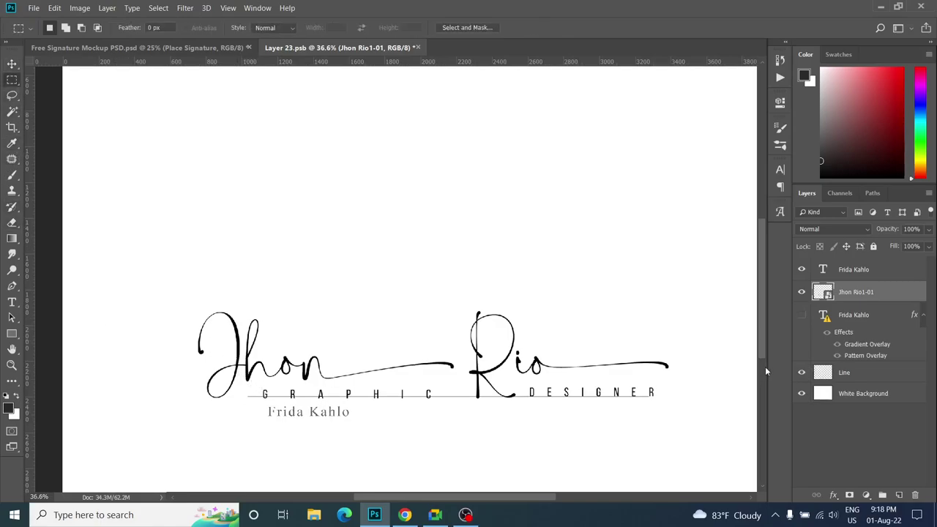
right_click(906, 298)
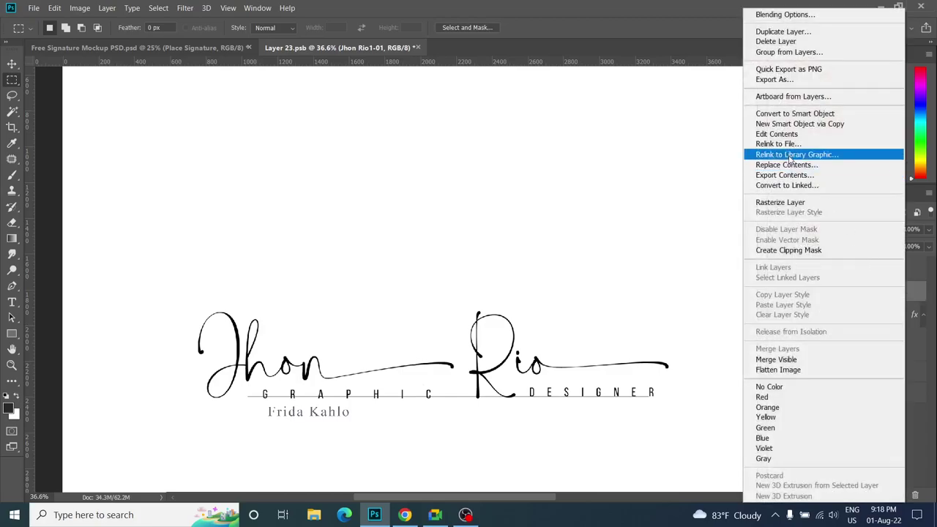
left_click(781, 204)
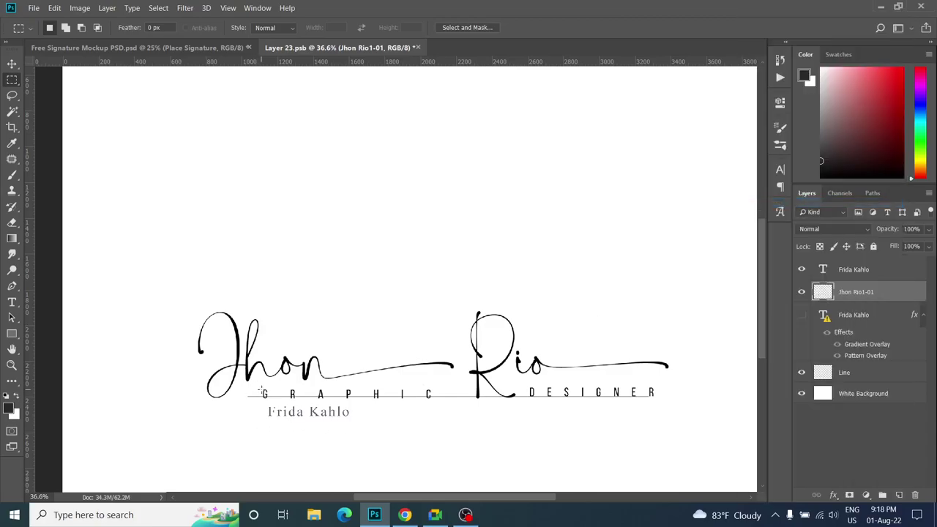
left_click_drag(260, 389, 445, 405)
key("Delete")
left_click_drag(525, 381, 660, 405)
key("Delete")
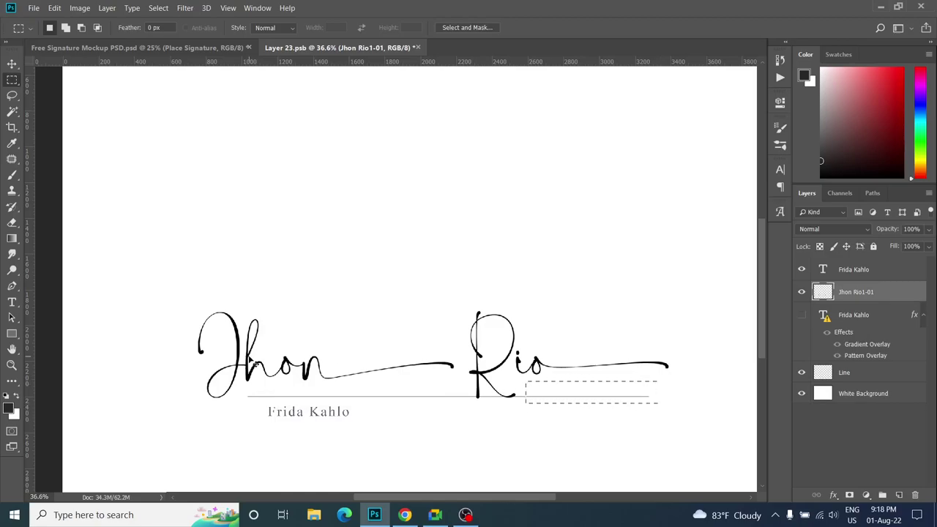
- Move the signature slightly lower and save the smart object
left_click(11, 63)
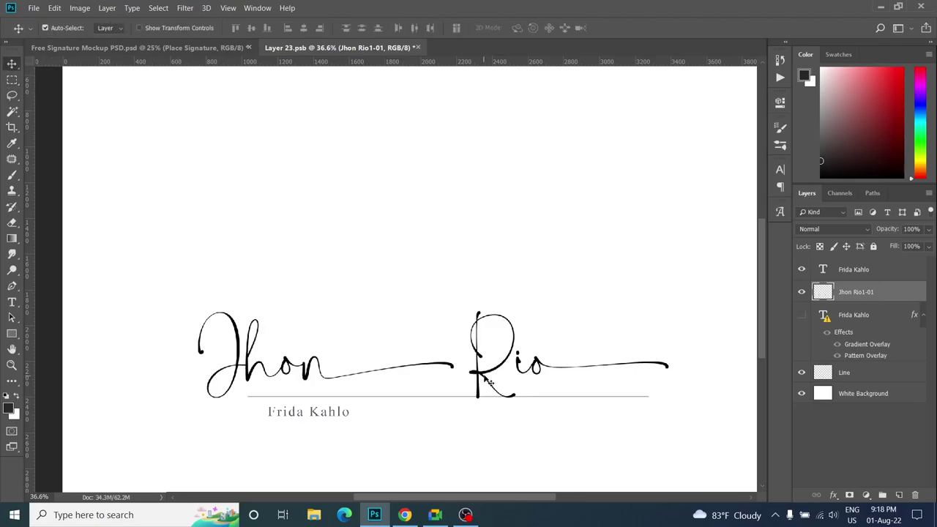
left_click_drag(485, 378, 486, 391)
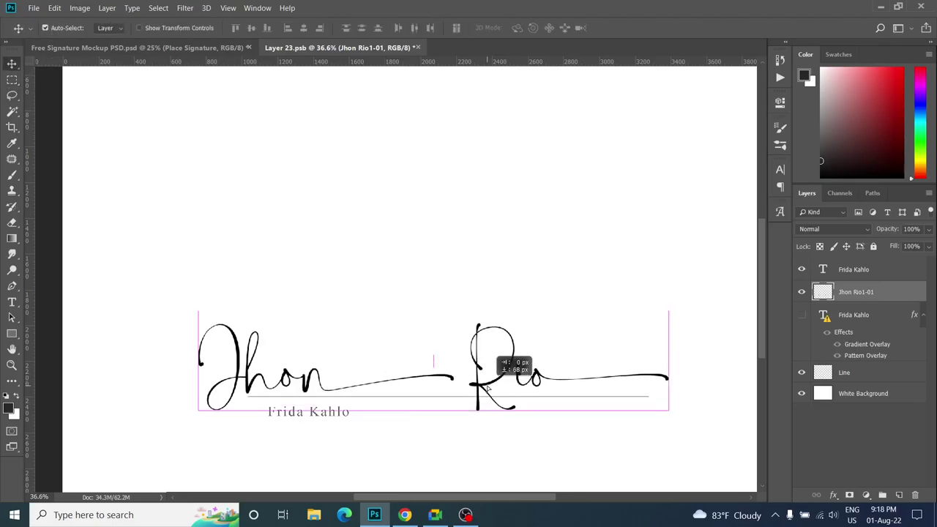
left_click_drag(487, 387, 488, 387)
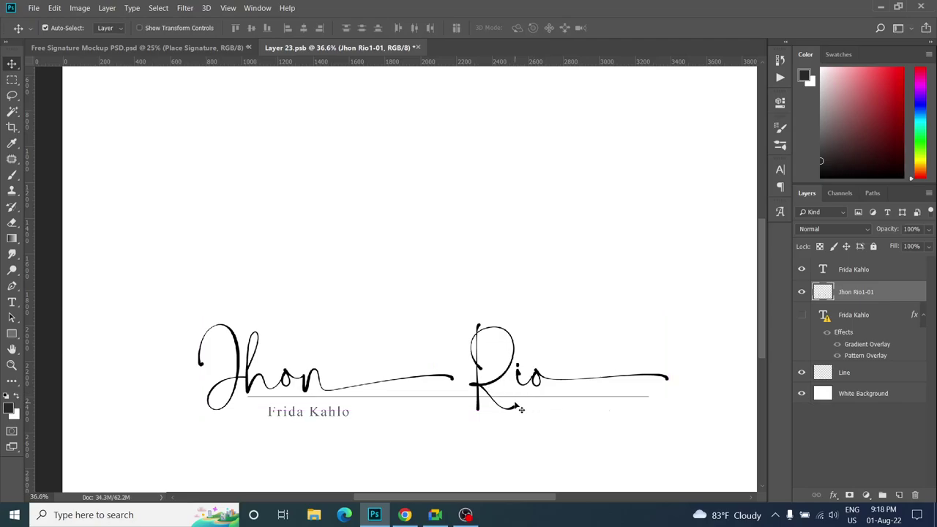
left_click(549, 401)
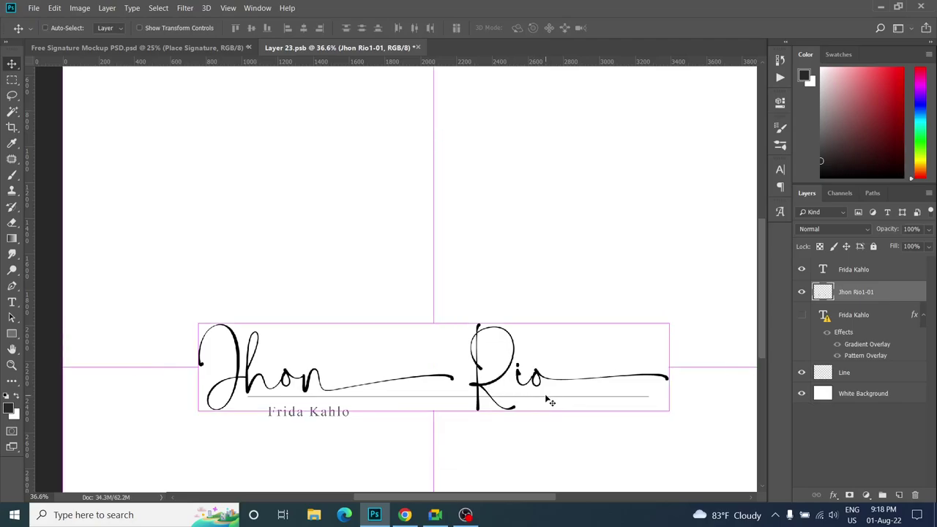
key("ctrl+s")
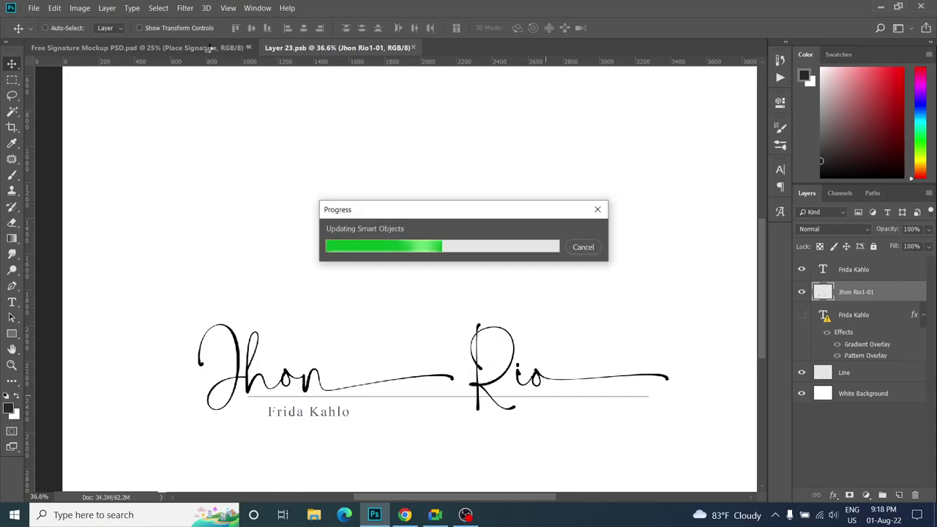
left_click(207, 48)
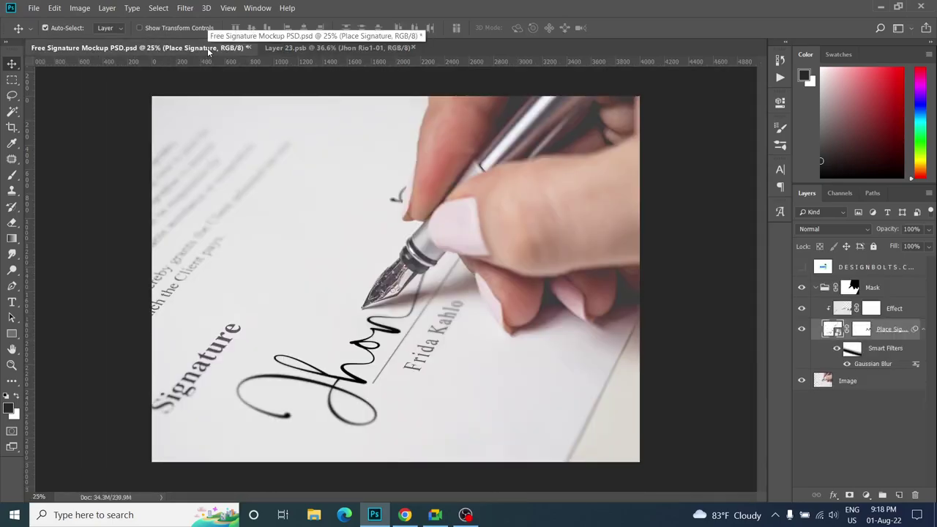
key("ctrl+shift+s")
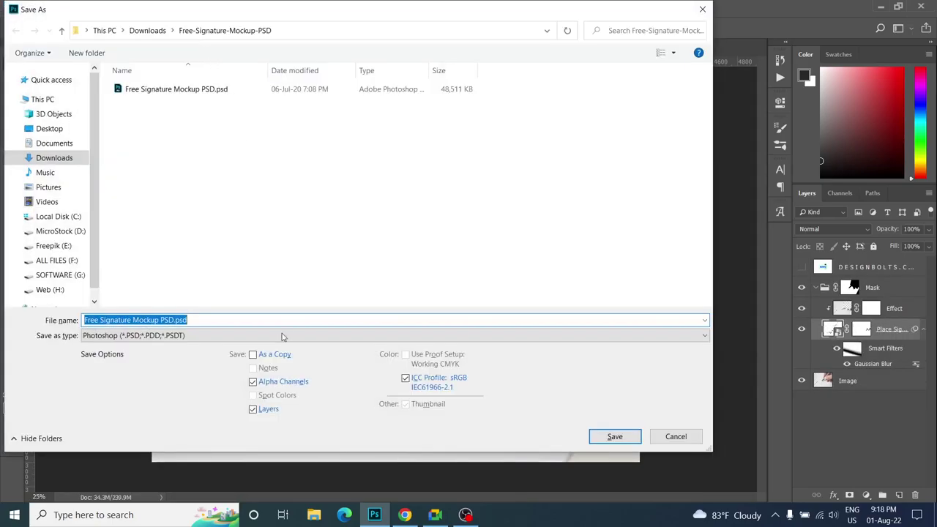
left_click(207, 337)
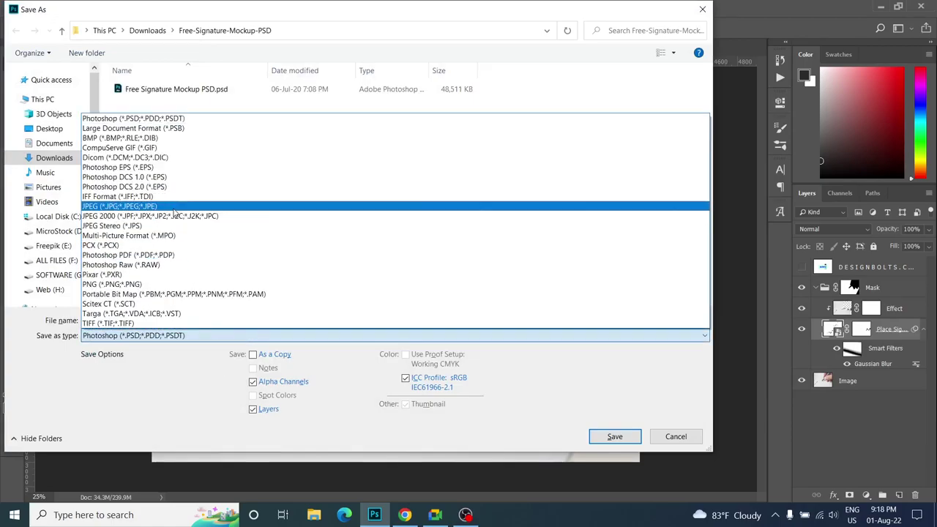
left_click(103, 216)
left_click(49, 128)
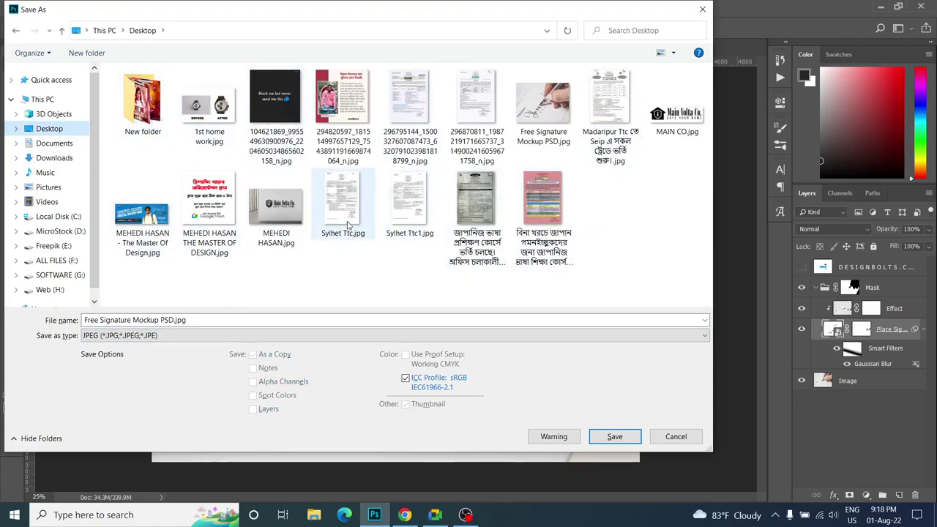
left_click(545, 123)
left_click(173, 321)
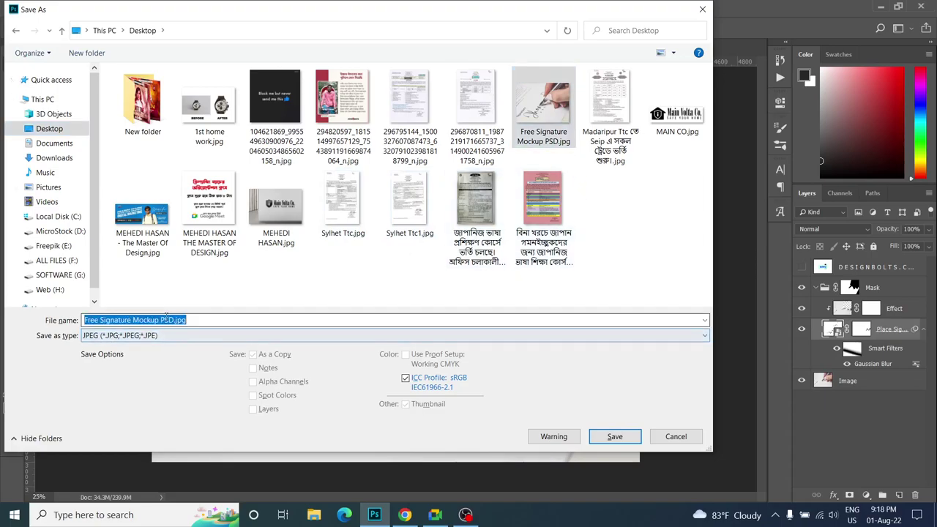
left_click_drag(170, 320, 160, 320)
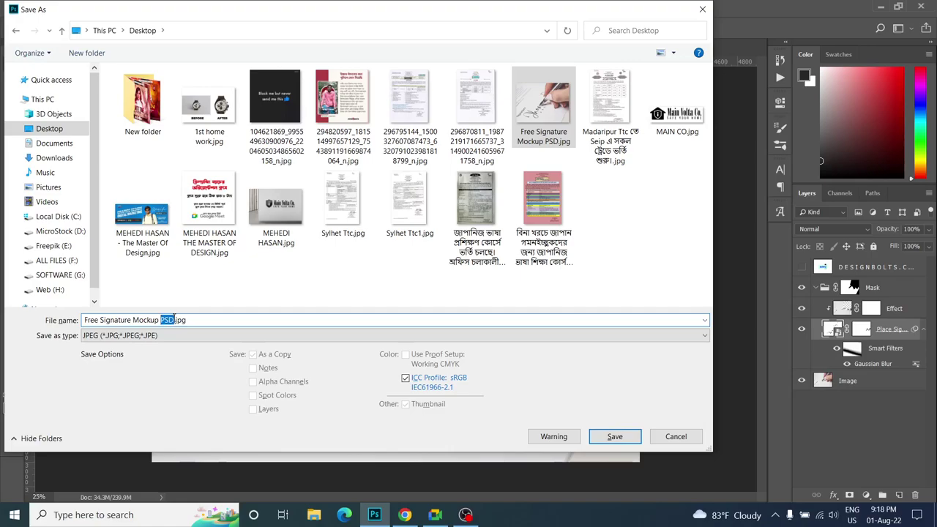
left_click(174, 320)
type("1")
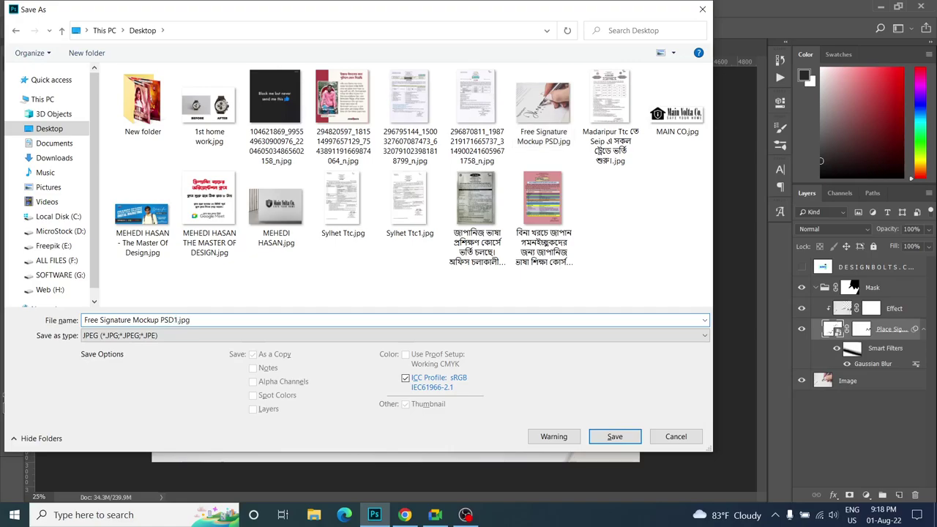
key("Return")
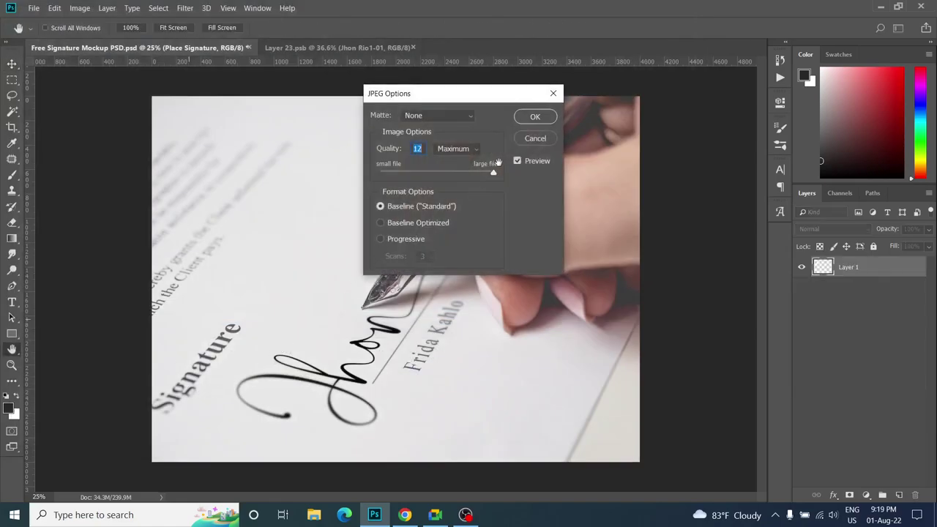
left_click(539, 120)
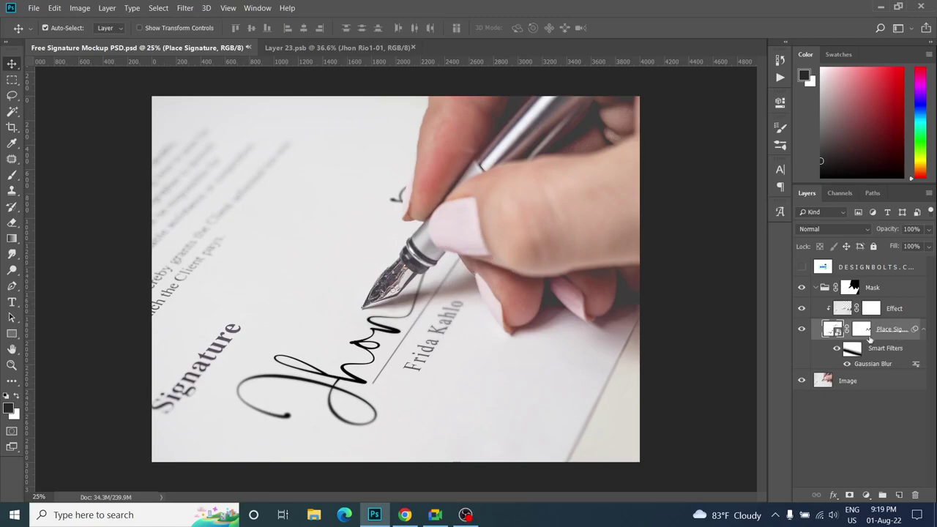
left_click(800, 381)
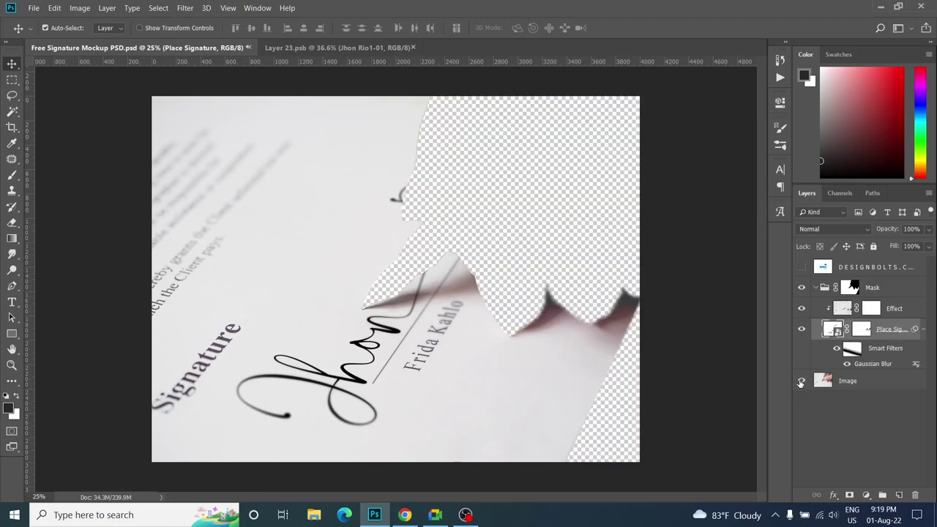
left_click(801, 381)
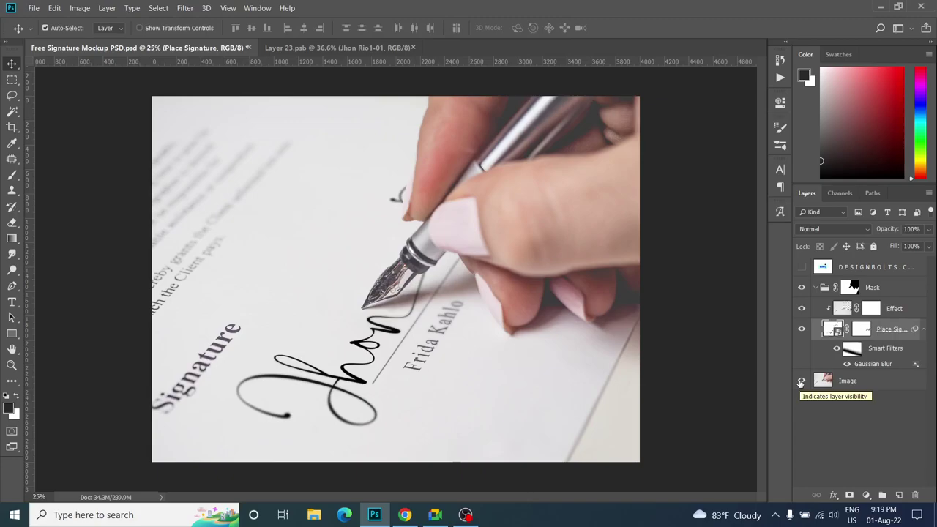
left_click(801, 382)
left_click(800, 381)
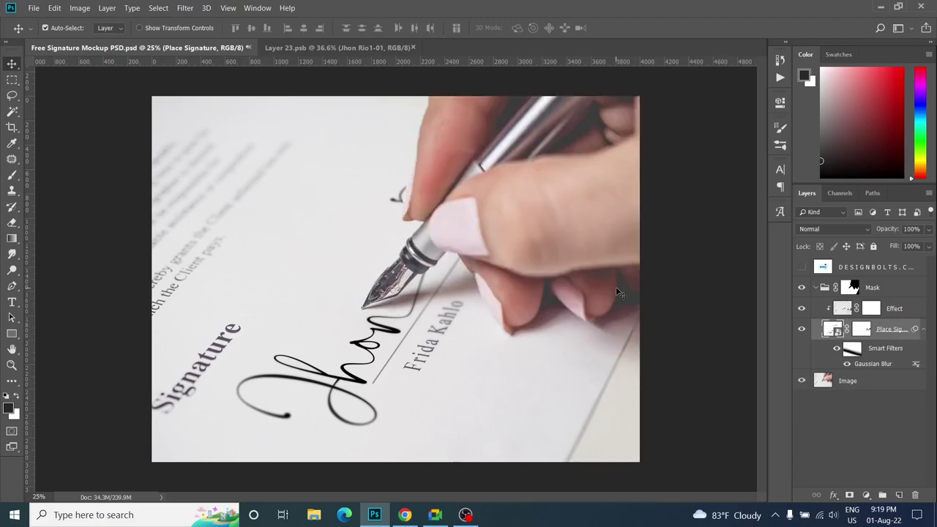
- In Layer 23.psb, move the Gradient and Pattern Overlay effects from Frida Kahlo onto Jhon Rio1-01
left_click(297, 48)
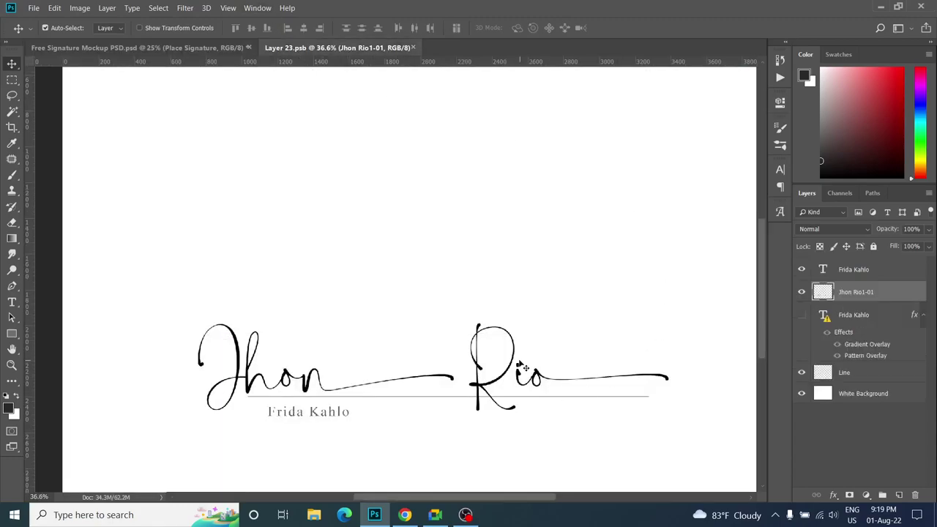
left_click(516, 367)
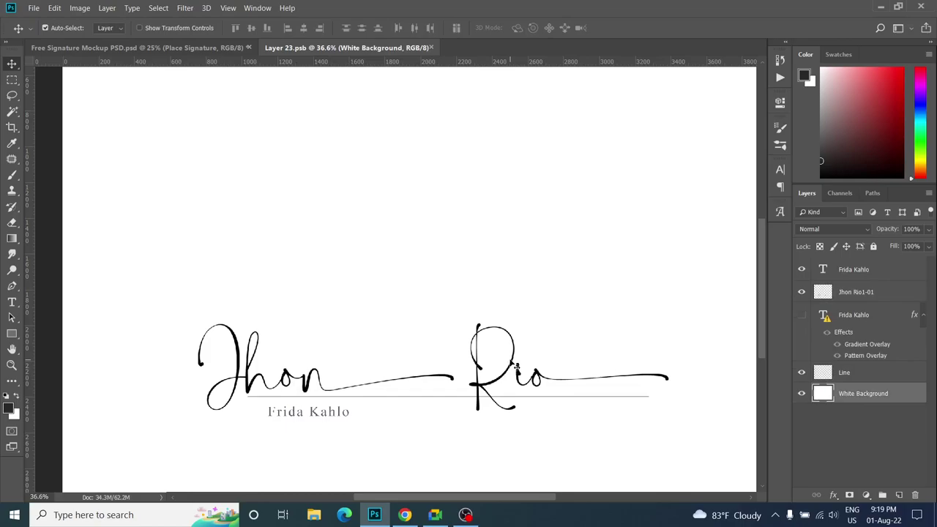
left_click(485, 392)
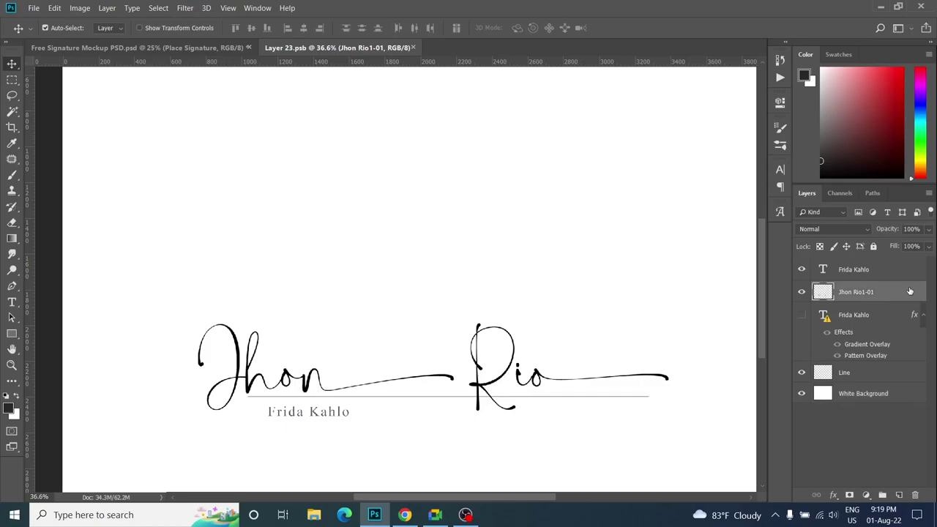
mouse_move(860, 348)
left_mouse_down()
mouse_move(854, 296)
mouse_move(851, 347)
mouse_move(847, 306)
left_mouse_up()
left_click_drag(847, 292, 847, 293)
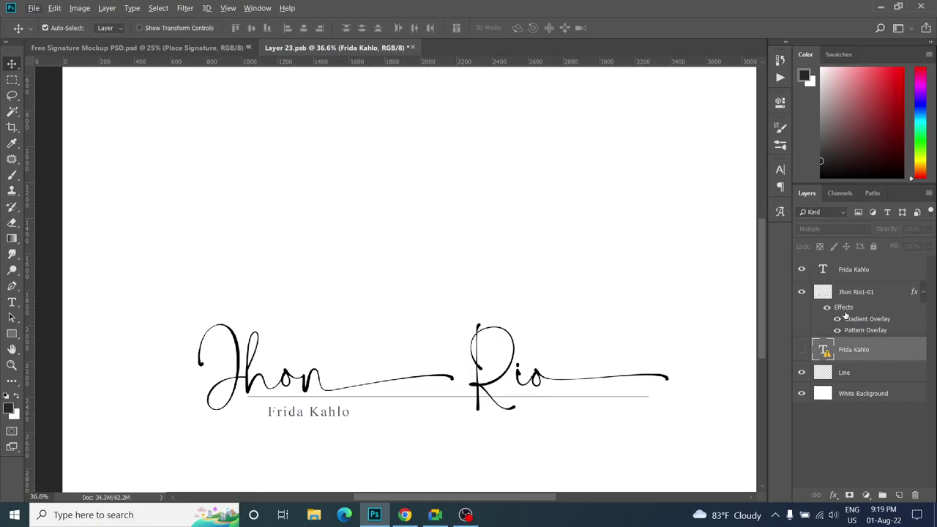
left_click(801, 292)
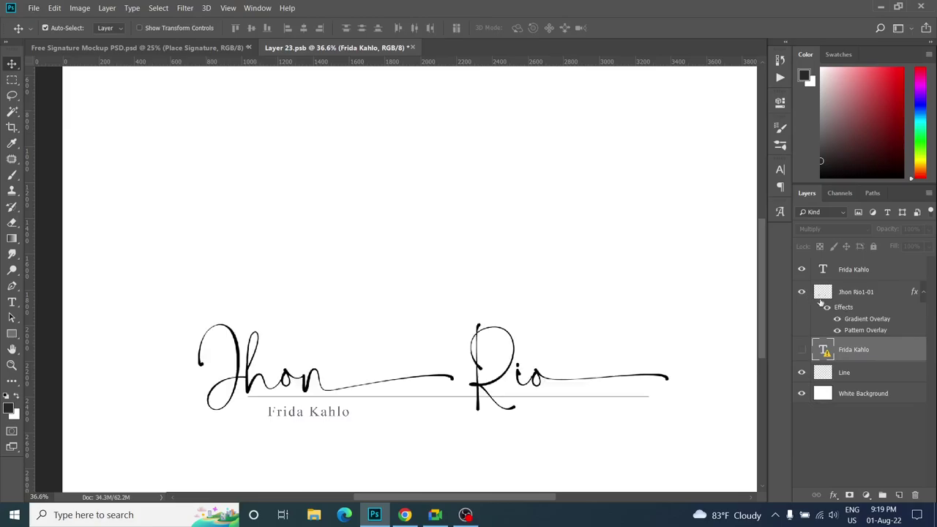
left_click(854, 322)
double_click(854, 322)
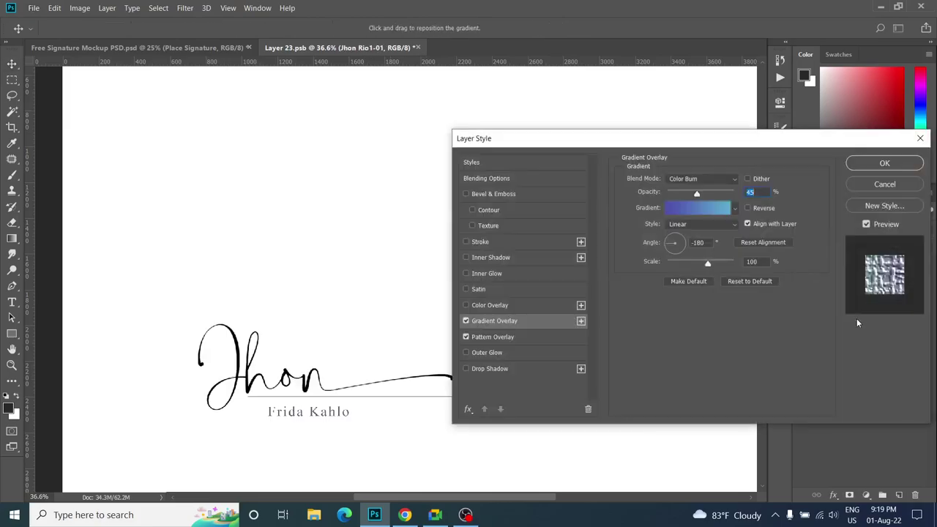
left_click(887, 167)
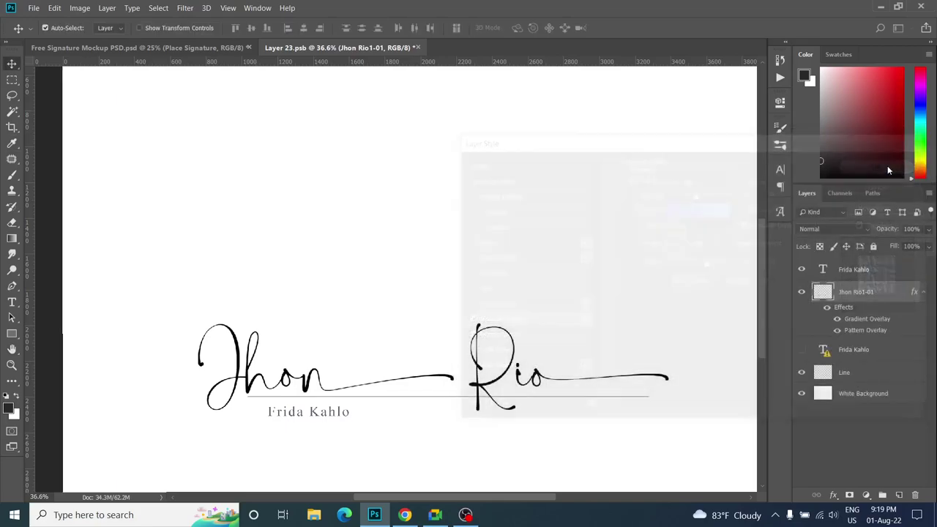
left_click(837, 330)
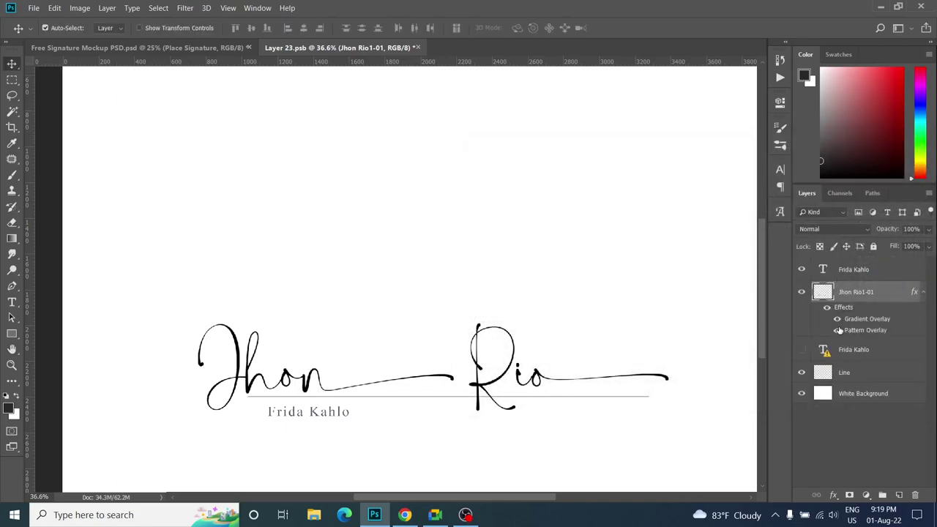
left_click(923, 294)
left_click(837, 330)
scroll(455, 401, "up", 1, "alt")
scroll(455, 401, "up", 1, "alt")
scroll(468, 399, "up", 1, "alt")
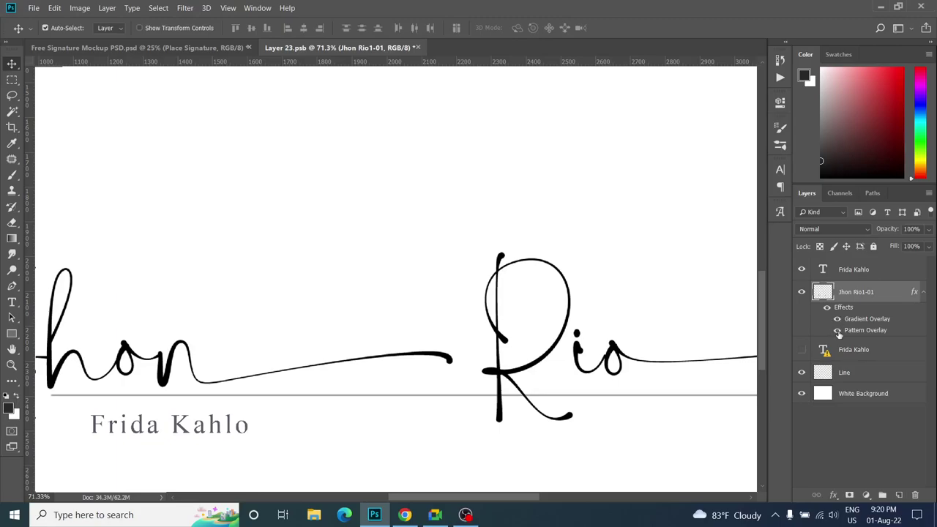
left_click(838, 331)
double_click(878, 323)
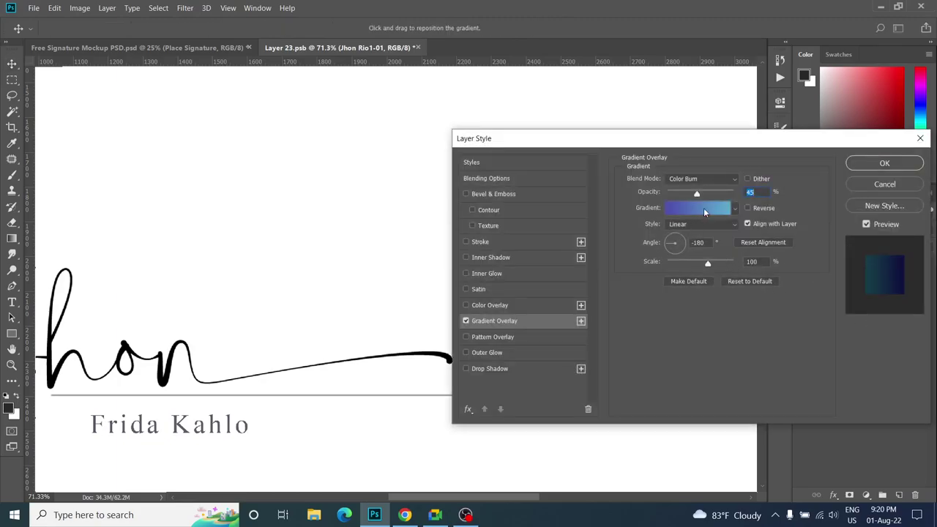
left_click(703, 208)
left_click(875, 85)
left_click(882, 164)
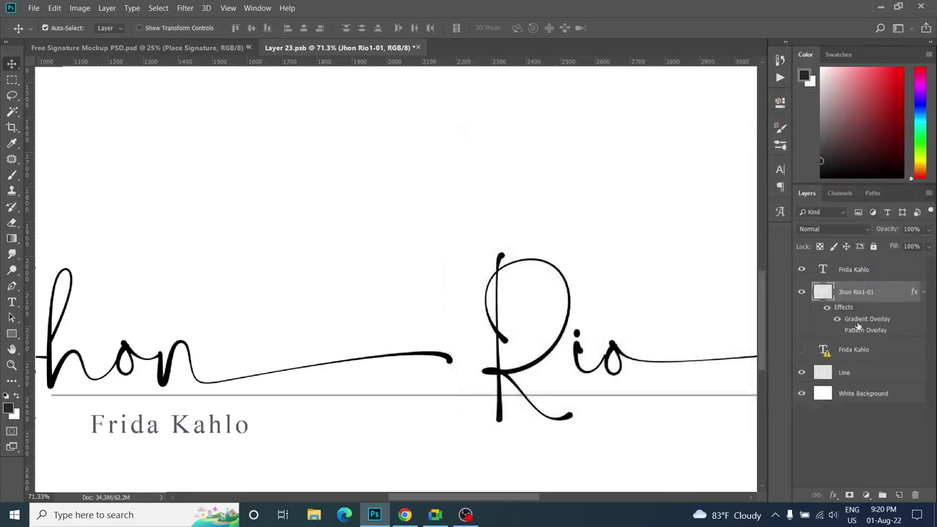
left_click(836, 330)
mouse_move(874, 319)
left_mouse_down()
mouse_move(914, 495)
mouse_move(894, 455)
mouse_move(914, 494)
left_mouse_up()
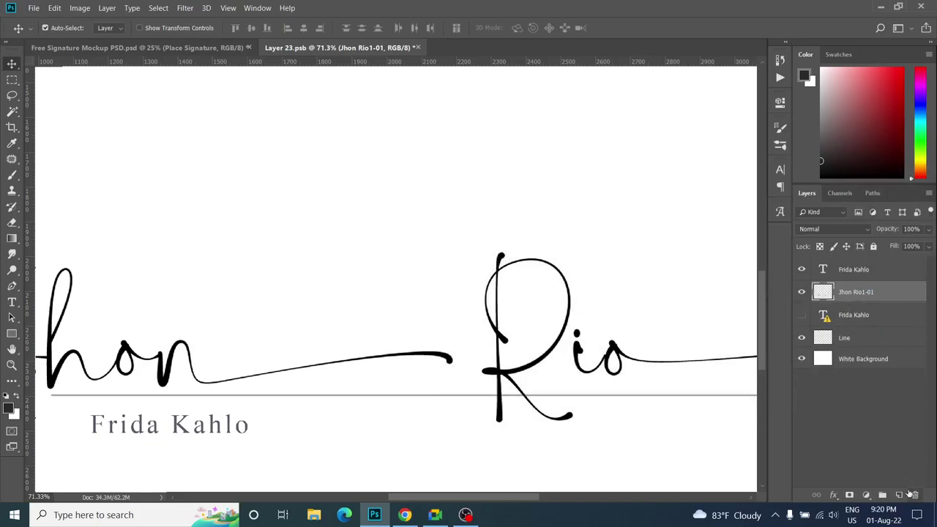
double_click(895, 292)
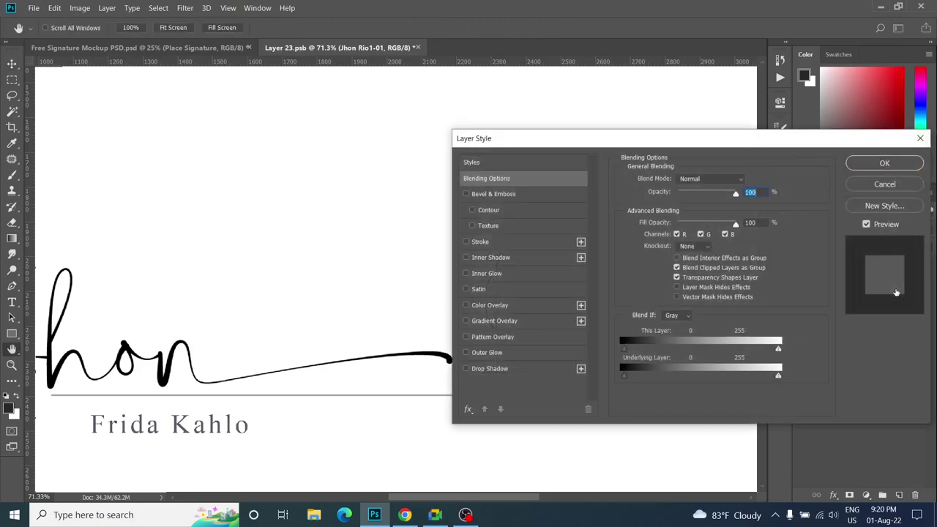
left_click(497, 323)
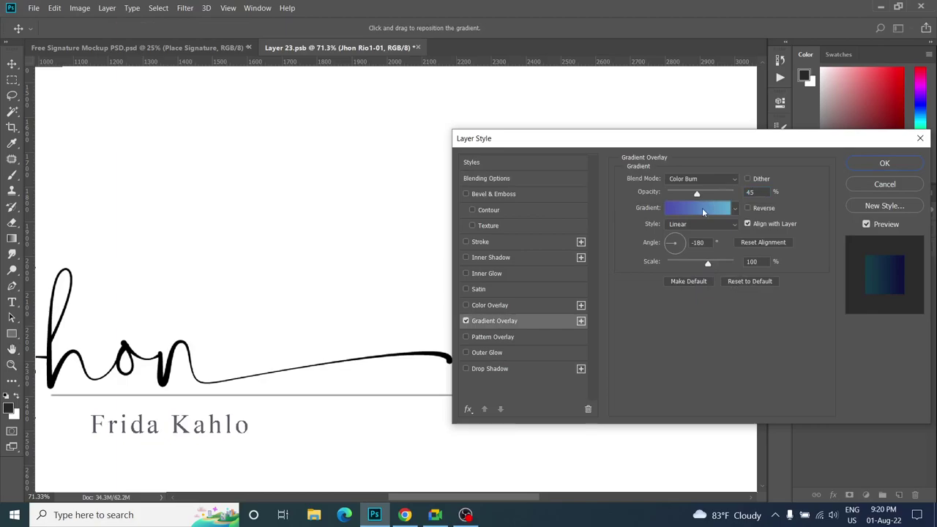
left_click(702, 208)
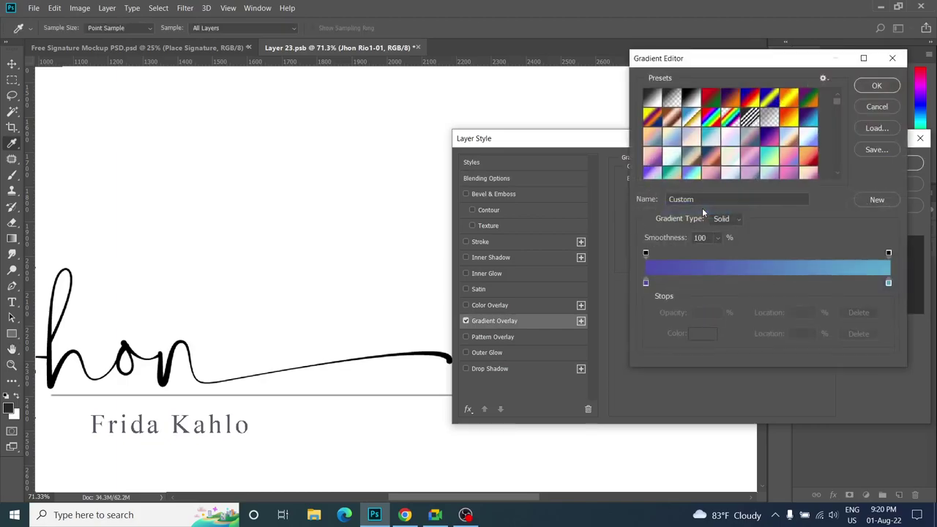
left_click(809, 117)
left_click(876, 86)
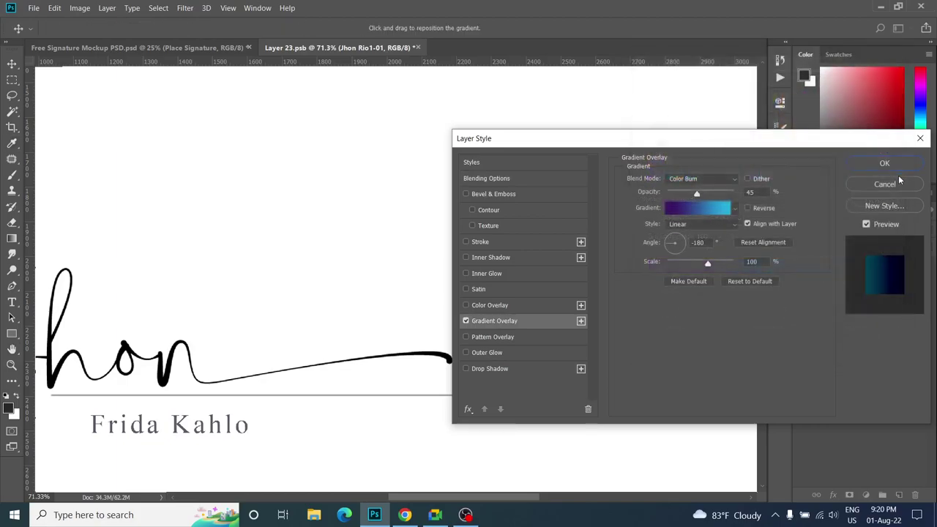
left_click(890, 170)
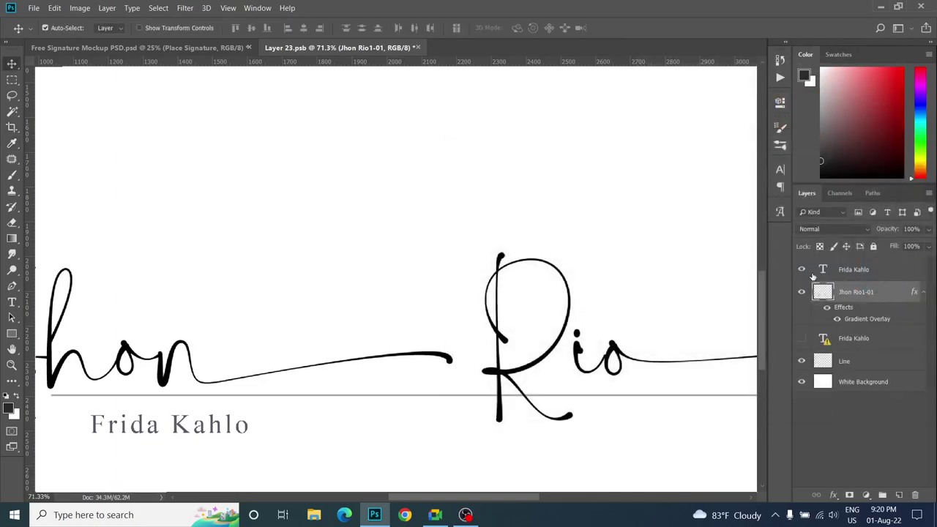
left_click(801, 269)
left_click(801, 338)
left_click(801, 339)
left_click(801, 339)
key("ctrl+z")
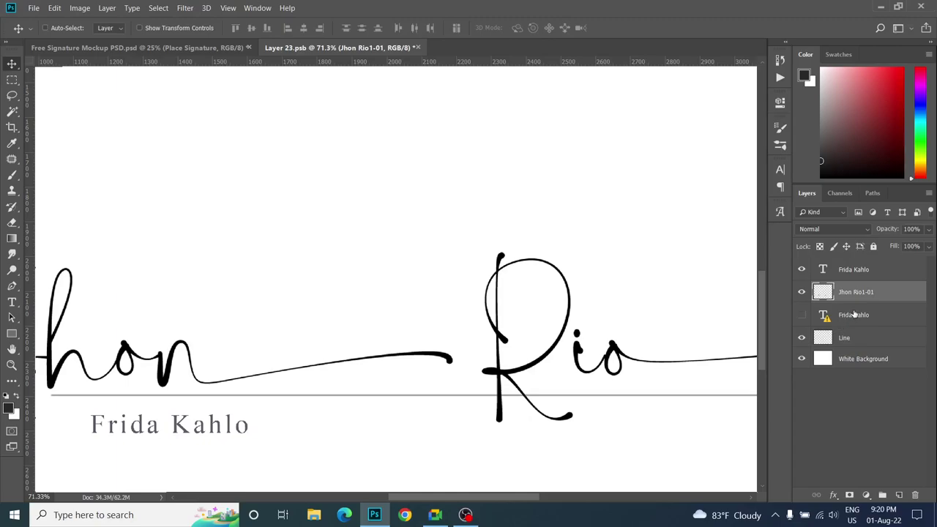
key("ctrl+shift+z")
key("ctrl+shift+z")
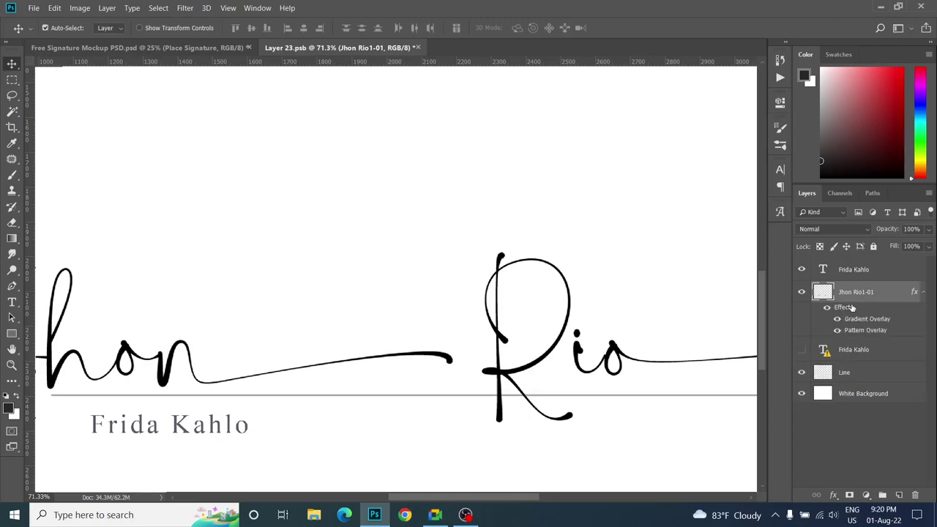
- Give the signature layer a gold-orange #b9710a Color Overlay
double_click(883, 294)
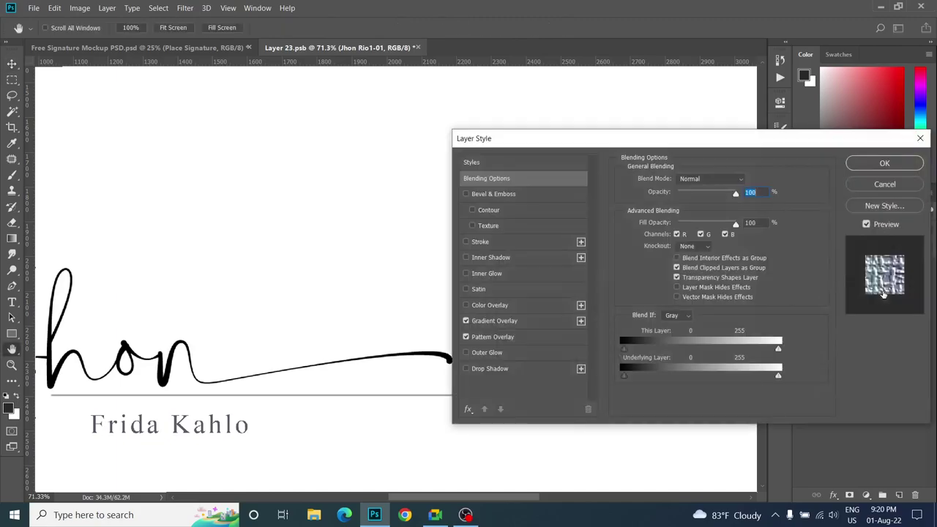
left_click(485, 305)
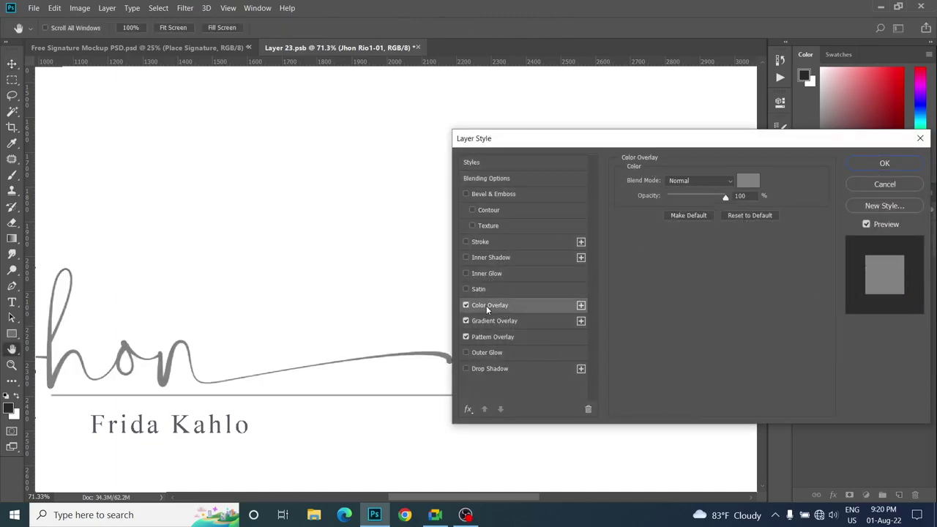
left_click(751, 181)
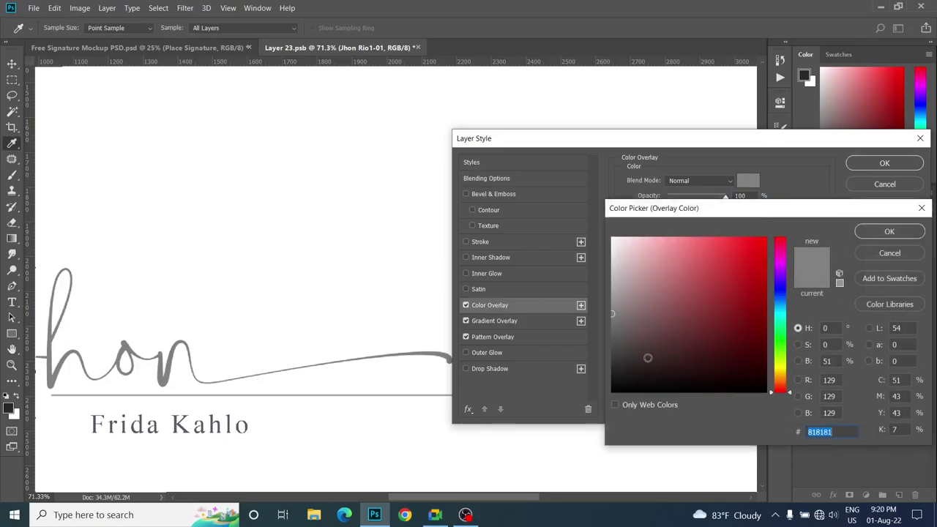
left_click(782, 378)
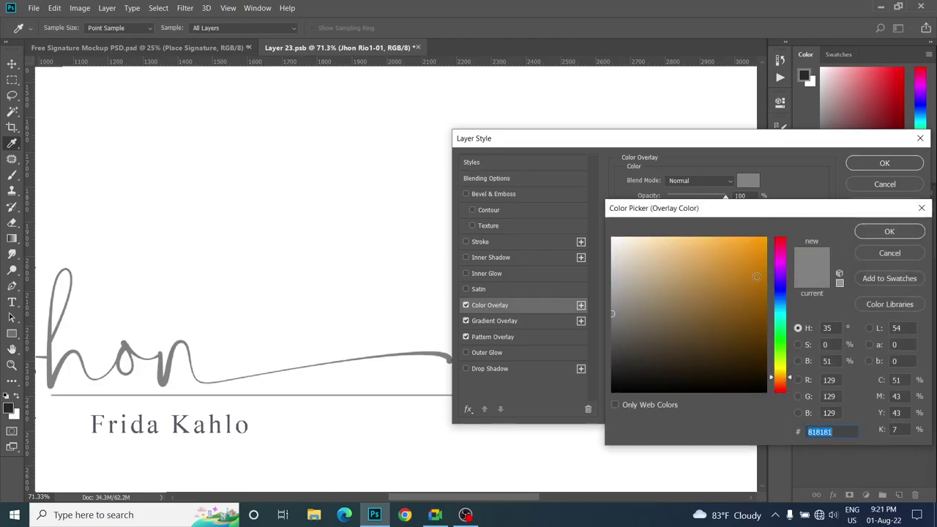
left_click_drag(756, 277, 758, 279)
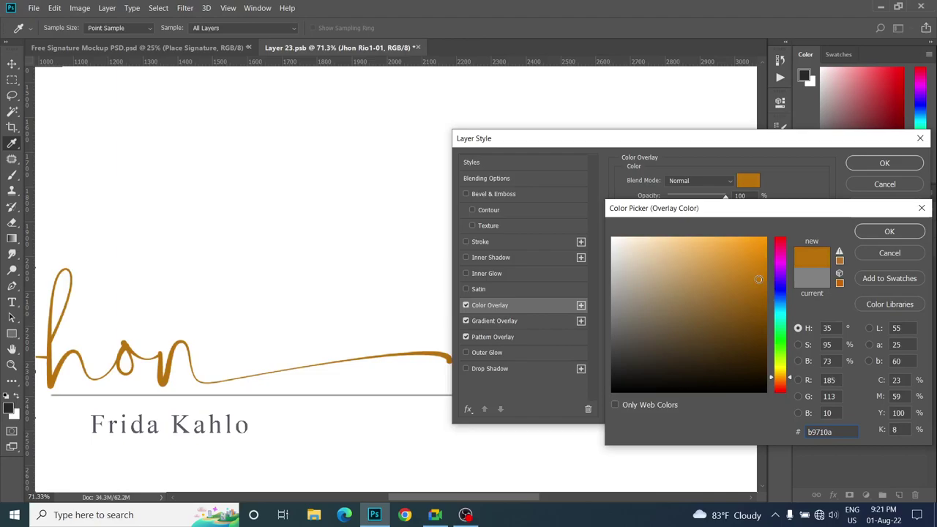
left_click(889, 231)
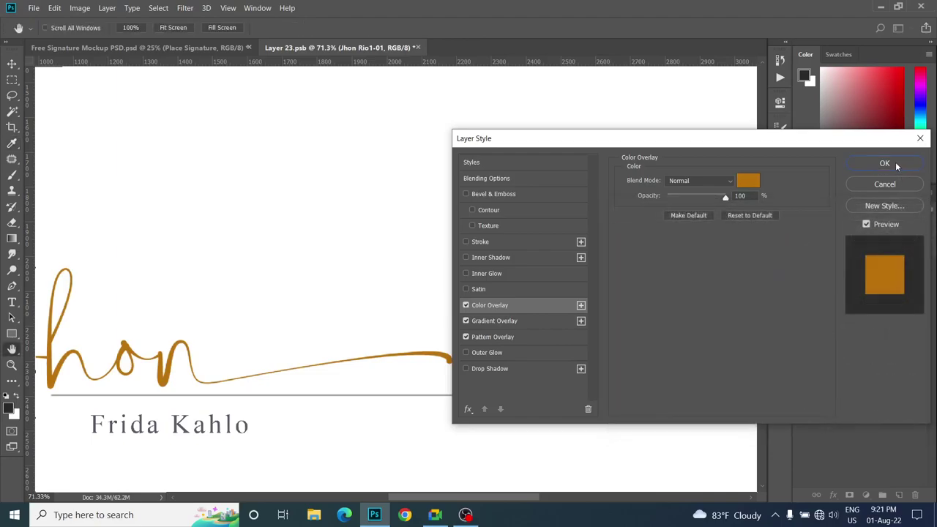
left_click(893, 162)
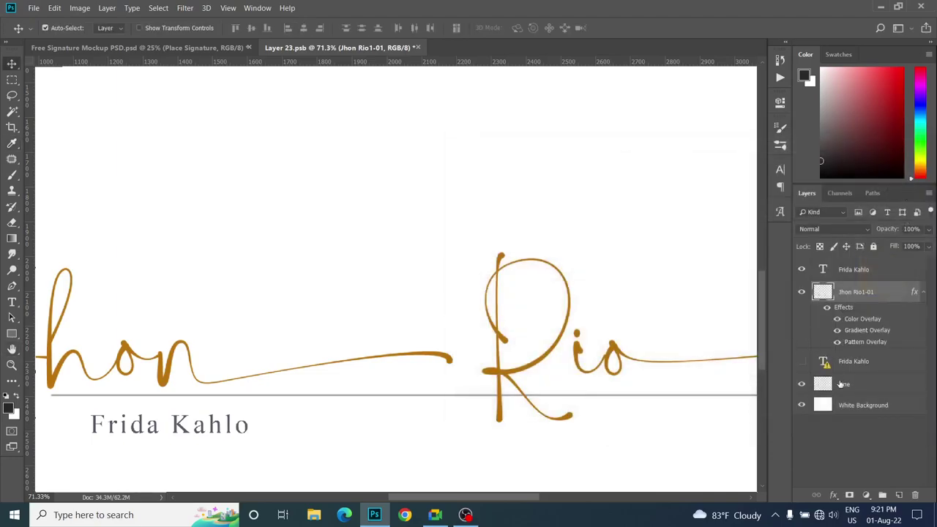
- Save the smart object and return to the mockup to see the update
key("ctrl")
key("ctrl+s")
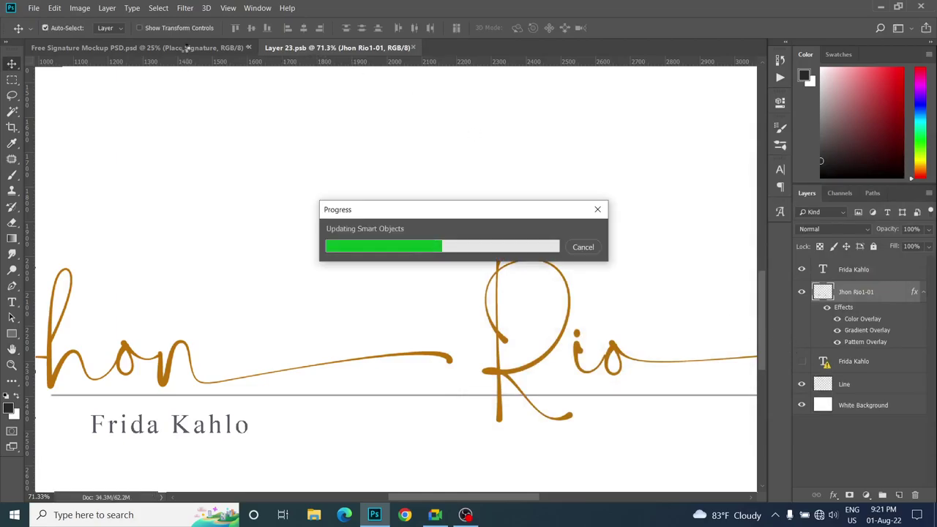
left_click(184, 47)
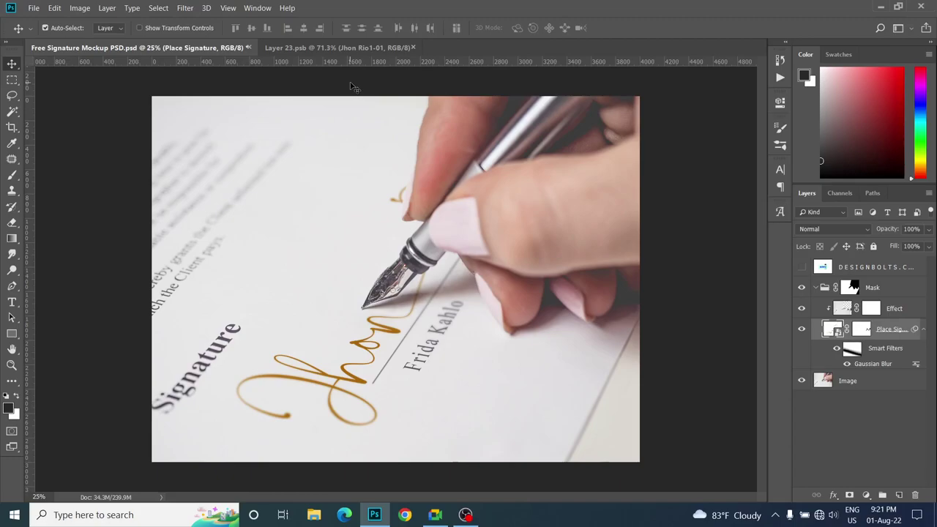
- Bring Google Chrome to the front from the taskbar
left_click(410, 517)
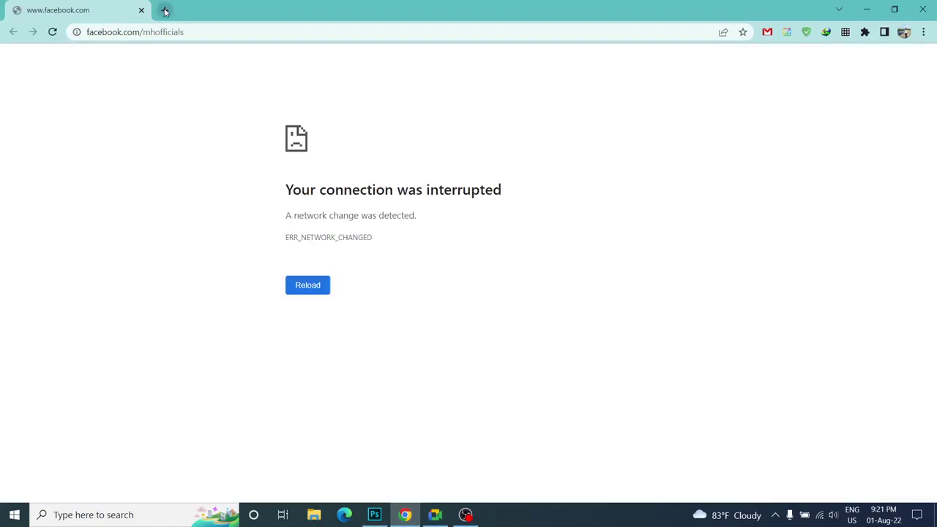
- Open a new Chrome tab, then minimize Chrome and Meet to reveal the Photoshop mockup
left_click(165, 11)
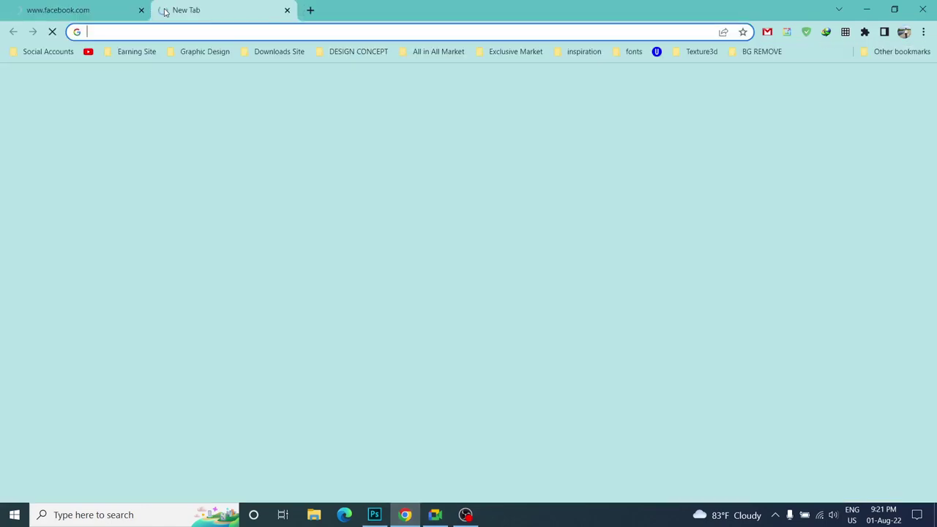
left_click(113, 11)
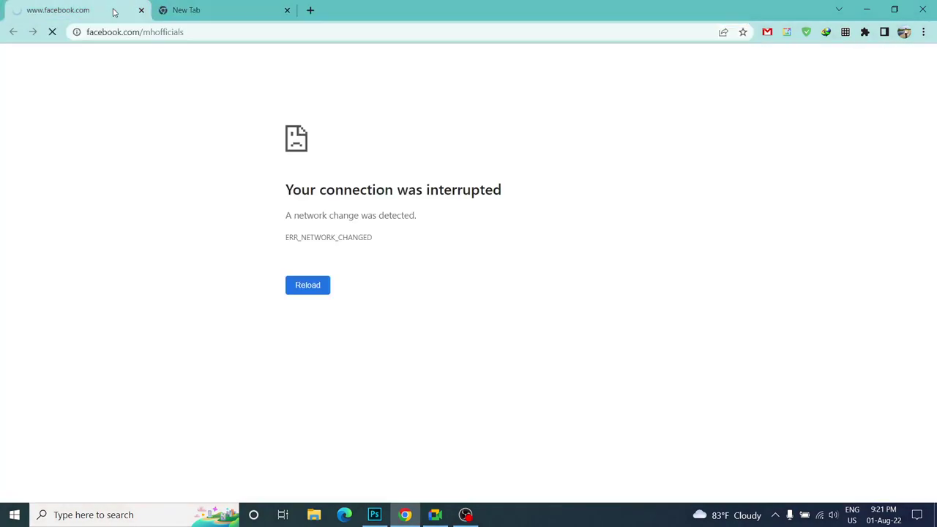
left_click(227, 10)
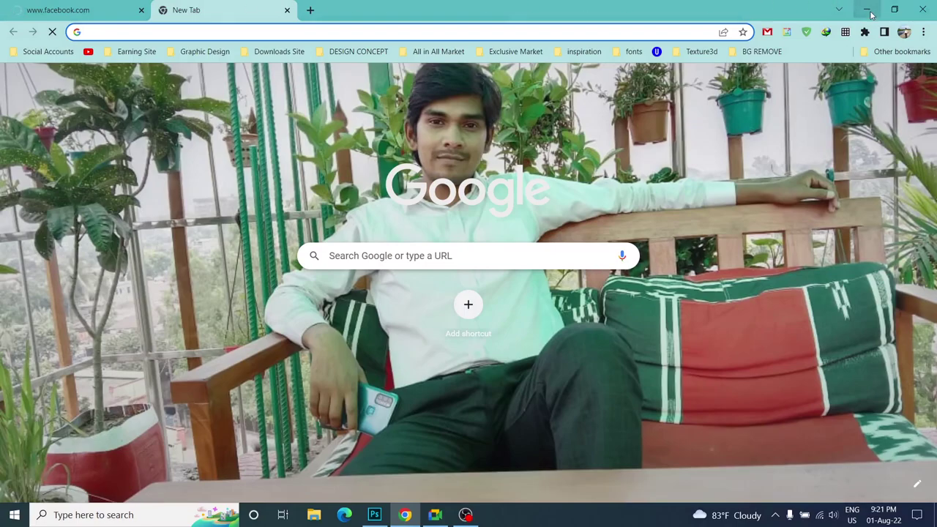
left_click(866, 9)
left_click(442, 519)
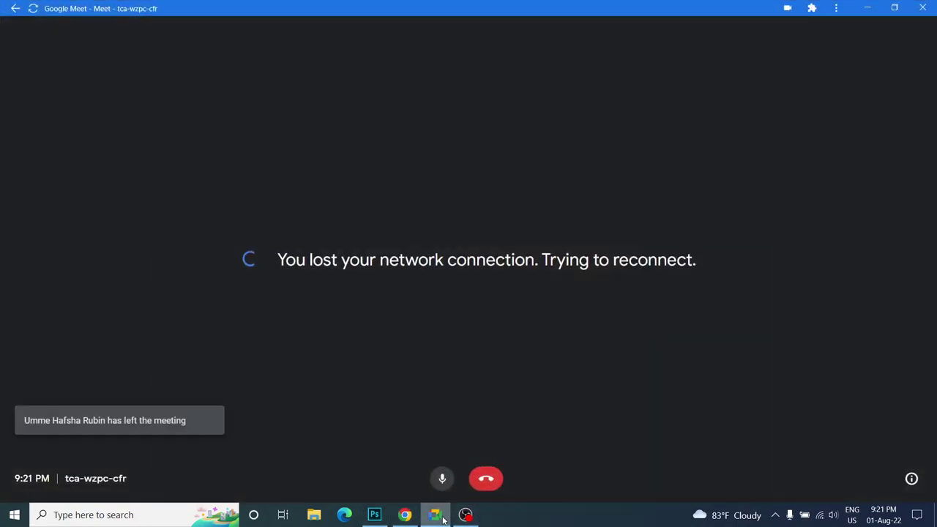
left_click(443, 519)
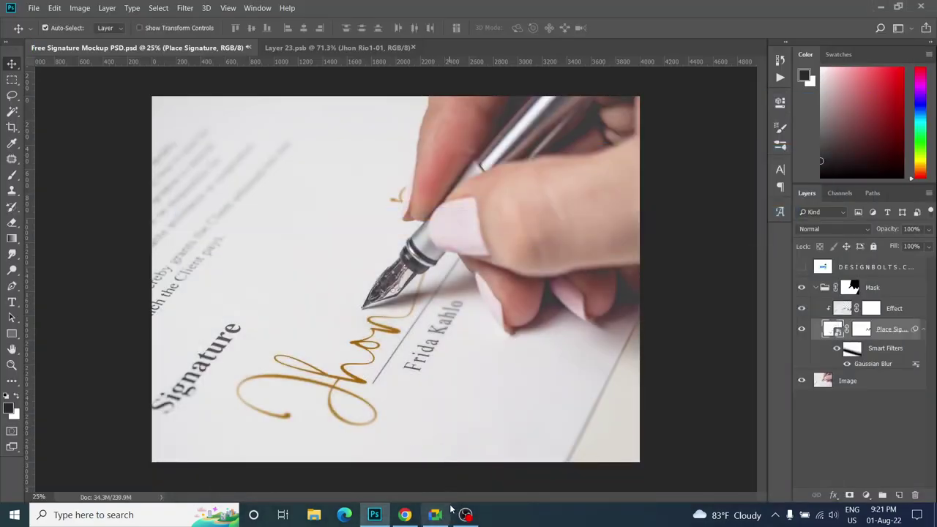
- Close Layer 23.psb, leaving only the mockup open, then switch to the Google Meet call
left_click(418, 515)
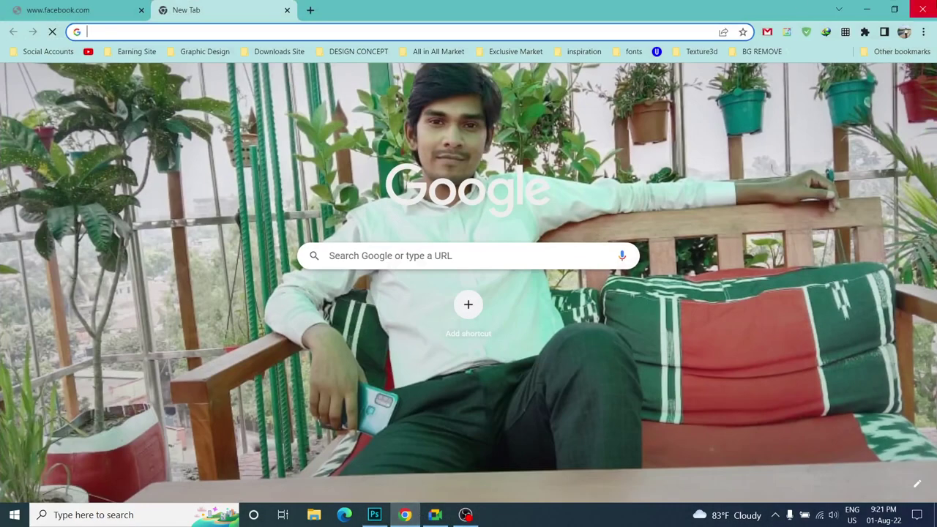
left_click(922, 9)
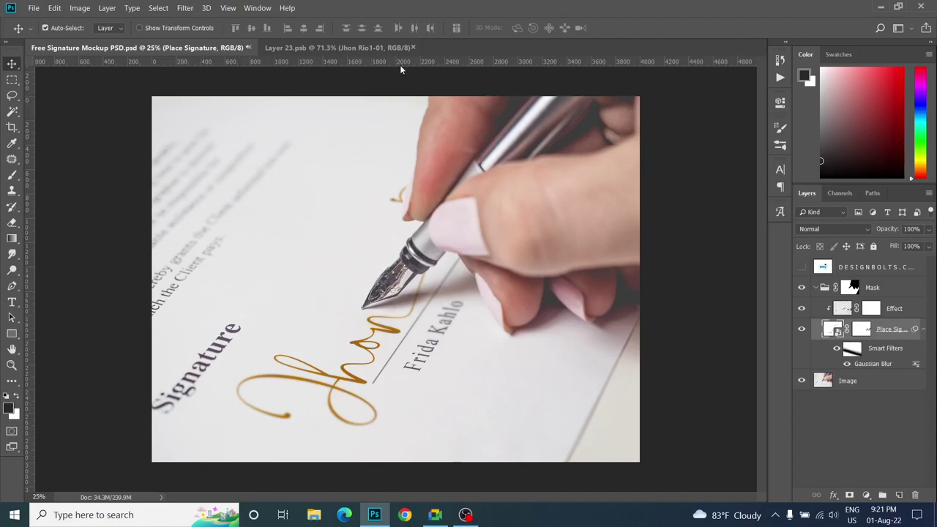
left_click(414, 46)
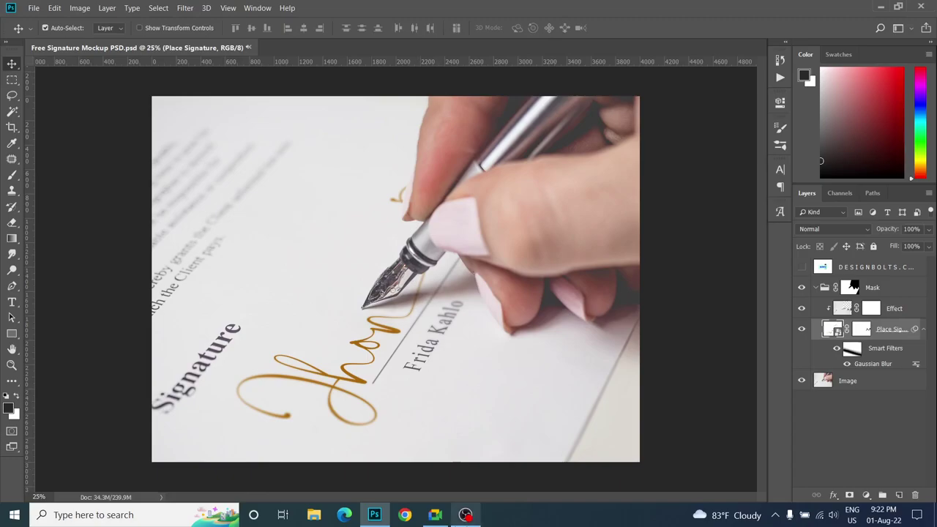
left_click(405, 514)
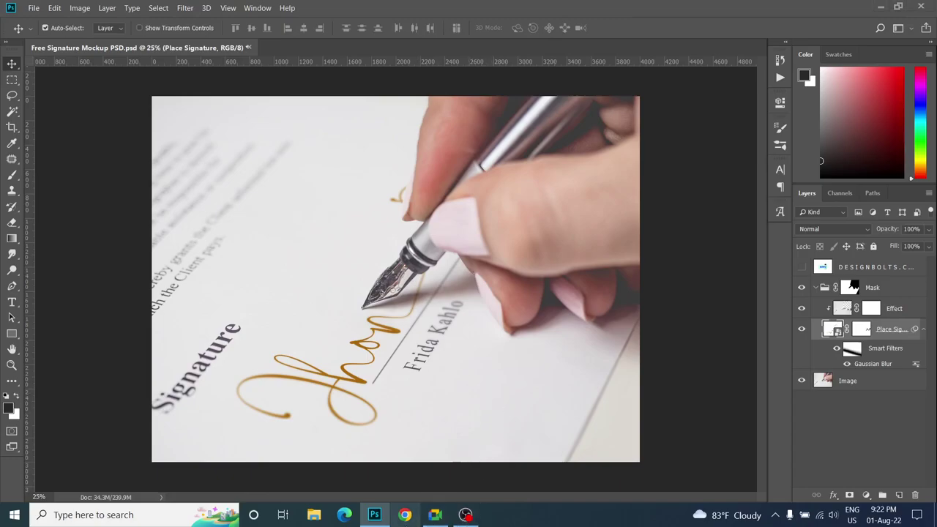
left_click(435, 516)
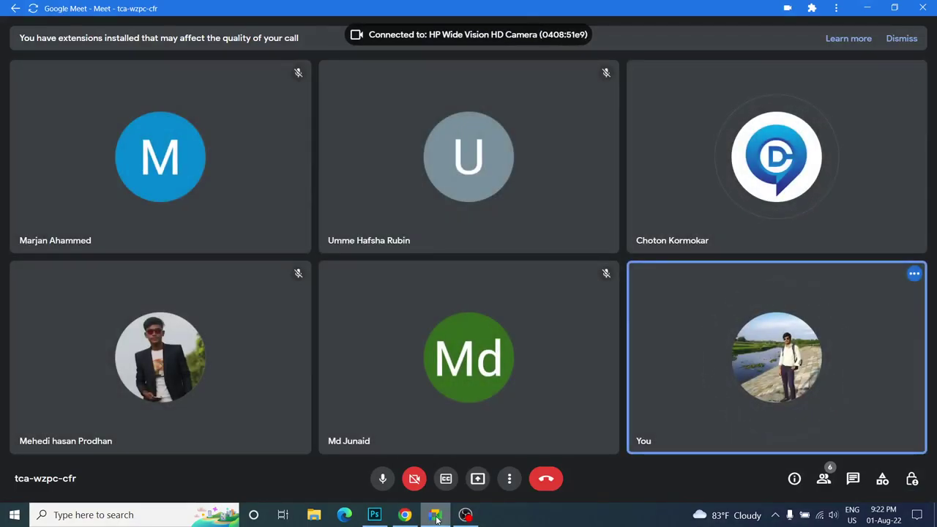
- Present the entire screen in Google Meet, then minimize the Meet window
left_click(477, 478)
left_click(526, 392)
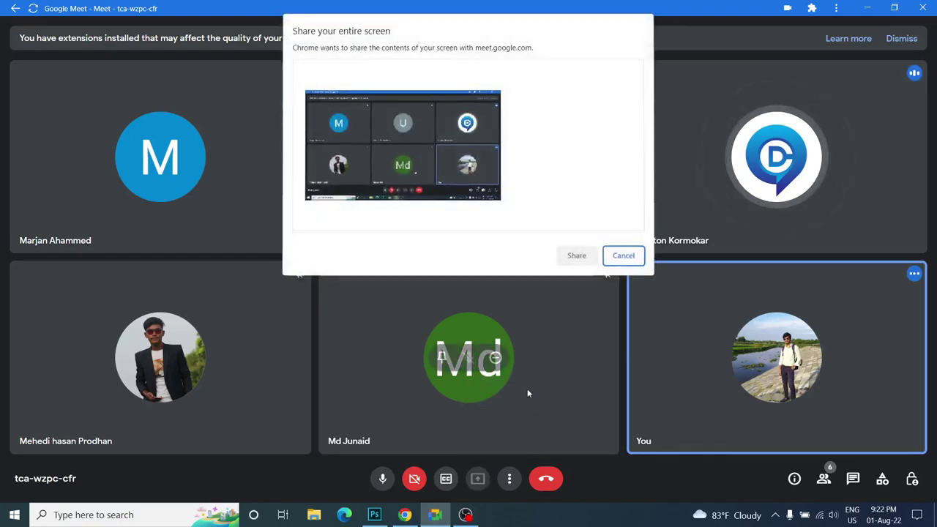
left_click(576, 258)
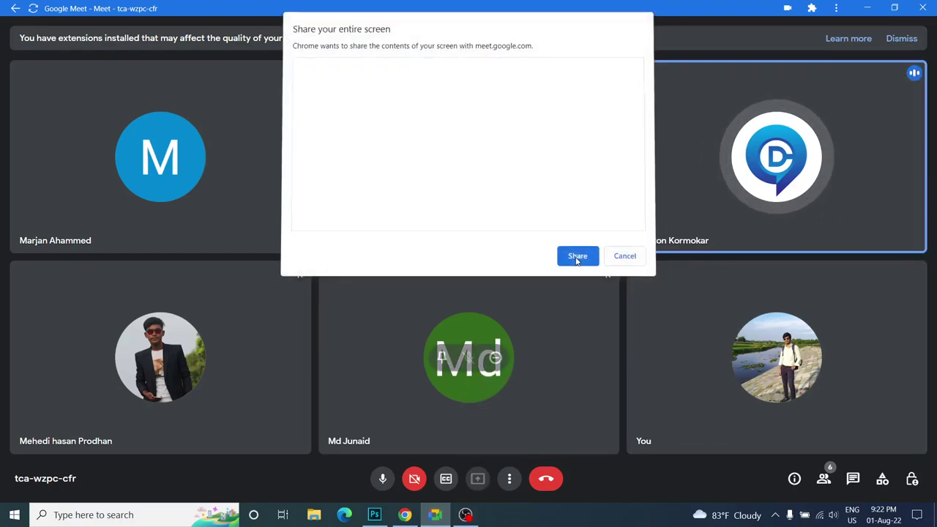
left_click(864, 8)
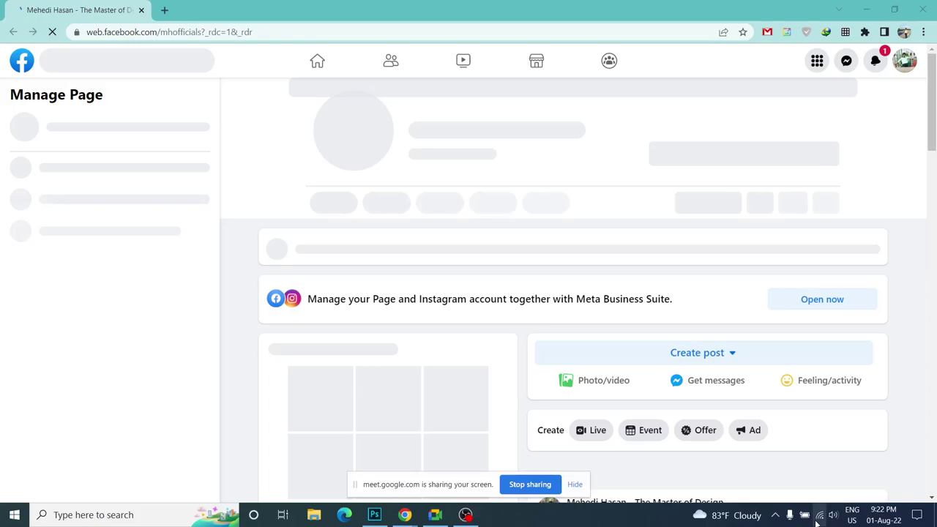
- Search 'gold foil mockup' in an Incognito Chrome window, then return to the Meet call
left_click(164, 10)
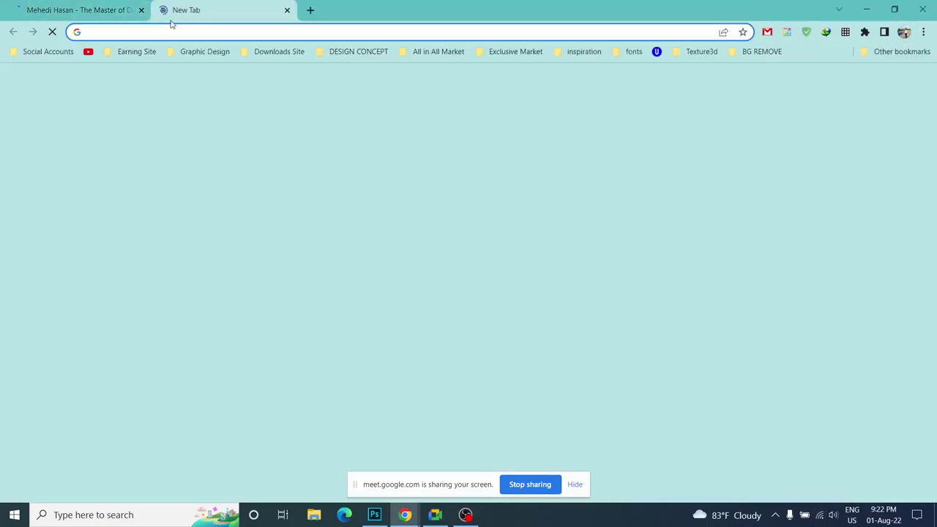
key("ctrl+w")
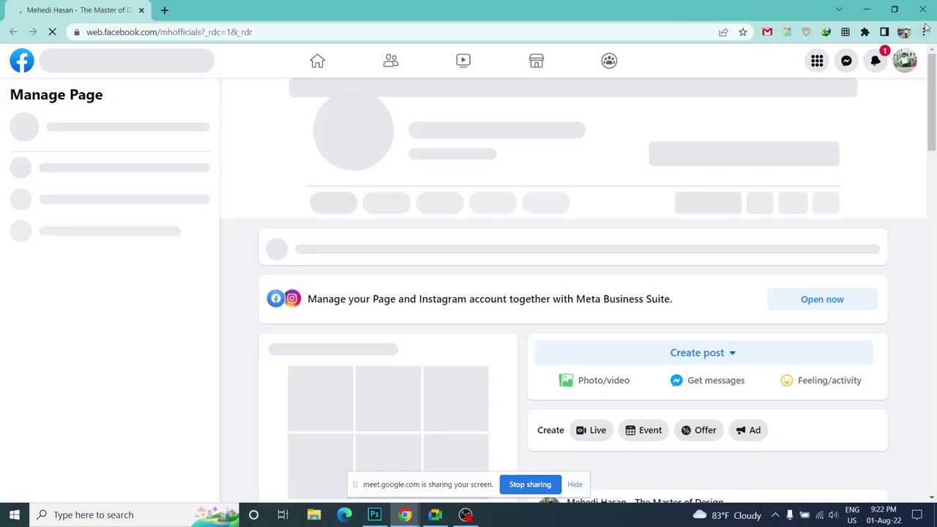
key("ctrl+shift+n")
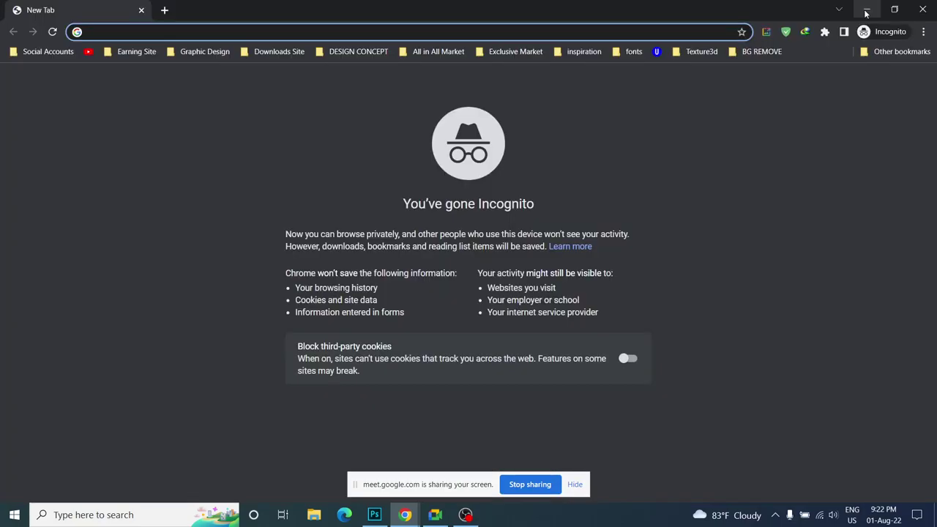
type("g")
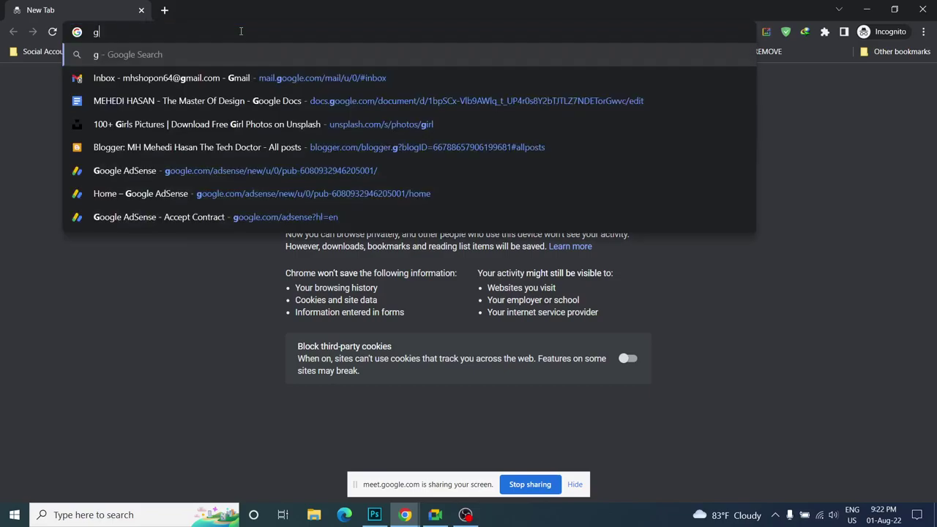
type("old fo")
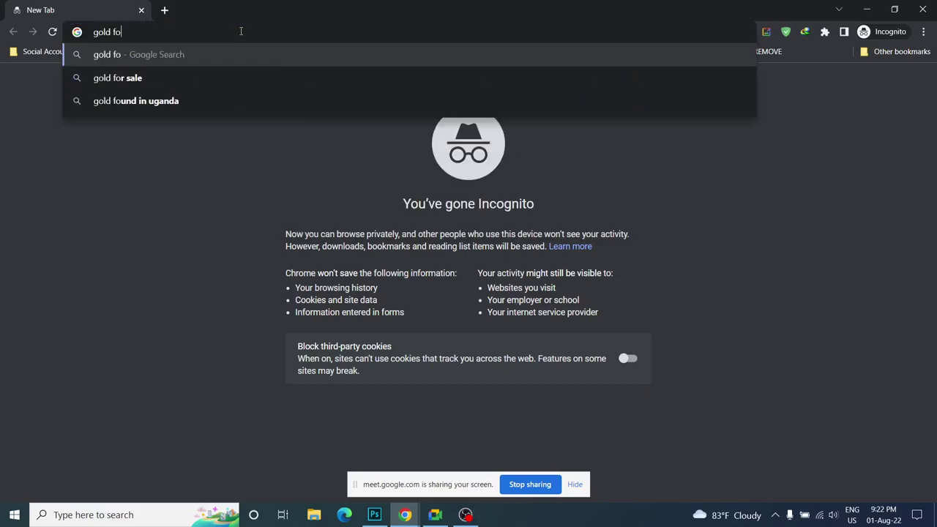
type("il")
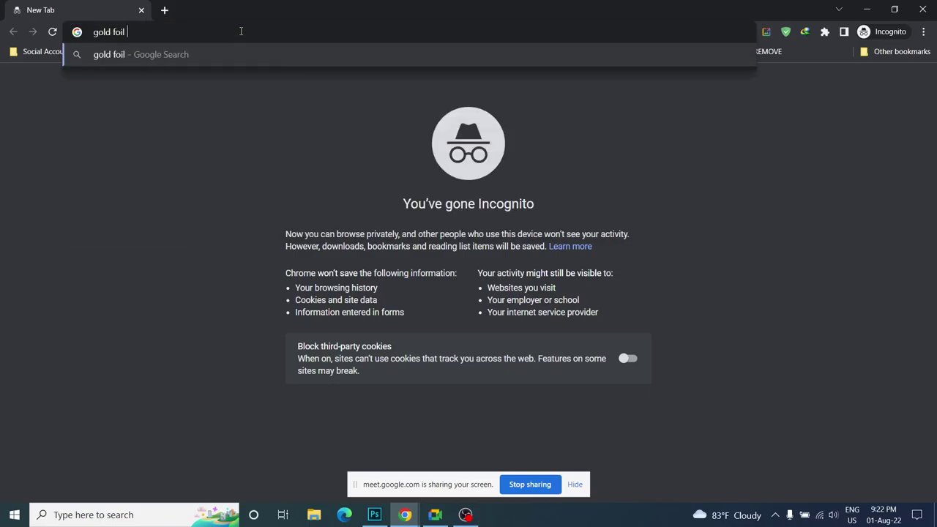
type(" moc")
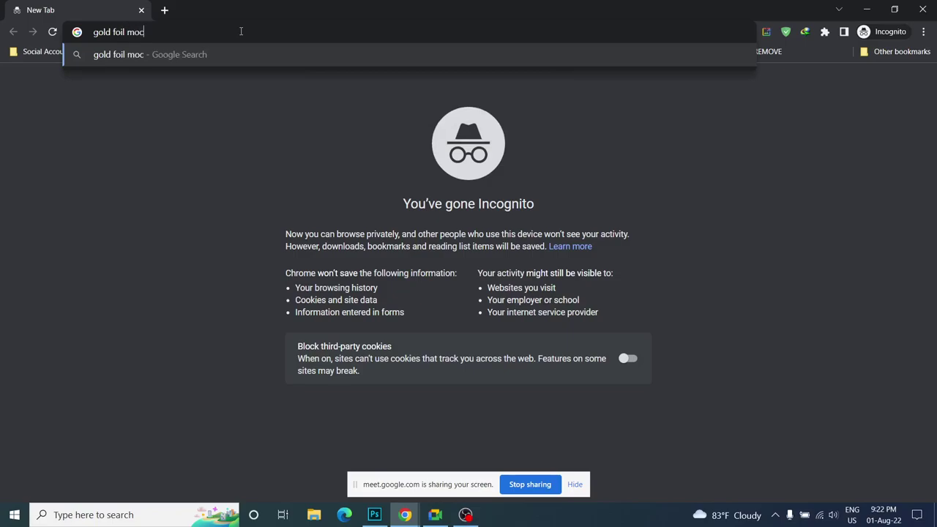
type("kup")
key("Return")
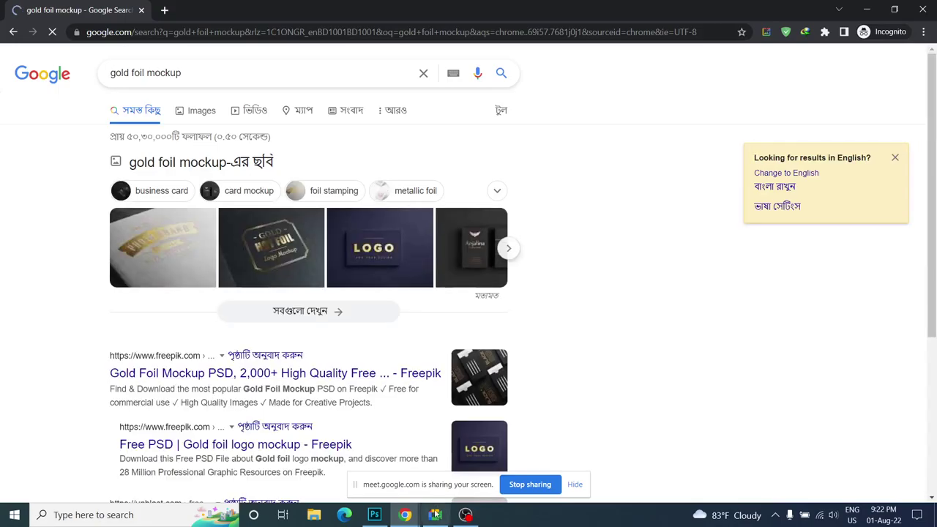
left_click(439, 518)
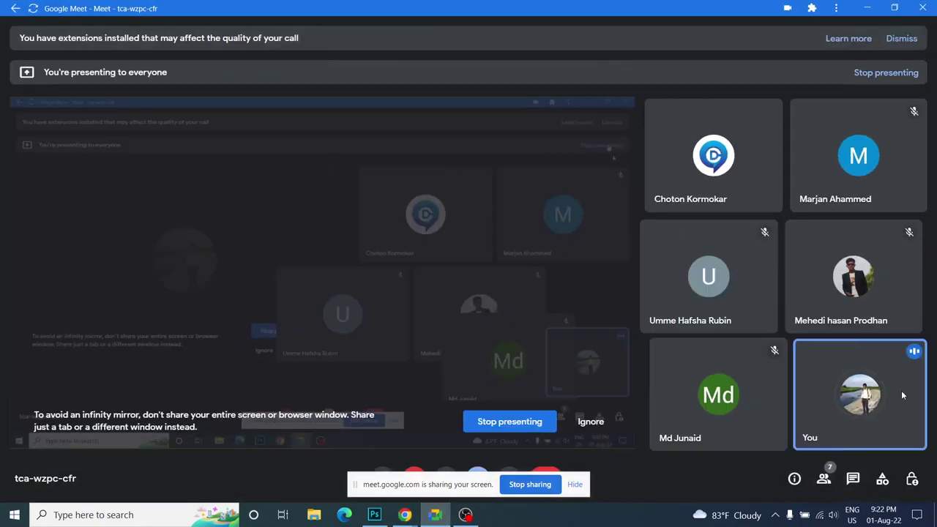
- Mute all participants from the People panel, then return to the Chrome image results
left_click(911, 483)
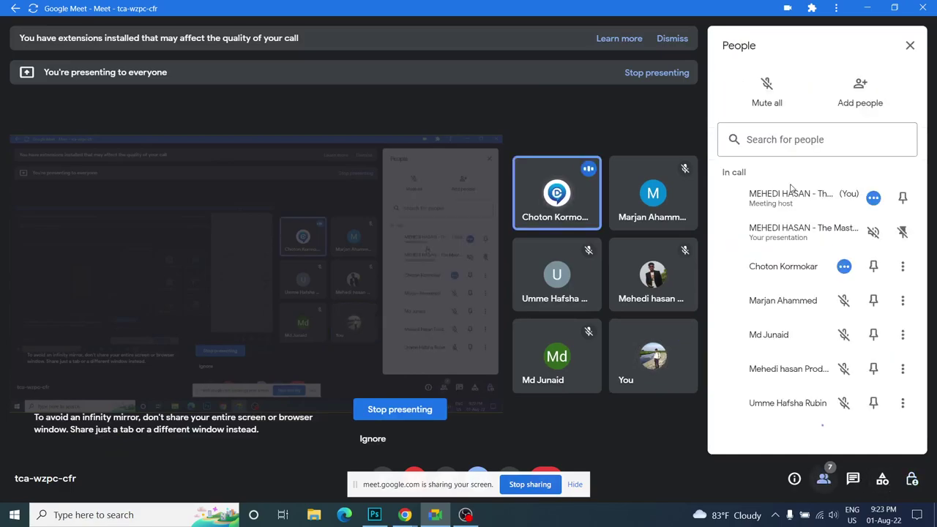
left_click(758, 96)
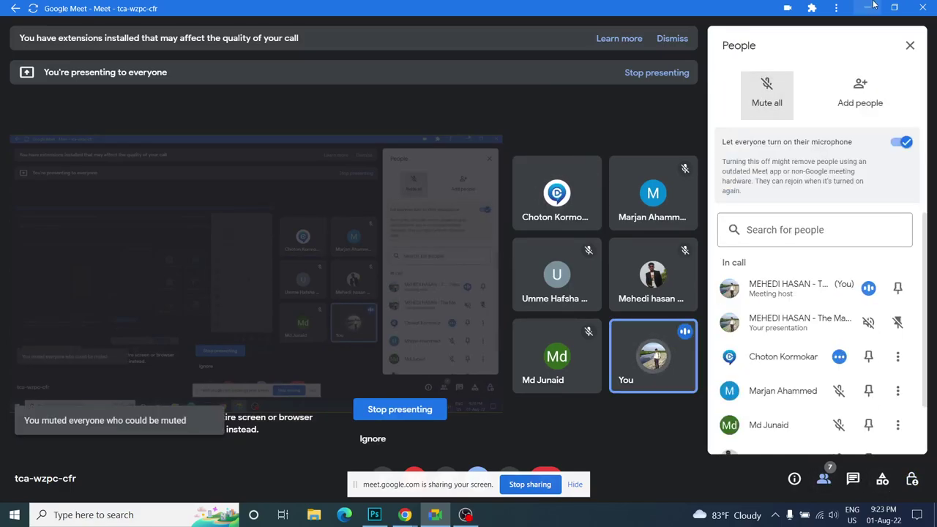
key("alt+Tab")
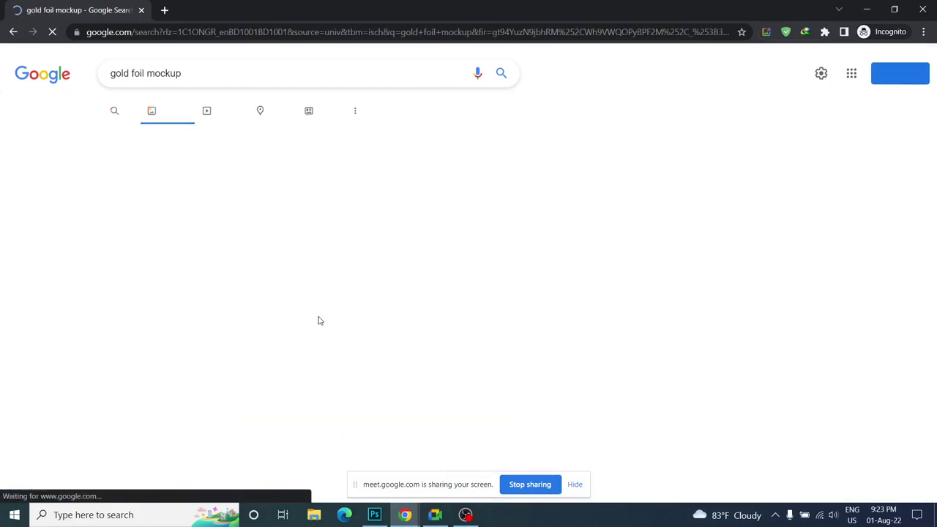
- Preview the Mockup Den Free Gold Foil Logo Mockup Vol 2 result and visit its page
scroll(316, 305, "down", 2)
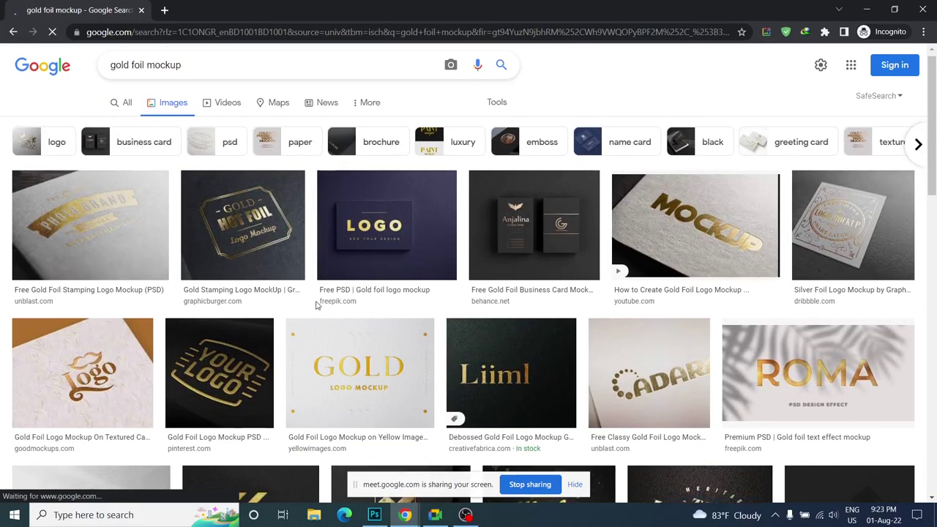
scroll(316, 305, "down", 2)
scroll(316, 305, "down", 1)
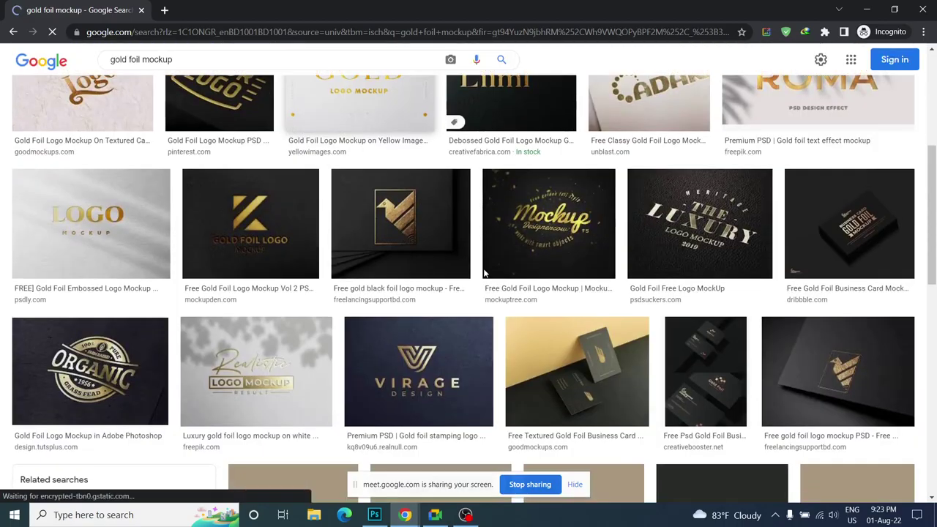
left_click(248, 252)
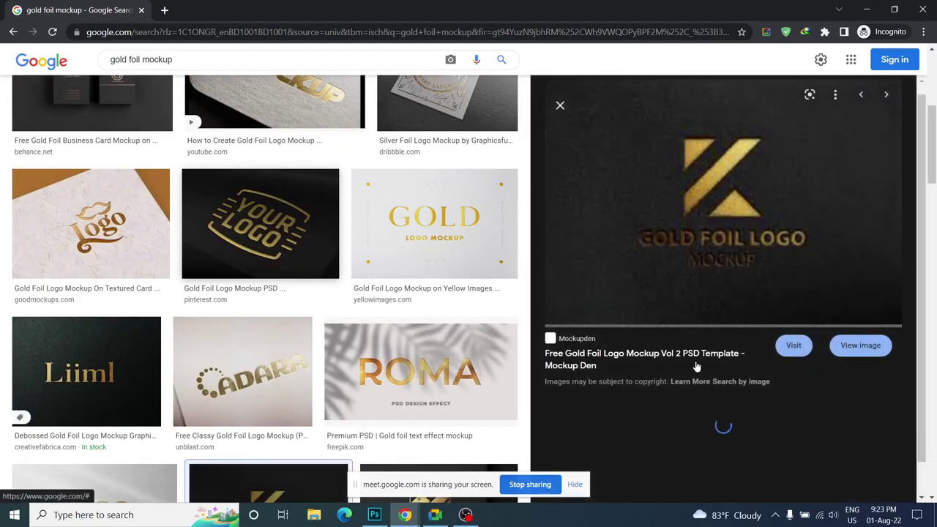
left_click(853, 310)
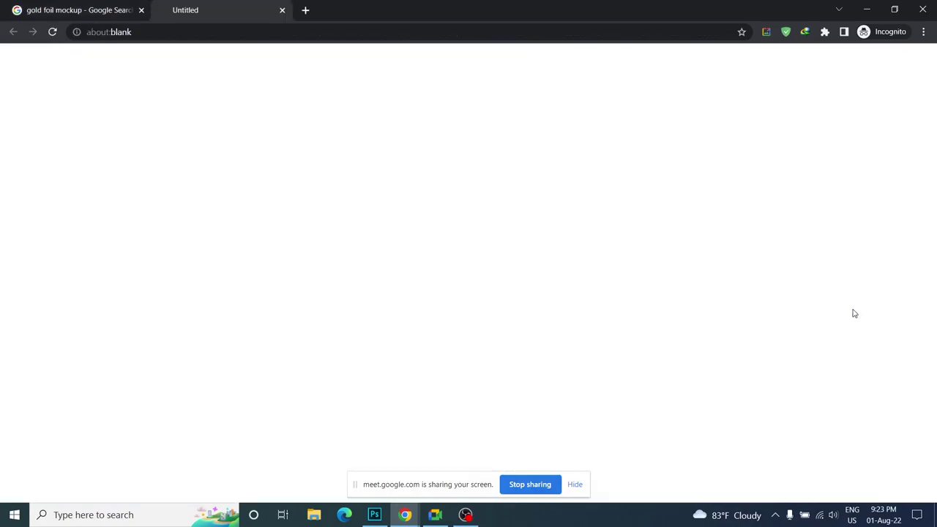
- Open the Mockup Den page in a new tab and close the blank Untitled image tab
left_click(78, 8)
left_click(187, 10)
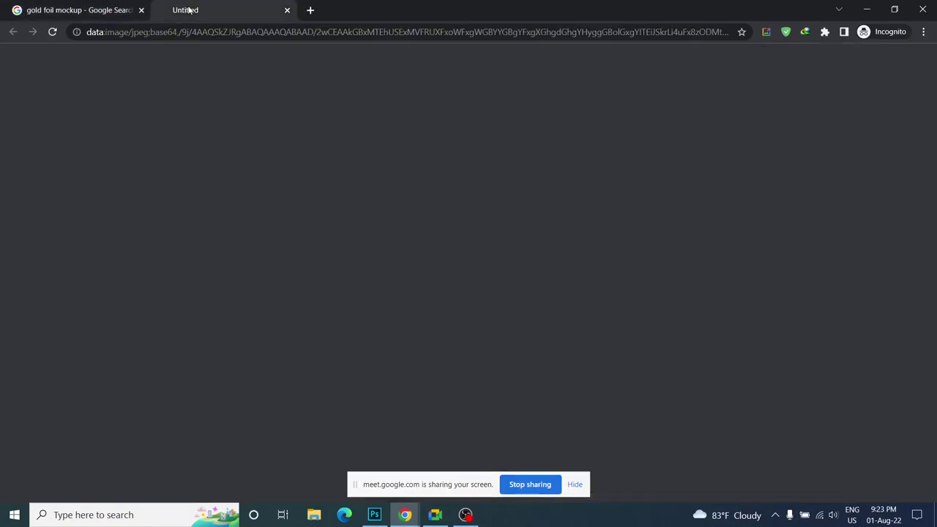
left_click(97, 15)
left_click(794, 311)
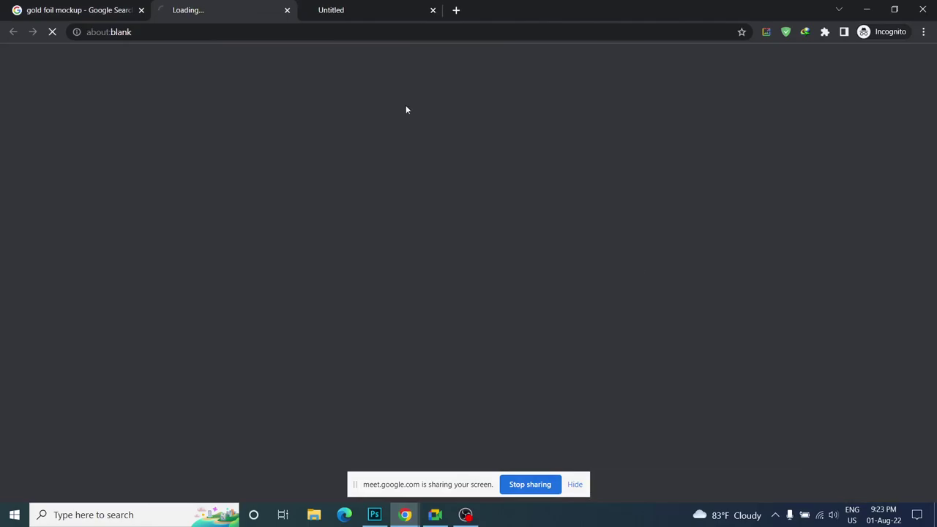
left_click(358, 10)
left_click(432, 11)
left_click(115, 10)
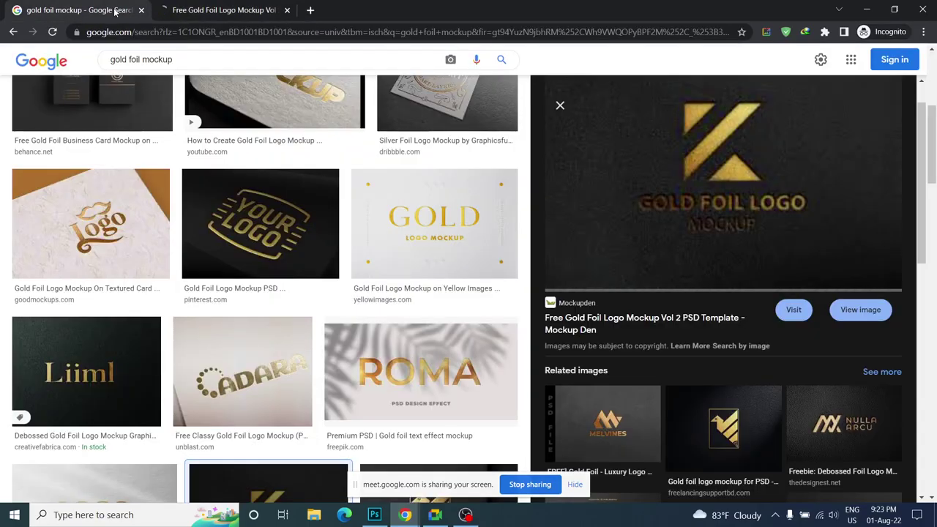
- Scroll through more of the gold foil mockup image results
scroll(448, 234, "down", 3)
scroll(447, 235, "down", 2)
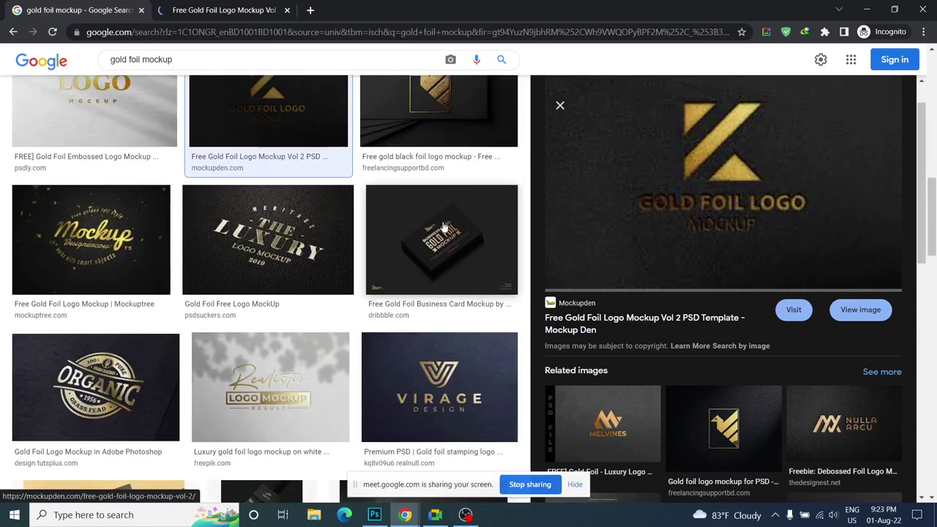
scroll(443, 228, "down", 2)
scroll(443, 229, "down", 2)
scroll(443, 229, "down", 2)
scroll(442, 230, "down", 2)
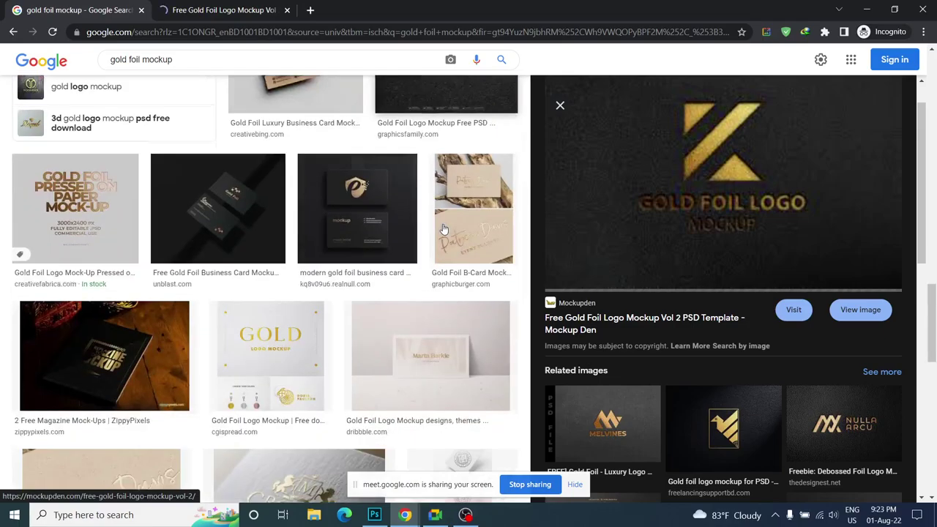
scroll(443, 230, "down", 1)
scroll(443, 229, "down", 4)
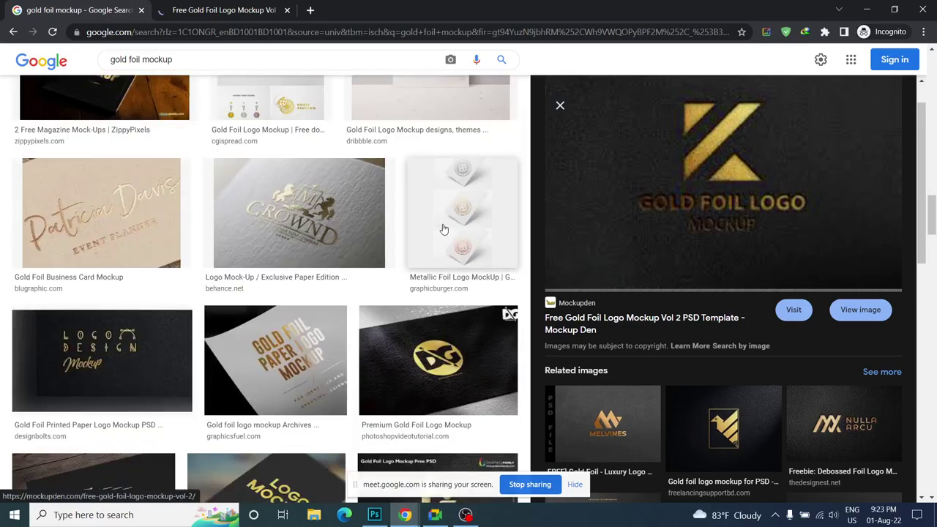
scroll(443, 229, "up", 5)
scroll(387, 100, "up", 5)
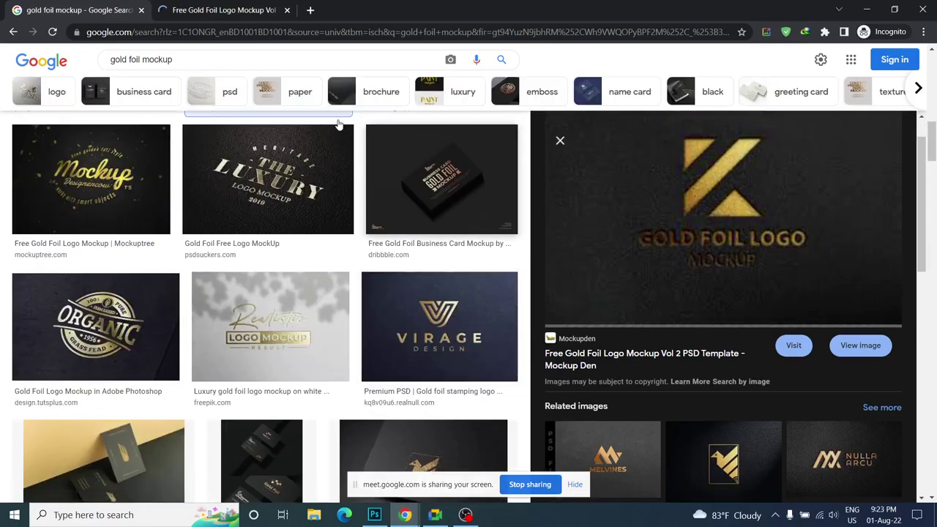
- Switch to the Mockup Den tab and click Download Now for the Vol 2 mockup
left_click(251, 6)
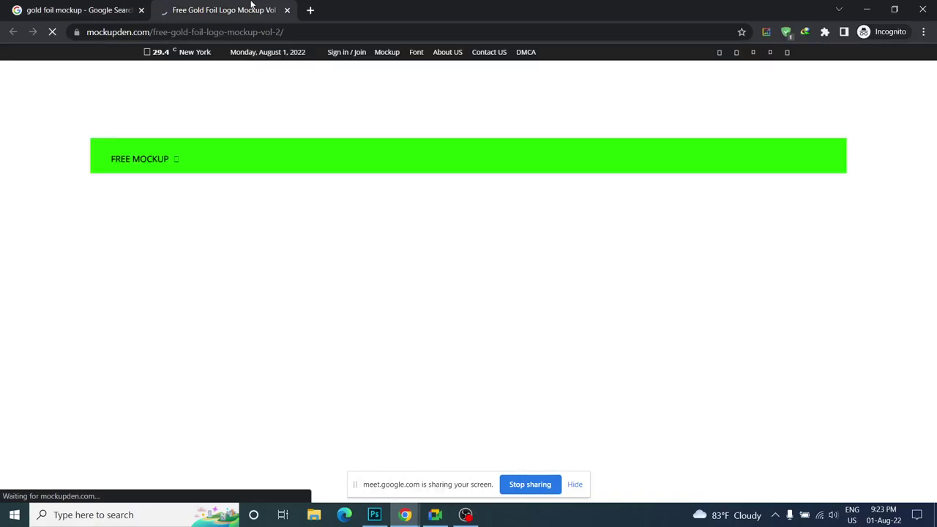
scroll(308, 292, "down", 3)
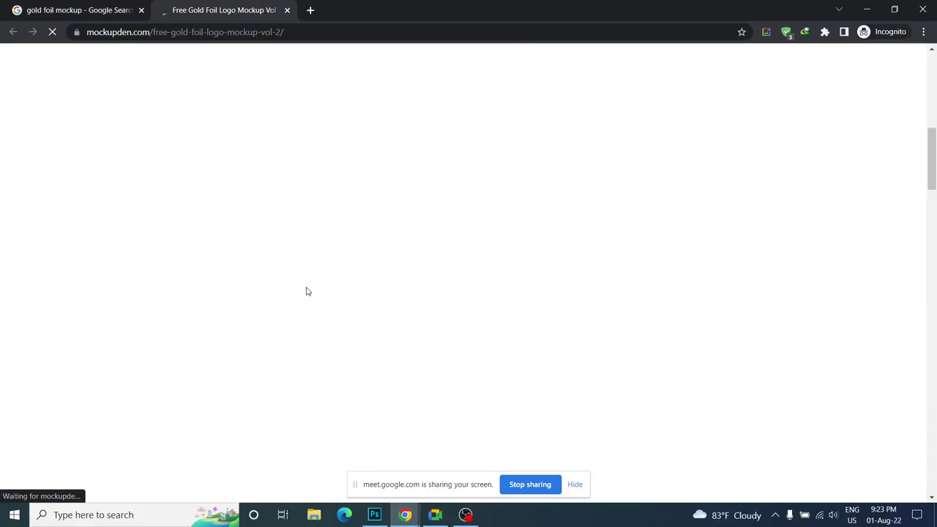
scroll(307, 293, "down", 5)
scroll(309, 291, "down", 2)
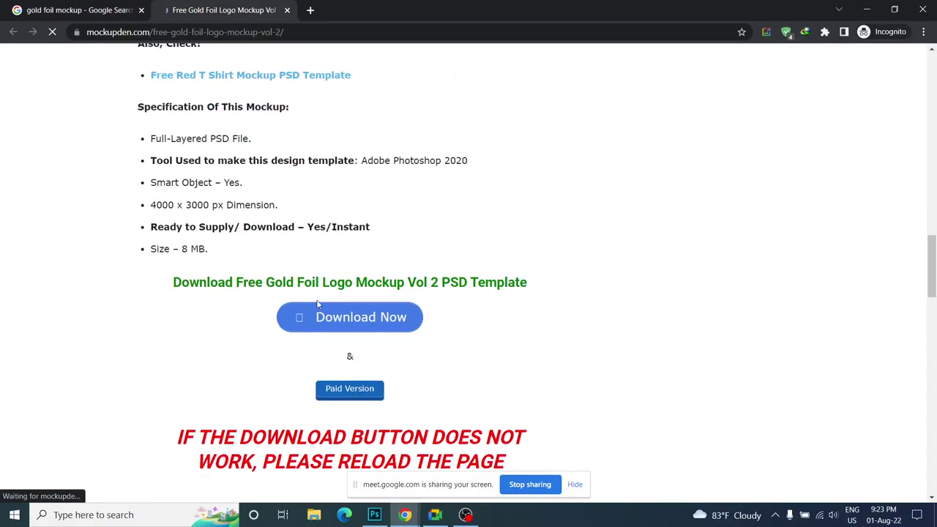
left_click(356, 322)
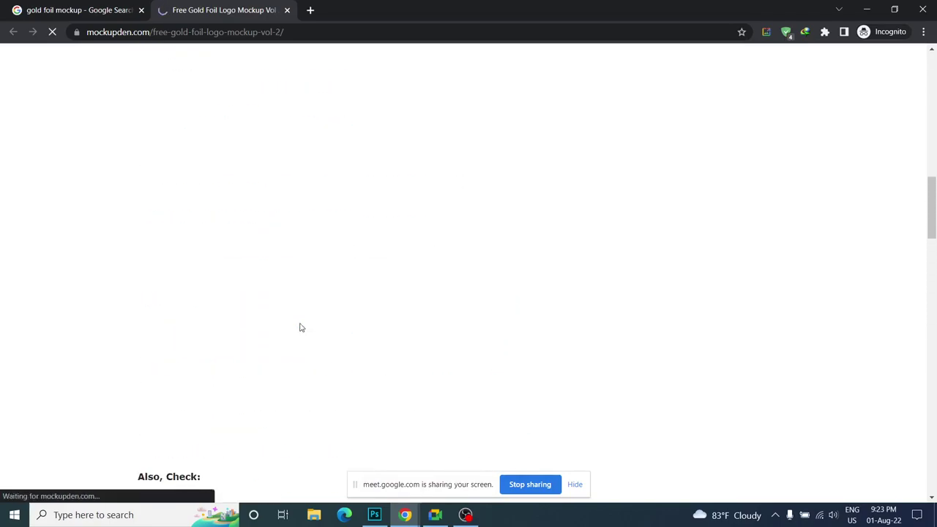
- After the reload, scroll down to the page's specifications and download section
scroll(303, 330, "down", 3)
scroll(302, 330, "down", 1)
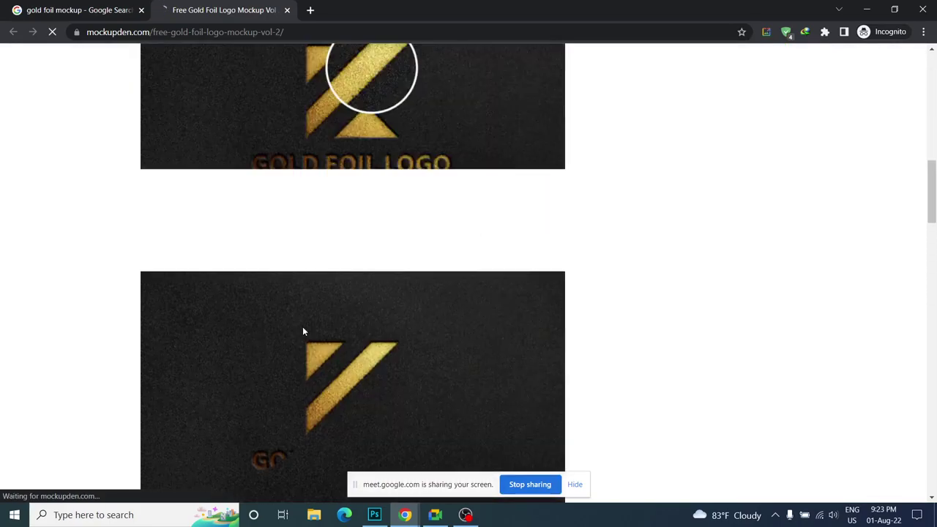
scroll(306, 322, "down", 3)
scroll(315, 319, "down", 1)
scroll(315, 319, "down", 1)
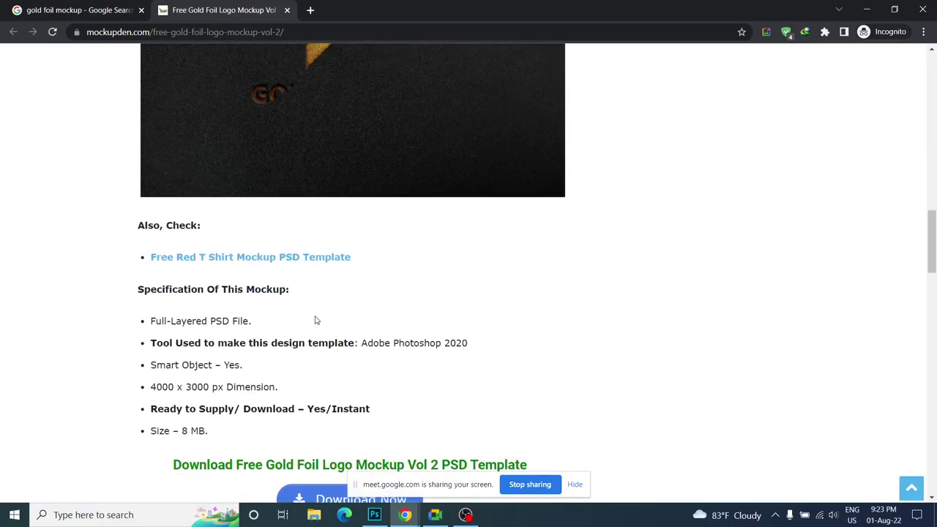
scroll(312, 182, "down", 3)
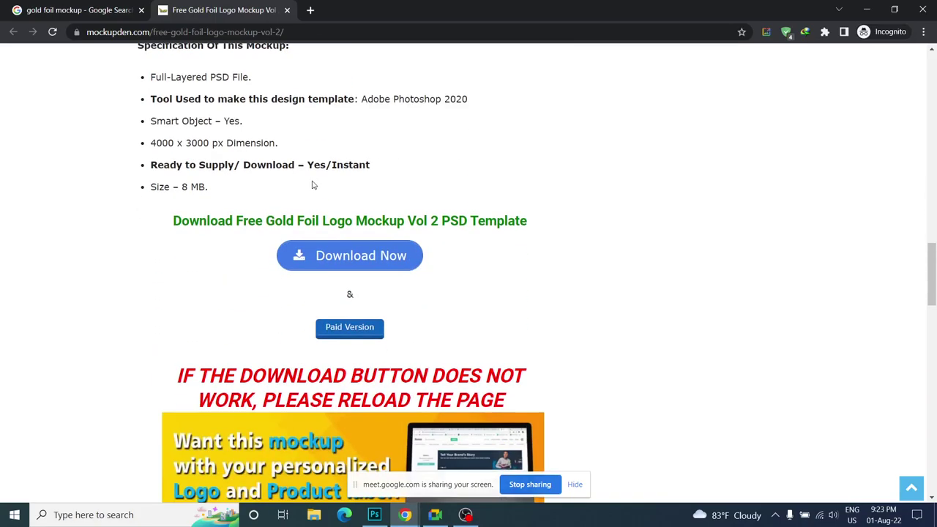
scroll(326, 200, "up", 2)
scroll(326, 199, "down", 3)
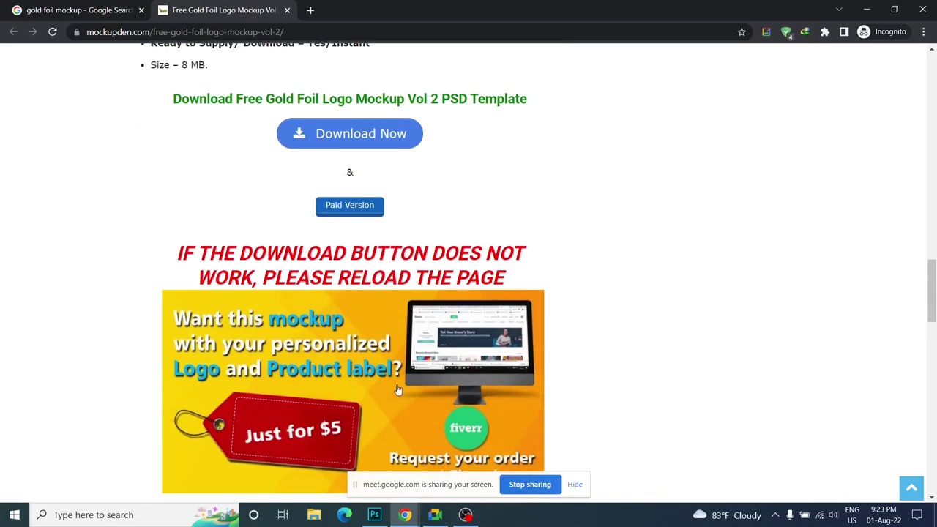
- Browse the Freepik (E:) drive's folders and its BUSINESS CARD folder in File Explorer
left_click(313, 516)
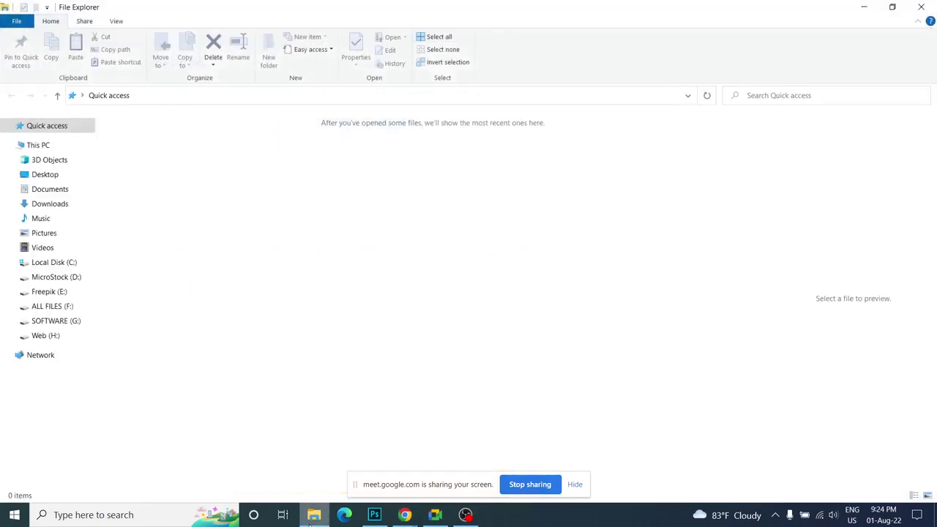
left_click(57, 293)
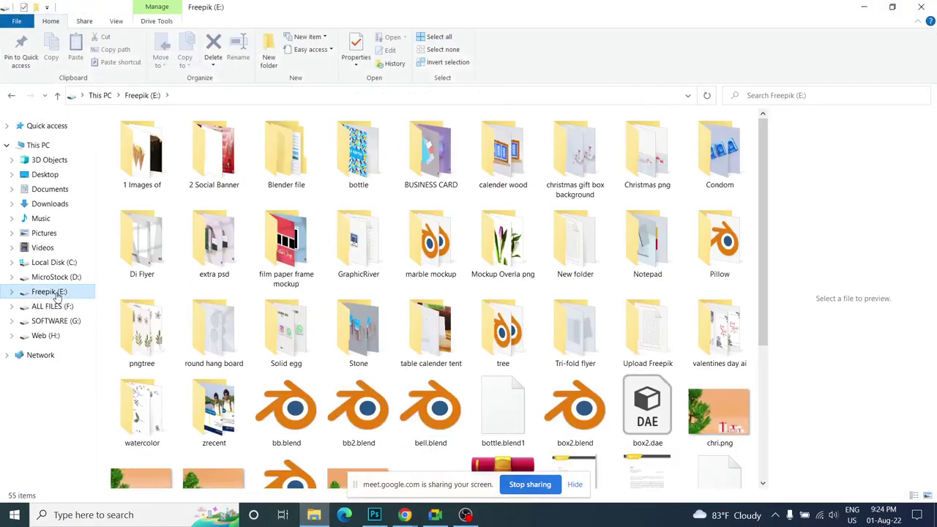
left_click(382, 252)
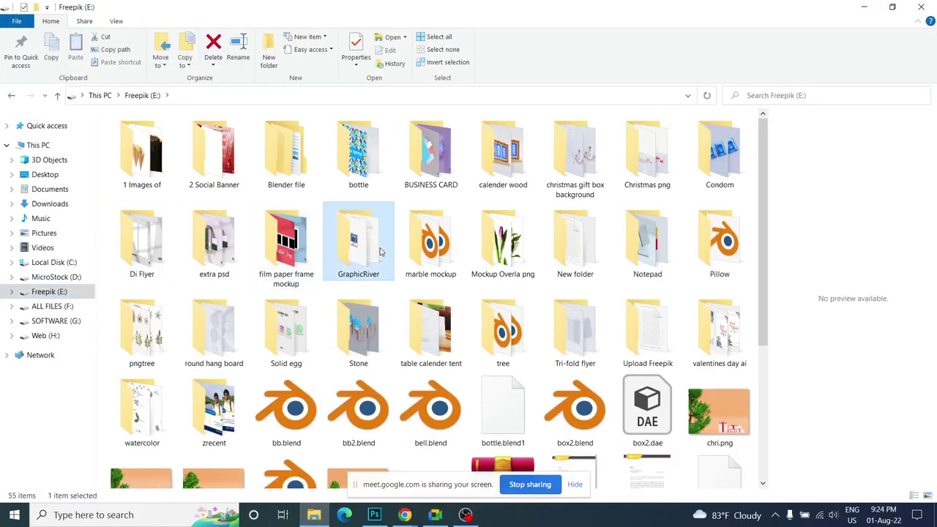
left_click(503, 241)
left_click(141, 241)
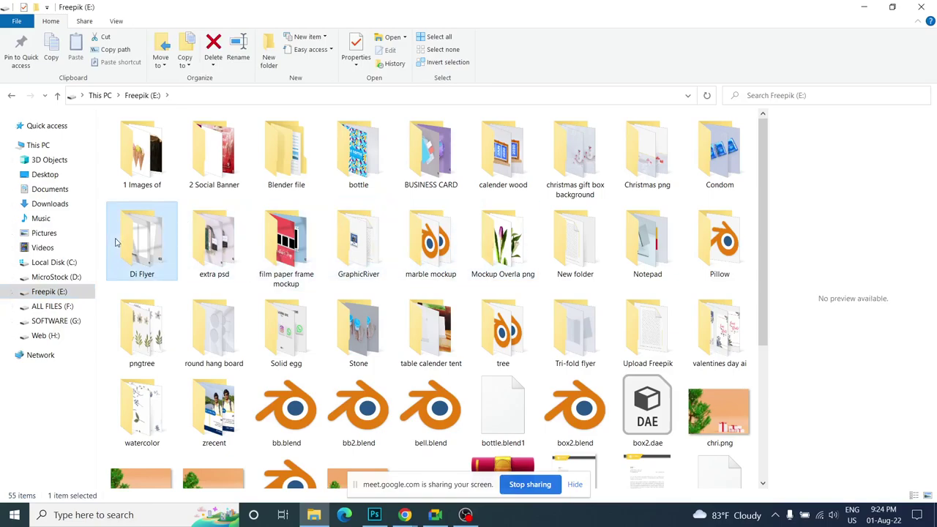
double_click(431, 172)
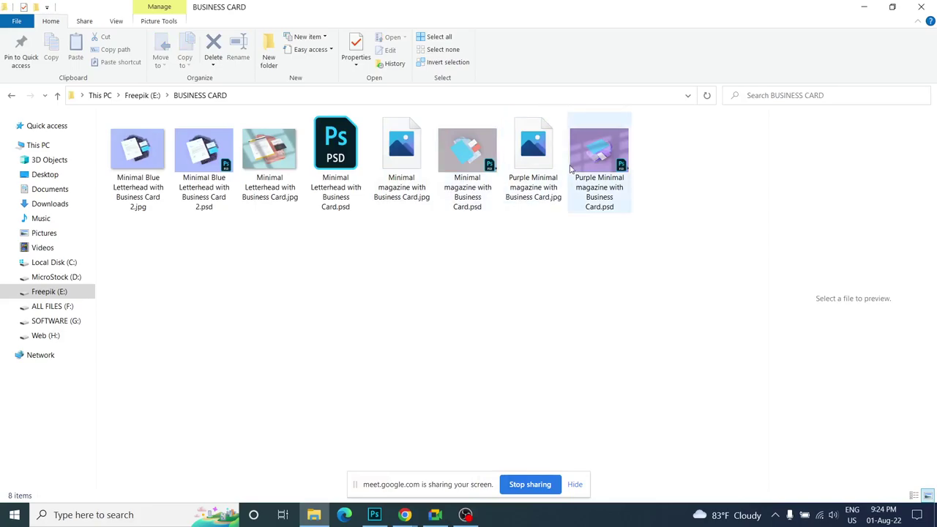
left_click(598, 157)
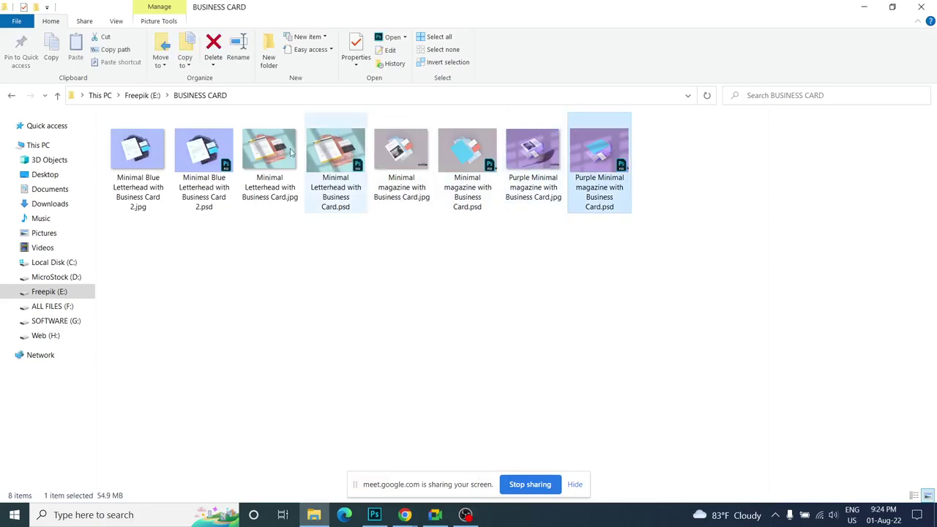
left_click(58, 96)
scroll(399, 253, "down", 3)
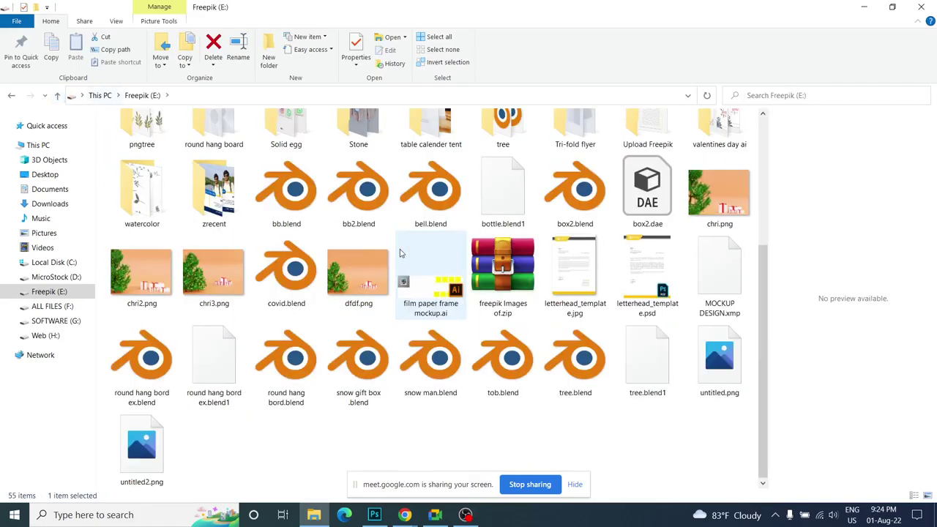
scroll(400, 253, "up", 3)
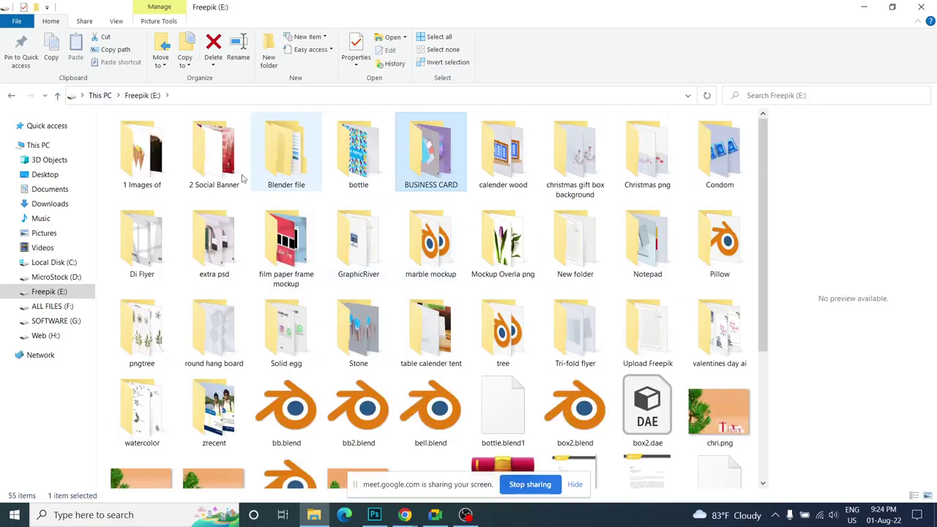
- Look inside MicroStock (D:) > mockup > New folder, then return to the drive's top level
left_click(48, 280)
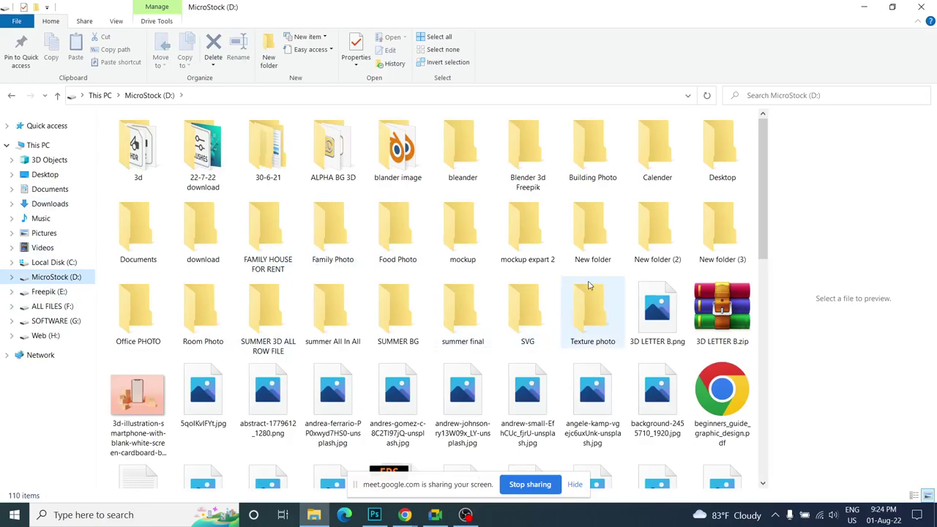
left_click(466, 238)
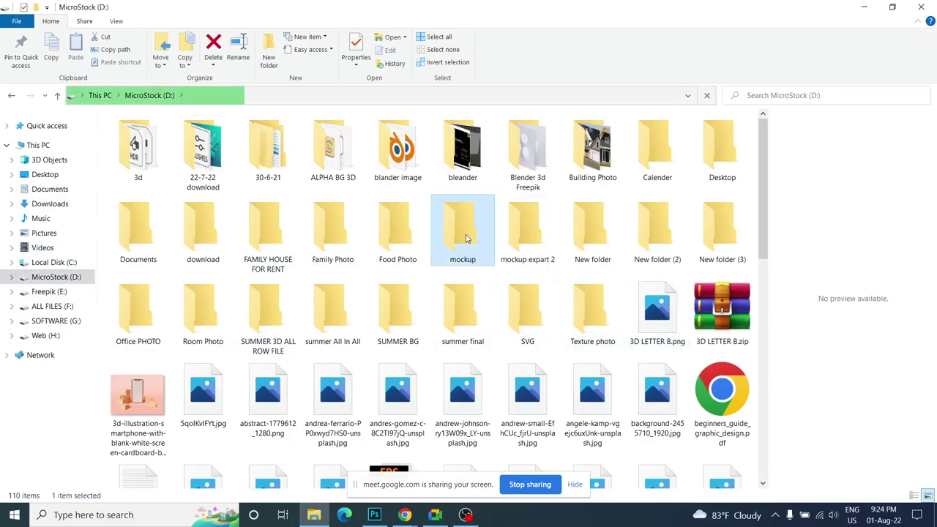
double_click(465, 237)
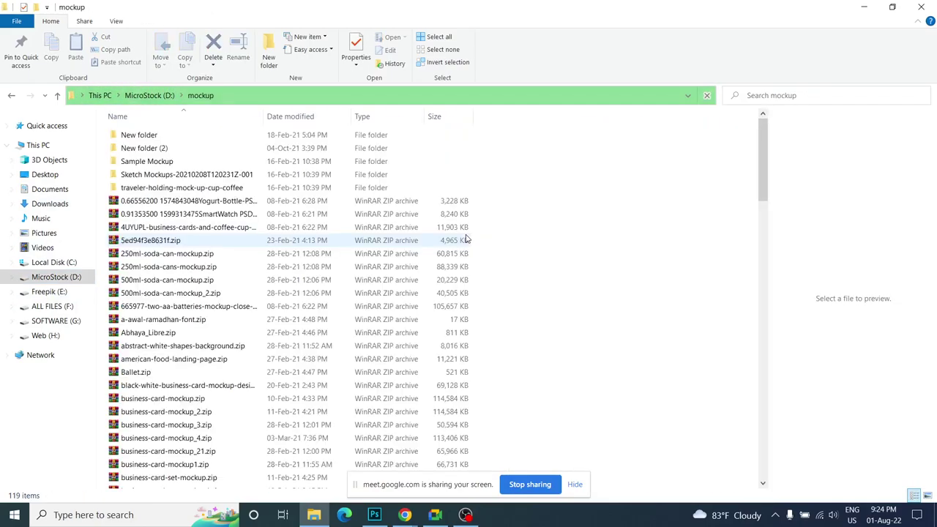
double_click(147, 136)
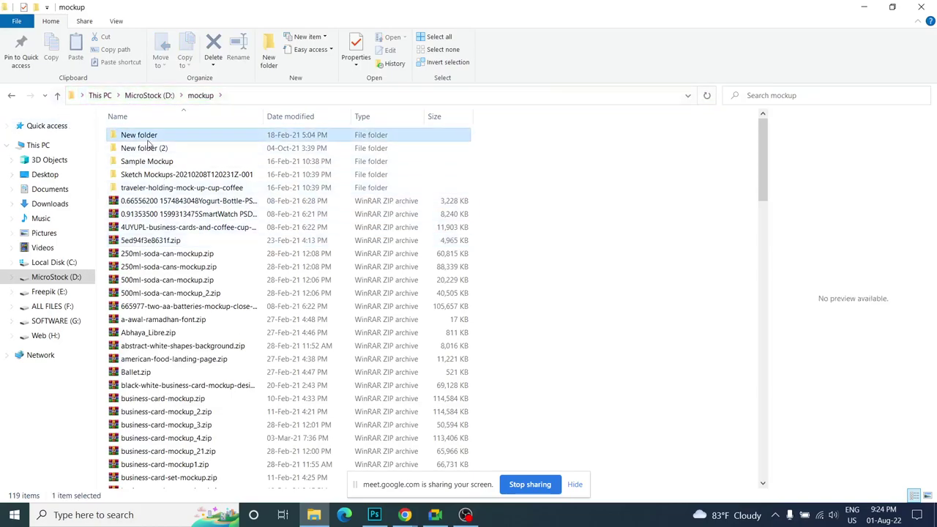
left_click(57, 97)
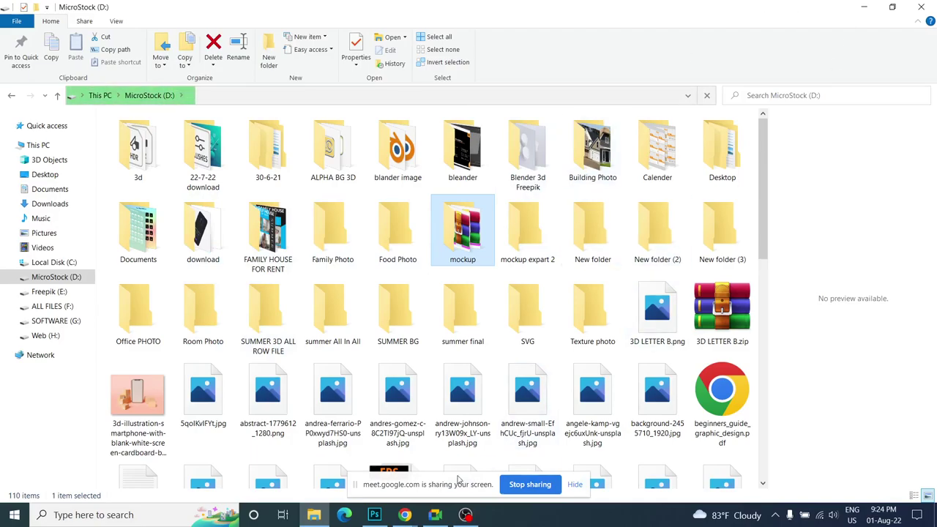
mouse_move(404, 514)
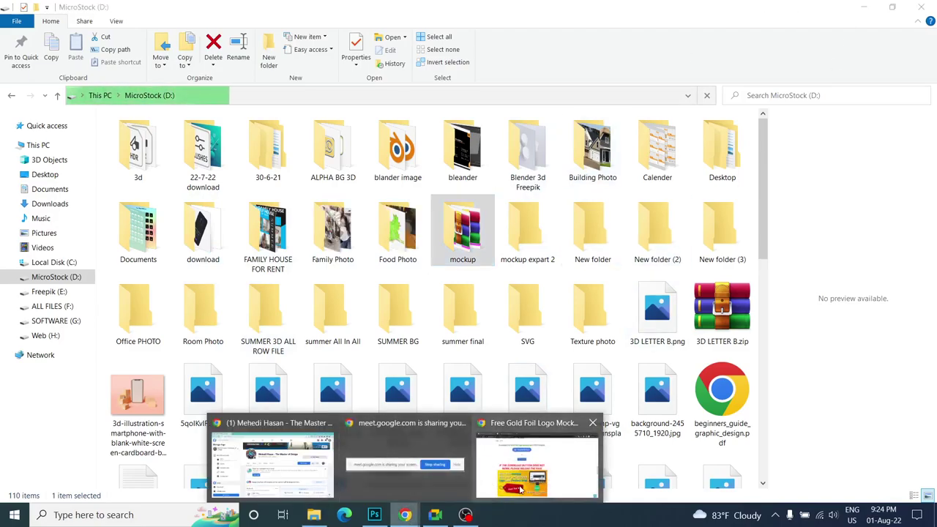
- Click Download Now on the Mockup Den gold foil logo mockup page
left_click(521, 489)
scroll(379, 286, "up", 4)
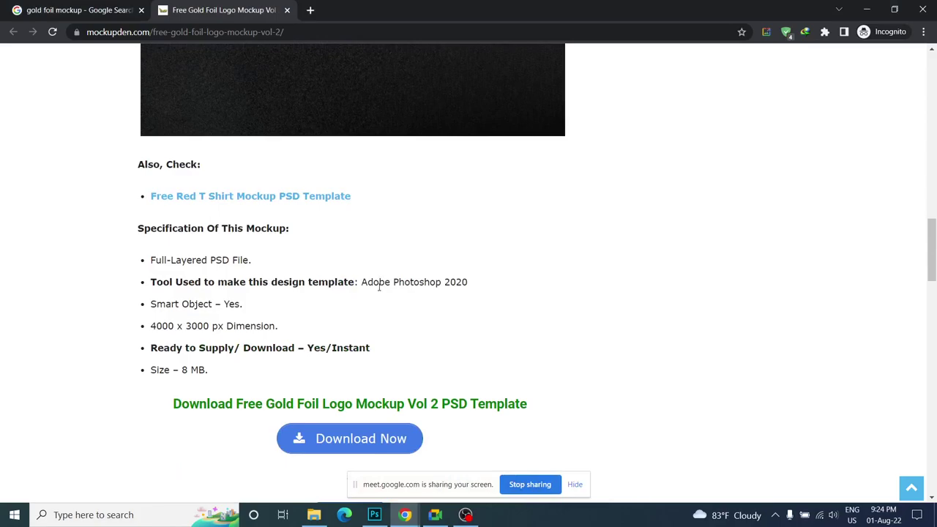
scroll(379, 287, "down", 3)
left_click(368, 256)
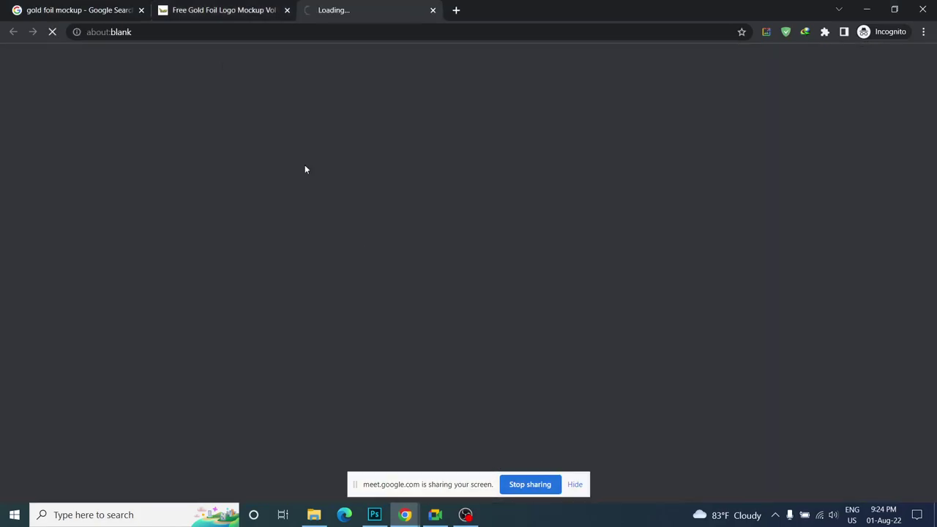
scroll(326, 247, "down", 2)
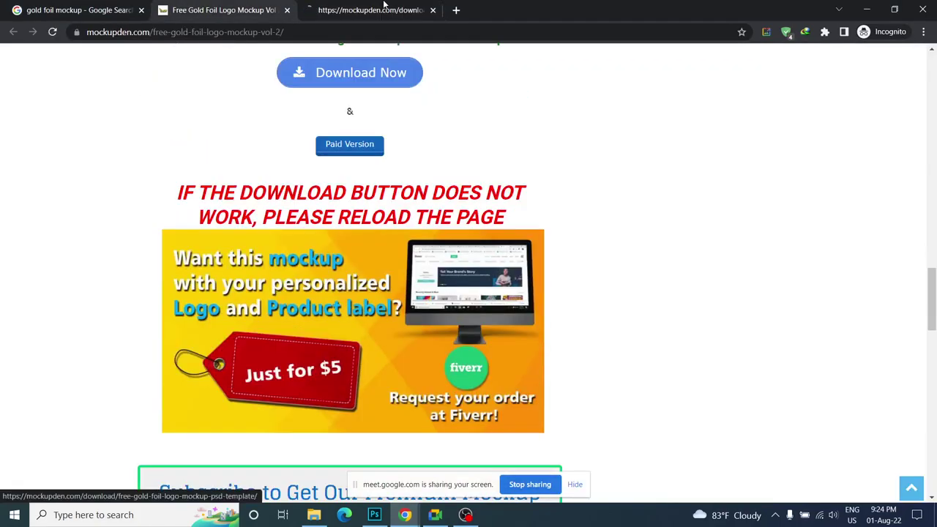
- On the PSD Template download page in the new tab, click DOWNLOAD
left_click(376, 9)
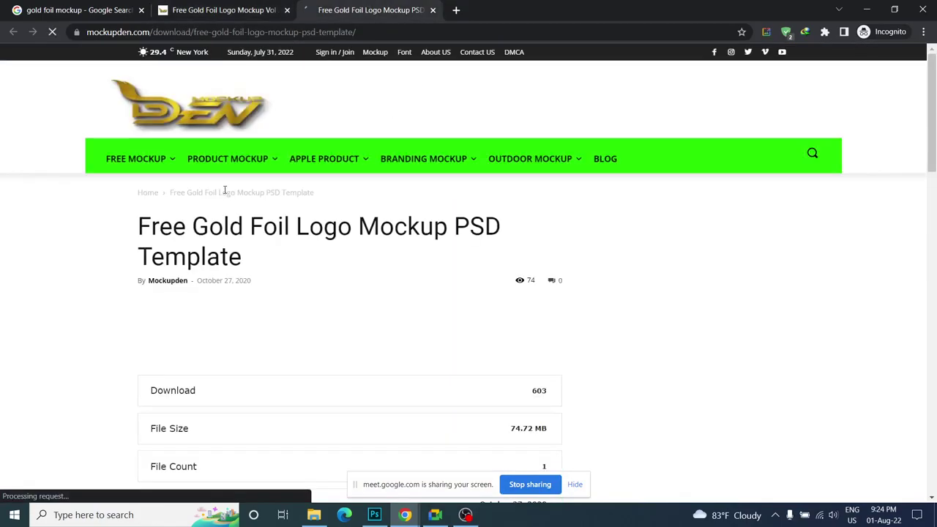
scroll(224, 189, "down", 3)
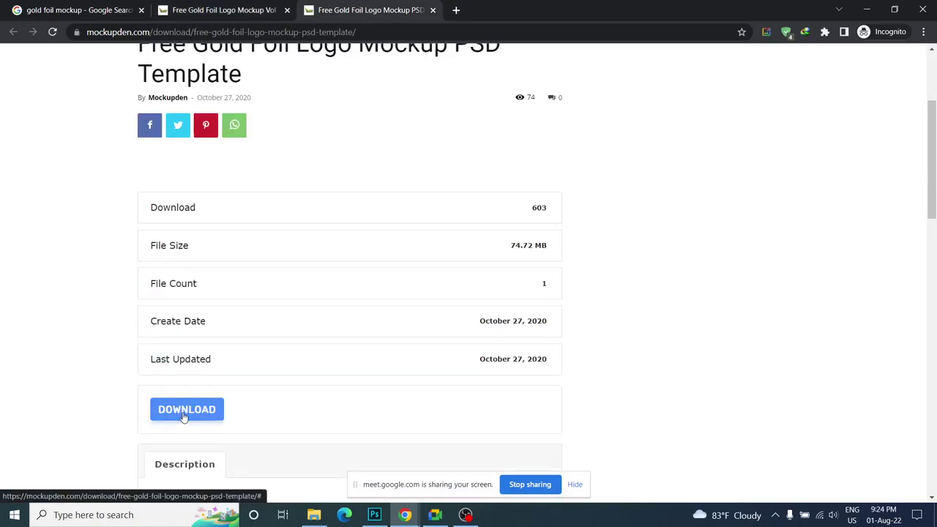
left_click(184, 416)
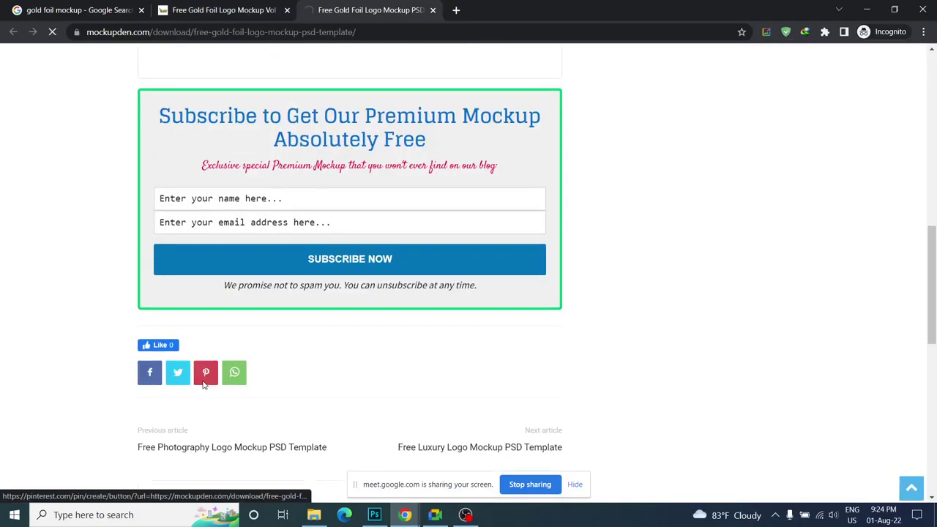
scroll(204, 380, "down", 3)
scroll(204, 385, "down", 2)
scroll(203, 383, "up", 4)
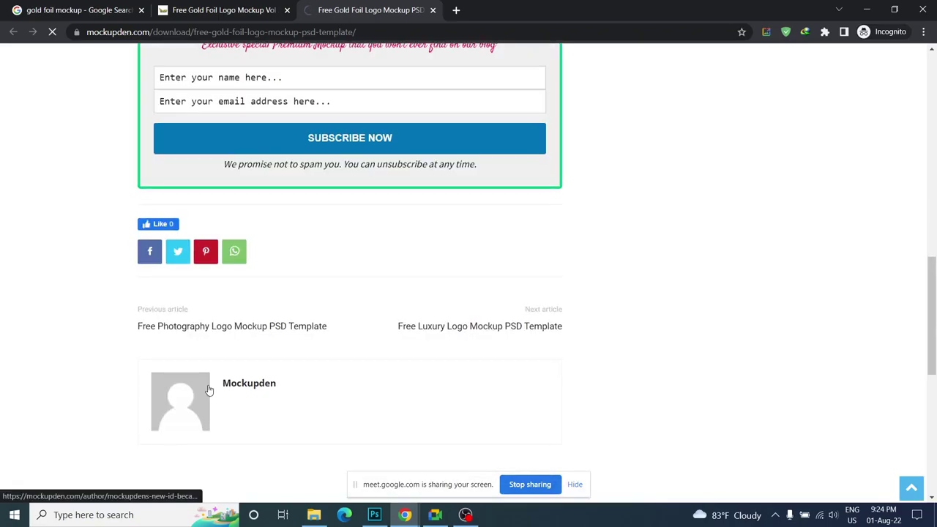
scroll(212, 377, "up", 3)
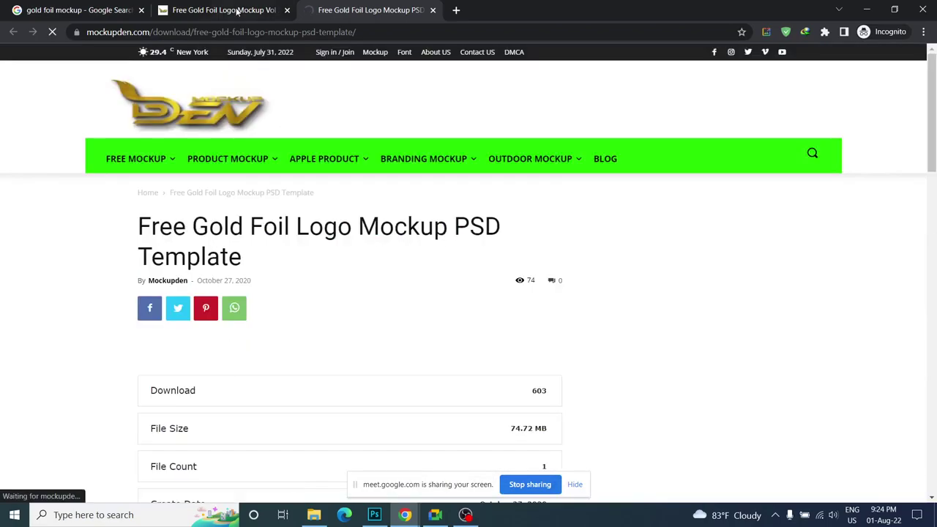
- Return to the gold foil Google Images results and scroll through more of them
left_click(234, 10)
left_click(331, 7)
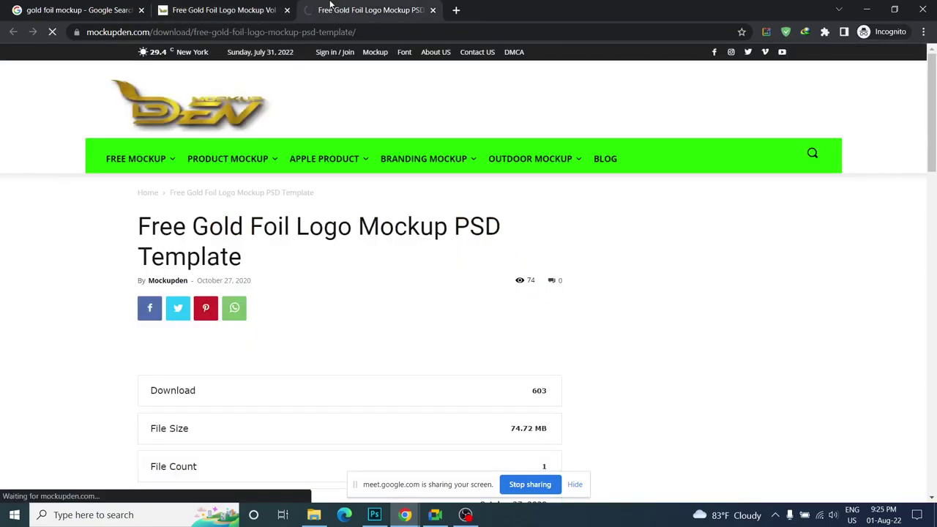
left_click(235, 11)
left_click(107, 7)
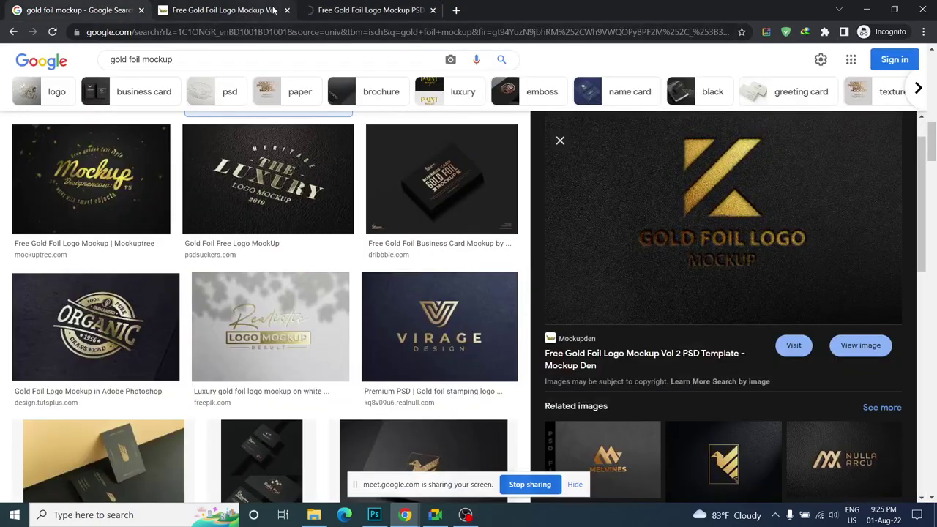
scroll(225, 291, "down", 1)
scroll(227, 290, "down", 1)
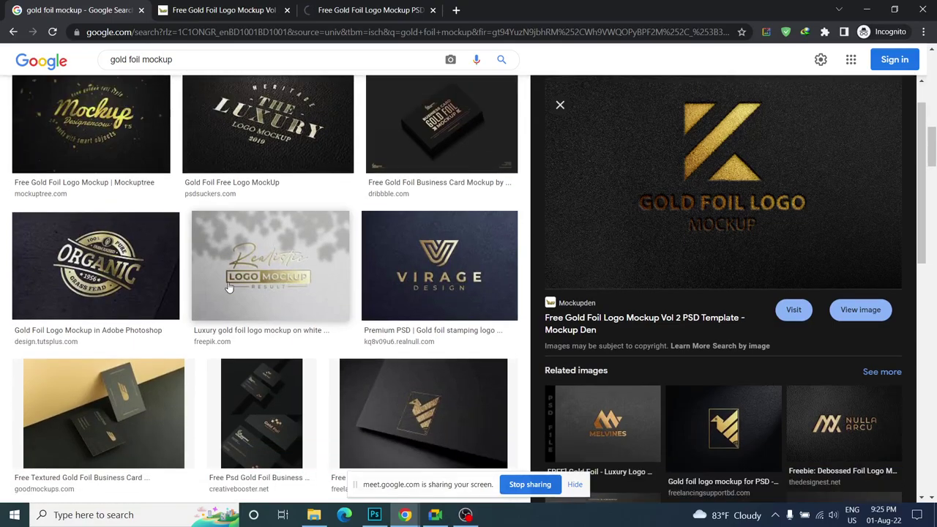
scroll(228, 288, "down", 4)
scroll(229, 287, "down", 2)
scroll(229, 285, "down", 3)
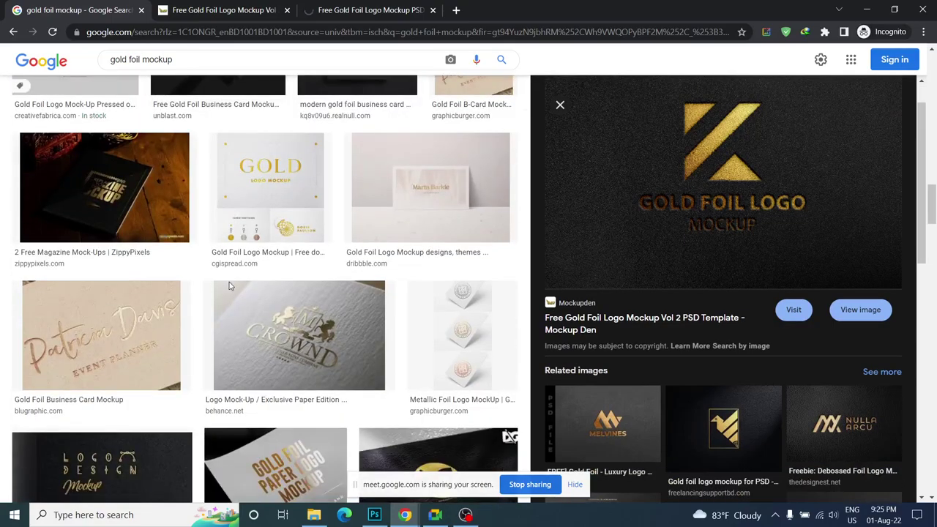
- Retry the DOWNLOAD button on the Mockup Den PSD template download page
scroll(229, 282, "down", 4)
left_click(393, 5)
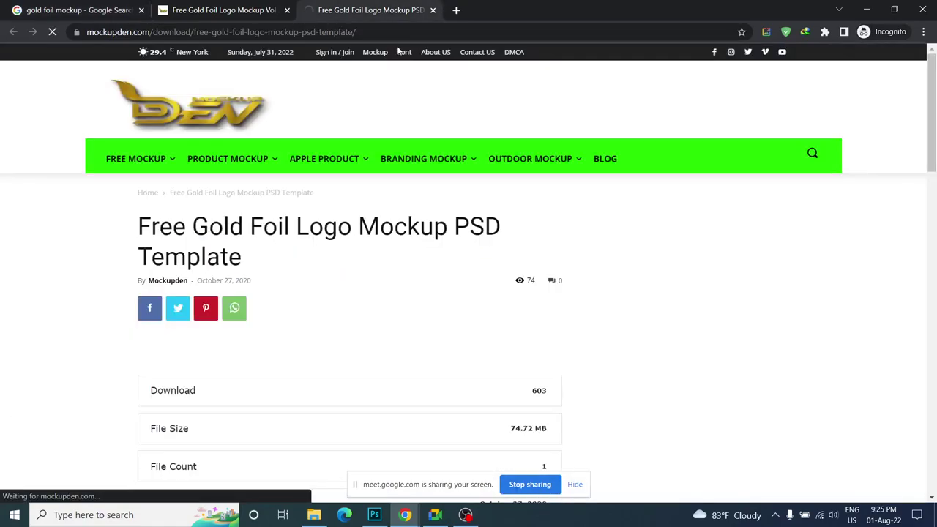
scroll(408, 294, "down", 3)
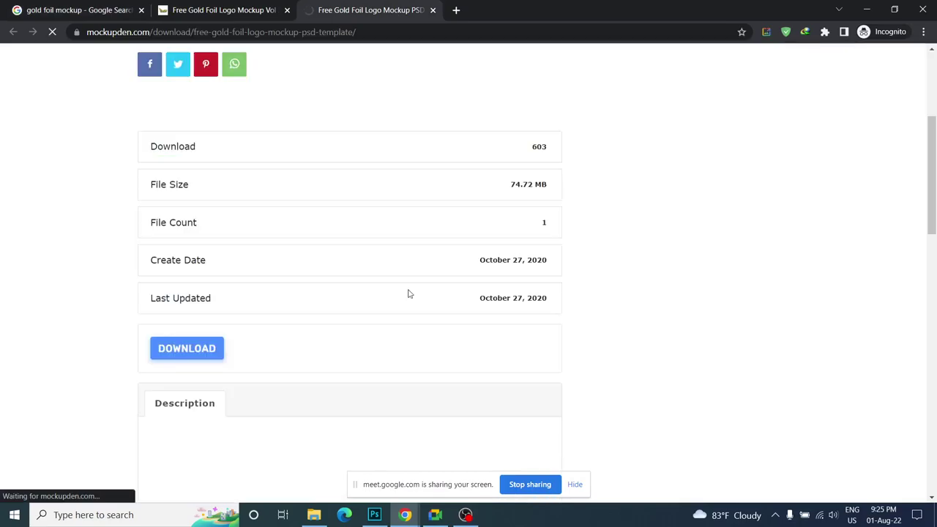
left_click(183, 351)
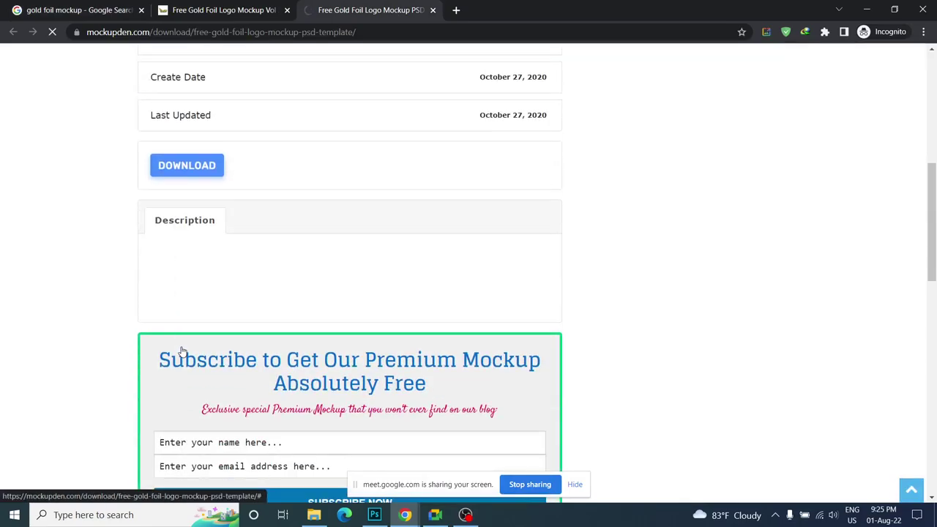
scroll(187, 347, "down", 4)
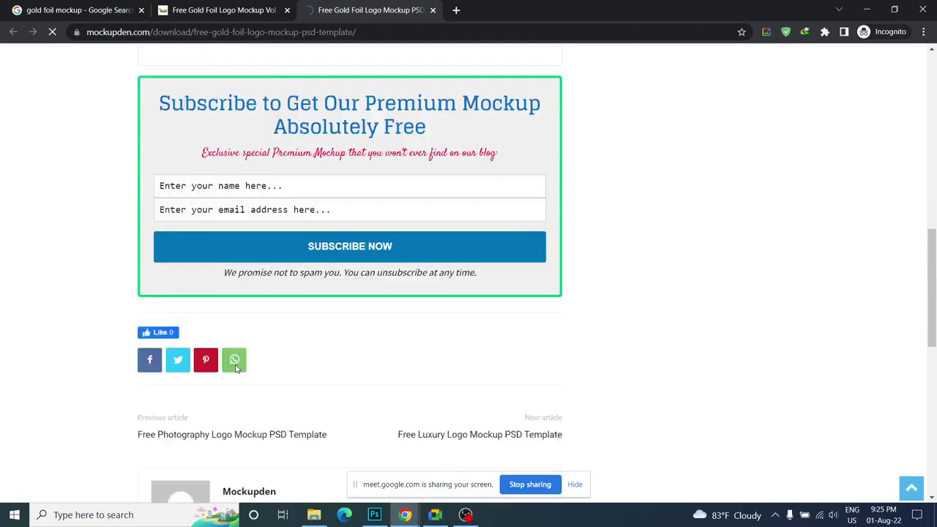
scroll(235, 364, "down", 4)
scroll(234, 364, "up", 2)
scroll(497, 337, "up", 3)
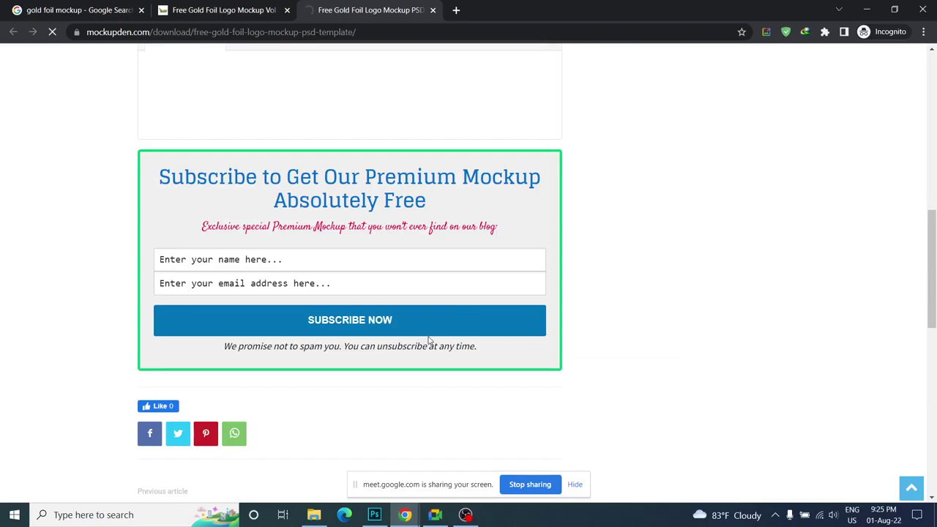
- Check the Vol 2 page, image results and download page for download progress
left_click(248, 7)
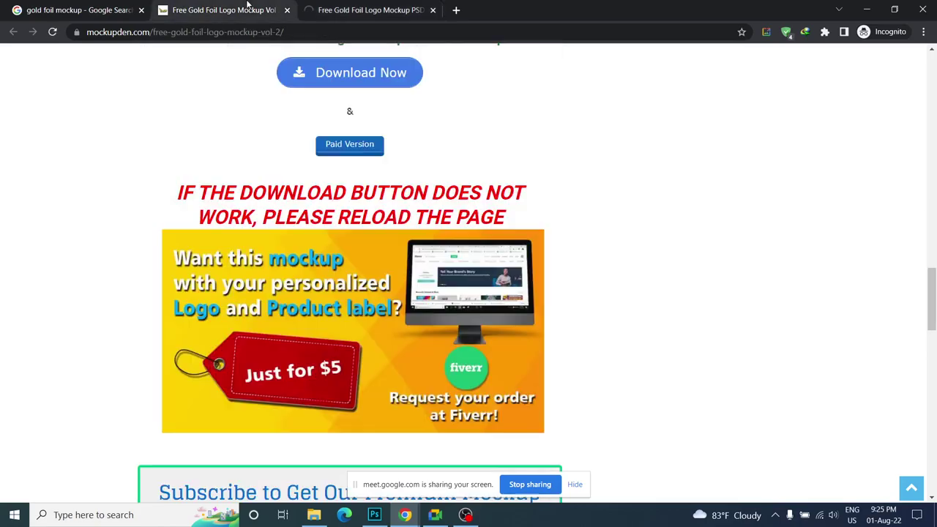
left_click(322, 9)
left_click(218, 7)
left_click(330, 6)
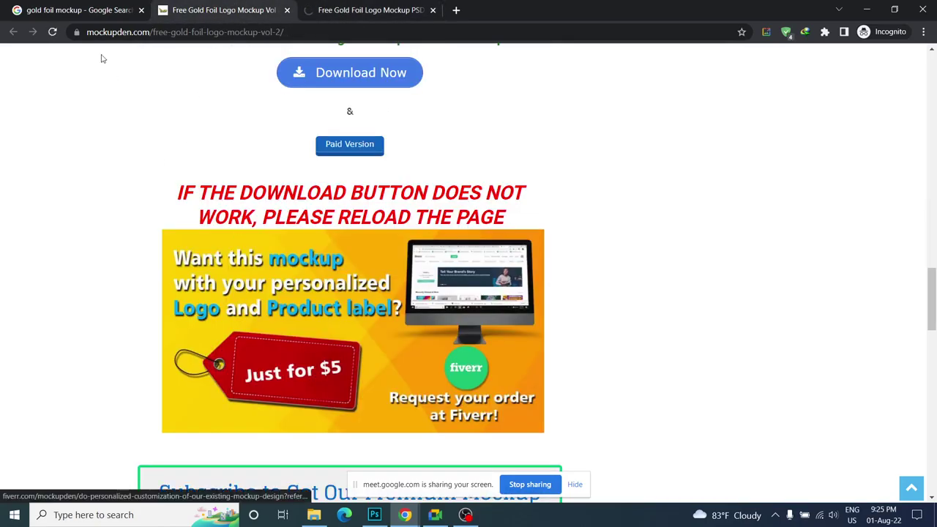
left_click(79, 9)
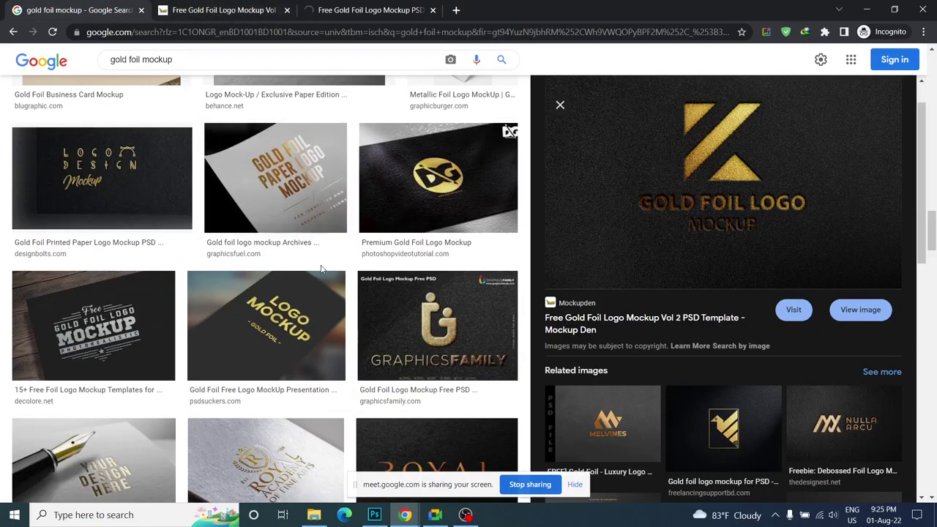
scroll(320, 269, "up", 1)
scroll(319, 270, "up", 2)
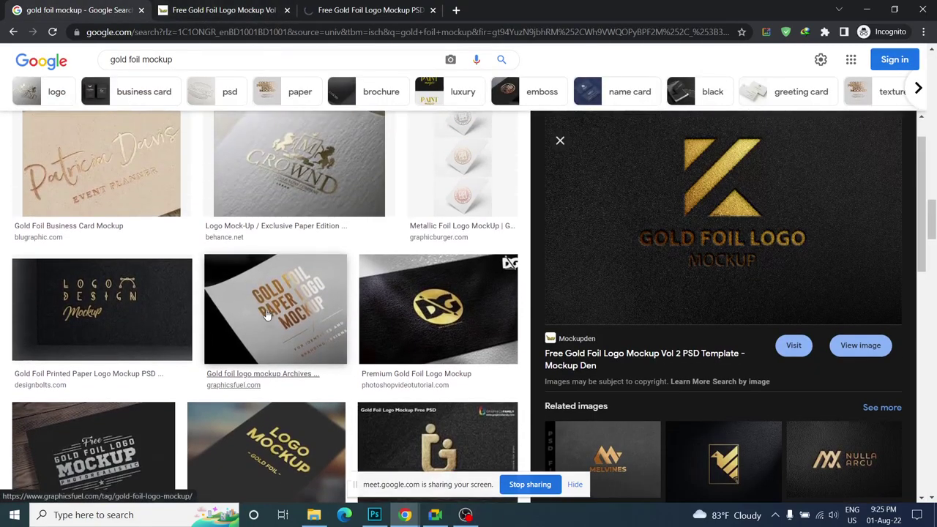
scroll(320, 269, "up", 1)
left_click(373, 9)
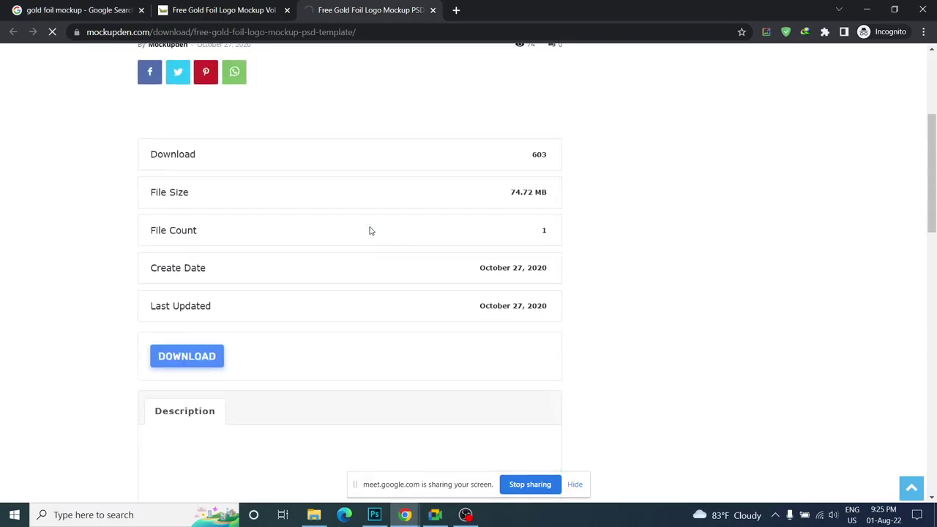
scroll(381, 257, "down", 3)
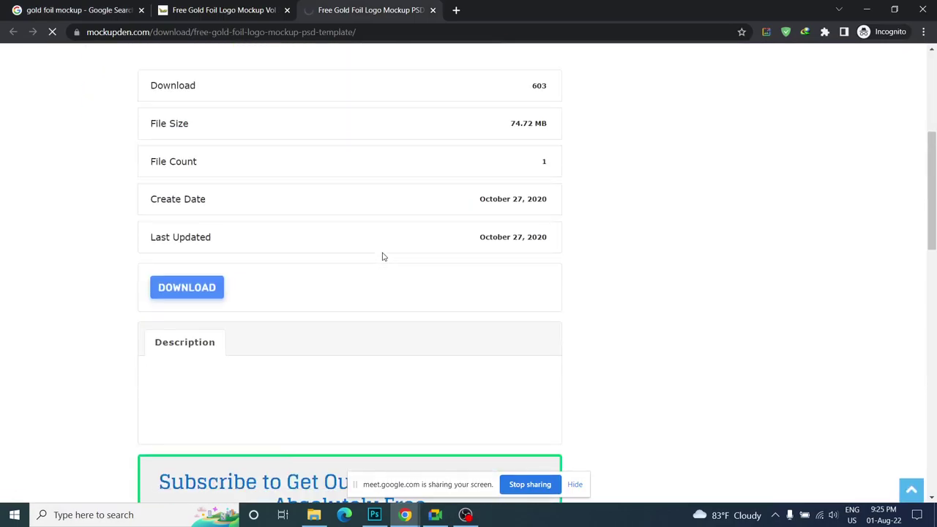
- Glance at the Meet window, then close the stalled download tab
left_click(435, 516)
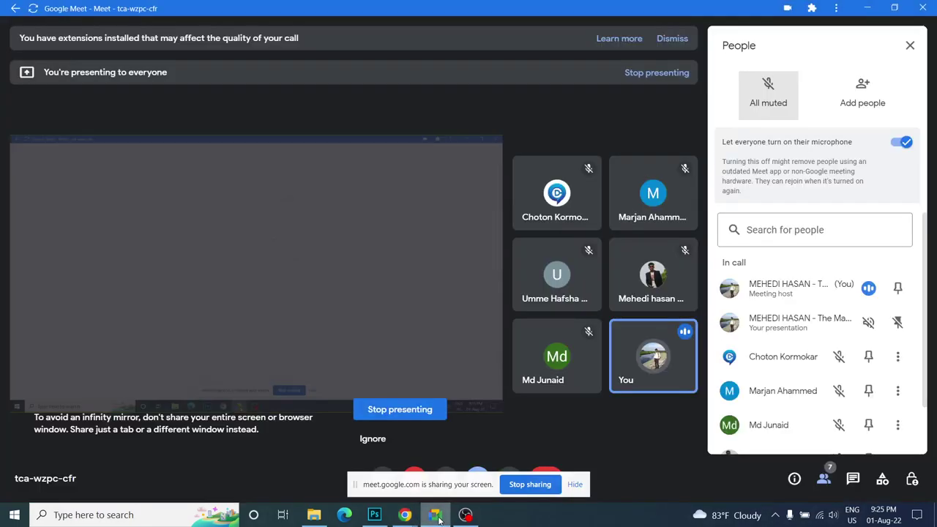
left_click(436, 515)
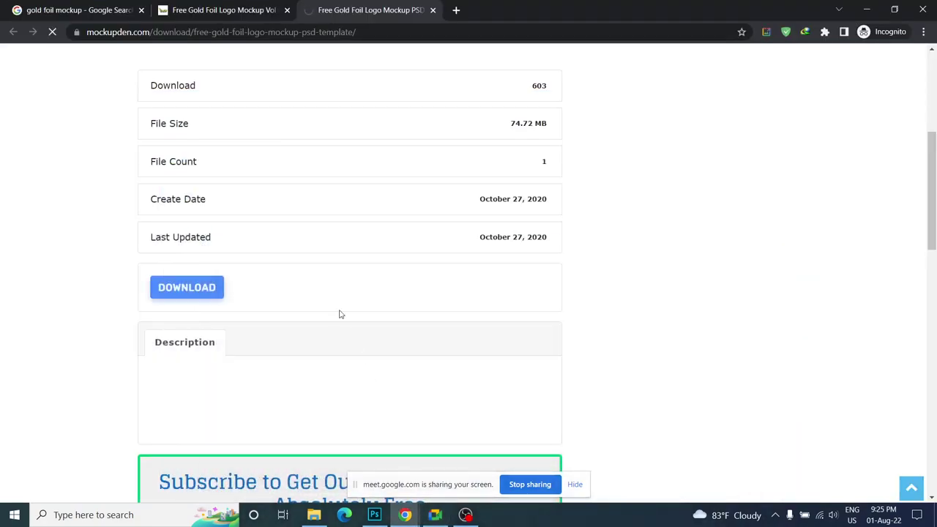
scroll(320, 236, "up", 4)
left_click(208, 7)
left_click(332, 7)
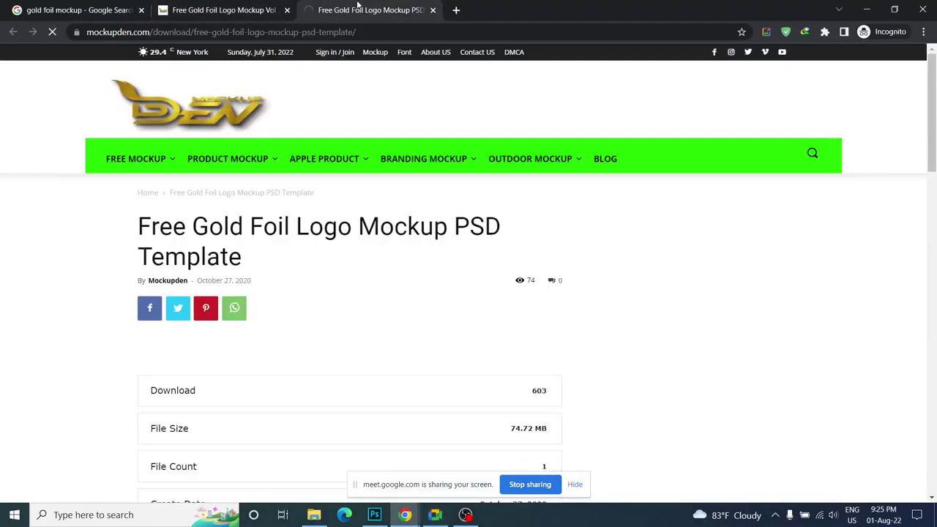
left_click(434, 11)
scroll(162, 154, "up", 5)
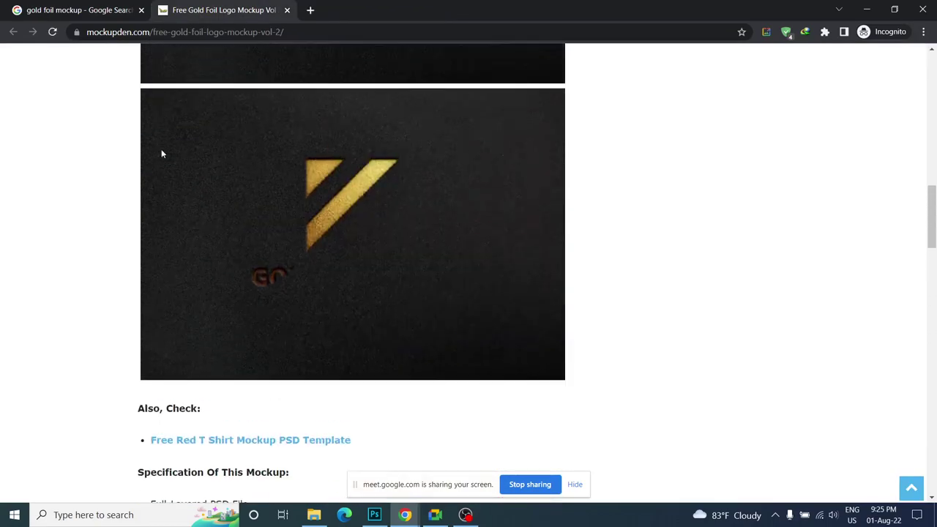
- Return to the gold foil image results and scroll back up through them
left_click(109, 10)
scroll(316, 324, "up", 2)
scroll(308, 314, "up", 4)
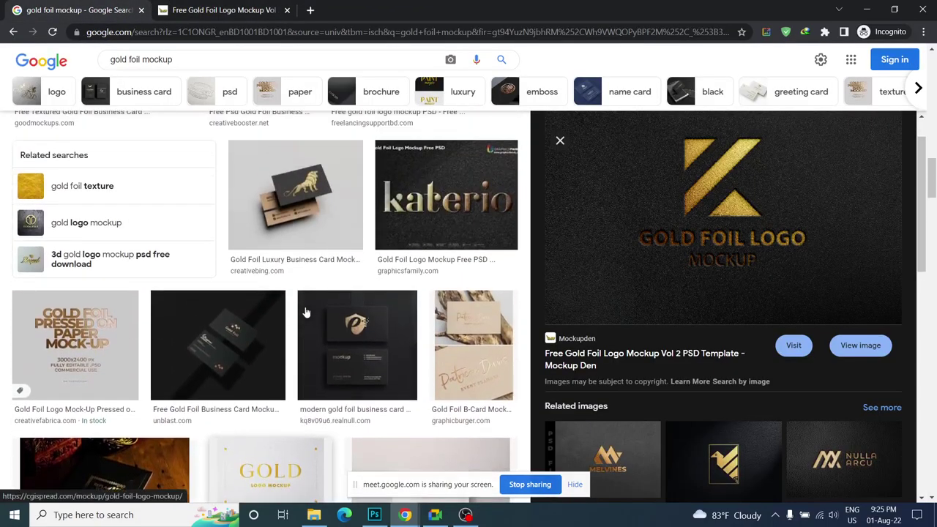
scroll(307, 314, "up", 3)
scroll(307, 313, "up", 1)
scroll(307, 312, "up", 2)
scroll(306, 312, "up", 1)
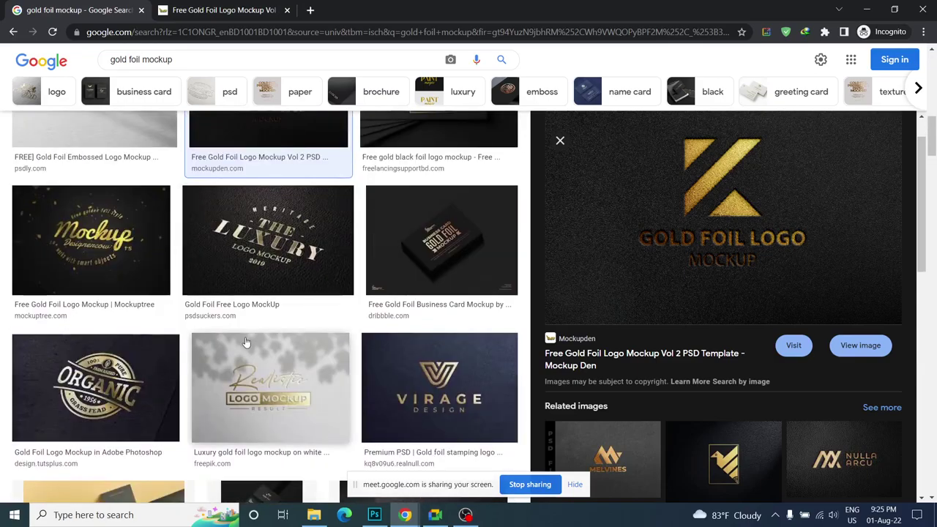
scroll(278, 329, "up", 2)
scroll(256, 343, "up", 1)
scroll(259, 348, "up", 1)
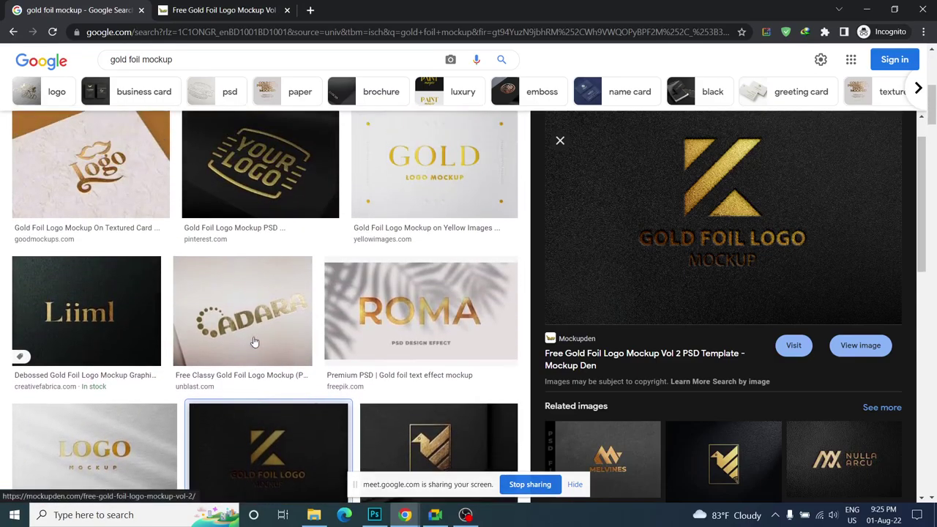
scroll(260, 355, "up", 2)
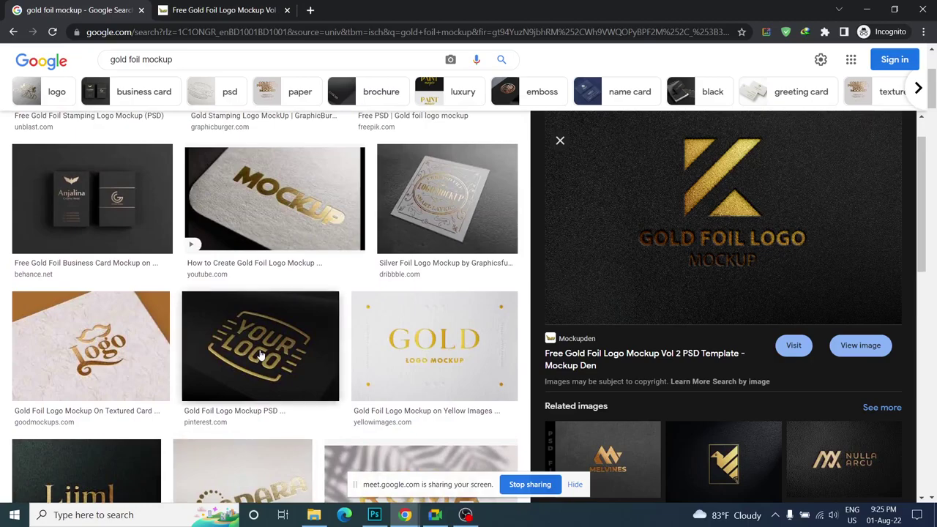
scroll(260, 355, "up", 2)
scroll(261, 300, "up", 1)
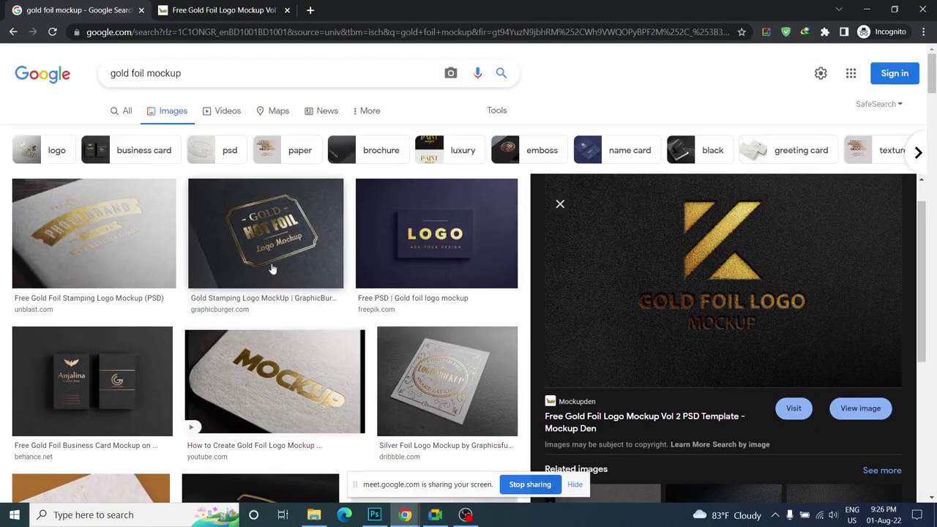
- Open the ROMA gold foil text effect mockup from freepik.com in a new tab
scroll(275, 285, "down", 1)
scroll(289, 307, "down", 1)
scroll(300, 326, "down", 1)
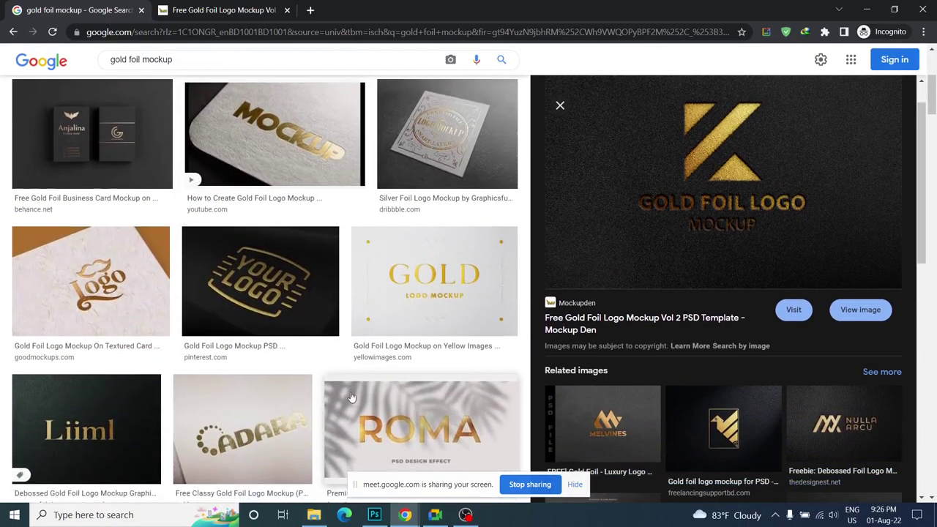
scroll(408, 307, "down", 2)
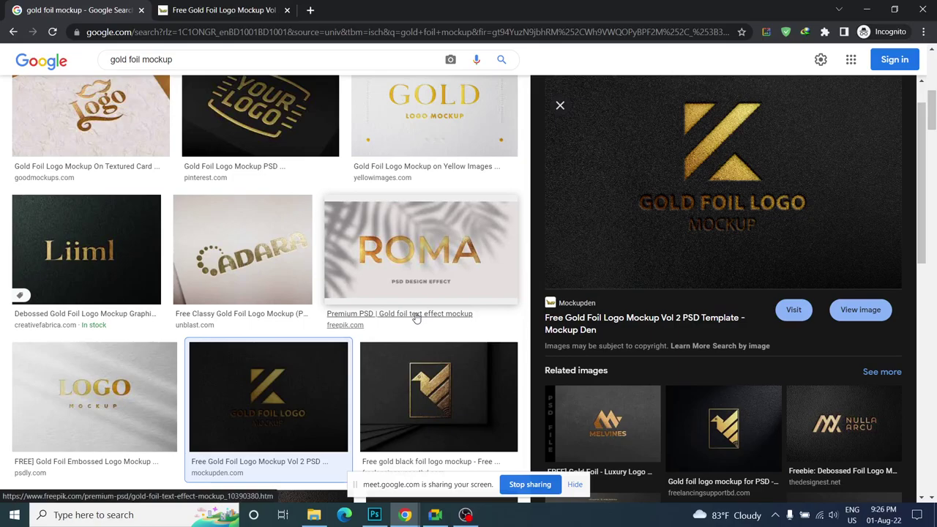
left_click(415, 316)
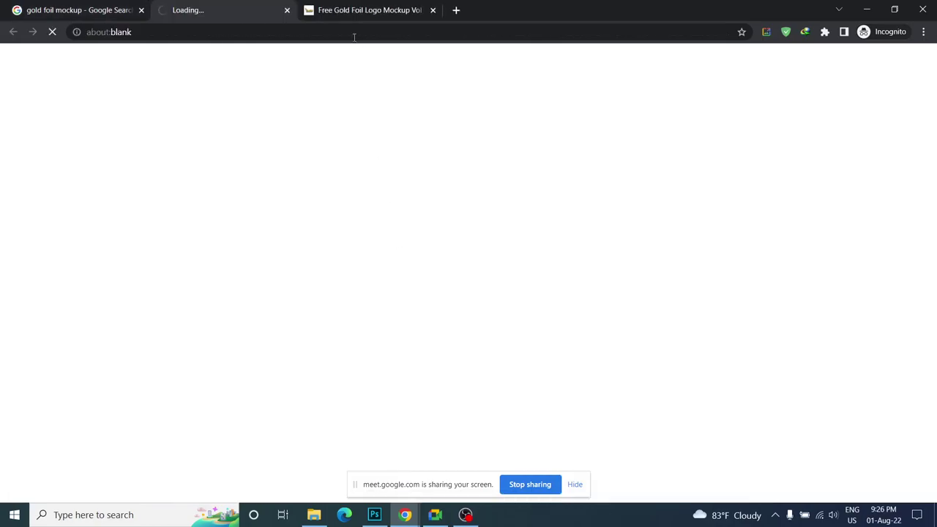
- Close the Mockup Den tab and open Freepik's 'golden mockup' tag PSD results
left_click(419, 12)
left_click(433, 10)
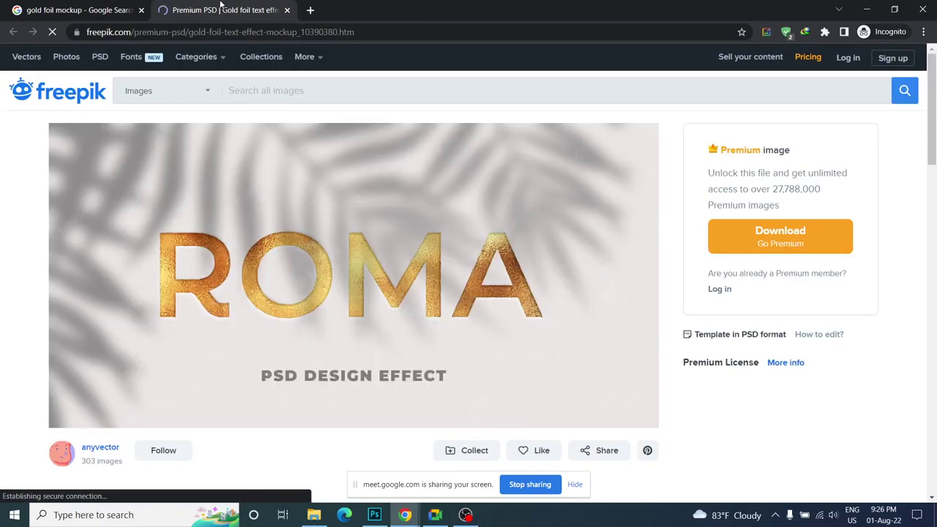
scroll(249, 214, "down", 2)
scroll(289, 236, "down", 2)
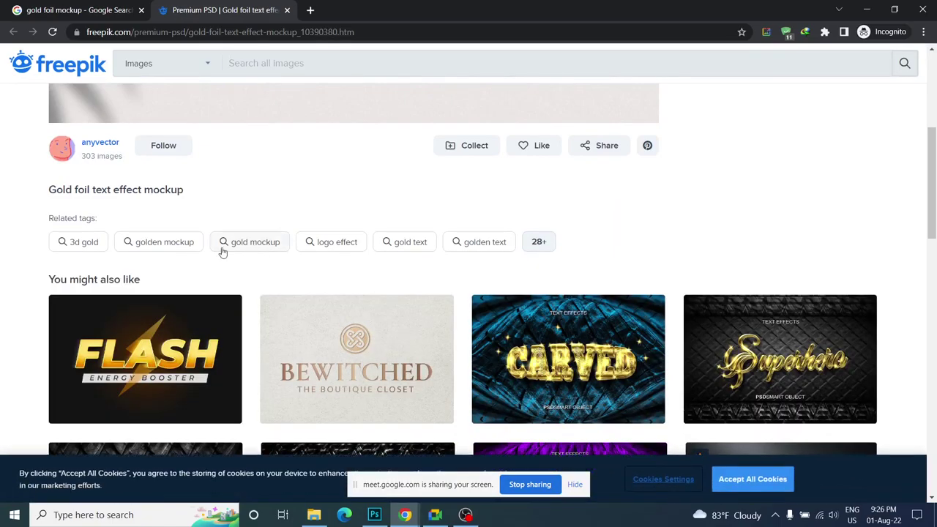
left_click(178, 246)
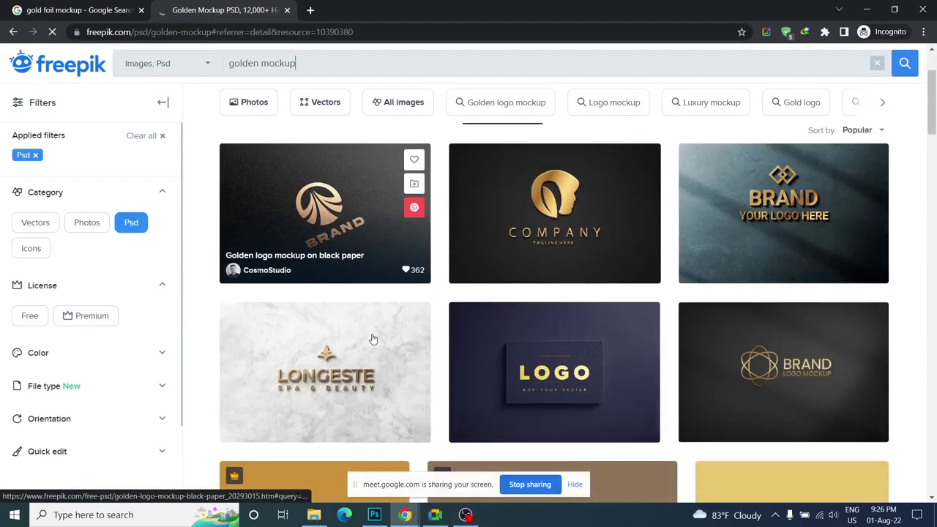
scroll(371, 339, "down", 4)
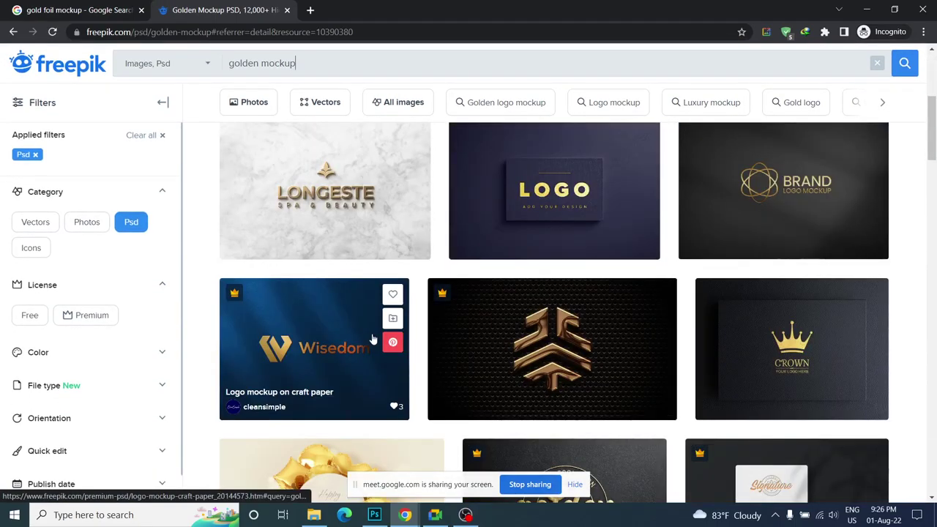
scroll(371, 339, "down", 1)
scroll(372, 339, "down", 1)
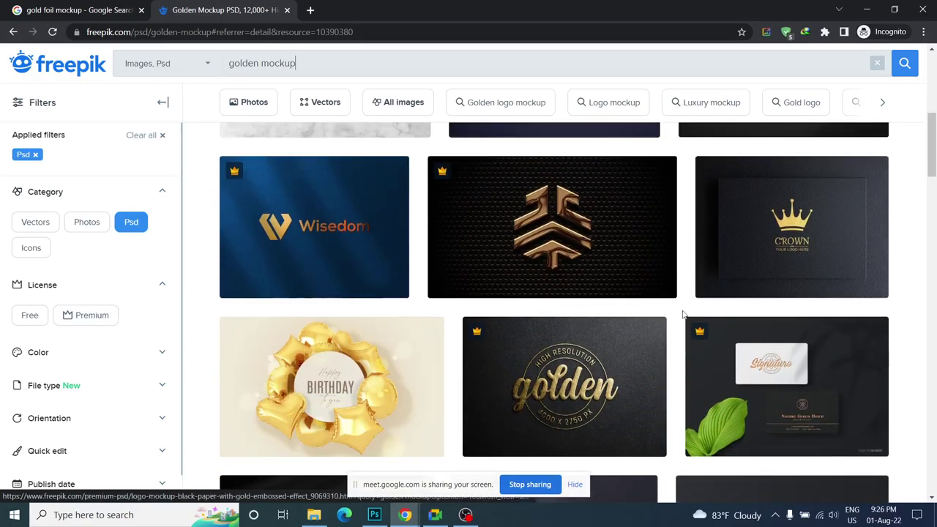
scroll(703, 311, "up", 2)
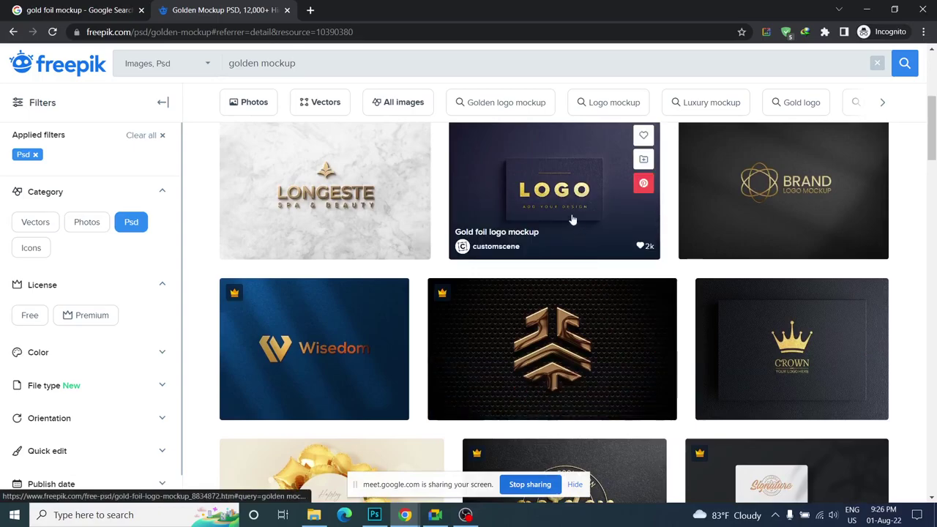
scroll(629, 271, "down", 4)
scroll(639, 278, "down", 3)
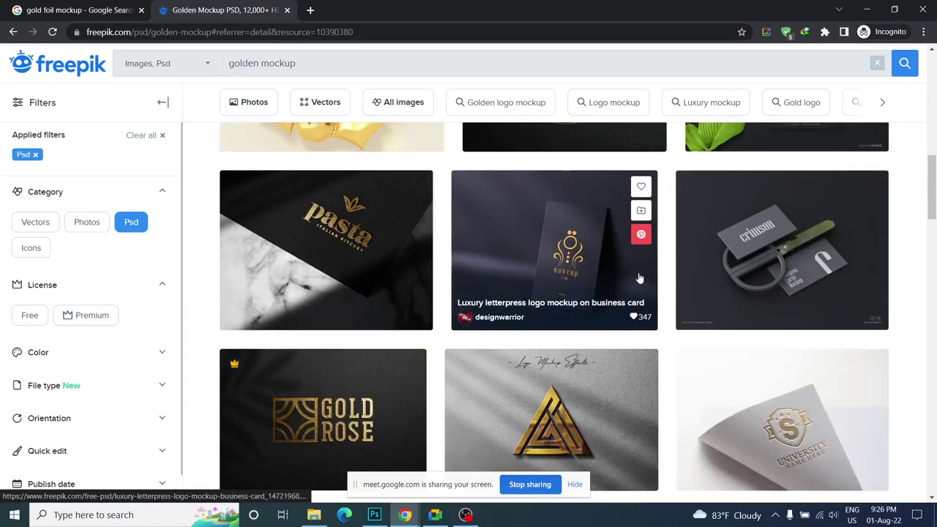
scroll(498, 304, "down", 1)
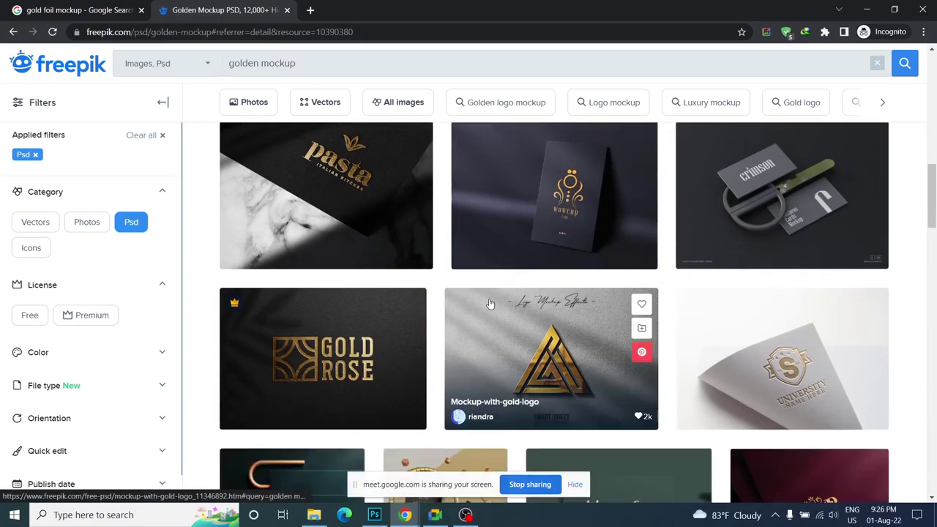
scroll(498, 304, "up", 1)
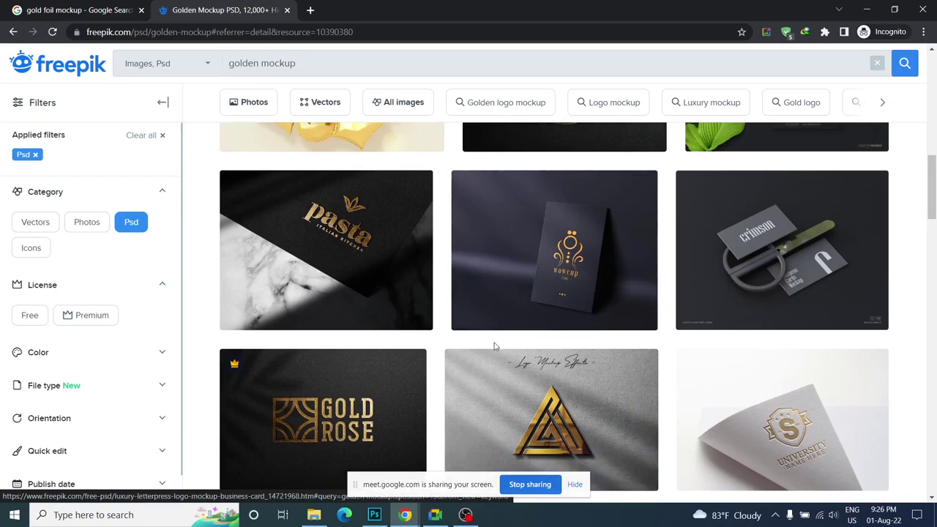
scroll(409, 329, "down", 2)
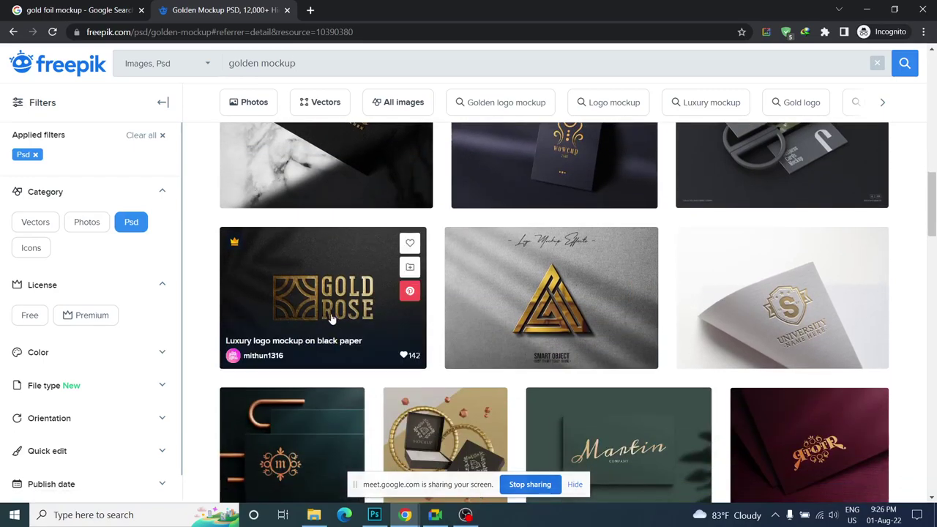
scroll(329, 316, "down", 3)
scroll(328, 316, "down", 2)
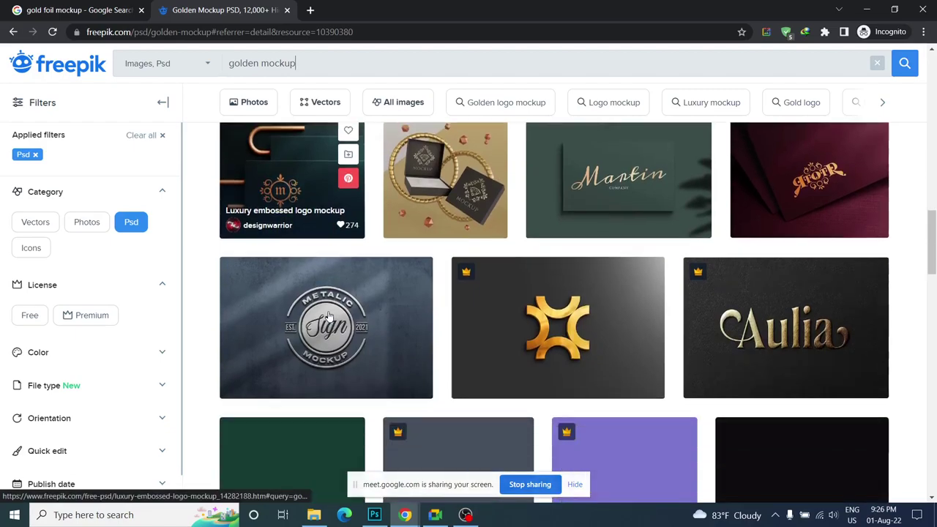
scroll(328, 316, "down", 1)
scroll(329, 317, "down", 1)
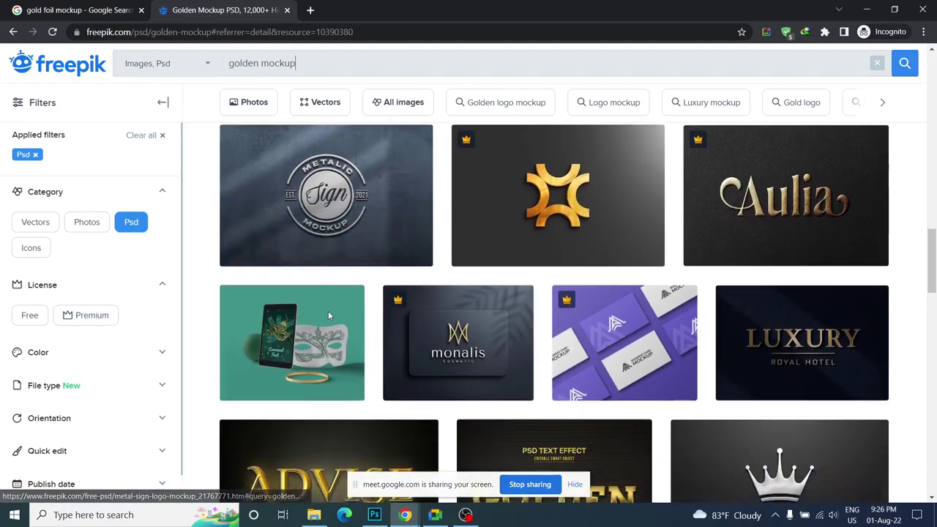
scroll(655, 365, "down", 2)
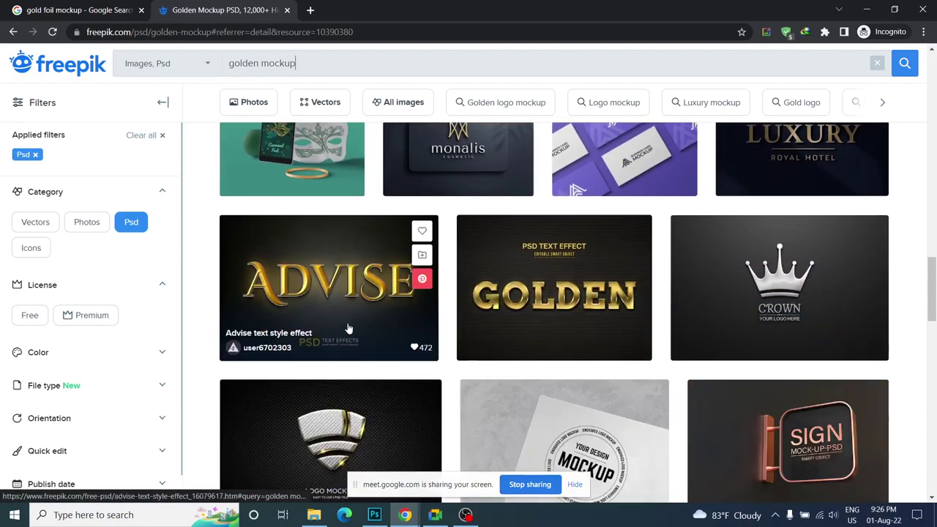
scroll(414, 301, "down", 2)
scroll(519, 381, "down", 2)
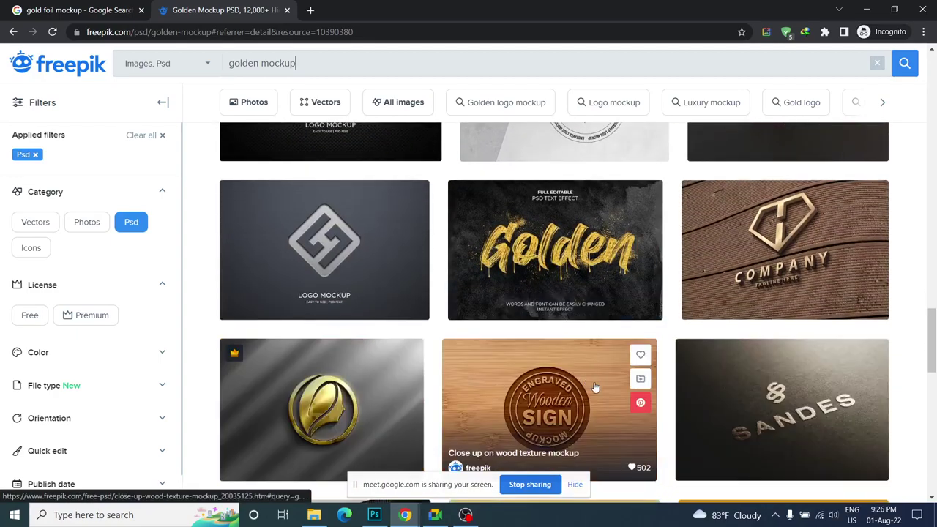
scroll(488, 356, "up", 1)
scroll(502, 396, "up", 5)
scroll(502, 396, "down", 5)
scroll(504, 391, "up", 3)
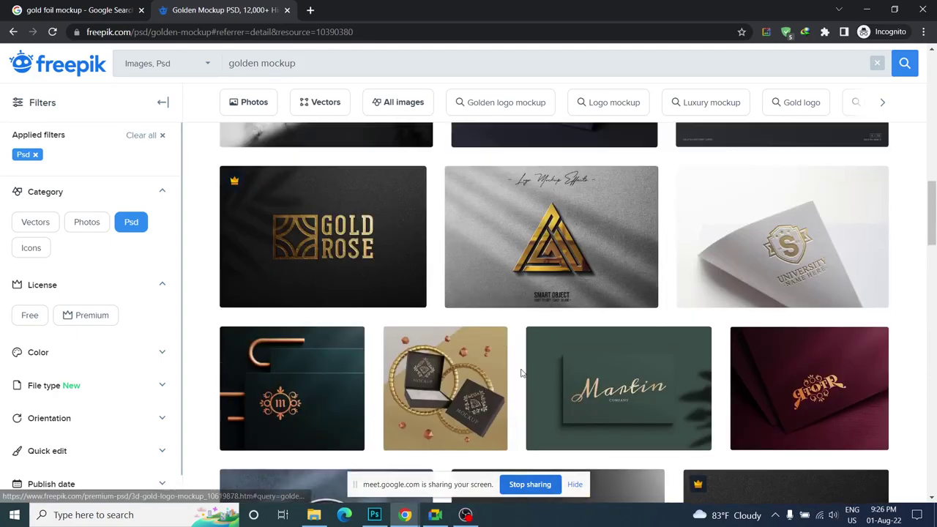
scroll(536, 351, "up", 2)
scroll(536, 350, "up", 2)
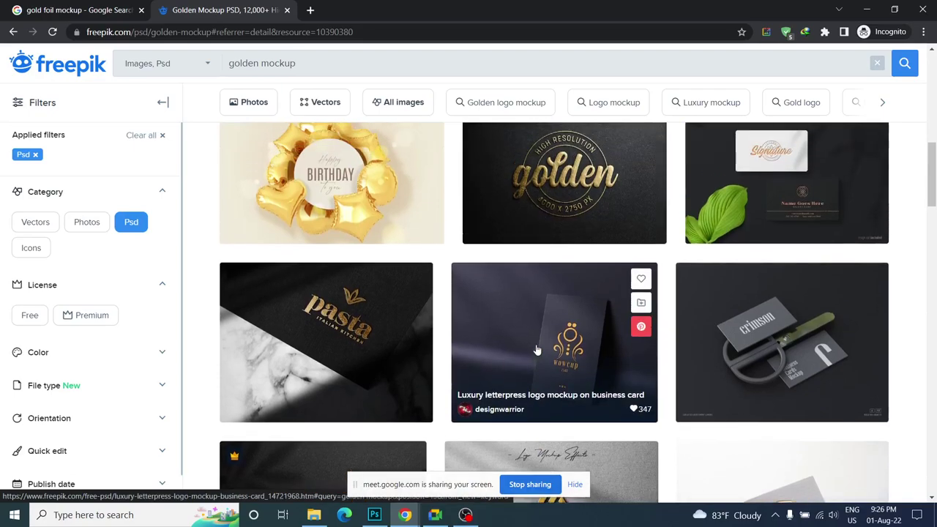
scroll(536, 350, "up", 2)
scroll(537, 351, "up", 1)
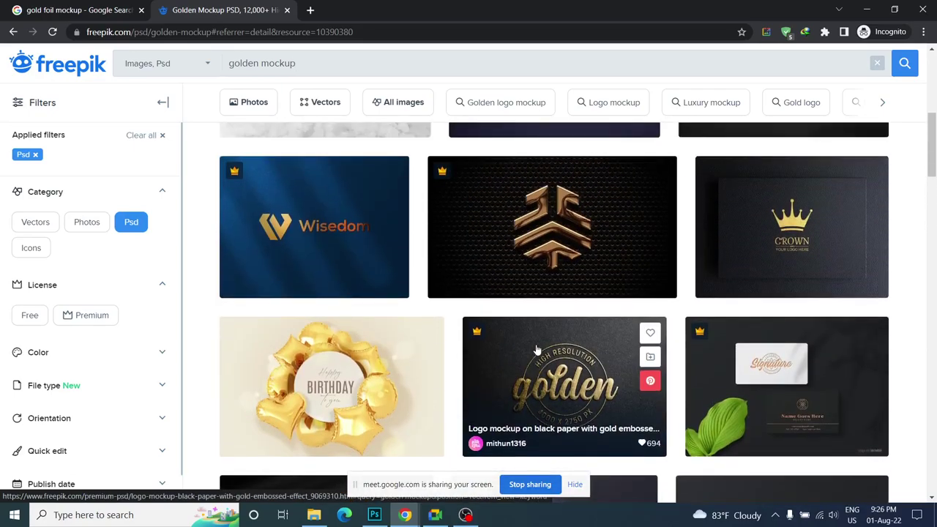
scroll(536, 351, "up", 1)
scroll(537, 350, "up", 3)
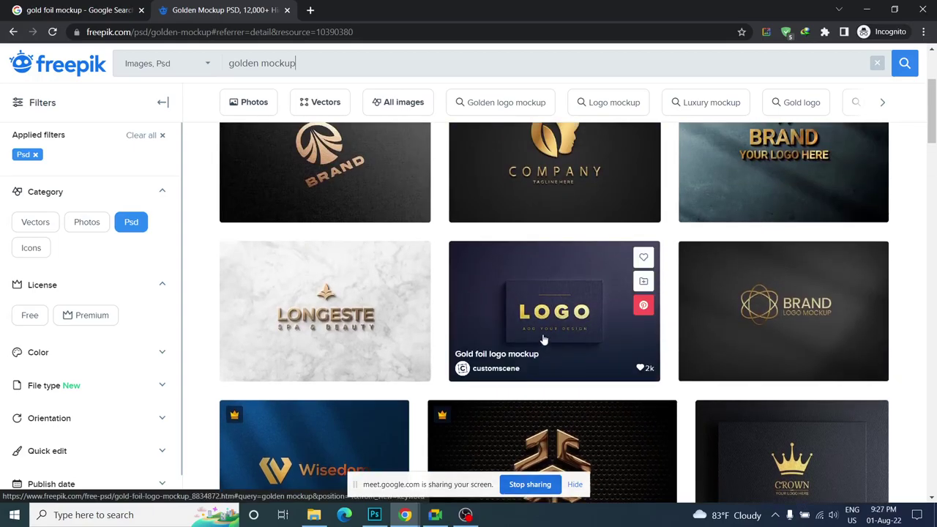
scroll(553, 327, "up", 3)
scroll(552, 327, "down", 3)
scroll(471, 352, "down", 3)
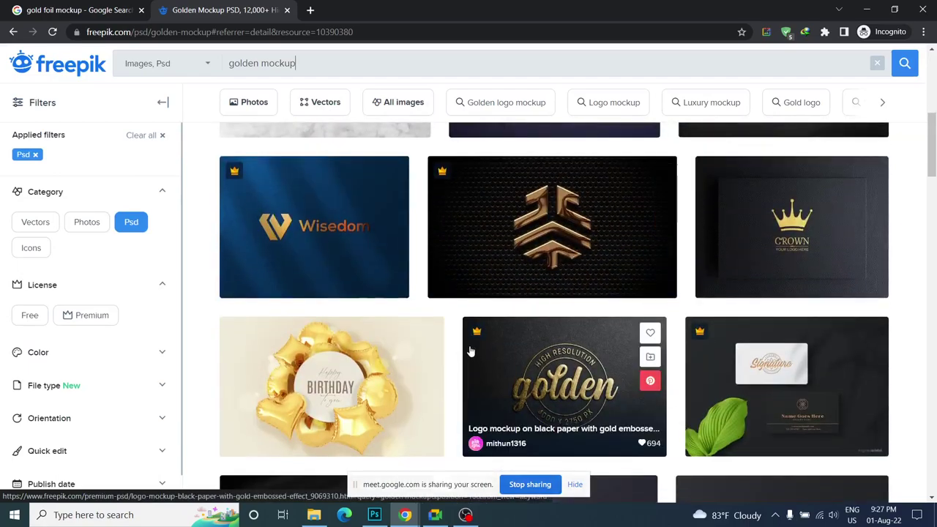
scroll(471, 352, "down", 3)
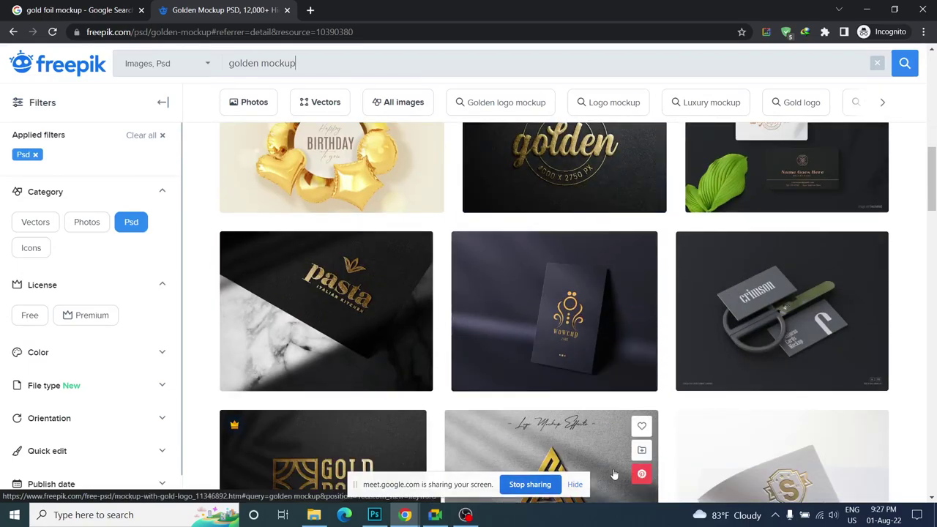
scroll(564, 364, "down", 2)
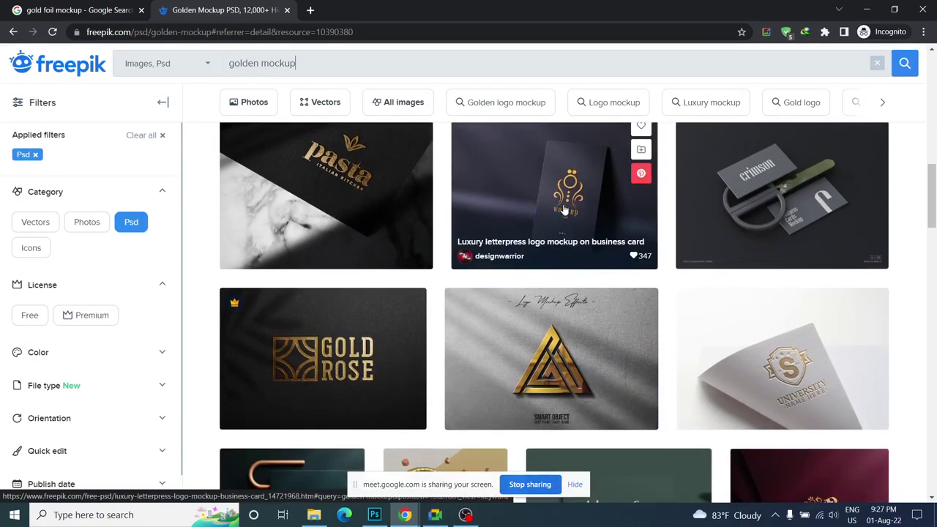
scroll(557, 231, "up", 2)
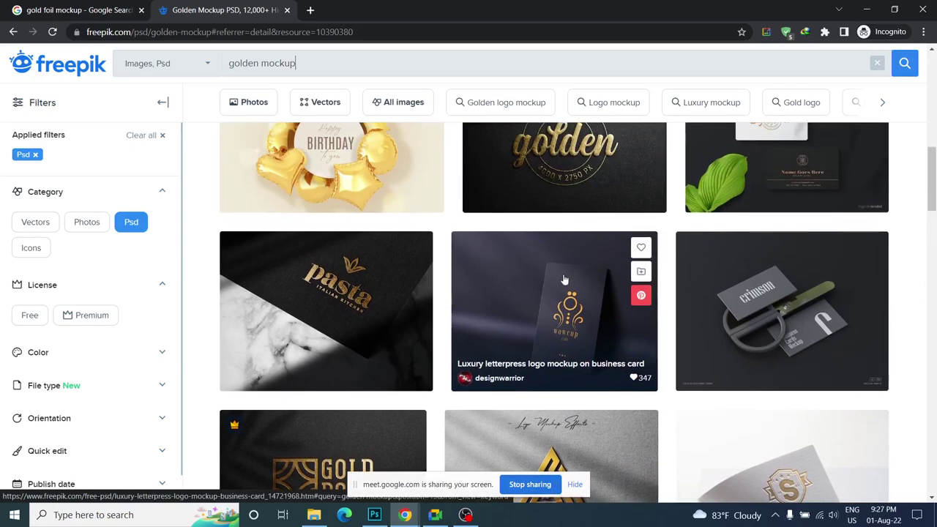
- Open the Luxury letterpress business card mockup details on Freepik
left_click(566, 319)
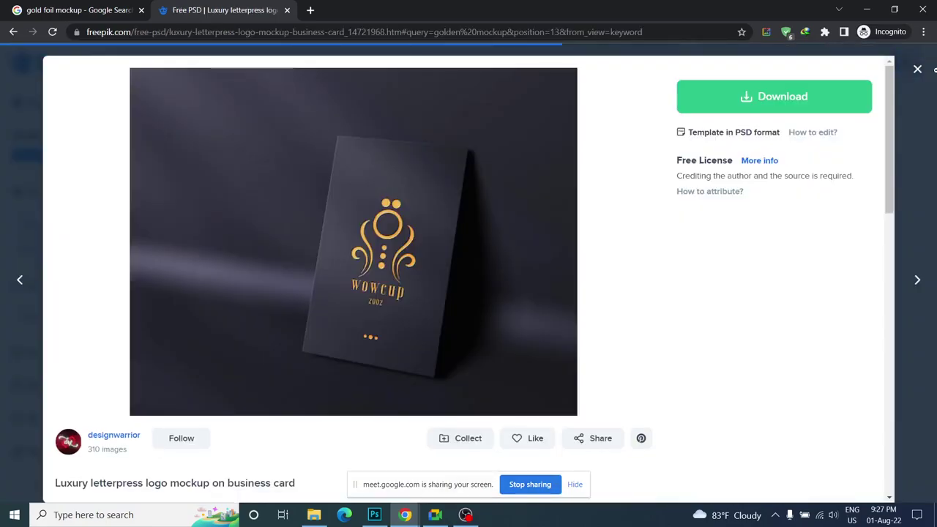
left_click(931, 69)
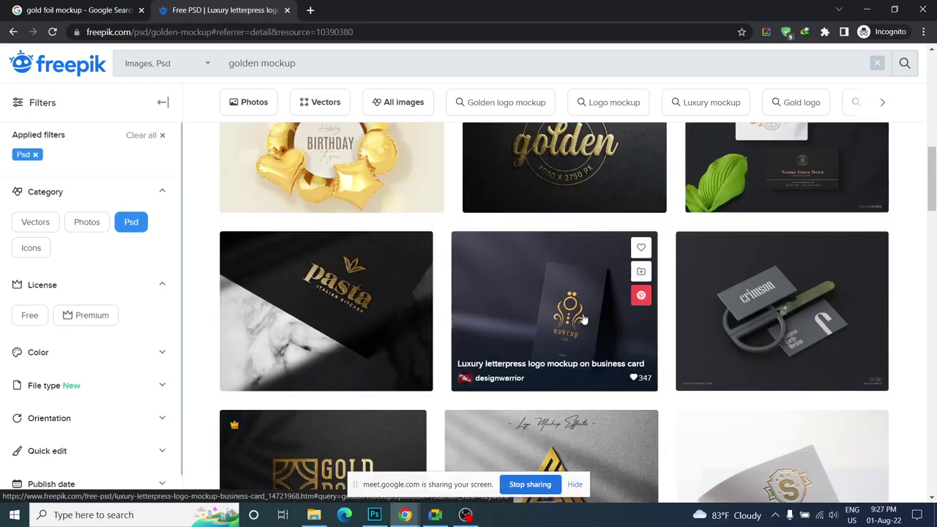
left_click(585, 319)
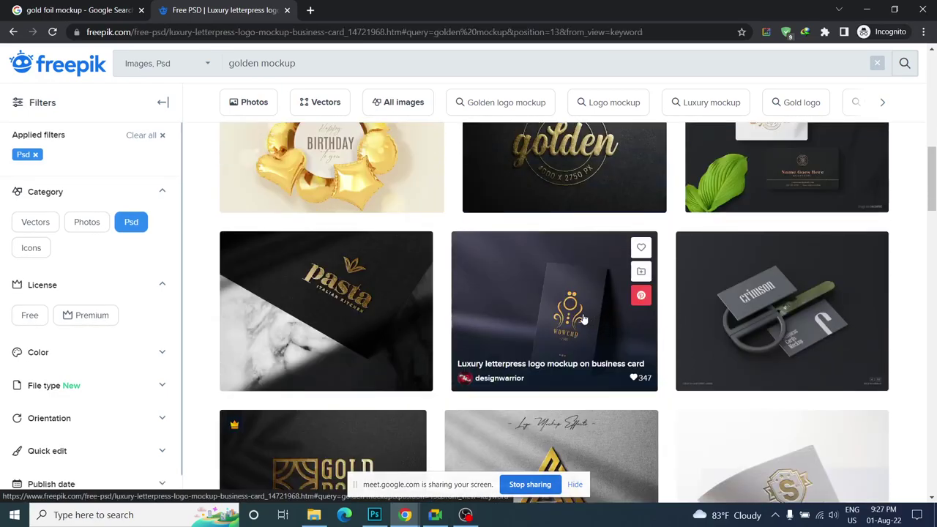
- Download it free with attribution to Downloads, then return to the gold foil image results
left_click(755, 98)
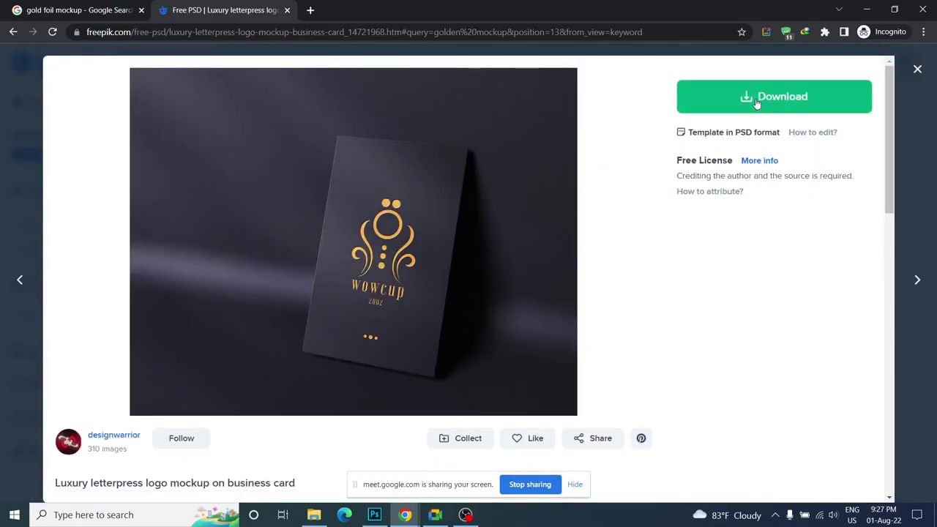
left_click(750, 254)
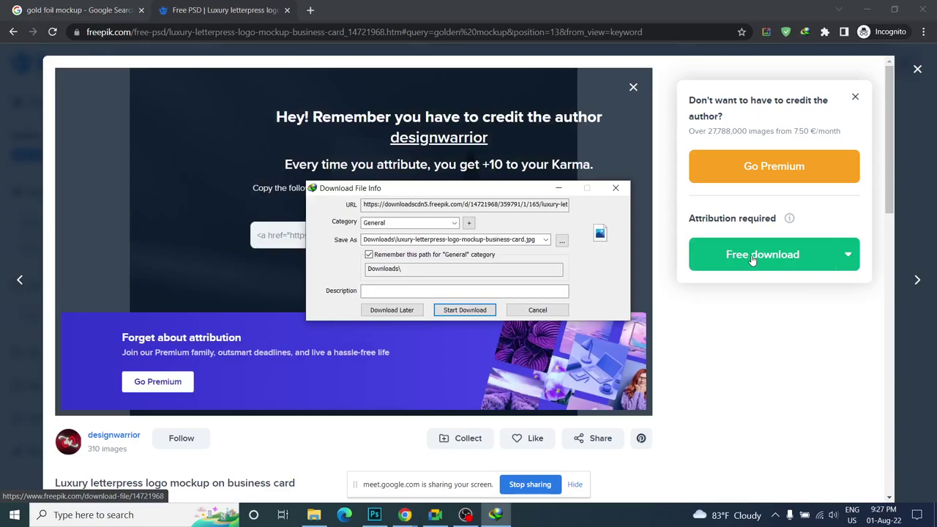
left_click(455, 310)
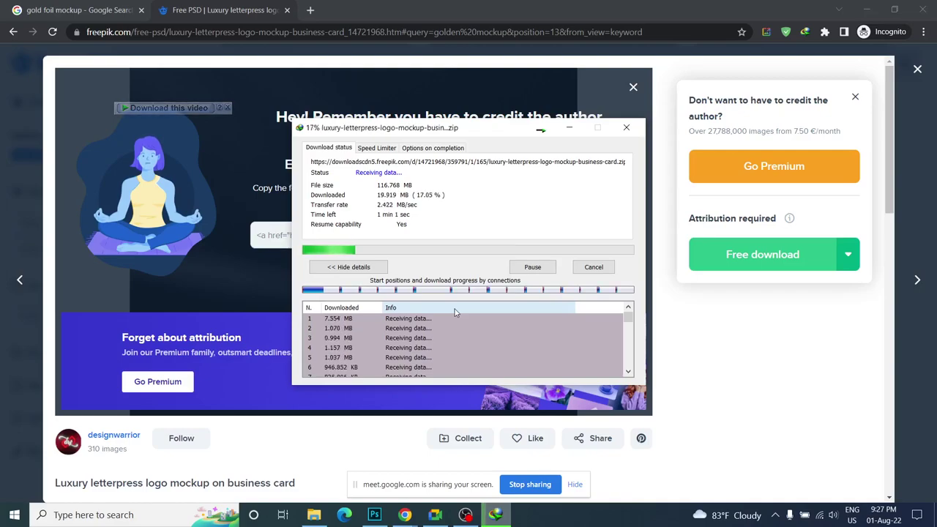
left_click(209, 5)
left_click(128, 9)
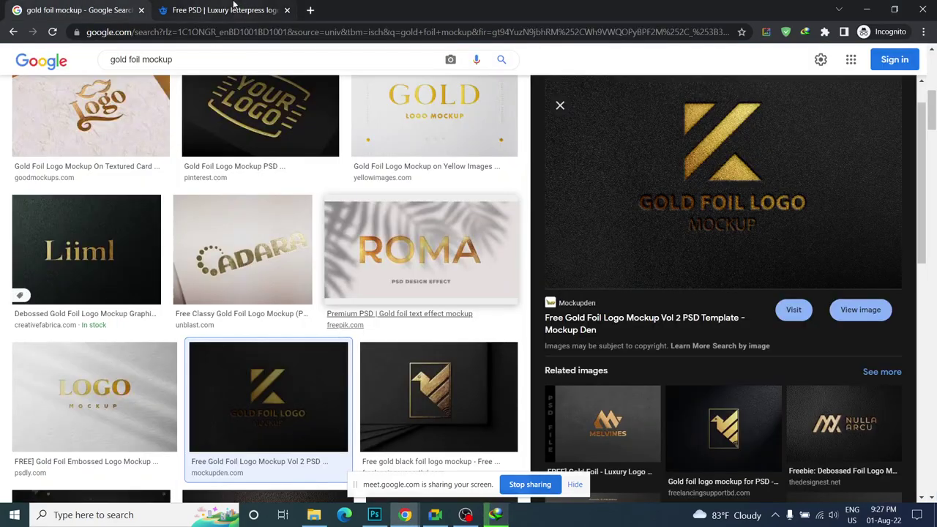
- Check the Freepik download page, then return to the gold foil mockup image results
left_click(234, 6)
left_click(93, 6)
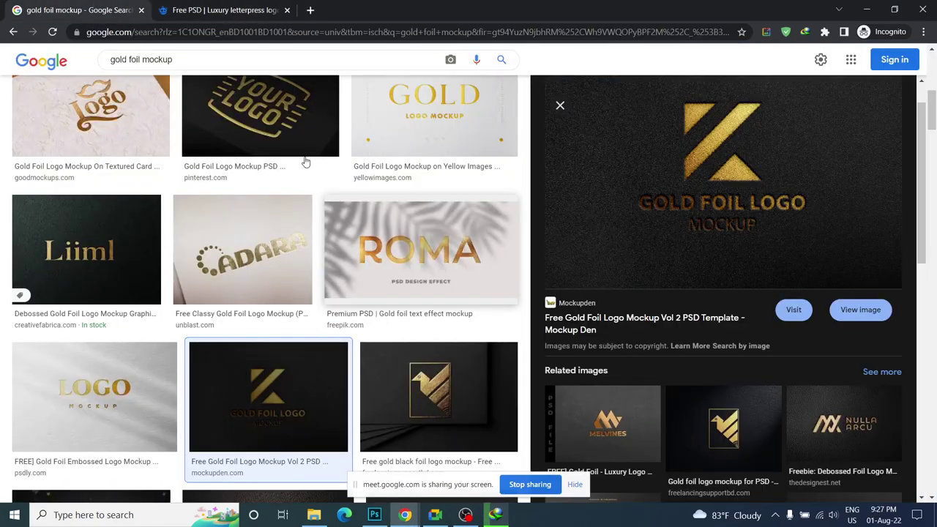
scroll(396, 263, "down", 4)
scroll(468, 190, "down", 4)
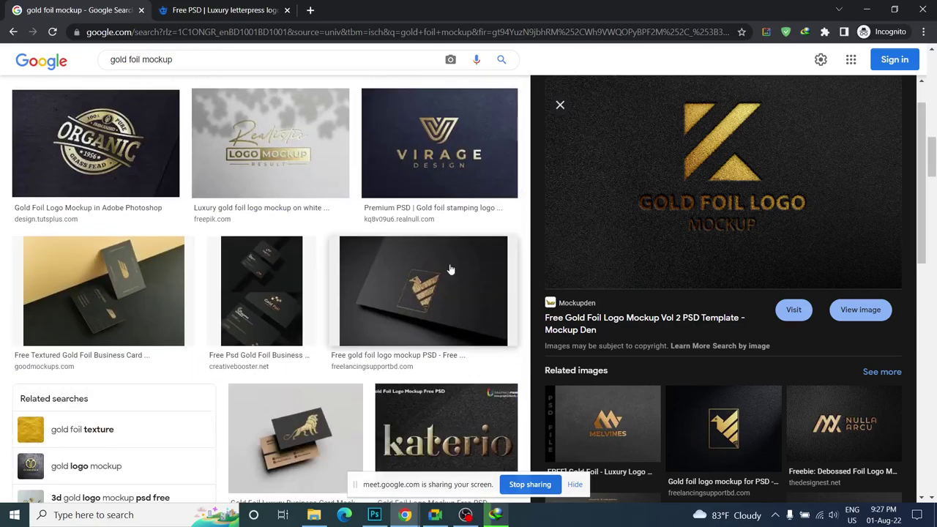
scroll(421, 246, "up", 5)
scroll(194, 257, "up", 5)
scroll(195, 256, "up", 5)
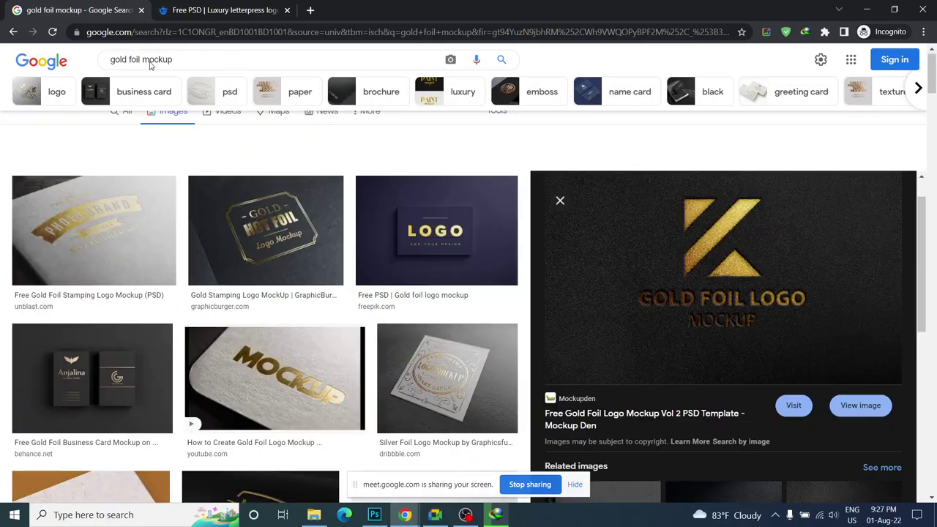
- Search for gold foil business card mockups by adding 'business card' to the query
left_click(146, 71)
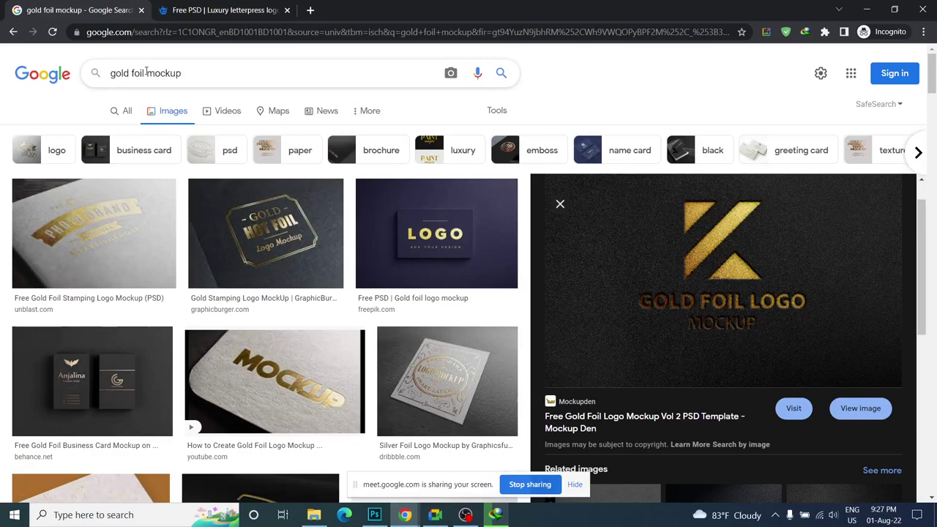
type("bu")
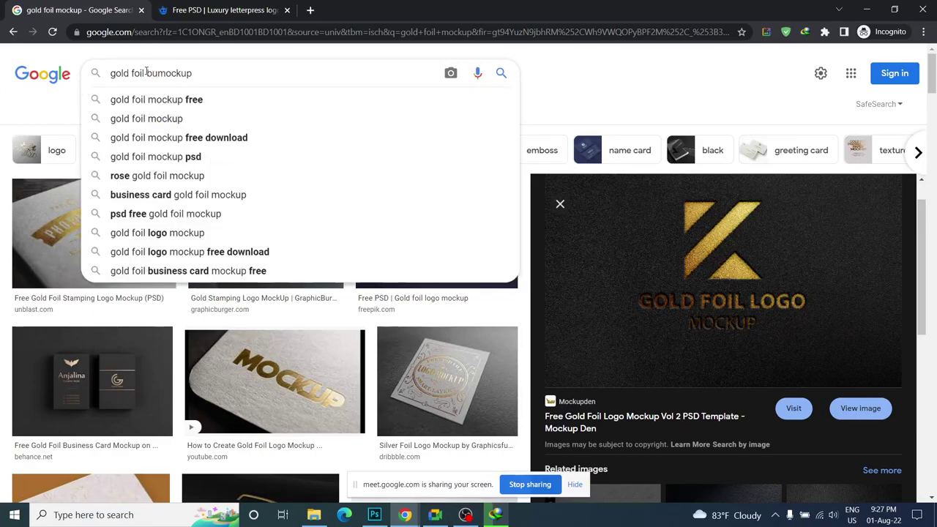
type("s")
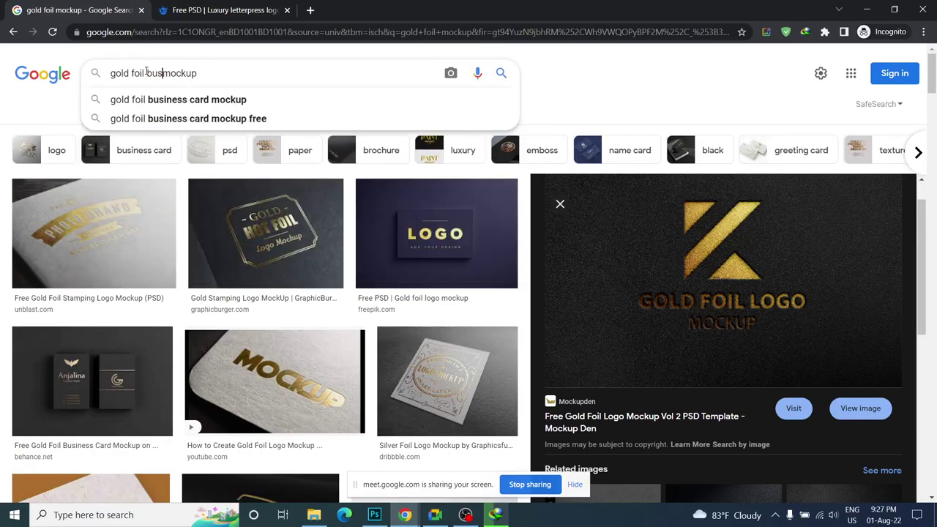
left_click(172, 103)
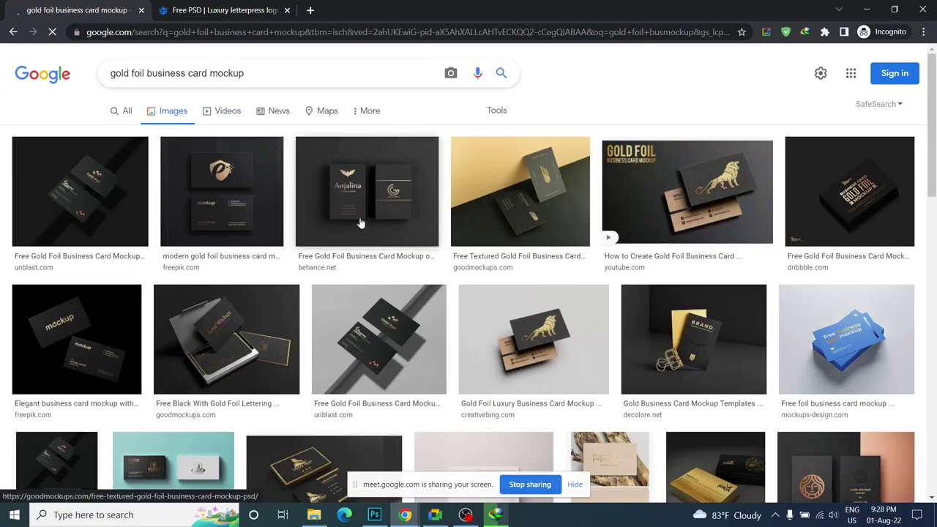
- Browse the business card mockup results, then bring up the finished mockup download
scroll(280, 265, "down", 3)
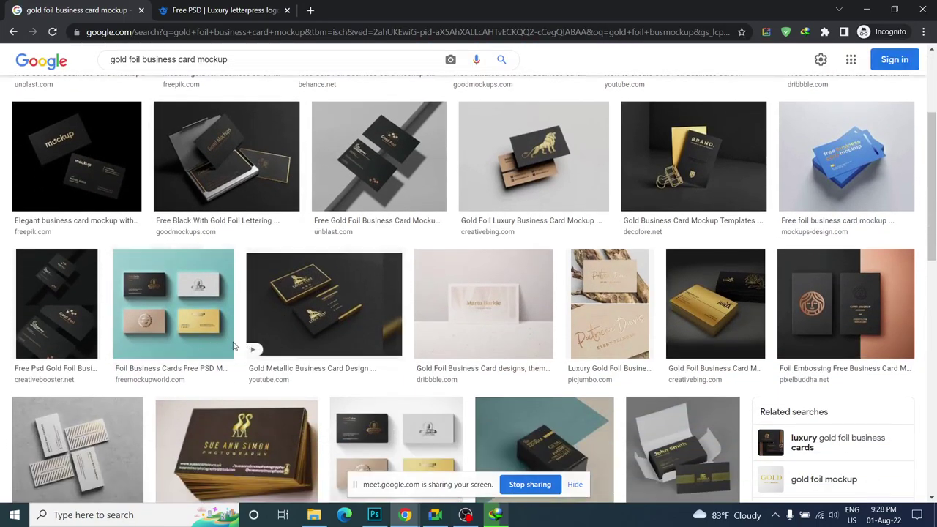
scroll(225, 351, "up", 2)
scroll(329, 169, "up", 1)
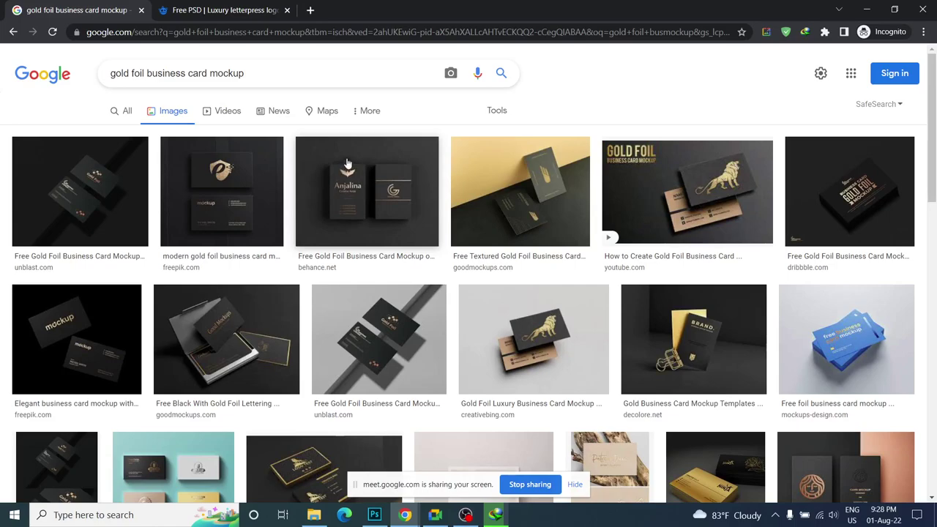
scroll(372, 180, "down", 3)
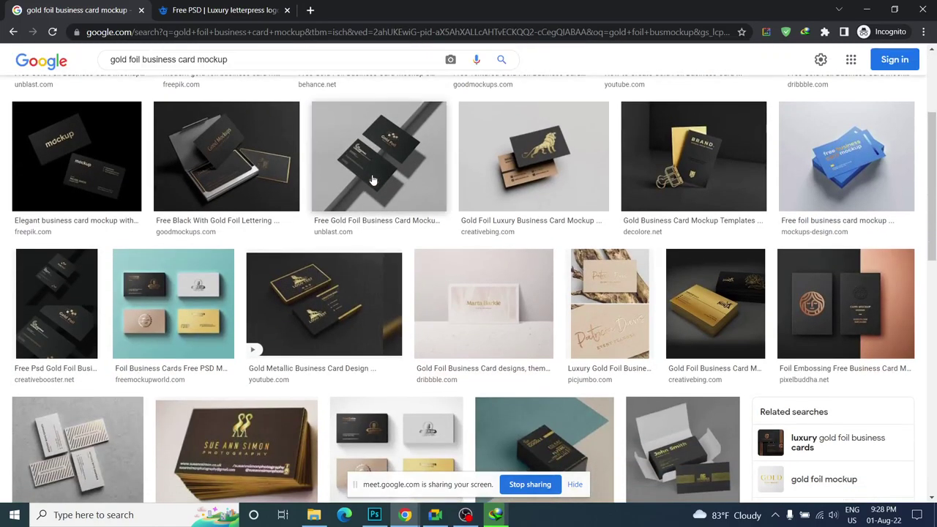
scroll(372, 180, "down", 3)
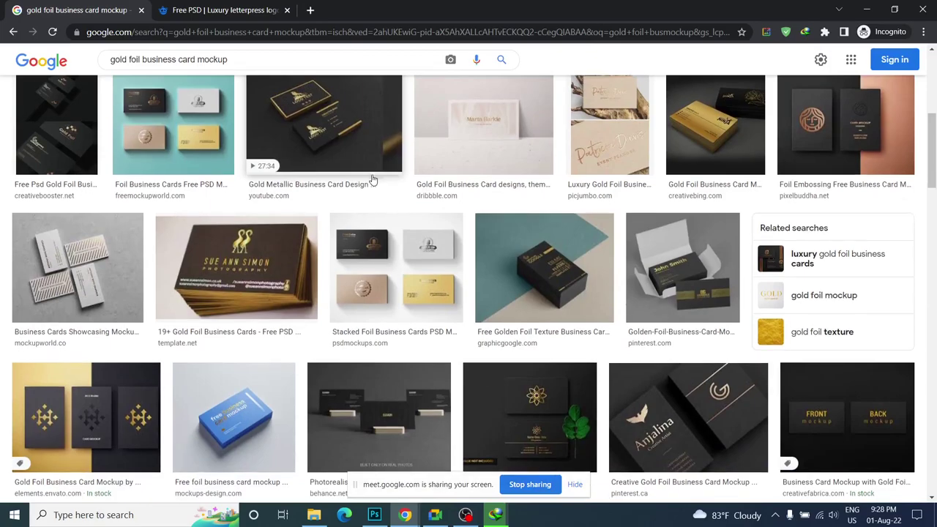
scroll(372, 180, "down", 1)
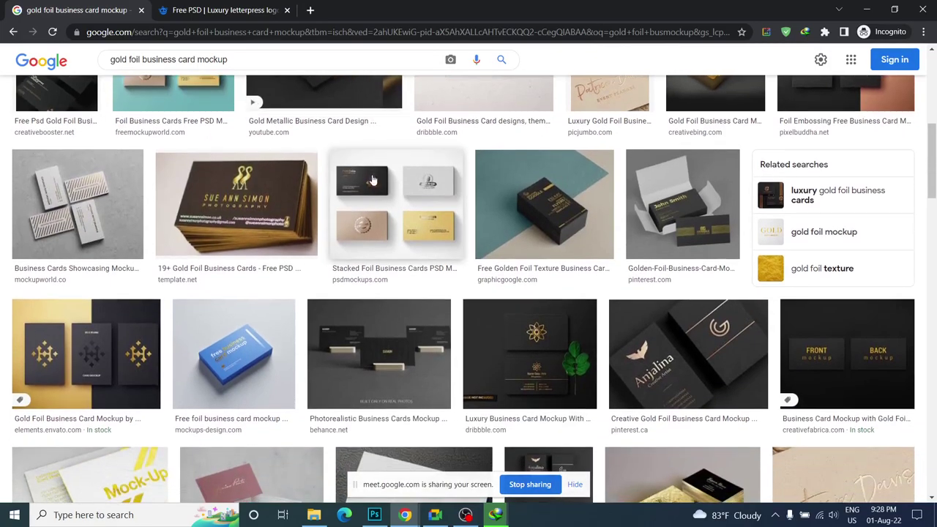
scroll(372, 180, "down", 4)
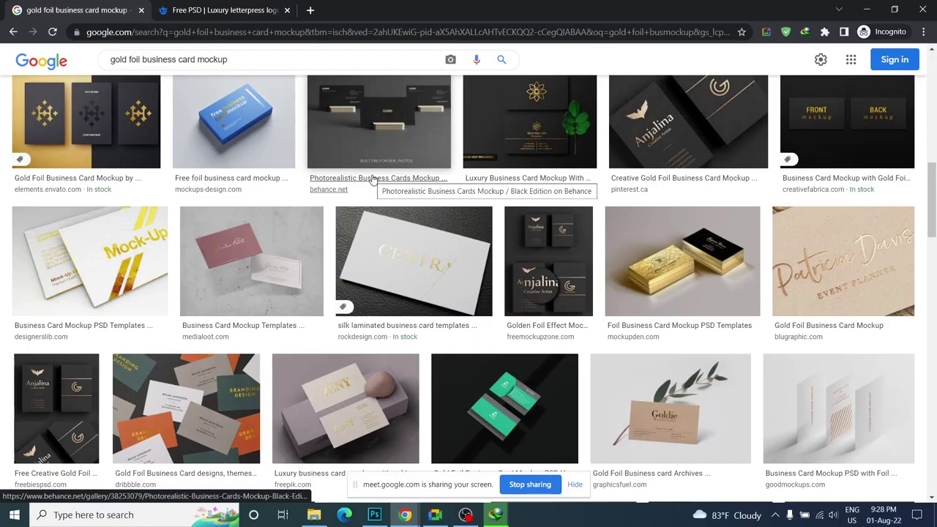
scroll(371, 180, "down", 2)
scroll(371, 180, "down", 1)
scroll(372, 180, "down", 6)
scroll(371, 180, "down", 5)
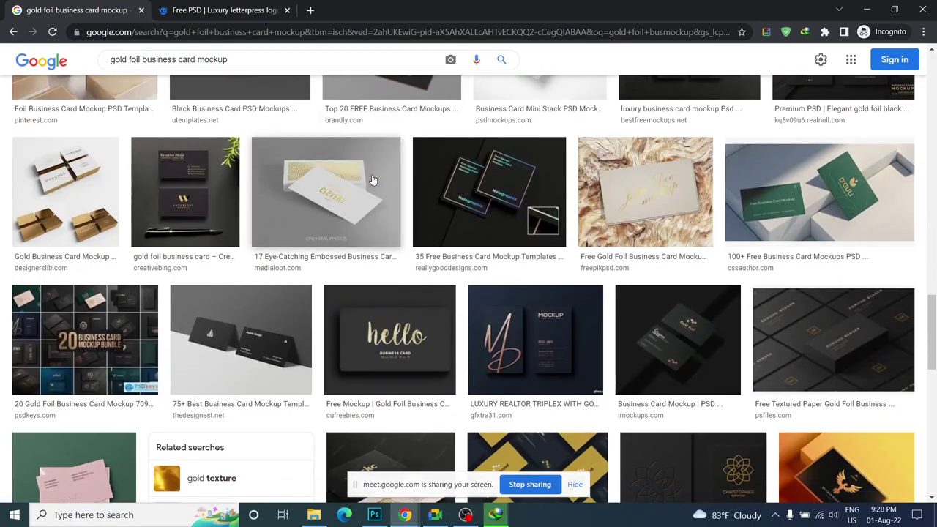
scroll(372, 180, "down", 3)
scroll(372, 180, "up", 3)
scroll(372, 180, "up", 6)
scroll(427, 203, "up", 6)
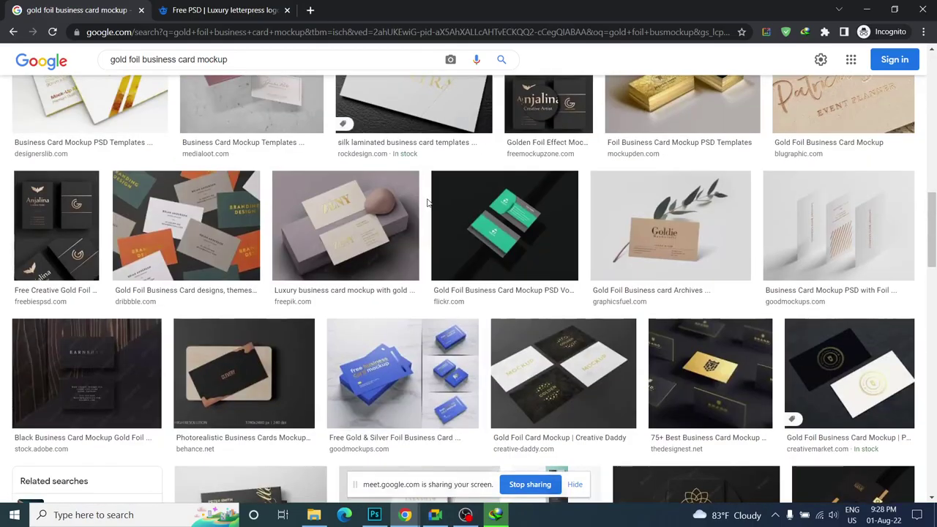
left_click(495, 514)
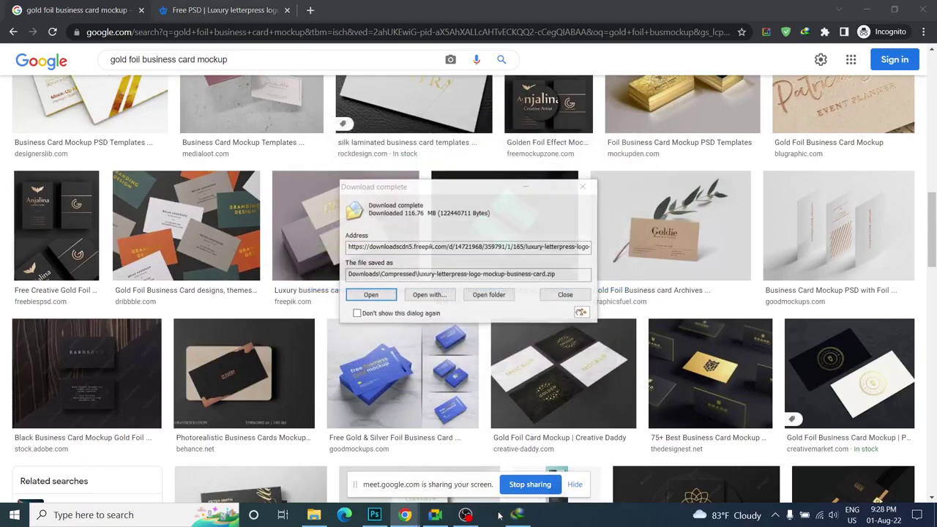
- Extract the downloaded letterpress mockup zip and open 9.psd from the extracted folder
left_click(486, 295)
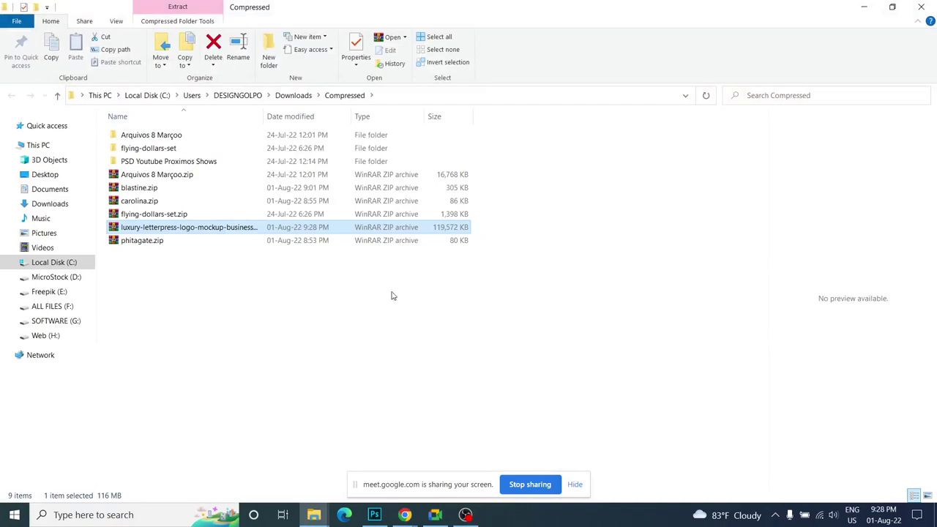
right_click(225, 230)
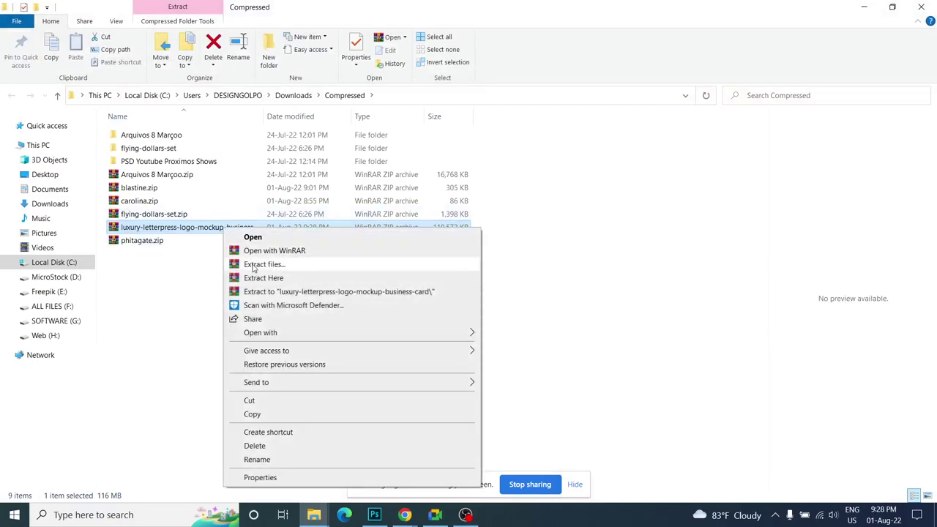
left_click(245, 259)
left_click(491, 396)
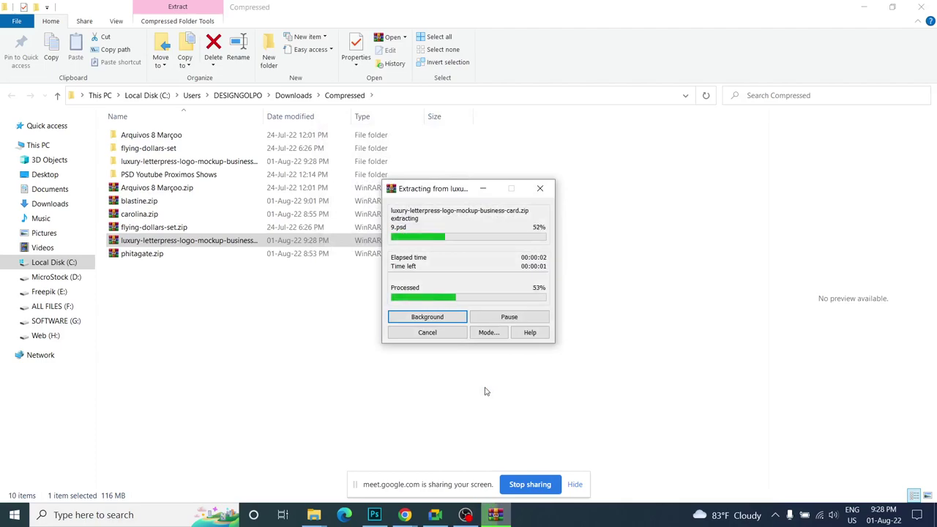
double_click(197, 162)
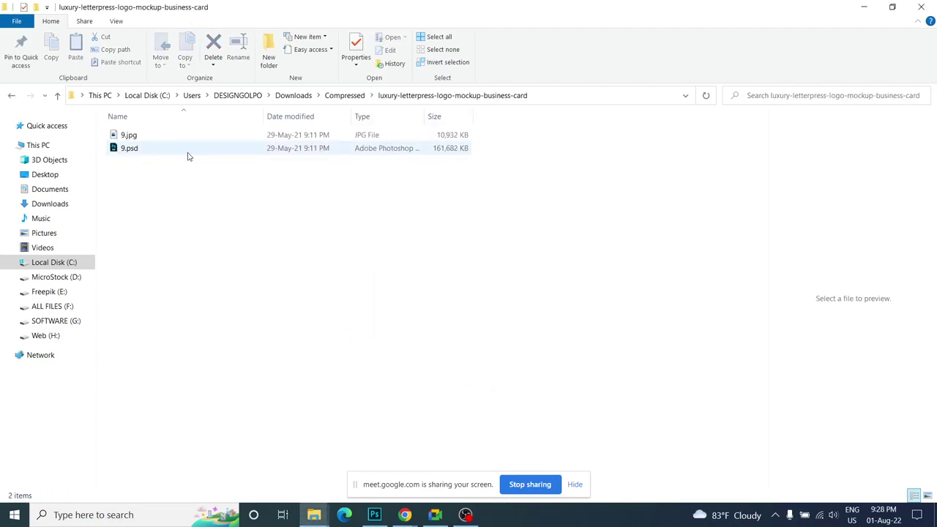
left_click(185, 152)
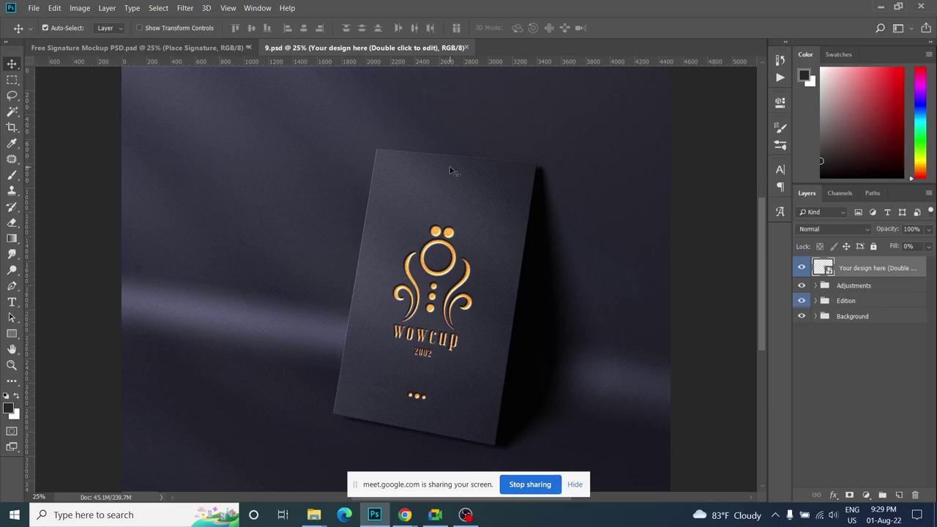
left_click(439, 513)
left_click(594, 87)
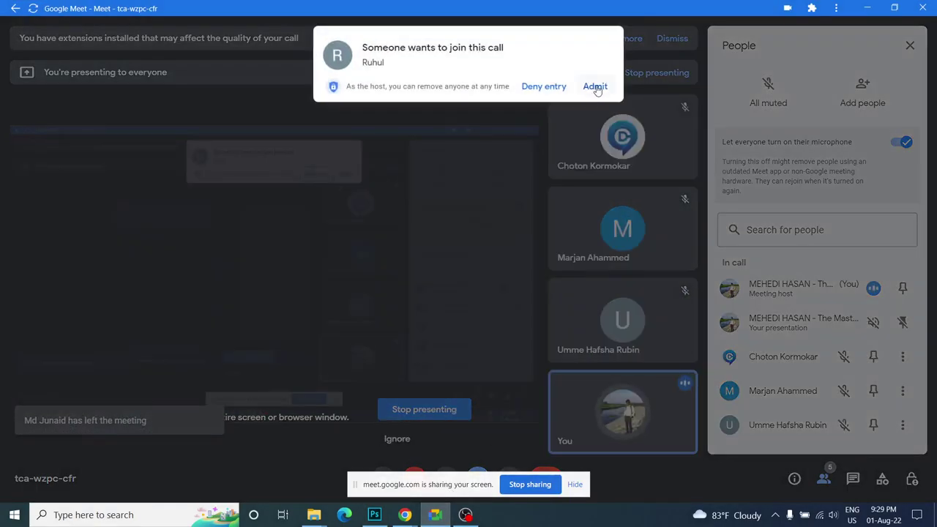
left_click(868, 7)
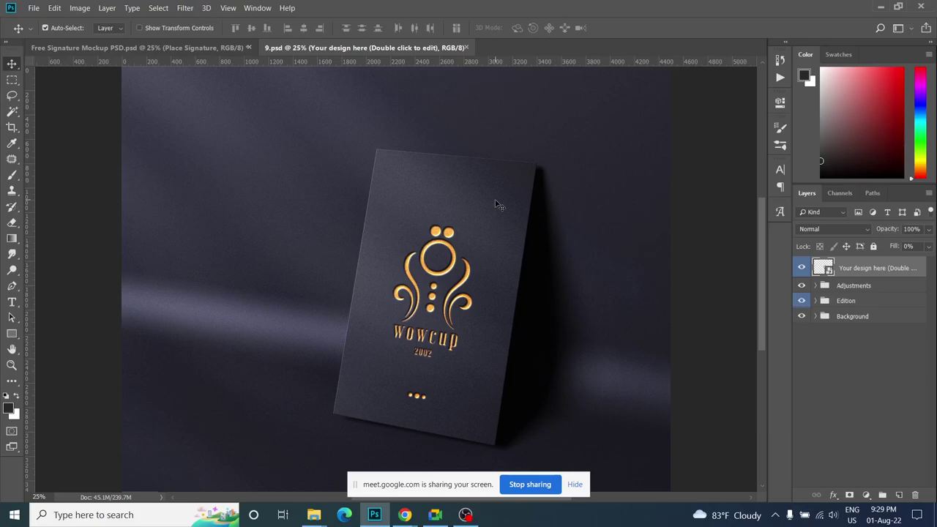
scroll(557, 293, "down", 1)
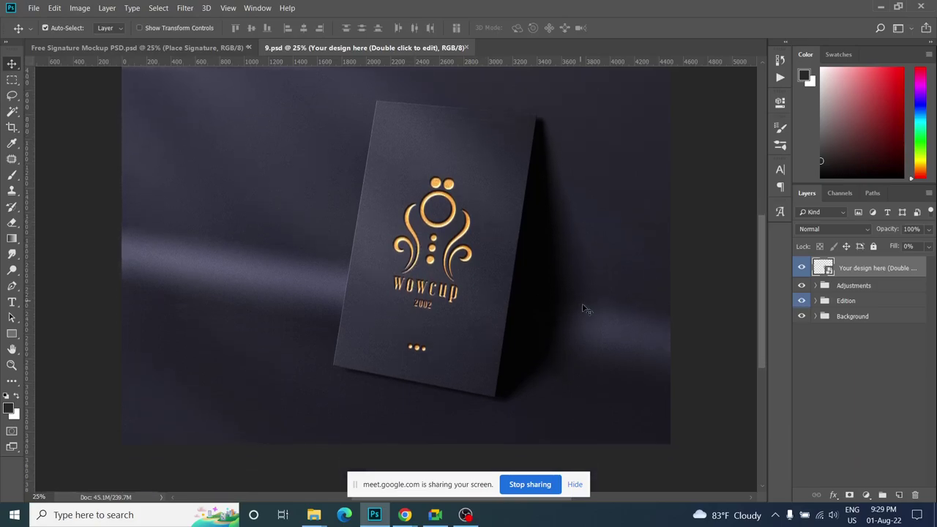
scroll(373, 230, "up", 3)
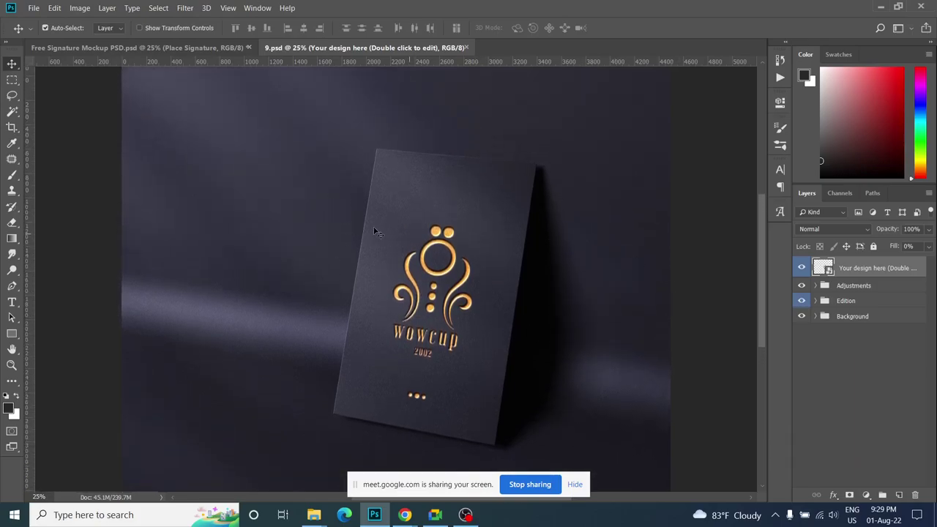
scroll(506, 293, "down", 2)
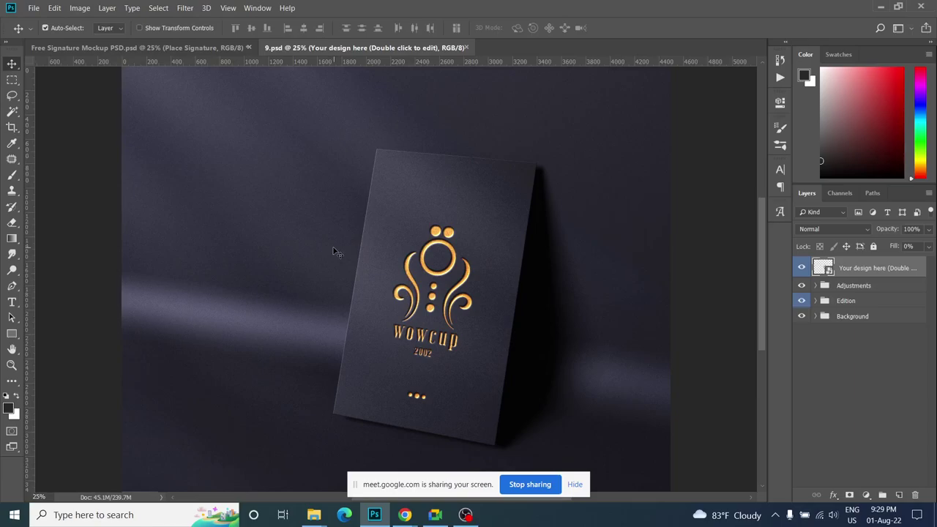
left_click(574, 483)
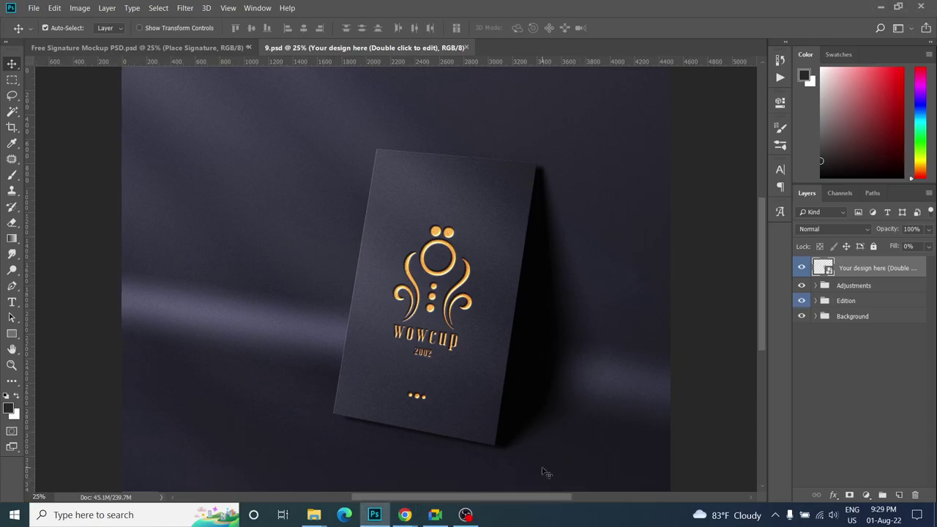
- In the front-design smart object, embed Jhon Rio2-01.png and shrink it to about 38%
double_click(822, 268)
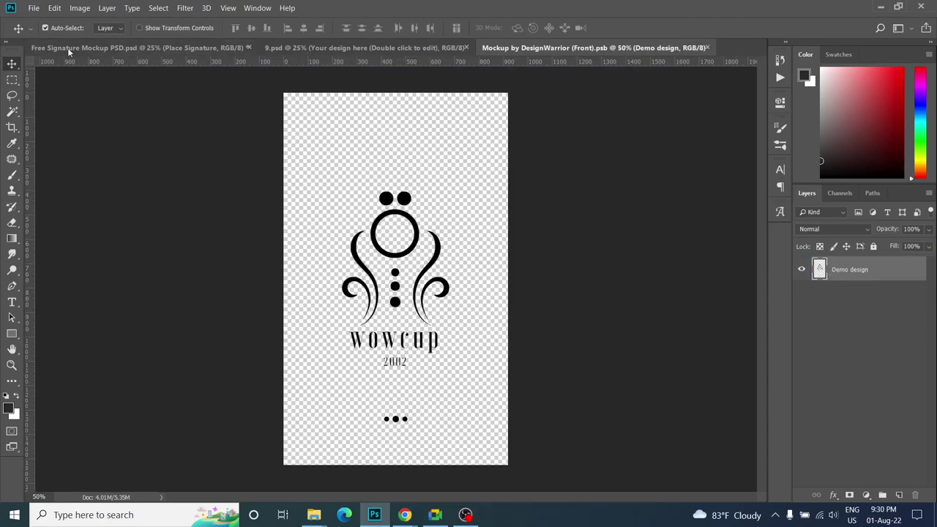
left_click(34, 8)
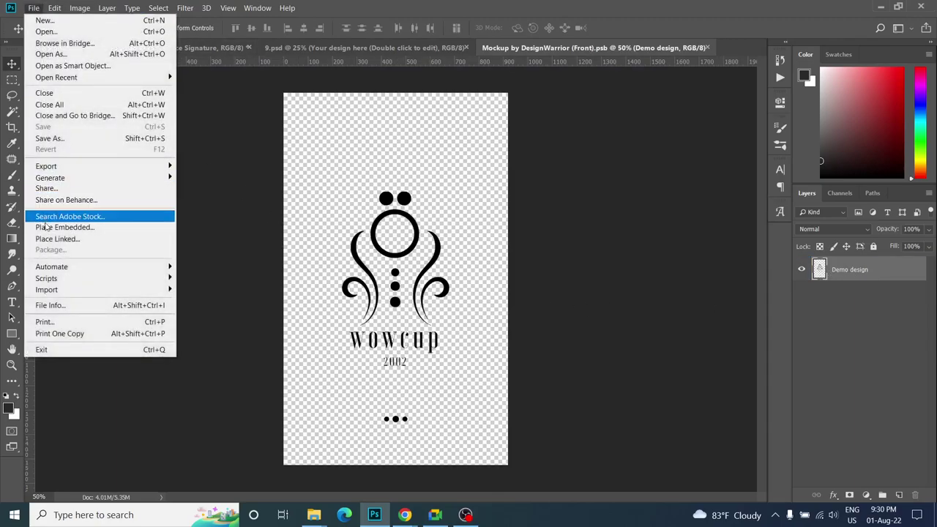
left_click(45, 227)
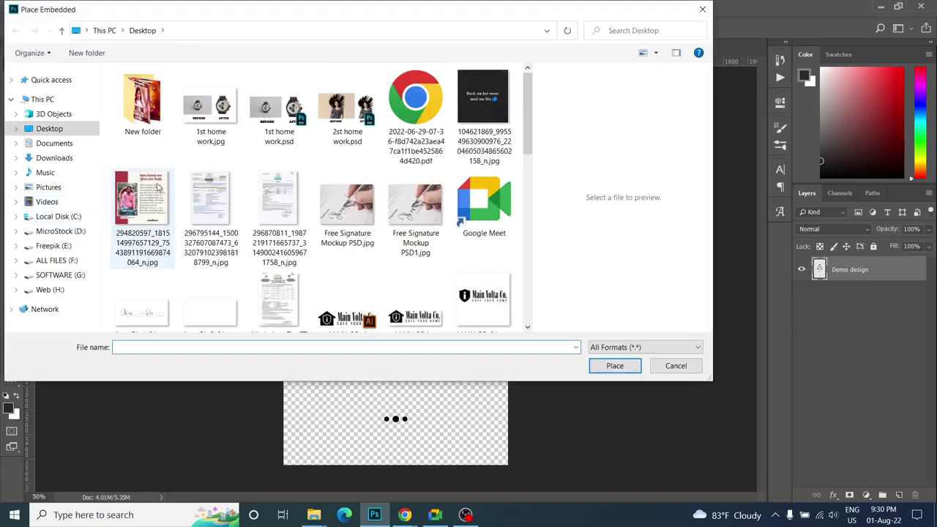
scroll(168, 219, "down", 1)
left_click(203, 271)
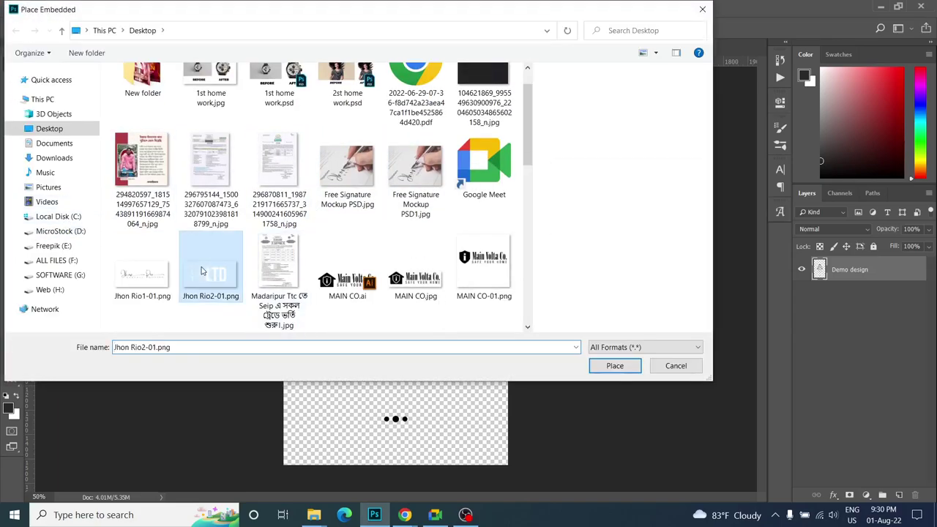
left_click(615, 365)
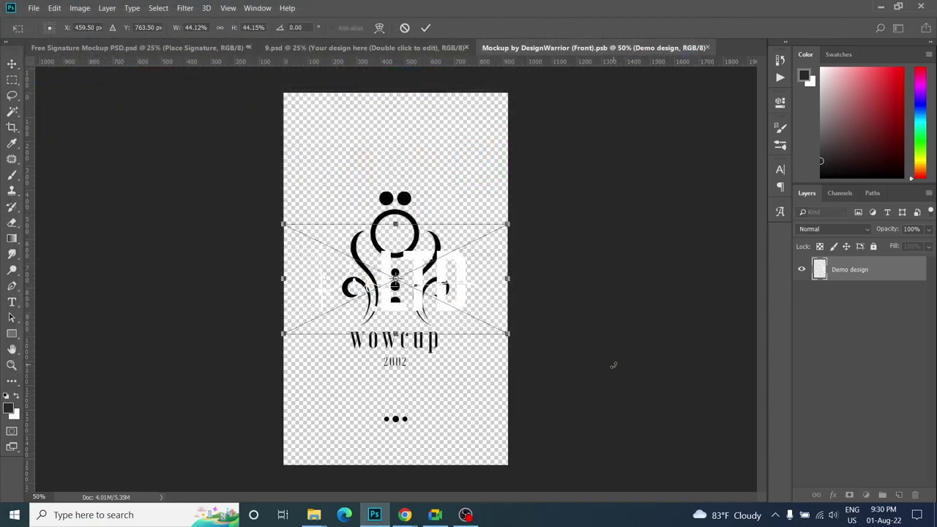
left_click_drag(509, 336, 448, 307)
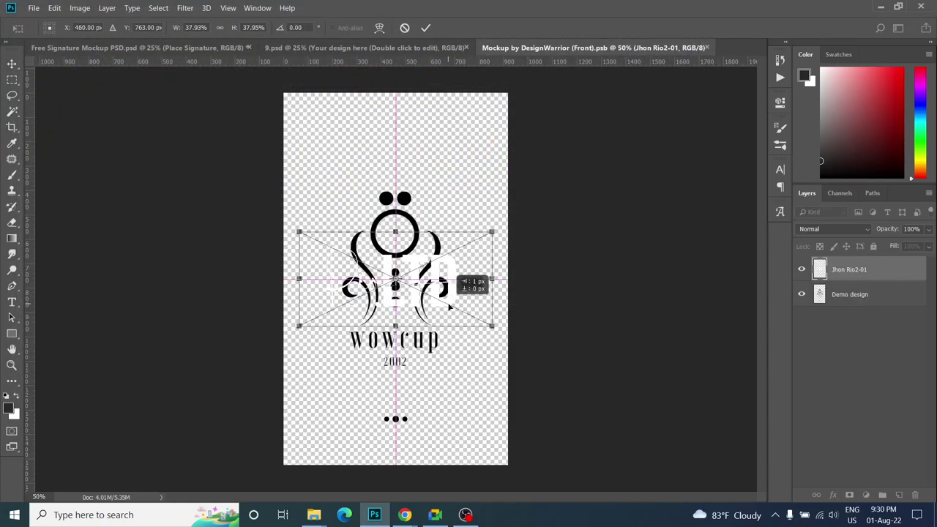
key("Return")
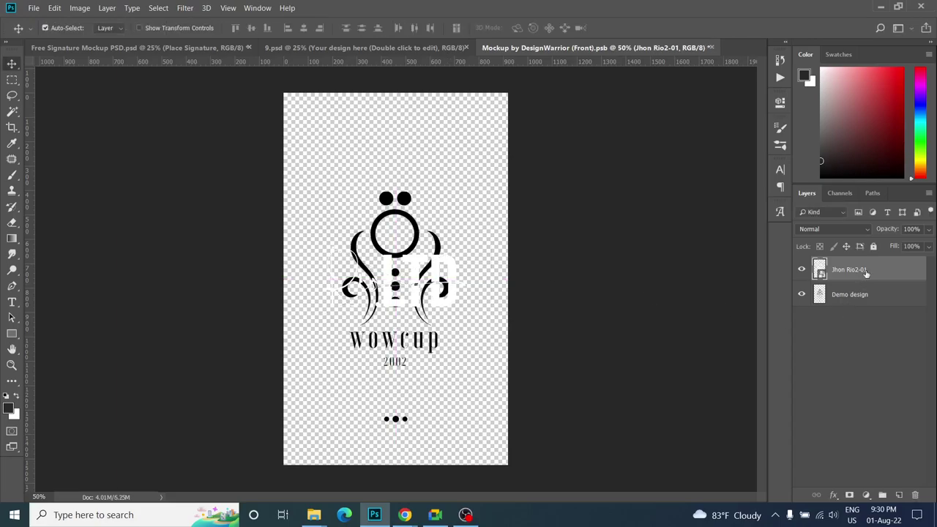
- Give the Jhon Rio2-01 logo layer a black Color Overlay style
double_click(881, 269)
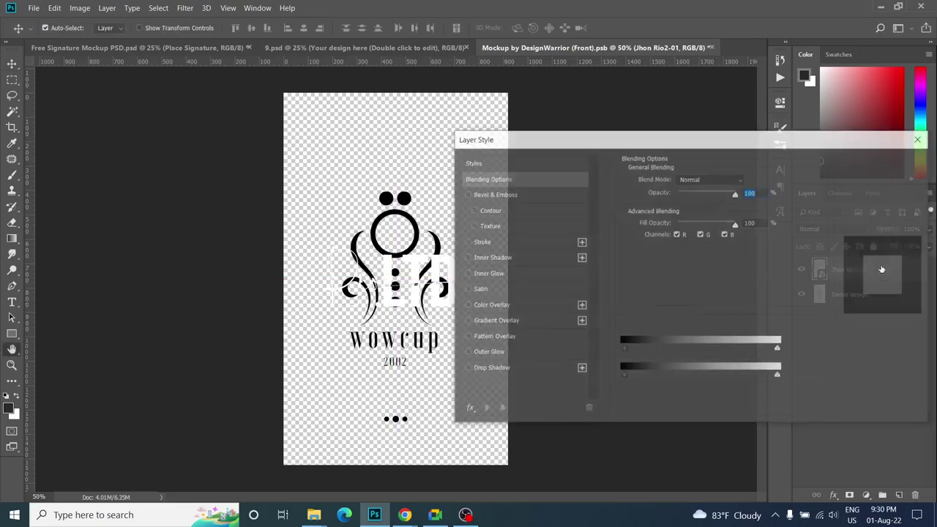
left_click(492, 305)
left_click(750, 181)
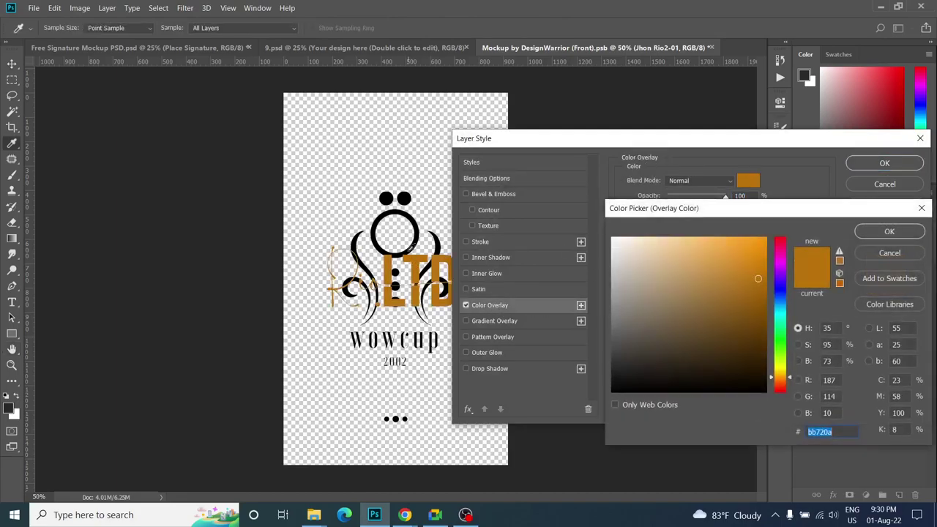
left_click(405, 198)
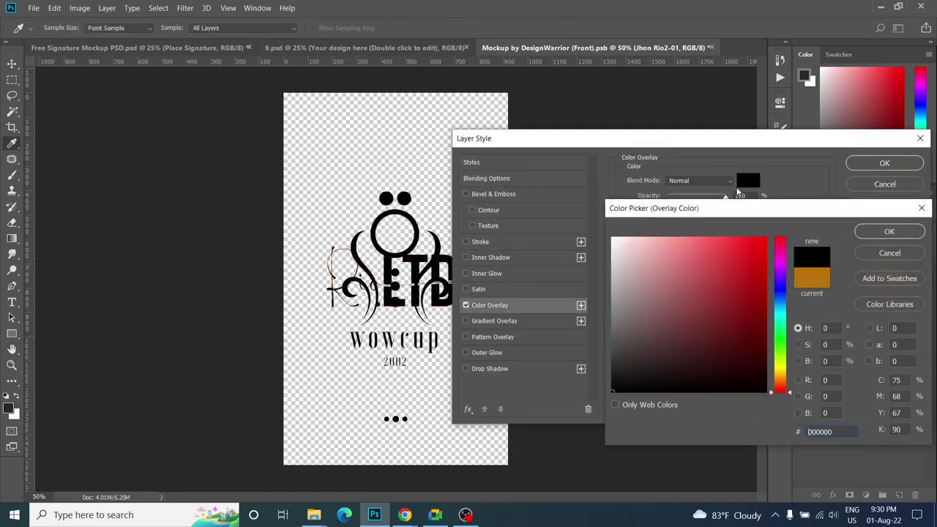
left_click(888, 231)
left_click(884, 163)
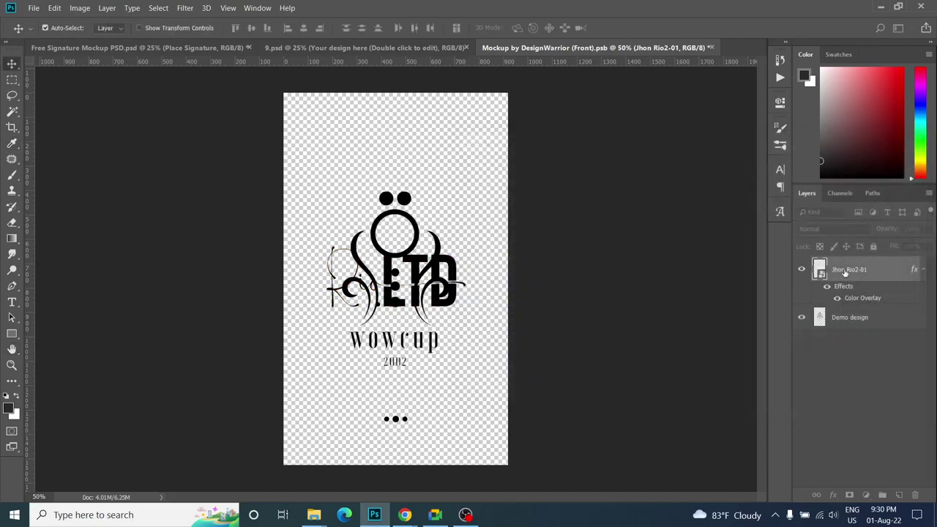
- Select the old emblem on the Demo design layer and delete it, keeping the dots
left_click(801, 317)
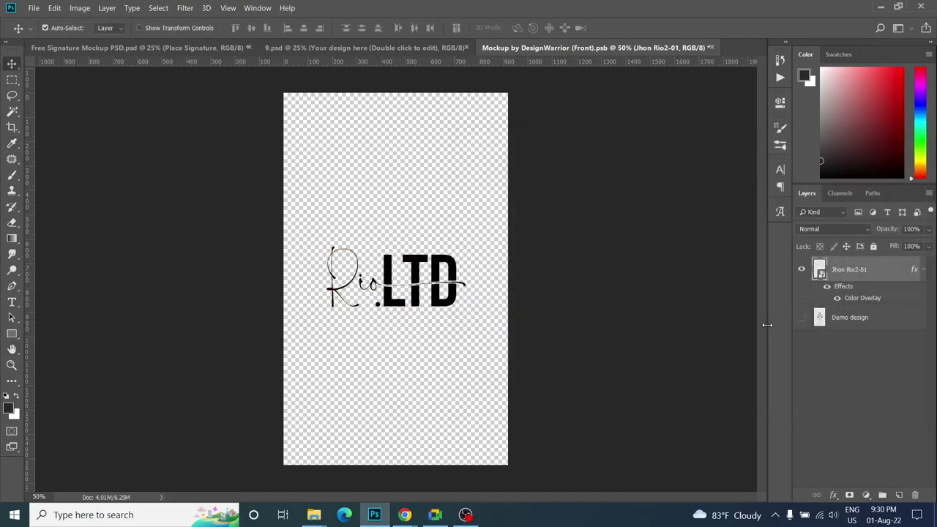
left_click(801, 317)
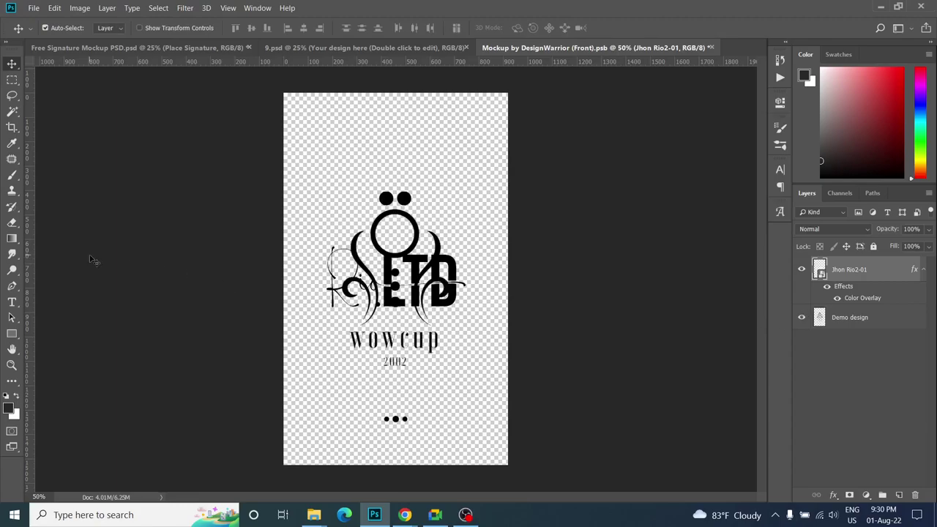
left_click(12, 79)
left_click_drag(311, 160, 476, 395)
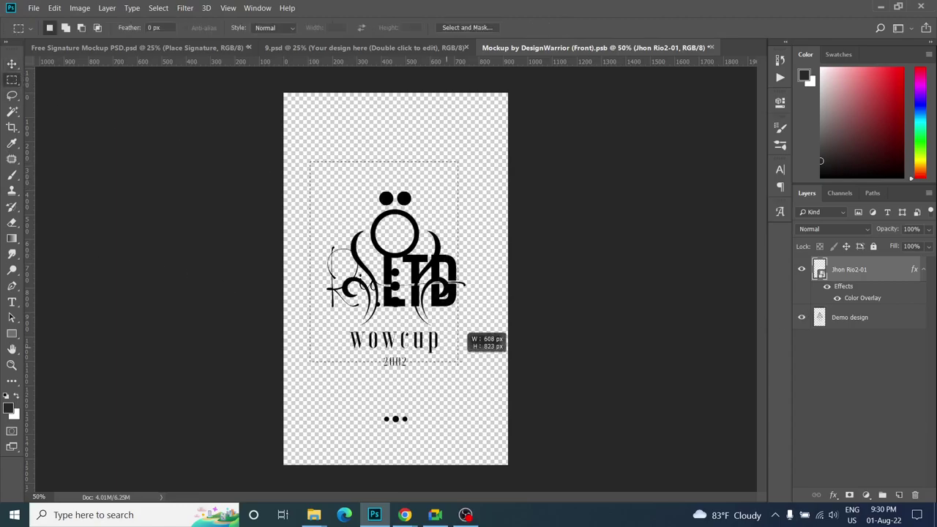
key("Delete")
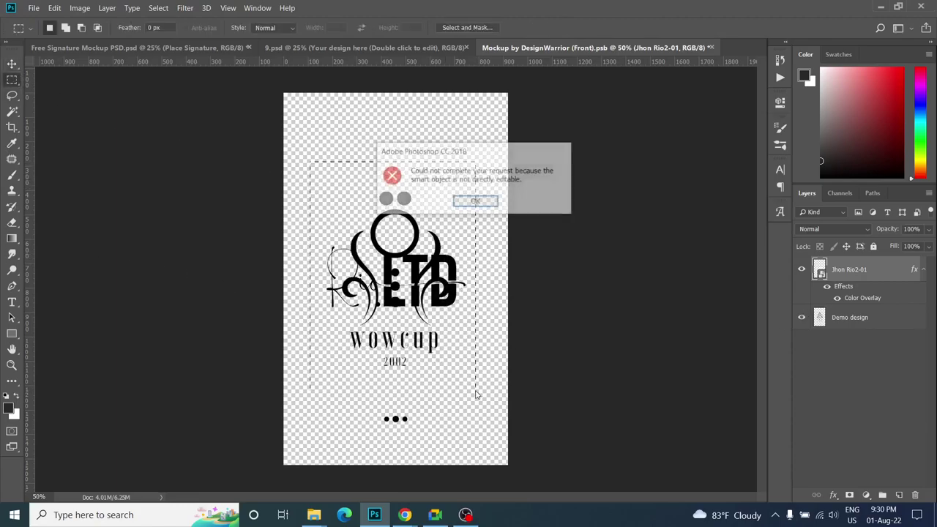
left_click(476, 202)
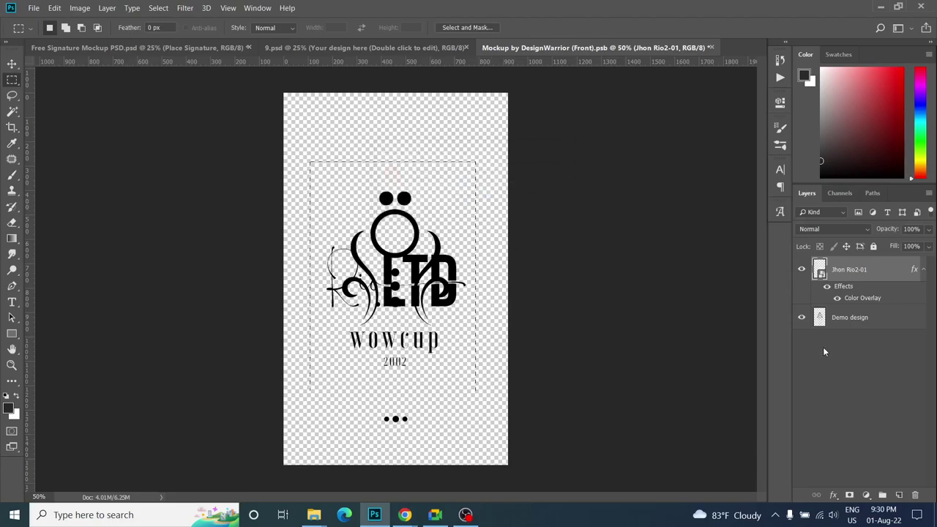
left_click(849, 317)
key("Delete")
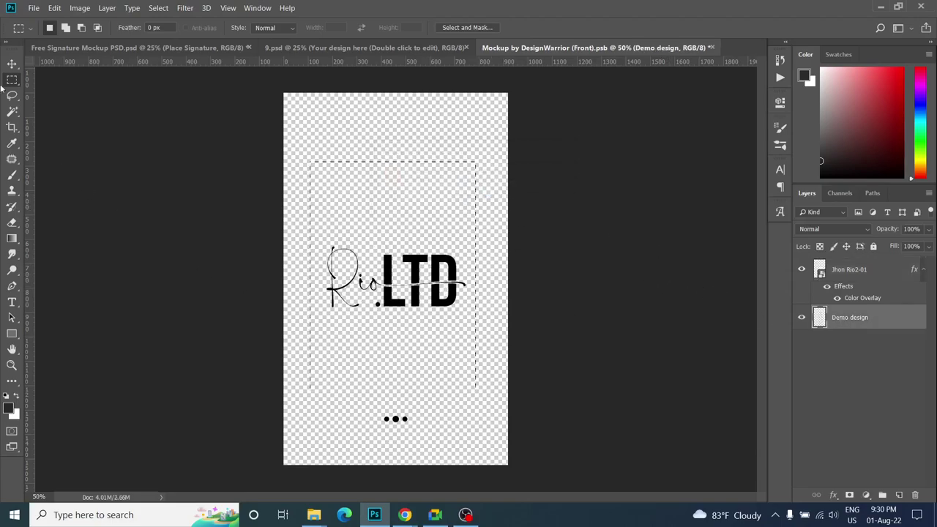
- Clear the selection, save the .psb card design, and view the 9.psd mockup
left_click(12, 64)
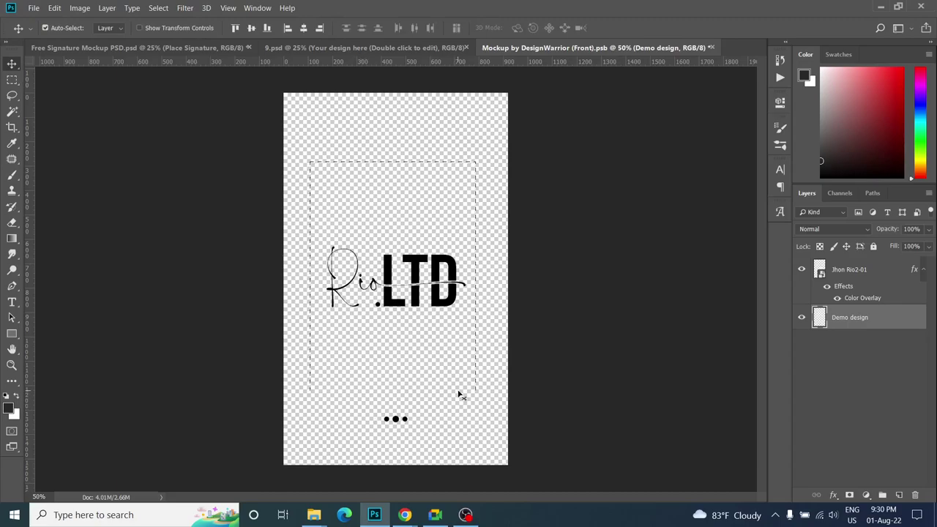
key("ctrl+d")
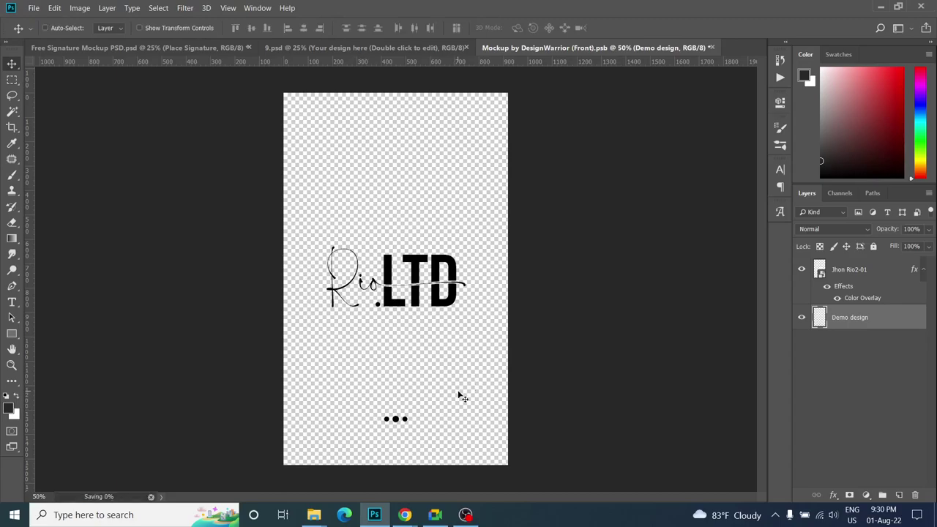
key("ctrl+s")
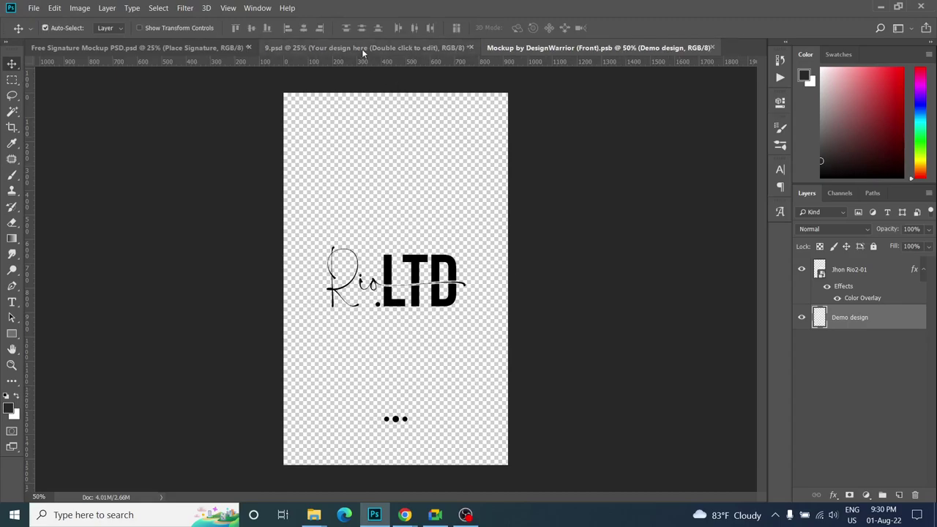
left_click(362, 49)
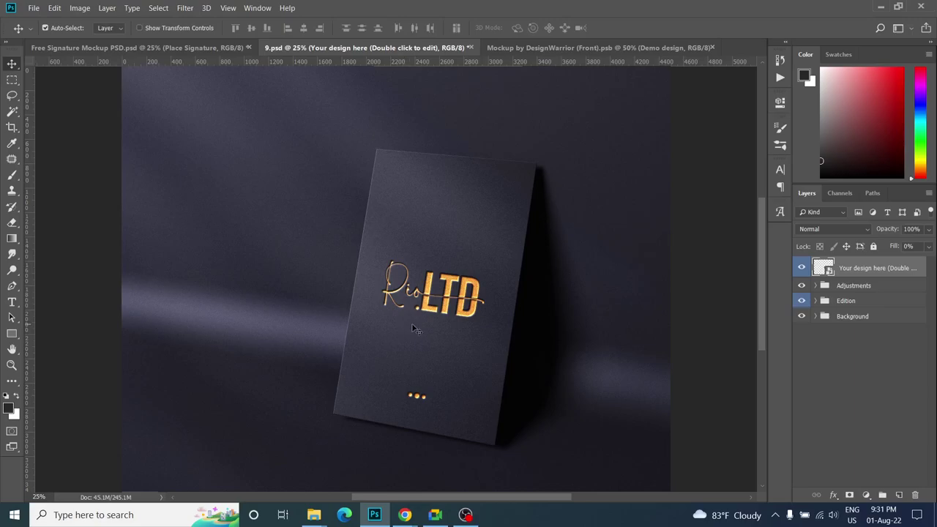
left_click(198, 49)
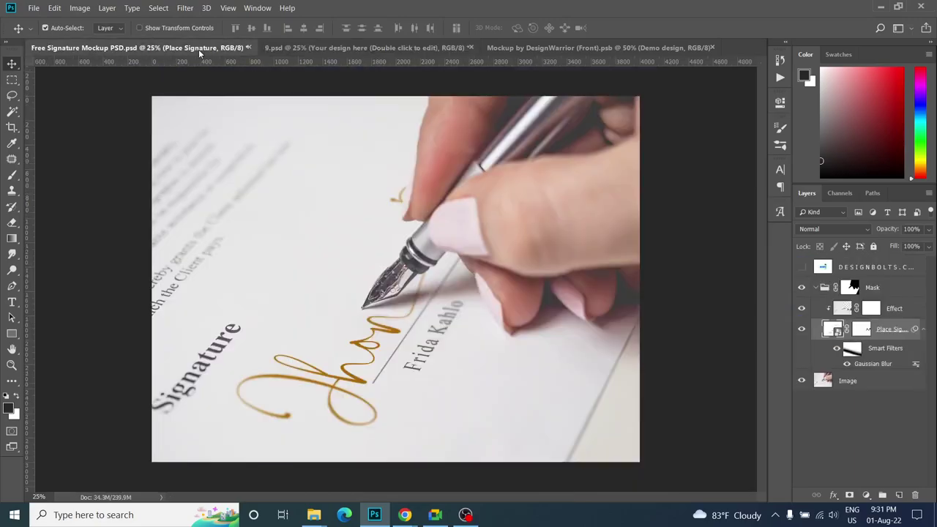
left_click(562, 47)
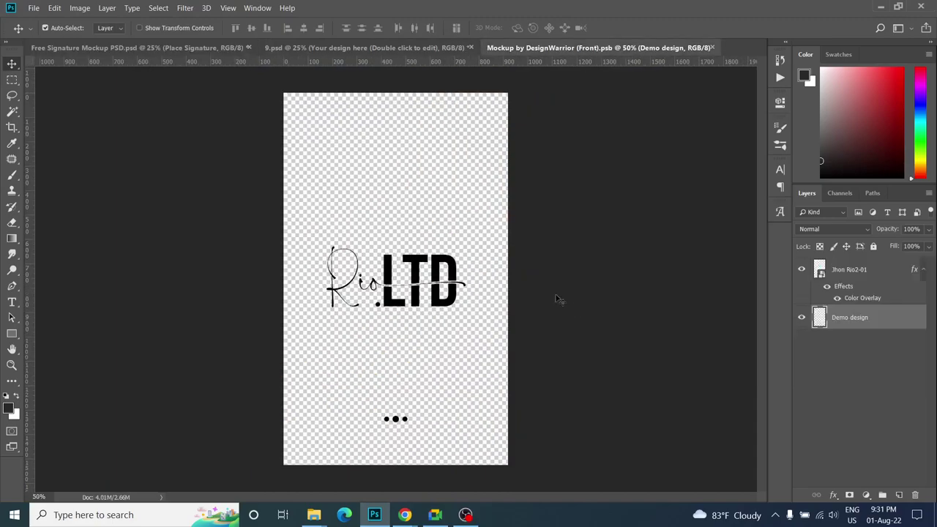
left_click(34, 8)
left_click(80, 227)
scroll(324, 240, "down", 1)
scroll(324, 239, "down", 1)
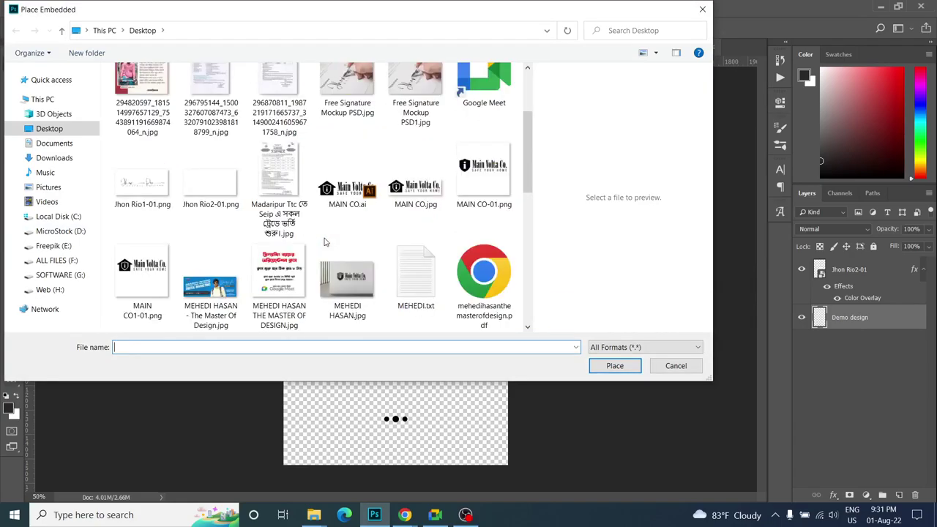
double_click(138, 182)
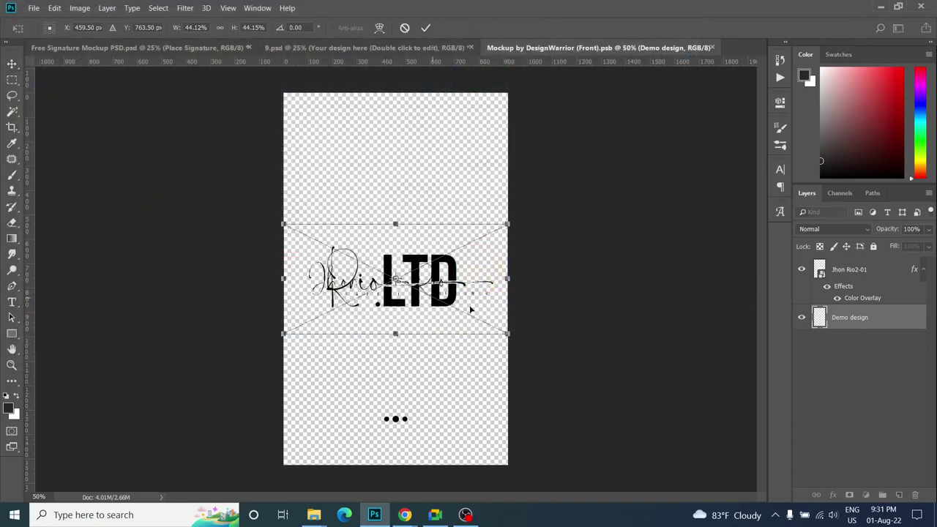
key("Return")
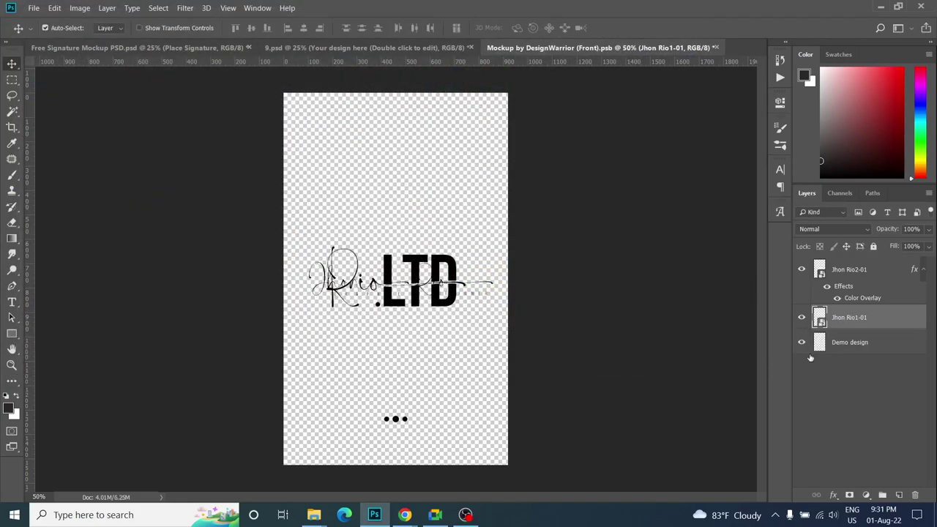
- Hide the Rio.LTD logo layer and check the signature on the 9.psd mockup
left_click(802, 270)
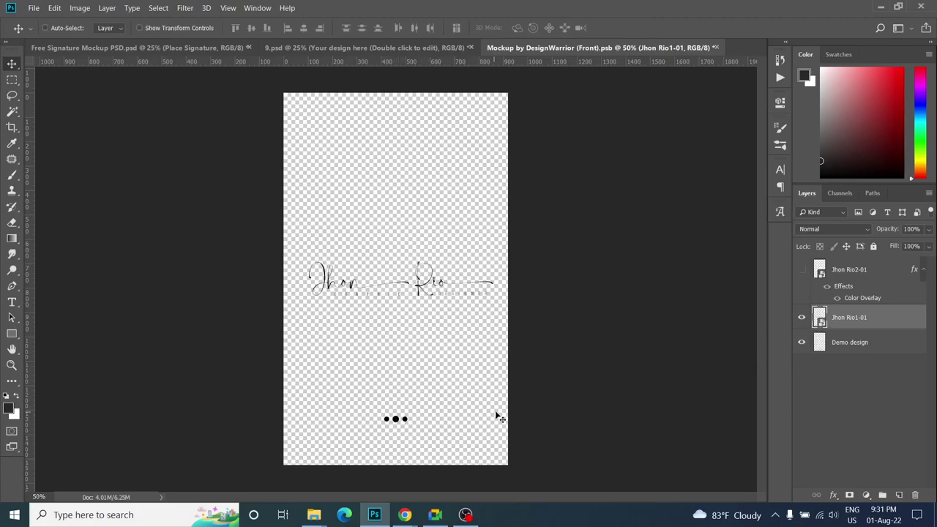
left_click(354, 48)
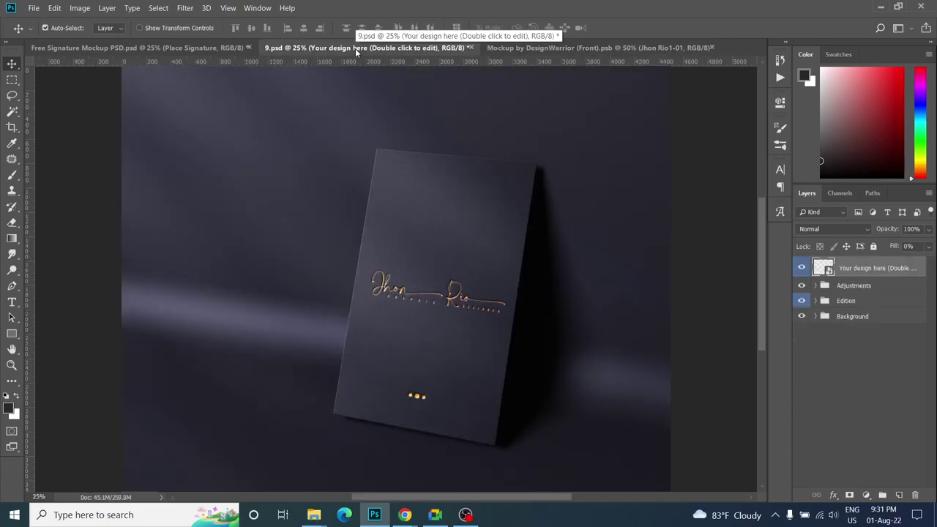
scroll(442, 354, "up", 3)
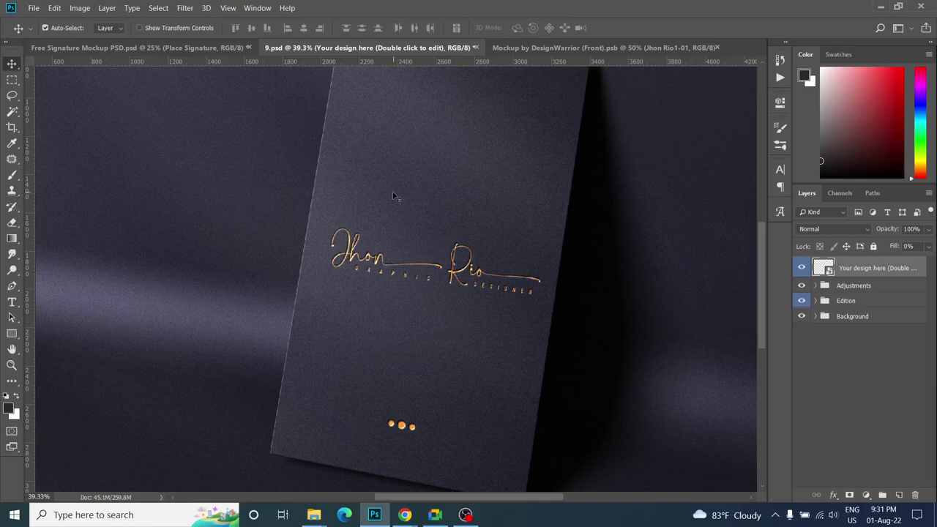
left_click(529, 46)
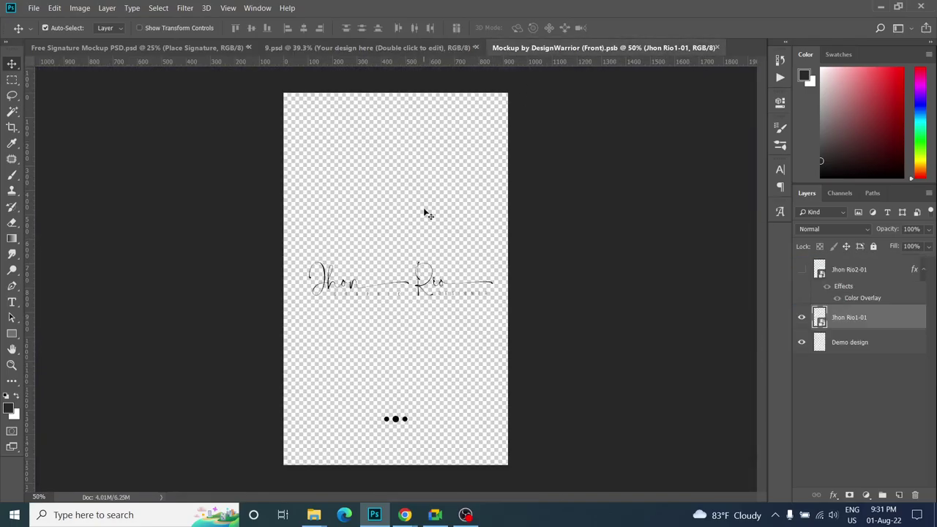
left_click(434, 284)
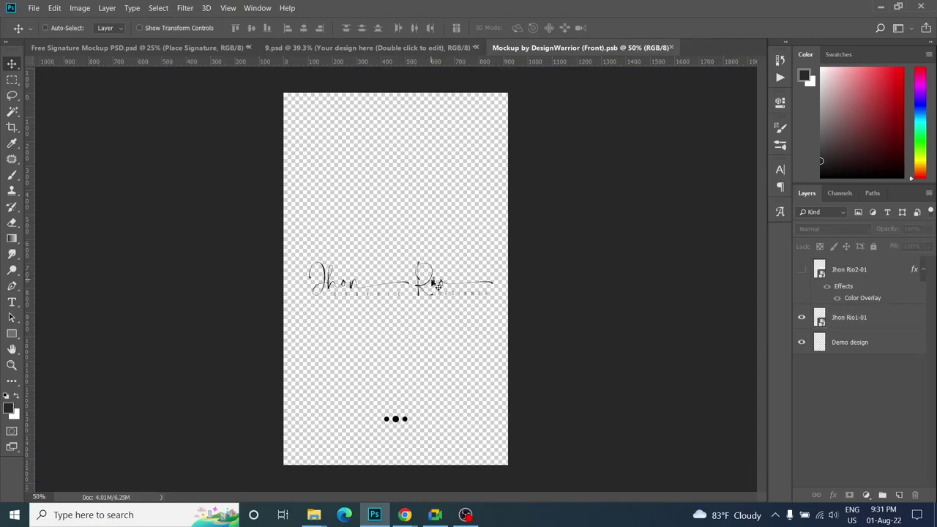
left_click(869, 321)
key("ctrl+t")
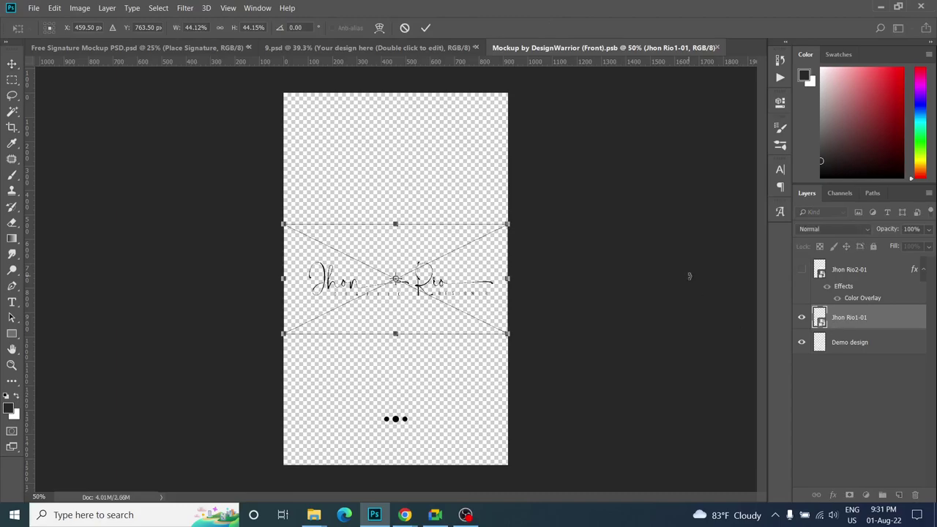
mouse_move(547, 221)
left_mouse_down()
mouse_move(358, 168)
mouse_move(287, 110)
left_mouse_up()
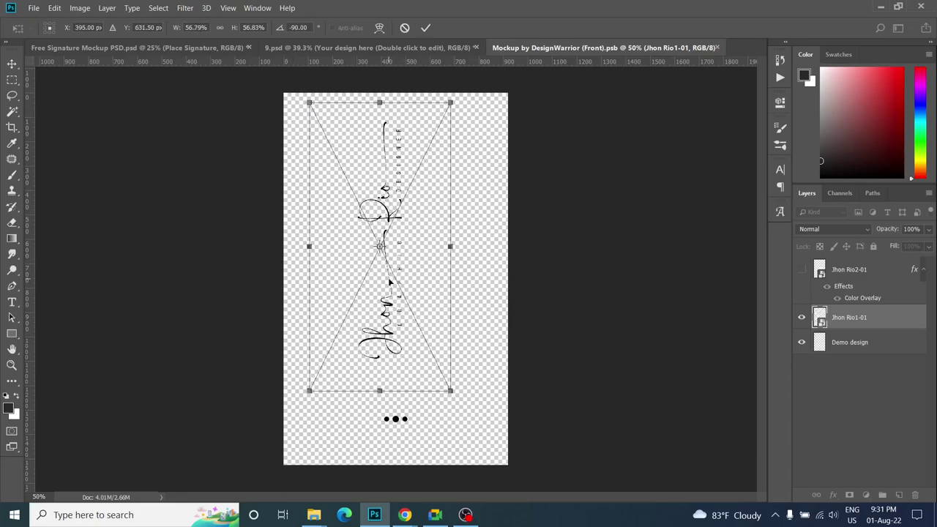
left_click_drag(390, 281, 401, 300)
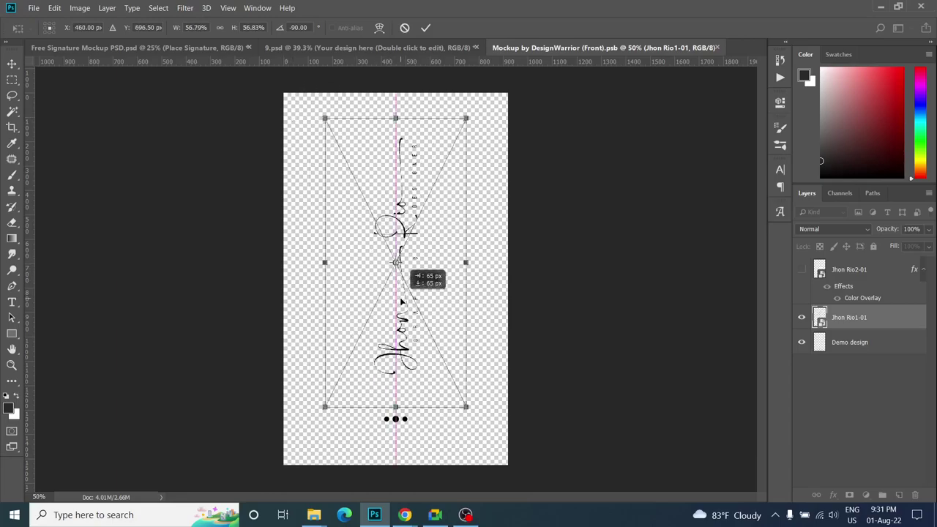
left_click_drag(324, 117, 305, 104)
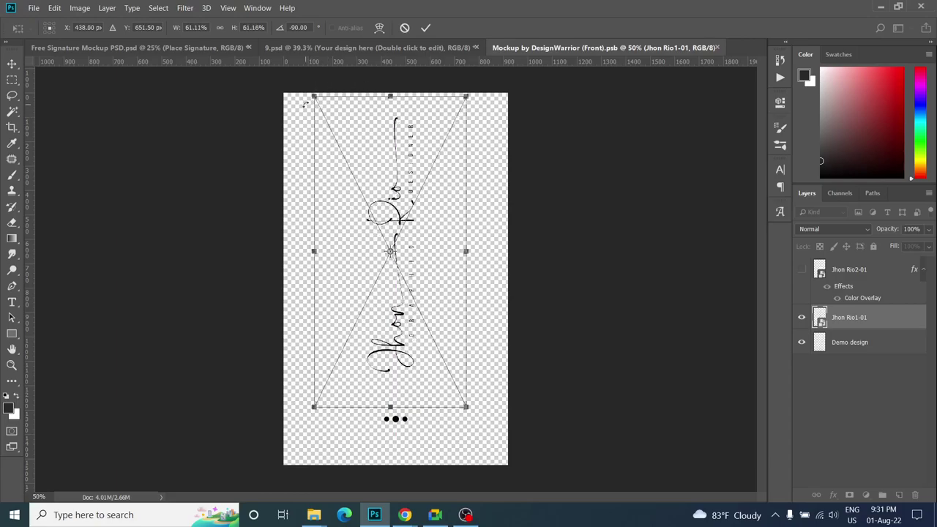
left_click_drag(398, 316, 391, 328)
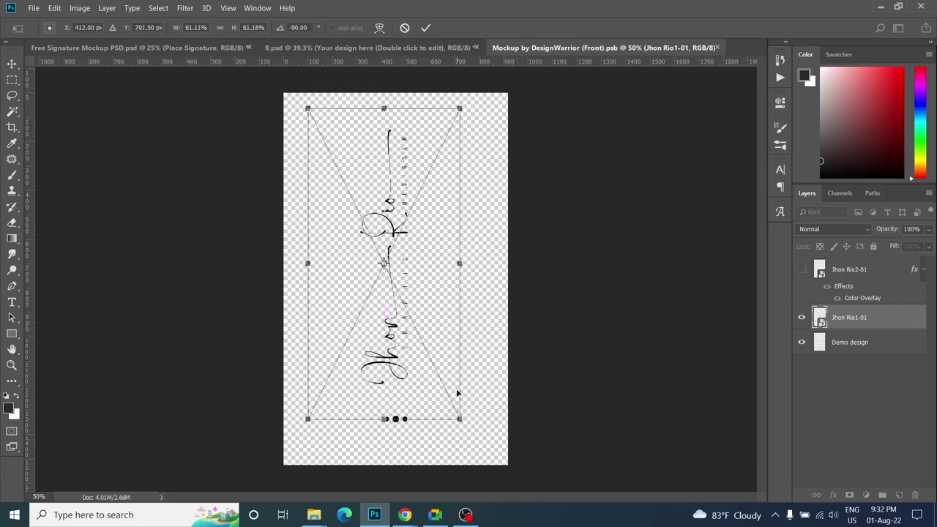
left_click_drag(460, 420, 474, 447)
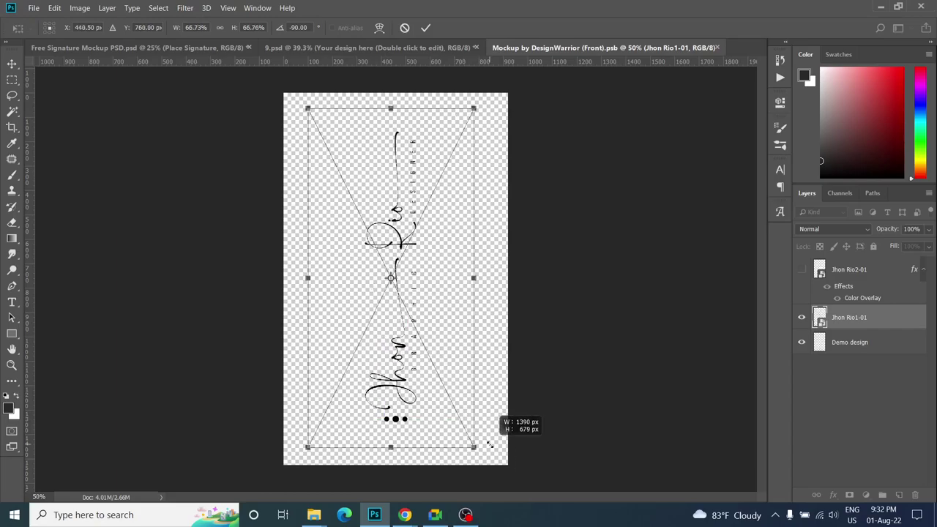
left_click_drag(399, 332, 397, 322)
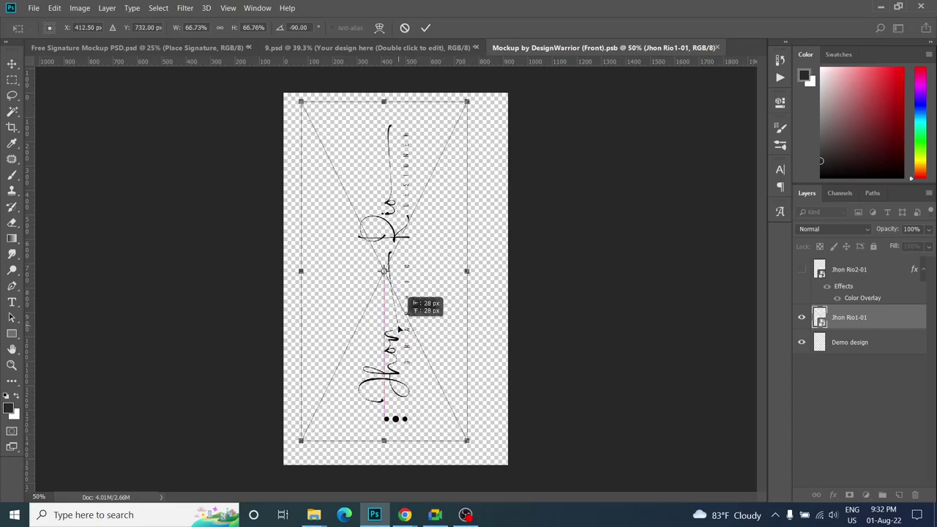
key("Return")
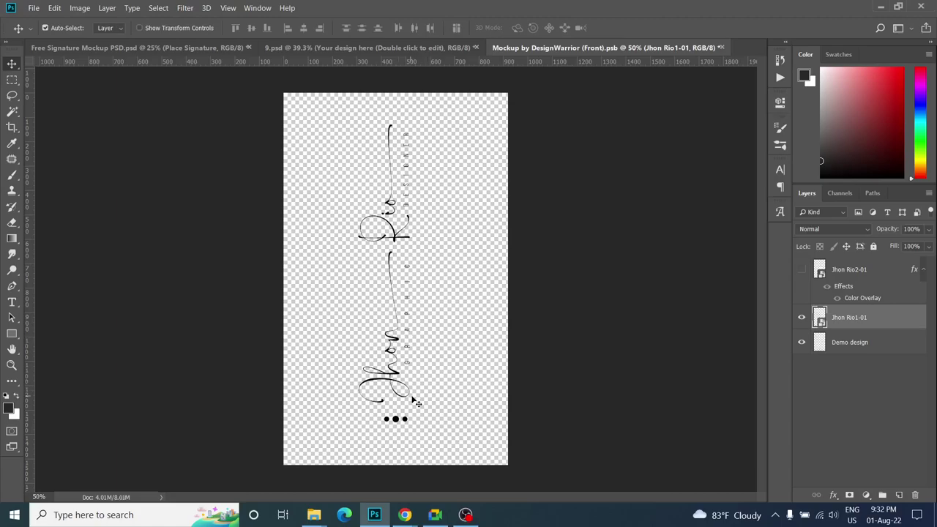
- Rotate the Demo design dots into a vertical column and move them beside the signature
left_click(401, 428)
key("ctrl+t")
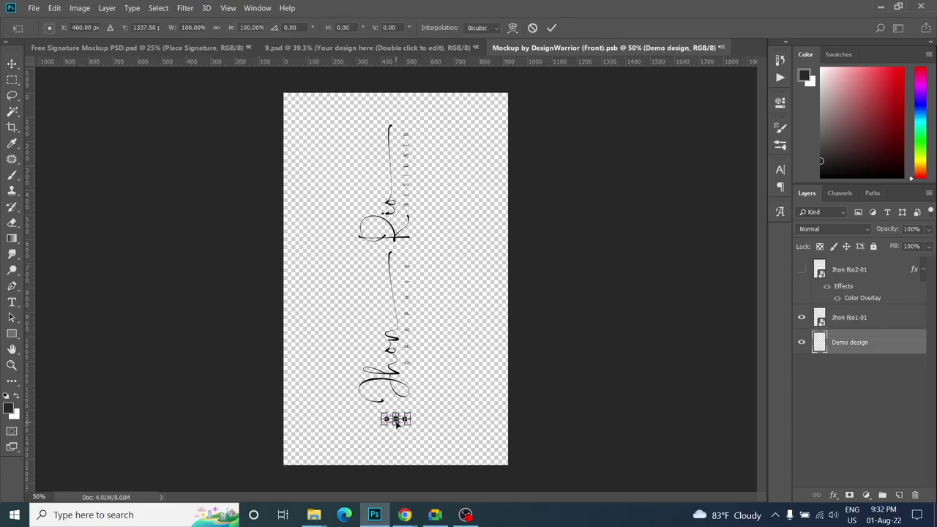
left_click_drag(539, 357, 373, 308)
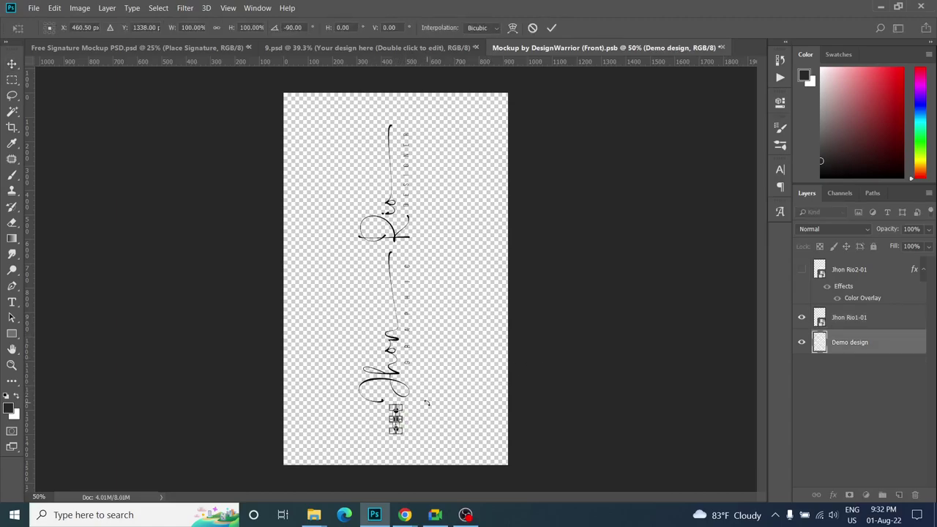
key("Return")
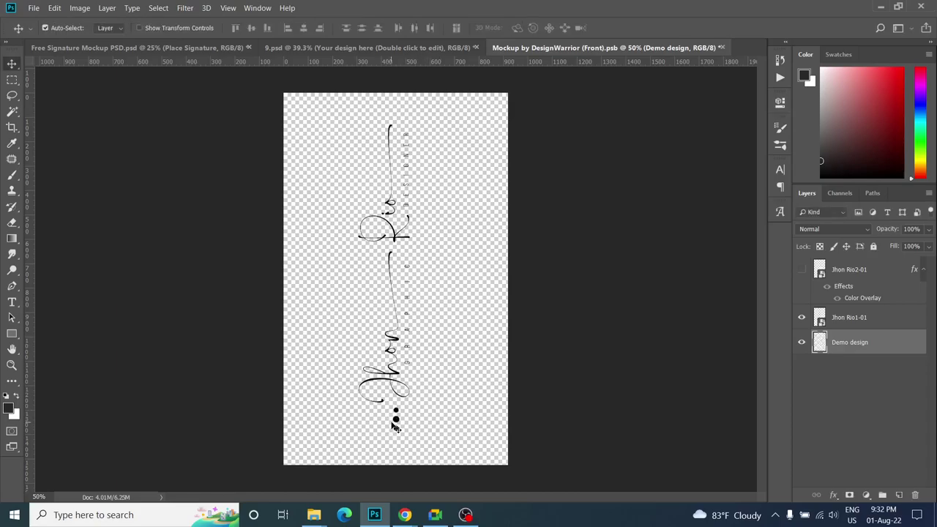
left_click_drag(399, 425, 436, 288)
- View the whole 9.psd card mockup and select all its layers
left_click(352, 50)
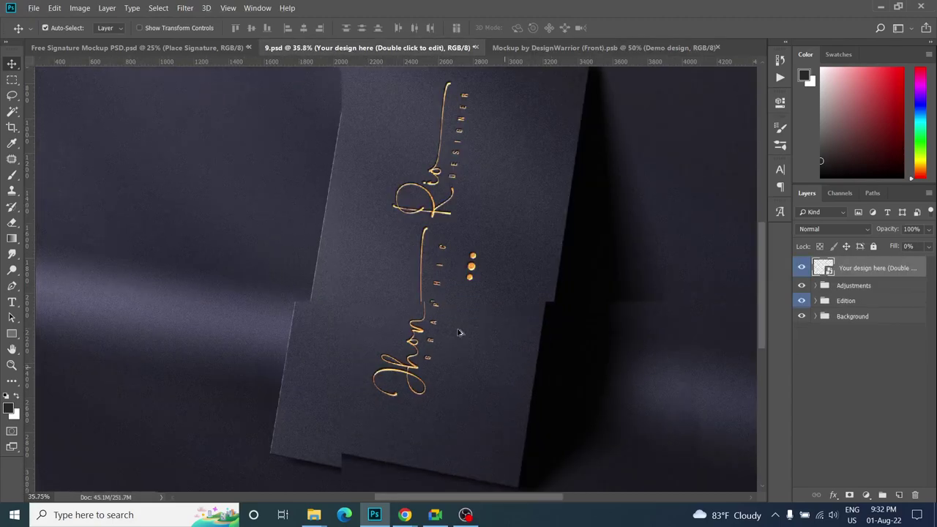
scroll(460, 333, "down", 2)
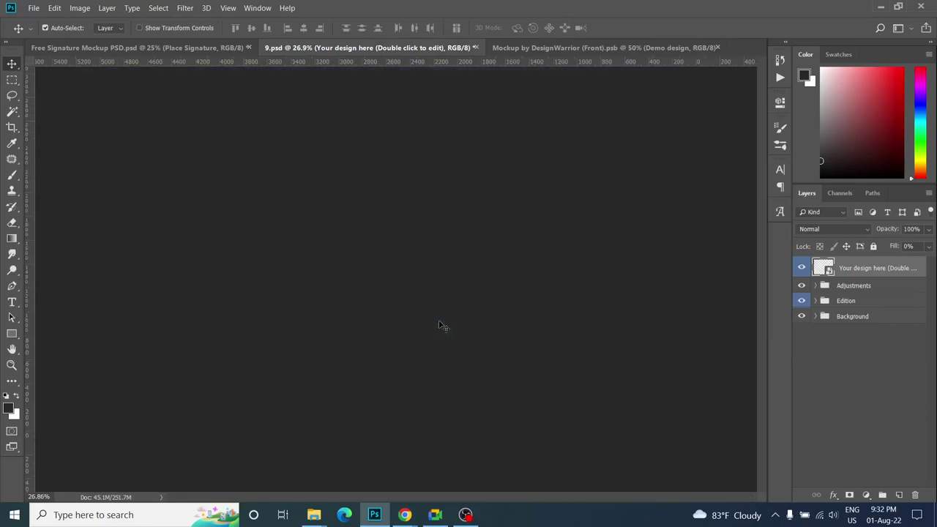
scroll(441, 325, "down", 1)
scroll(441, 326, "up", 2)
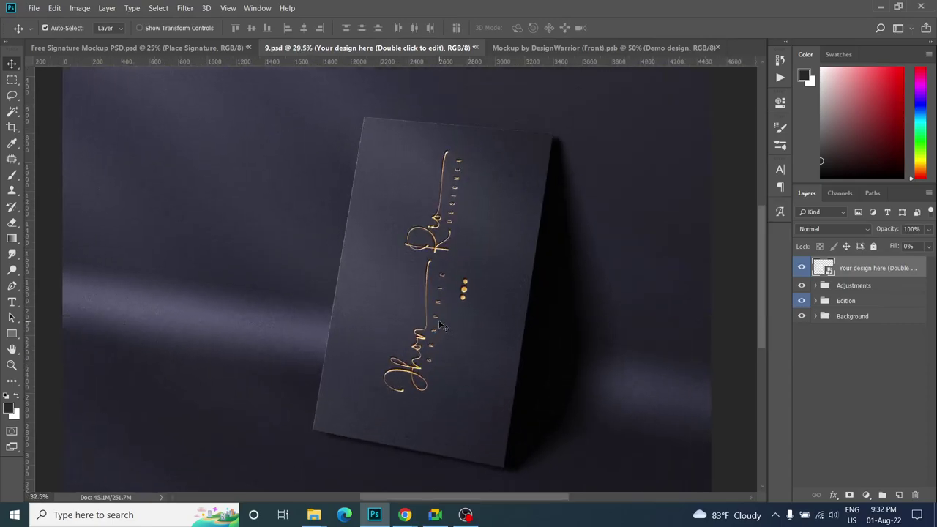
scroll(441, 325, "up", 1)
scroll(441, 326, "down", 2)
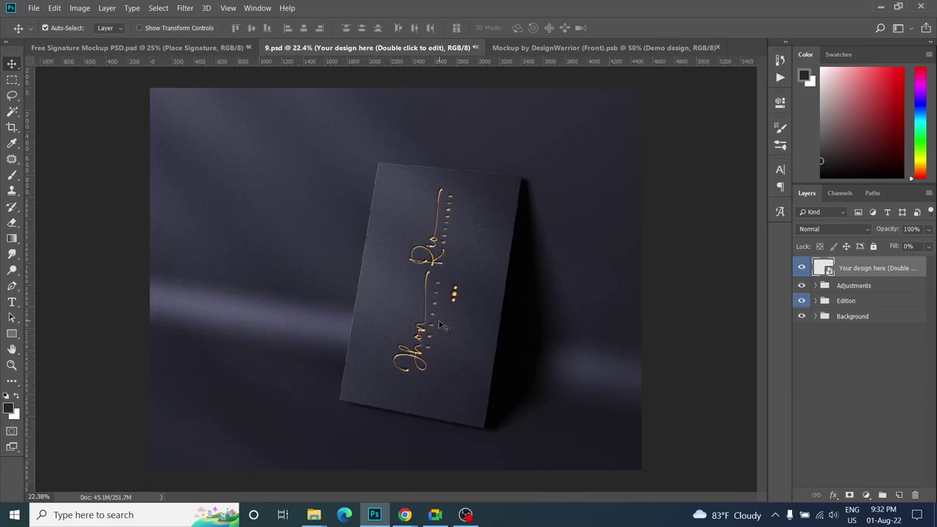
left_click(858, 314, "shift")
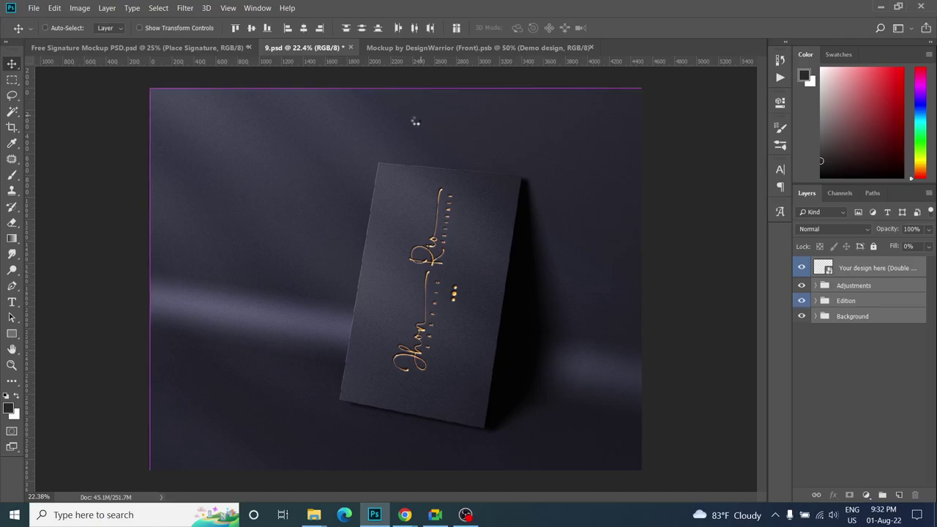
- Merge the selected layers and rotate the mockup so the card lies horizontal
key("ctrl+e")
key("ctrl+t")
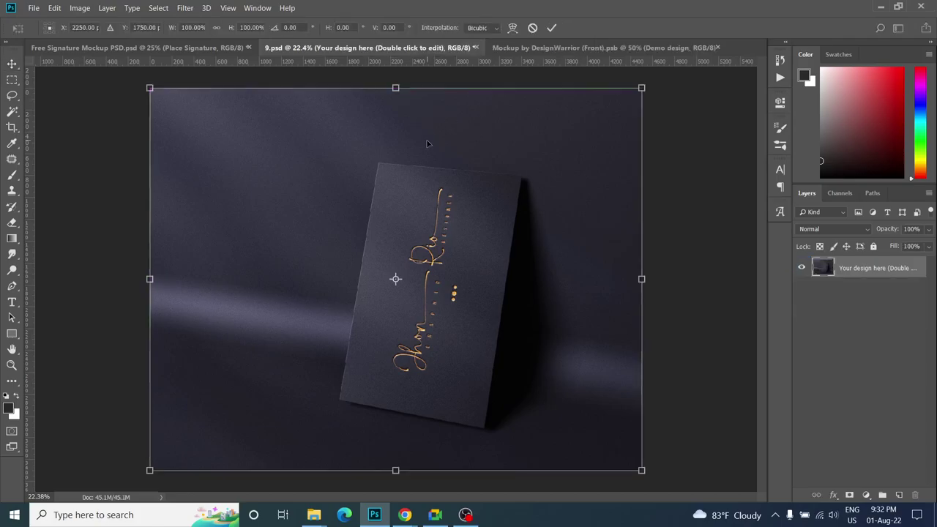
mouse_move(658, 92)
left_mouse_down()
mouse_move(513, 441)
mouse_move(536, 421)
left_mouse_up()
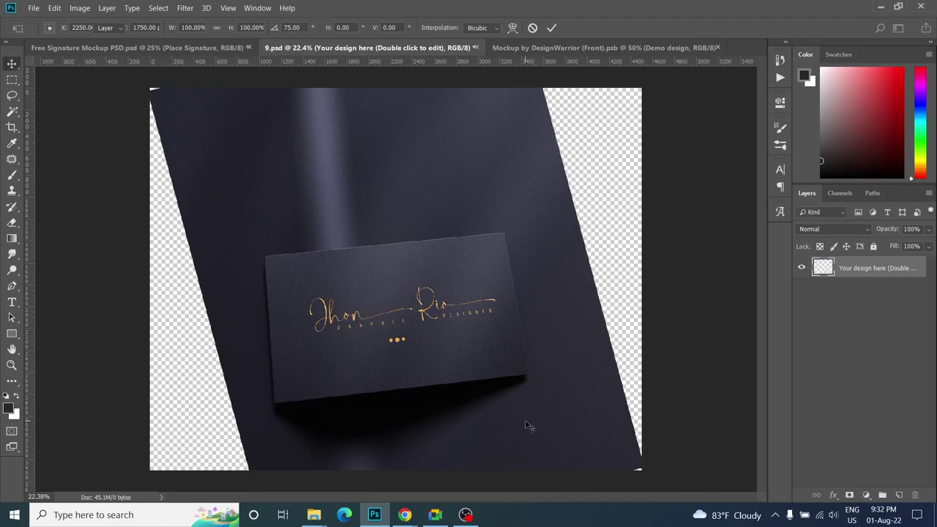
key("Return")
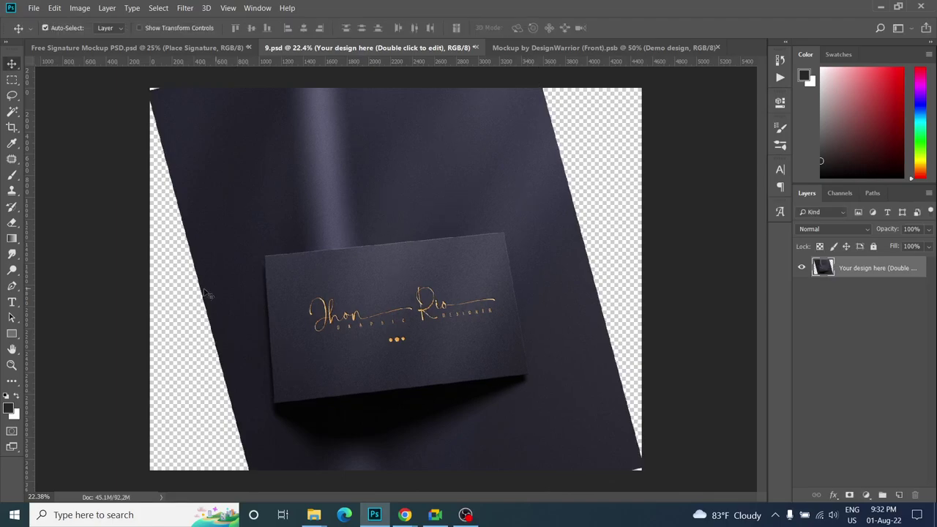
- Crop the image in on all sides to a close-up of the card
key("c")
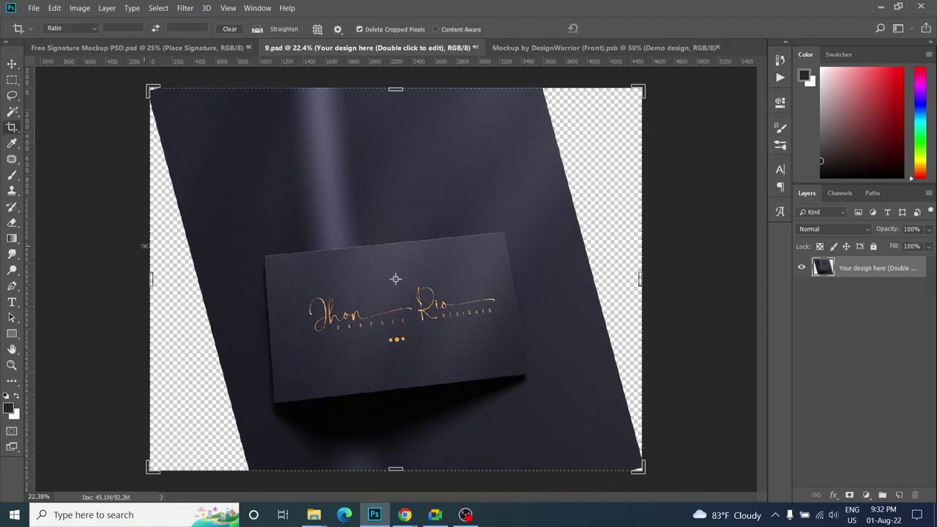
left_click_drag(151, 276, 198, 269)
mouse_move(593, 278)
left_mouse_down()
mouse_move(566, 278)
mouse_move(565, 268)
left_mouse_up()
key("ctrl+r")
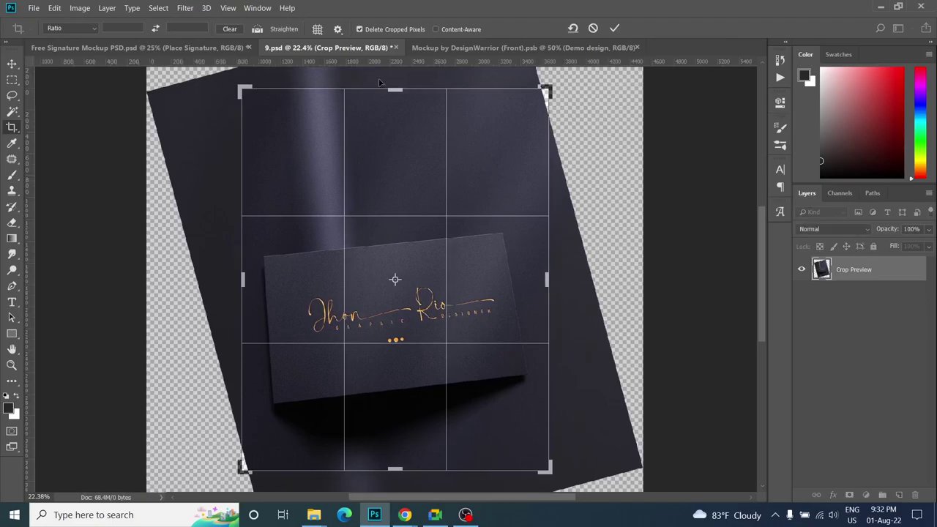
left_click_drag(390, 89, 390, 126)
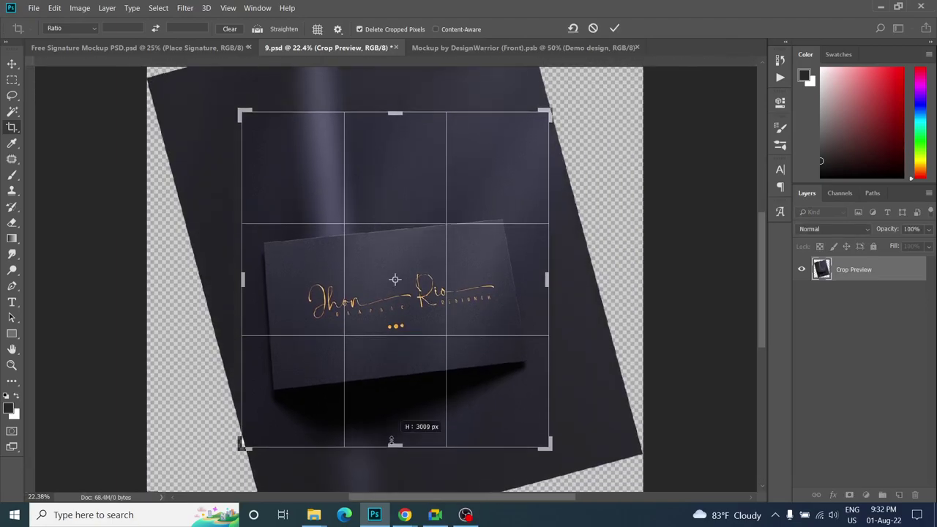
left_click_drag(390, 449, 396, 436)
key("Return")
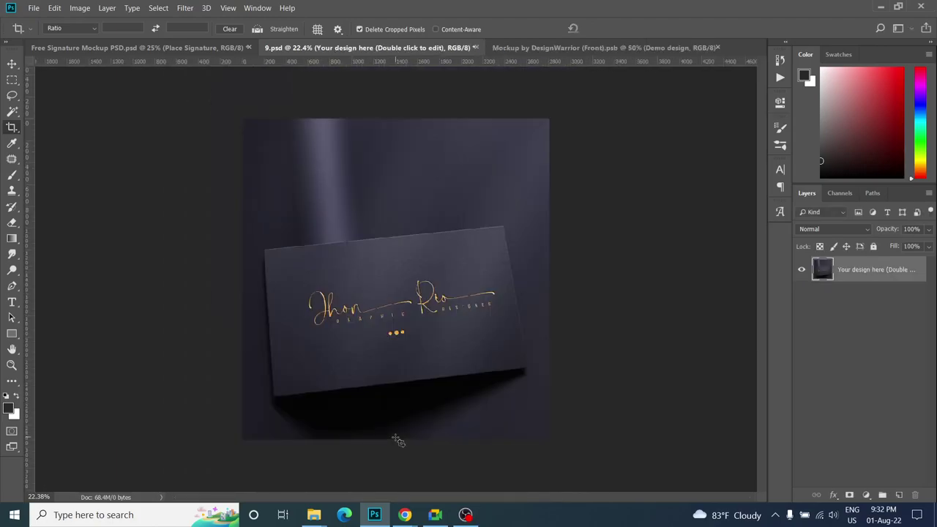
left_click(14, 65)
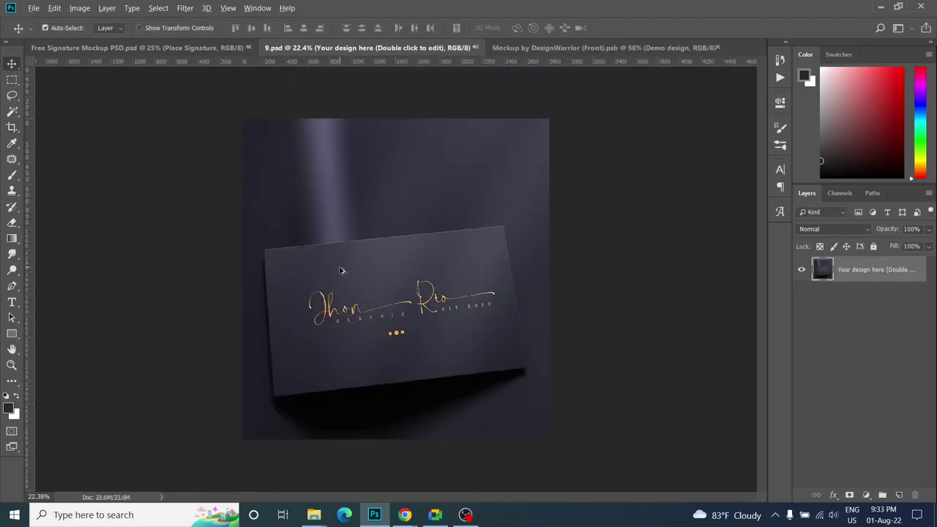
scroll(332, 260, "up", 2)
scroll(340, 276, "up", 2)
scroll(340, 276, "up", 1)
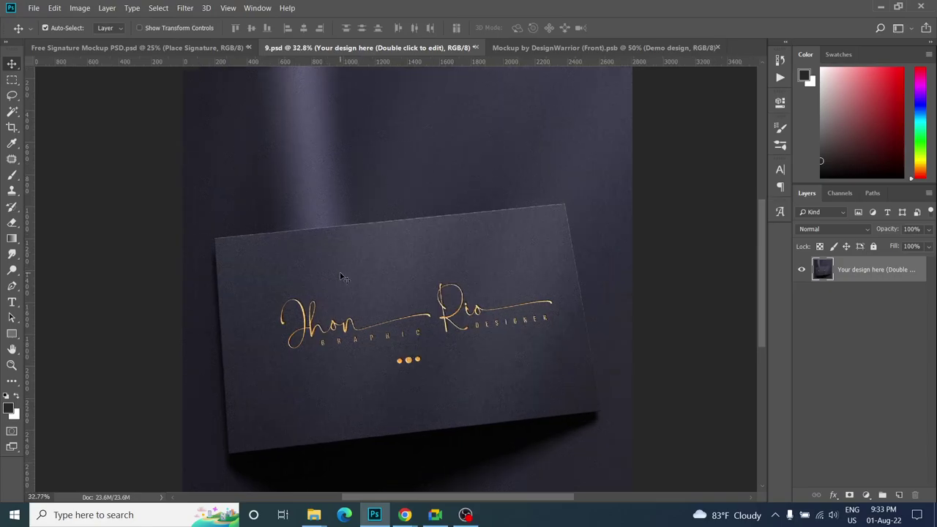
scroll(341, 276, "down", 1)
scroll(344, 276, "down", 1)
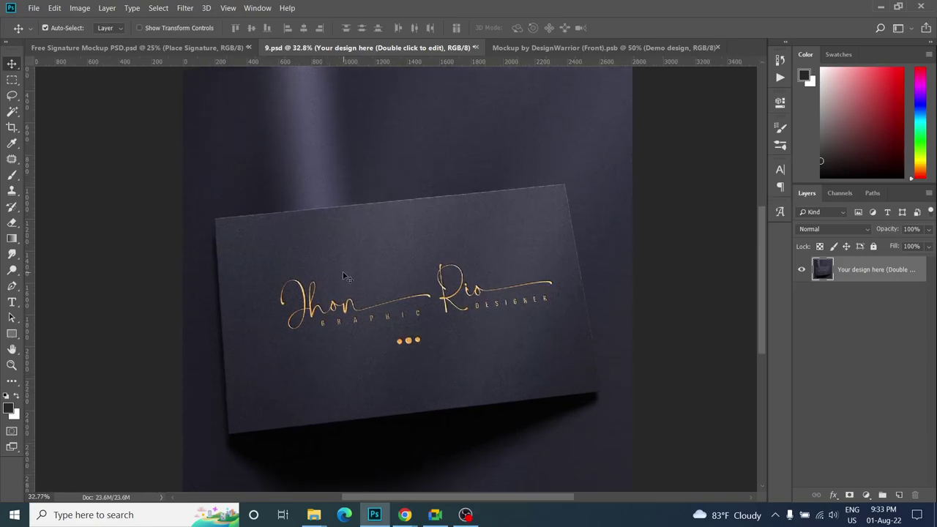
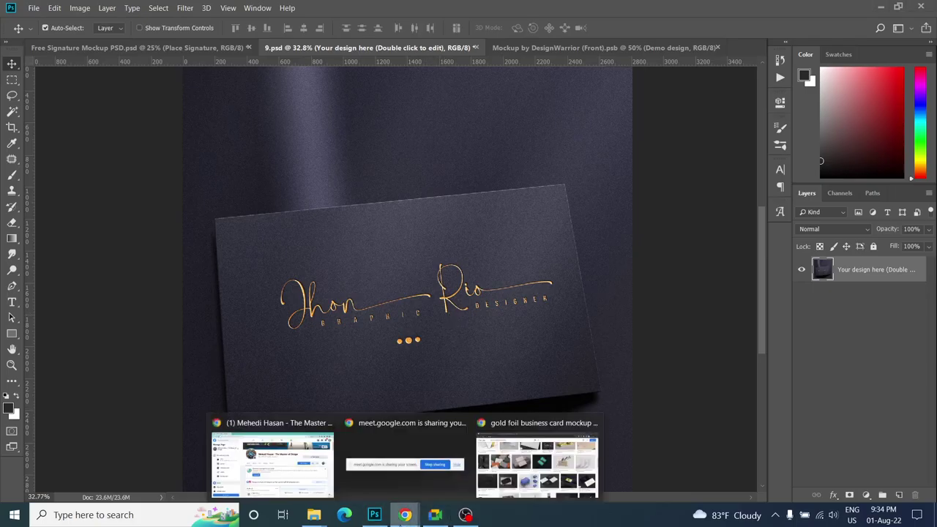
- Save the business card mockup as 9.jpg on the Desktop at maximum JPEG quality 12
left_click(435, 515)
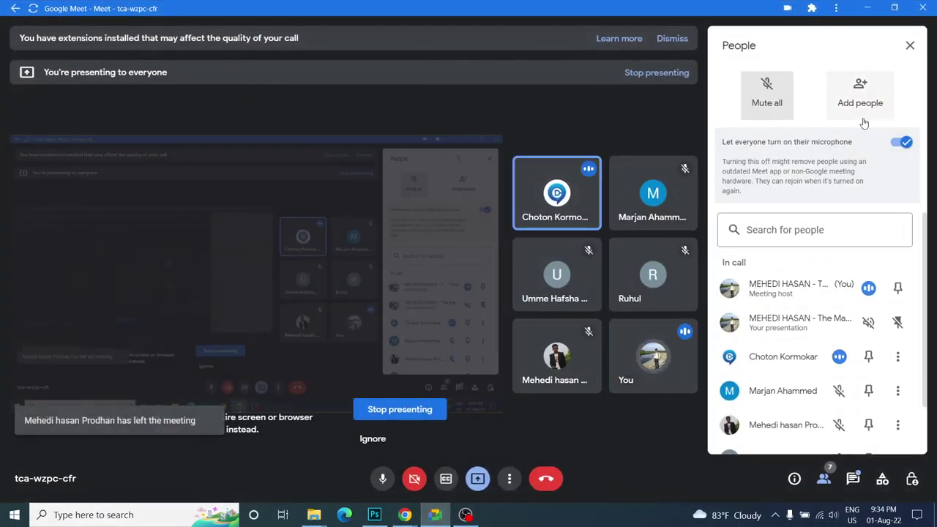
left_click(866, 8)
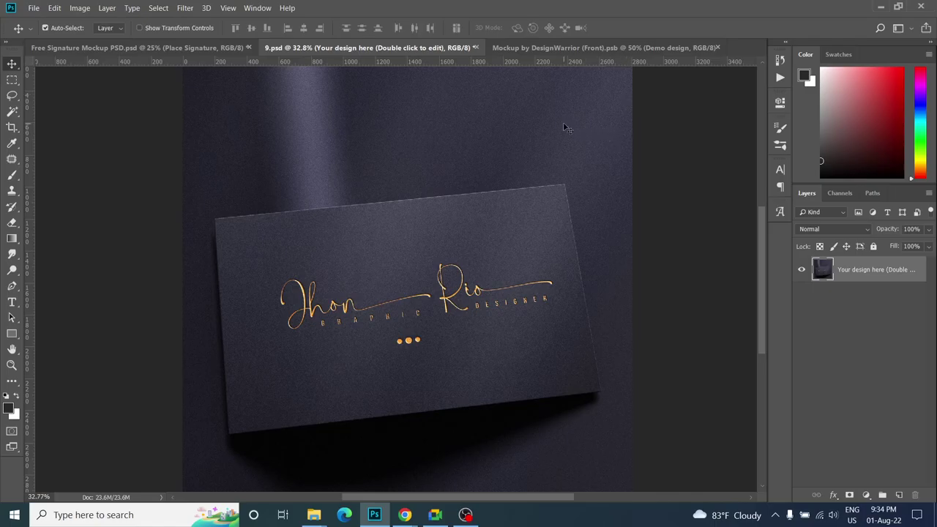
double_click(513, 124, "ctrl")
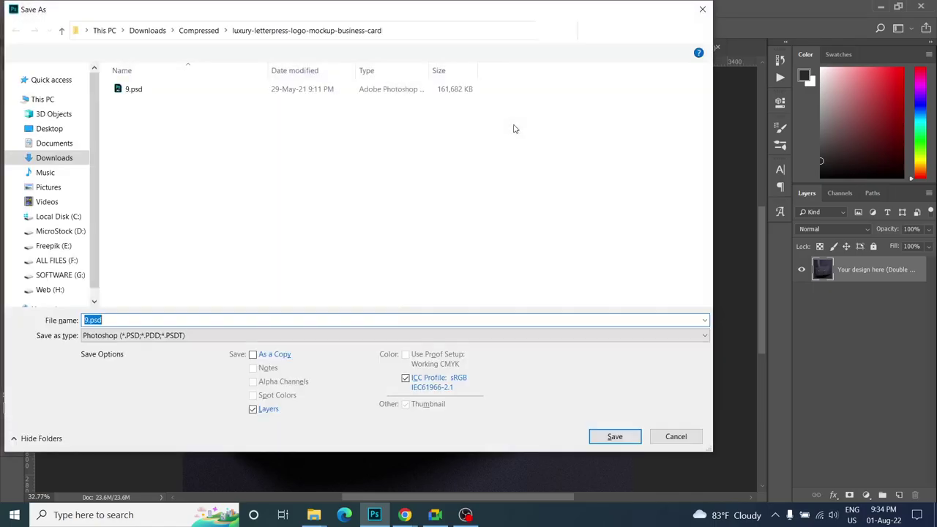
left_click(324, 335)
left_click(260, 208)
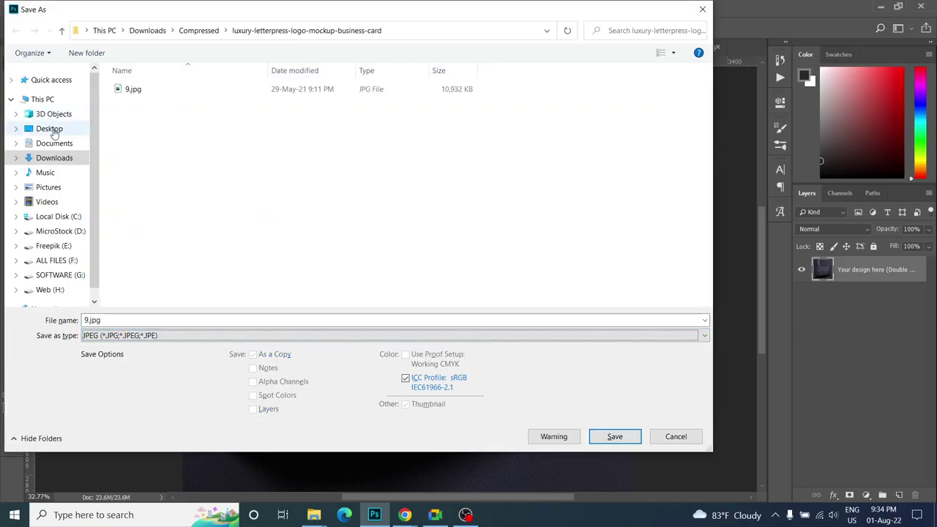
left_click(51, 130)
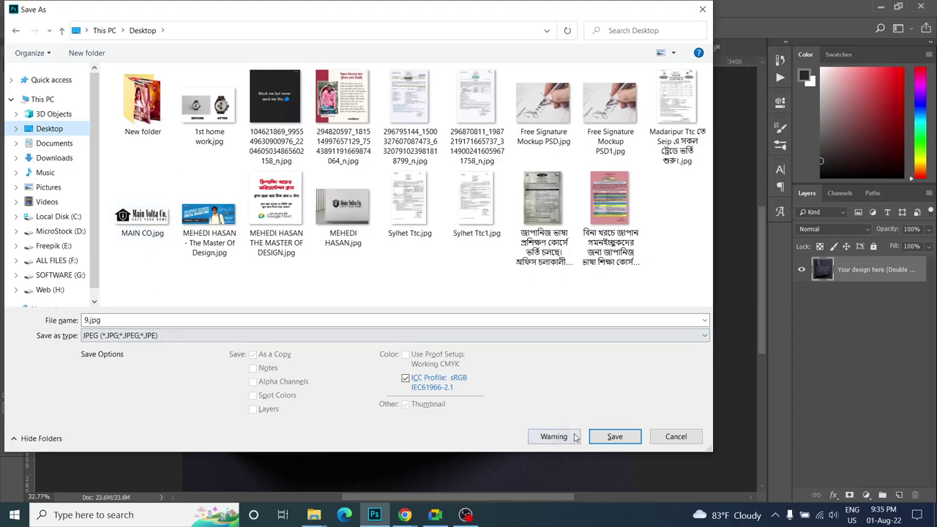
left_click(614, 437)
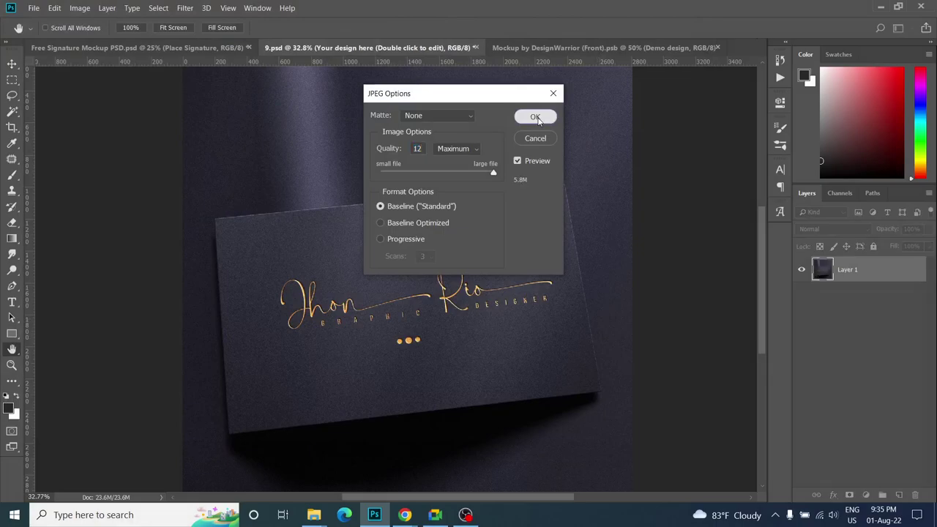
left_click(535, 117)
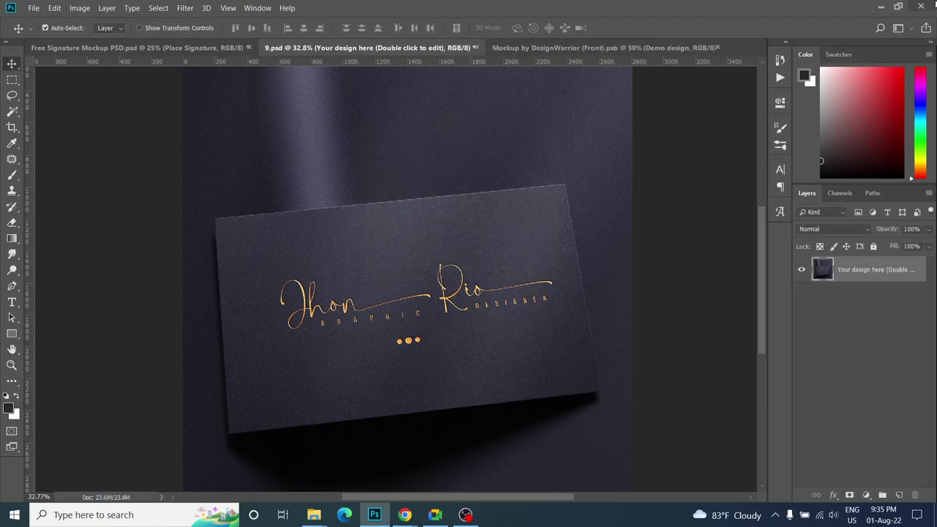
- Quit Photoshop without saving changes to 9.psd or the signature mockup file
left_click(920, 6)
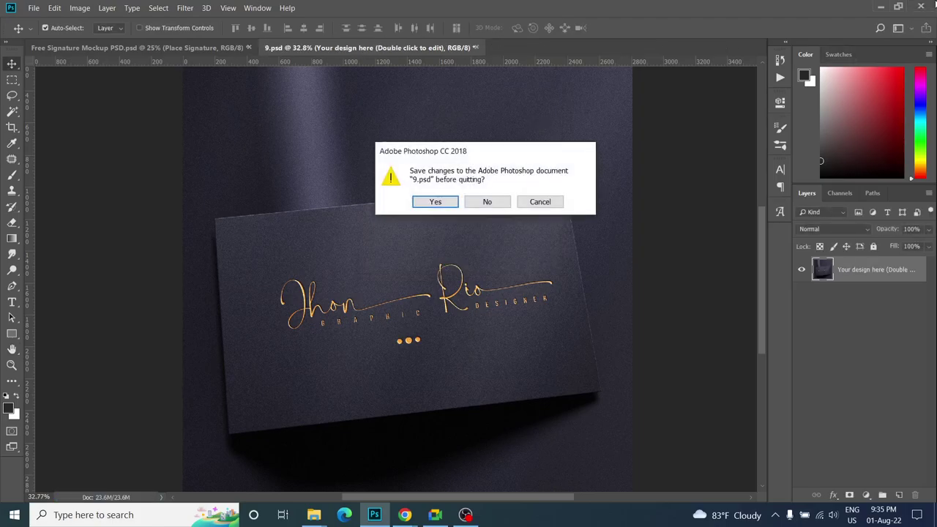
left_click(497, 202)
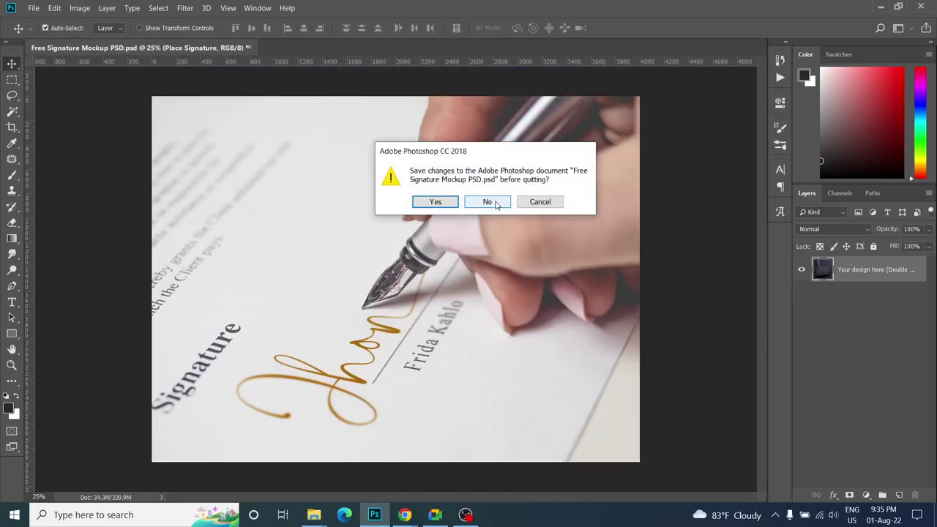
left_click(495, 203)
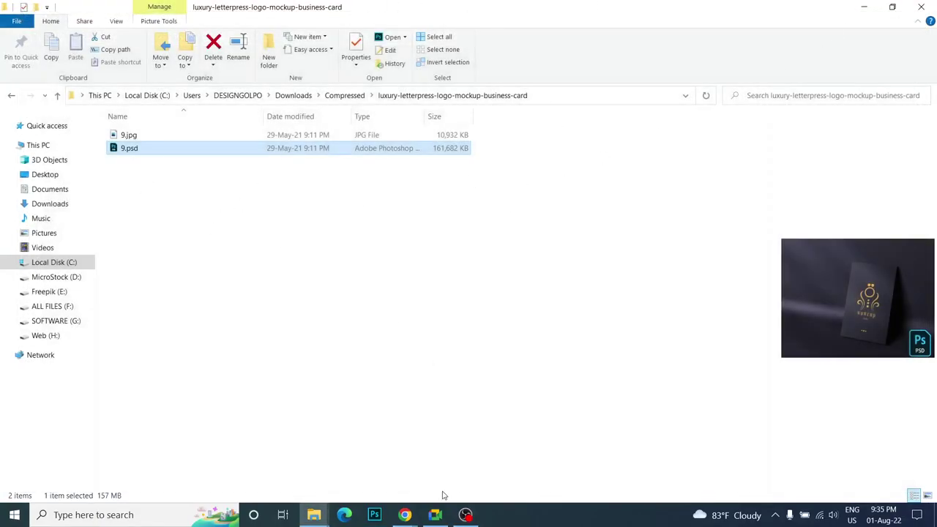
- Close the gold foil business card search window and bring the Facebook window forward
left_click(406, 515)
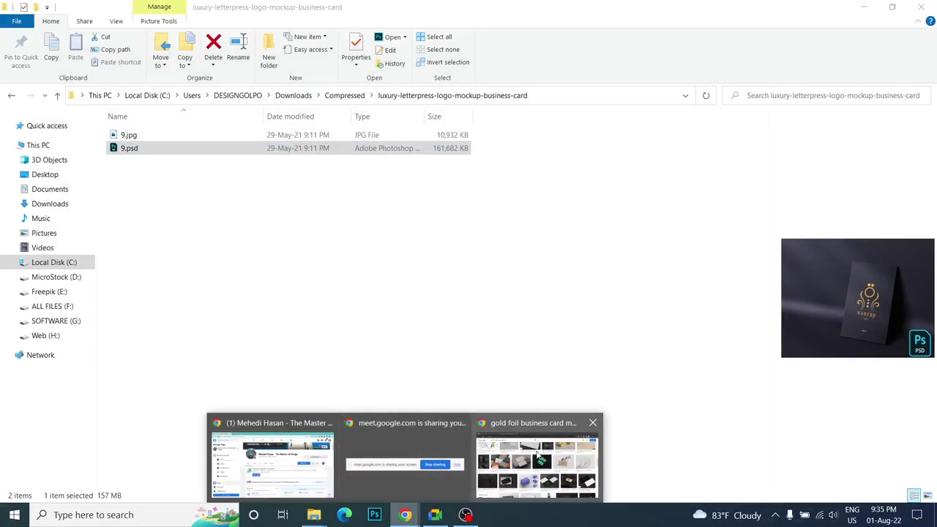
left_click(592, 425)
left_click(328, 477)
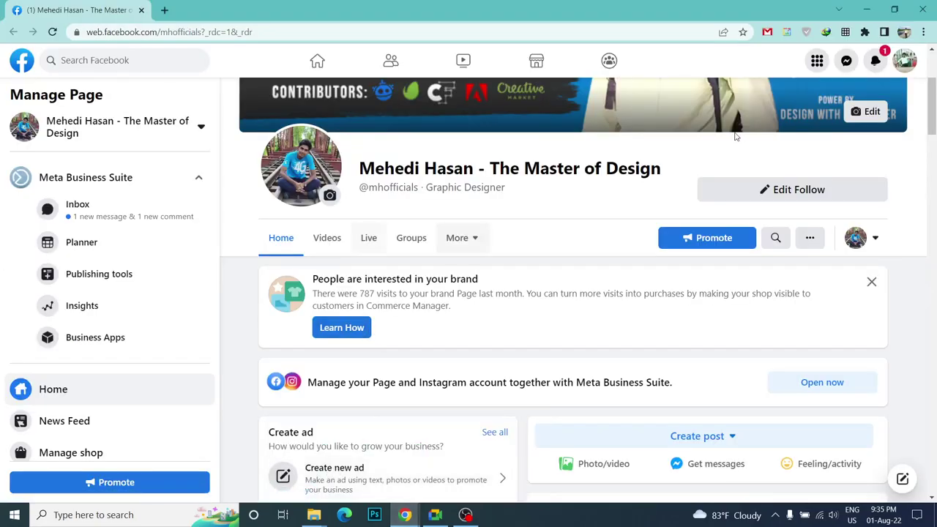
- From the Facebook home feed, open the Design With Developer group and start a Photo/video post
scroll(505, 325, "up", 3)
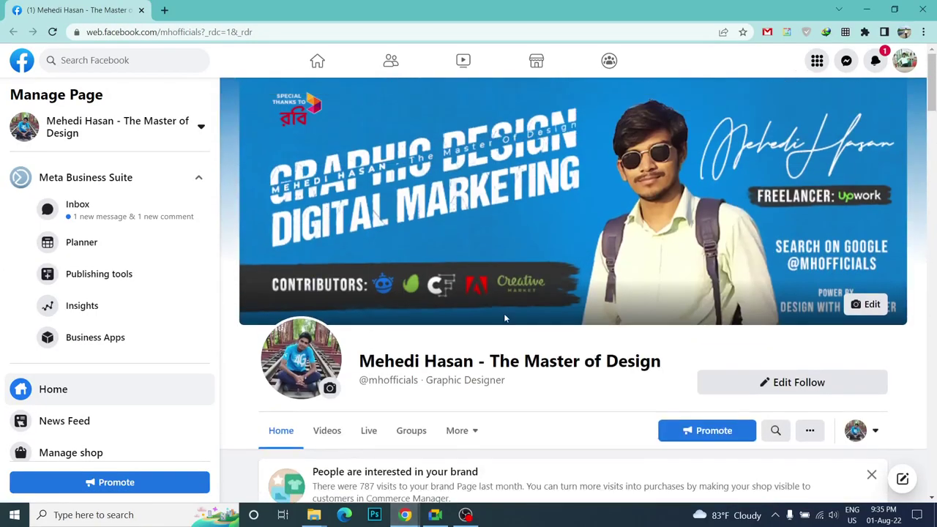
left_click(13, 62)
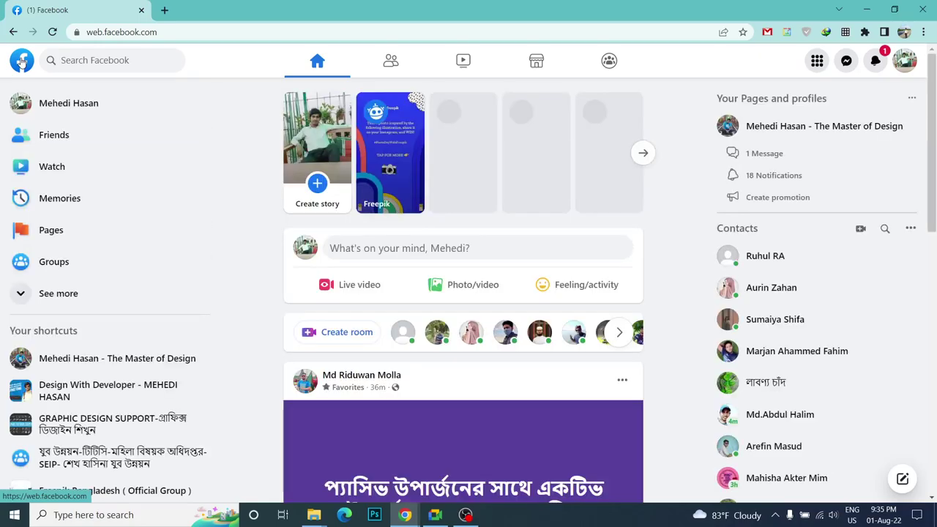
left_click(117, 392)
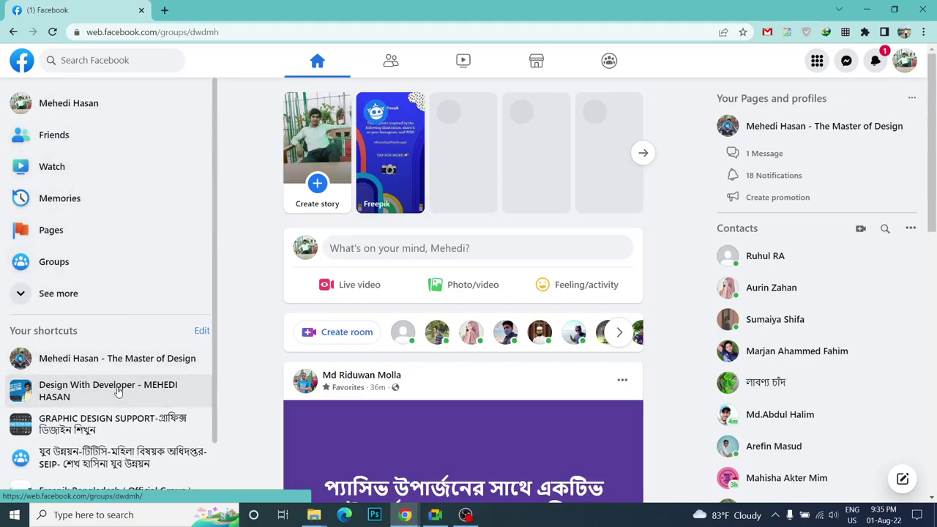
scroll(462, 286, "down", 3)
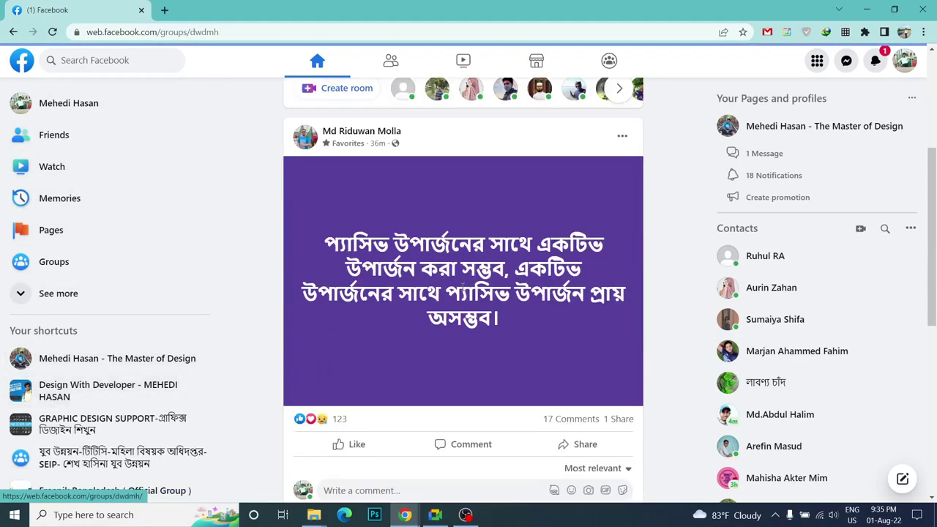
scroll(463, 286, "down", 4)
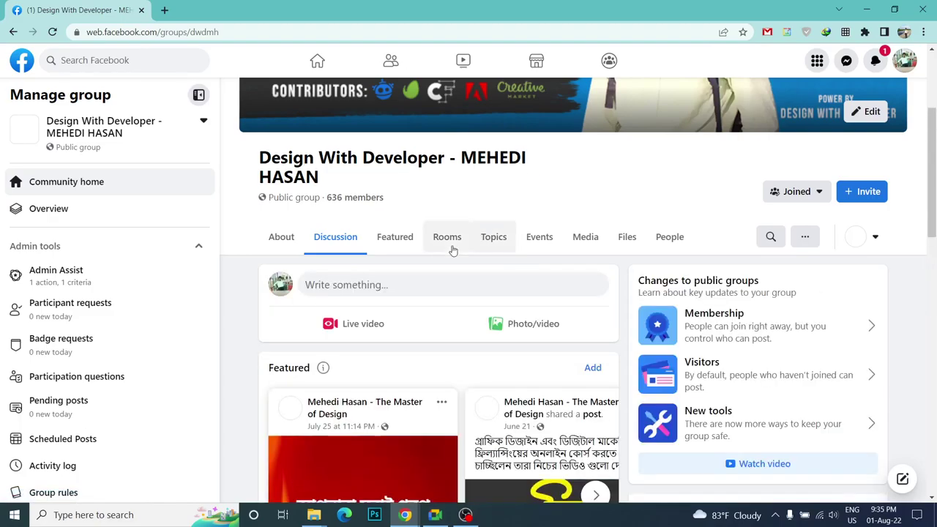
left_click(508, 331)
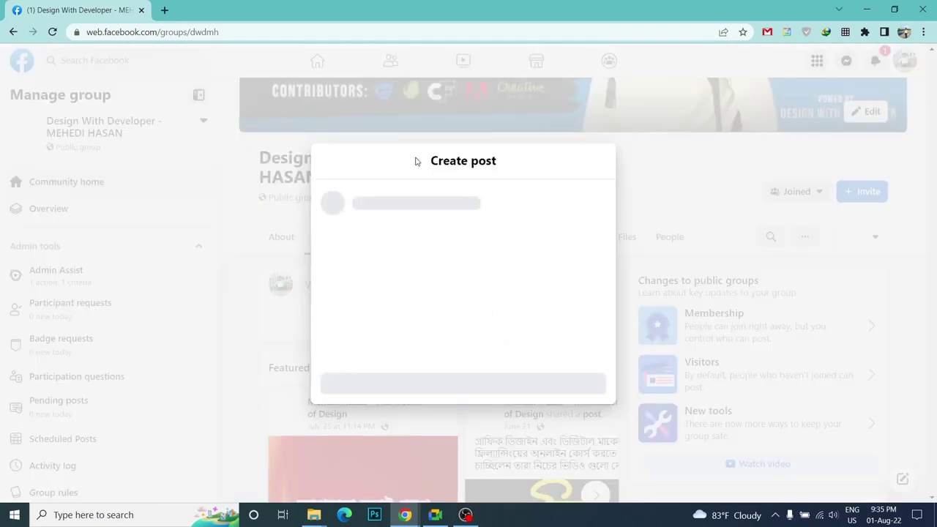
- Attach the Free Signature Mockup PSD image from the computer to the group post draft
left_click(462, 281)
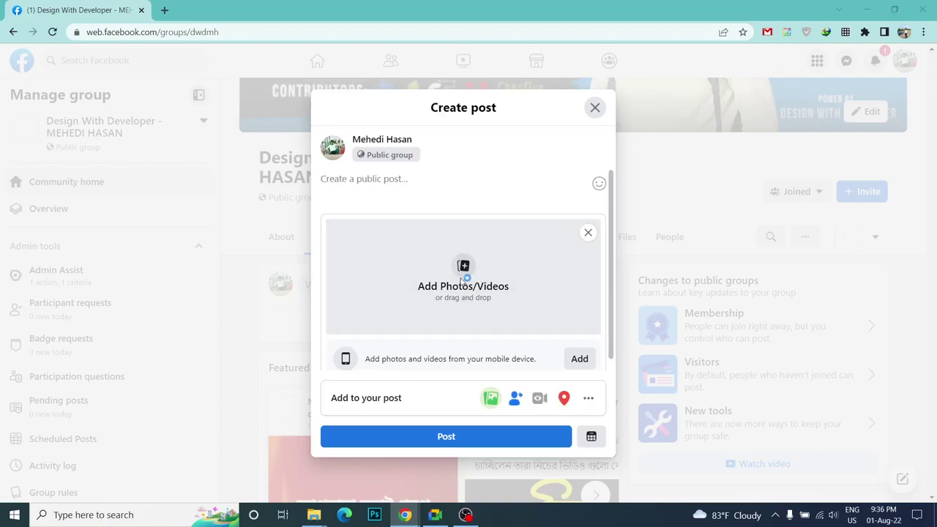
left_click(448, 199)
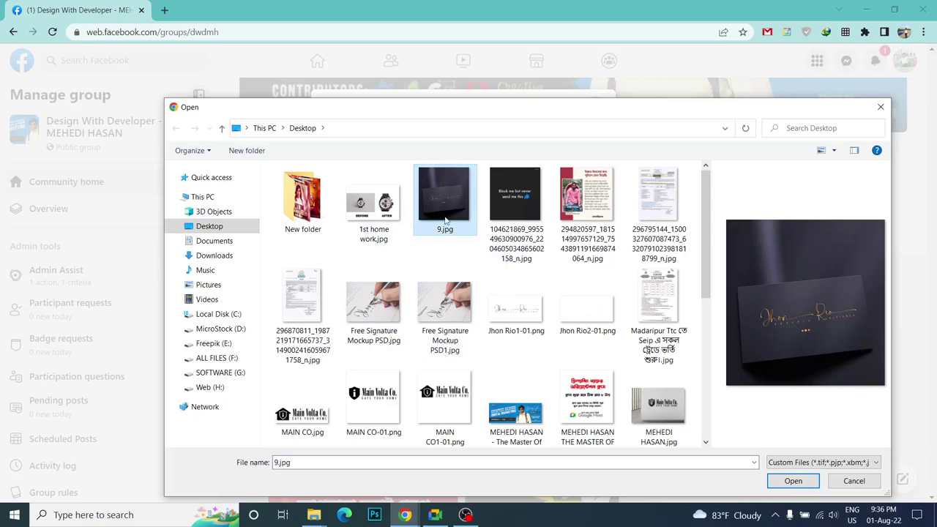
left_click(375, 307)
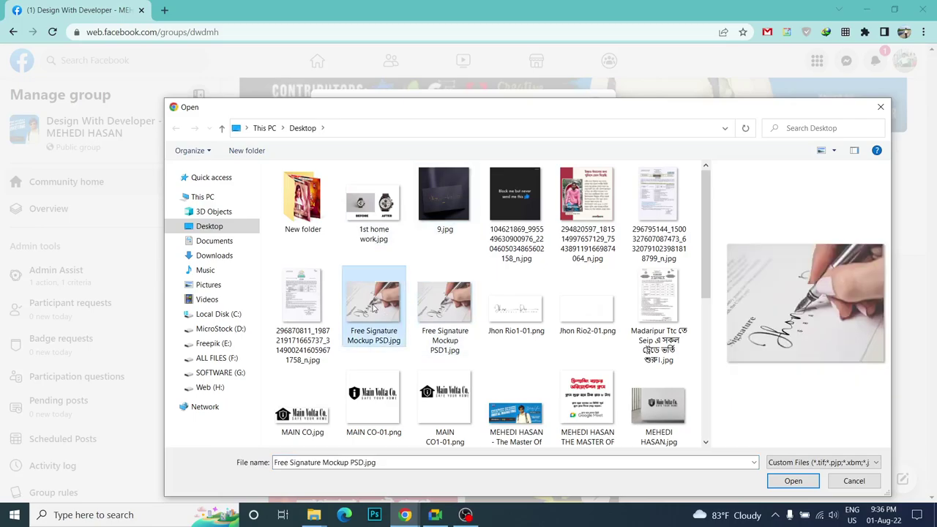
left_click(448, 301)
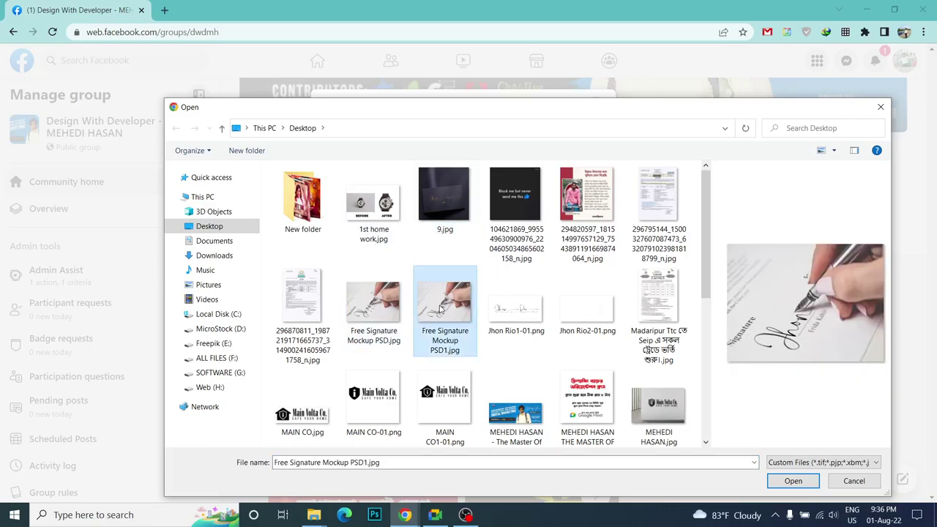
left_click(380, 312)
left_click(430, 311)
double_click(437, 296)
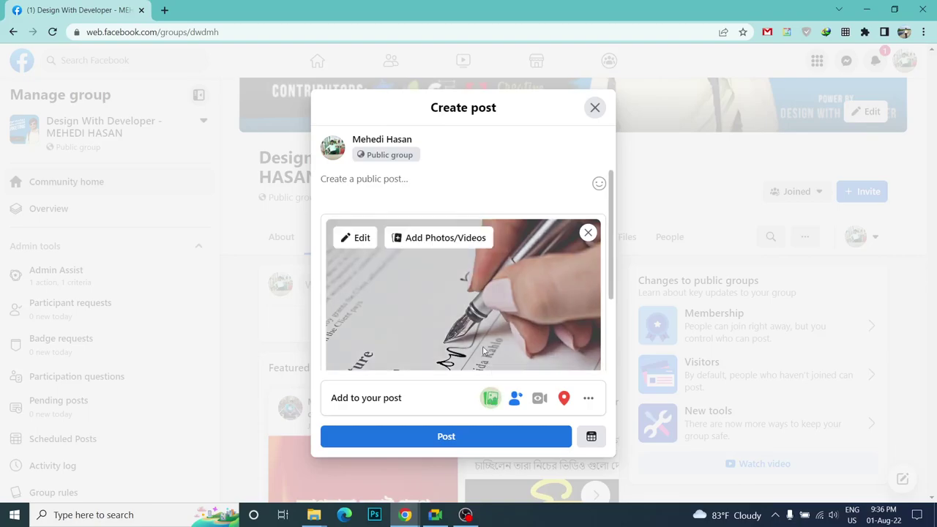
- Choose to add photos and scroll the post dialog to check the attached signature image
scroll(469, 344, "down", 1)
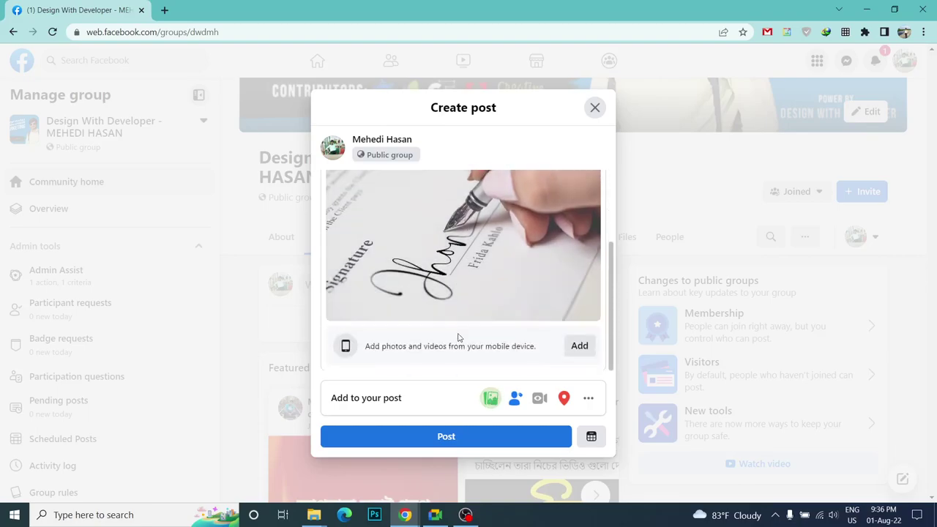
left_click(490, 398)
scroll(456, 296, "up", 1)
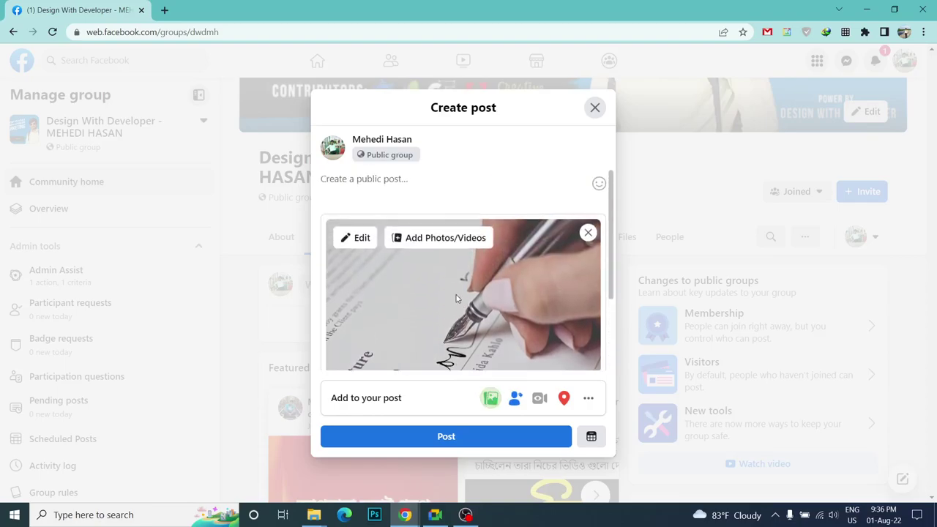
scroll(456, 296, "down", 1)
scroll(455, 296, "down", 1)
scroll(455, 293, "up", 2)
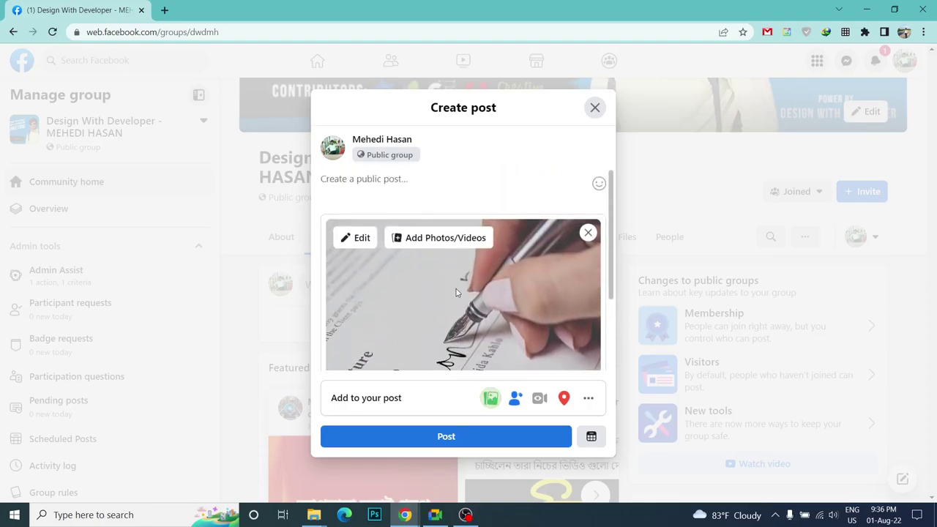
- Add the dark business card image 9.jpg as a second photo in the post
left_click(435, 239)
left_click(443, 219)
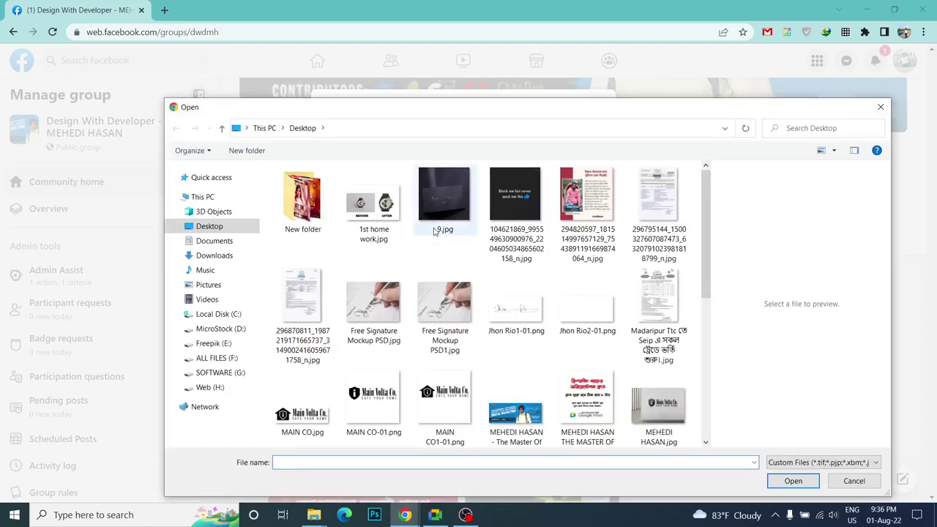
scroll(369, 291, "down", 1)
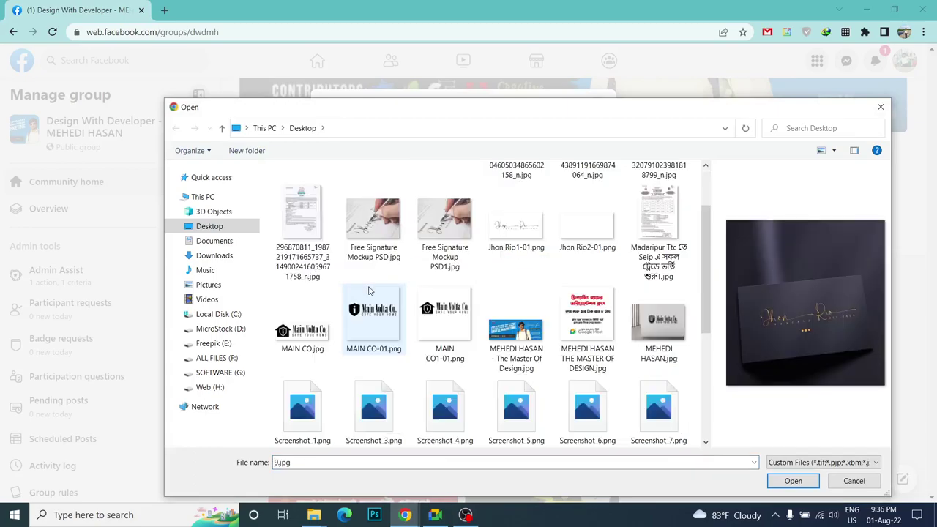
left_click(439, 232)
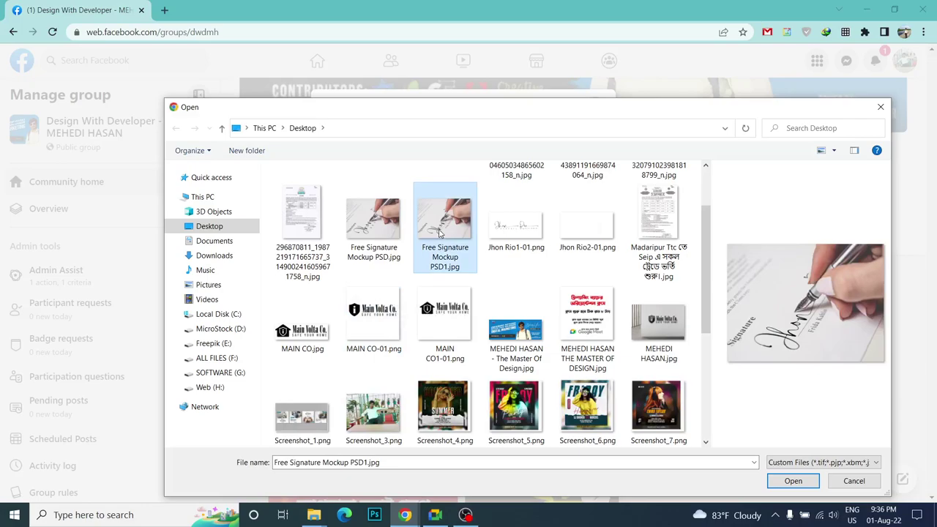
mouse_move(444, 233)
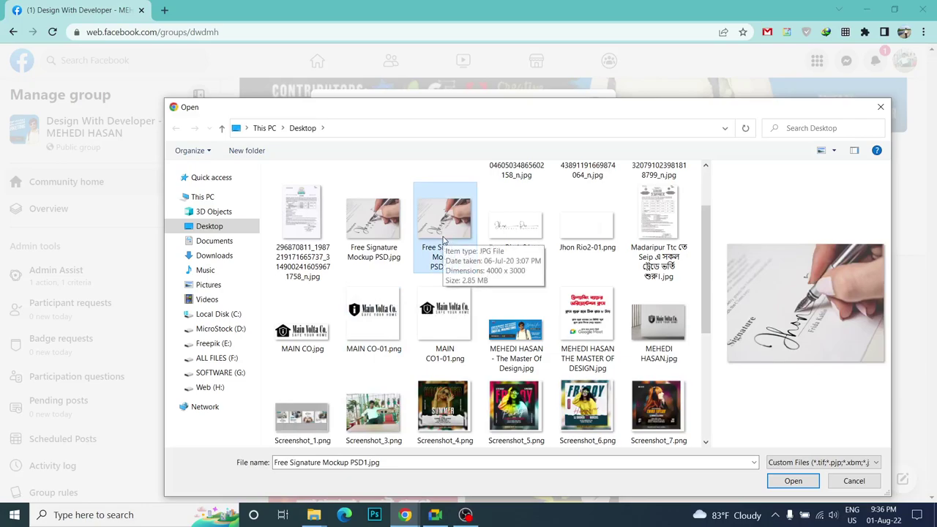
scroll(443, 238, "down", 2)
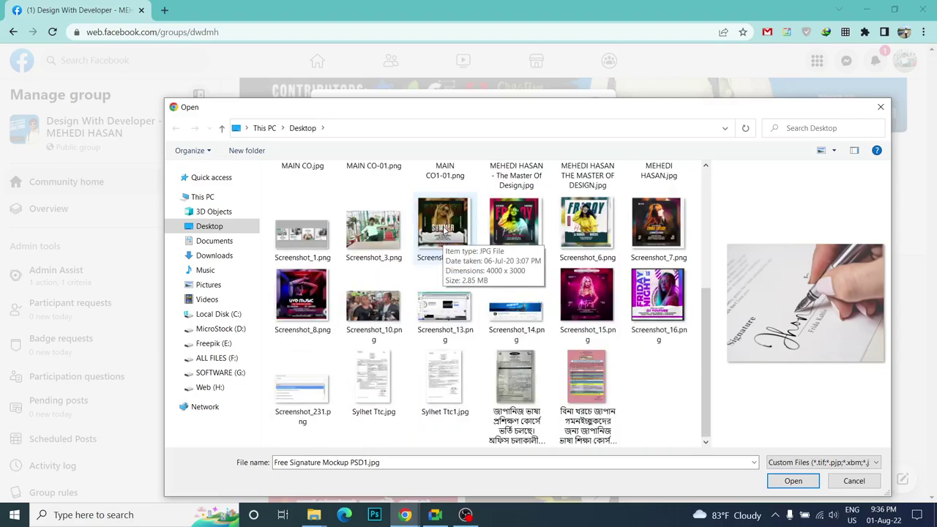
scroll(444, 232, "up", 3)
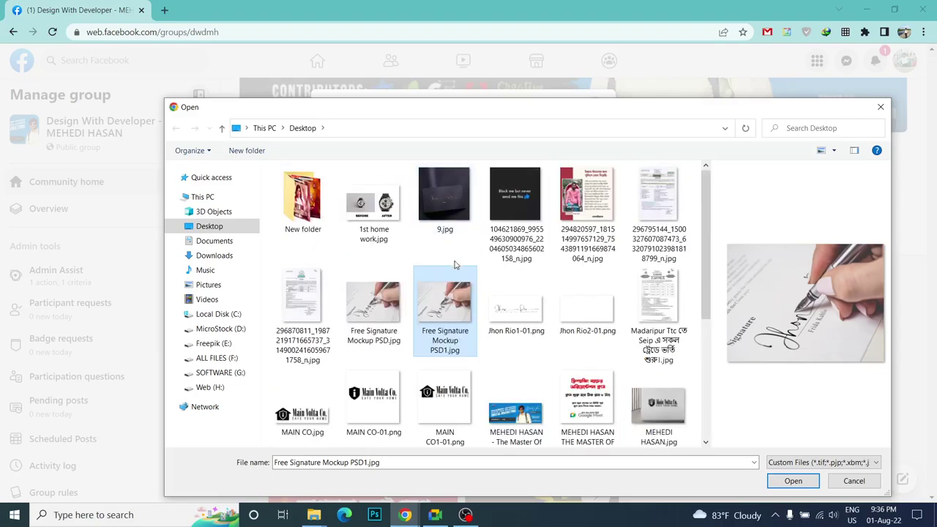
left_click(448, 213)
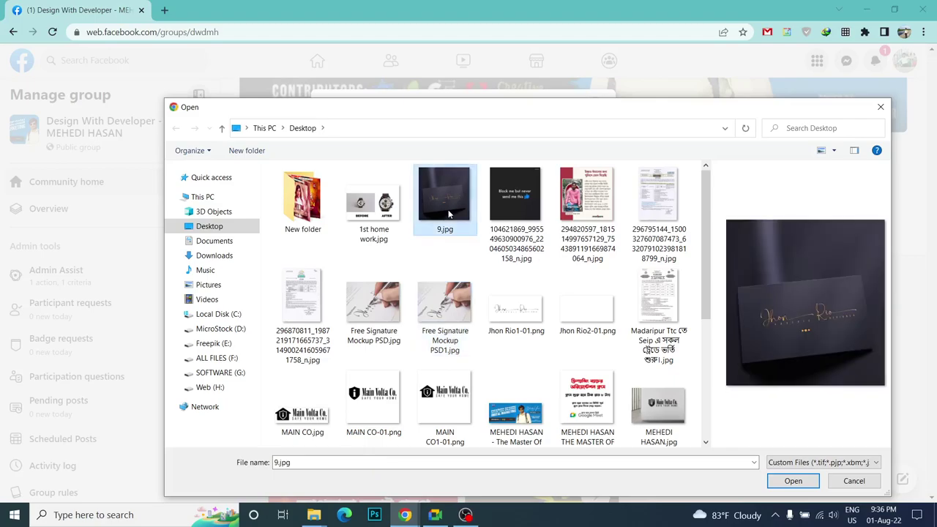
double_click(449, 213)
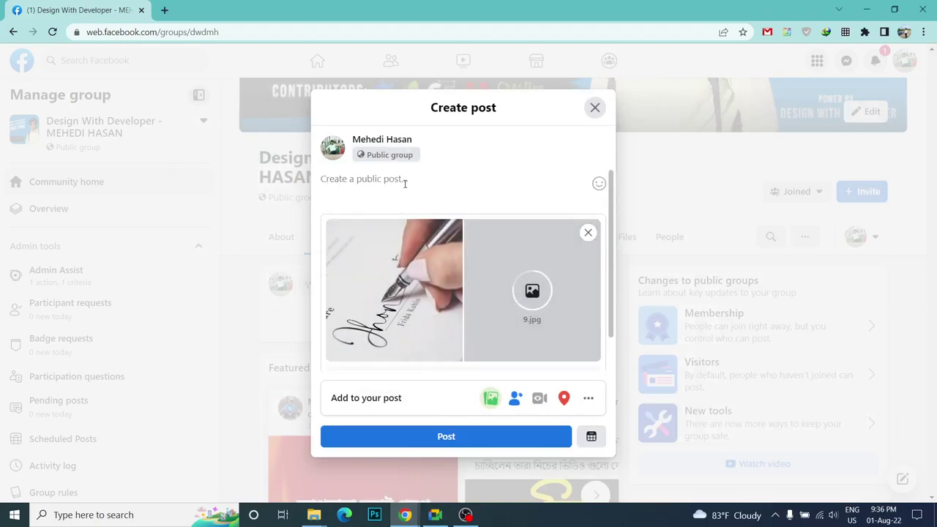
- Caption the post 'Class Work' with a smiley emoji and publish it to the group
type("Clas")
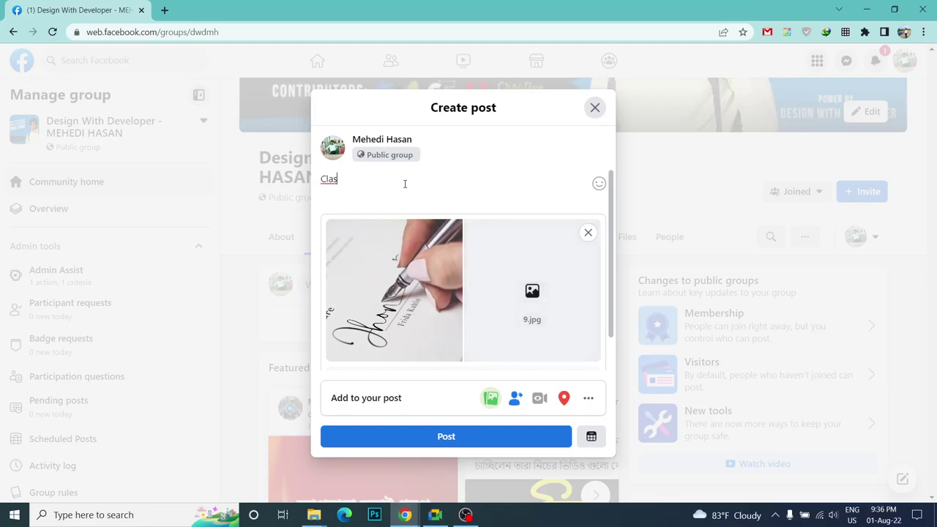
type("s W")
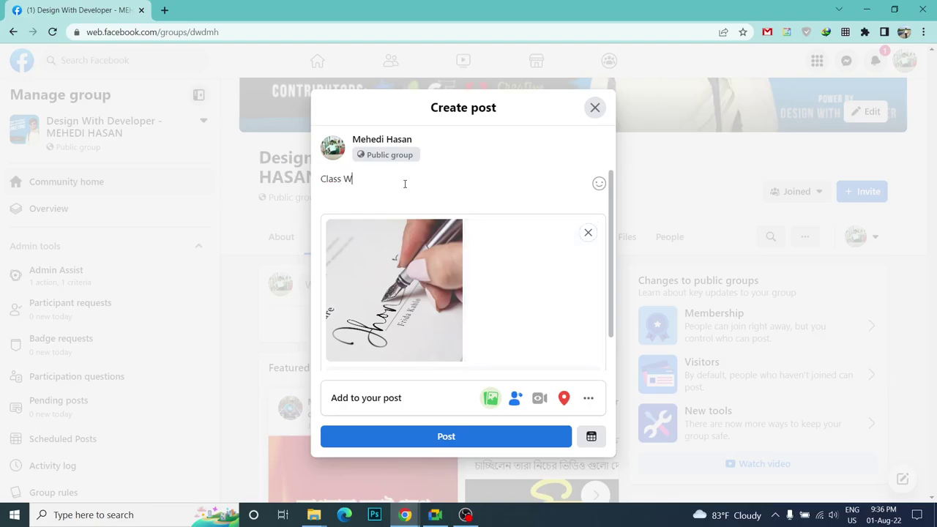
type("ork")
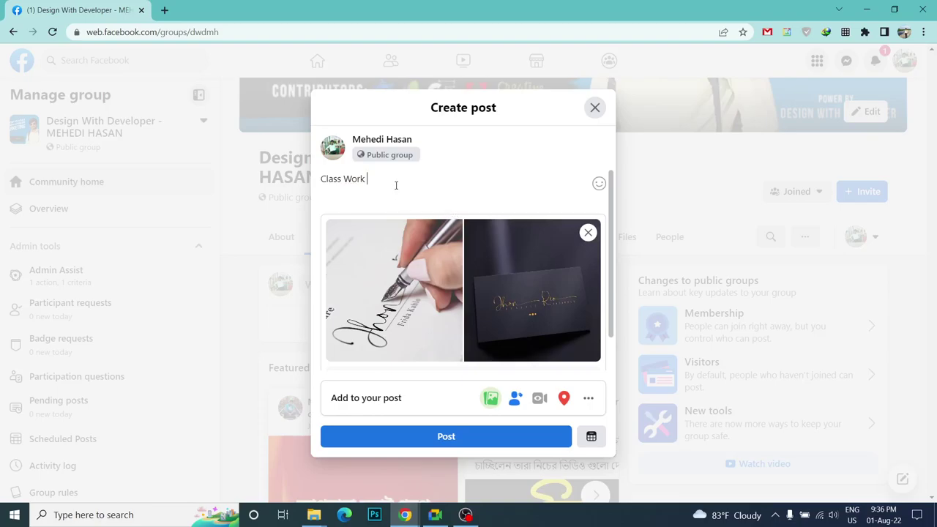
left_click(598, 186)
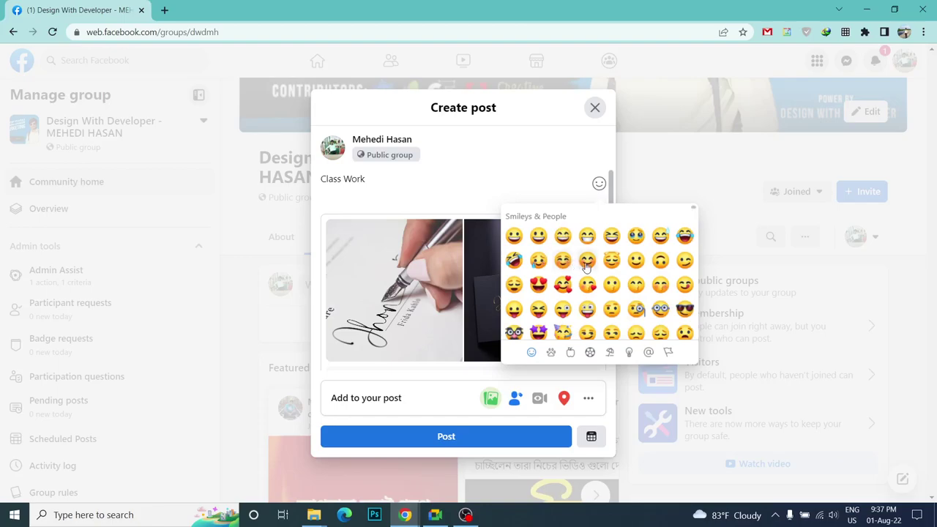
left_click(636, 260)
left_click(490, 178)
left_click(469, 437)
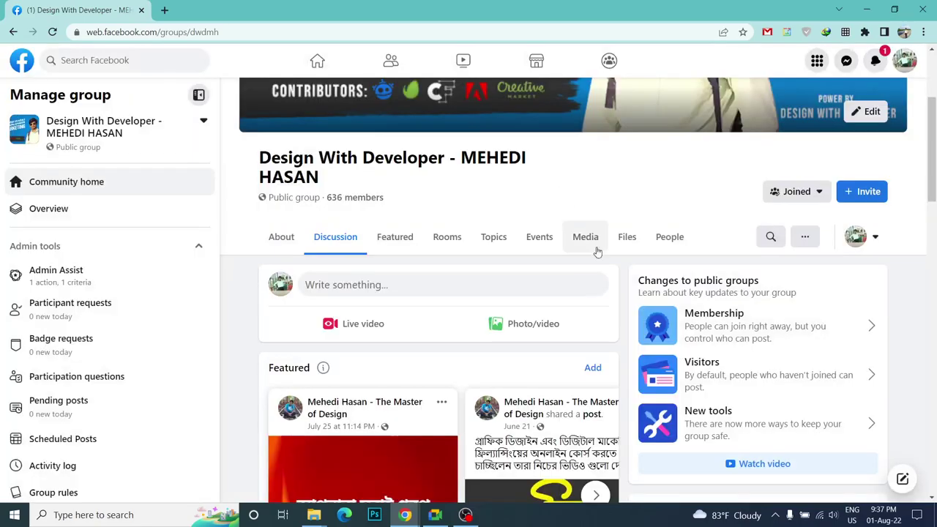
- Scroll the group feed to the published Class Work post, then open the GDWDMH01 Messenger chat
scroll(468, 425, "down", 3)
scroll(462, 423, "down", 2)
scroll(463, 423, "down", 3)
scroll(462, 423, "down", 2)
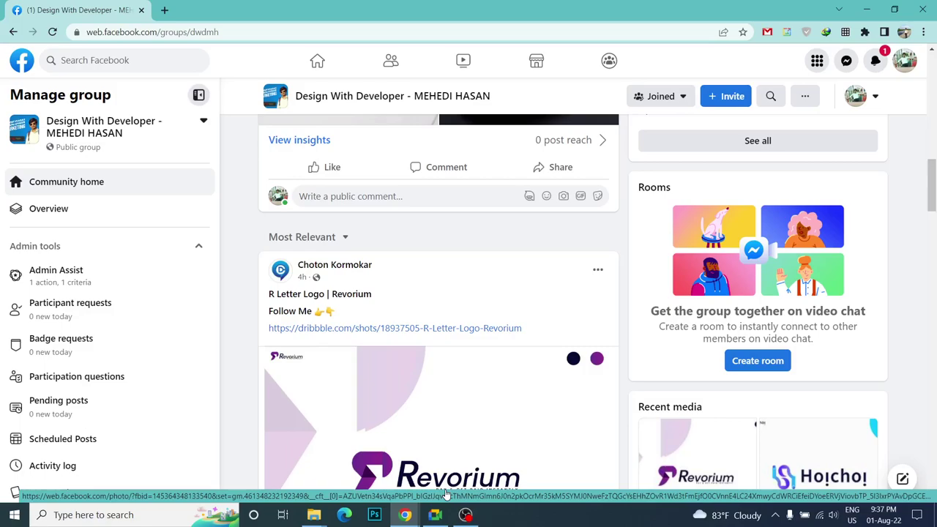
scroll(741, 227, "up", 3)
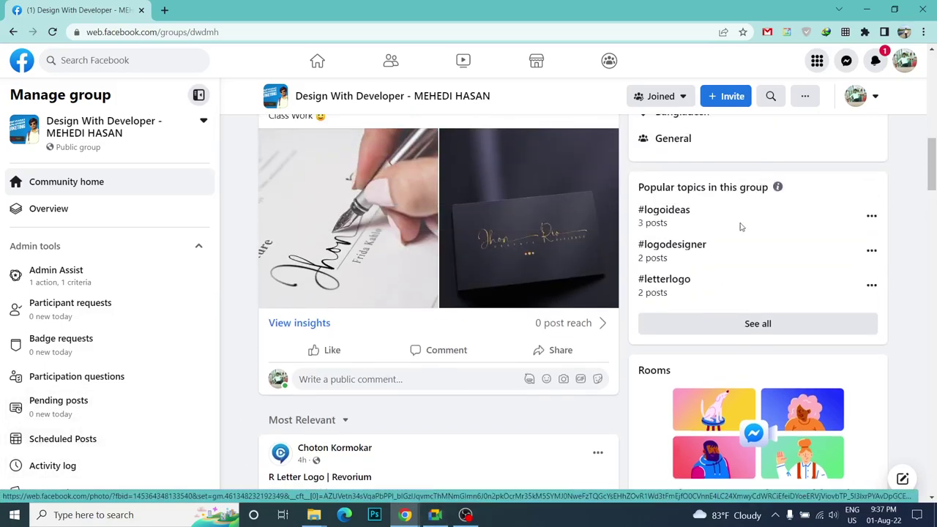
left_click(851, 62)
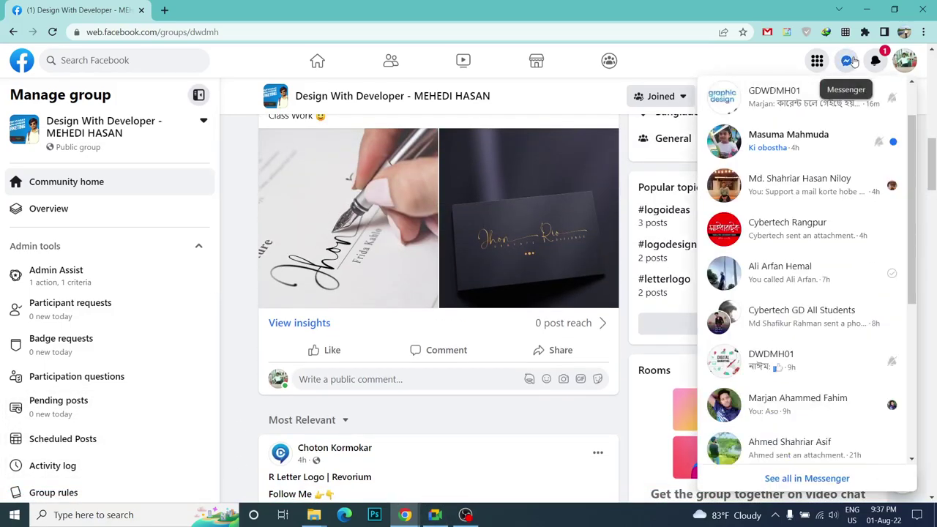
left_click(791, 116)
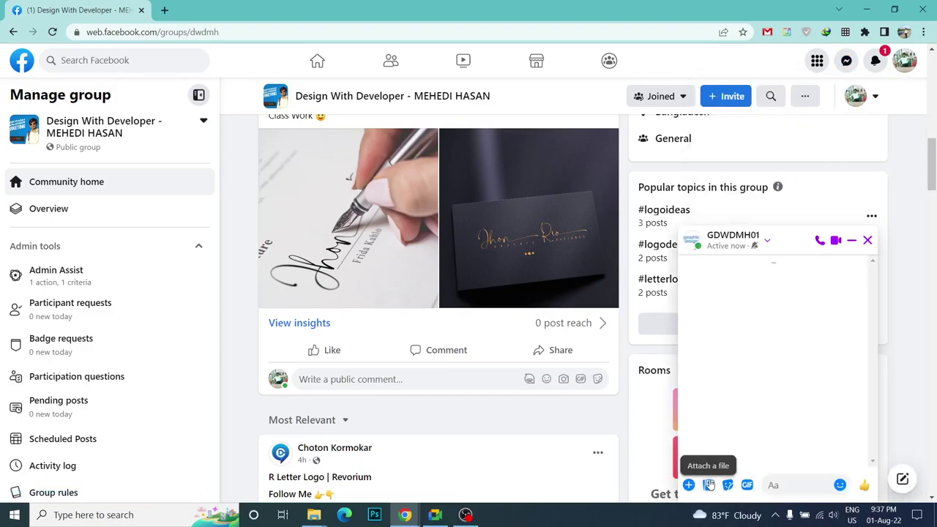
- Attach Free-Signature-Mockup-PSD.rar from Downloads and send it to the GDWDMH01 chat
left_click(708, 484)
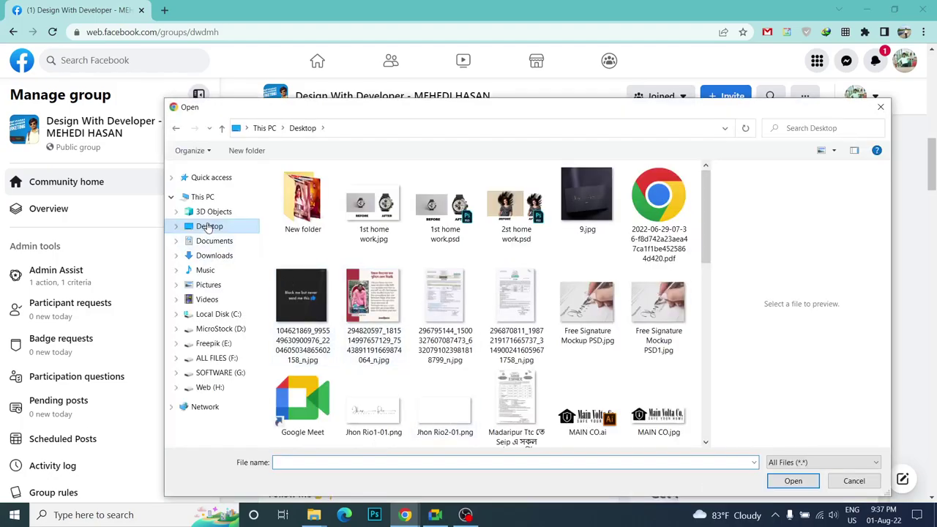
left_click(210, 258)
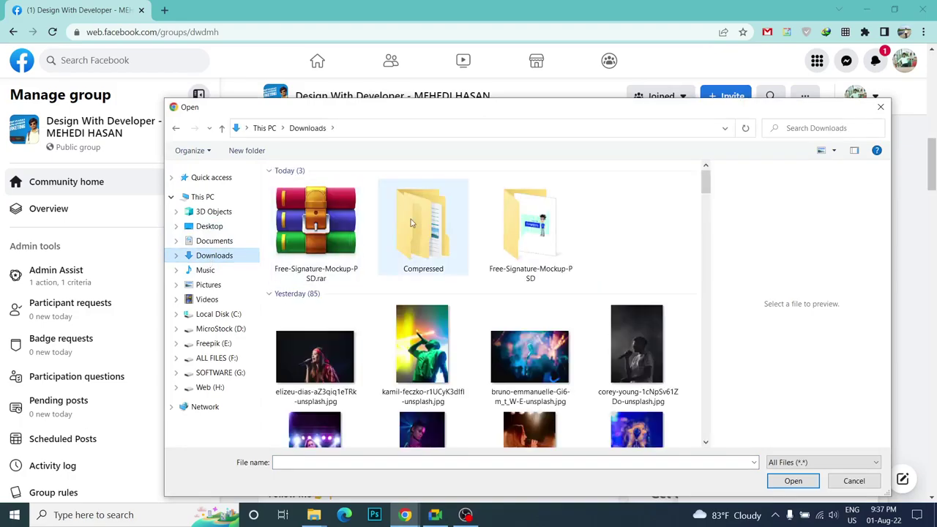
double_click(540, 240)
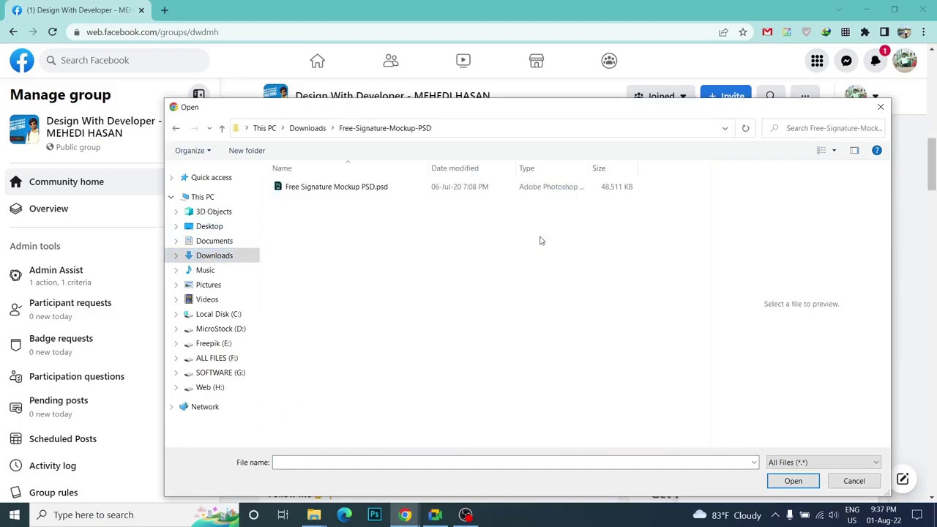
left_click(360, 187)
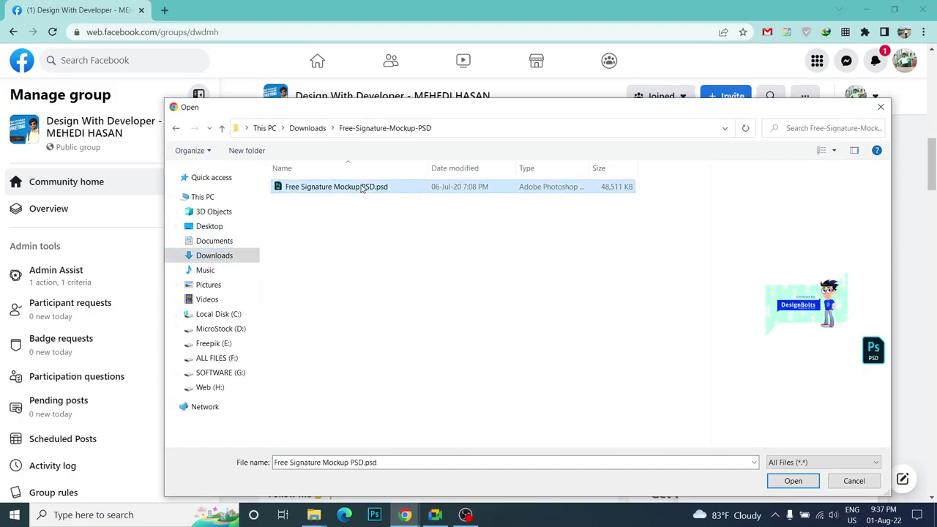
left_click(221, 130)
left_click(316, 234)
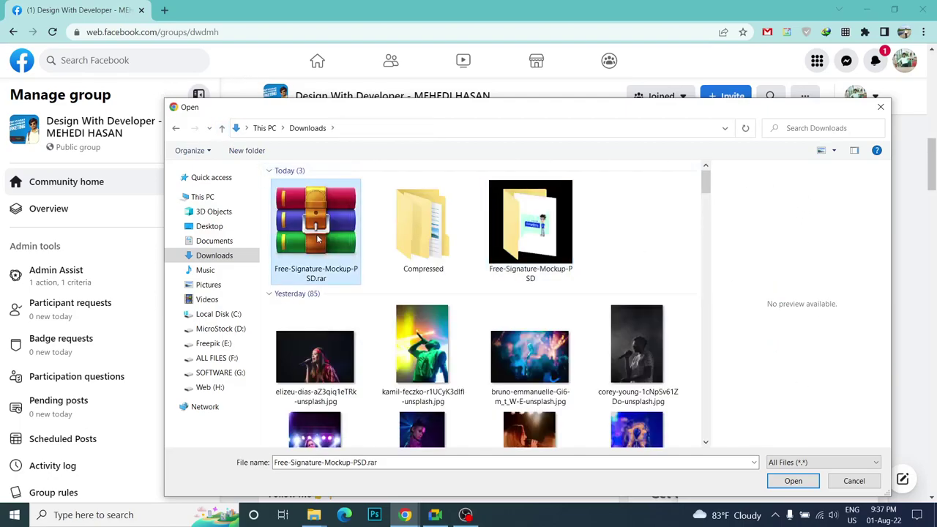
double_click(317, 247)
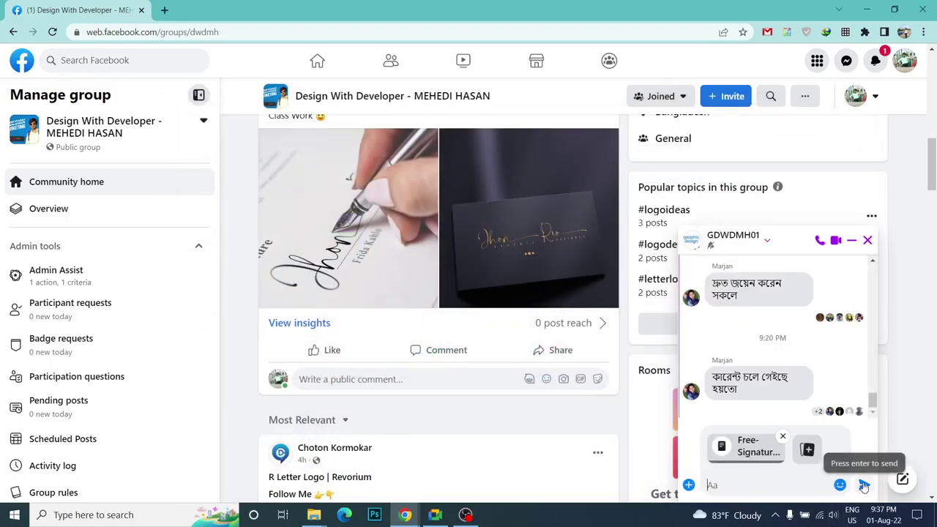
left_click(863, 487)
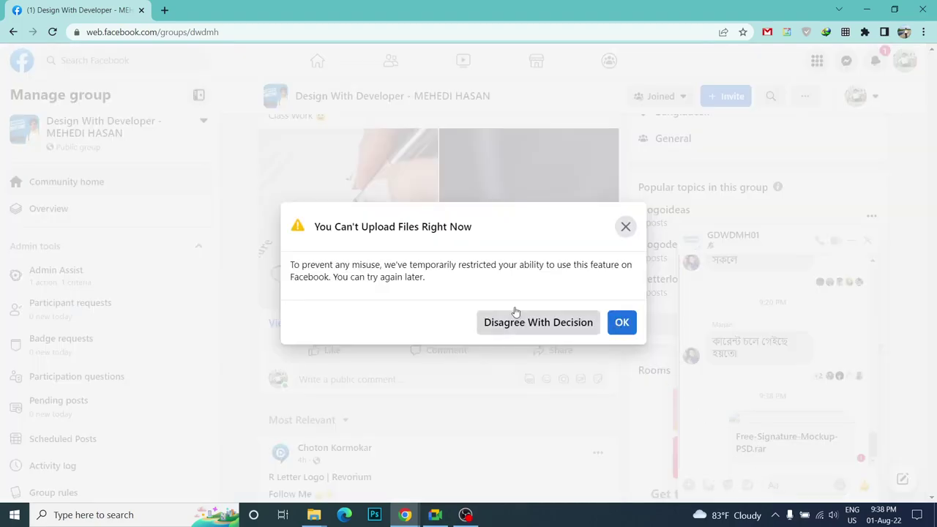
- Dismiss the upload-restriction warning and remove the failed file message for everyone
left_click(625, 324)
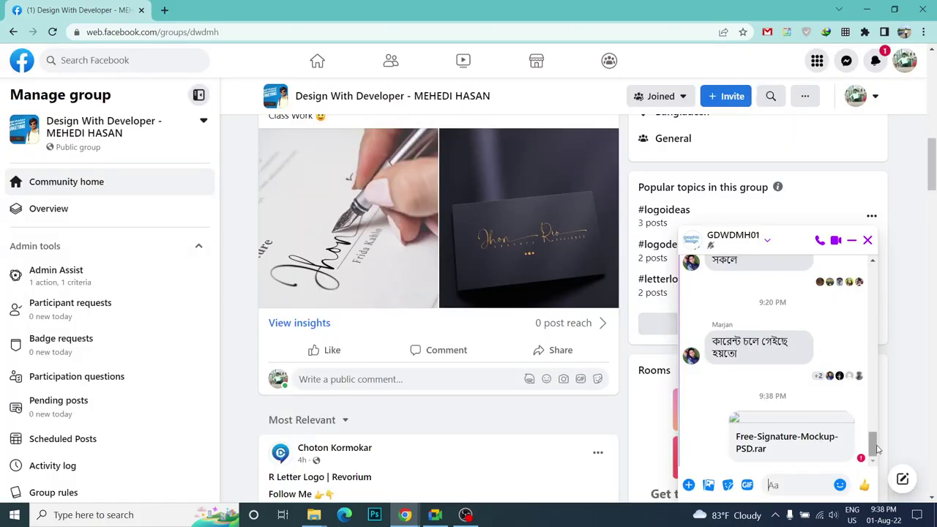
mouse_move(786, 439)
left_click(701, 437)
left_click(681, 406)
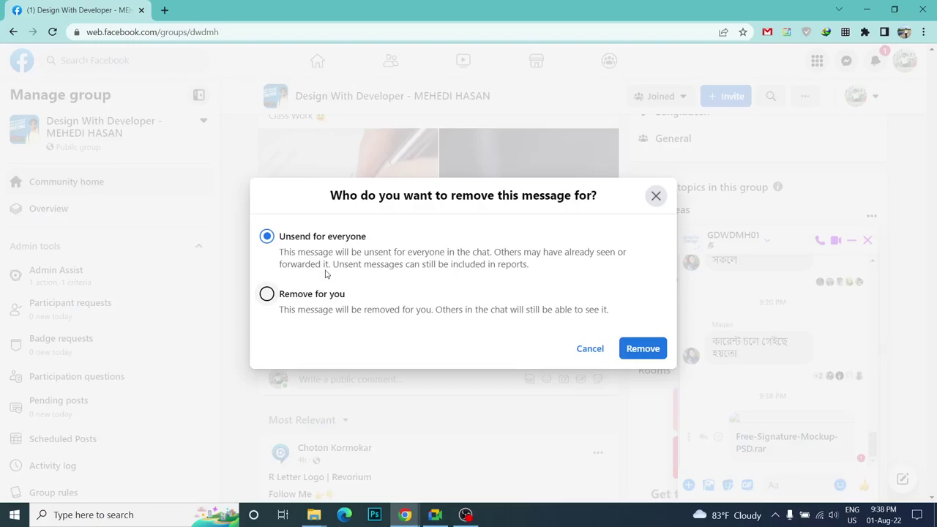
left_click(651, 353)
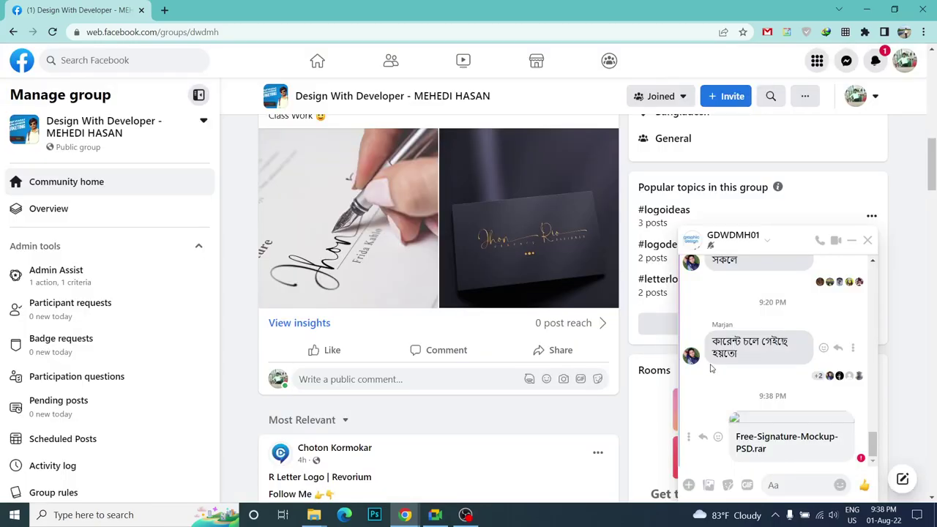
- Close the GDWDMH01 chat, check notifications briefly, and return to the Facebook home feed
scroll(747, 470, "down", 2)
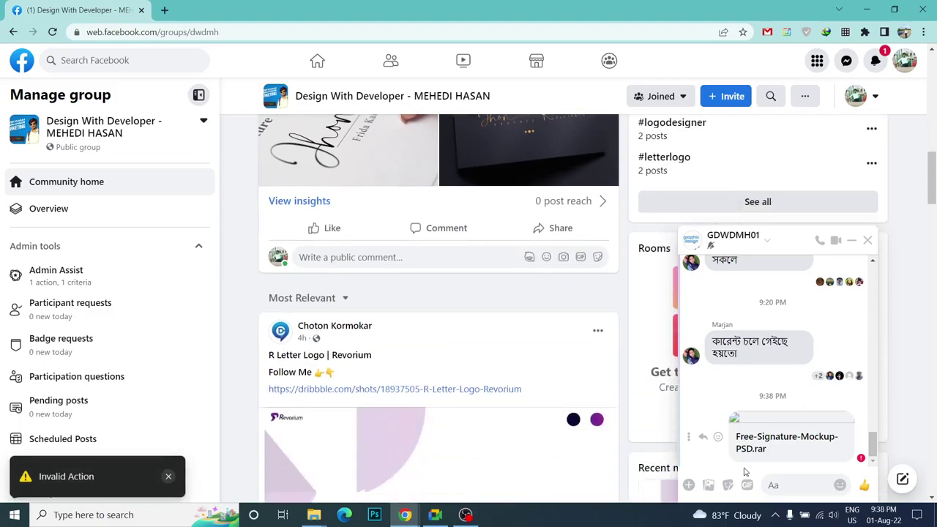
left_click(867, 240)
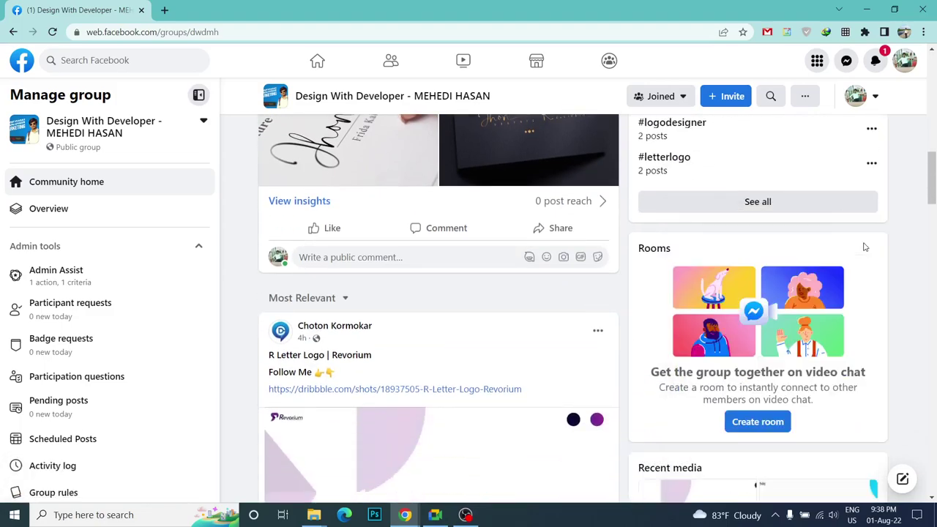
left_click(882, 60)
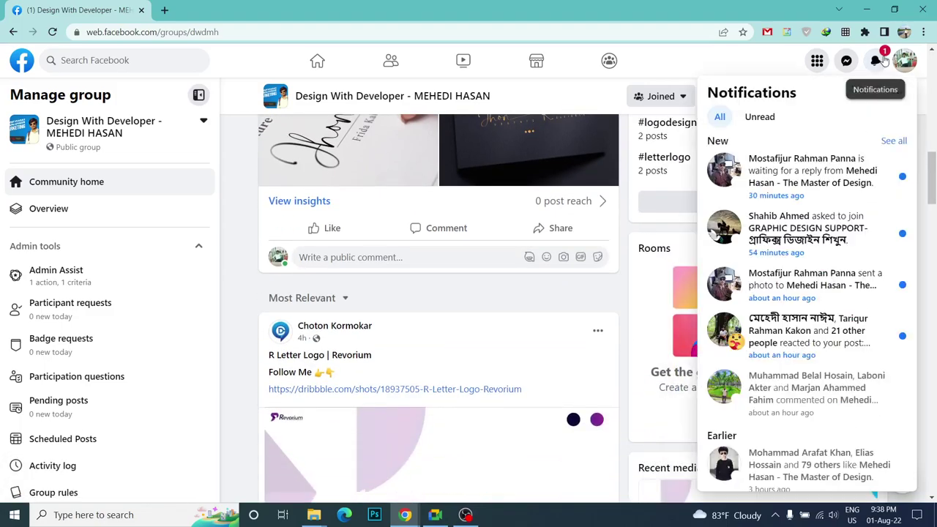
left_click(883, 60)
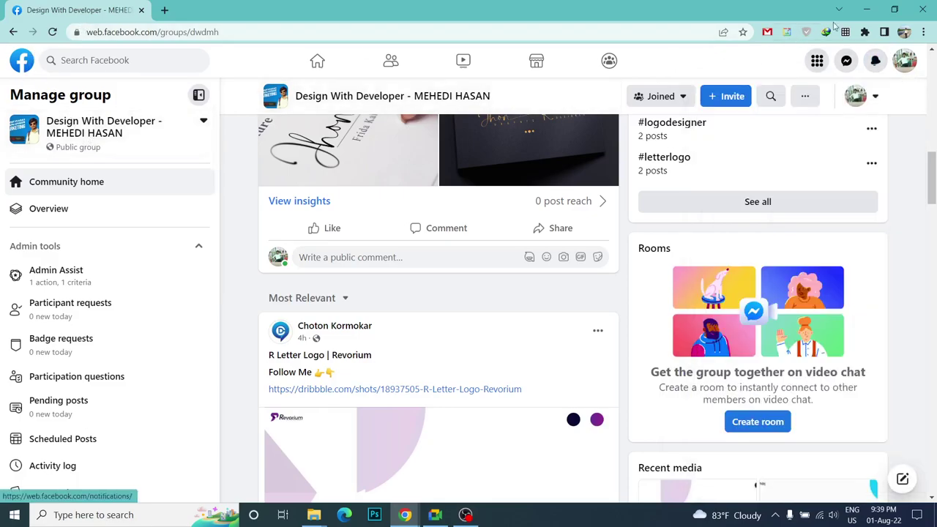
left_click(29, 63)
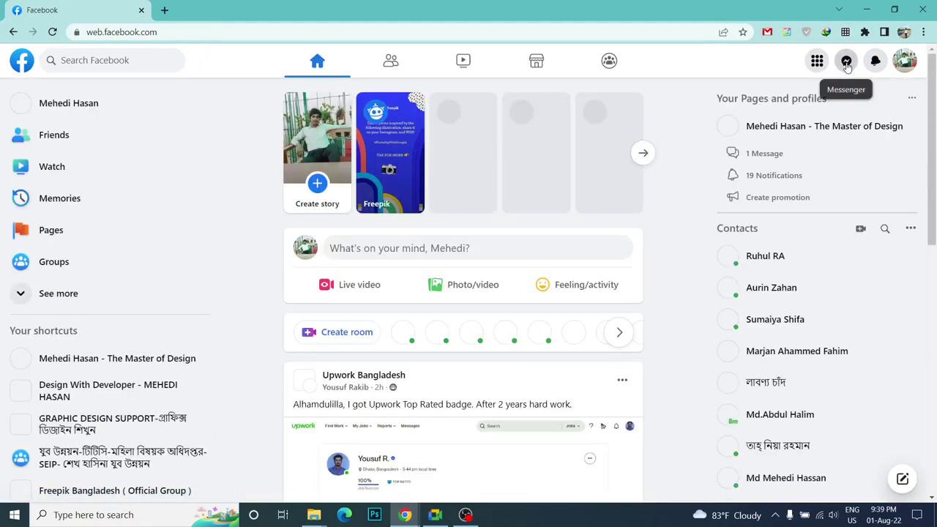
- Reopen GDWDMH01, remove the unsent .rar message again, close the chat and scroll the feed
left_click(846, 64)
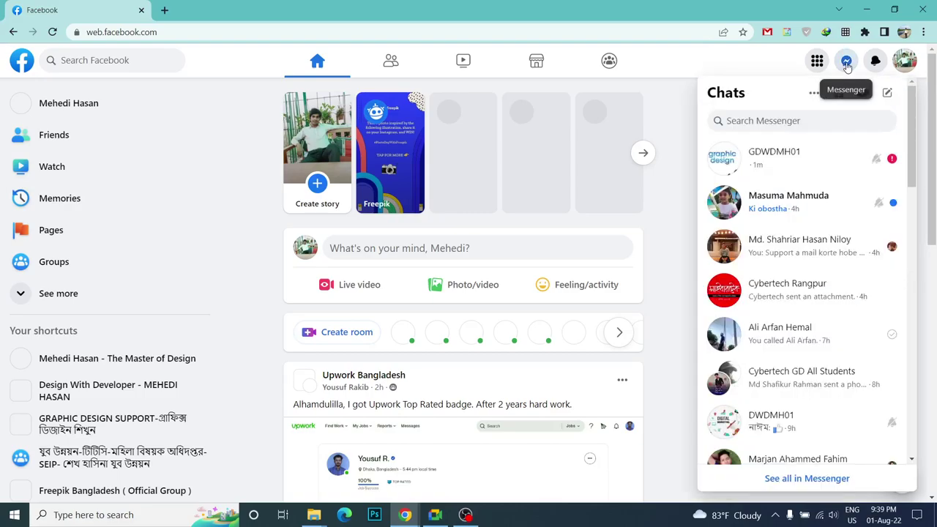
left_click(802, 162)
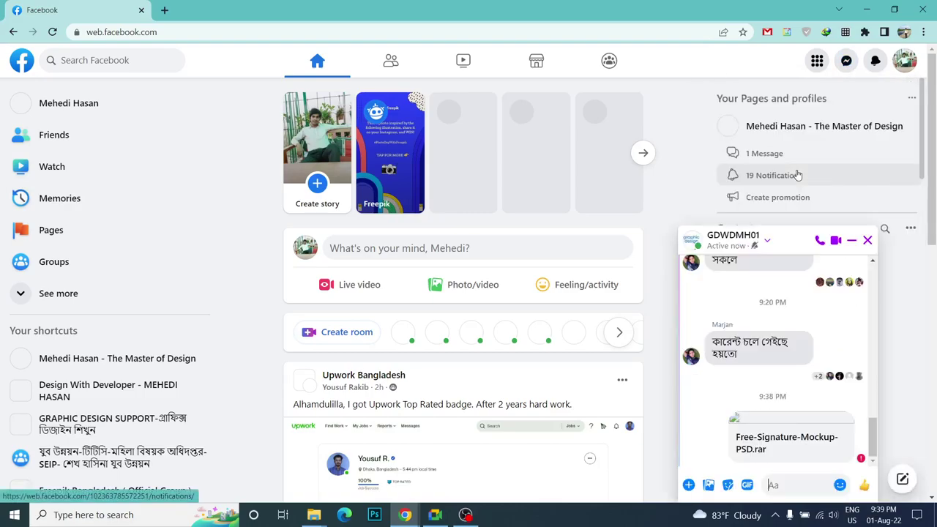
mouse_move(787, 442)
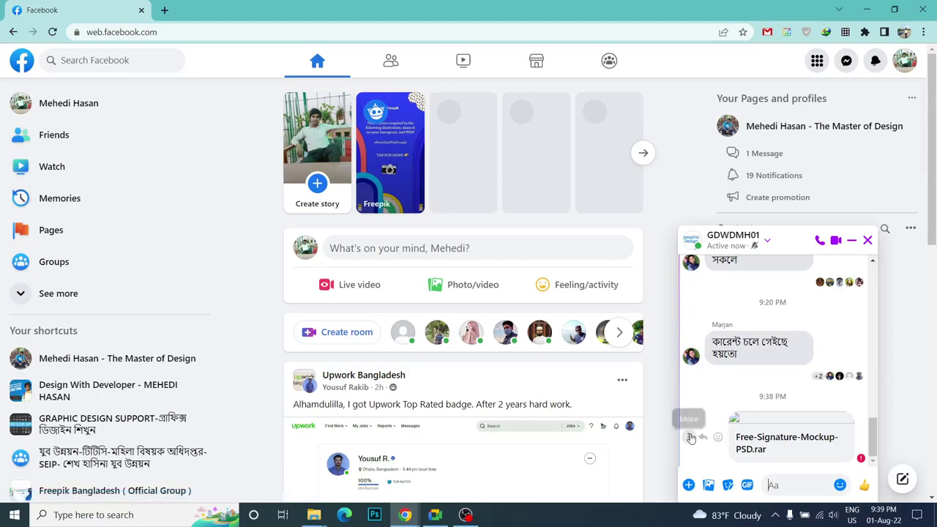
left_click(690, 438)
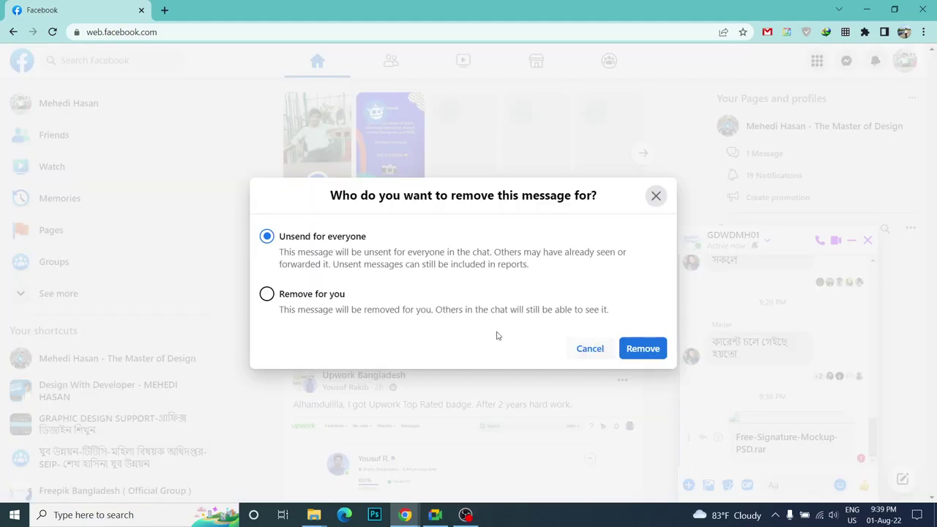
left_click(657, 352)
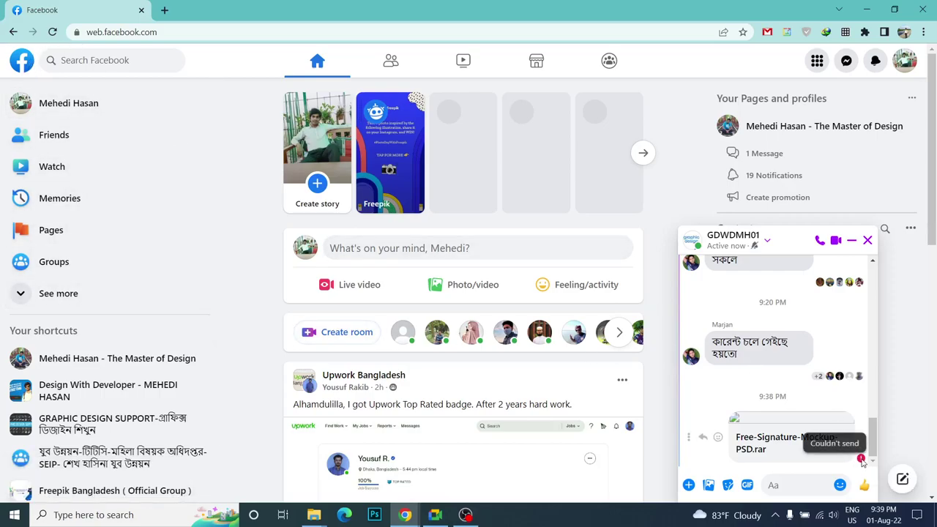
left_click(867, 240)
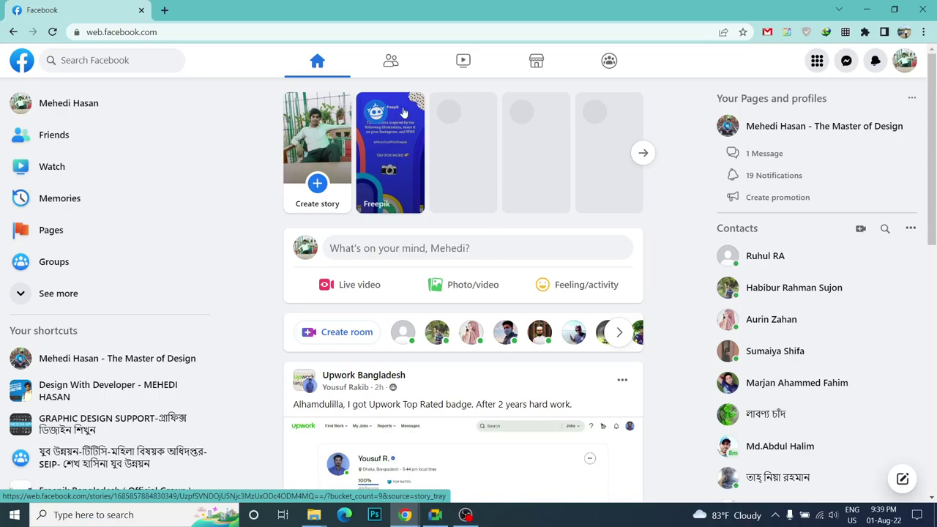
scroll(410, 241, "down", 4)
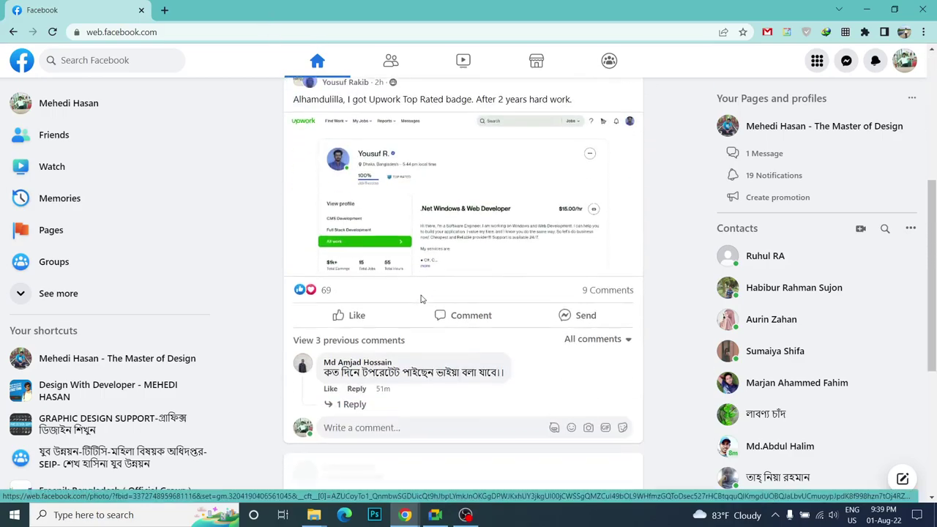
scroll(439, 388, "down", 4)
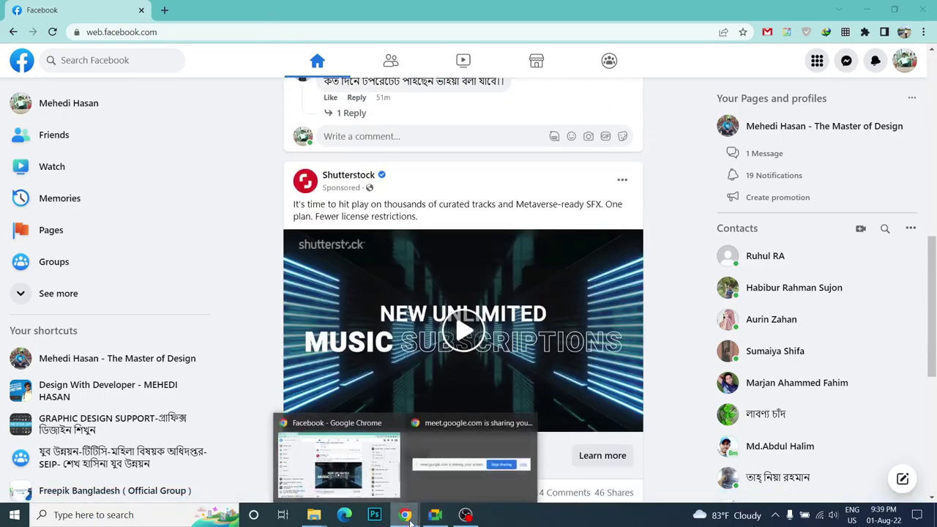
- Back in Google Meet, ignore the infinity-mirror warning, leave the call, and bring OBS forward
left_click(436, 515)
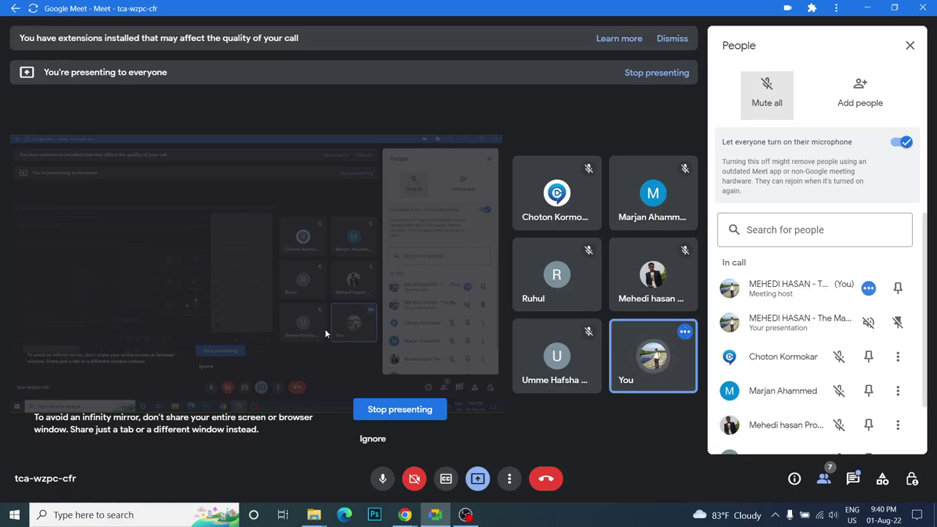
left_click(383, 439)
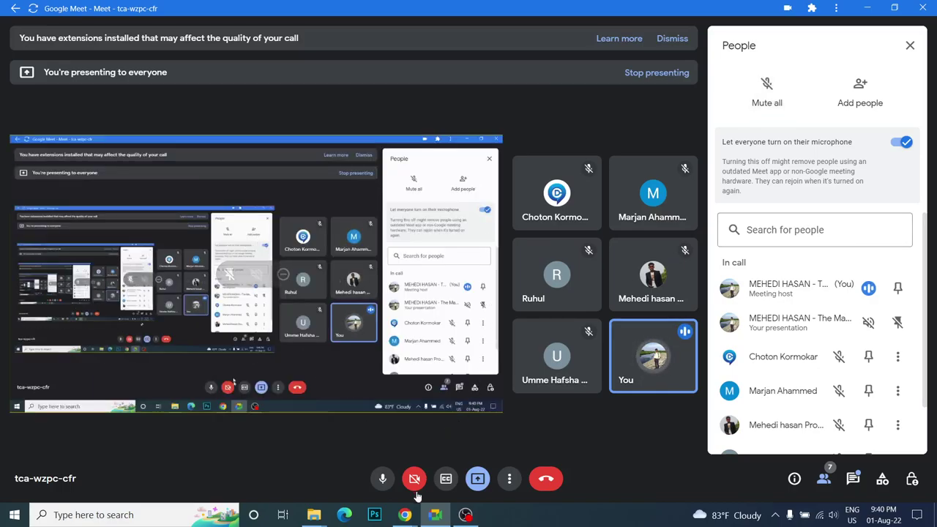
left_click(404, 515)
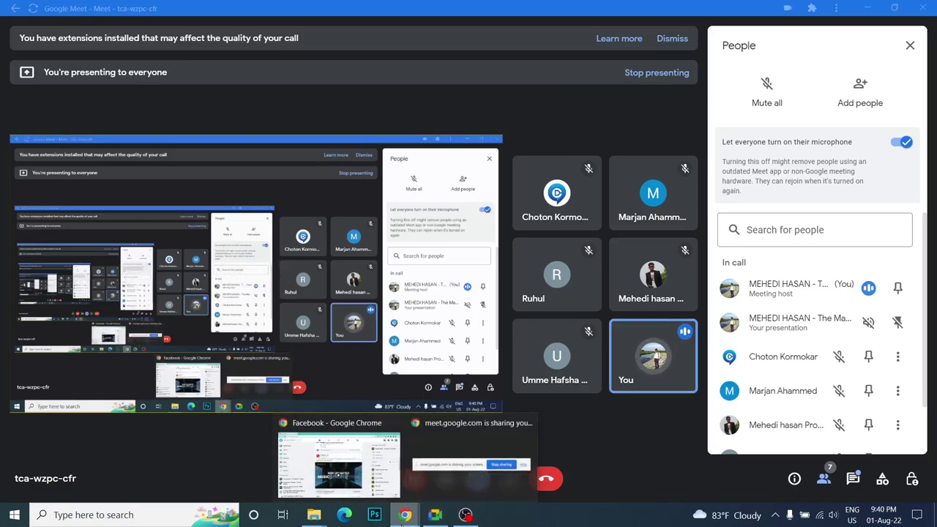
left_click(404, 514)
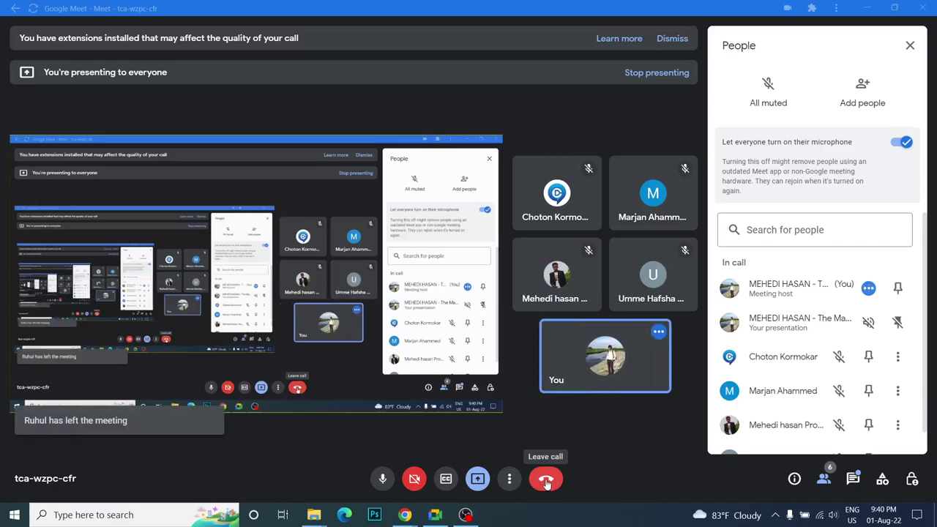
left_click(545, 480)
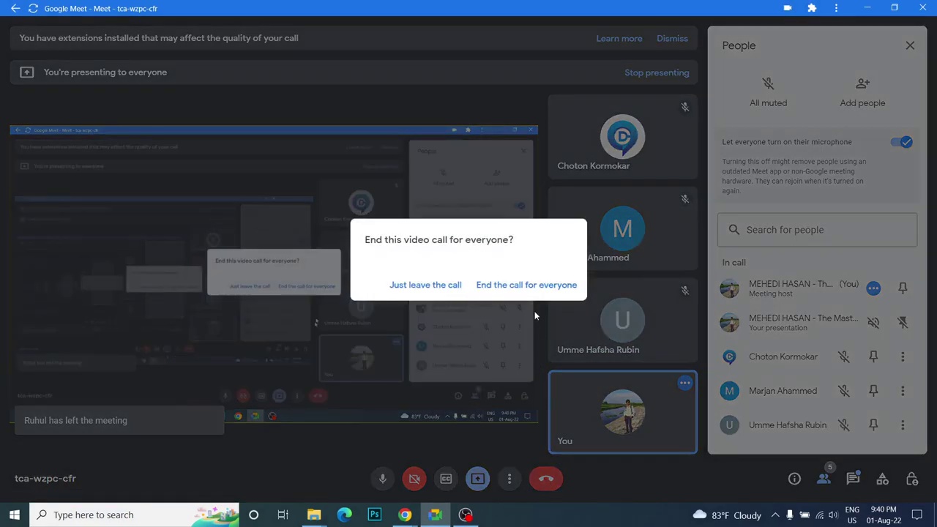
left_click(466, 515)
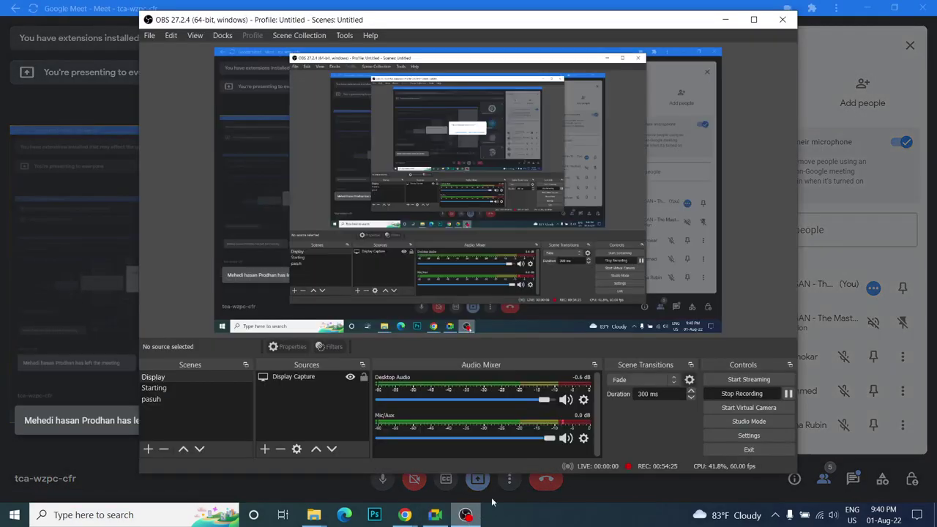